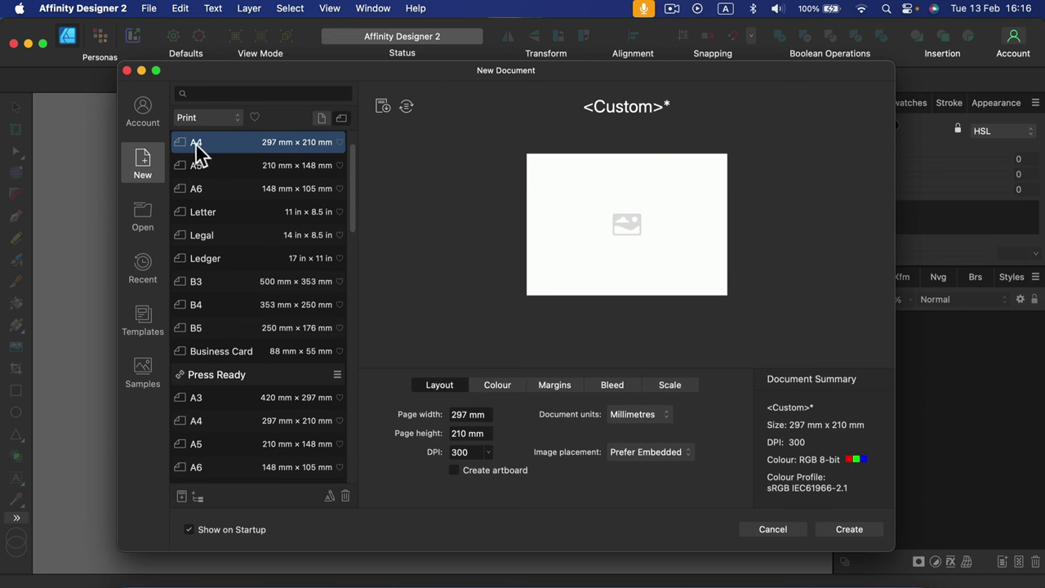
- Create an A4 landscape print document of 297 × 210 mm and draw a heart shape about 100 mm wide on it
left_click(845, 533)
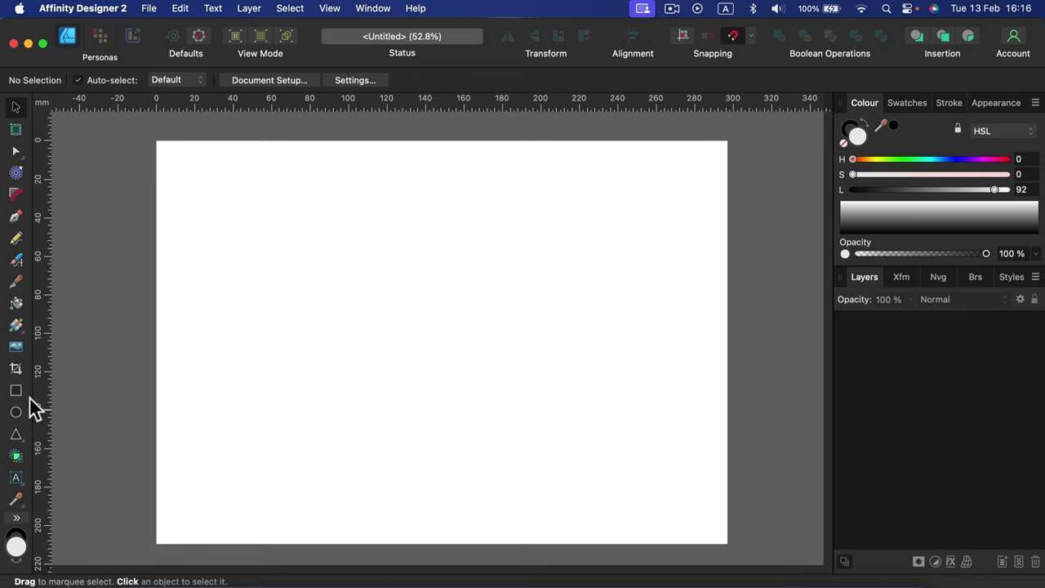
left_click(15, 439)
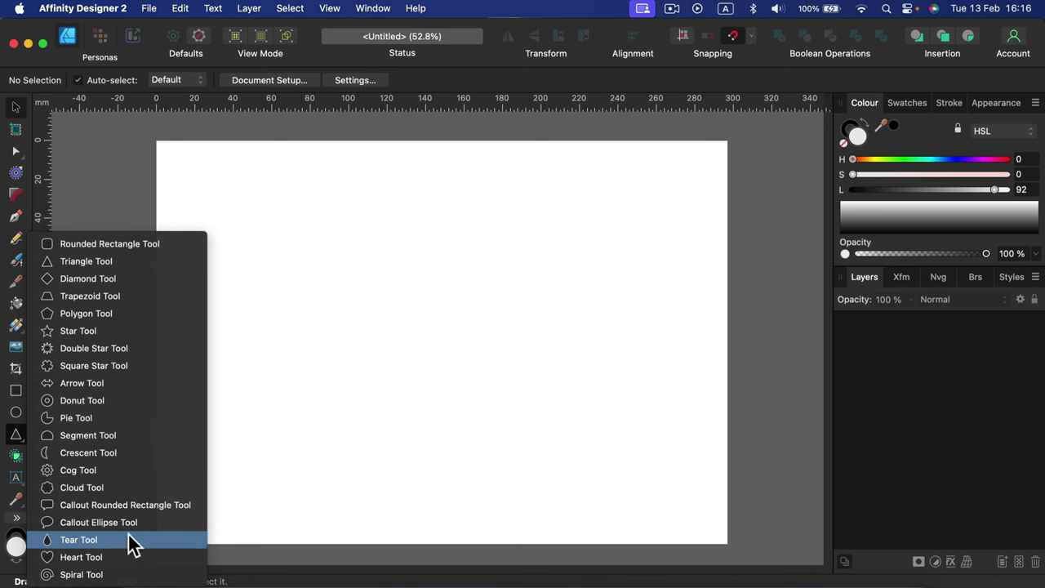
left_click(133, 559)
left_click_drag(319, 217, 495, 396)
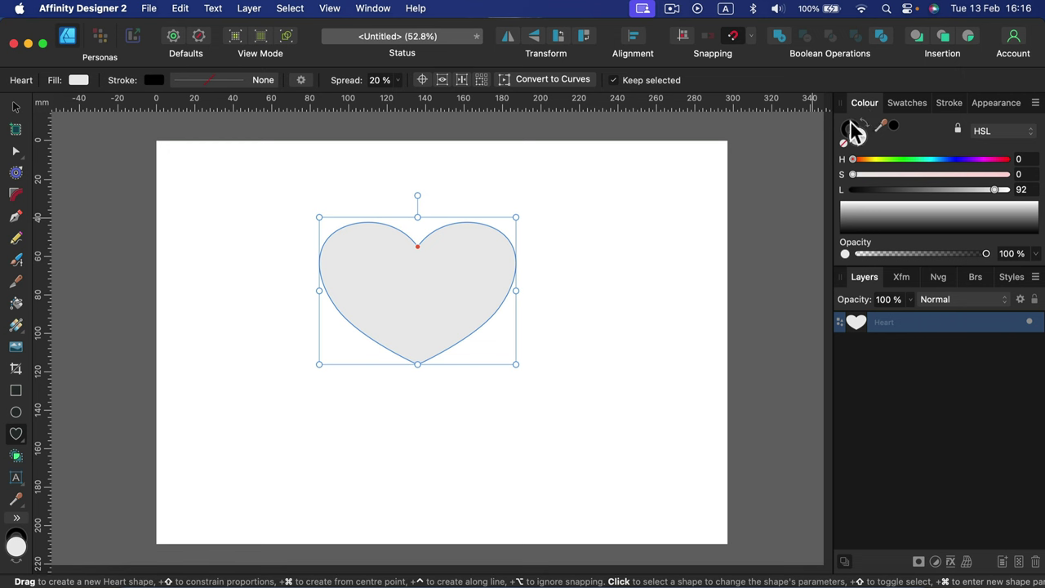
- Remove the heart's stroke colour and set its fill to purple with HSL 317, 36, 38
left_click(850, 121)
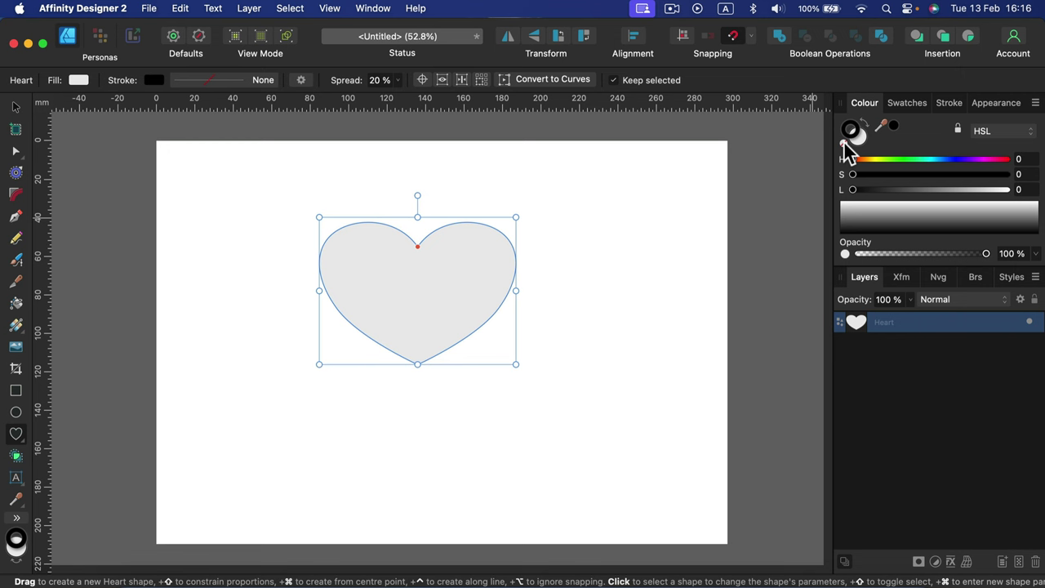
left_click(844, 143)
left_click(850, 133)
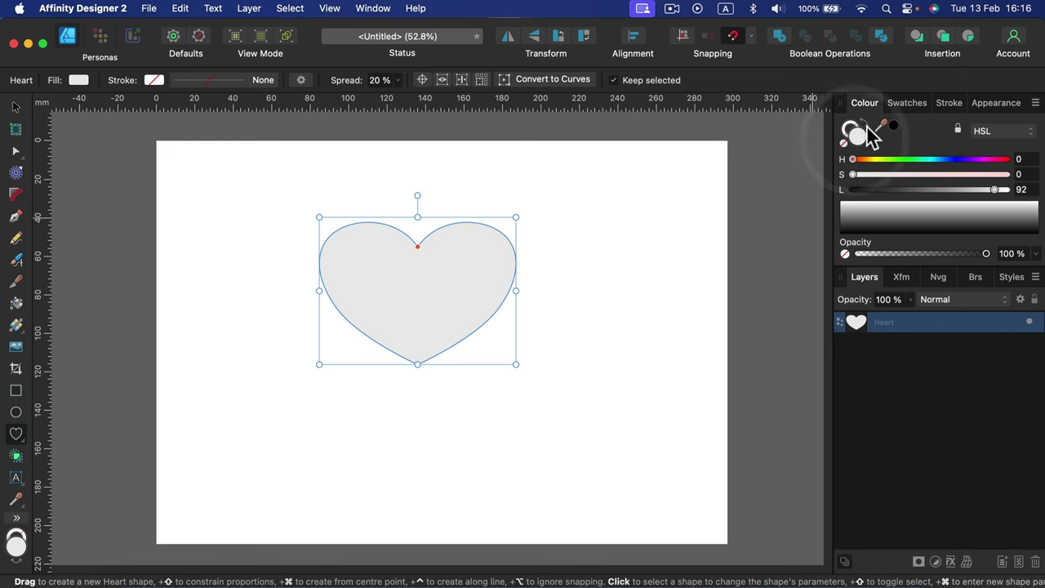
left_click_drag(864, 159, 901, 190)
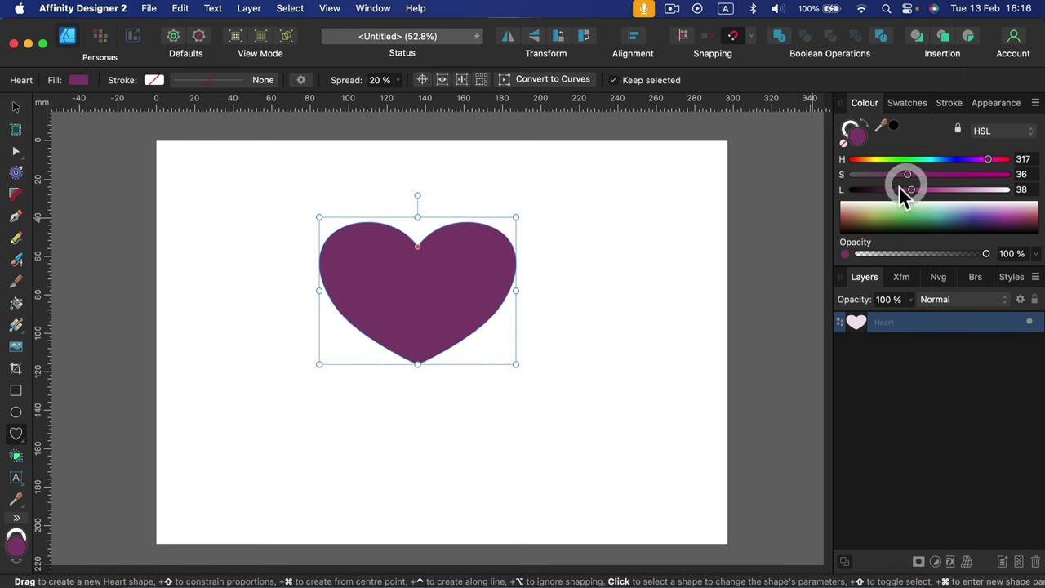
- Switch the colour picker to the wheel and set the heart's fill to pinkish red FF004D
left_click(1035, 103)
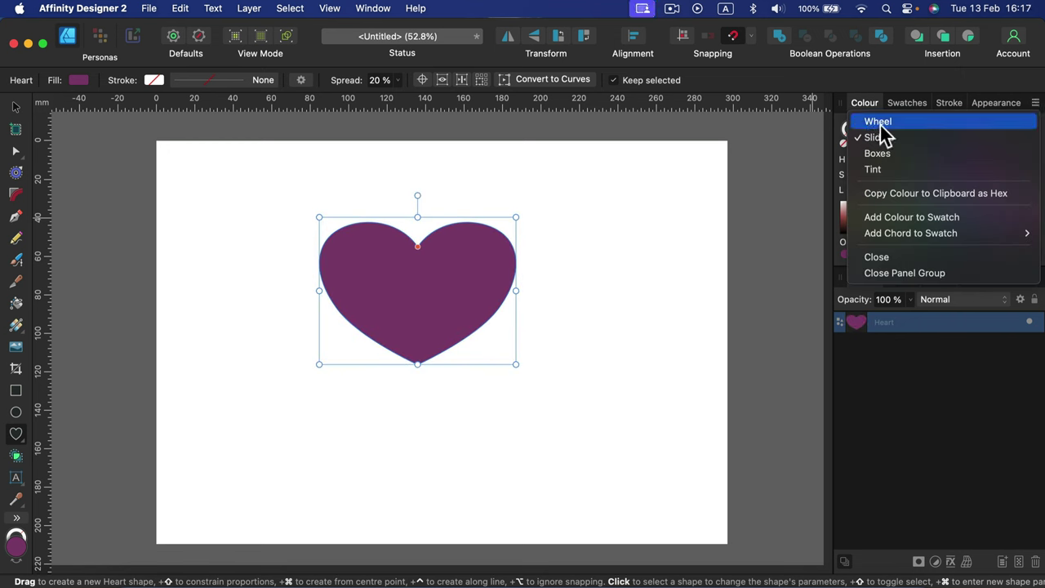
left_click(1035, 103)
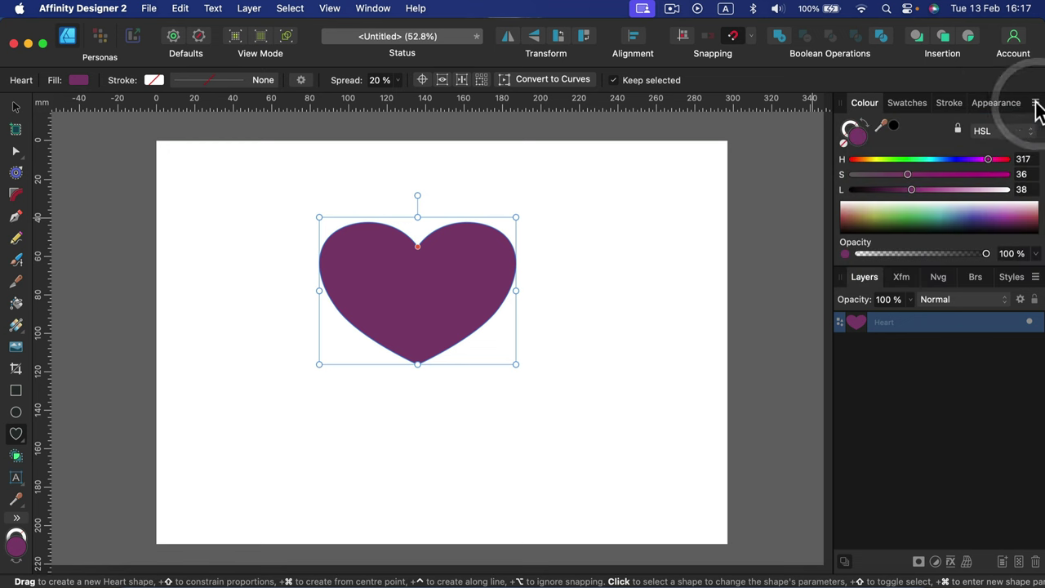
left_click(1035, 104)
left_click(879, 122)
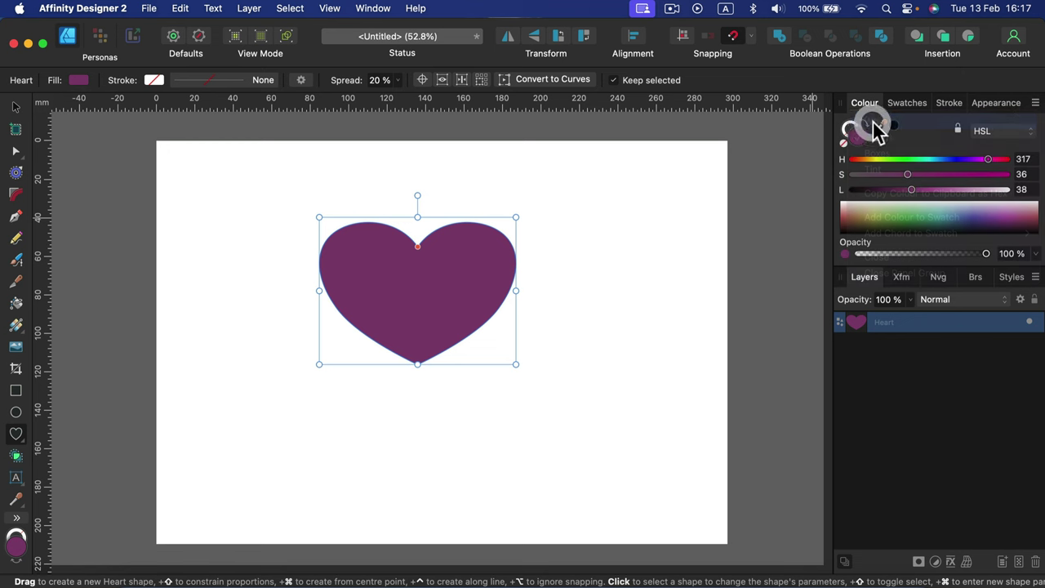
left_click_drag(976, 154, 1002, 218)
left_click(960, 163)
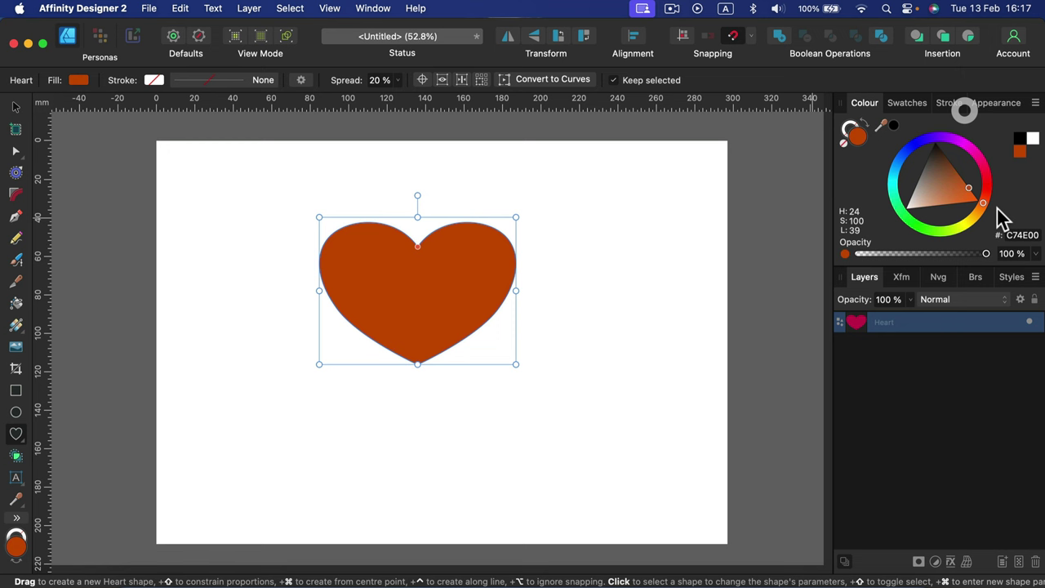
left_click_drag(968, 189, 1007, 171)
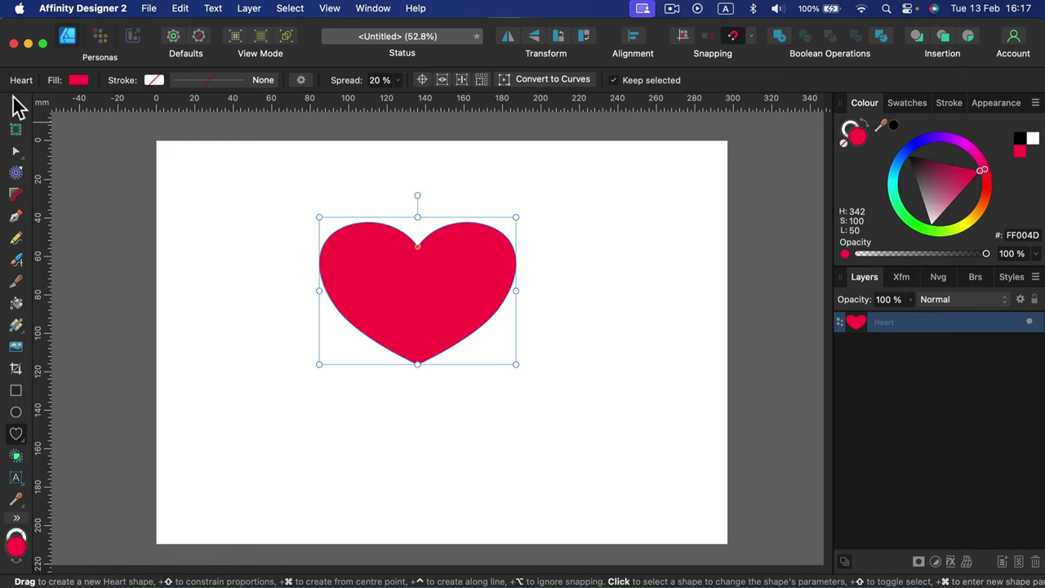
- Enlarge the heart to about 147 mm wide by 142 mm high and centre it on the page
left_click(15, 107)
left_click_drag(515, 365, 596, 485)
left_click_drag(482, 364, 471, 350)
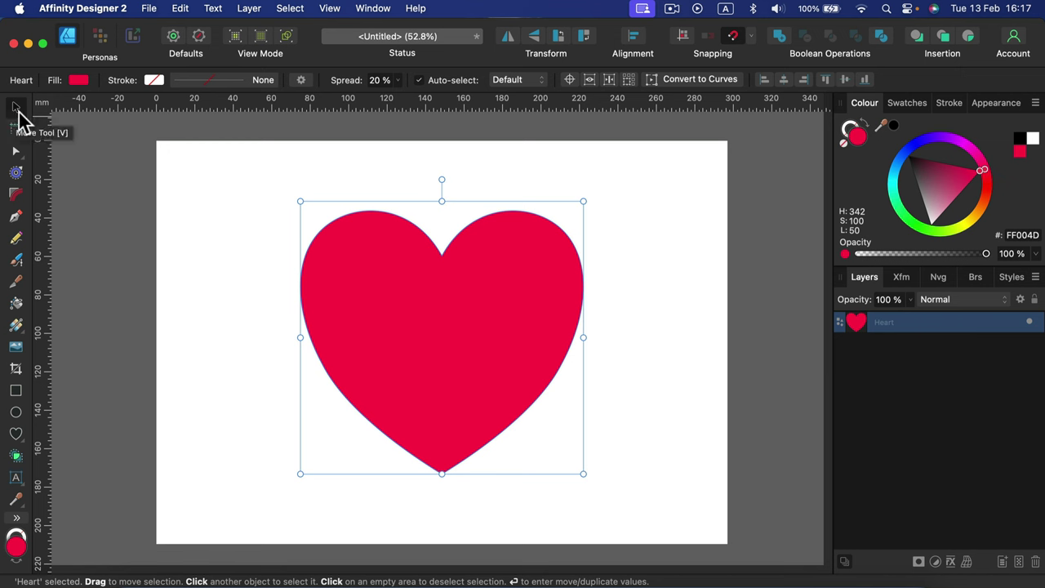
- Try moving, reselecting and rotating the heart on the page
left_click(174, 169)
left_click_drag(423, 300, 487, 337)
left_click(630, 262)
left_click(503, 261)
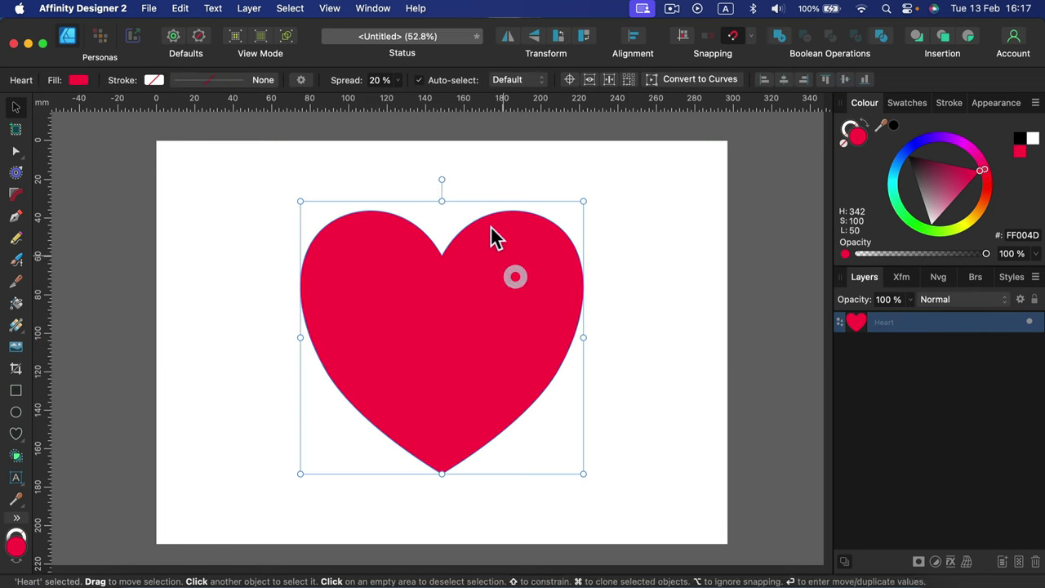
mouse_move(441, 178)
left_mouse_down()
mouse_move(542, 240)
mouse_move(471, 179)
mouse_move(342, 222)
mouse_move(473, 198)
mouse_move(449, 184)
mouse_move(329, 232)
mouse_move(413, 178)
mouse_move(438, 177)
mouse_move(326, 196)
mouse_move(517, 249)
mouse_move(434, 161)
mouse_move(513, 186)
mouse_move(552, 226)
mouse_move(498, 166)
mouse_move(422, 159)
mouse_move(495, 203)
mouse_move(392, 150)
mouse_move(441, 166)
left_mouse_up()
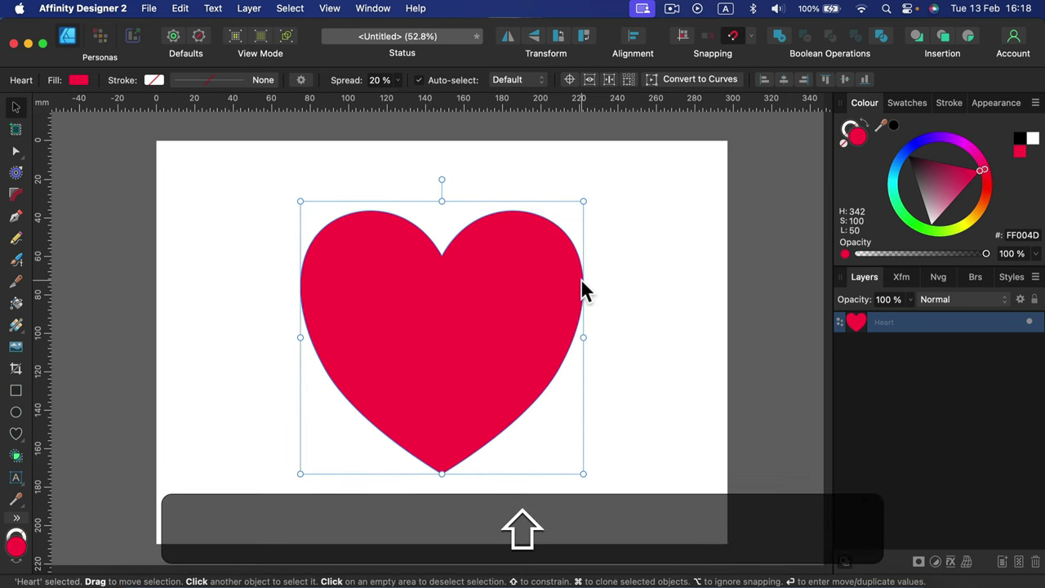
- Enlarge the heart proportionally to about 156 mm wide, then try a vertical shear and undo it
left_click_drag(584, 203, 580, 168)
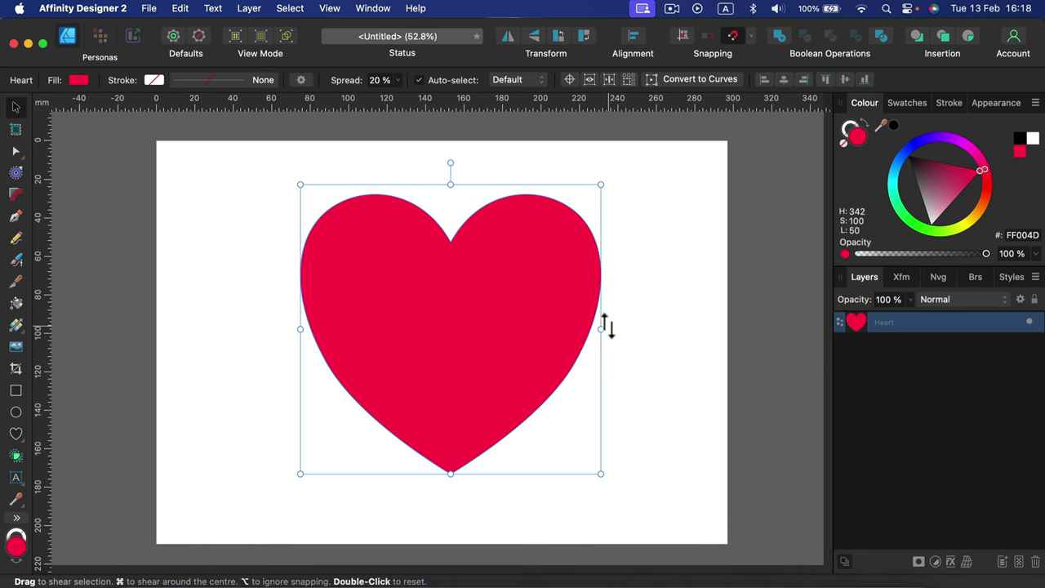
left_click_drag(605, 324, 600, 399)
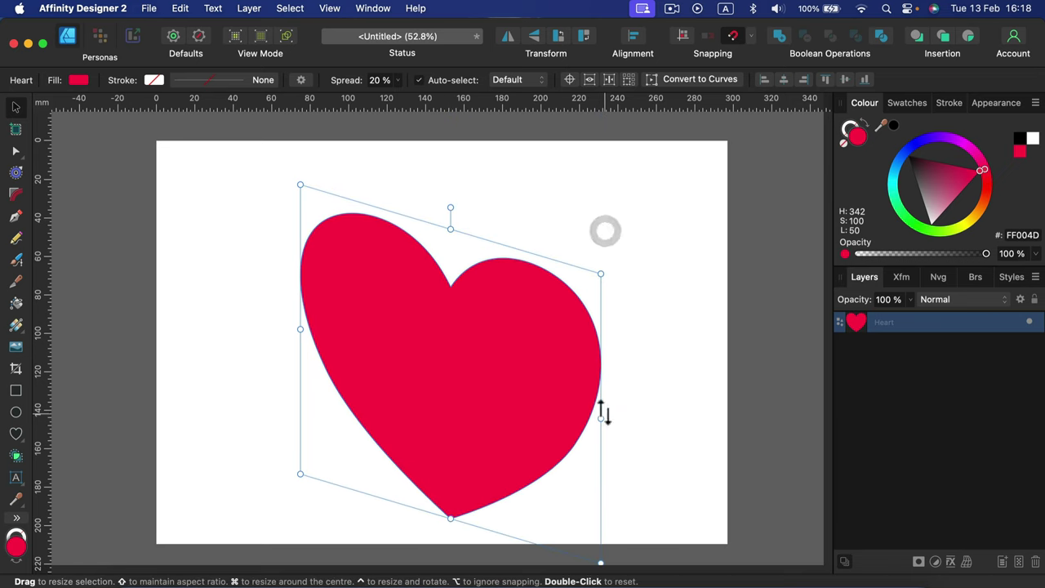
key("super+z")
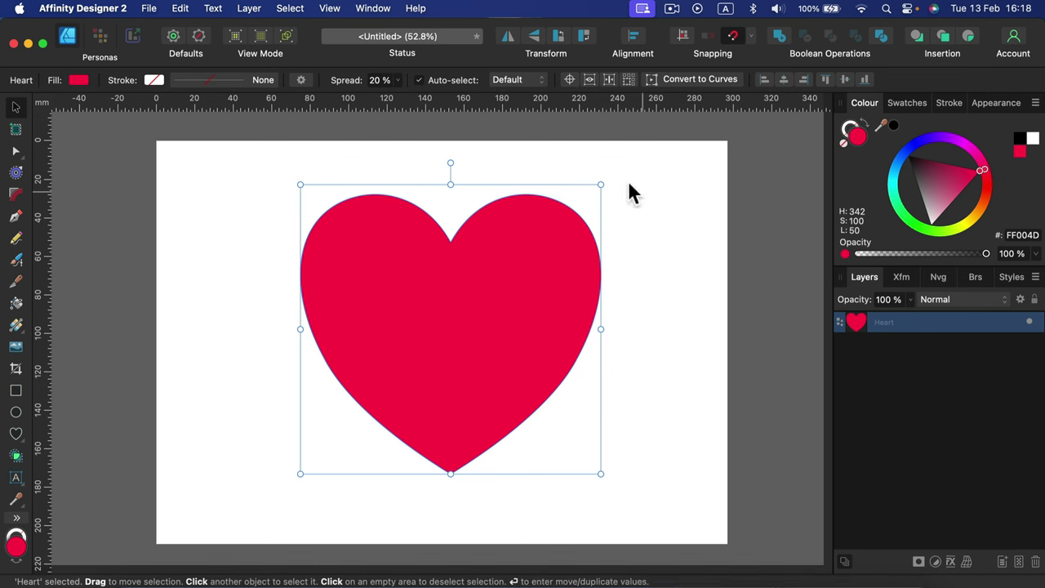
- Shrink the heart proportionally to about 94 mm wide and place it in the page's upper-left corner
left_click_drag(524, 348, 404, 324)
left_click_drag(481, 448, 343, 355)
left_click_drag(289, 270, 261, 269)
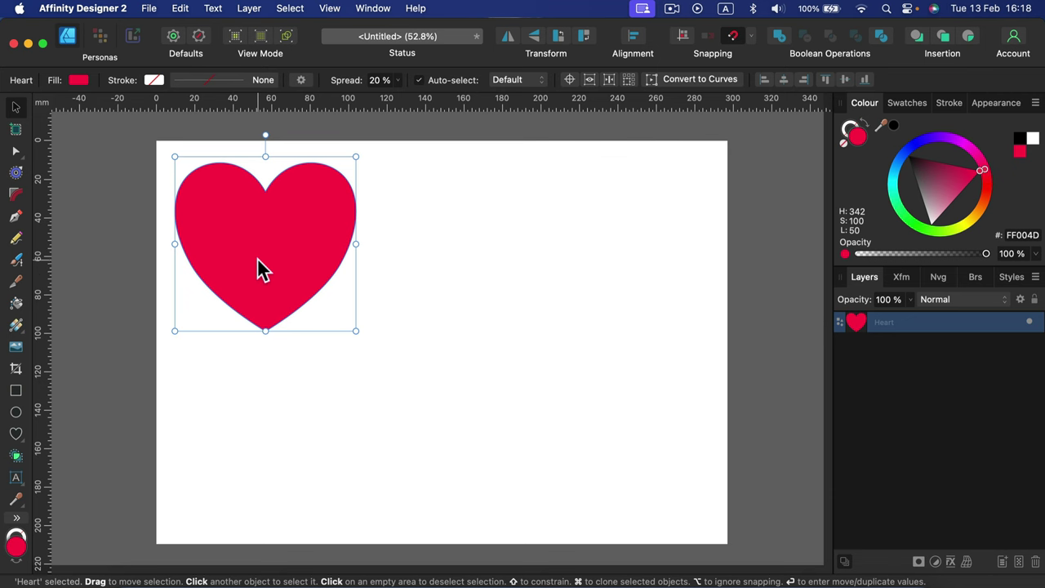
- Clone the heart into the other three corners of the page, aligned with the original
key("super")
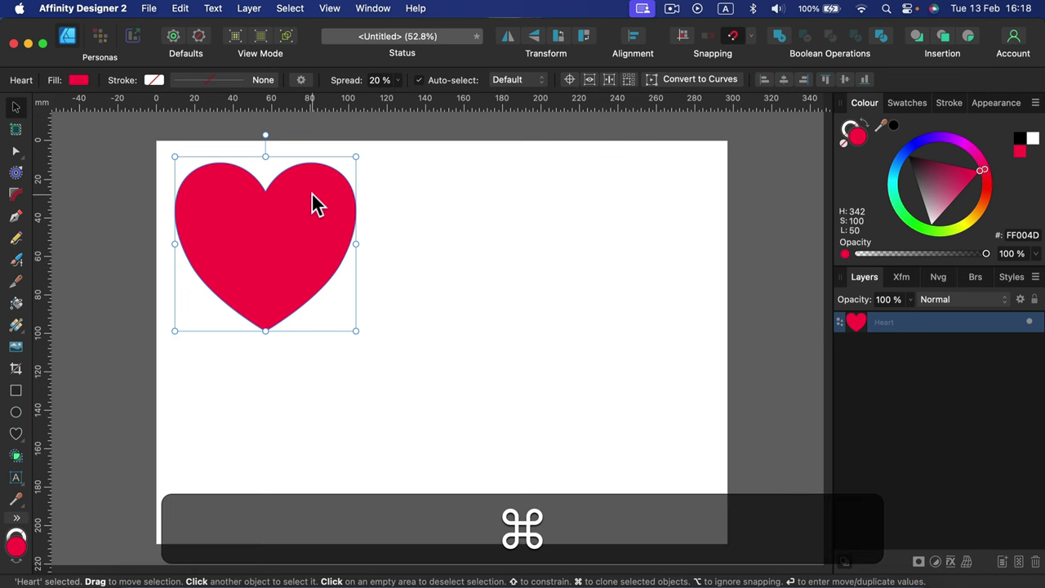
mouse_move(258, 256)
left_mouse_down()
mouse_move(501, 214)
mouse_move(582, 255)
left_mouse_up()
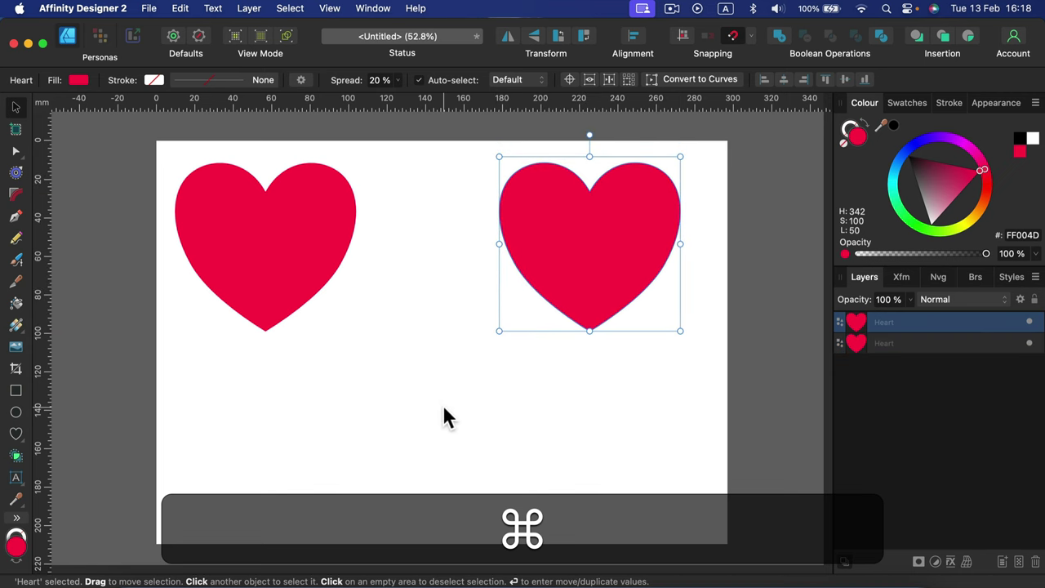
key("super")
mouse_move(618, 217)
left_mouse_down()
mouse_move(625, 413)
mouse_move(619, 401)
mouse_move(326, 427)
left_mouse_up()
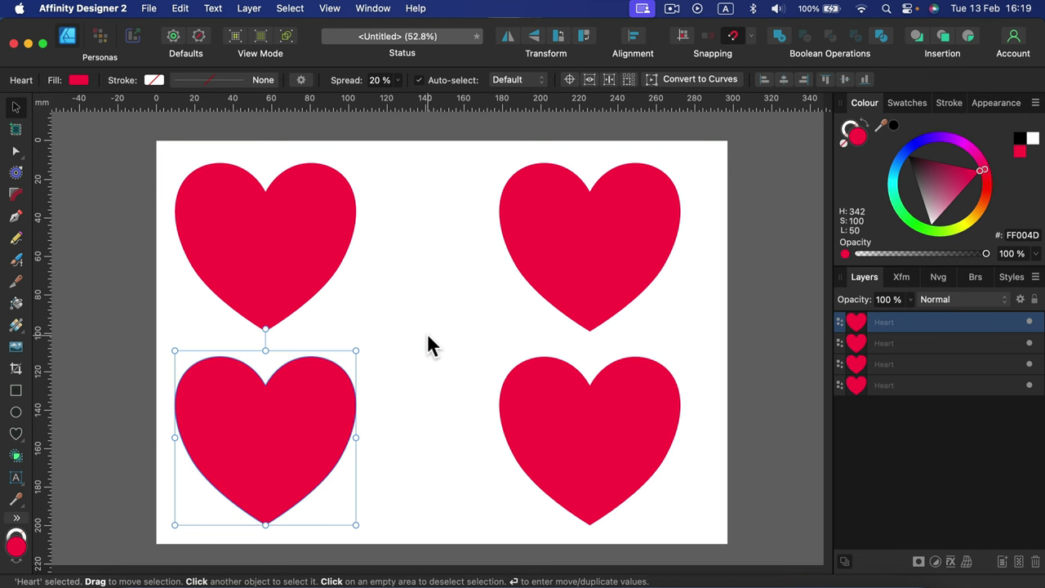
- Delete the lower-left heart copy, then undo back to the single original heart
key("BackSpace")
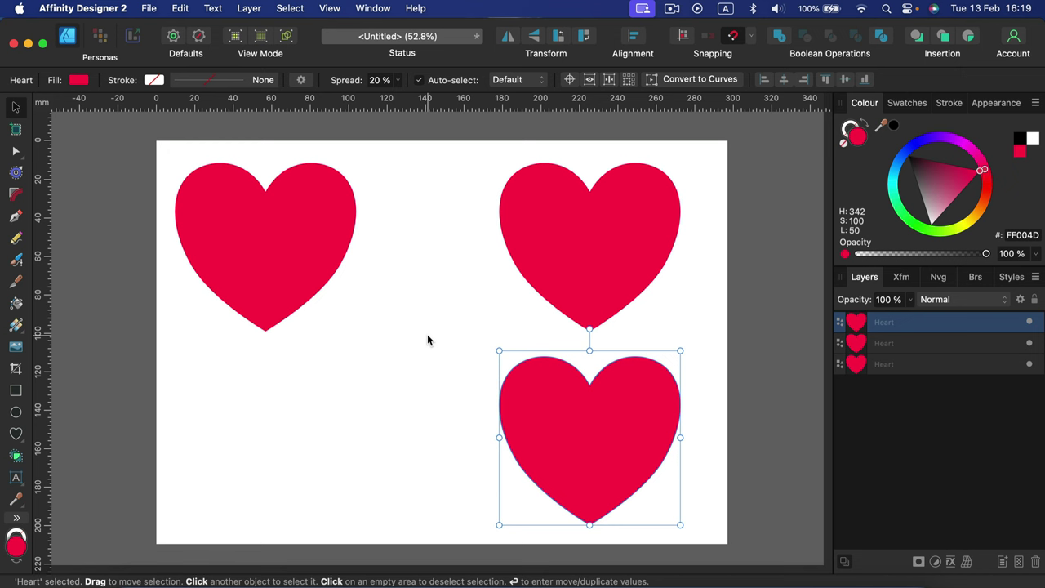
key("super+z")
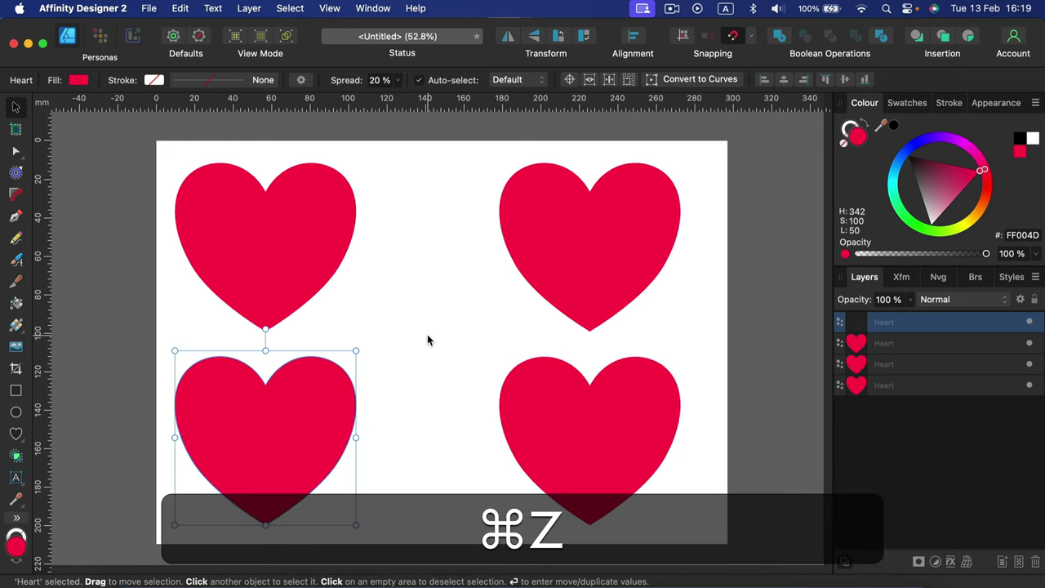
key("super+z")
key("super+z")
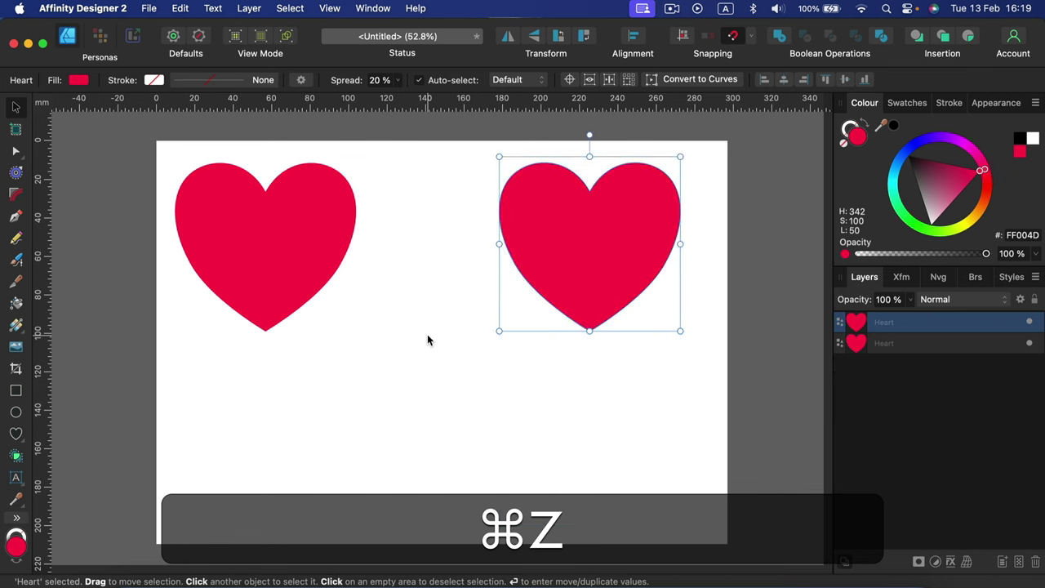
key("super+z")
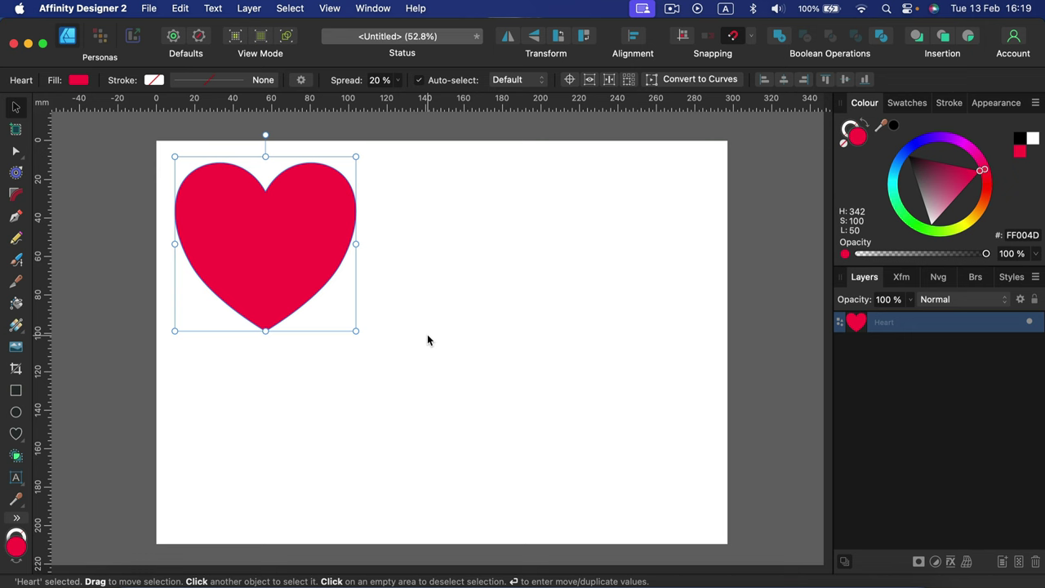
- Move the heart to the centre of the page
left_click_drag(326, 234, 497, 327)
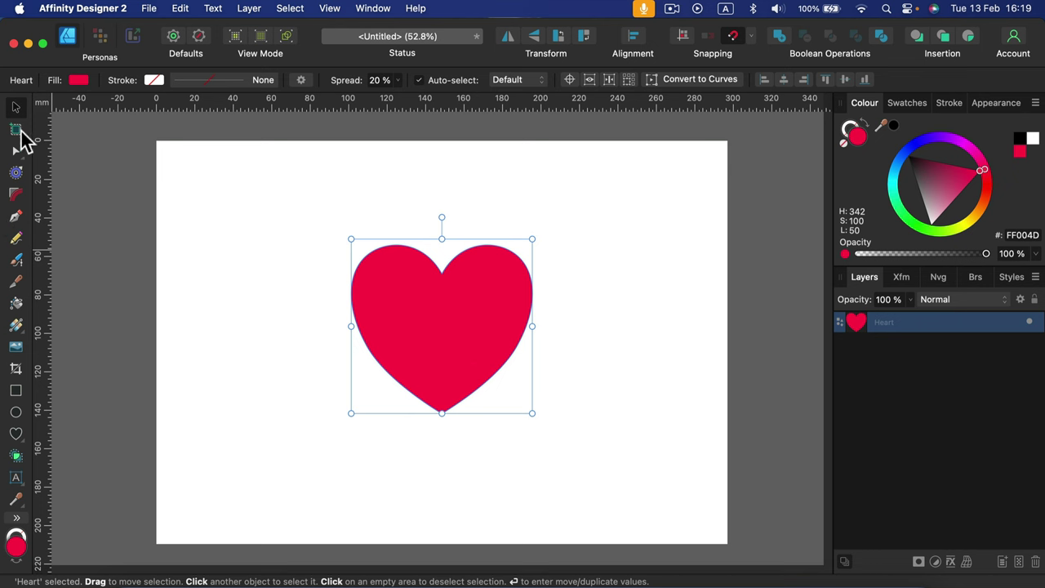
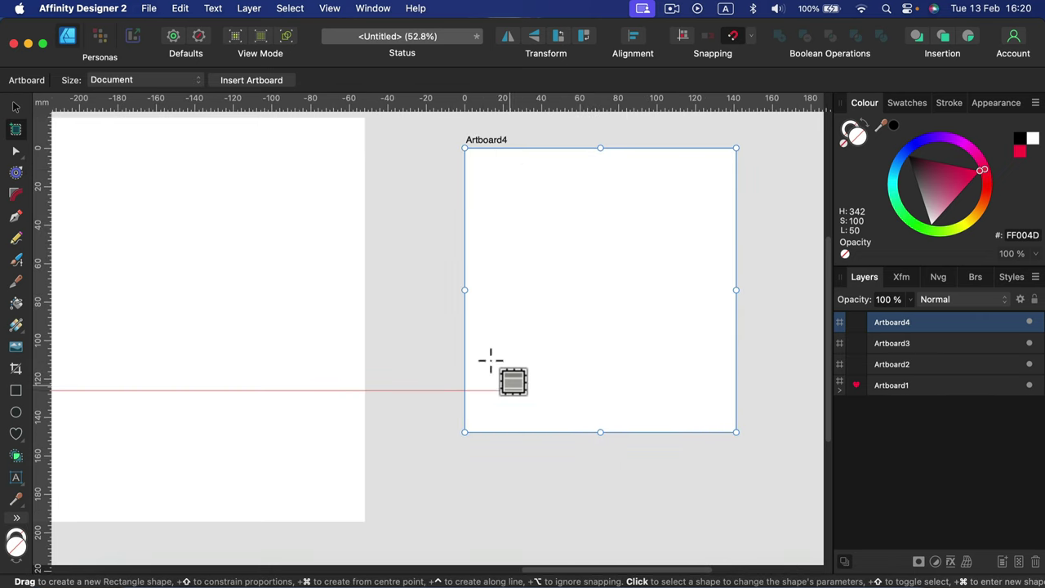
left_click(180, 79)
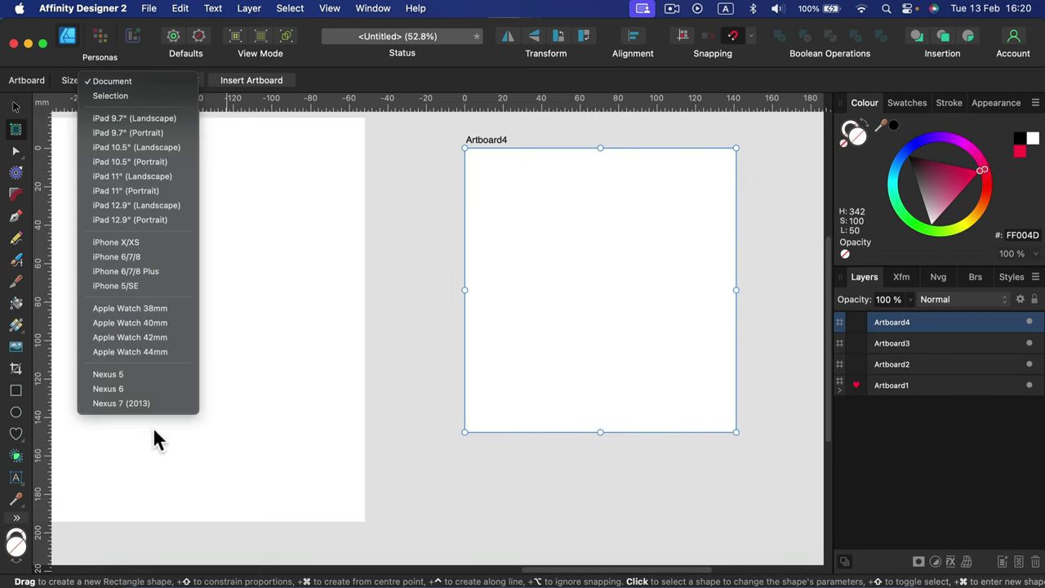
left_click(353, 71)
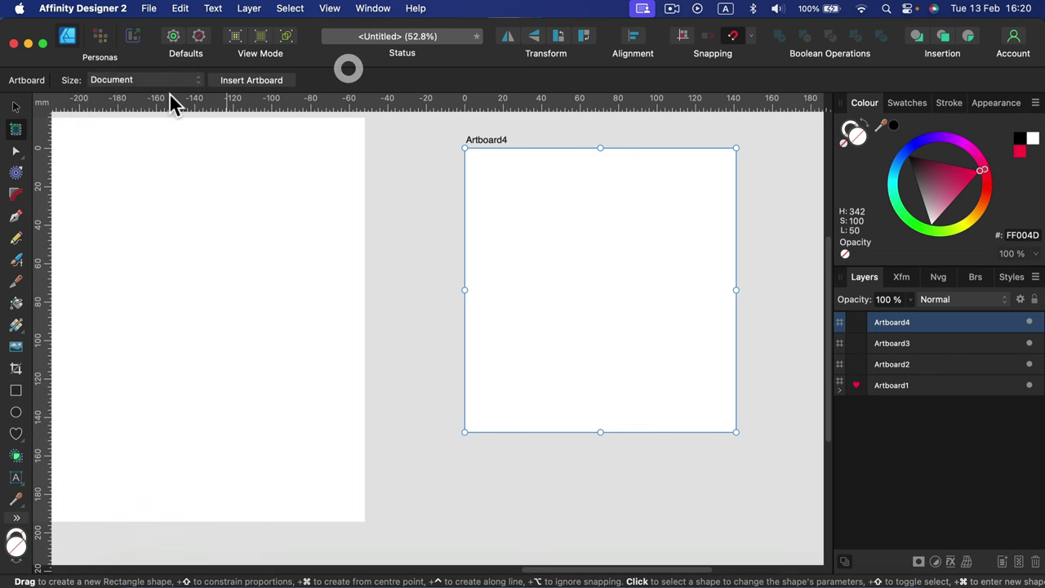
- Move Artboard2 to just below Artboard1, offset slightly to the right
left_click(15, 107)
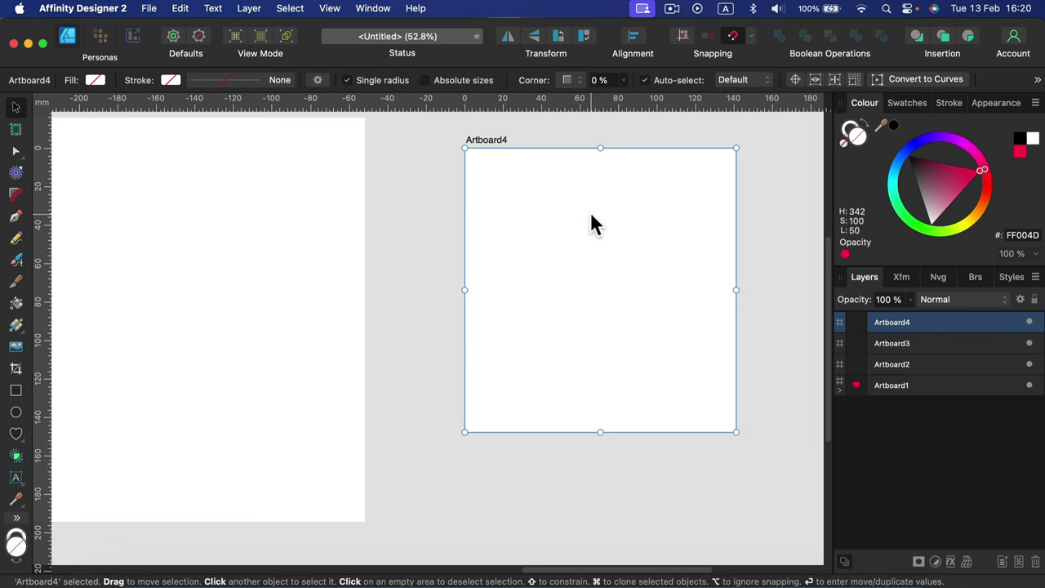
key("super+minus")
key("super+minus")
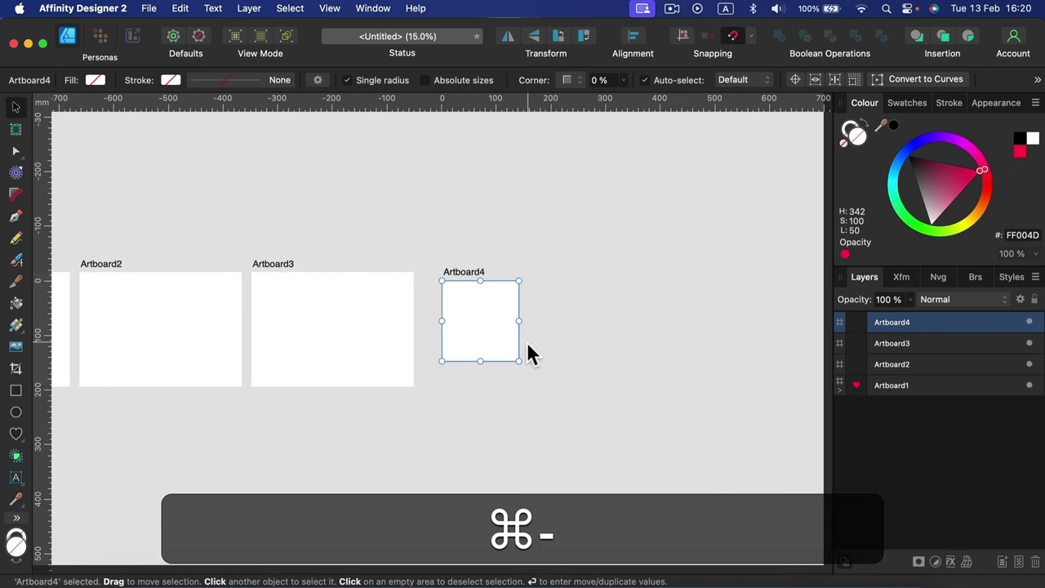
left_click(362, 237)
key("space")
left_click_drag(259, 362, 571, 328)
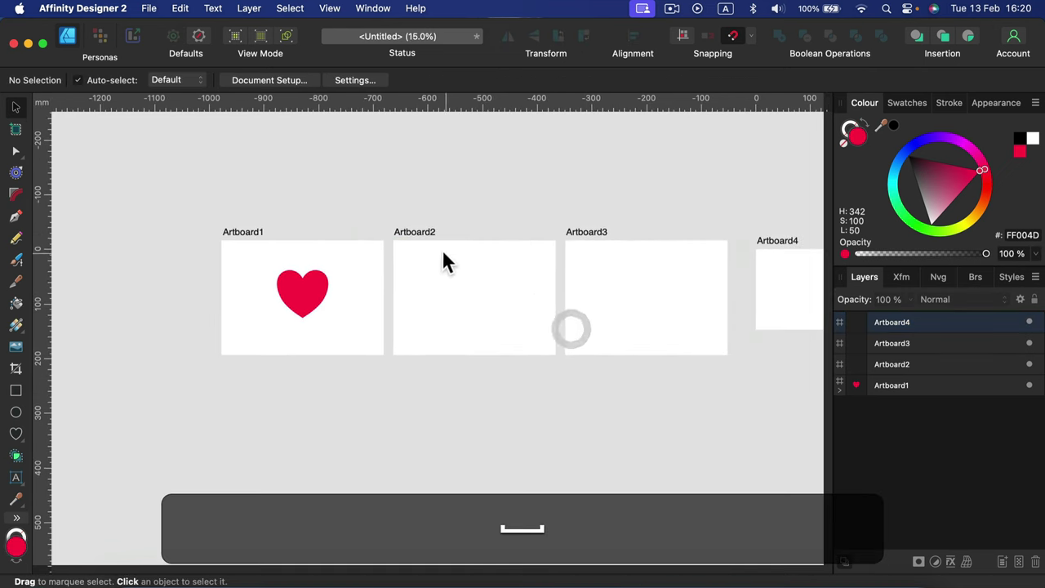
left_click(427, 231)
left_click_drag(431, 275, 334, 392)
- Move Artboard3 close to the upper right of Artboard1 and place Artboard4 directly beneath Artboard3
left_click(580, 299)
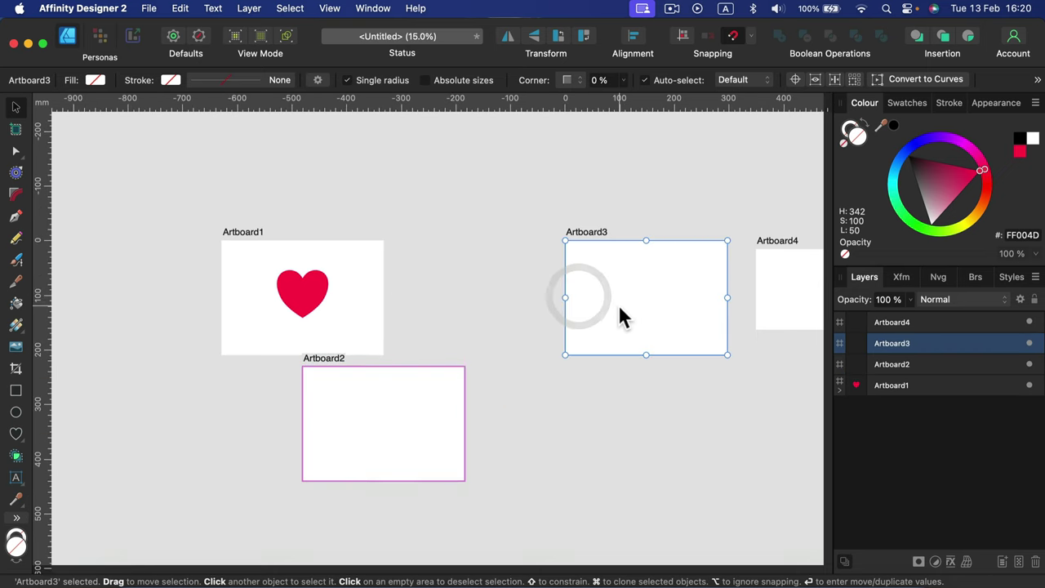
left_click_drag(619, 307, 458, 255)
scroll(805, 311, "down", 1)
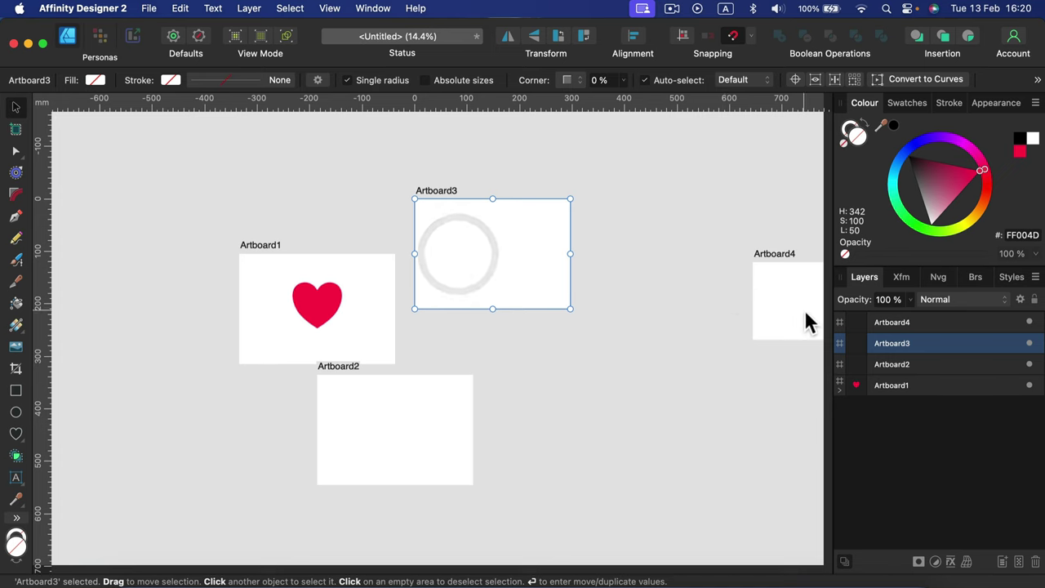
left_click_drag(806, 313, 530, 368)
left_click(673, 294)
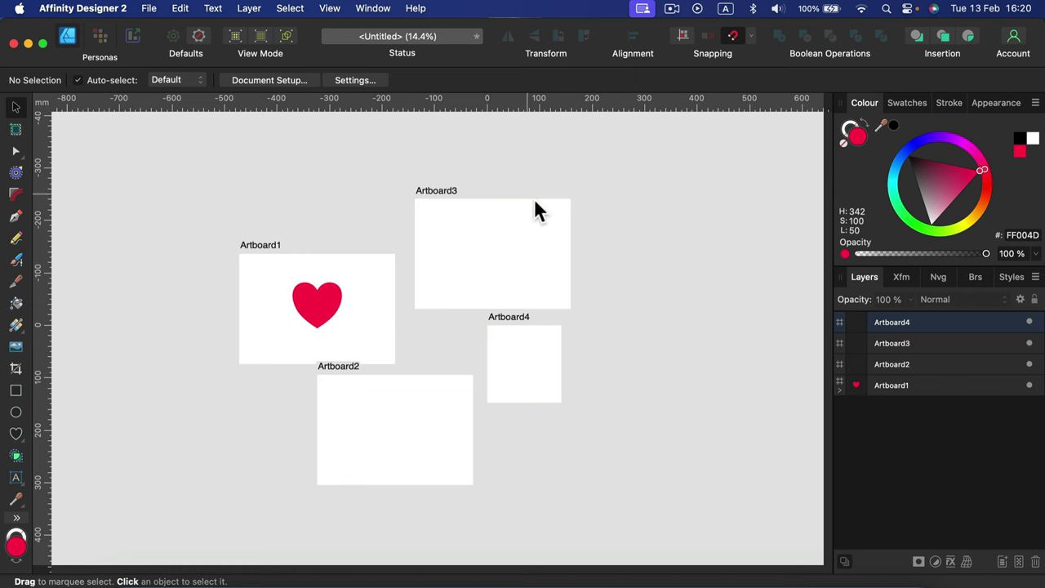
- Delete Artboard2, Artboard4 and Artboard3 from the document
left_click_drag(415, 402, 374, 396)
left_click(256, 245)
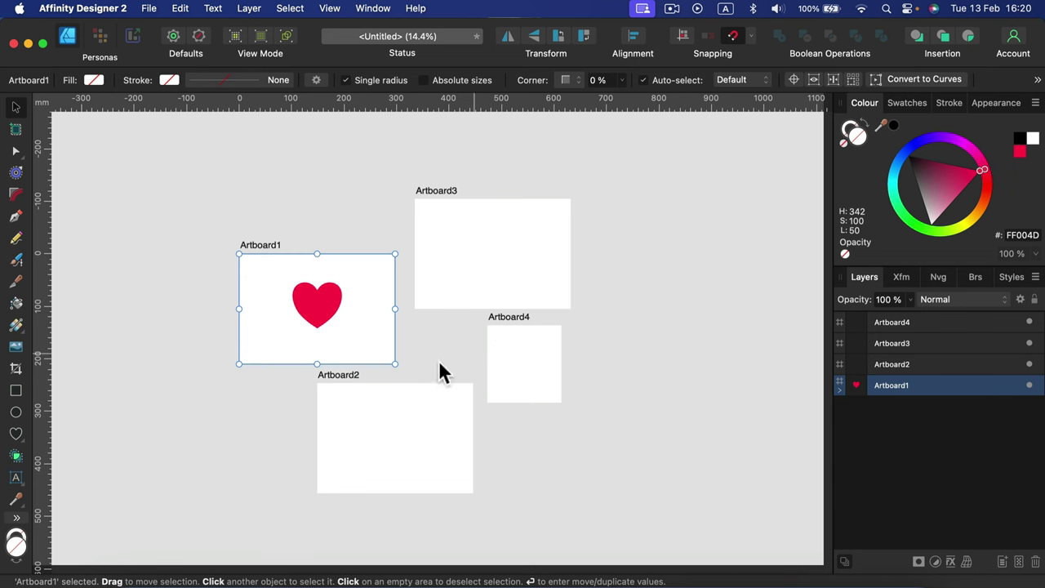
left_click(339, 374)
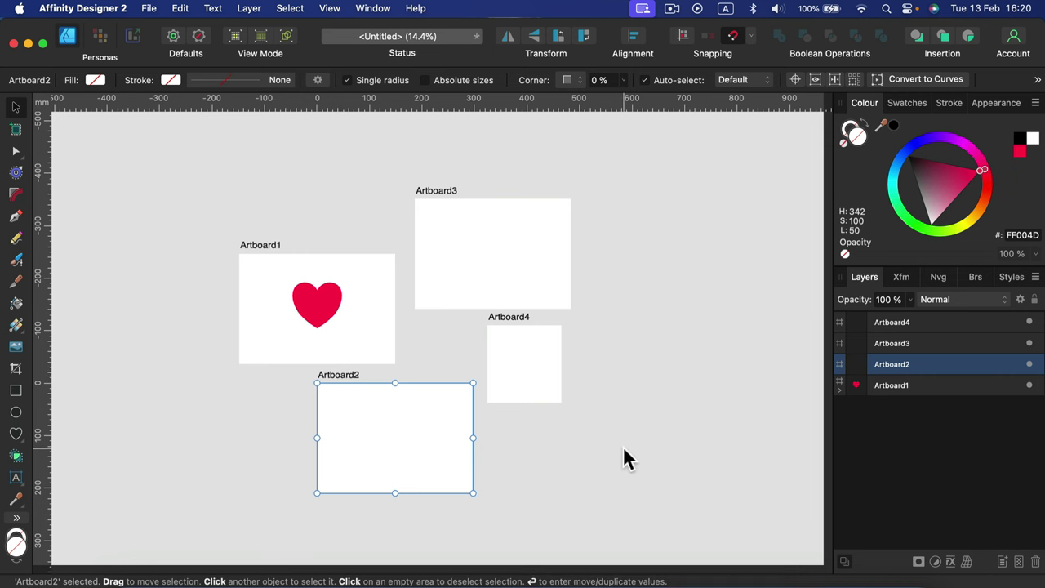
key("BackSpace")
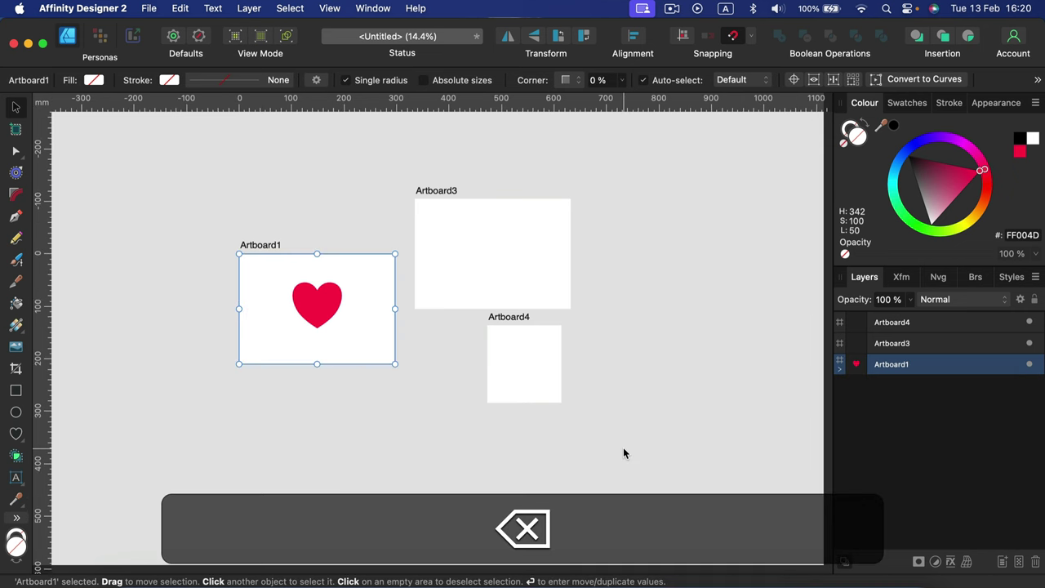
left_click(532, 318)
key("BackSpace")
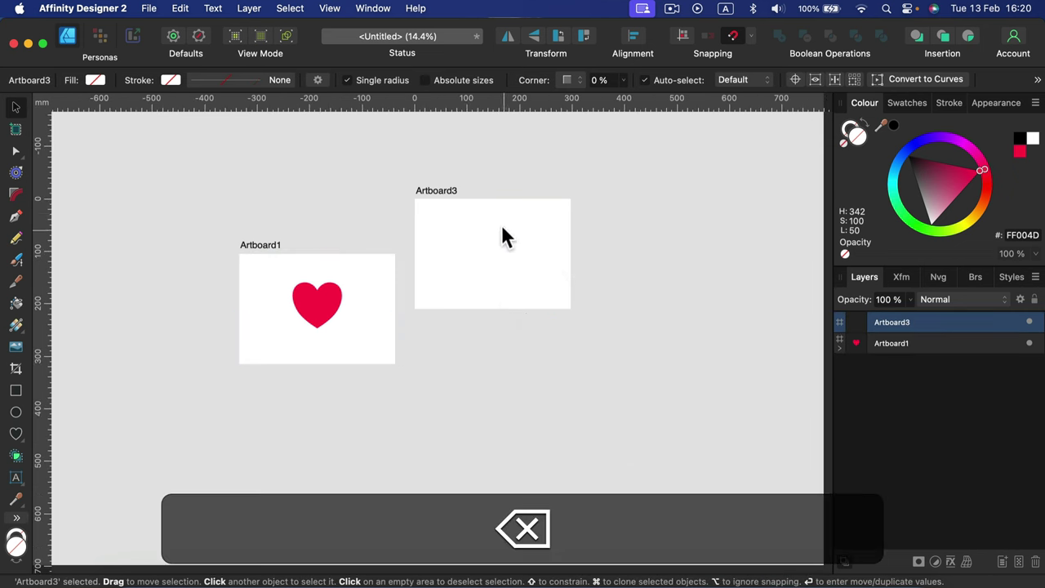
left_click(435, 189)
key("BackSpace")
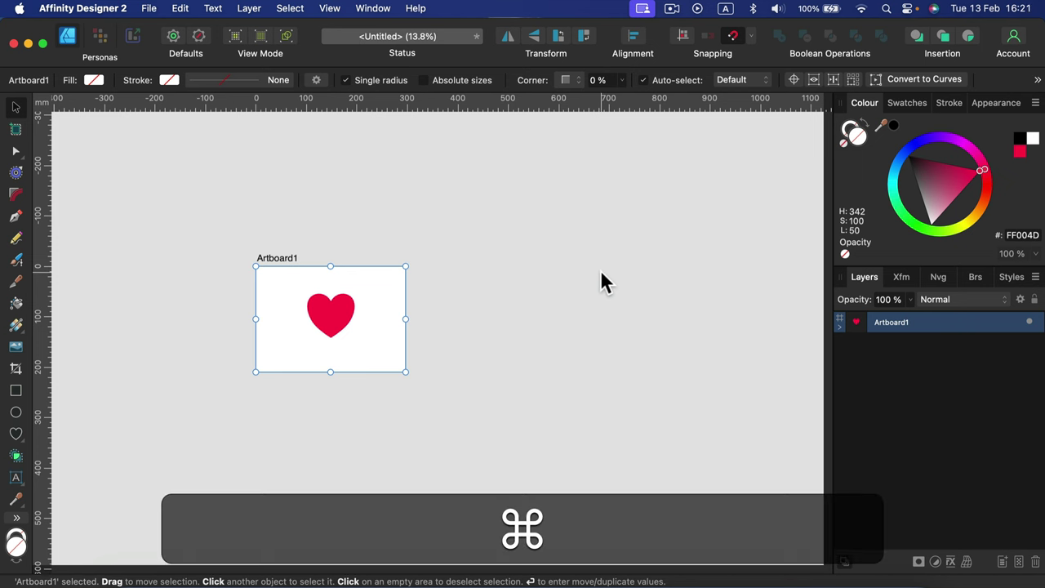
- Enlarge the heart proportionally to about 155 mm wide and centre it on Artboard1
key("super+0")
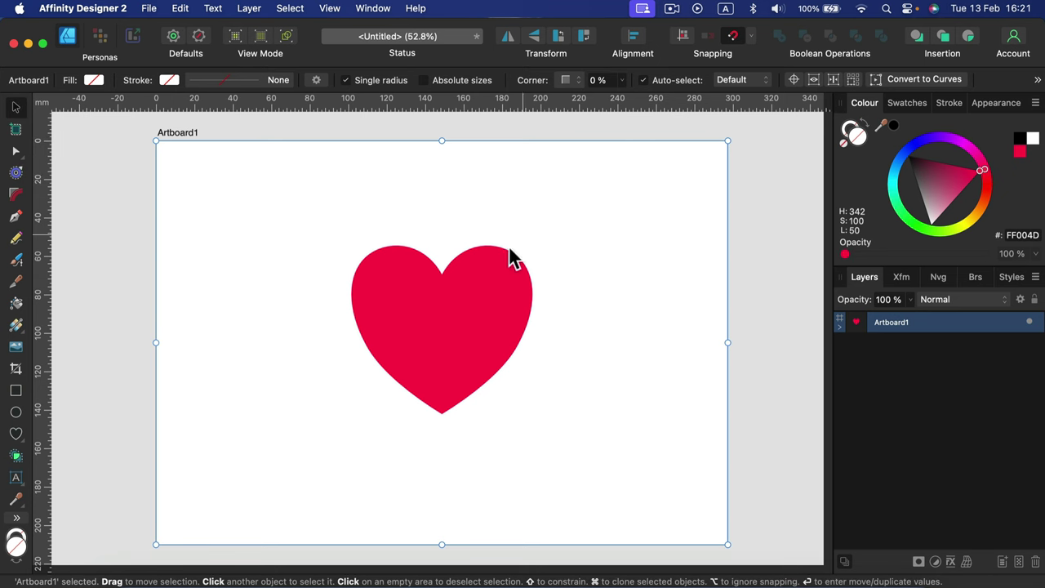
left_click(448, 292)
left_click_drag(473, 334, 409, 275)
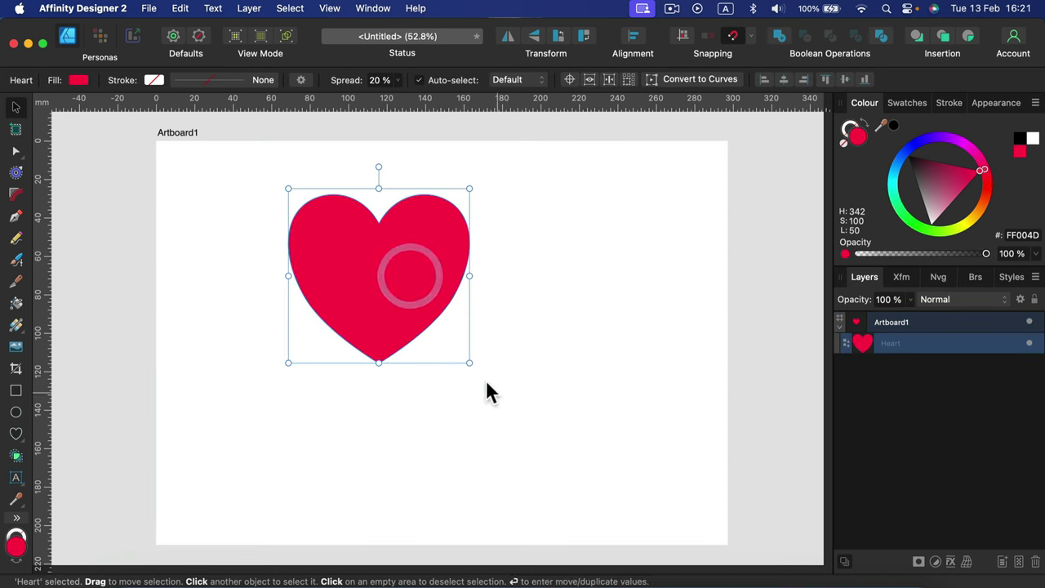
left_click_drag(472, 362, 591, 468)
mouse_move(480, 397)
left_mouse_down()
mouse_move(492, 395)
mouse_move(477, 398)
left_mouse_up()
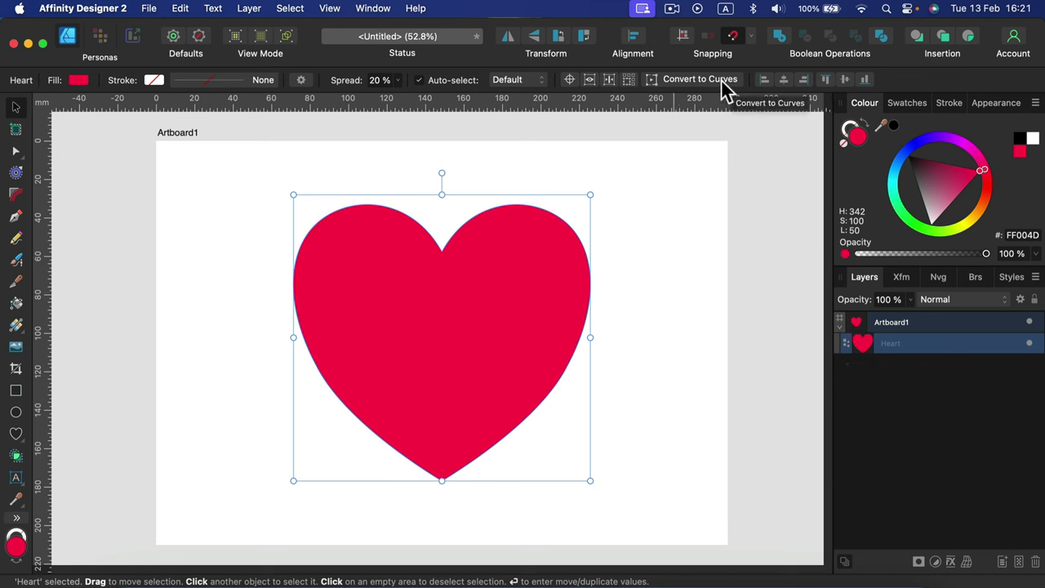
- Convert the heart to curves and reshape its right lobe by moving the upper-right node outward and lowering the centre notch's right handle
left_click(694, 87)
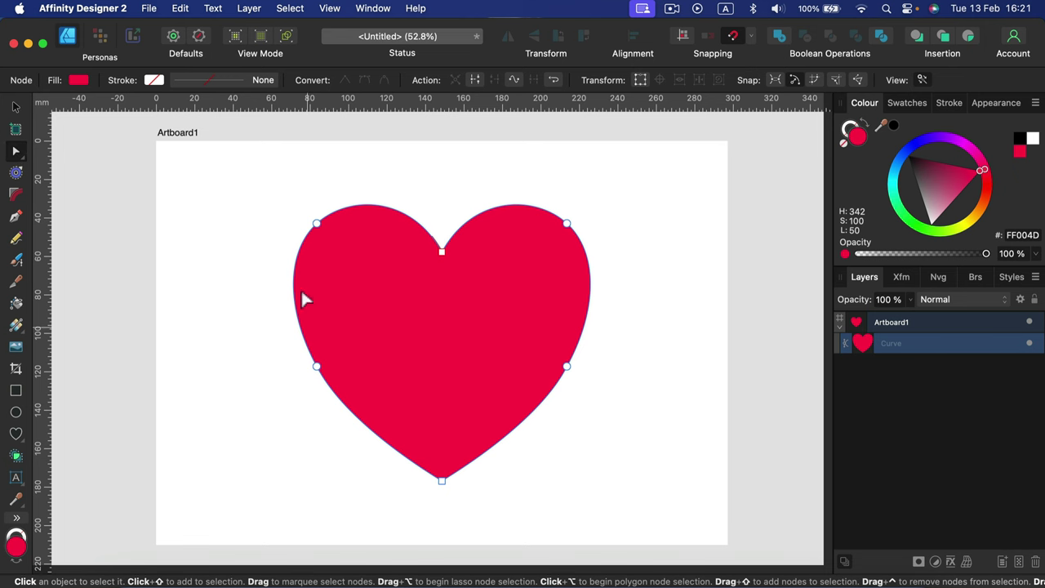
left_click_drag(567, 226, 590, 195)
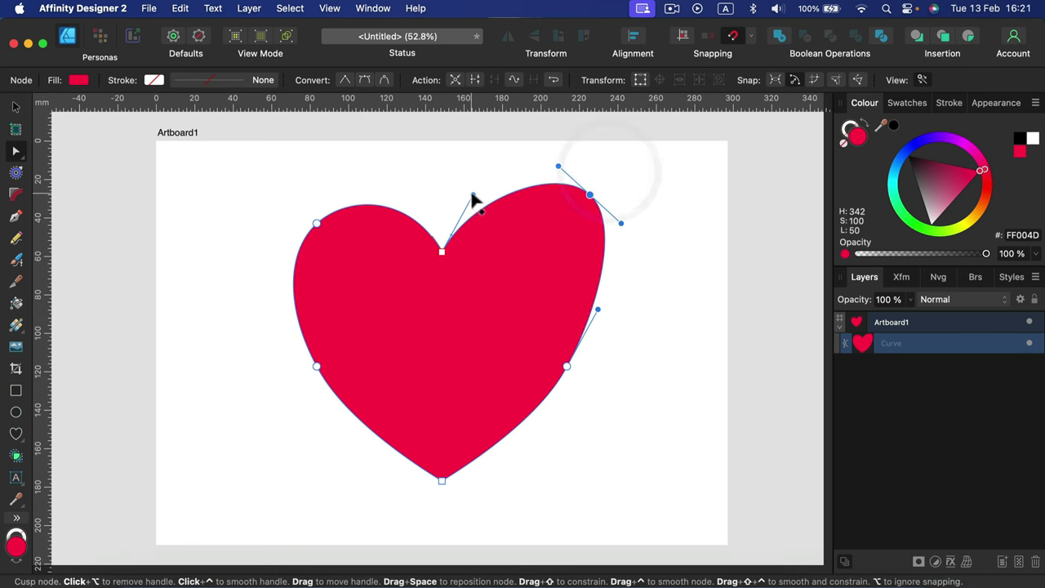
left_click_drag(474, 203, 540, 262)
- Delete the upper-right node of the heart curve
left_click(591, 196)
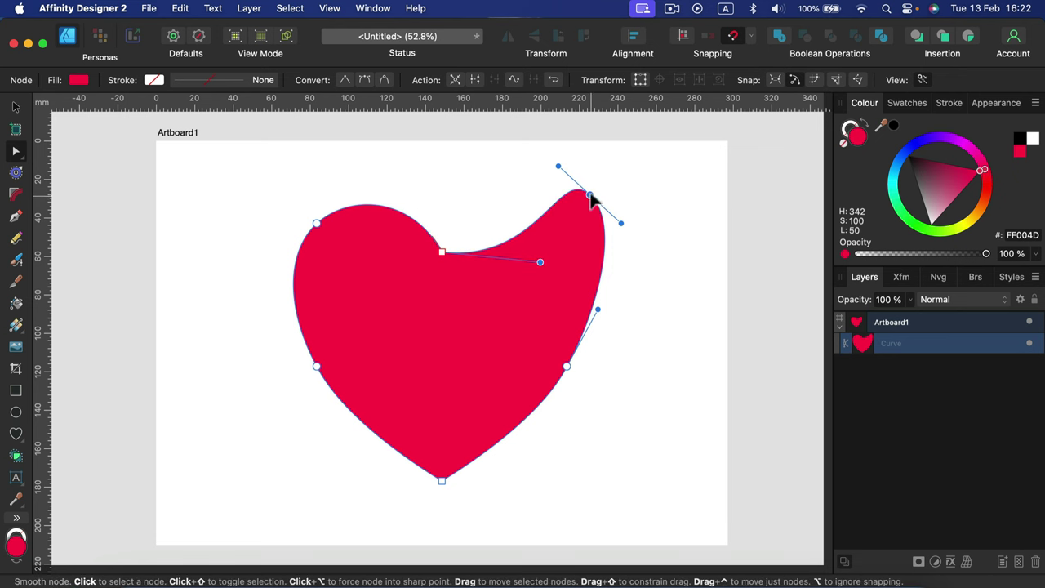
left_click(588, 194)
key("BackSpace")
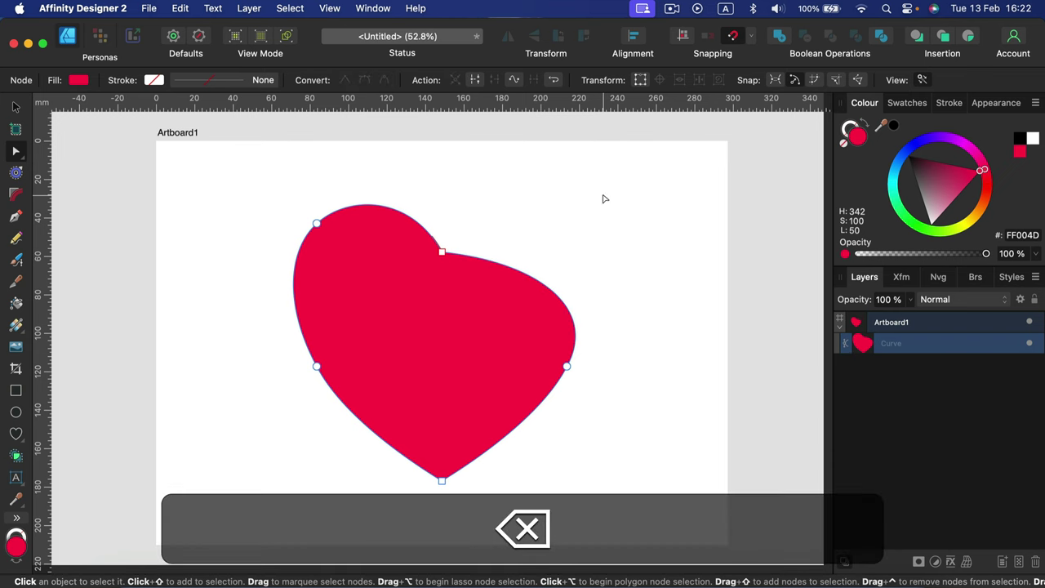
- Add a new node on the curve right of the notch, raise it into a lobe and adjust its handle
left_click(530, 273)
left_click_drag(531, 273, 507, 177)
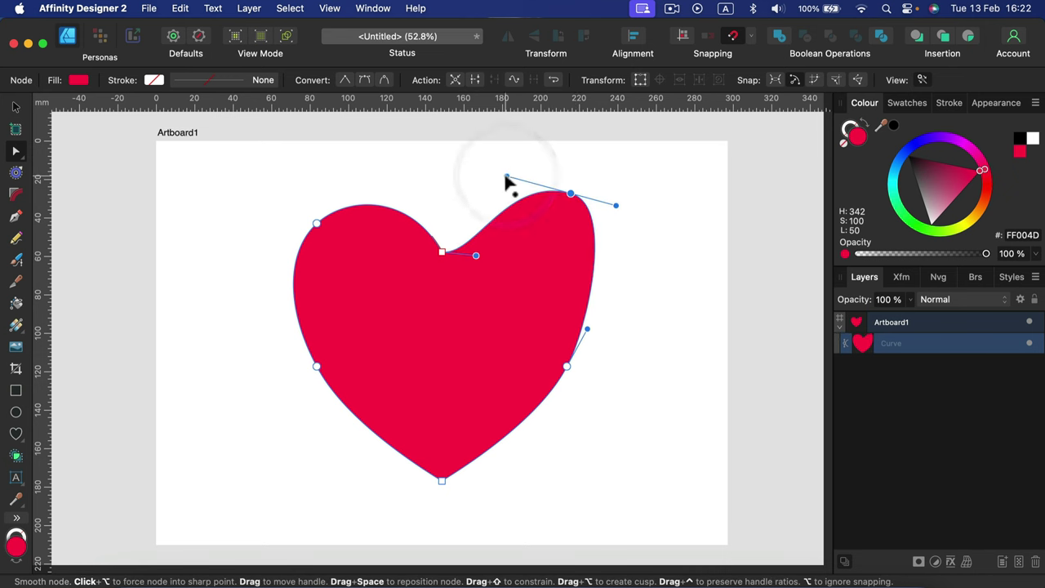
key("super")
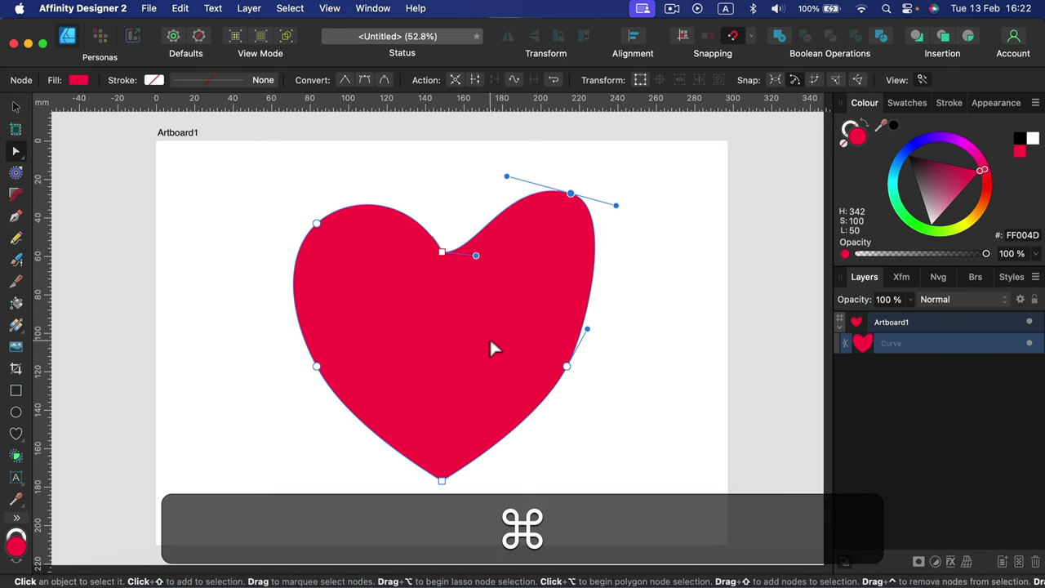
left_click(633, 272)
left_click(550, 204)
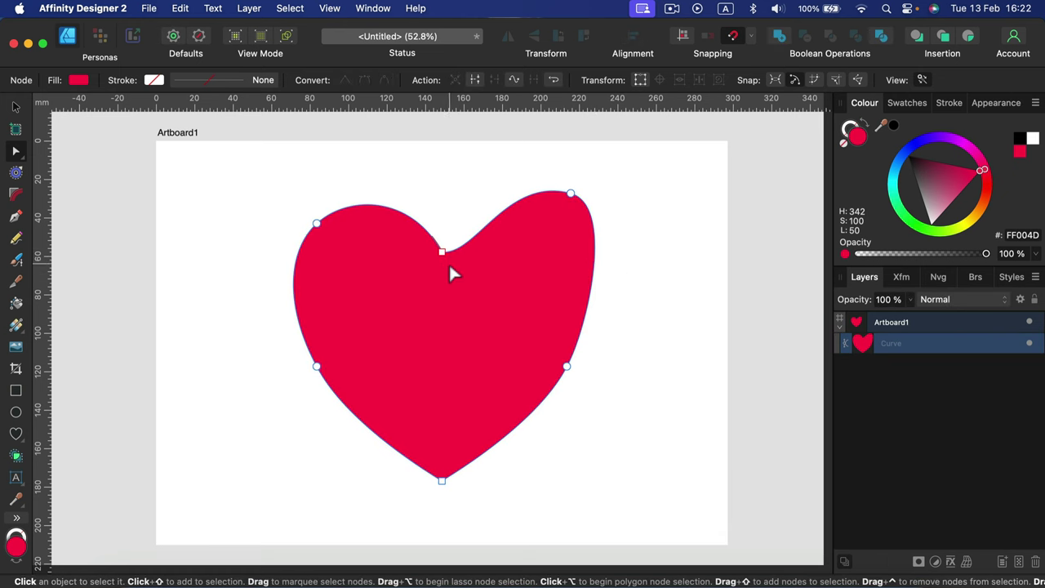
- Adjust the upper-left node's handle to slightly flatten the curve of the left lobe
left_click(317, 223)
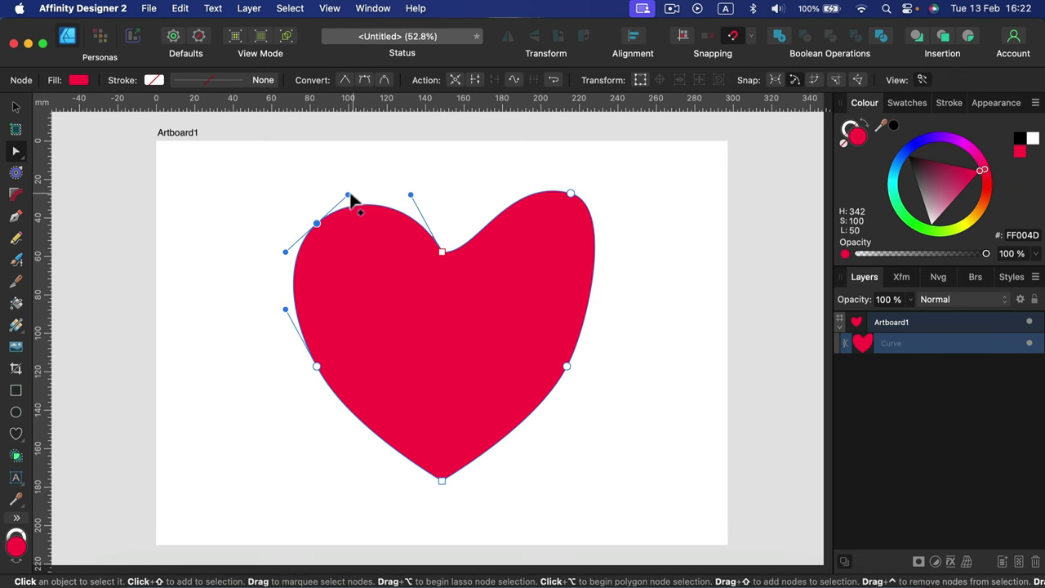
mouse_move(348, 195)
left_mouse_down()
mouse_move(413, 171)
mouse_move(357, 266)
mouse_move(334, 198)
mouse_move(359, 182)
mouse_move(349, 204)
left_mouse_up()
left_click(389, 303)
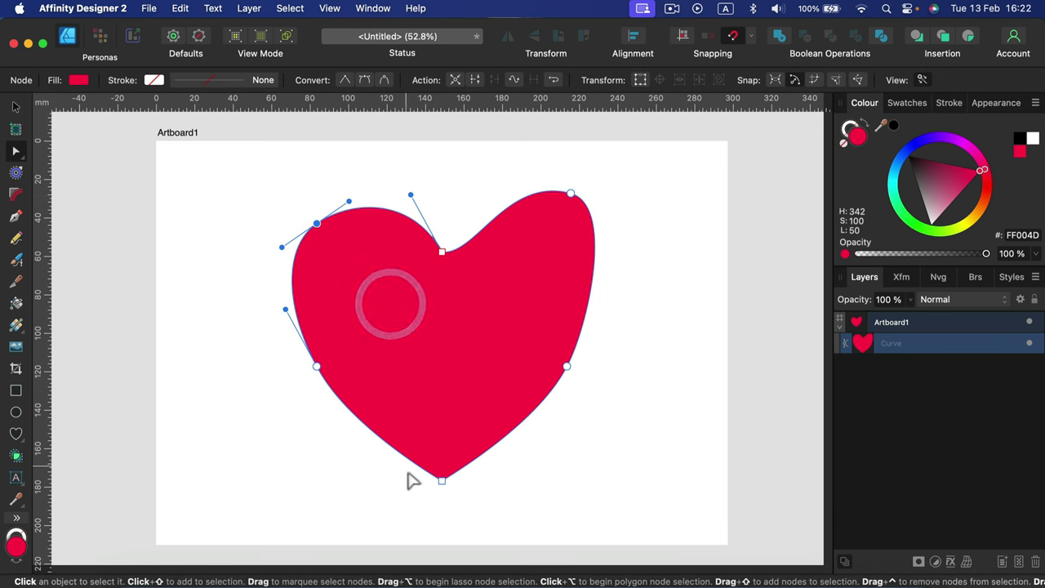
- Raise the heart's bottom tip node slightly, try converting it to smooth, and convert it to sharp
left_click(442, 482)
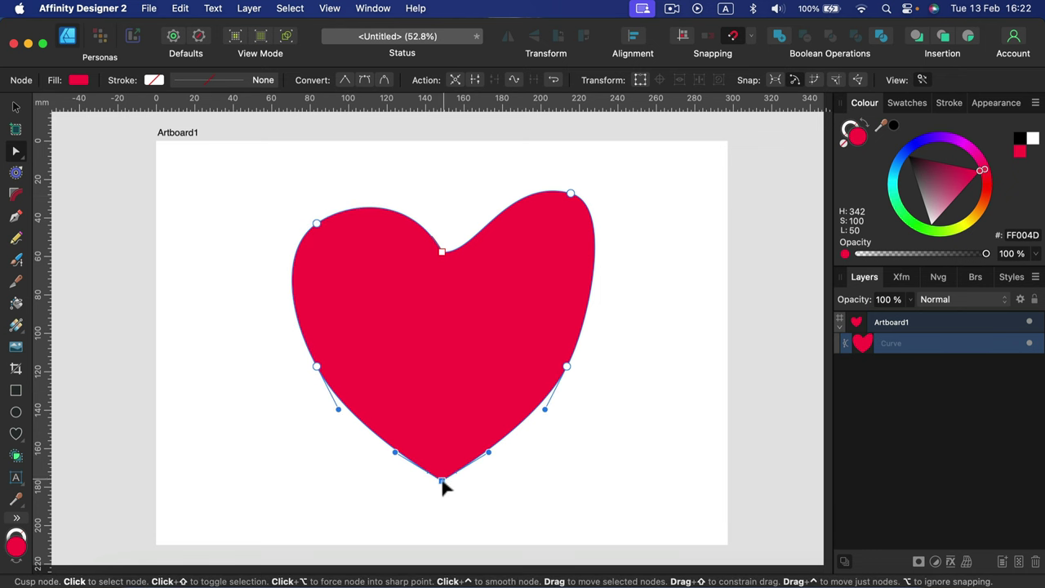
mouse_move(442, 483)
left_mouse_down()
mouse_move(427, 482)
mouse_move(442, 478)
left_mouse_up()
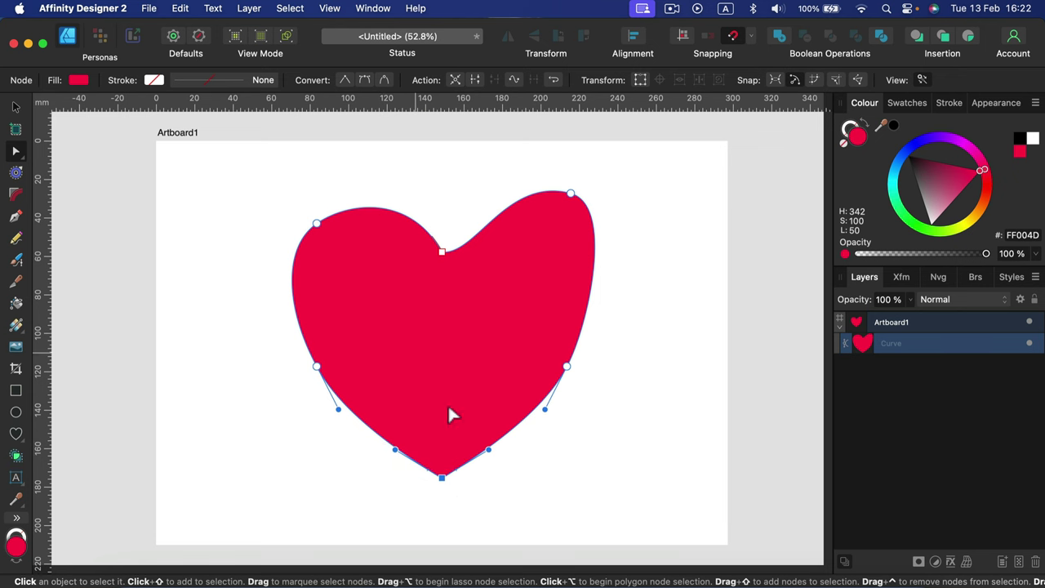
left_click(364, 82)
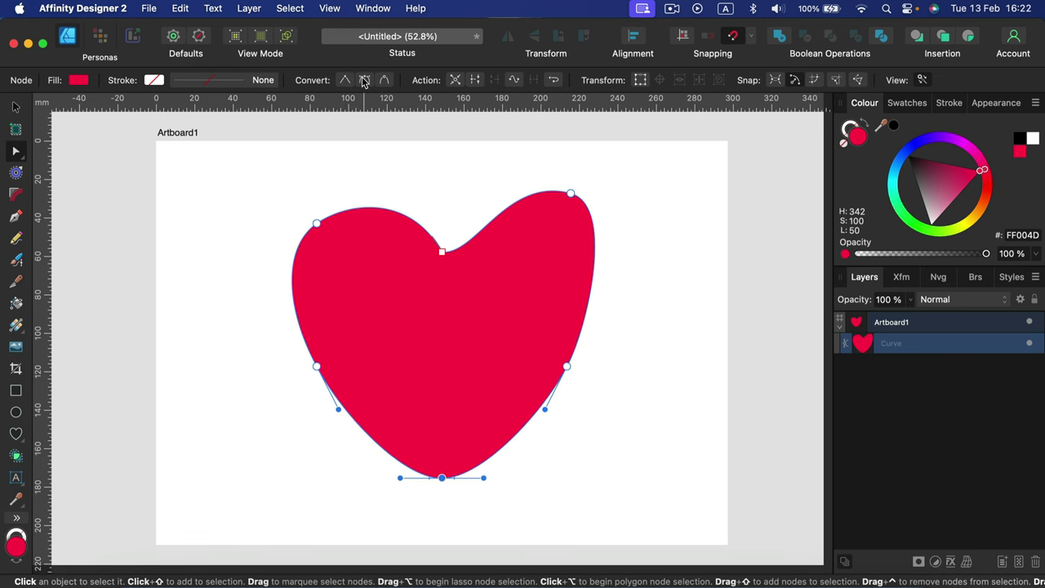
left_click(344, 79)
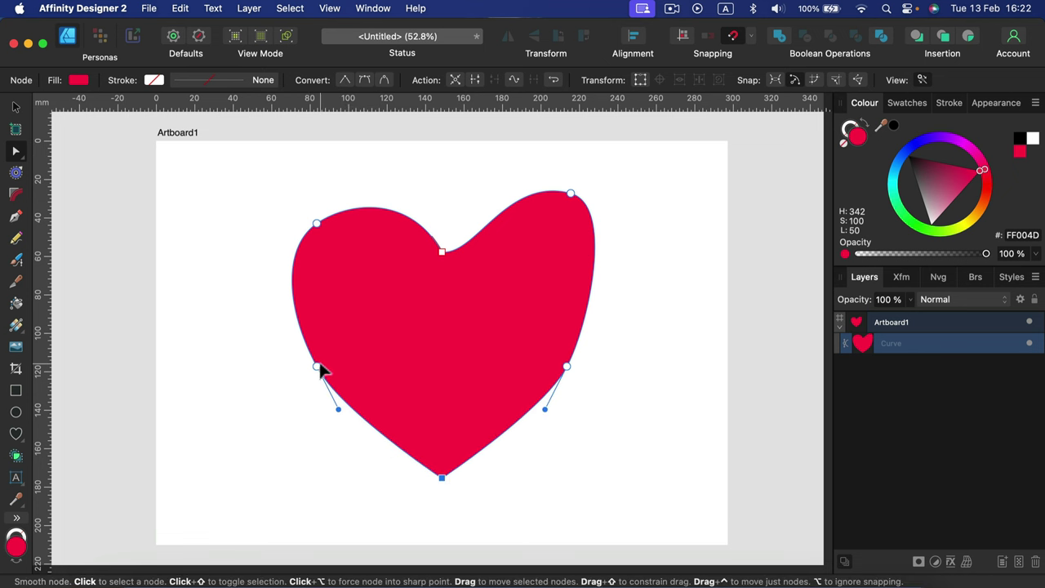
- Move the heart's lower-left node outward and convert it to a sharp node
left_click_drag(317, 367, 285, 368)
left_click(345, 79)
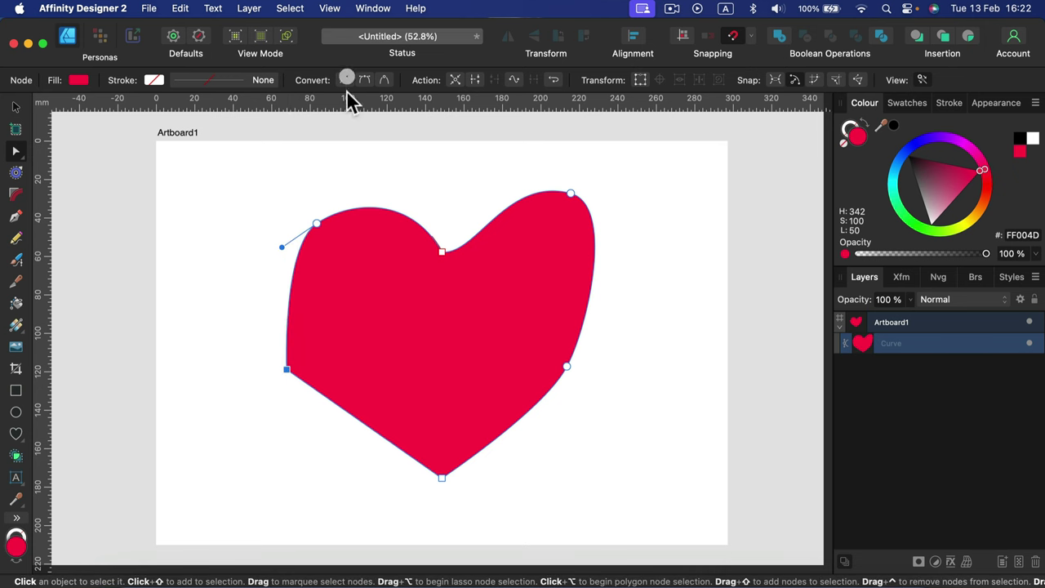
left_click(264, 237)
left_click(474, 334)
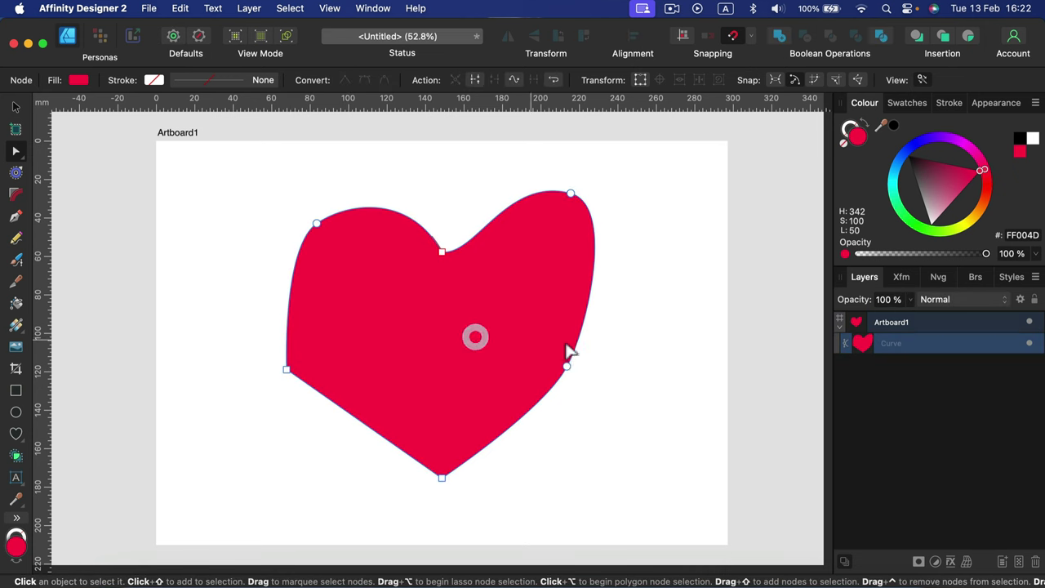
- Convert the heart's lower-right node to a sharp node
left_click(567, 367)
left_click(344, 79)
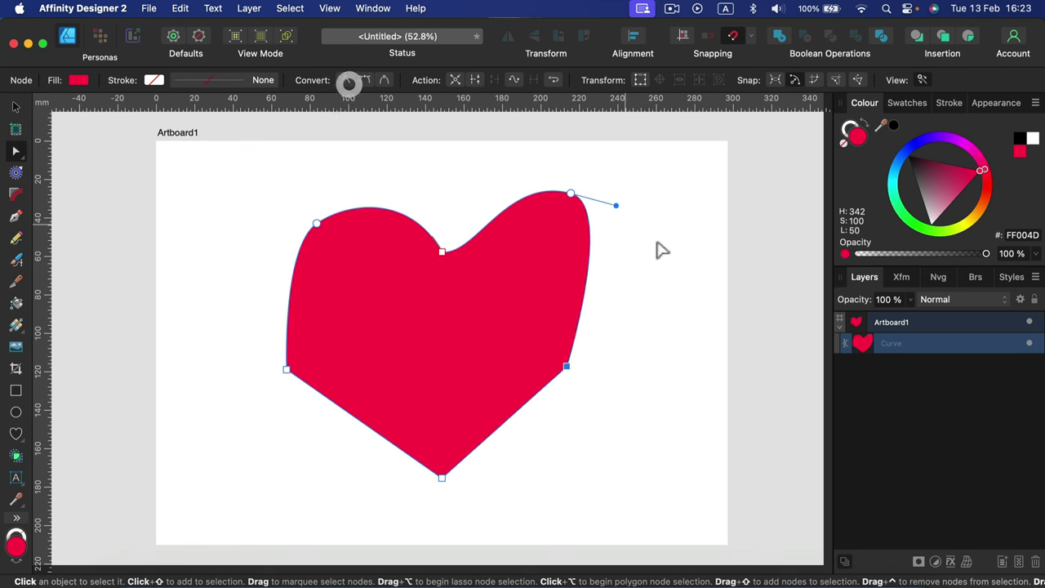
left_click(633, 282)
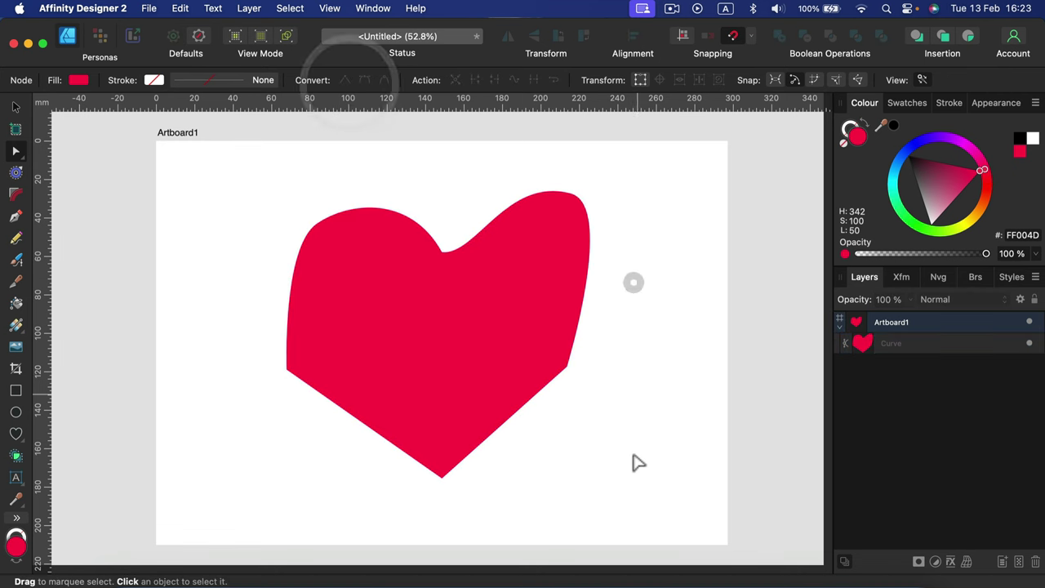
left_click(517, 303)
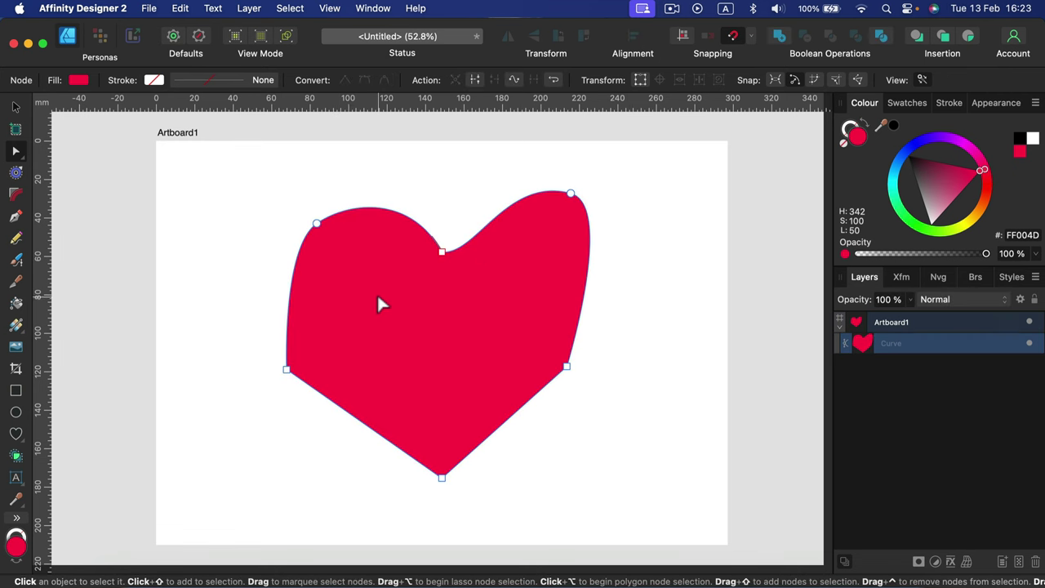
- Select the whole heart curve and delete it from Artboard1
left_click(15, 107)
left_click_drag(224, 164, 677, 518)
key("BackSpace")
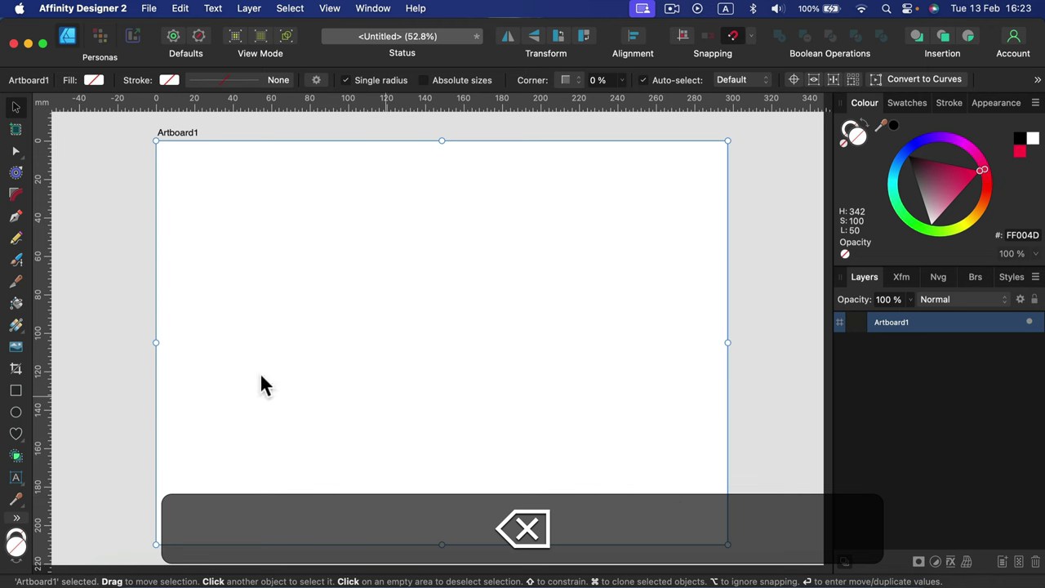
- Draw a freehand wavy line about 170 mm long across the artboard with the Pencil tool and colour its stroke black
left_click(17, 237)
mouse_move(516, 308)
left_mouse_down()
mouse_move(538, 299)
mouse_move(608, 309)
left_mouse_up()
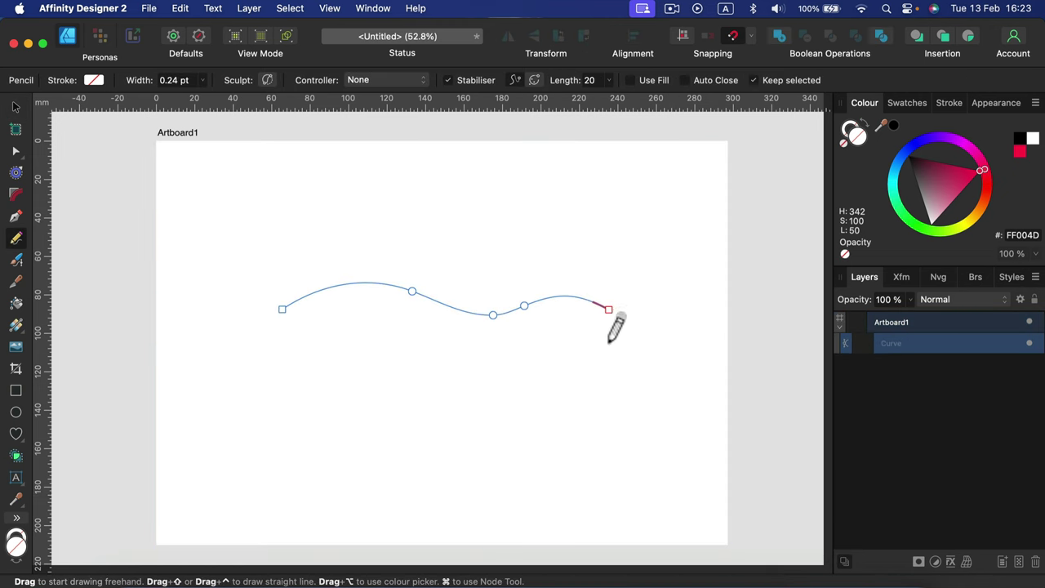
left_click(850, 119)
left_click(909, 155)
left_click(866, 133)
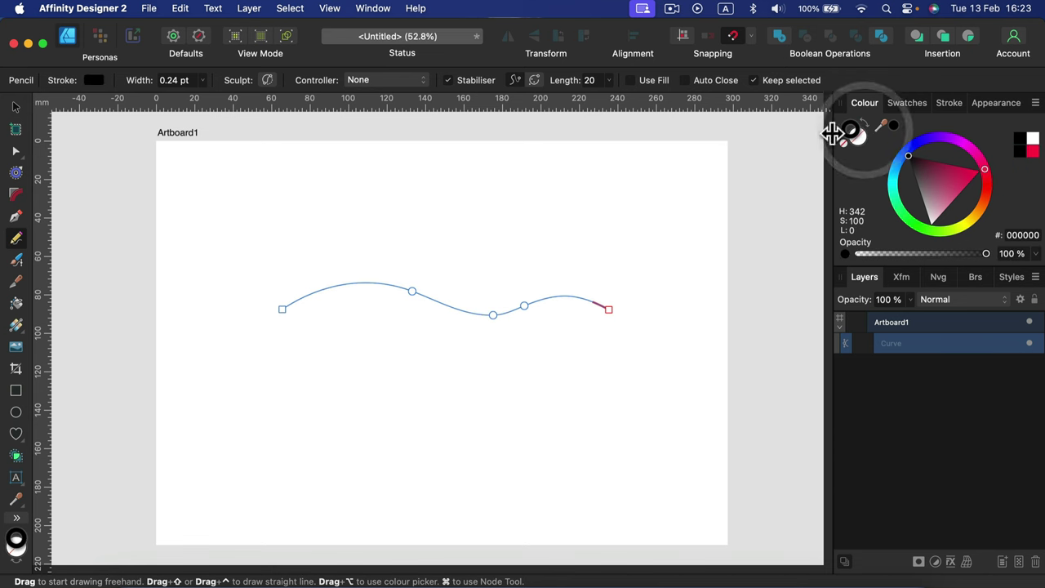
- Widen the line's stroke to 27 pt, change it to a dashed style and reduce the width to 16 pt
left_click(947, 104)
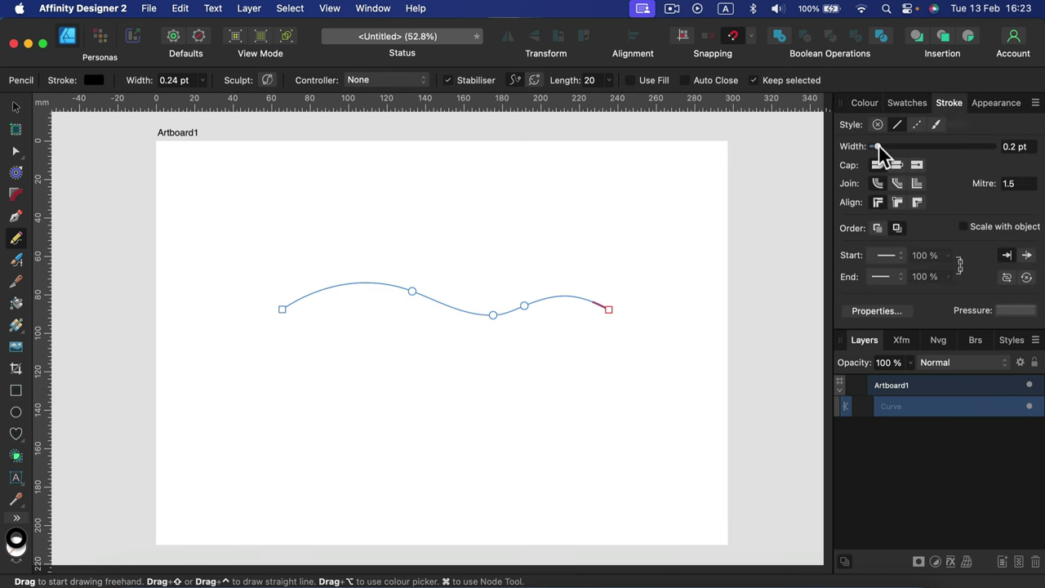
mouse_move(878, 144)
left_mouse_down()
mouse_move(941, 138)
mouse_move(906, 134)
mouse_move(981, 138)
mouse_move(895, 136)
mouse_move(948, 135)
left_mouse_up()
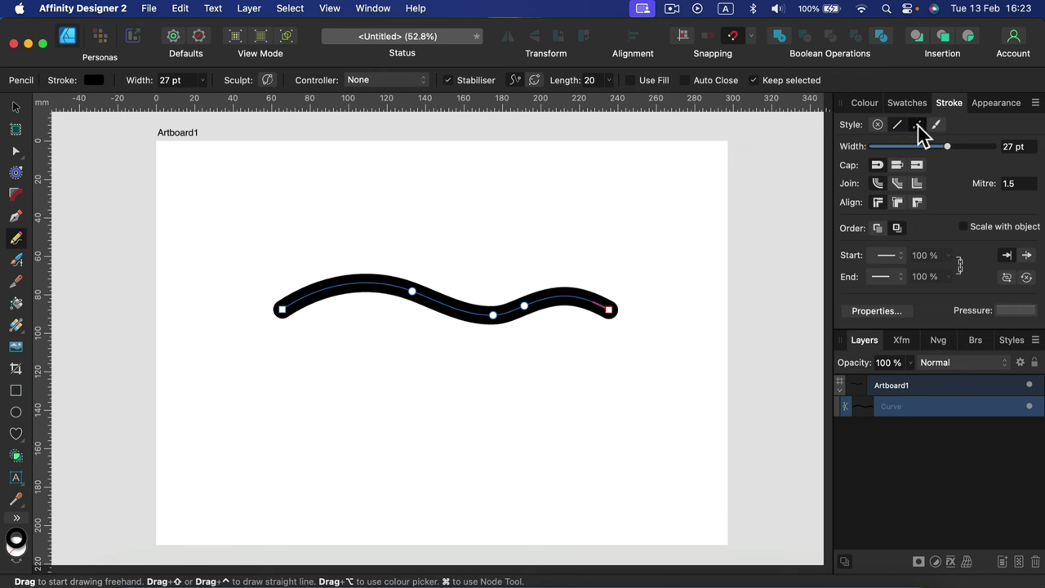
left_click(918, 127)
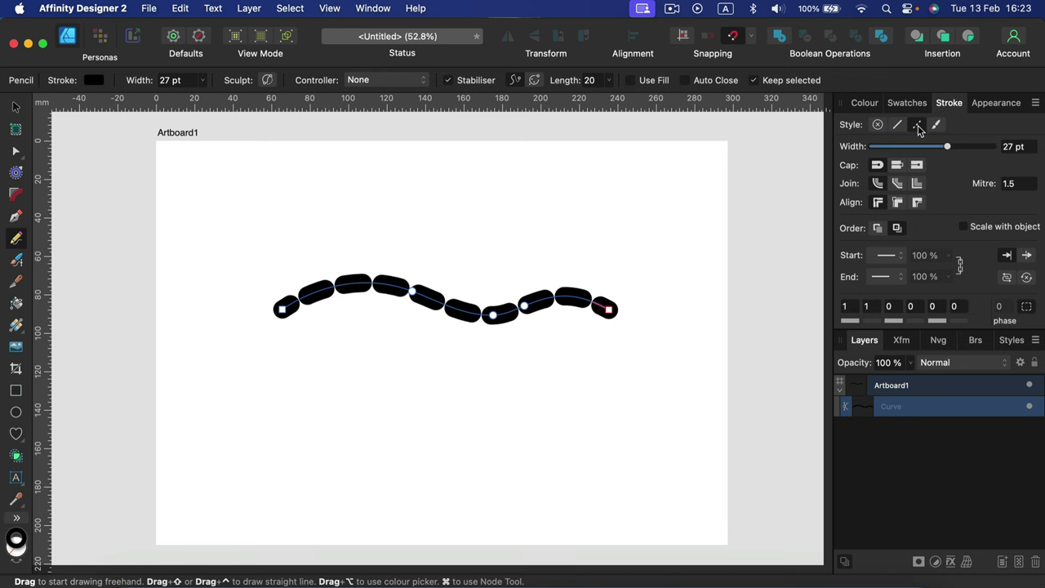
left_click_drag(941, 145, 931, 146)
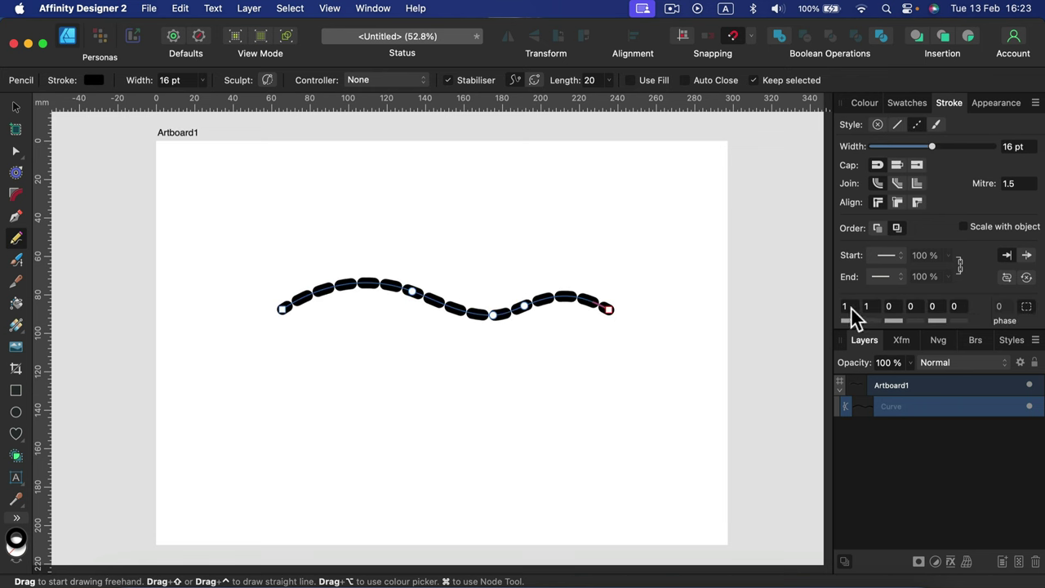
- Set the dash pattern to dash 2, gap 2 and reduce the stroke width to 7.5 pt
type("2")
left_click(867, 305)
type("2")
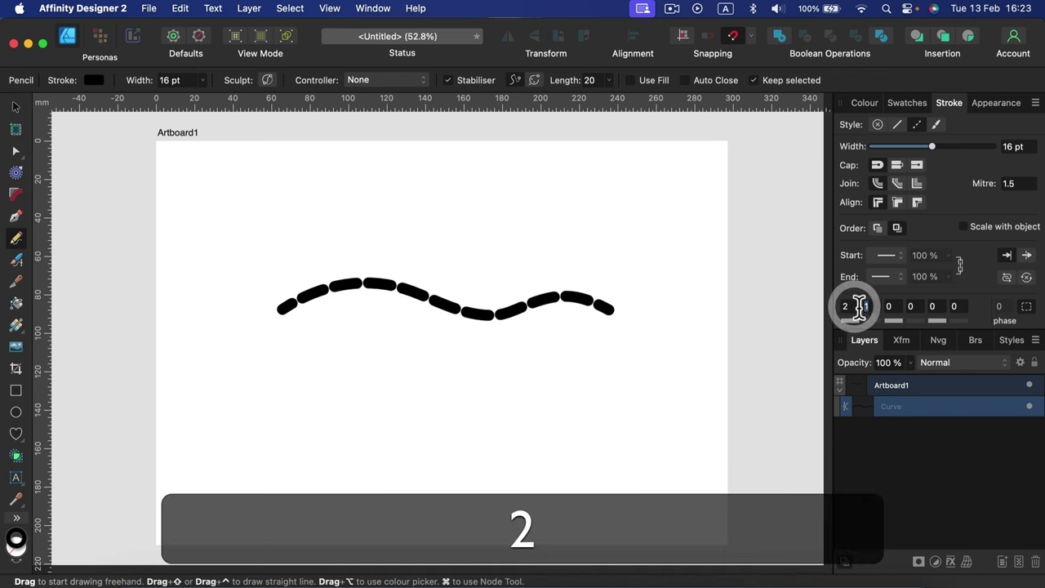
left_click(846, 306)
left_click_drag(931, 146, 915, 149)
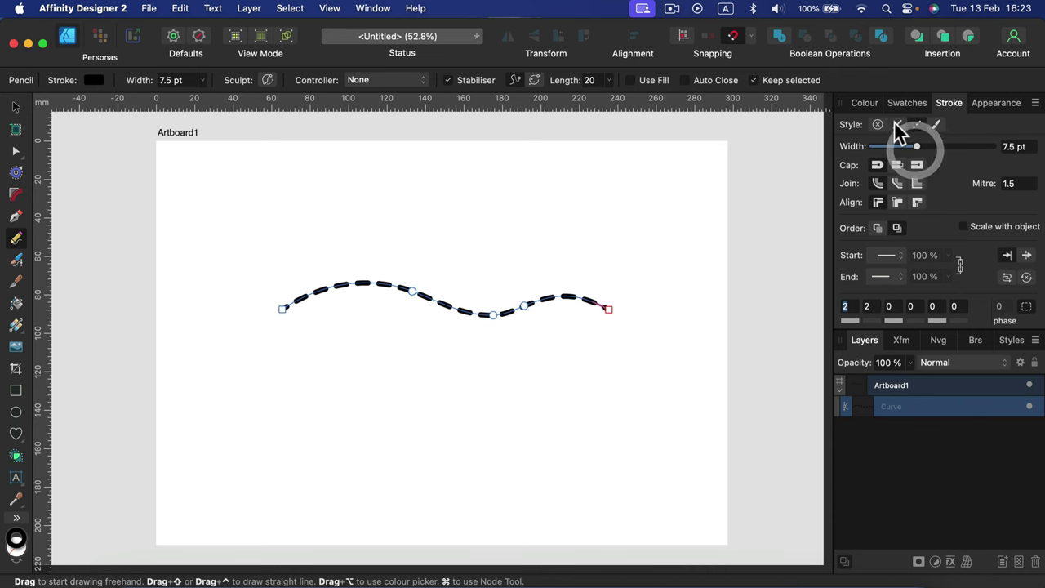
- Try the textured brush stroke style on the wavy line and set its stroke to a solid line
left_click(939, 127)
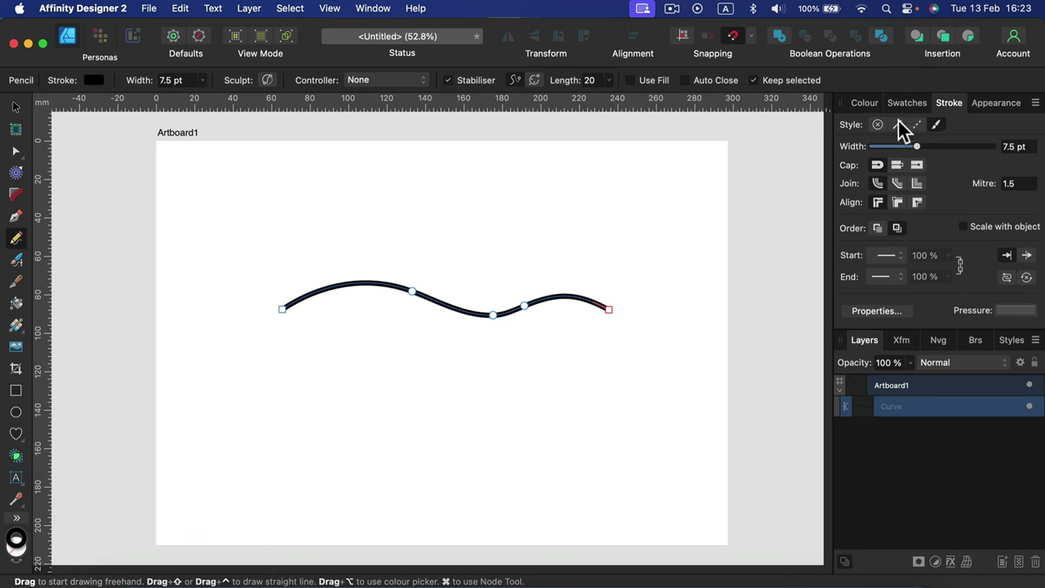
left_click(901, 125)
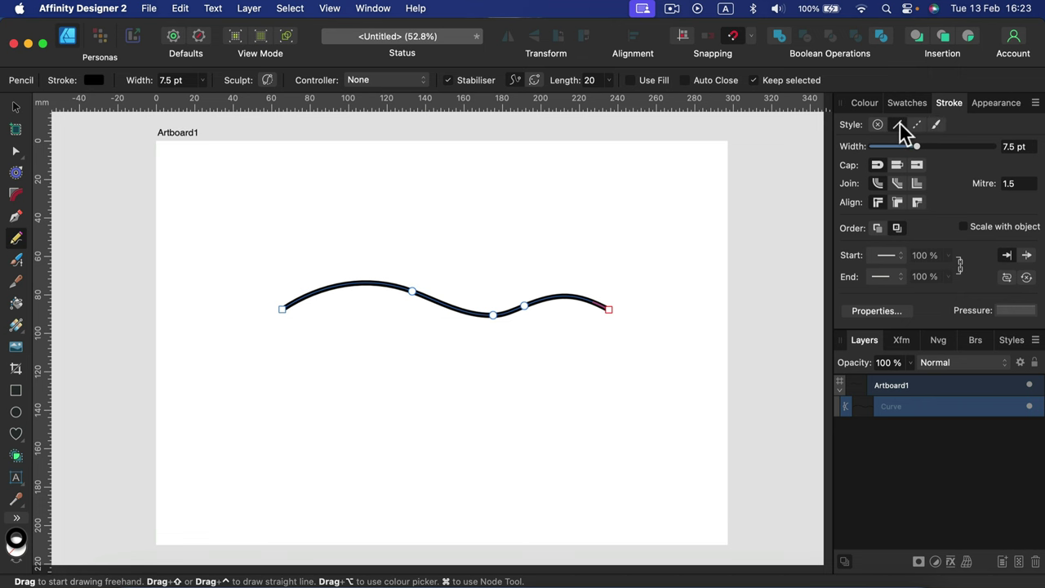
- Shape the stroke's pressure profile with a peak in the first half and a dip near the middle, and reset the profile
left_click(1003, 312)
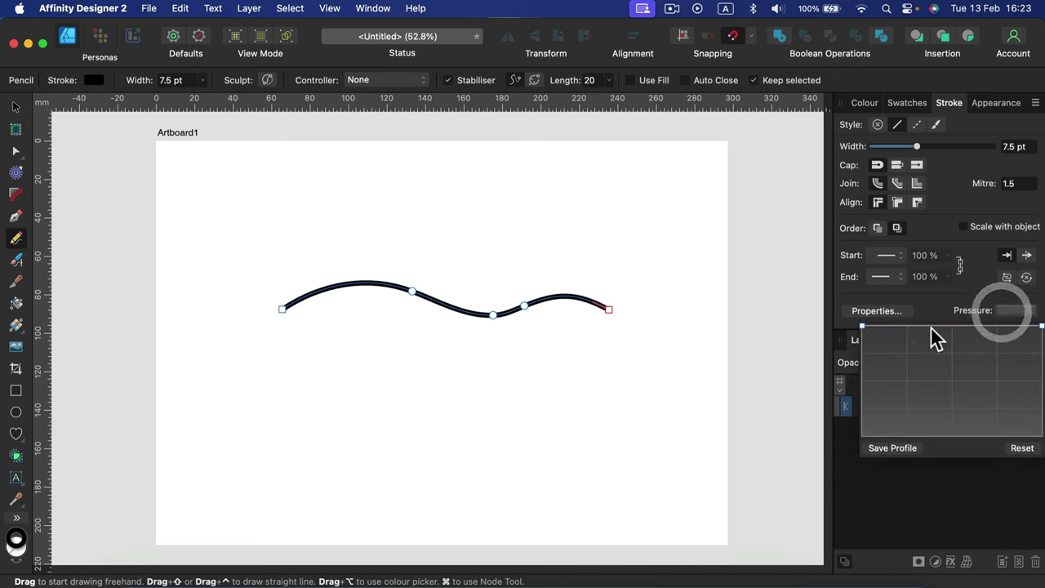
left_click_drag(863, 327, 863, 394)
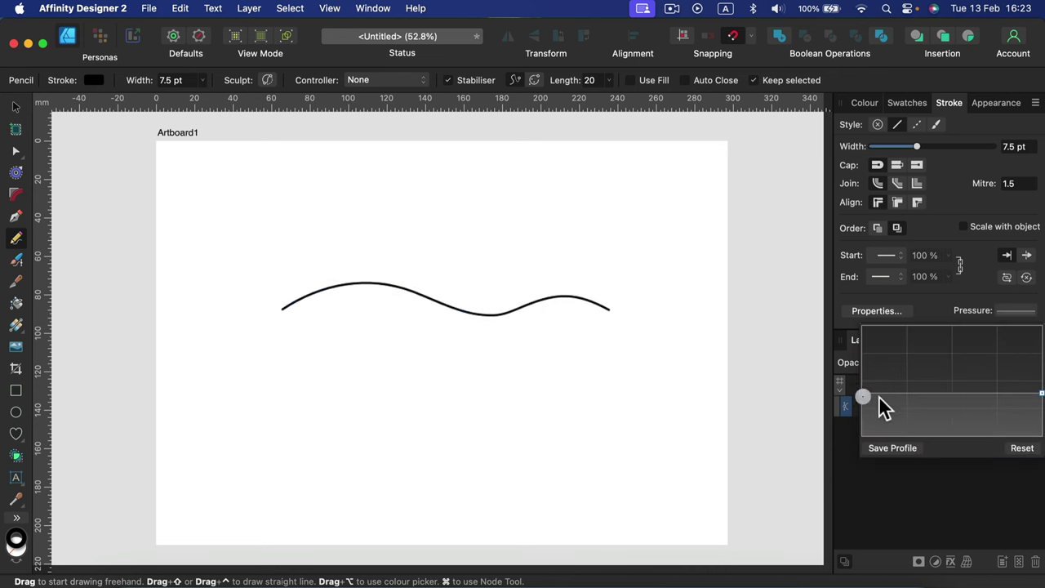
left_click(935, 394)
mouse_move(935, 393)
left_mouse_down()
mouse_move(872, 336)
mouse_move(866, 432)
mouse_move(925, 326)
mouse_move(870, 349)
mouse_move(847, 320)
mouse_move(915, 327)
left_mouse_up()
left_click(978, 353)
mouse_move(978, 353)
left_mouse_down()
mouse_move(903, 449)
mouse_move(900, 387)
mouse_move(889, 422)
mouse_move(949, 410)
left_mouse_up()
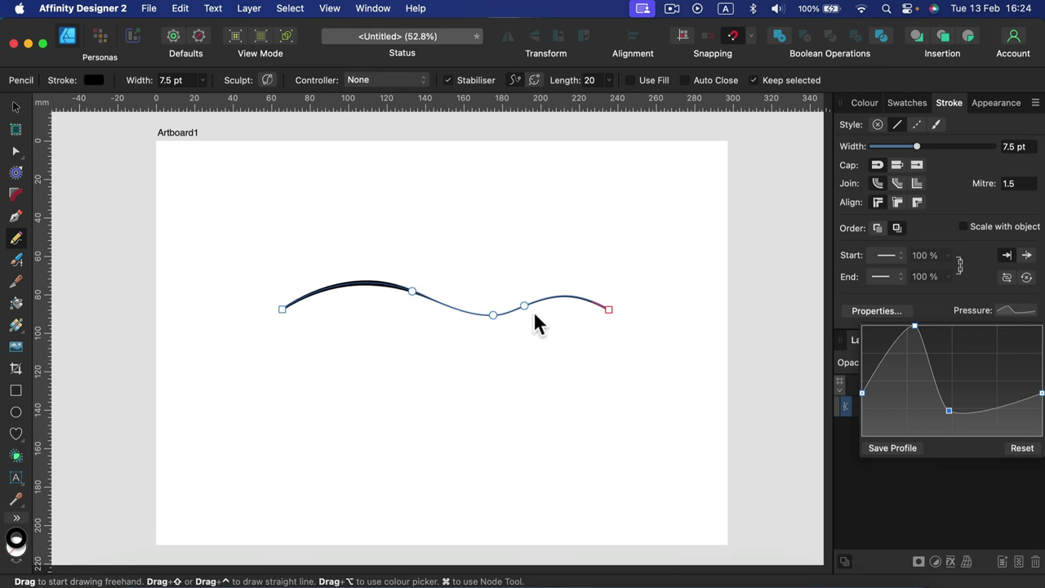
left_click(949, 308)
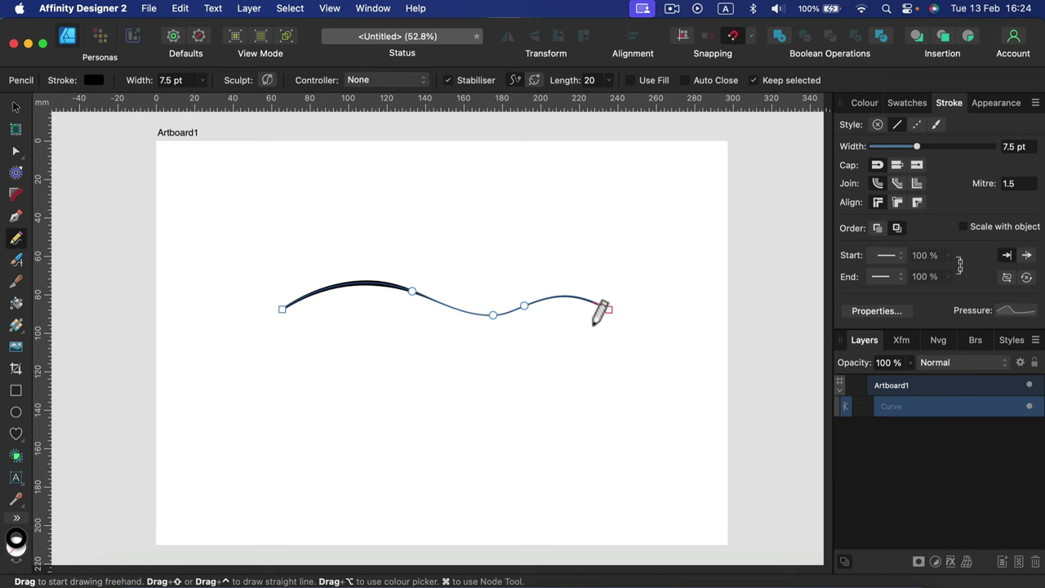
left_click(1013, 310)
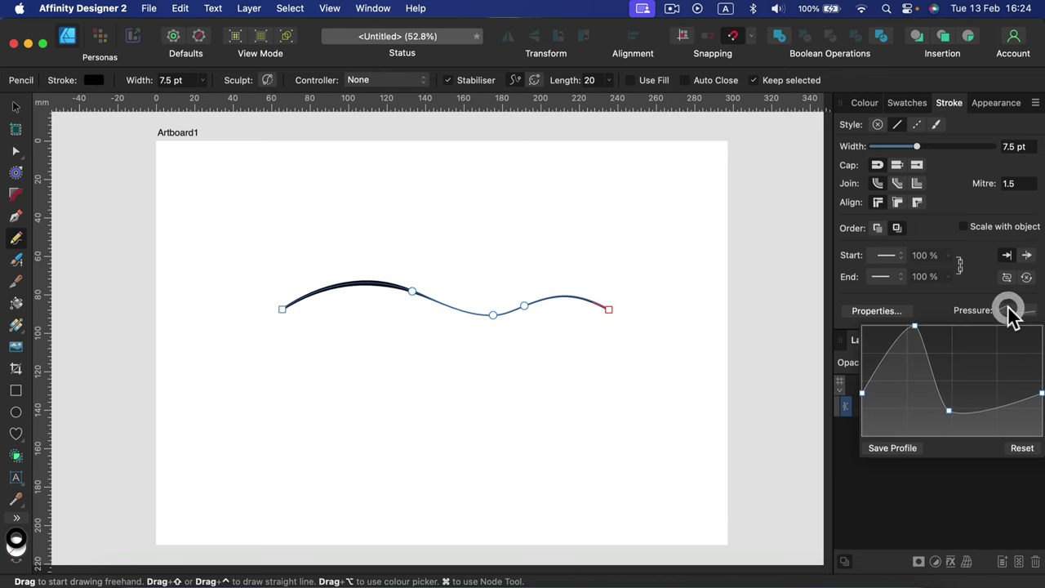
left_click(1022, 448)
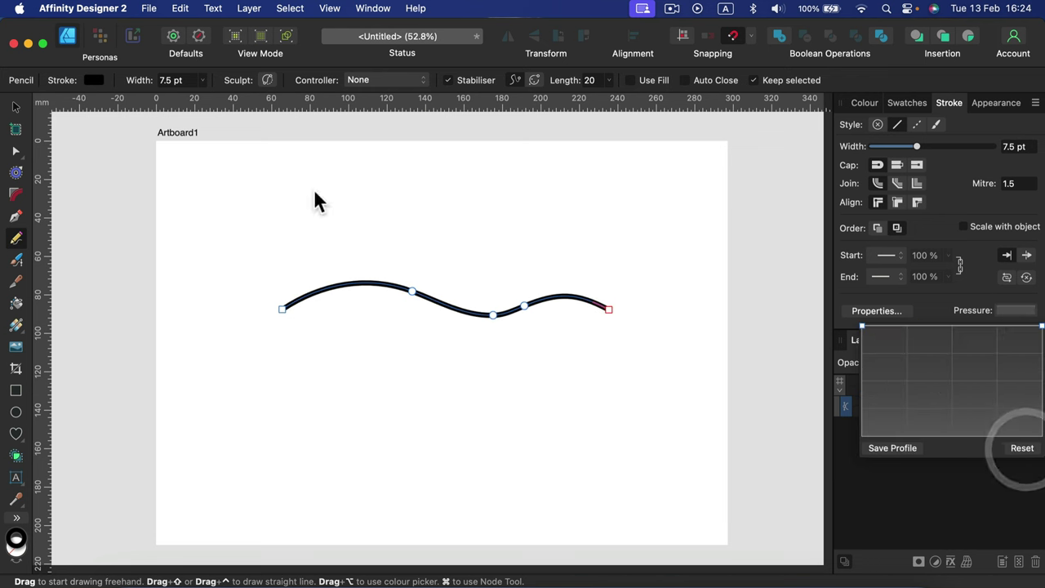
- Select the wavy line with the Move tool and shift it slightly up and to the left on the artboard
left_click(15, 107)
left_click(407, 200)
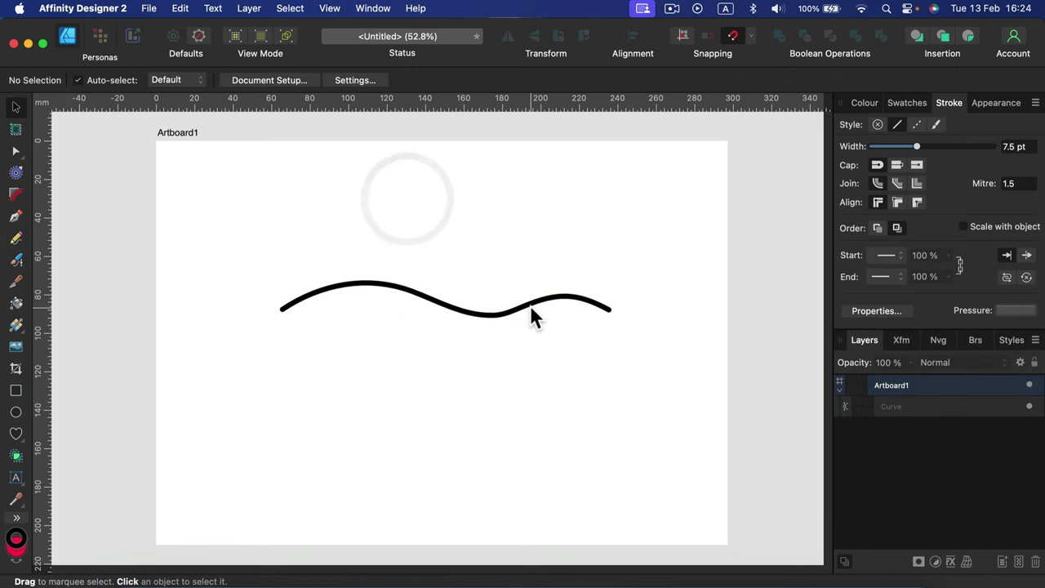
left_click_drag(528, 304, 499, 272)
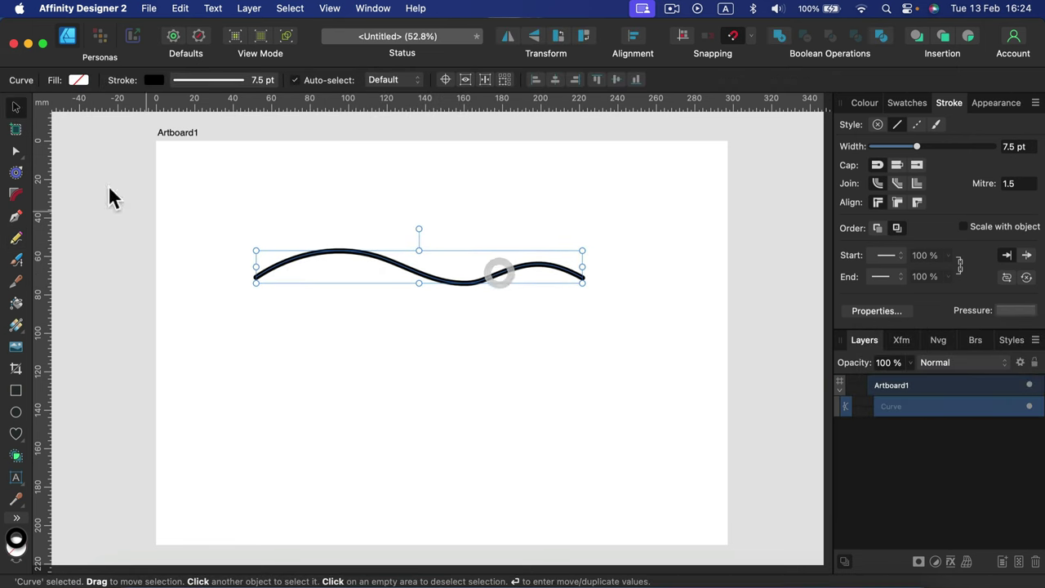
- Reshape the line with the Node tool into pronounced peaks and a deep valley, and convert the first peak's node to sharp
left_click(16, 154)
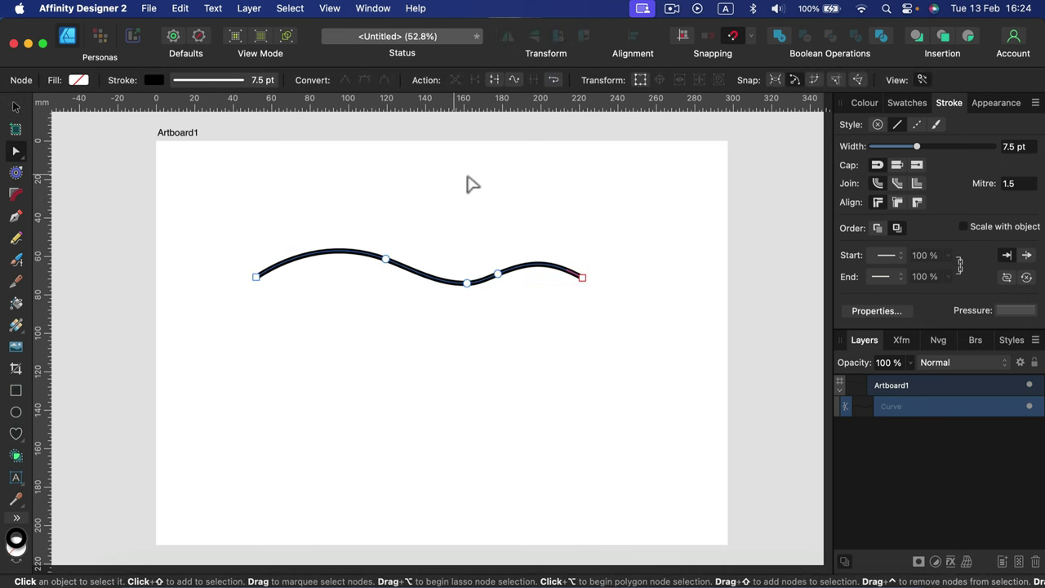
left_click_drag(585, 281, 605, 294)
left_click_drag(496, 277, 501, 210)
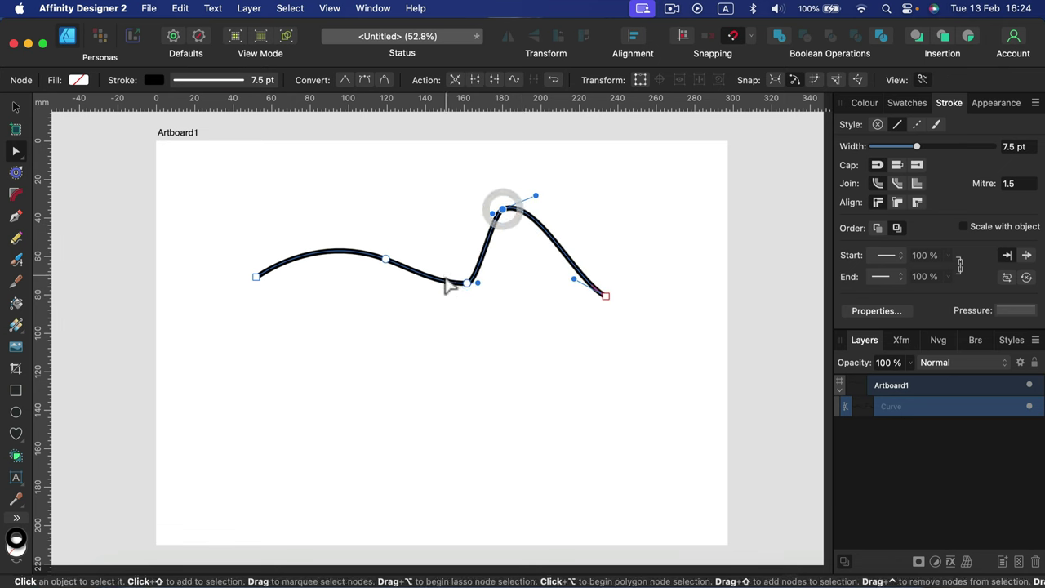
left_click_drag(463, 286, 469, 353)
left_click_drag(386, 260, 400, 187)
left_click(345, 80)
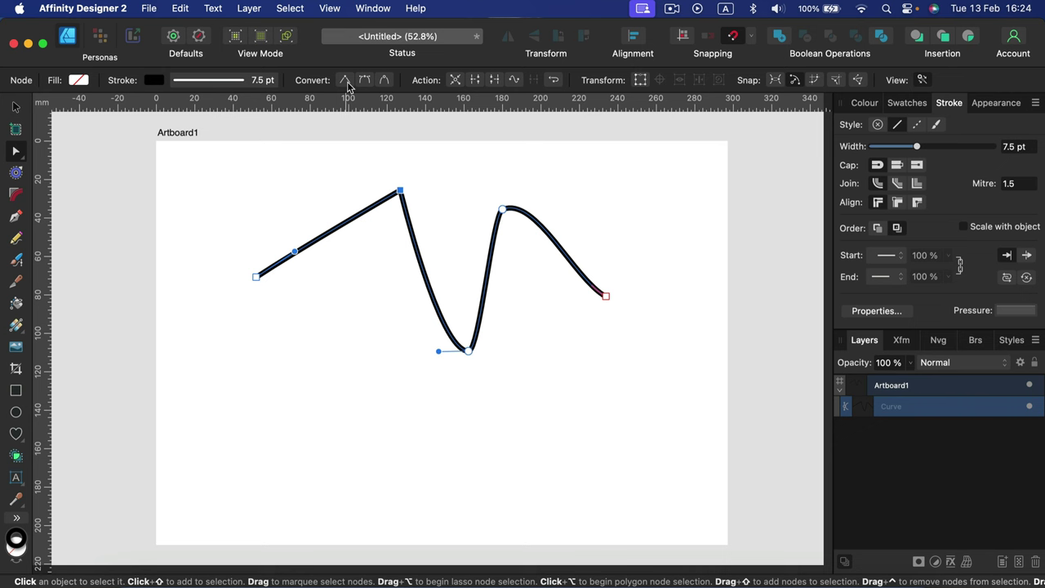
- Add a node on the line's straight first segment, bow it up and outward, and raise the valley node
left_click(335, 222)
left_click_drag(336, 222, 301, 182)
left_click_drag(469, 352, 445, 267)
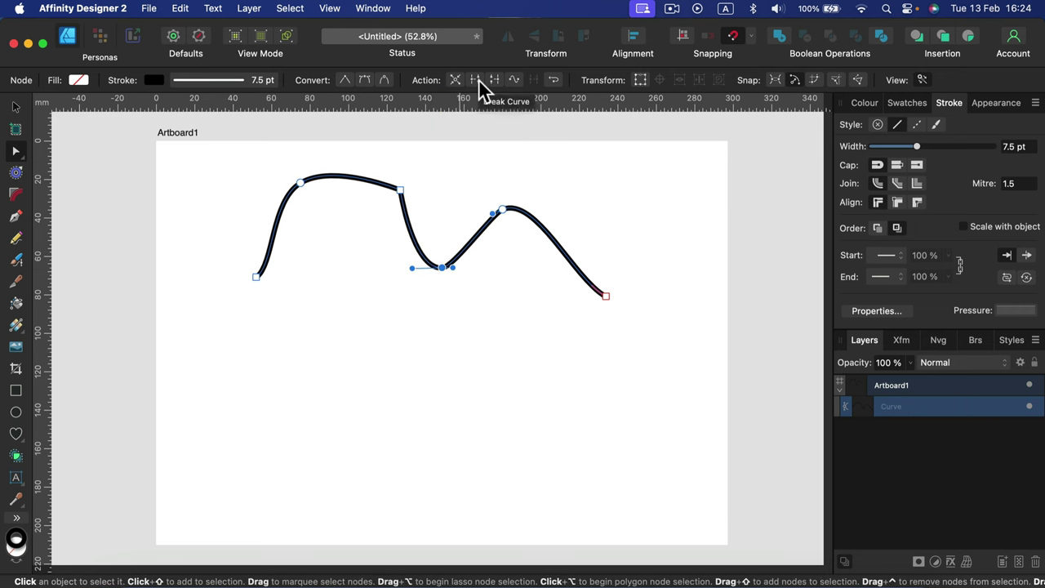
- Break the curve at the valley node and move the two resulting pieces apart
left_click(478, 86)
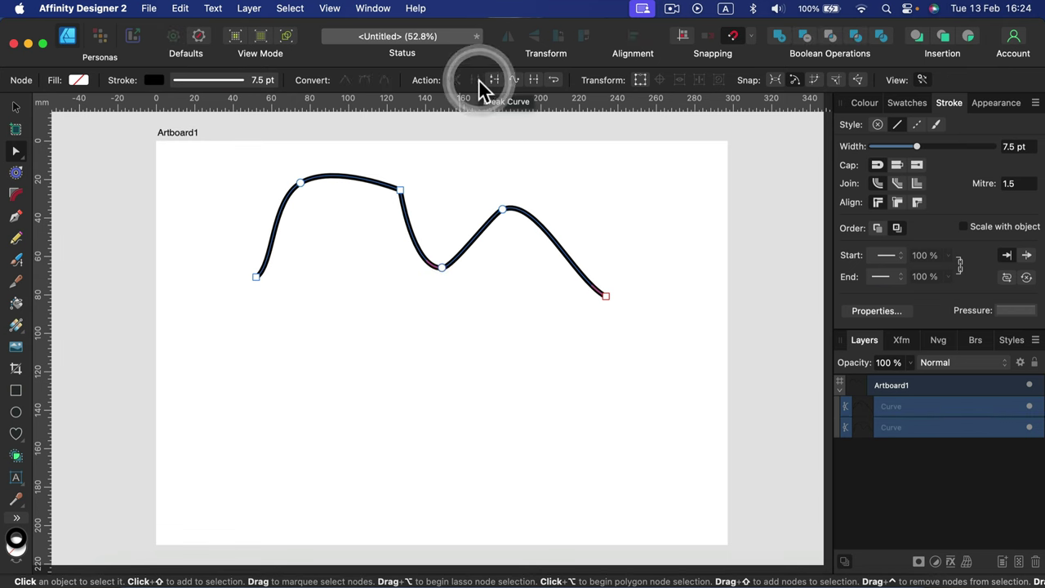
left_click(16, 107)
left_click(371, 300)
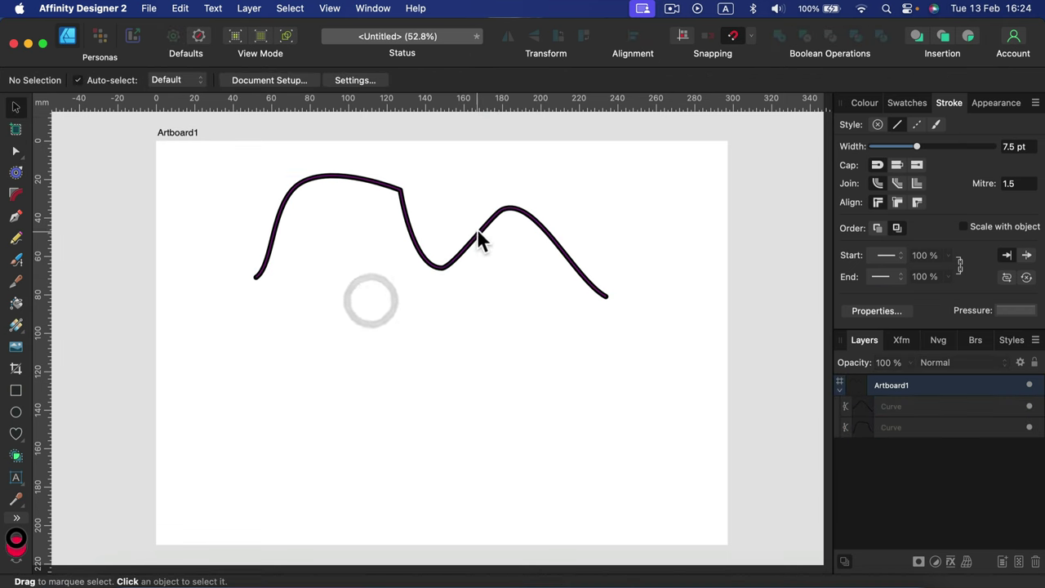
left_click(529, 231)
mouse_move(377, 193)
left_mouse_down()
mouse_move(367, 194)
mouse_move(392, 217)
mouse_move(370, 207)
left_mouse_up()
left_click(523, 231)
left_click_drag(552, 233, 501, 226)
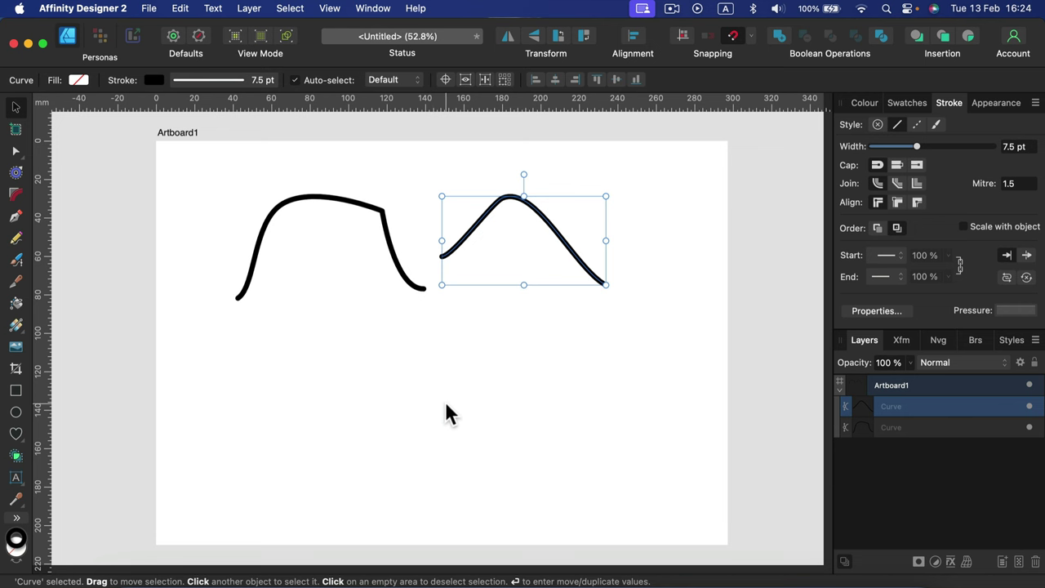
- Delete both curve pieces and draw a rectangle about 128 mm wide and 107 mm high on the artboard
left_click_drag(191, 158, 715, 399)
key("BackSpace")
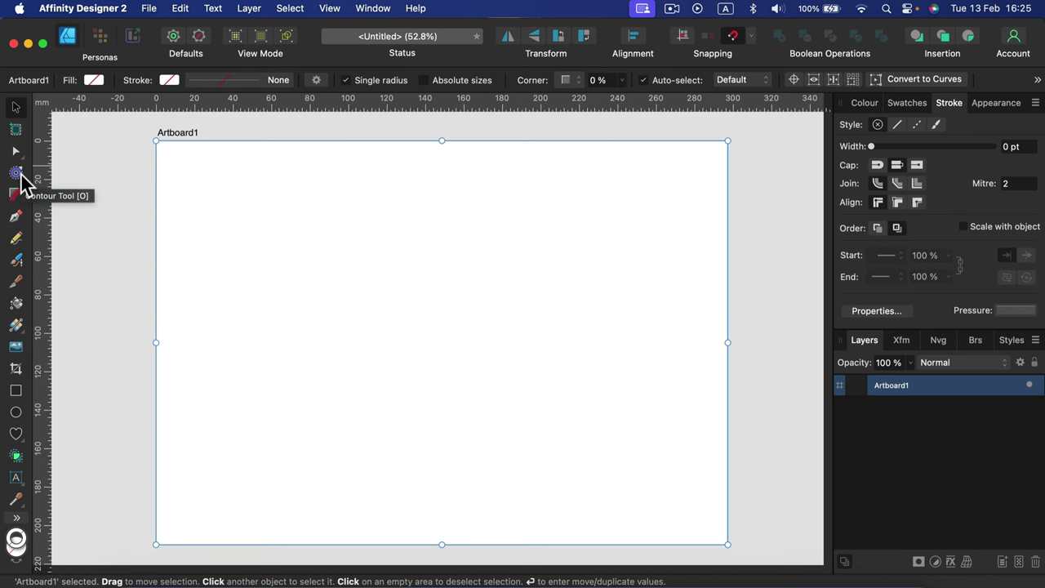
left_click(16, 391)
left_click_drag(262, 230, 511, 437)
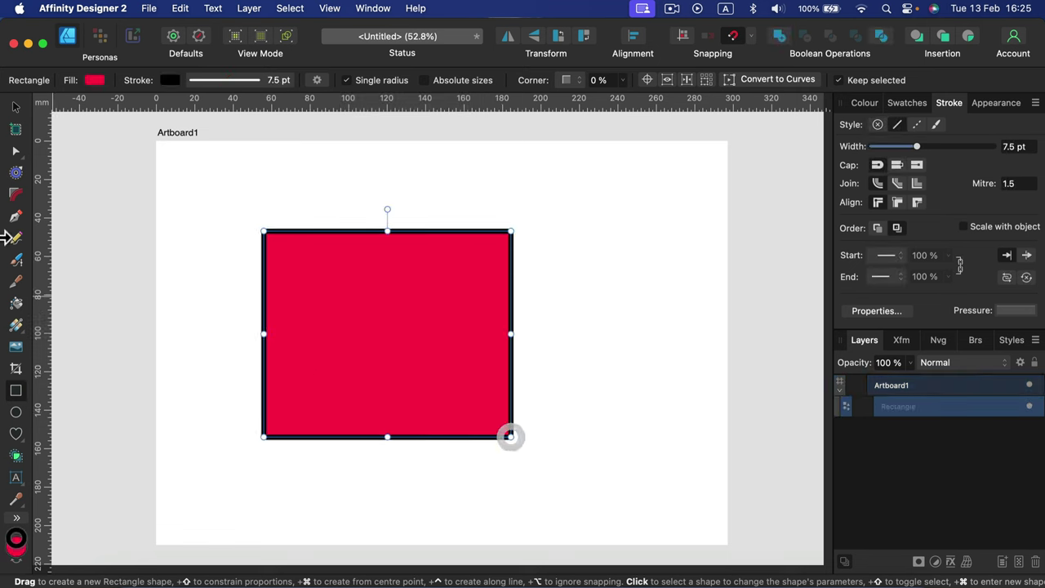
- Offset the rectangle outward with a 22 mm contour, trying the bevel and mitre contour types and settling on round
left_click(20, 172)
left_click_drag(415, 276, 460, 270)
left_click(519, 80)
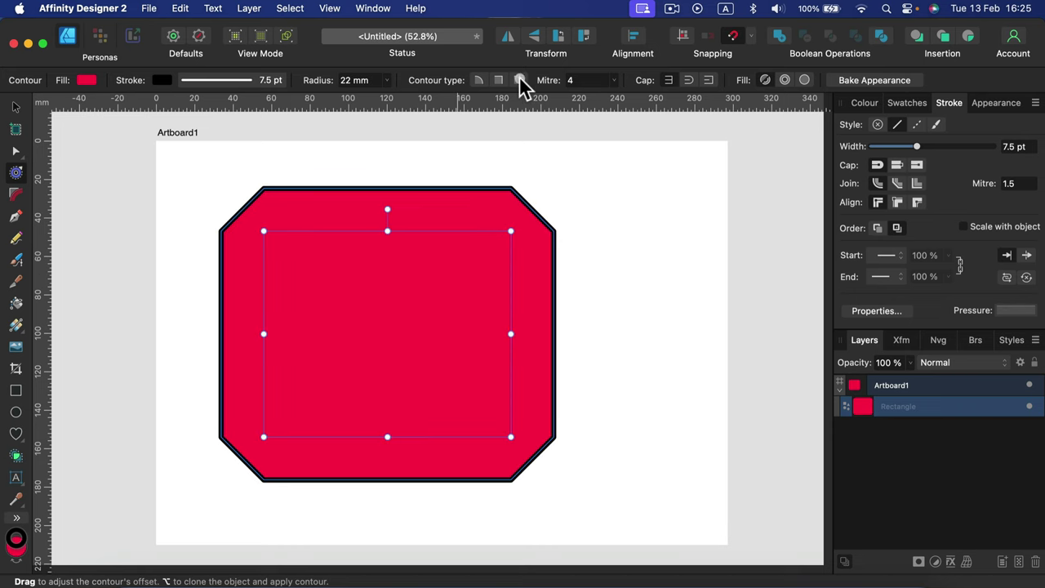
left_click(498, 80)
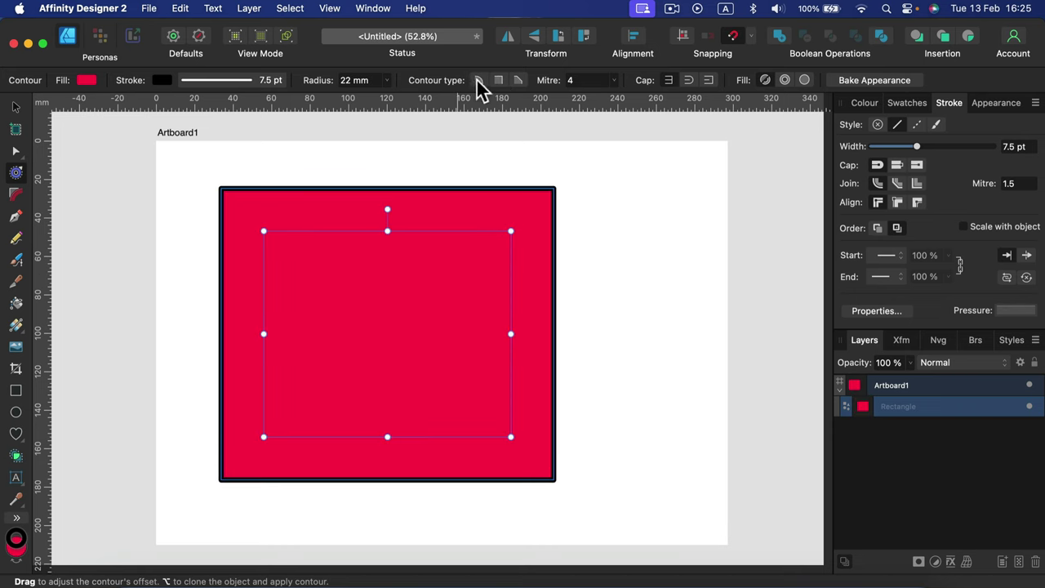
left_click(479, 80)
- Set the rectangle's contour radius to 4 mm and bake its appearance into a curve
left_click(388, 81)
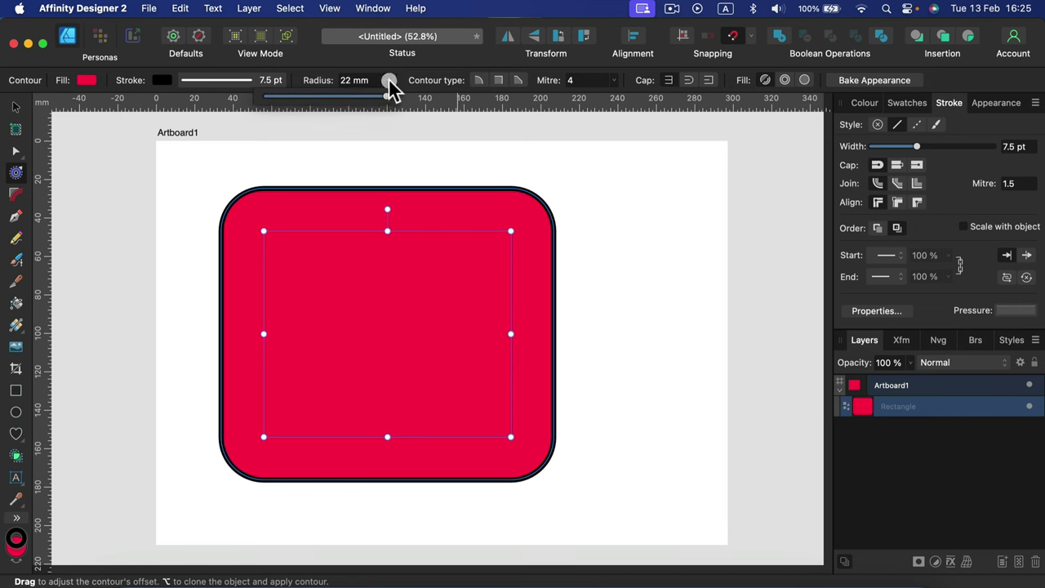
left_click_drag(390, 98, 420, 98)
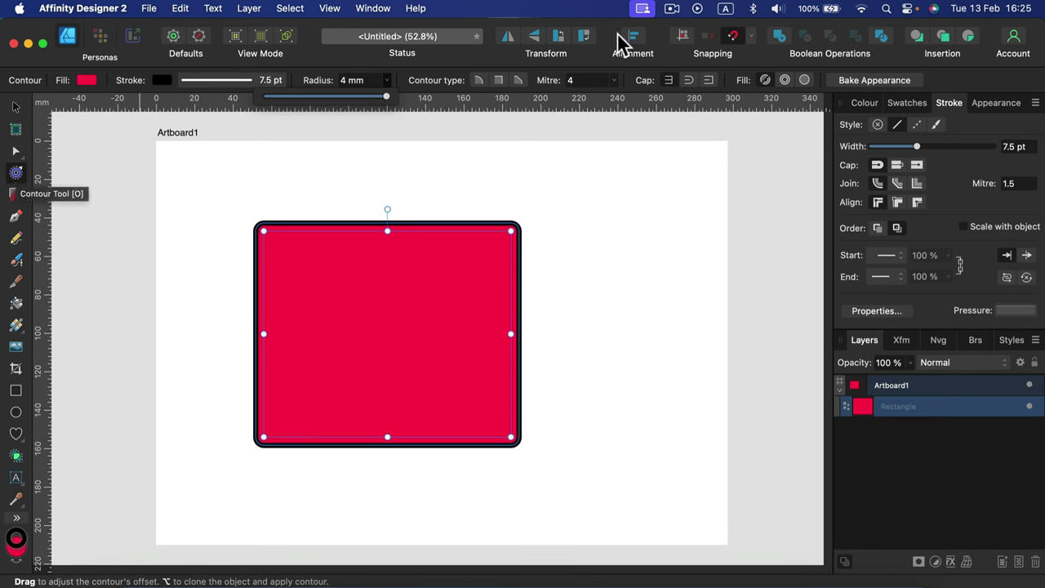
left_click(880, 85)
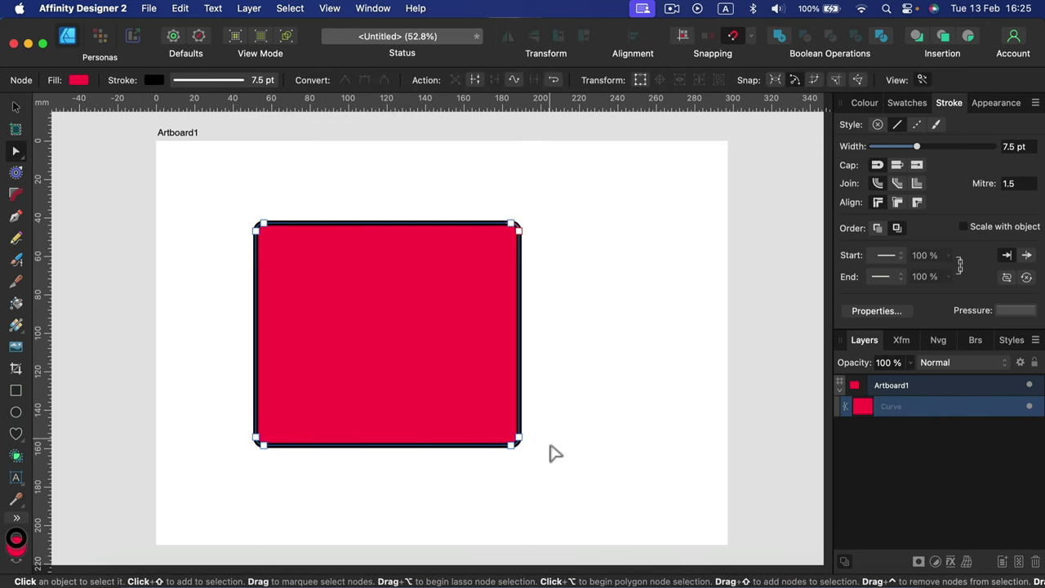
- Delete the baked shape and draw a new rectangle about 179 mm wide and 113 mm high
left_click(15, 107)
key("BackSpace")
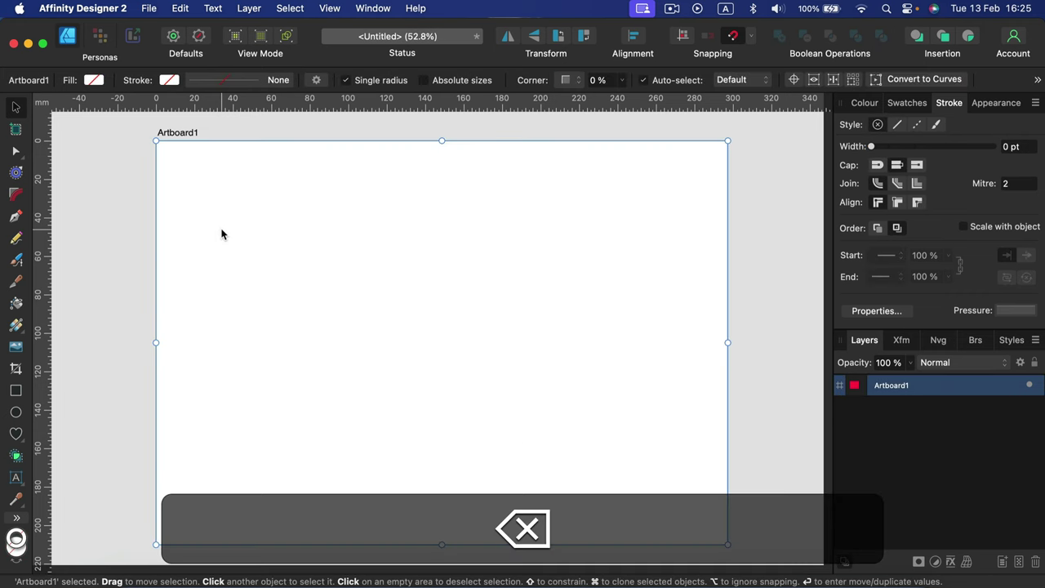
left_click(14, 392)
mouse_move(283, 235)
left_mouse_down()
mouse_move(453, 317)
mouse_move(629, 453)
left_mouse_up()
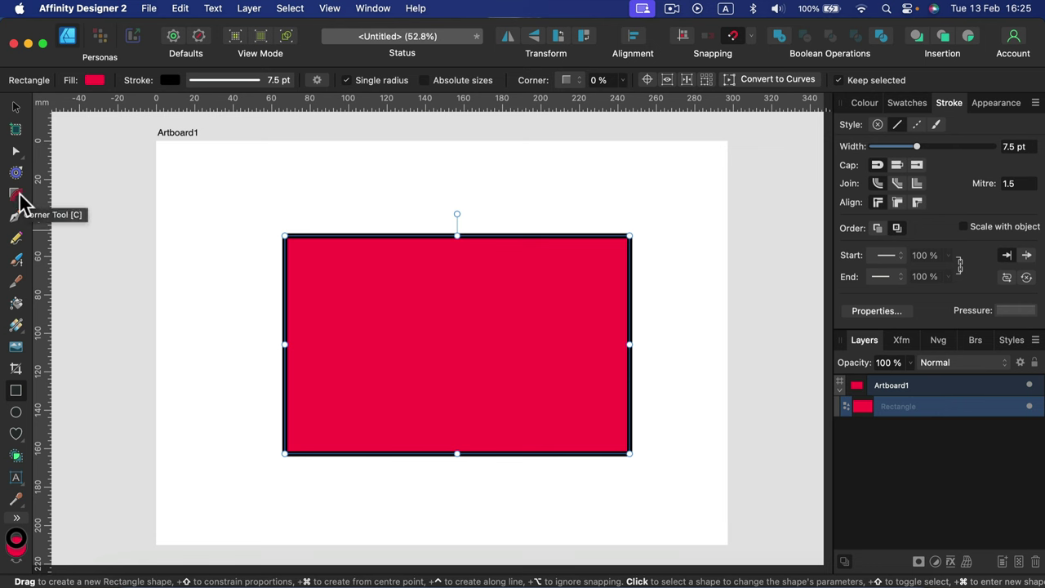
- Select all four corner nodes of the rectangle with the Corner tool and try to round them together
left_click(18, 195)
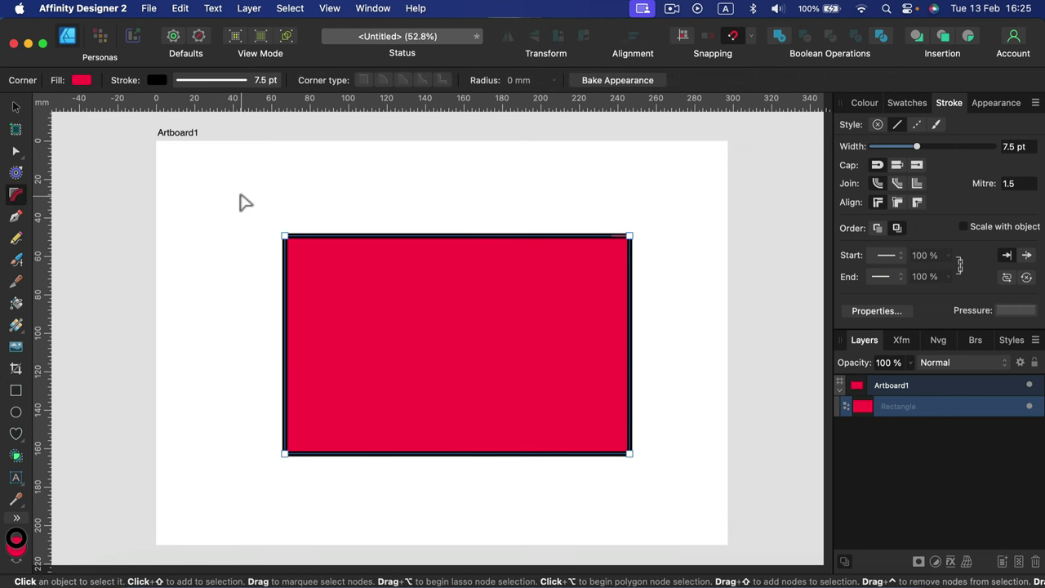
left_click_drag(243, 194, 707, 518)
left_click_drag(629, 453, 661, 471)
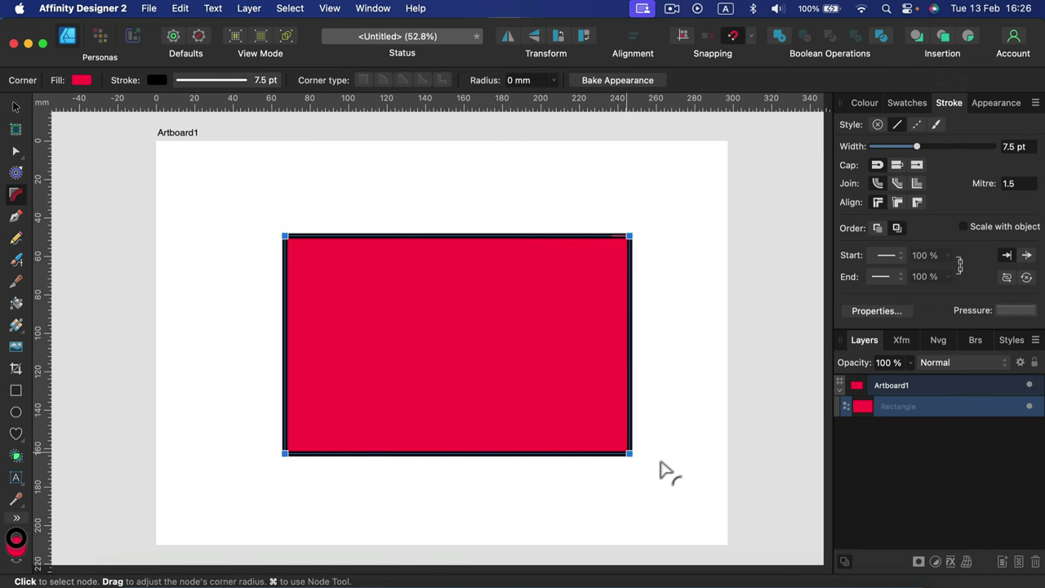
- Convert the rectangle to a curve, move its upper-left node inward with the Node tool, and undo that move
key("a")
left_click(430, 350)
left_click(304, 188)
left_click(355, 302)
left_click_drag(285, 238, 355, 302)
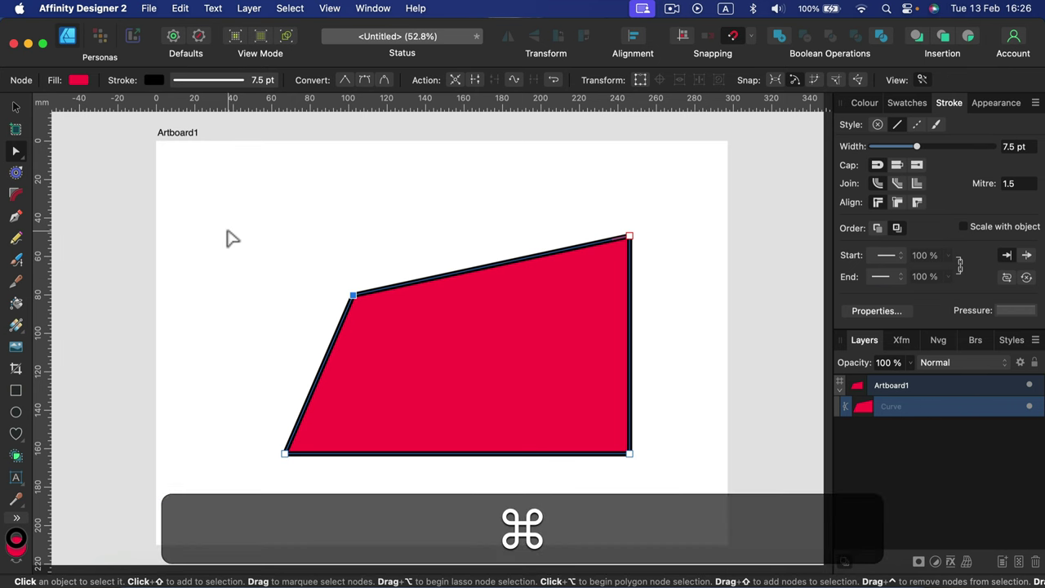
key("cmd+z")
- Round the shape's upper-left corner to a 56 mm radius and try the straight and concave corner types, ending with the cutout type
left_click(15, 196)
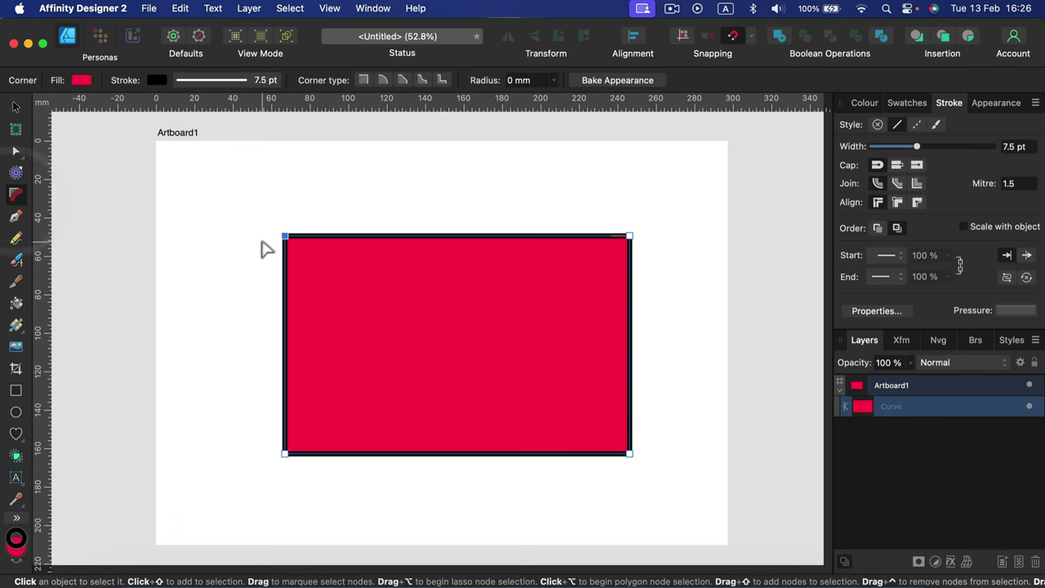
left_click_drag(336, 280, 403, 335)
left_click(362, 286)
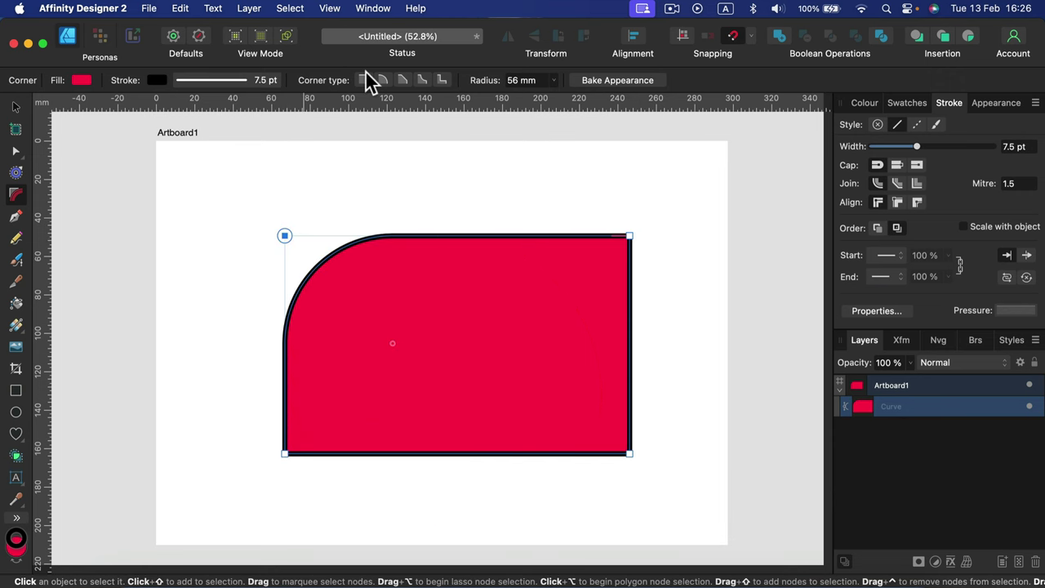
left_click(403, 80)
left_click(422, 81)
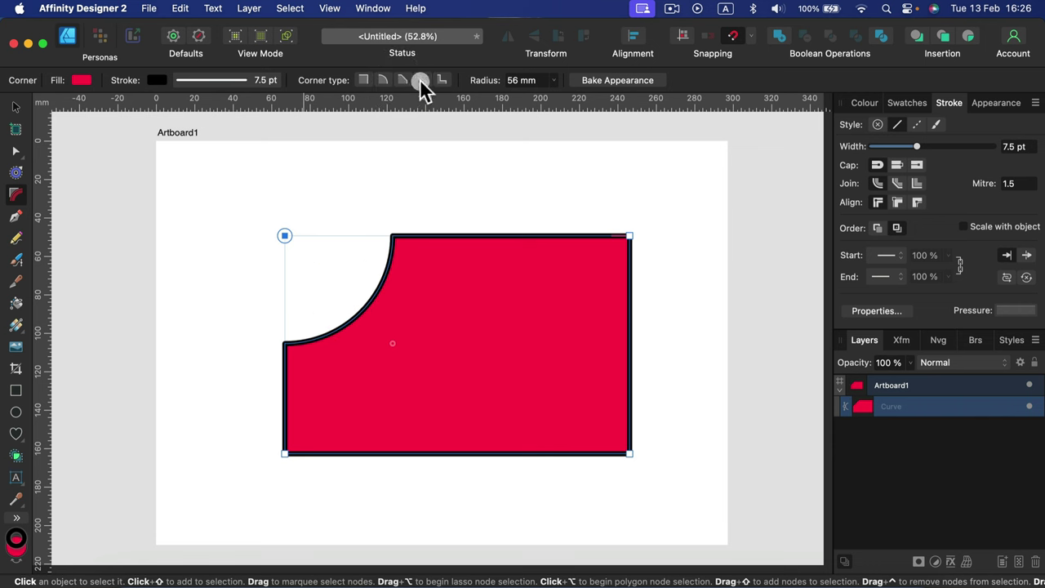
left_click(441, 81)
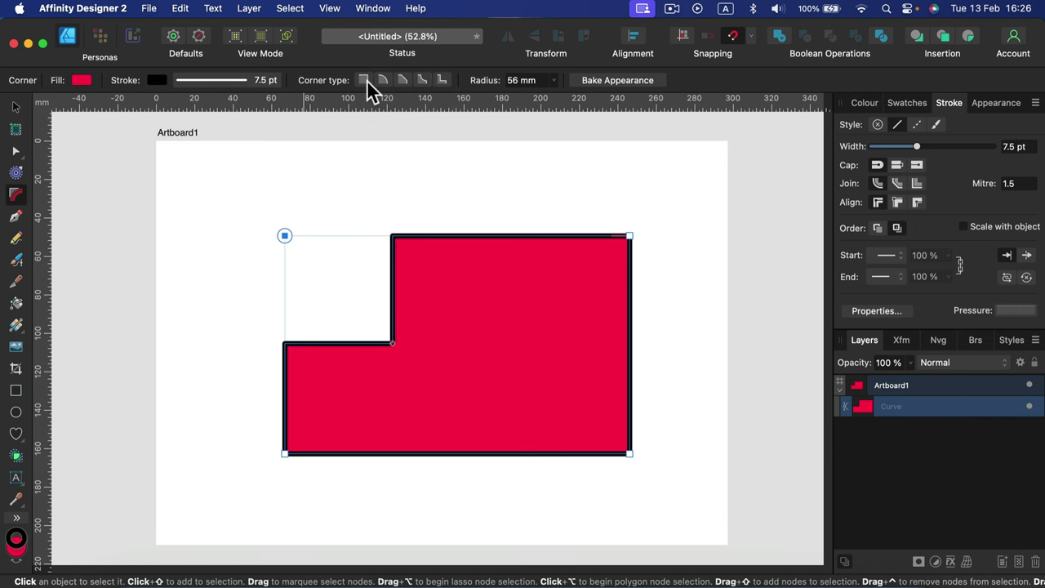
- Give the shape's lower-right corner a rounded corner type with a radius of 113 mm
left_click(630, 454)
left_click(384, 80)
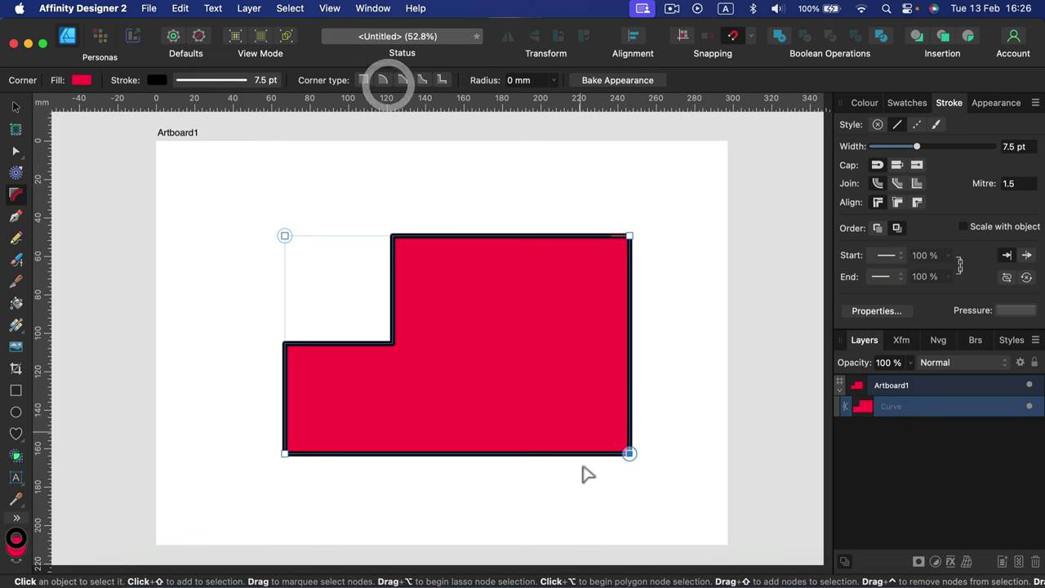
left_click_drag(630, 454, 285, 273)
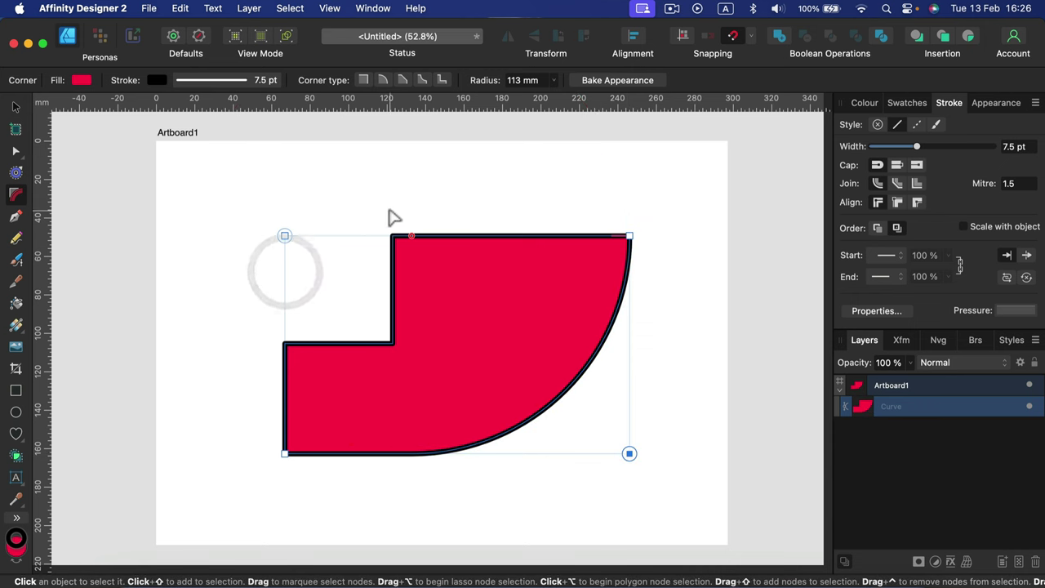
- Delete the red shape from the artboard
left_click(15, 107)
left_click(335, 162)
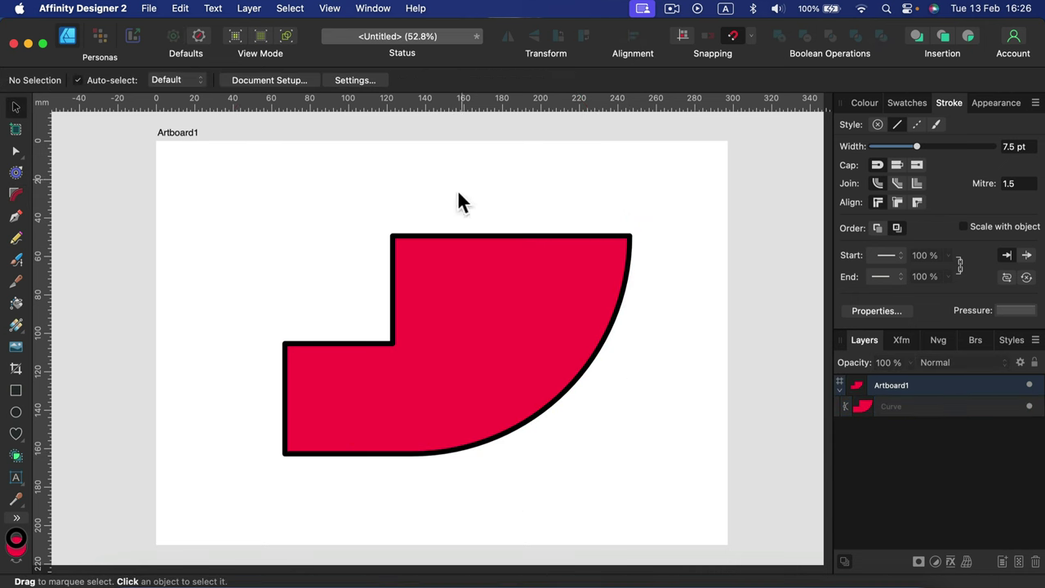
left_click(482, 323)
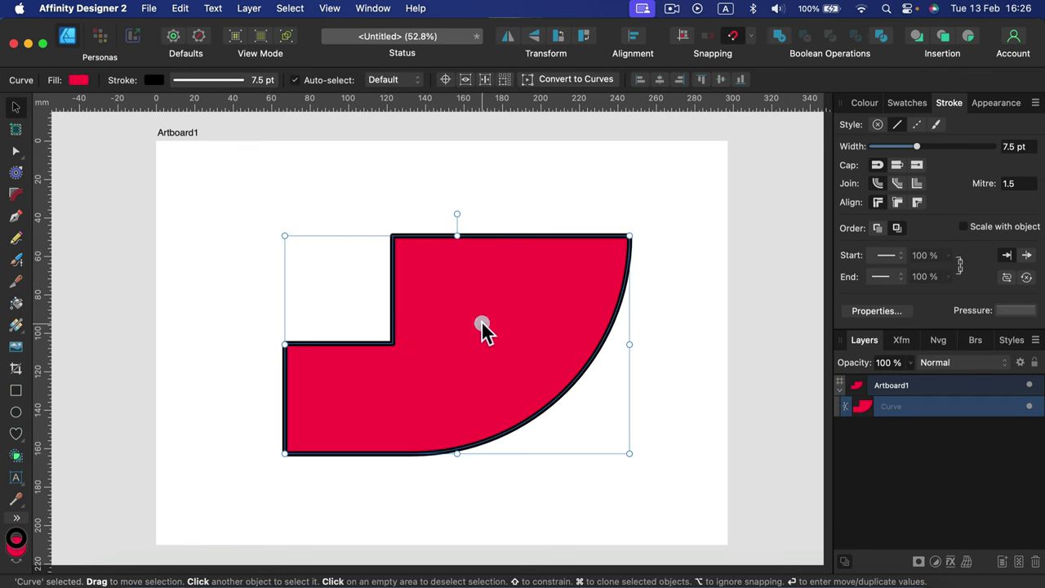
key("BackSpace")
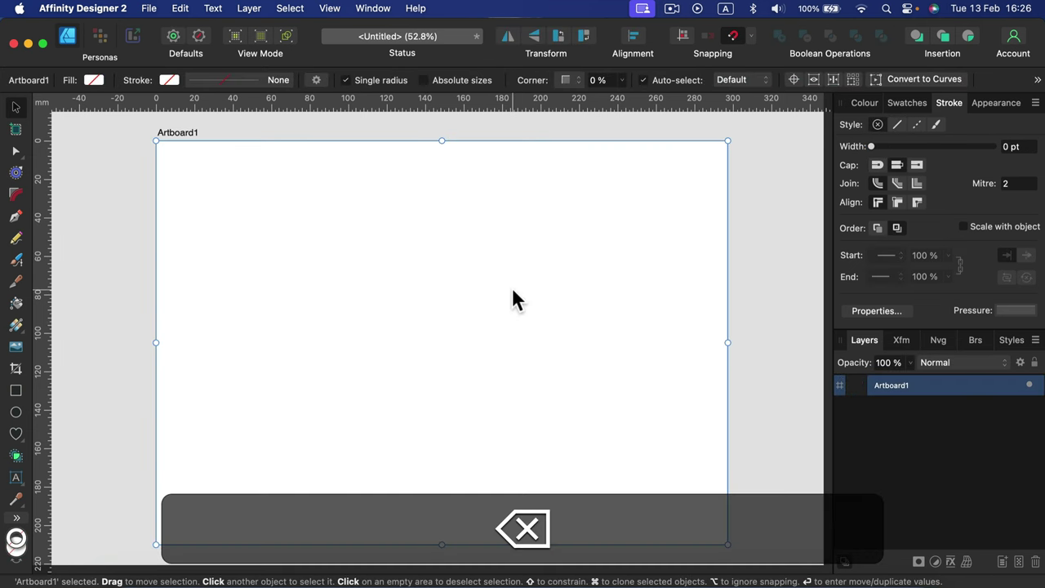
- Draw a closed, rounded four-sided shape with the Pen tool using six smooth nodes, about 194 mm wide and 132 mm tall
left_click(15, 217)
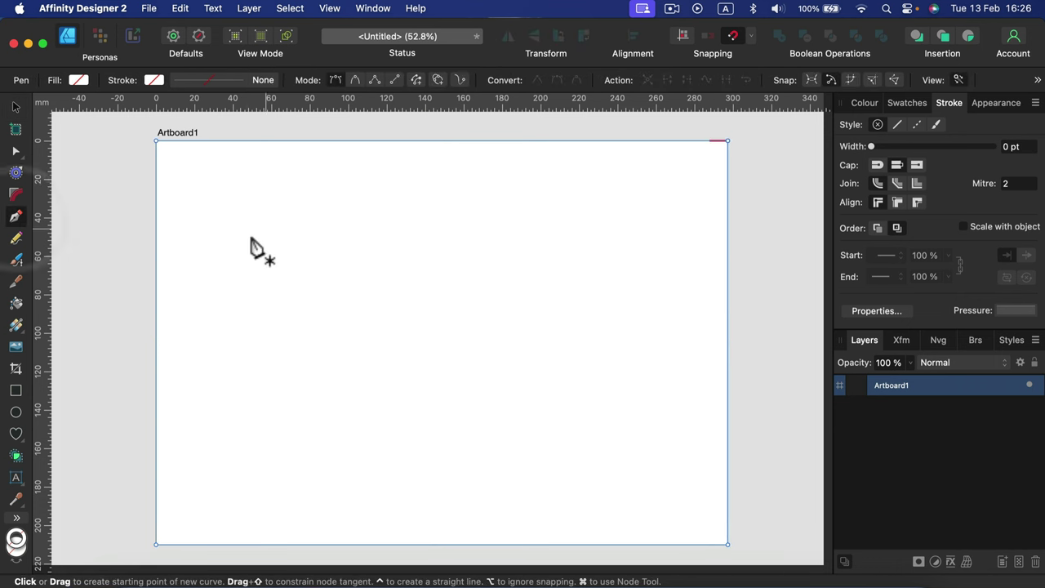
left_click_drag(283, 218, 291, 213)
left_click_drag(396, 189, 462, 192)
left_click_drag(592, 212, 629, 237)
left_click_drag(613, 401, 611, 460)
left_click_drag(401, 437, 364, 431)
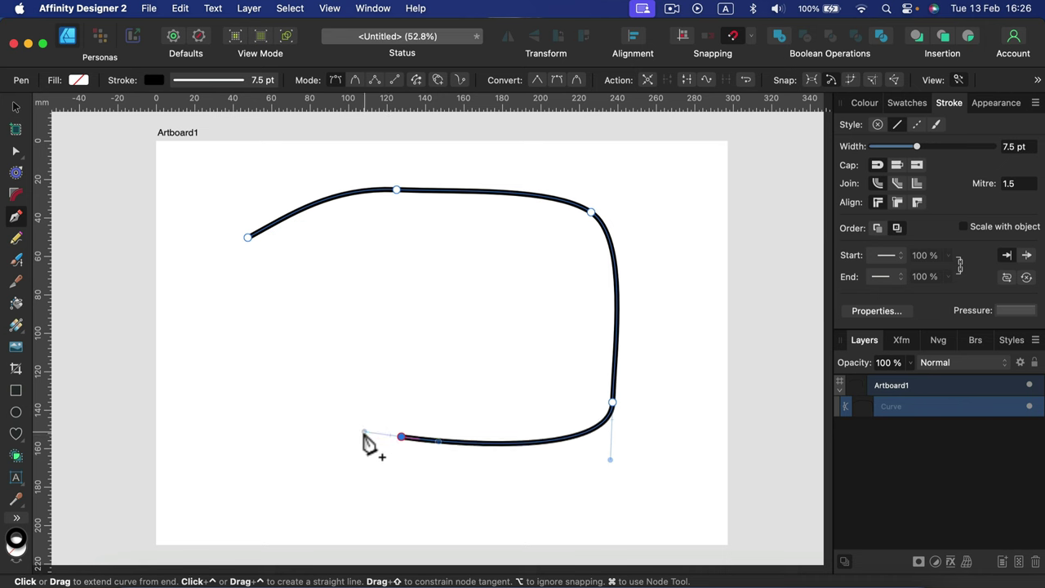
left_click_drag(255, 405, 238, 392)
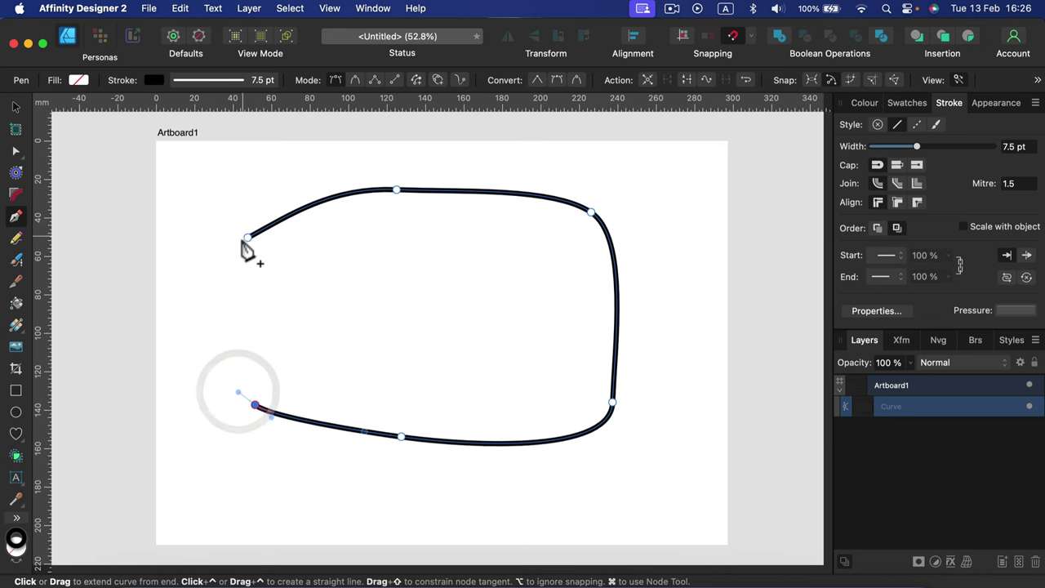
left_click_drag(247, 238, 250, 187)
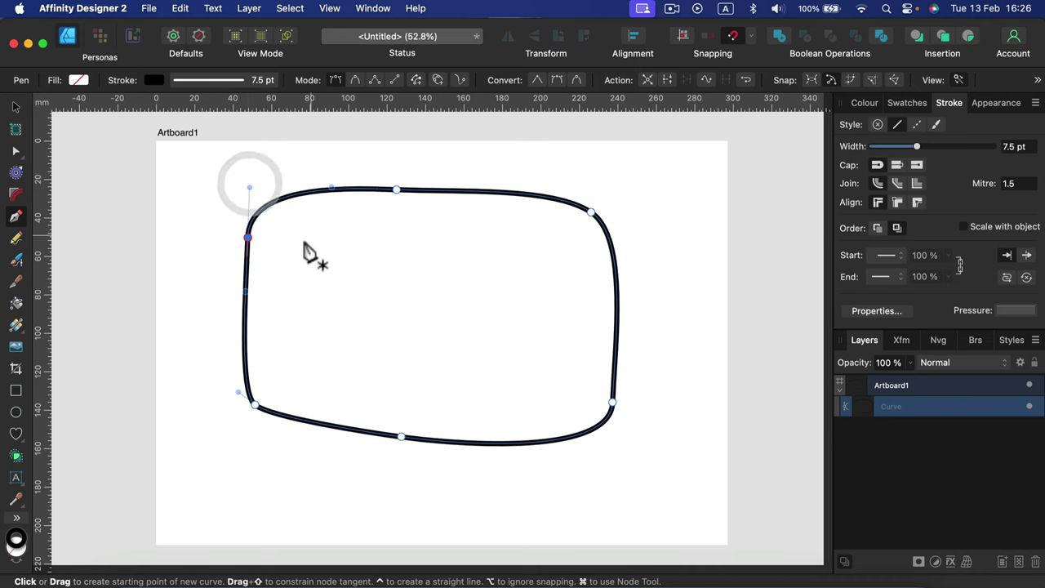
- Fill the closed curve with bright lime D6FF00 and delete it from the artboard
left_click(864, 102)
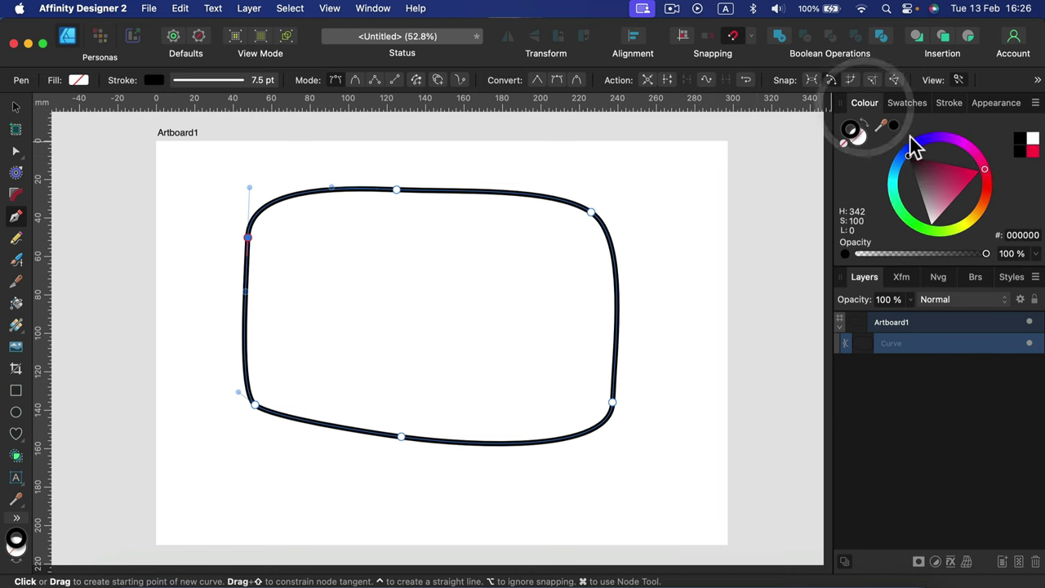
left_click(857, 139)
left_click_drag(933, 152, 987, 154)
left_click_drag(1007, 216, 955, 225)
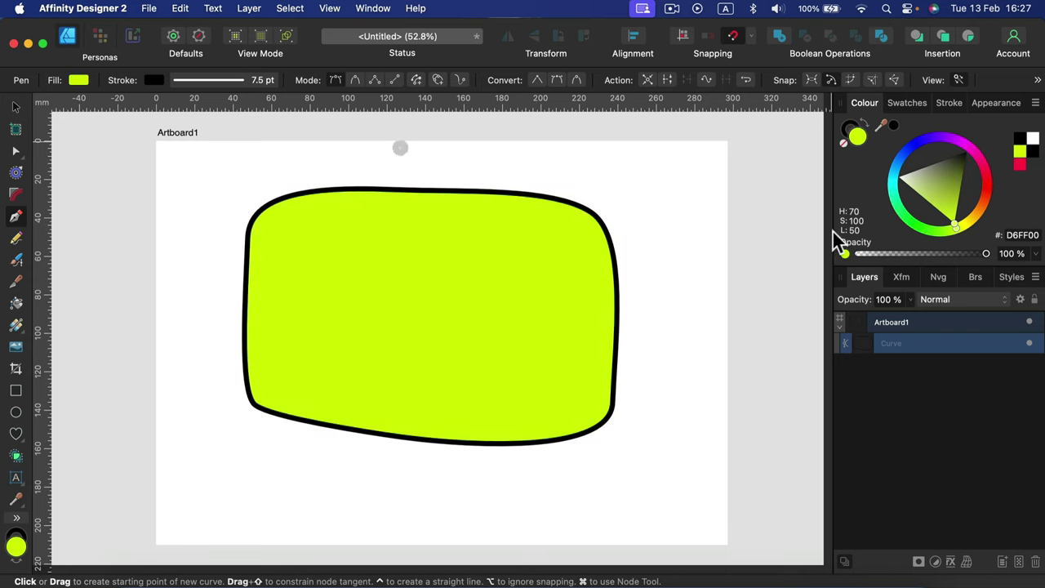
left_click(16, 107)
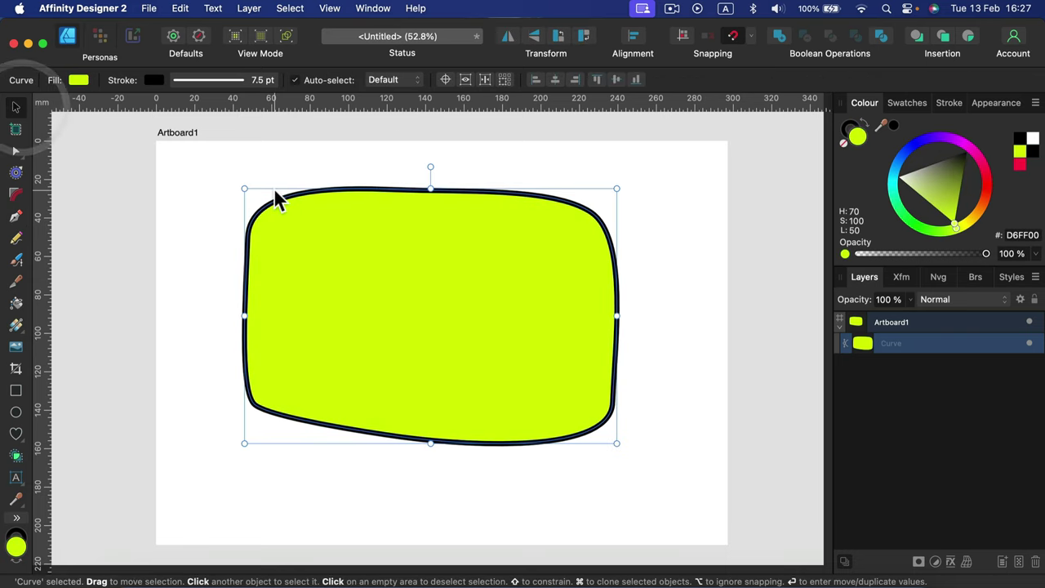
key("BackSpace")
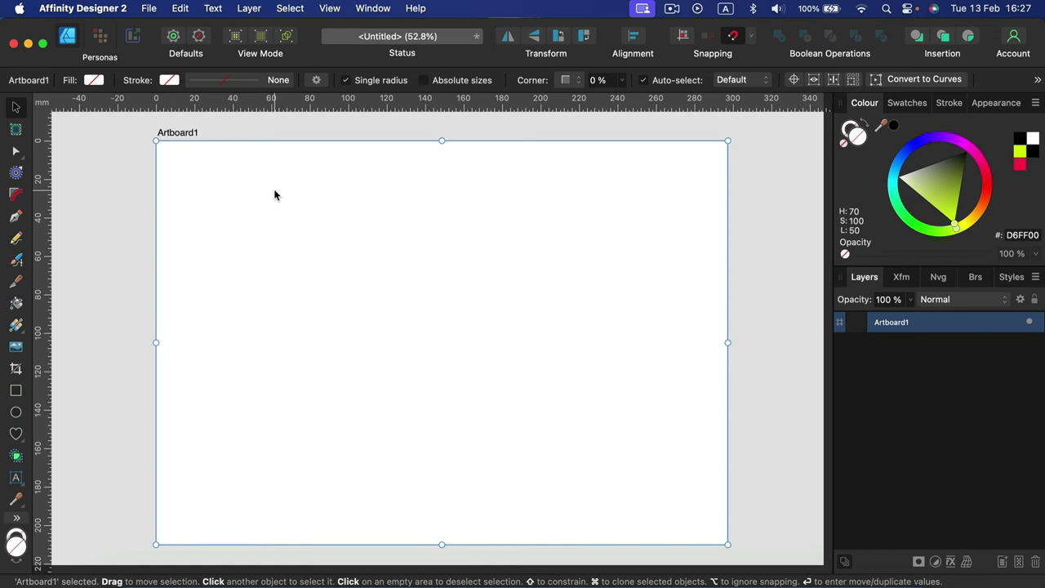
- Draw a closed, stepped Pen tool shape with eight smooth nodes across the artboard and fill it with olive green A3B05C
left_click(16, 216)
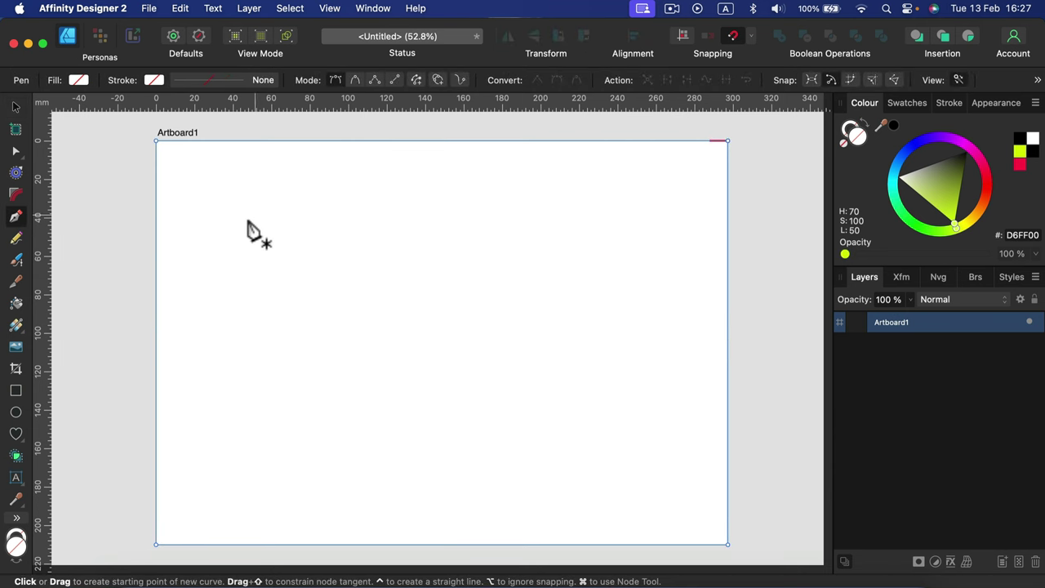
left_click_drag(228, 223, 239, 210)
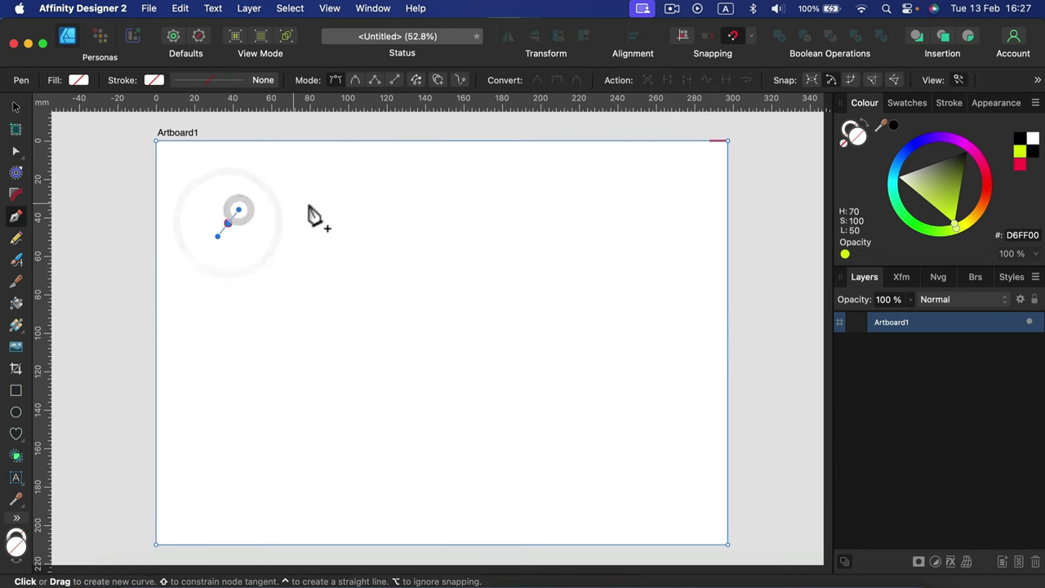
left_click_drag(461, 221, 476, 237)
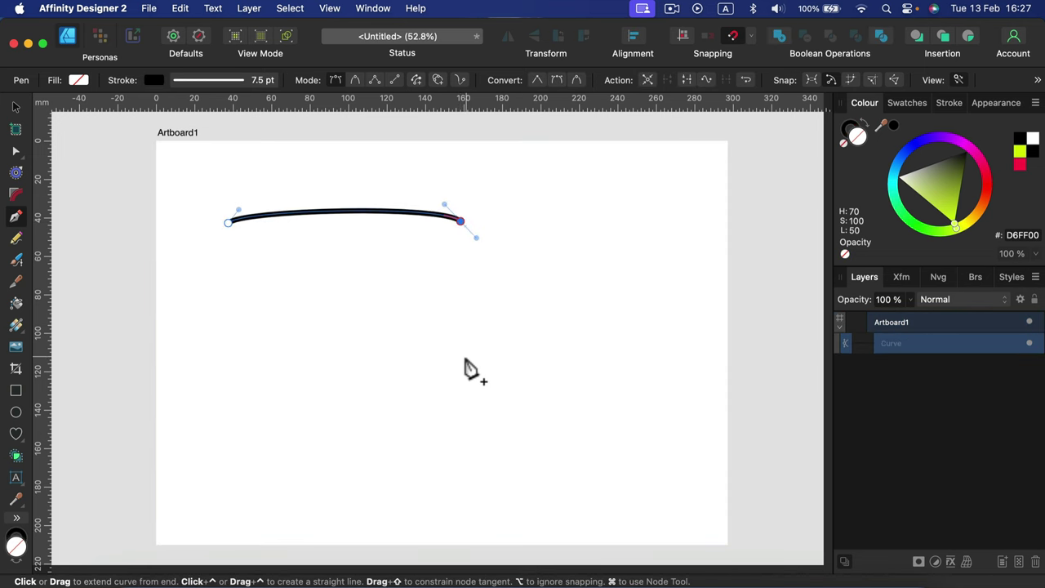
left_click_drag(466, 358, 459, 416)
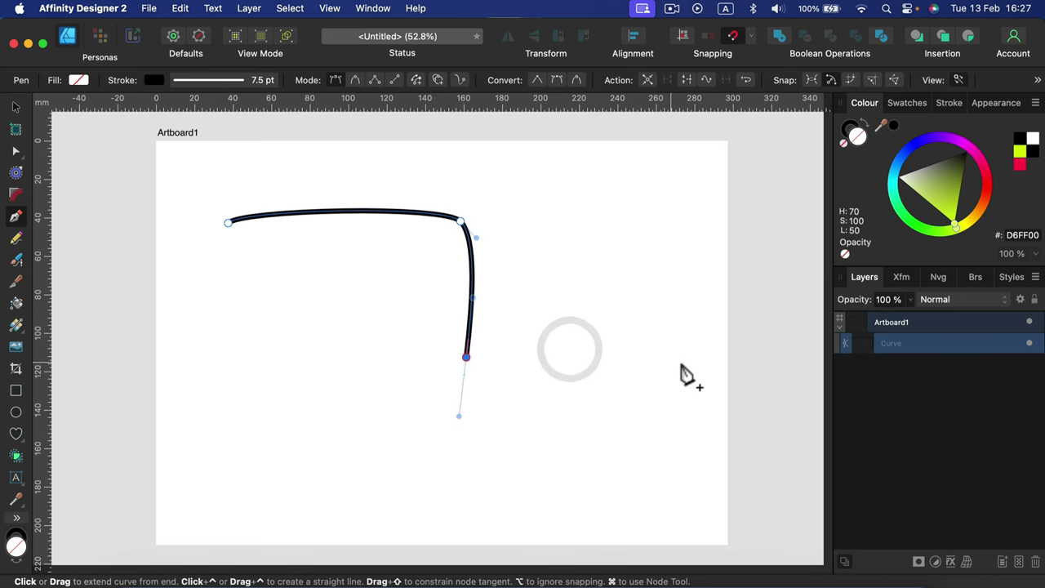
left_click_drag(645, 359, 644, 434)
left_click_drag(651, 498, 646, 517)
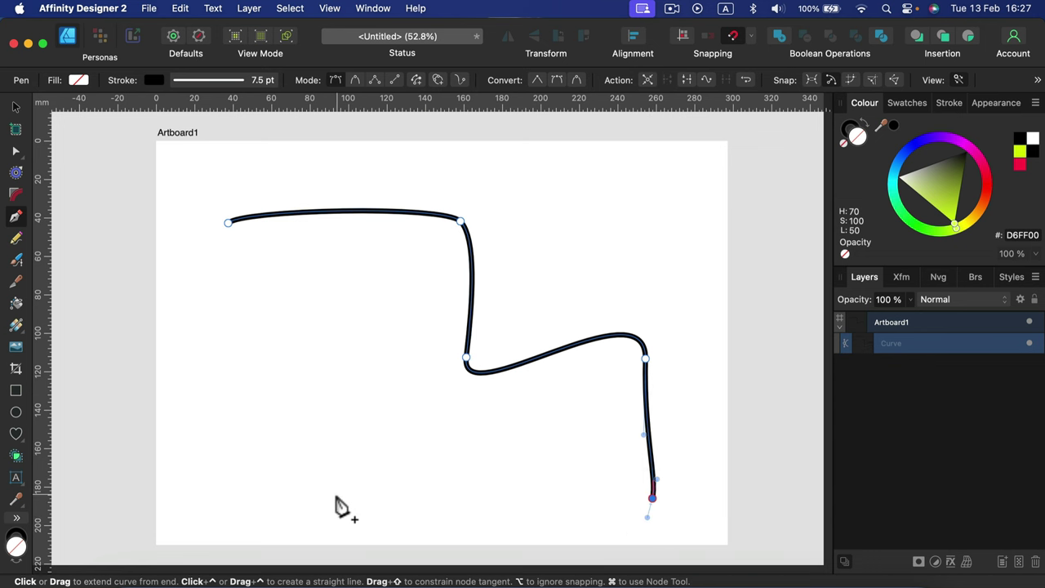
left_click_drag(337, 496, 307, 494)
left_click_drag(333, 327, 323, 287)
left_click_drag(224, 317, 210, 318)
left_click_drag(229, 223, 225, 184)
left_click(939, 192)
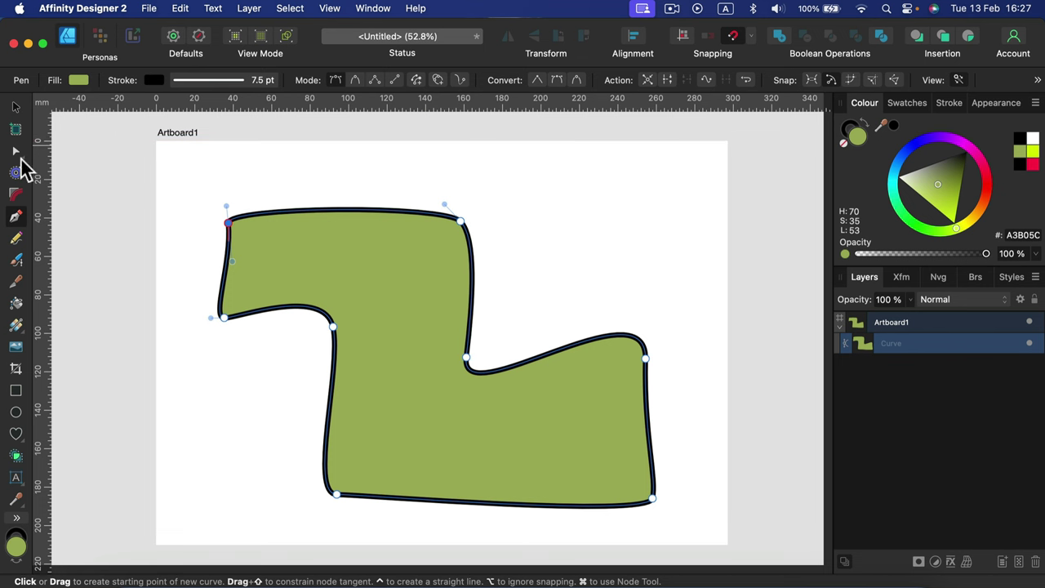
- Convert the three upper nodes along the right-hand step of the green shape to sharp nodes with the Node tool
left_click(16, 152)
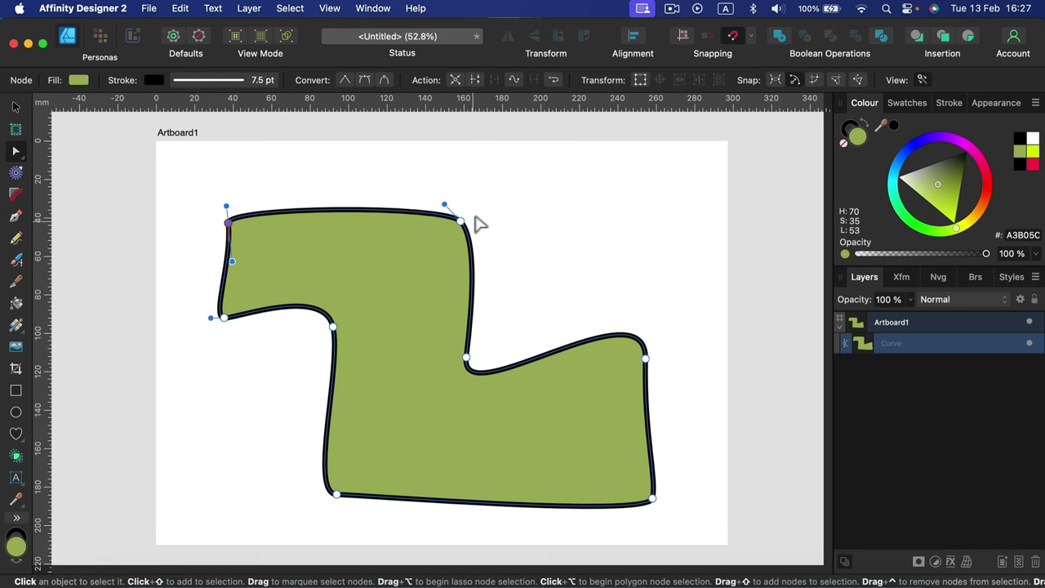
mouse_move(461, 220)
left_mouse_down()
mouse_move(400, 216)
mouse_move(472, 226)
mouse_move(460, 221)
left_mouse_up()
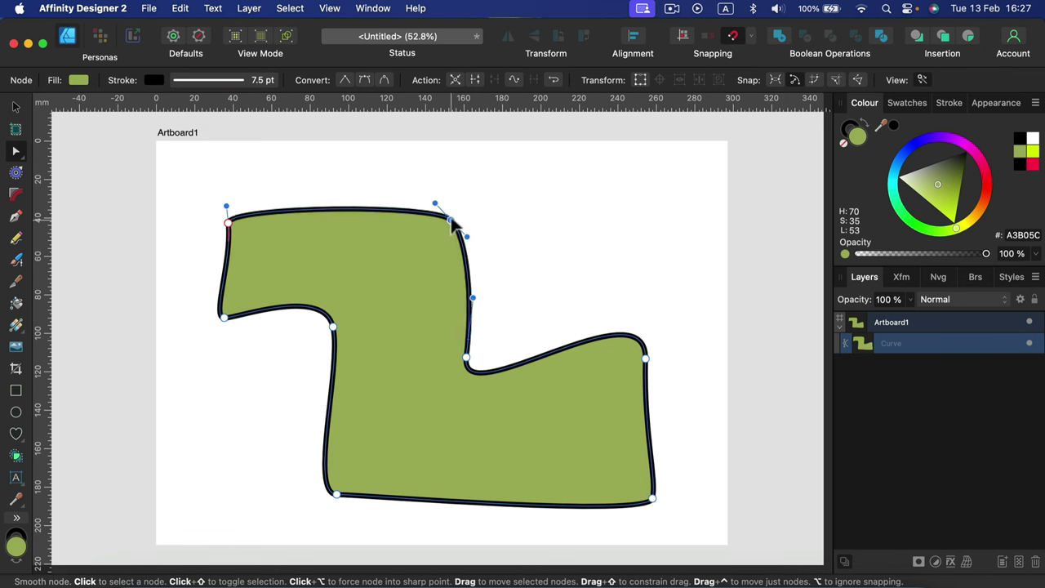
left_click(345, 79)
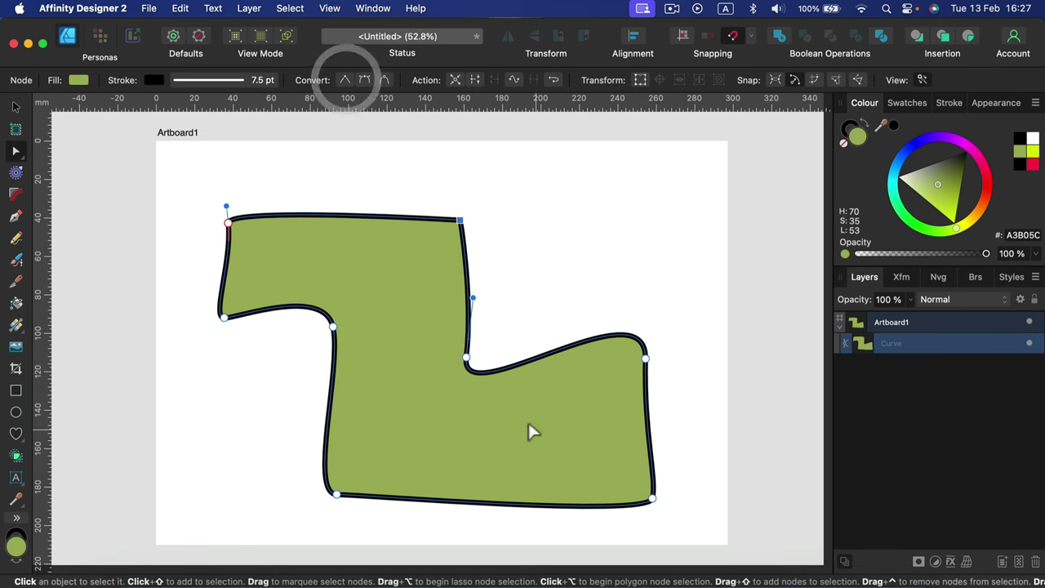
left_click(466, 359)
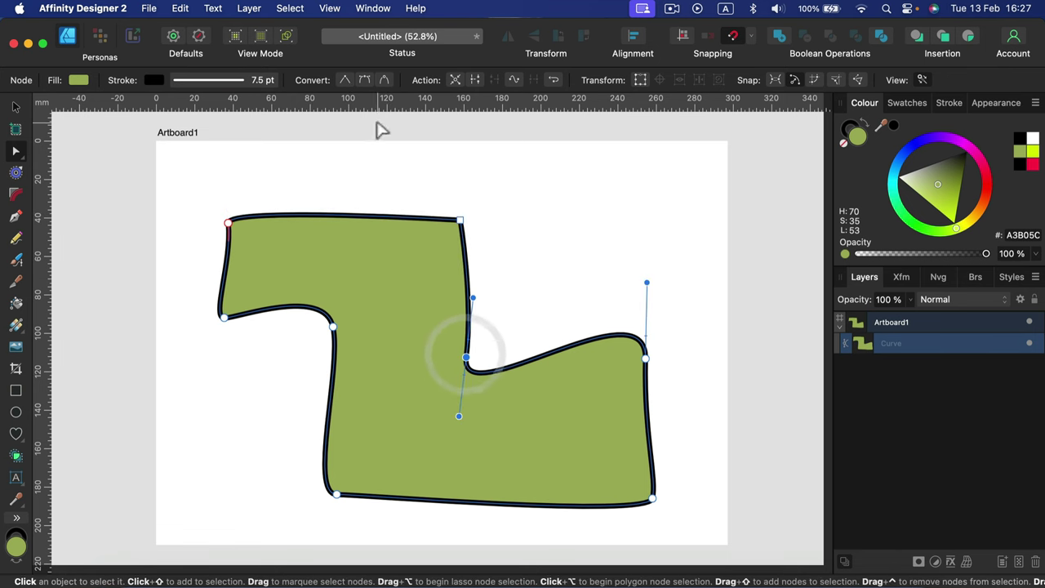
left_click(345, 79)
left_click(646, 358)
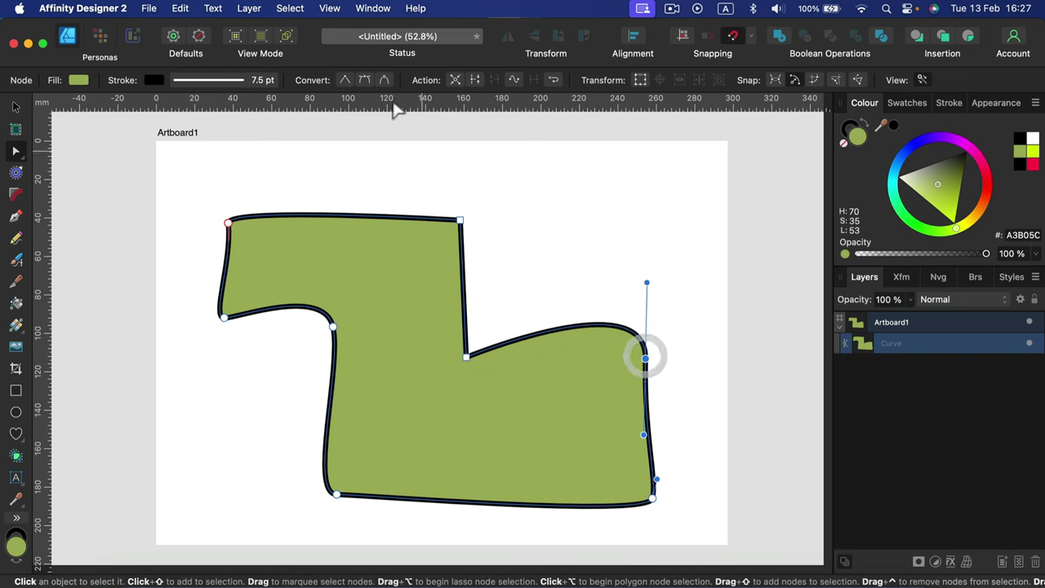
left_click(345, 79)
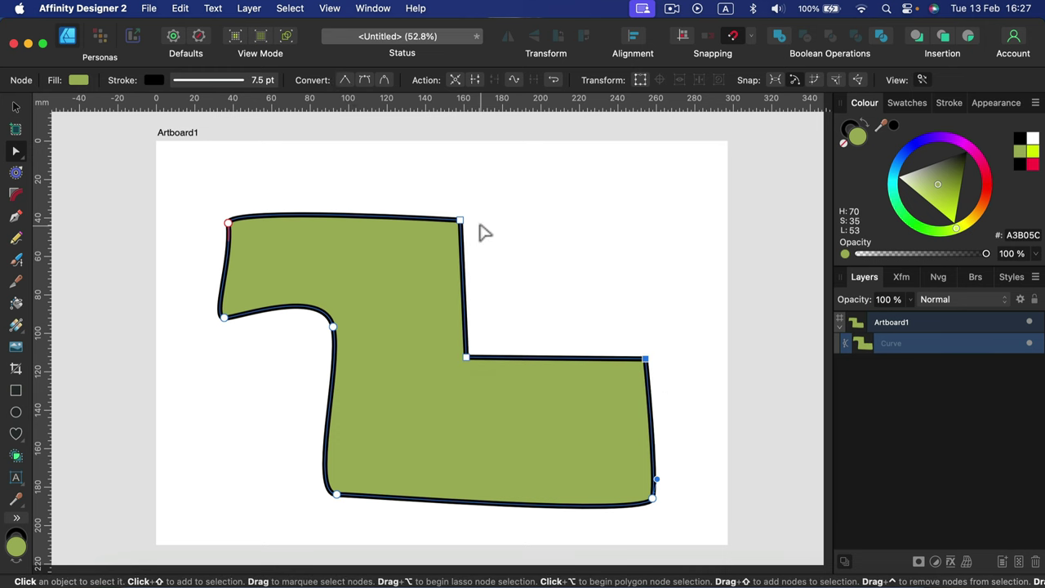
- Move the top block's upper-right node directly above the inner step corner and convert the two bottom nodes to sharp
left_click_drag(462, 218, 466, 210)
left_click(653, 498)
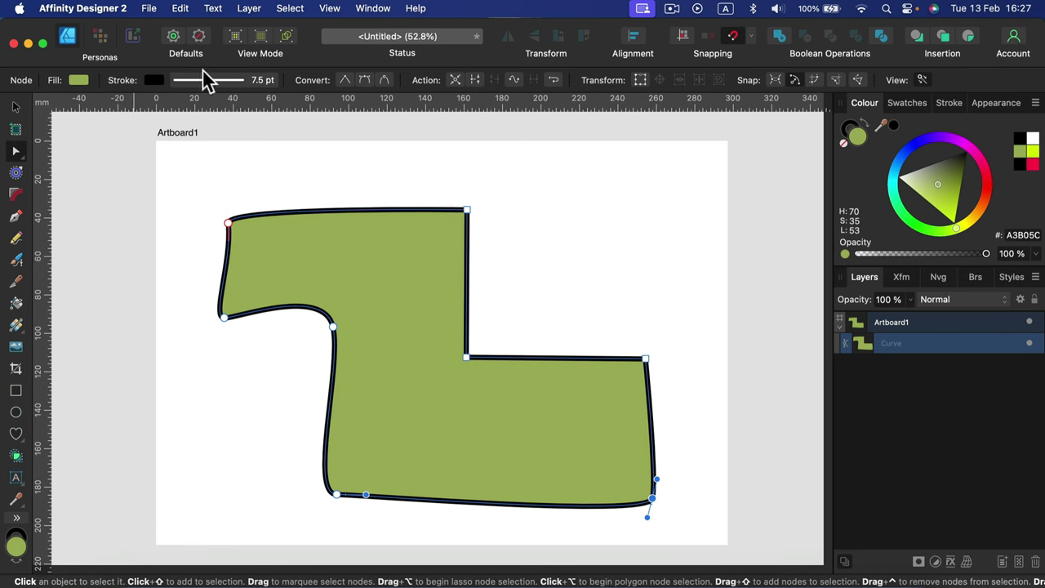
left_click(346, 79)
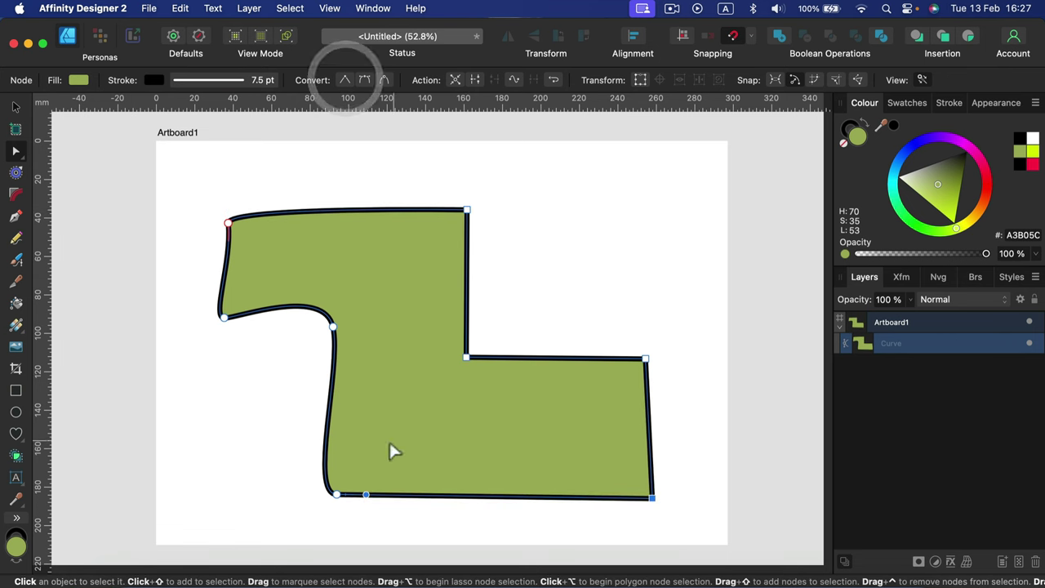
left_click(337, 495)
left_click(344, 79)
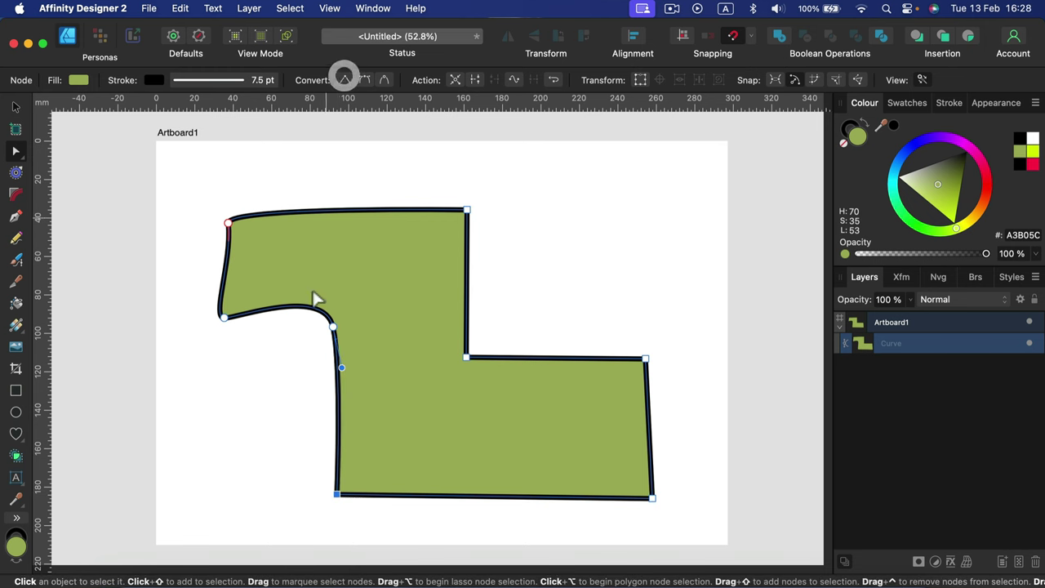
- Raise the three remaining smooth nodes on the shape's left side slightly, convert each to sharp, and deselect the shape
left_click_drag(333, 325, 336, 293)
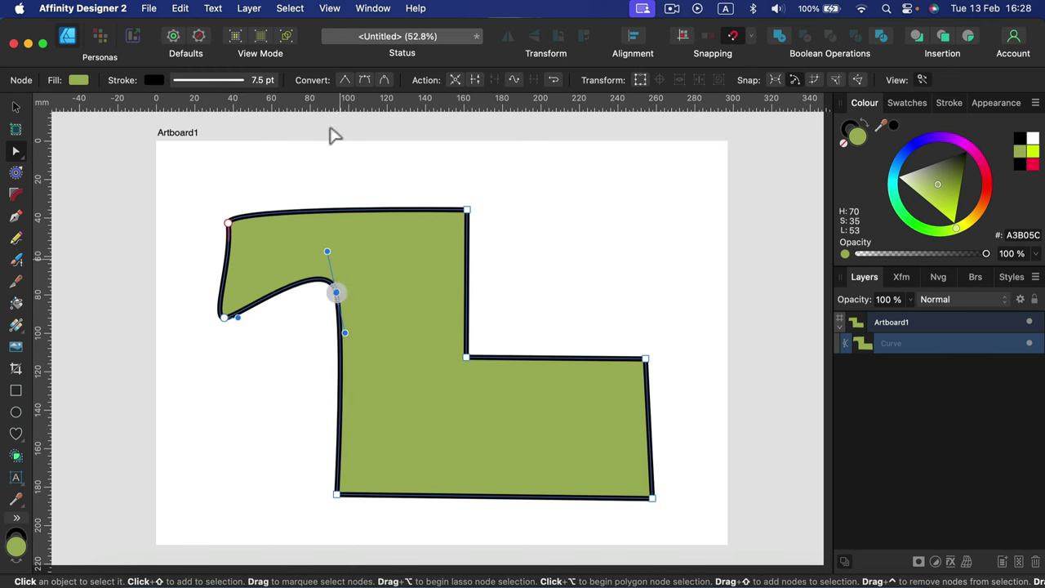
left_click(346, 80)
left_click_drag(224, 317, 226, 297)
left_click(344, 79)
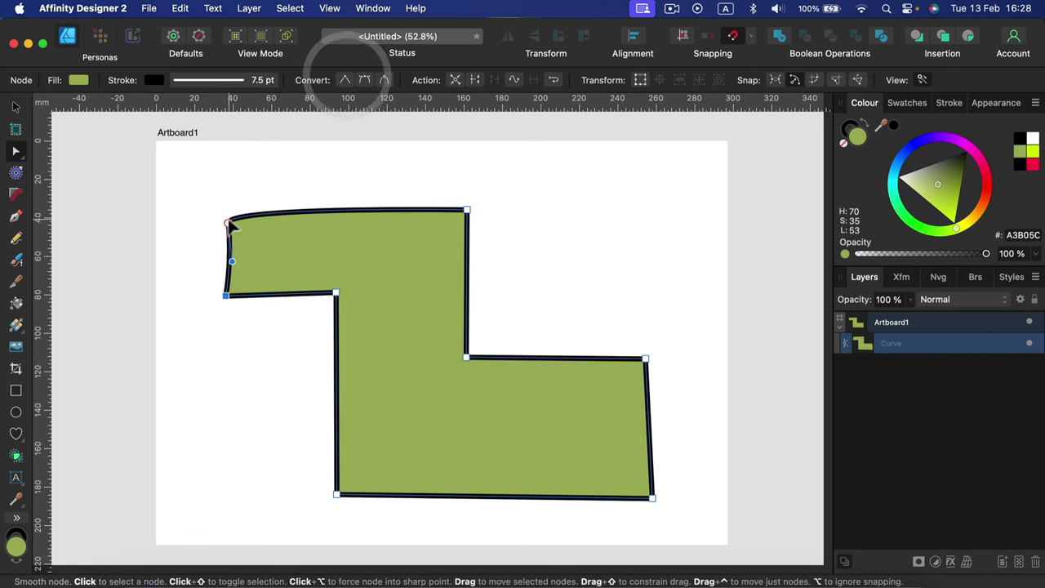
left_click(230, 221)
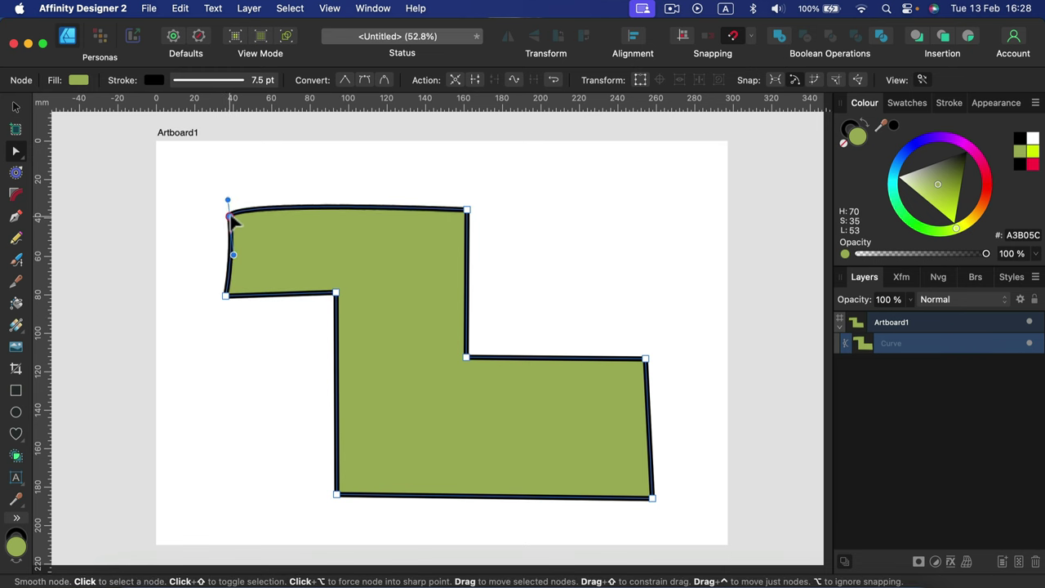
left_click(344, 79)
left_click(525, 210)
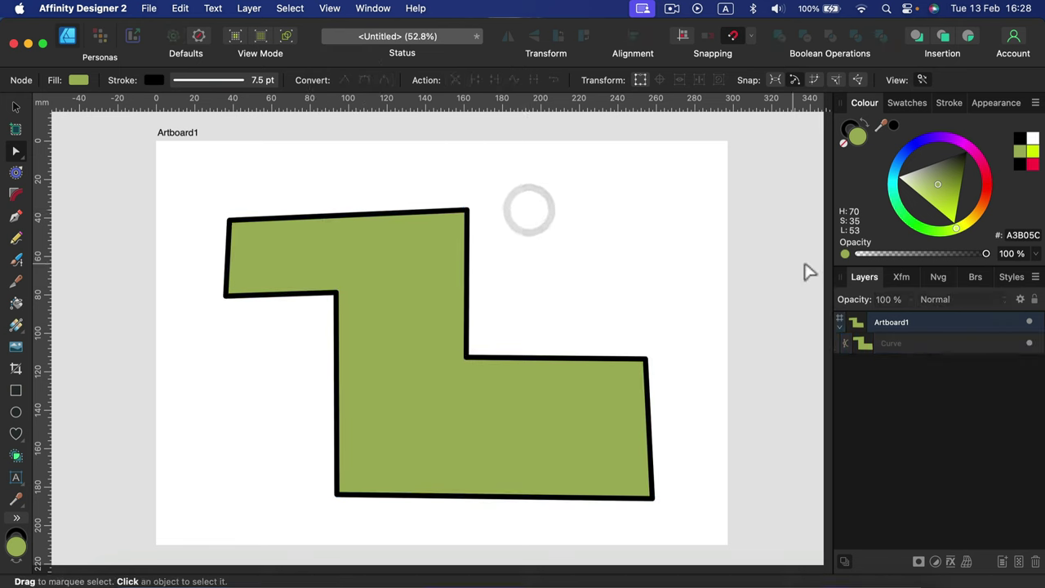
- Add a node midway on each of the two long inner vertical edges and pull both nodes inward to notch the shape
left_click(441, 276)
left_click(336, 392)
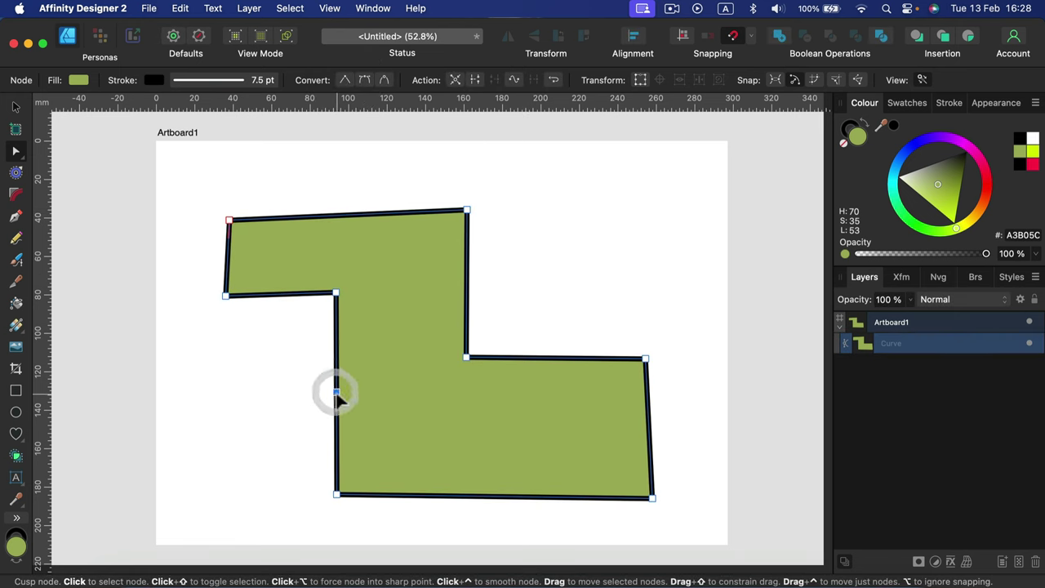
left_click_drag(337, 395, 392, 367)
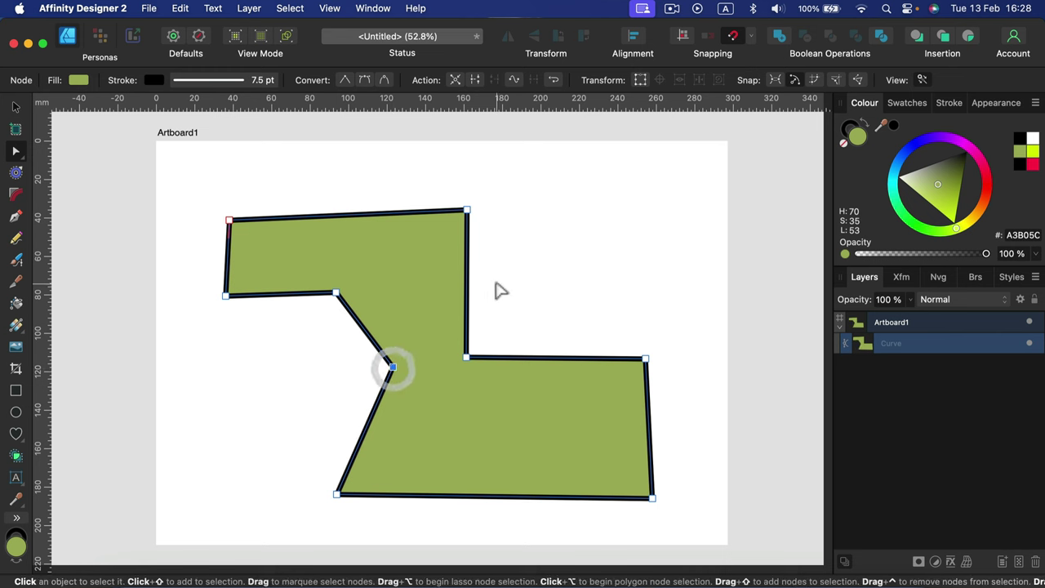
left_click_drag(467, 263, 402, 271)
left_click(537, 258)
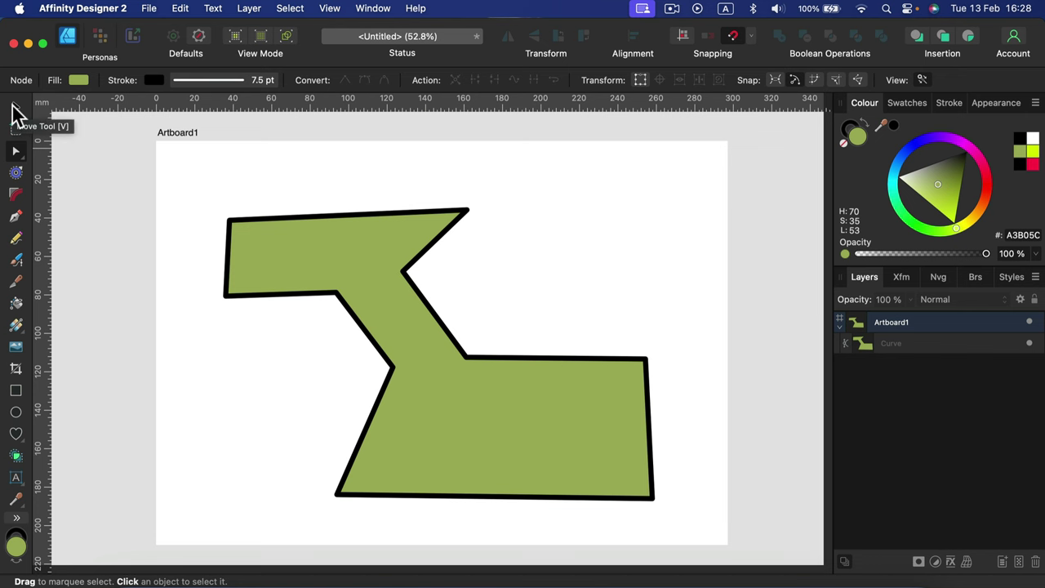
- Draw a loose freehand loop around the green shape's upper block with the Pencil tool, and delete that loop
left_click(17, 238)
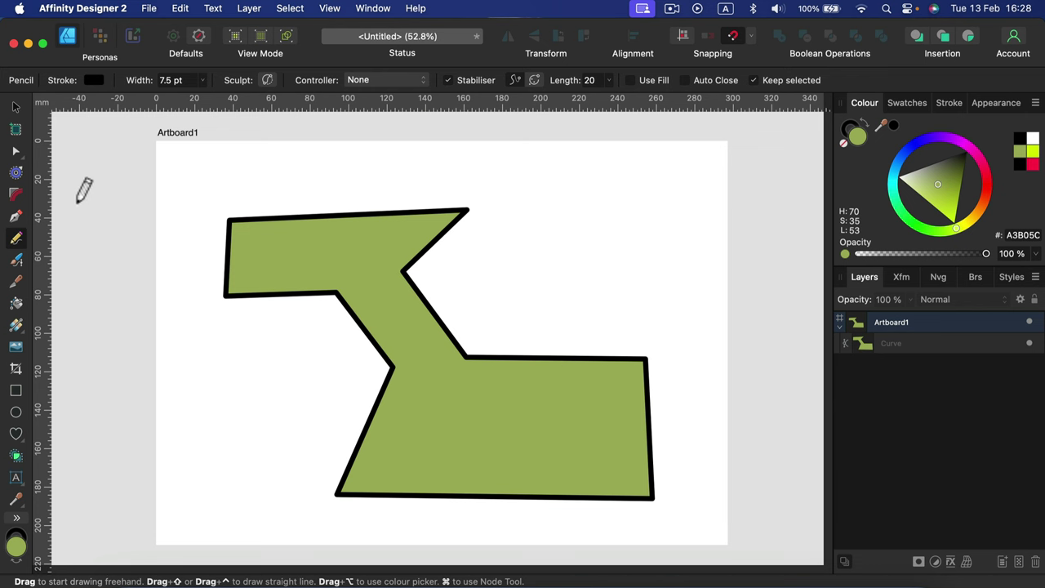
mouse_move(225, 197)
left_mouse_down()
mouse_move(495, 172)
mouse_move(597, 186)
mouse_move(630, 214)
mouse_move(623, 246)
mouse_move(485, 259)
left_mouse_up()
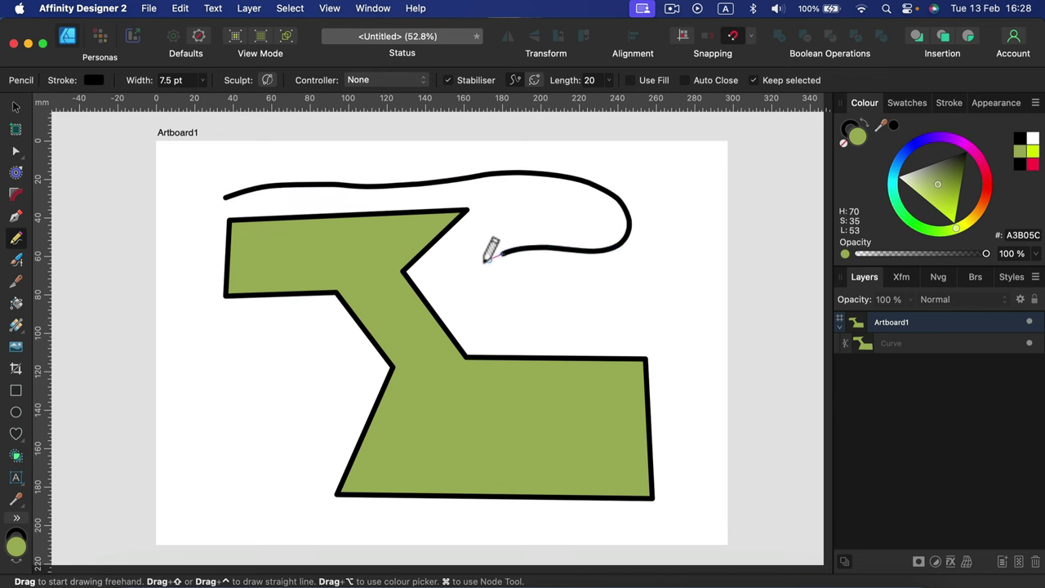
mouse_move(449, 326)
left_mouse_down()
mouse_move(366, 326)
mouse_move(316, 336)
mouse_move(272, 369)
mouse_move(231, 360)
mouse_move(200, 328)
mouse_move(191, 258)
left_mouse_up()
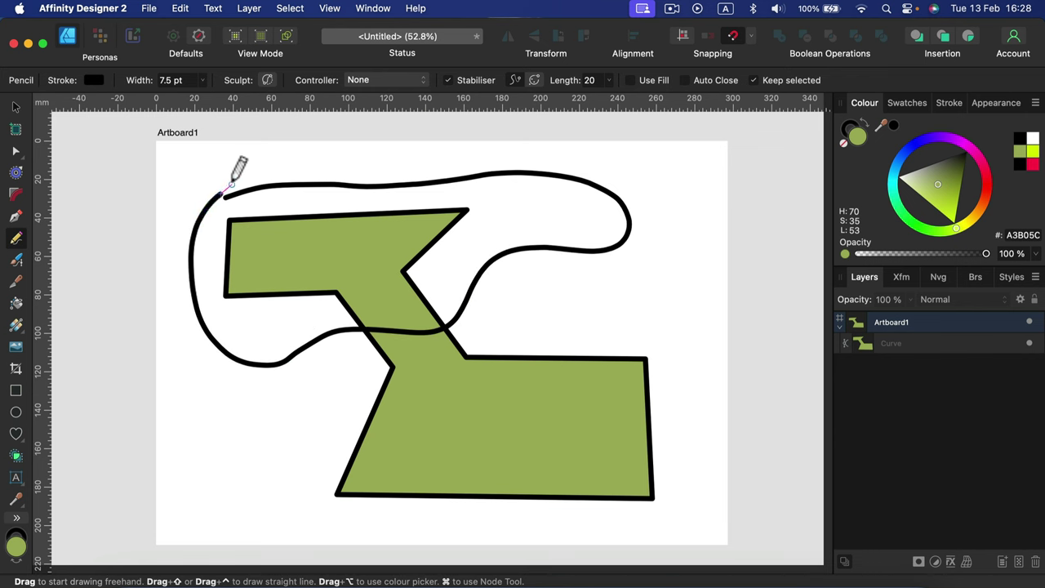
left_click_drag(246, 165, 248, 164)
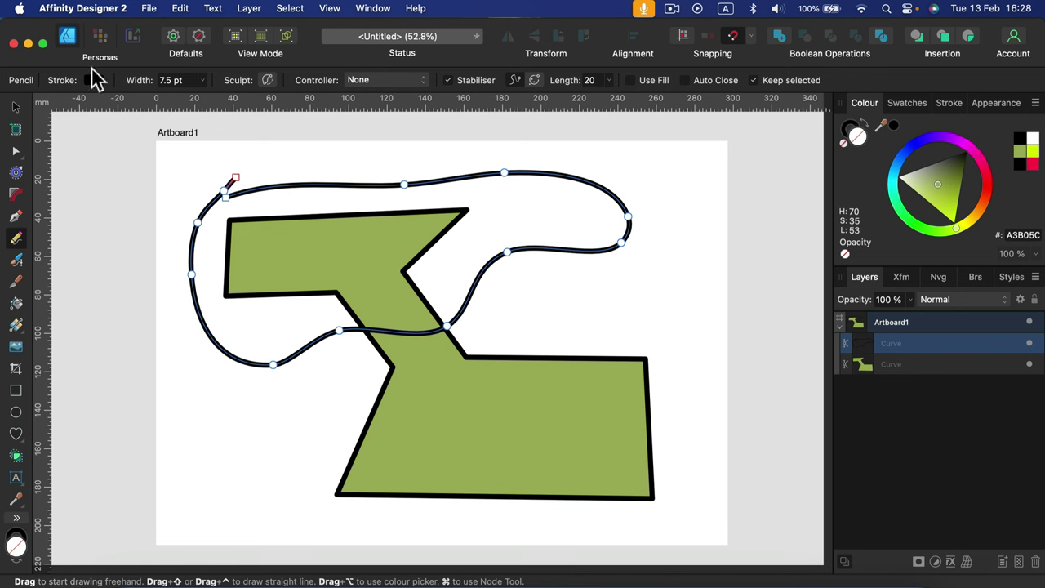
left_click(14, 107)
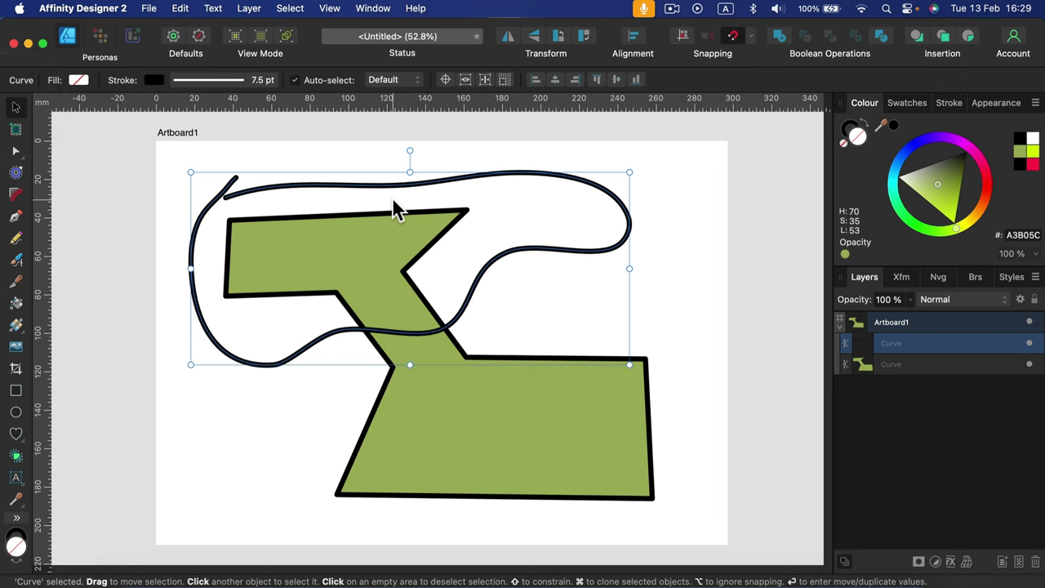
key("BackSpace")
- Draw a closed smooth nine-node shape over the green shape's upper block with the Pen tool and fill it purple (H 294, S 35, L 53)
left_click(16, 217)
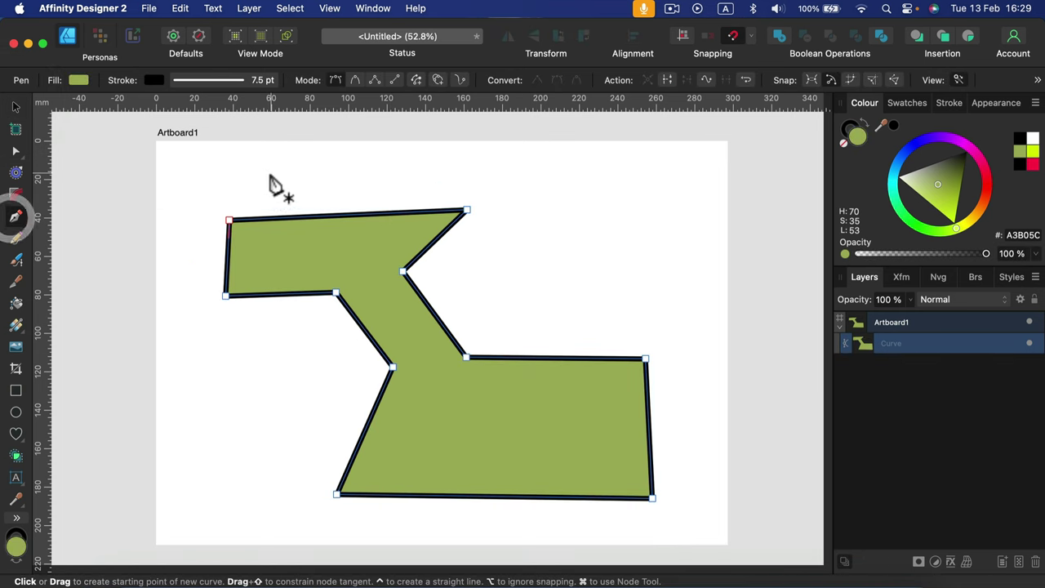
left_click_drag(260, 181, 301, 178)
left_click_drag(393, 188, 431, 187)
left_click_drag(527, 198, 588, 203)
left_click_drag(652, 237, 665, 271)
left_click_drag(572, 342, 526, 349)
left_click_drag(441, 342, 408, 331)
left_click_drag(279, 327, 187, 295)
left_click_drag(215, 189, 296, 176)
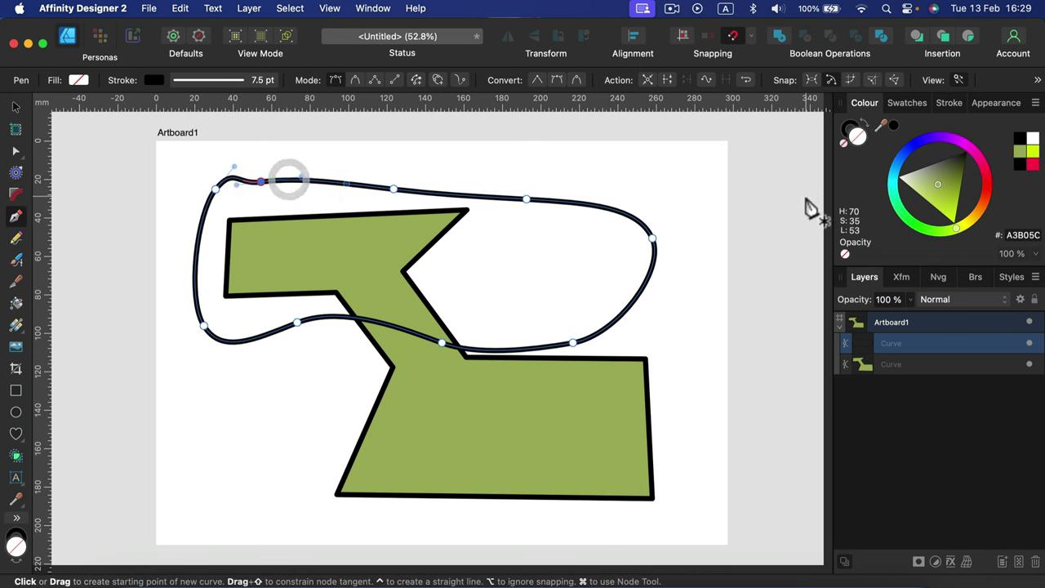
left_click(961, 143)
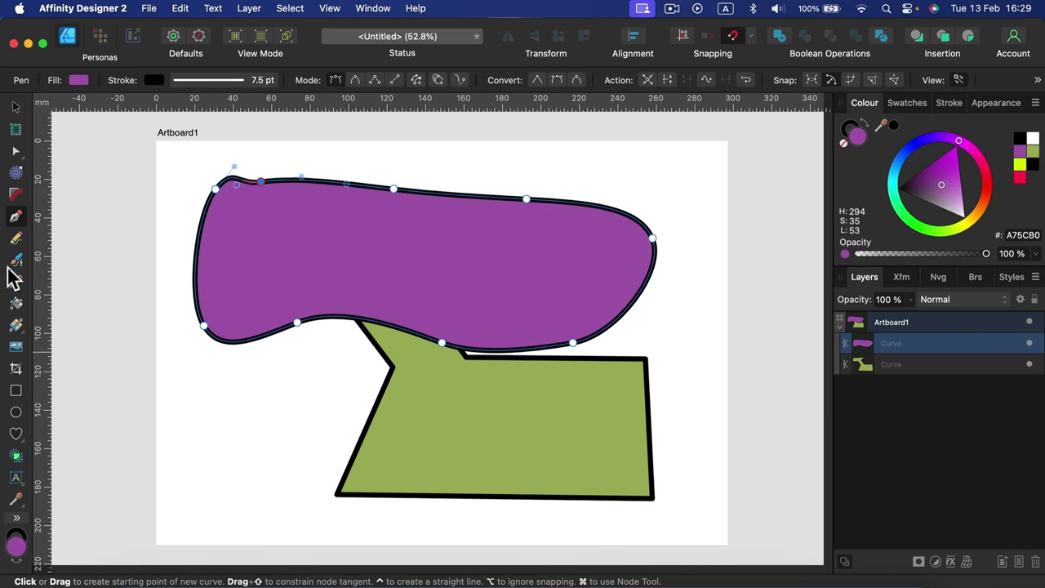
- Enable Auto Close for the Pencil tool and draw a large, nearly closed freehand loop across the purple and green shapes
left_click(16, 238)
mouse_move(445, 248)
left_mouse_down()
mouse_move(320, 258)
mouse_move(286, 309)
mouse_move(288, 485)
mouse_move(347, 502)
mouse_move(454, 489)
mouse_move(535, 498)
mouse_move(573, 391)
mouse_move(527, 261)
left_mouse_up()
left_click_drag(446, 246, 446, 246)
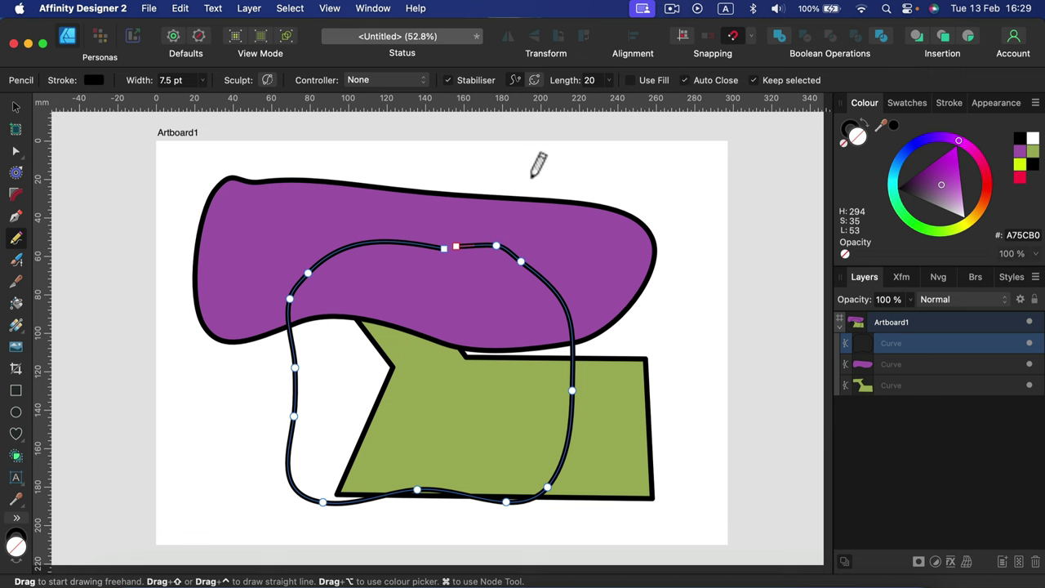
- Draw a small closed pencil shape over the purple shape's upper-right end and fill it teal (H 166, S 35, L 53)
mouse_move(531, 176)
left_mouse_down()
mouse_move(636, 173)
mouse_move(654, 202)
mouse_move(589, 253)
left_mouse_up()
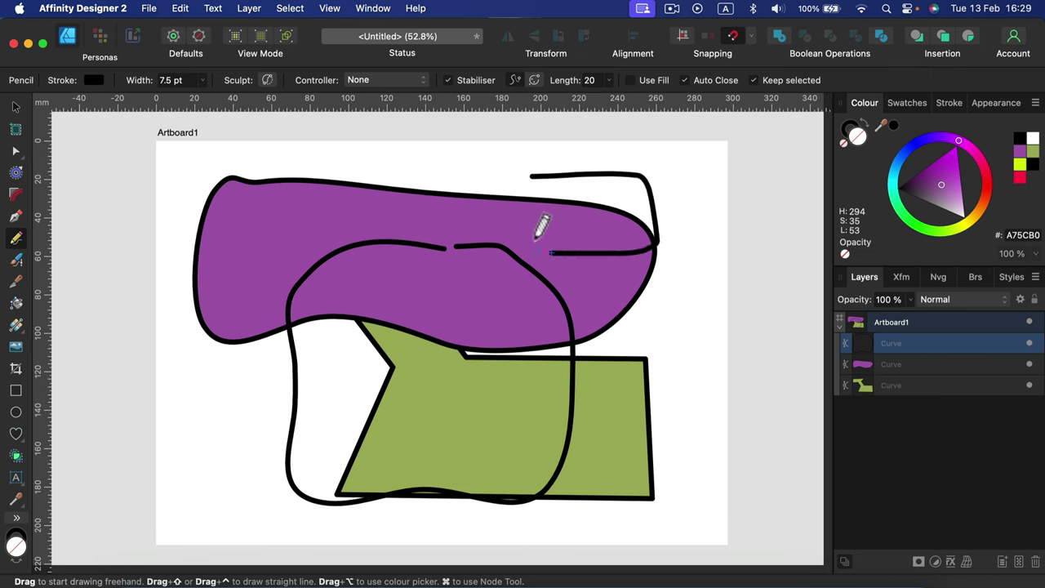
left_click_drag(537, 186, 532, 181)
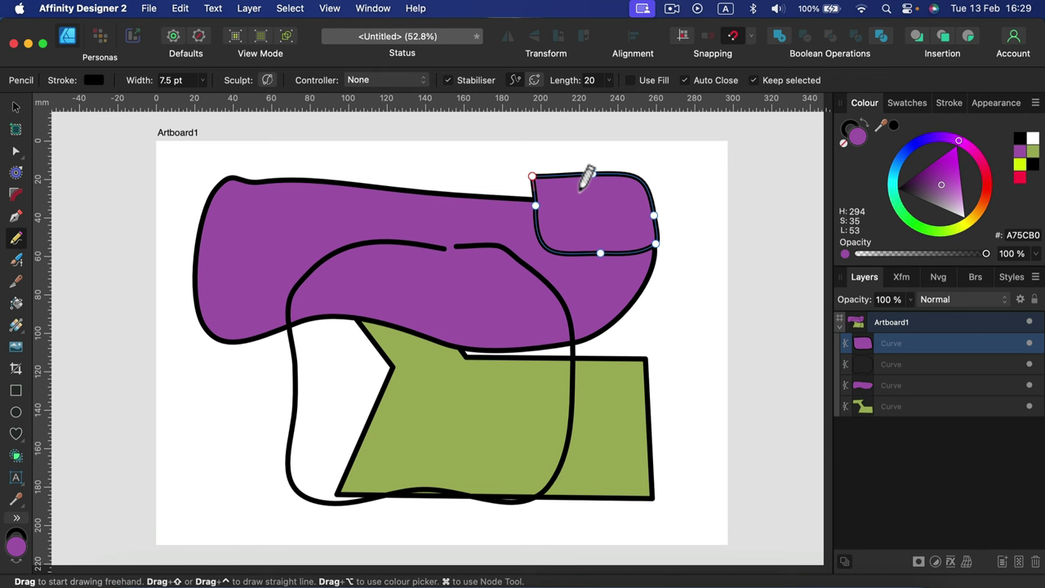
left_click_drag(926, 155, 908, 203)
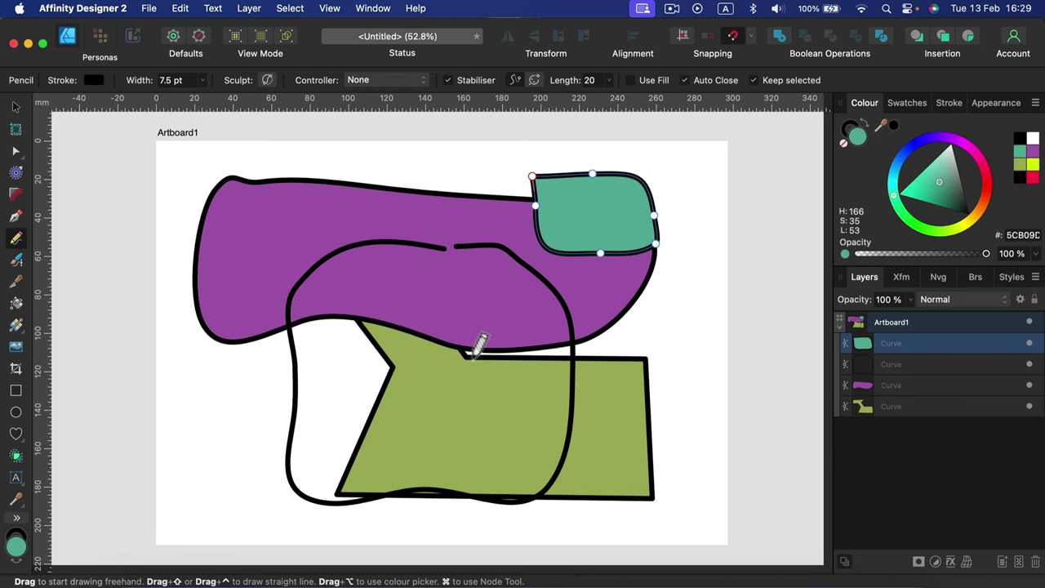
- Add a node at the teal shape's upper-right corner, pull it outward, convert it to sharp, and deselect the shape
left_click(16, 151)
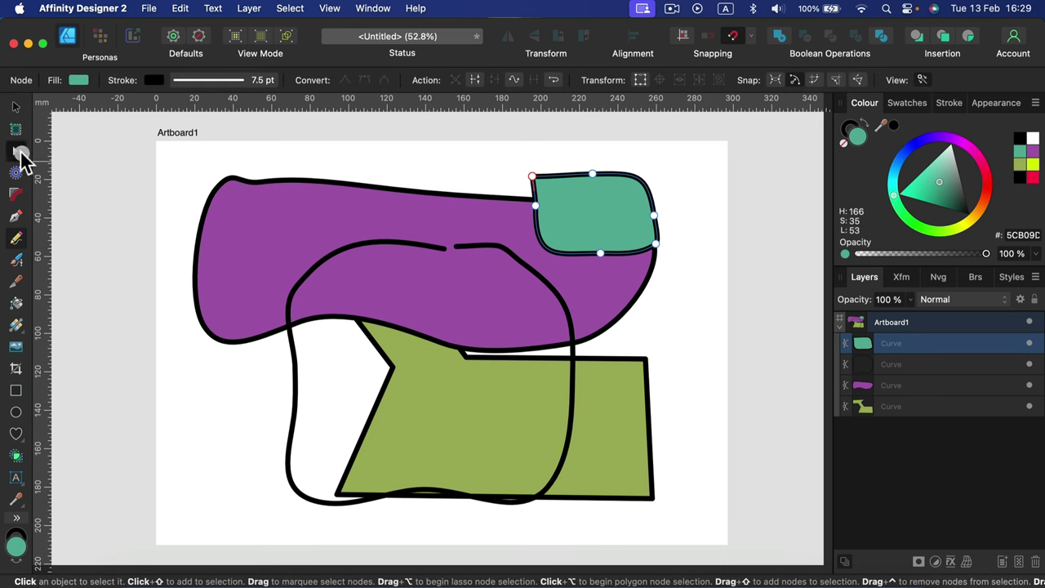
left_click_drag(642, 184, 653, 169)
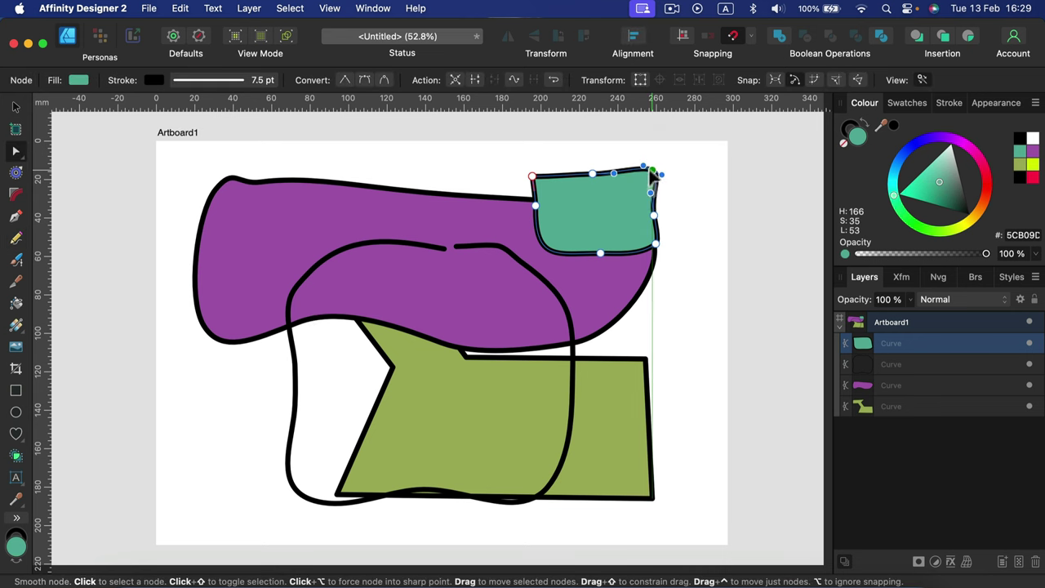
left_click(350, 79)
left_click(690, 300)
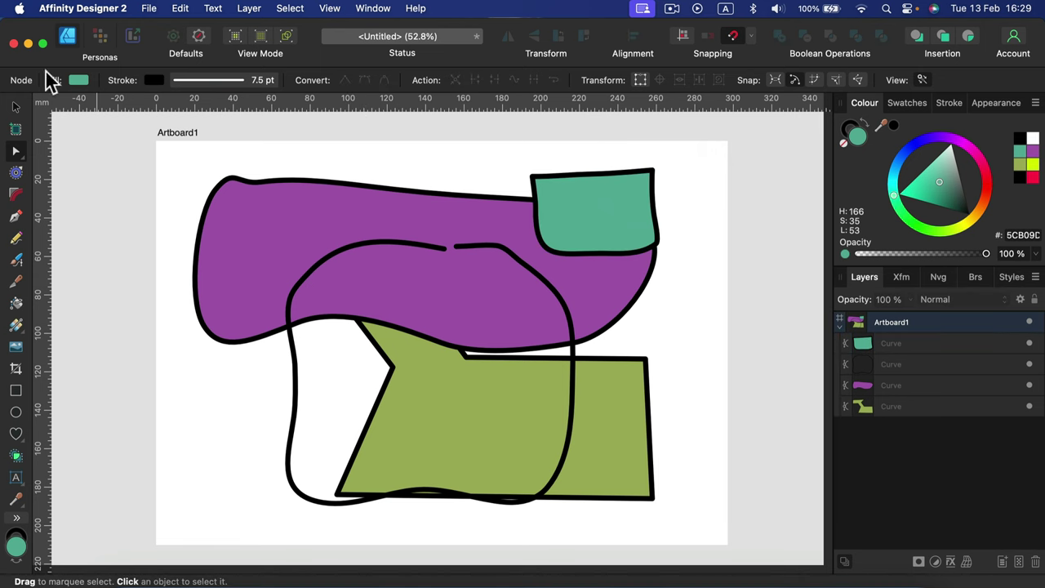
- Select all four curves on Artboard1 and delete them
left_click(15, 105)
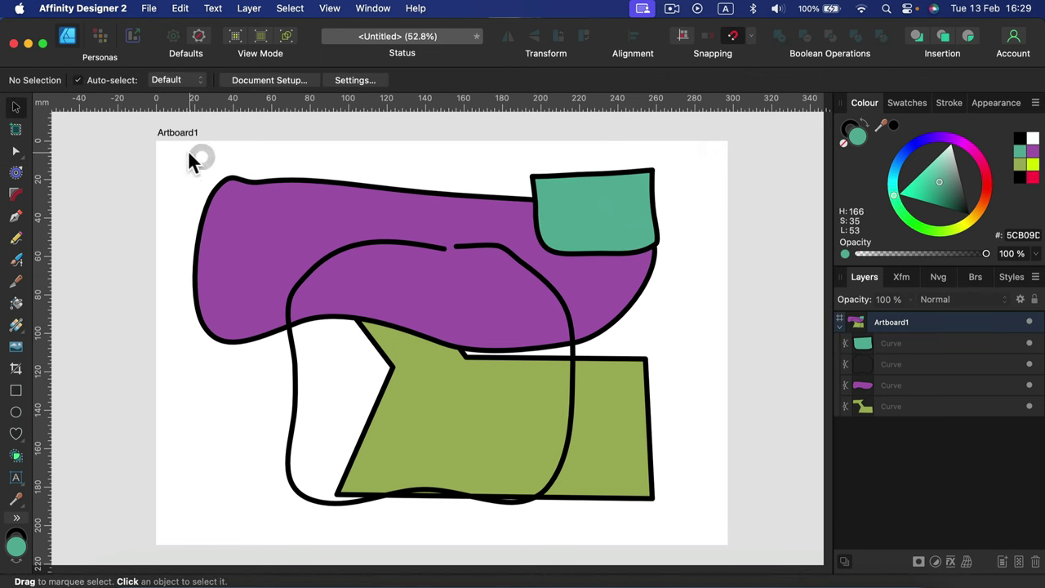
left_click_drag(186, 152, 716, 541)
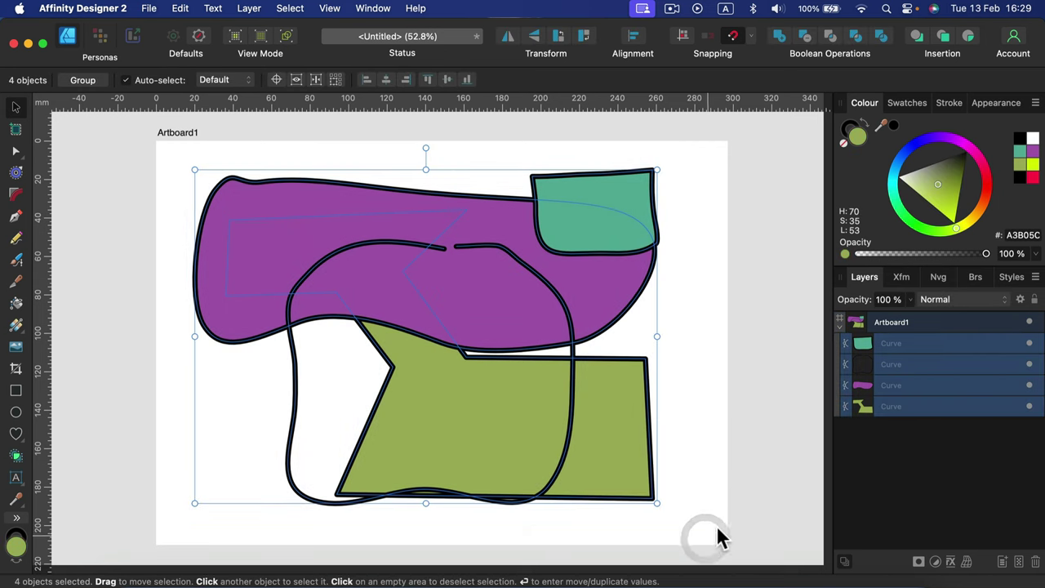
key("BackSpace")
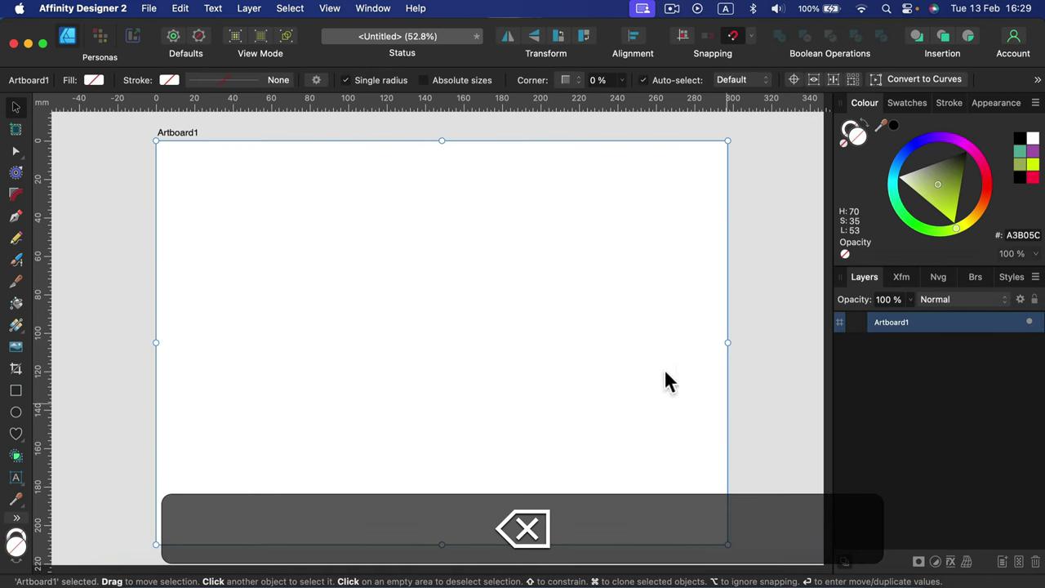
- Draw a wavy open three-node curve across the artboard's upper part with the Pen tool, and delete it
left_click(15, 217)
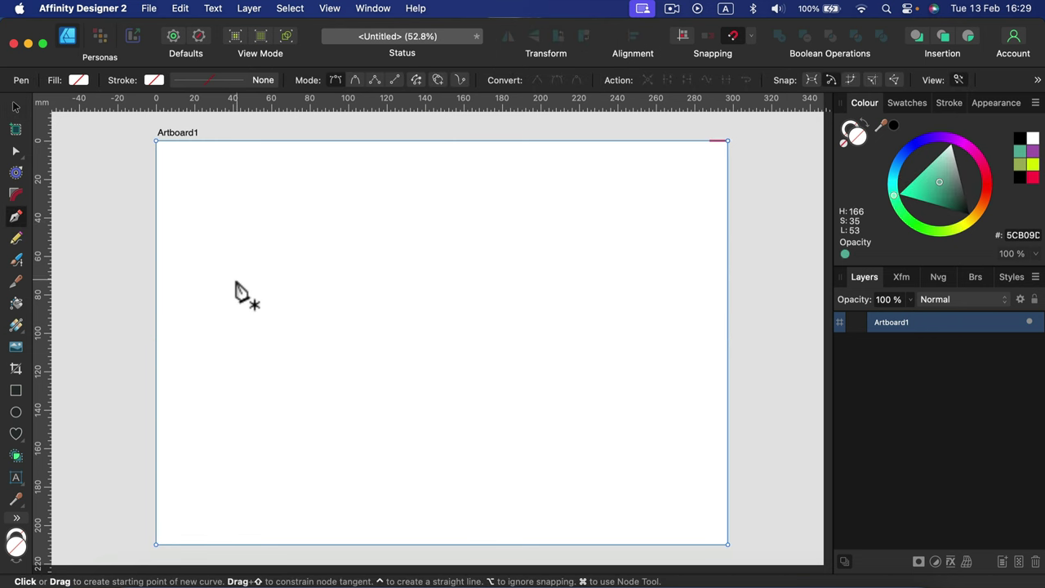
left_click_drag(235, 279, 256, 234)
mouse_move(497, 277)
left_mouse_down()
mouse_move(535, 308)
mouse_move(500, 287)
mouse_move(544, 338)
left_mouse_up()
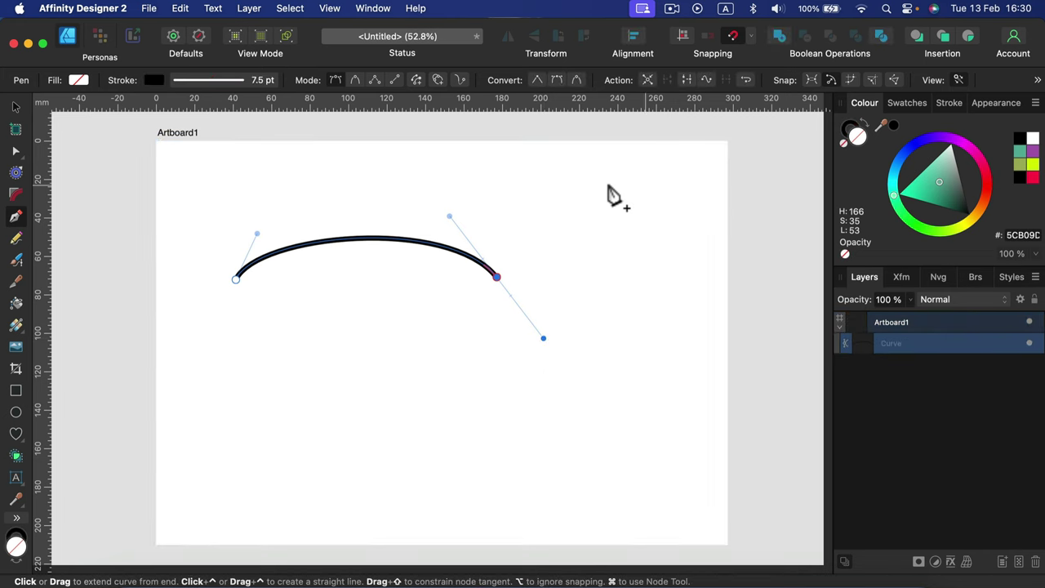
left_click_drag(545, 163, 437, 143)
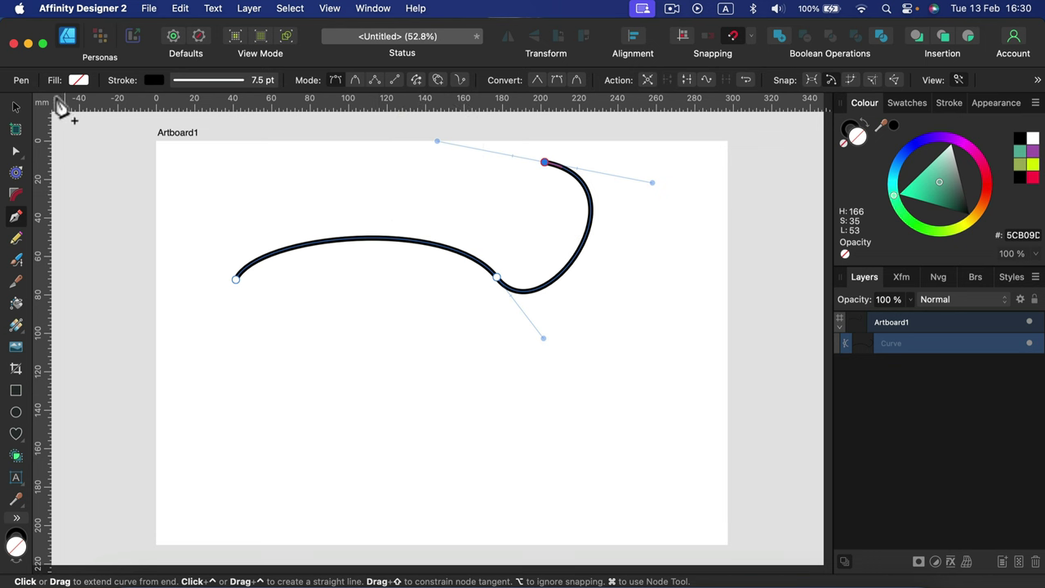
left_click(13, 109)
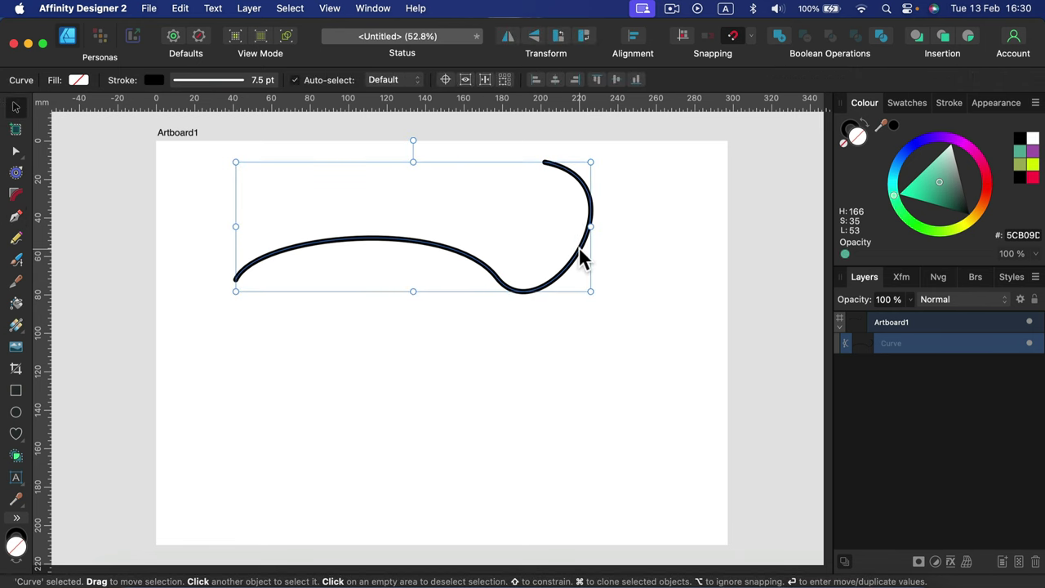
left_click_drag(583, 258, 583, 338)
key("BackSpace")
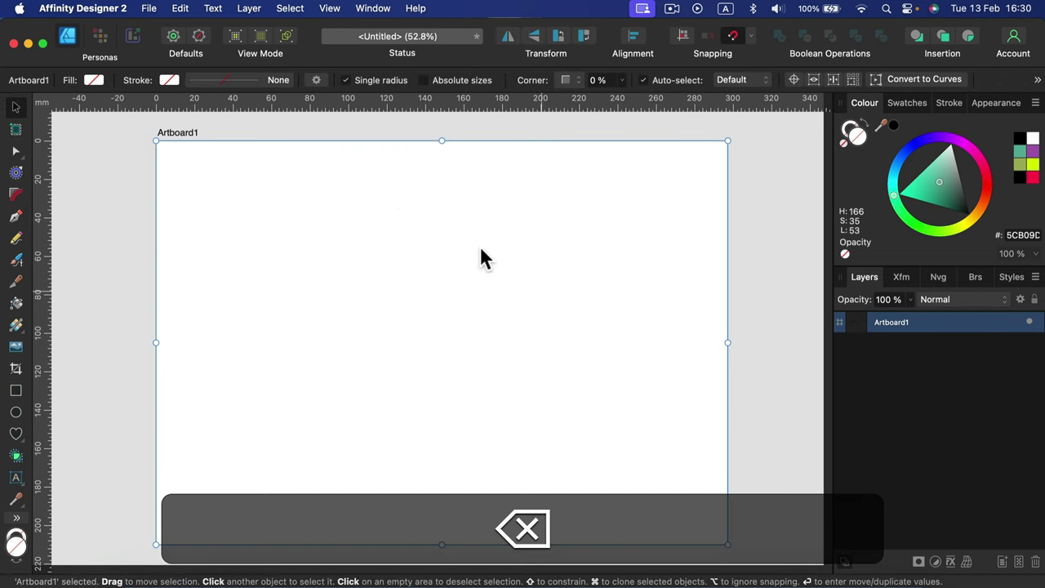
- Enable Rubber Band Mode for the Pen tool and draw an open seven-node outline with a curved top, zigzag right side and curved lower end
left_click(15, 216)
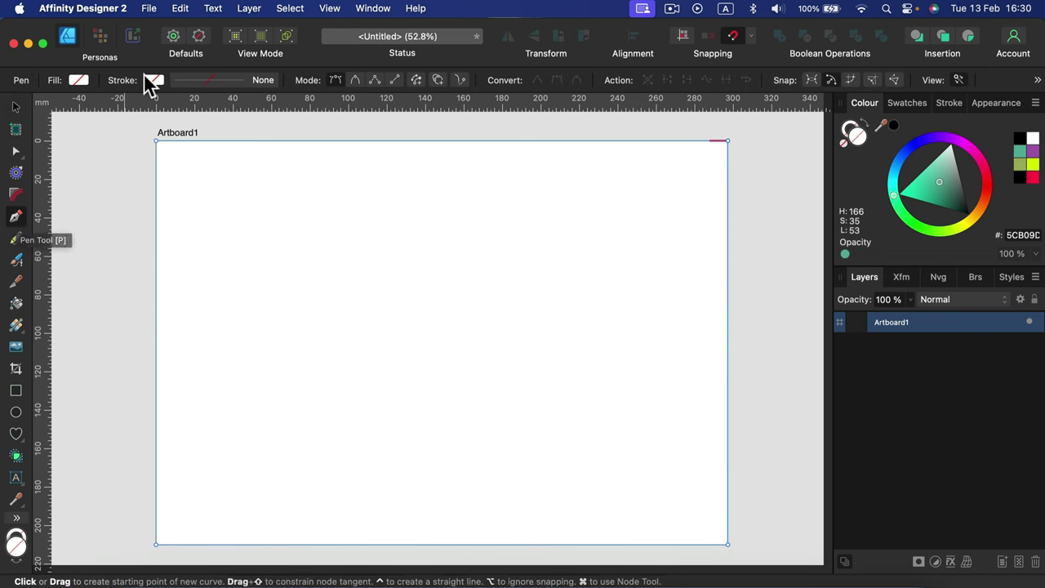
left_click(460, 80)
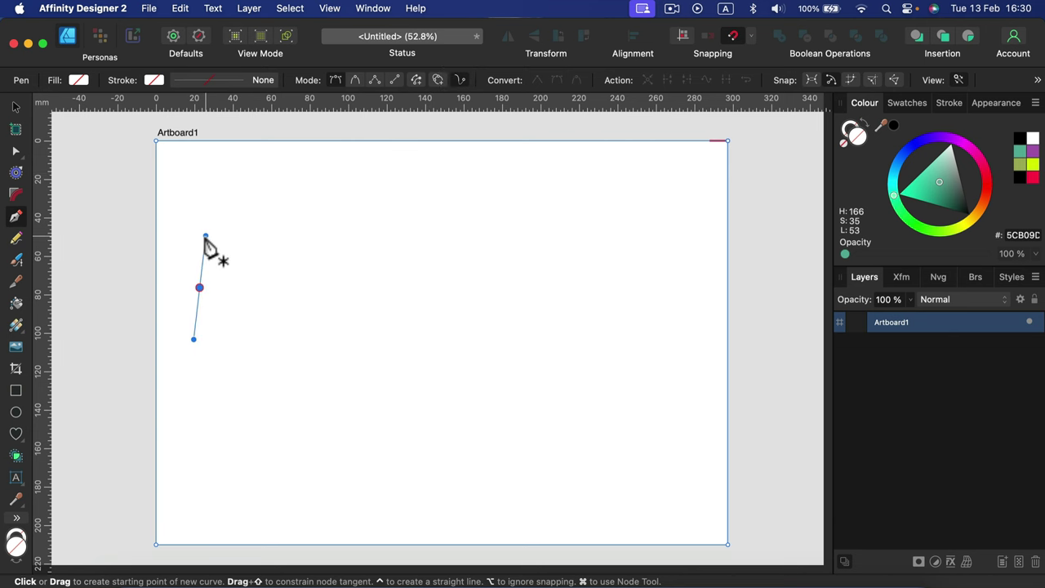
left_click_drag(205, 236, 205, 235)
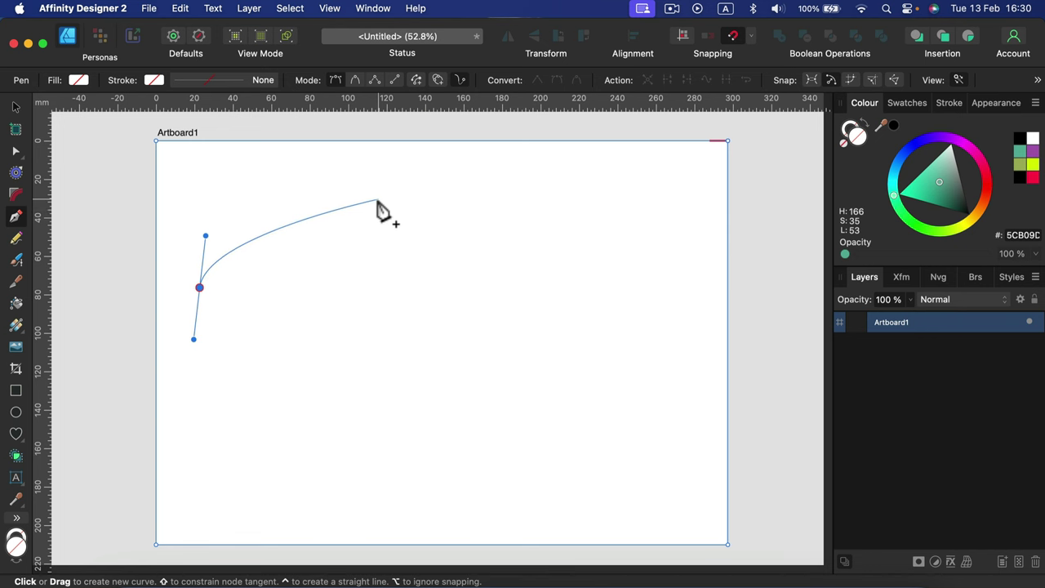
mouse_move(392, 189)
left_mouse_down()
mouse_move(473, 194)
mouse_move(542, 179)
mouse_move(425, 193)
mouse_move(502, 179)
mouse_move(595, 285)
mouse_move(515, 210)
mouse_move(434, 196)
mouse_move(468, 189)
left_mouse_up()
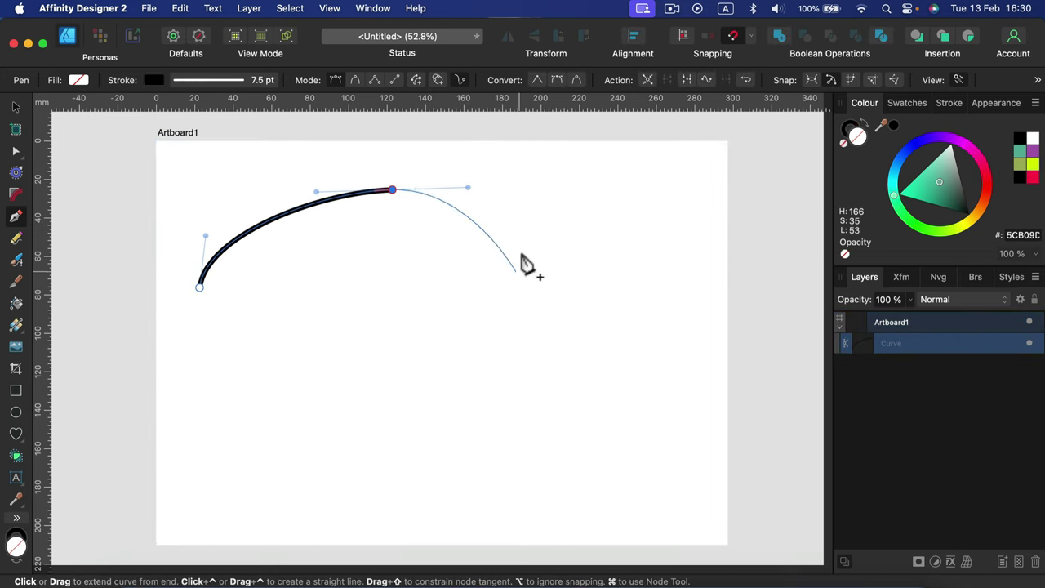
left_click(522, 225)
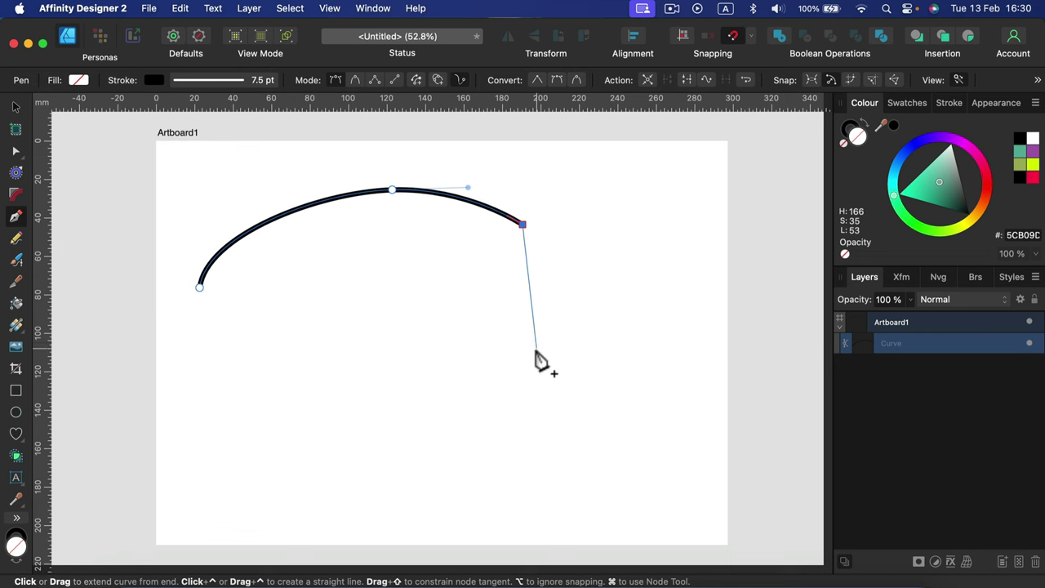
left_click(401, 324)
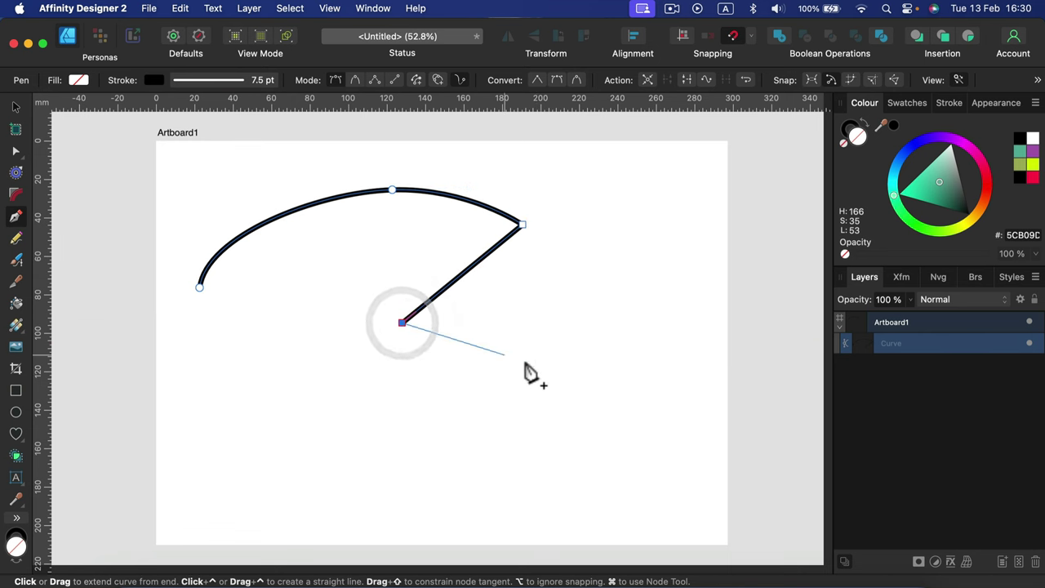
left_click(571, 367)
left_click(376, 440)
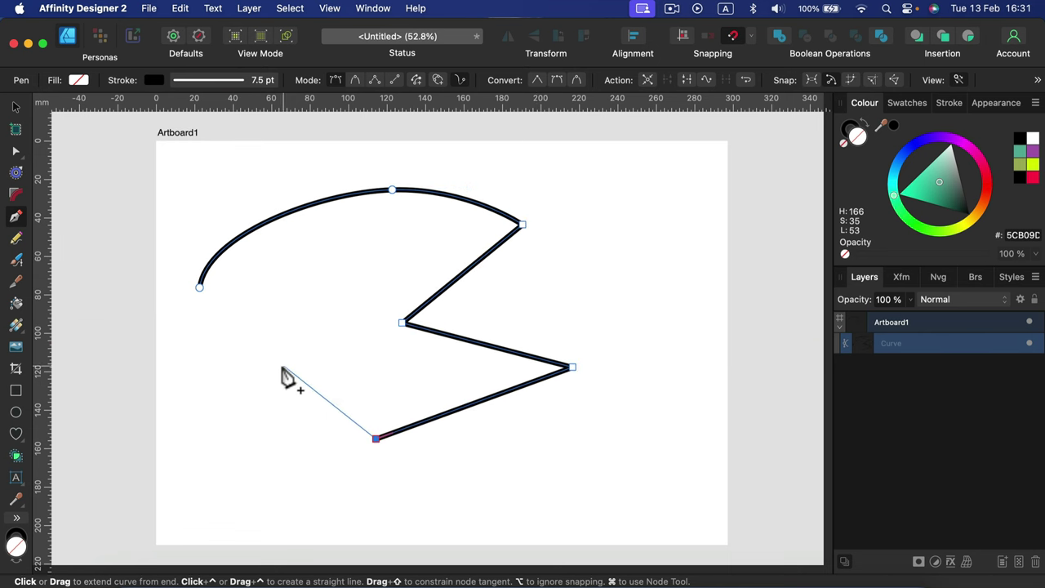
left_click_drag(279, 363, 192, 393)
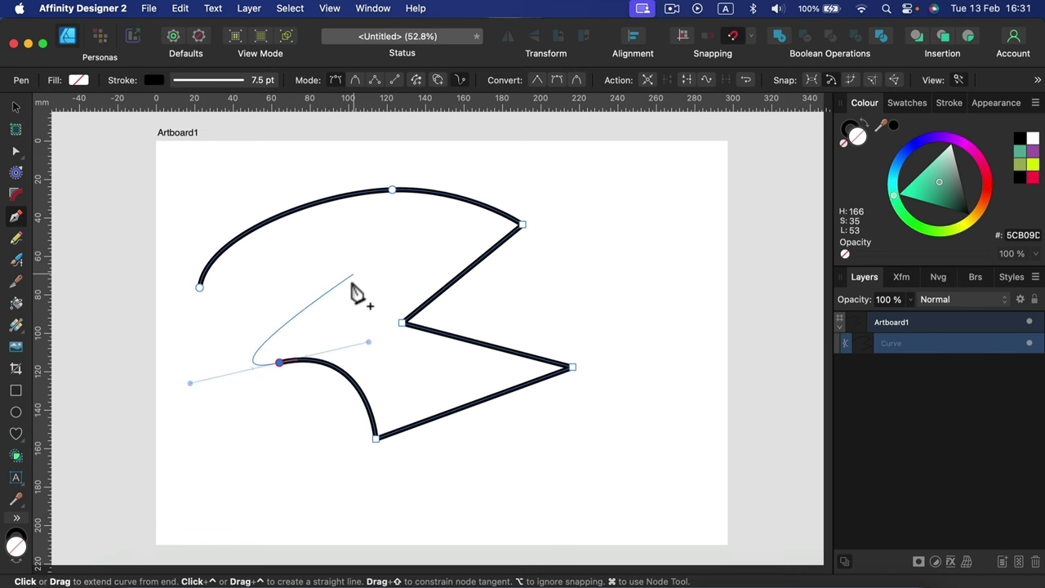
- Finish the open outline, select it, and delete it from the artboard
key("Escape")
left_click(15, 109)
left_click_drag(180, 157, 635, 473)
key("BackSpace")
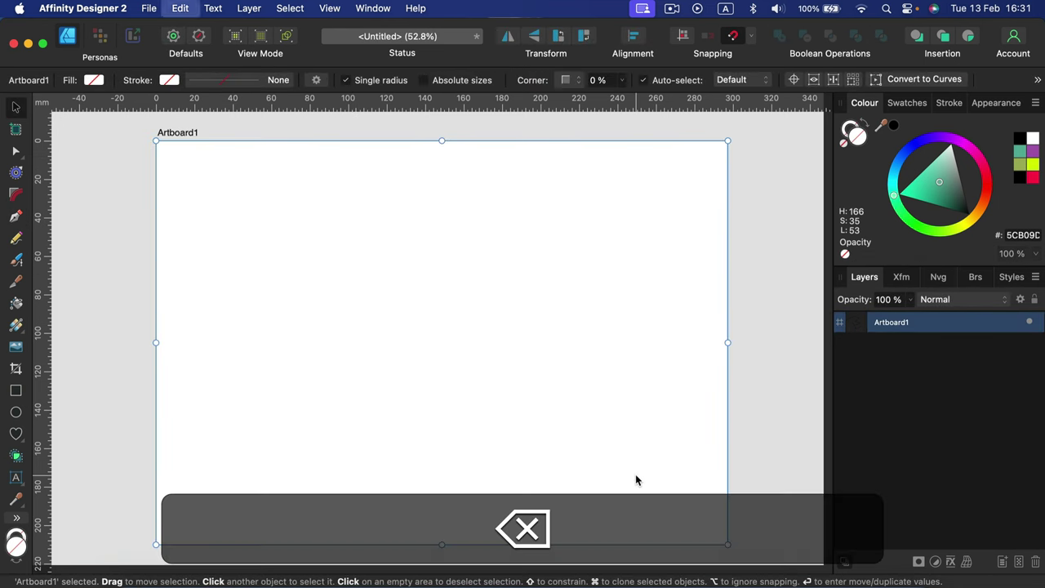
- Draw four separate slightly slanted straight lines one below another with the Pen tool in Line mode
left_click(15, 216)
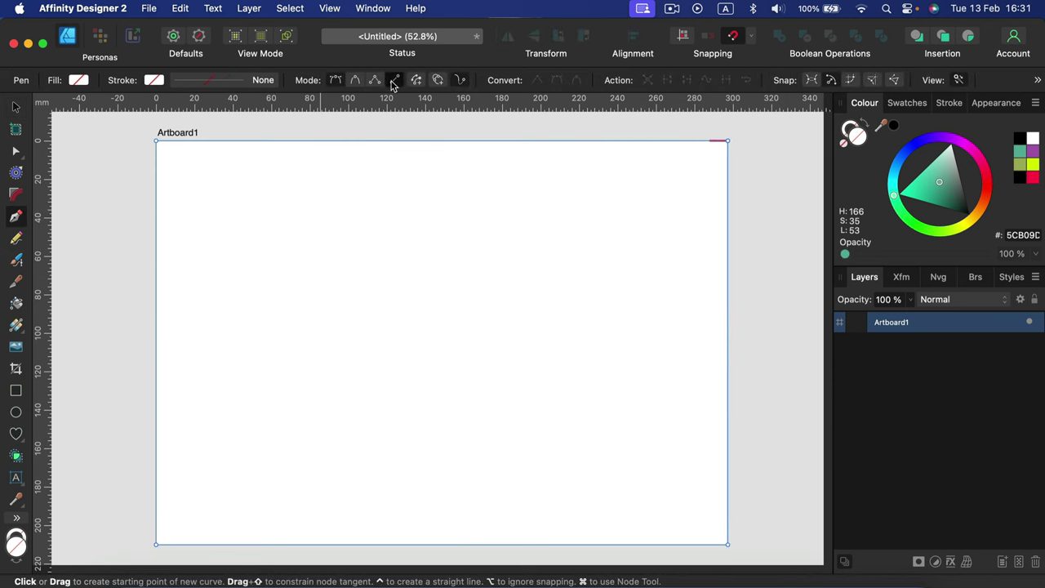
left_click(393, 80)
left_click_drag(278, 223, 442, 186)
left_click_drag(512, 251, 342, 273)
left_click_drag(259, 323, 464, 318)
mouse_move(611, 348)
left_mouse_down()
mouse_move(509, 390)
mouse_move(359, 392)
left_mouse_up()
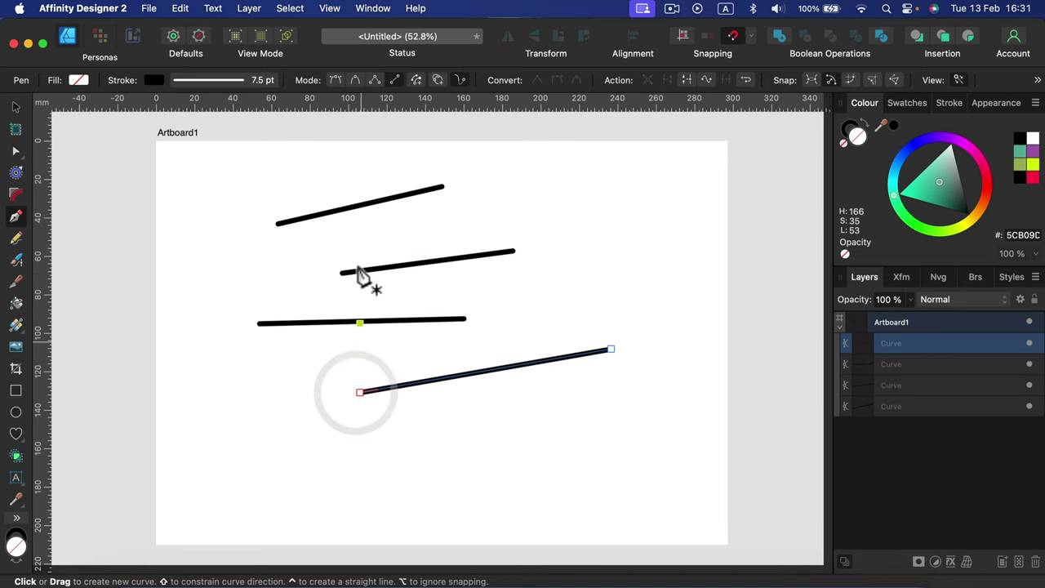
- Draw a closed six-node straight-sided shape to the upper right of the lines with the Pen tool in Polygon mode
left_click(375, 80)
left_click(623, 222)
left_click(551, 174)
left_click(478, 186)
left_click(442, 218)
left_click(539, 239)
left_click(602, 273)
left_click(623, 223)
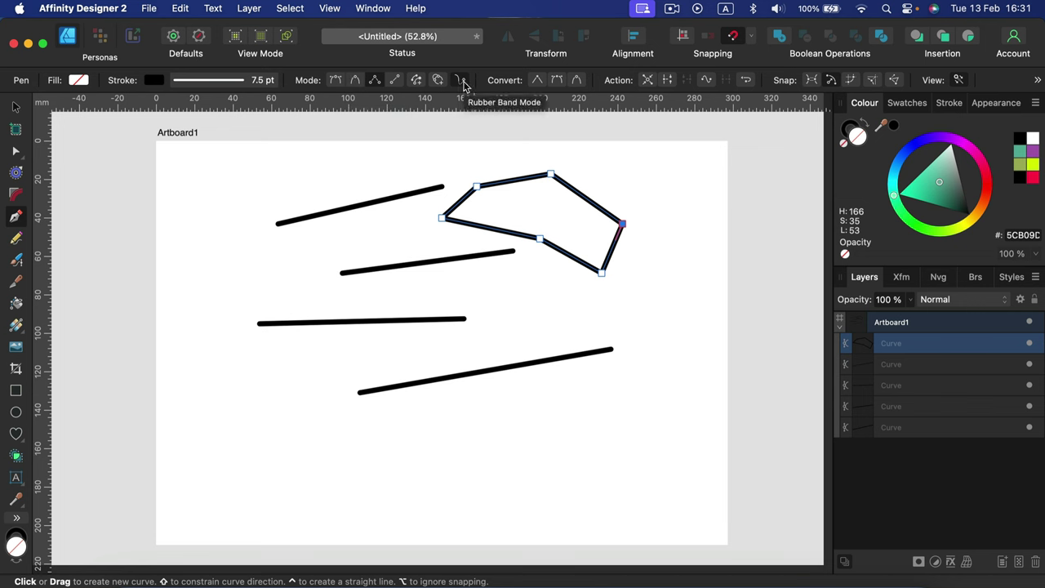
- Draw a wavy Pencil curve above the topmost line and a thin 16 px wavy Vector Brush stroke below the lowest line
left_click(16, 238)
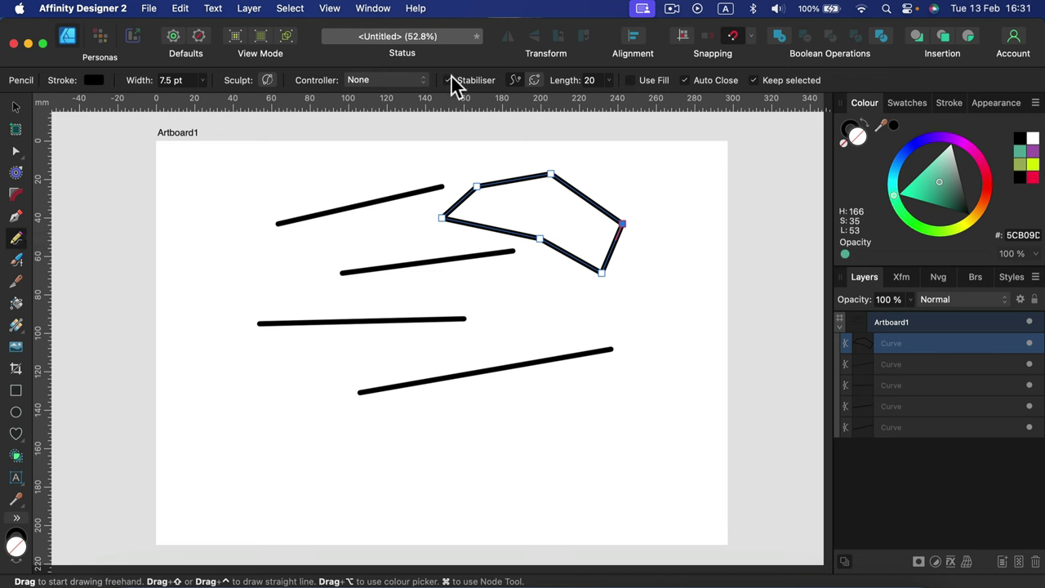
mouse_move(204, 211)
left_mouse_down()
mouse_move(228, 194)
mouse_move(343, 197)
mouse_move(445, 175)
left_mouse_up()
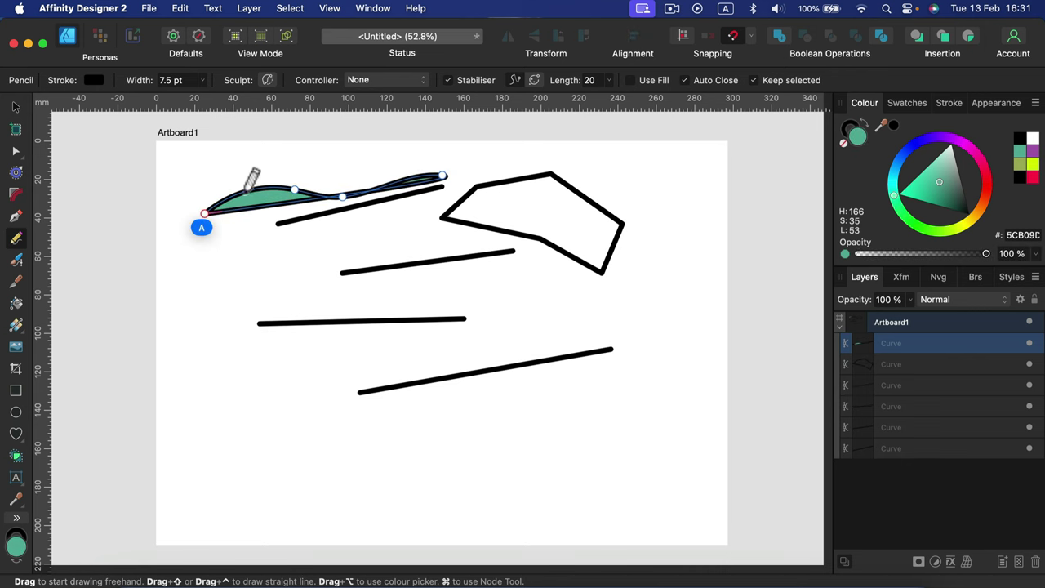
left_click(18, 261)
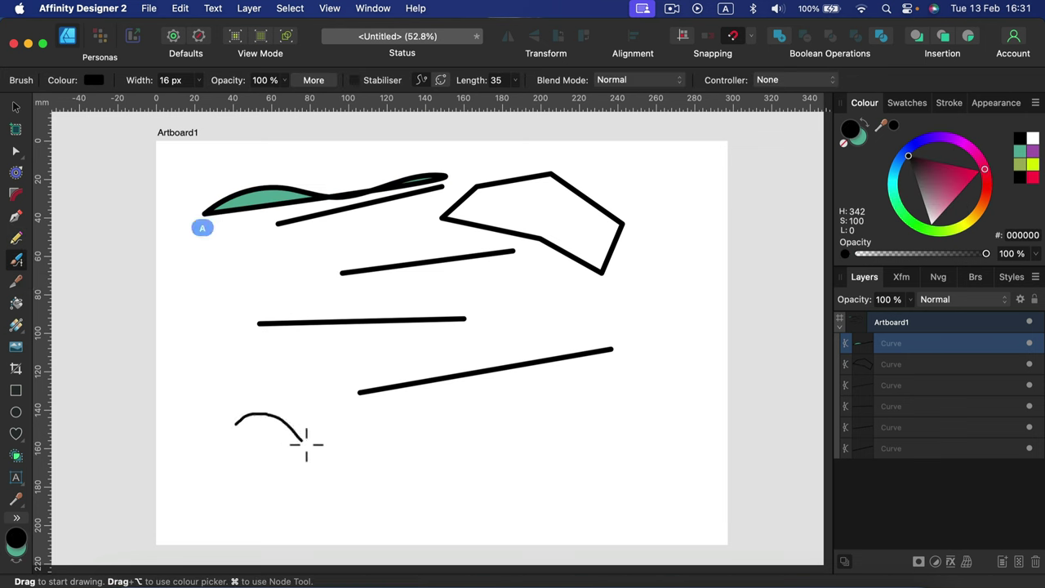
left_click_drag(532, 471, 532, 470)
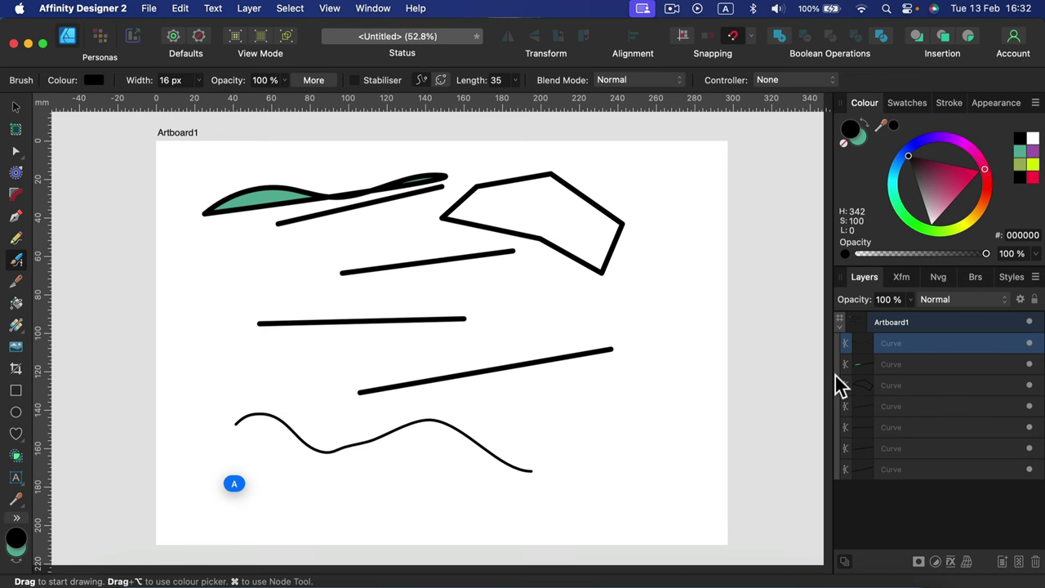
- Choose Acrylic Stroke 01 from the Acrylics brushes and paint a wavy black stroke between the two lower straight lines
left_click(963, 279)
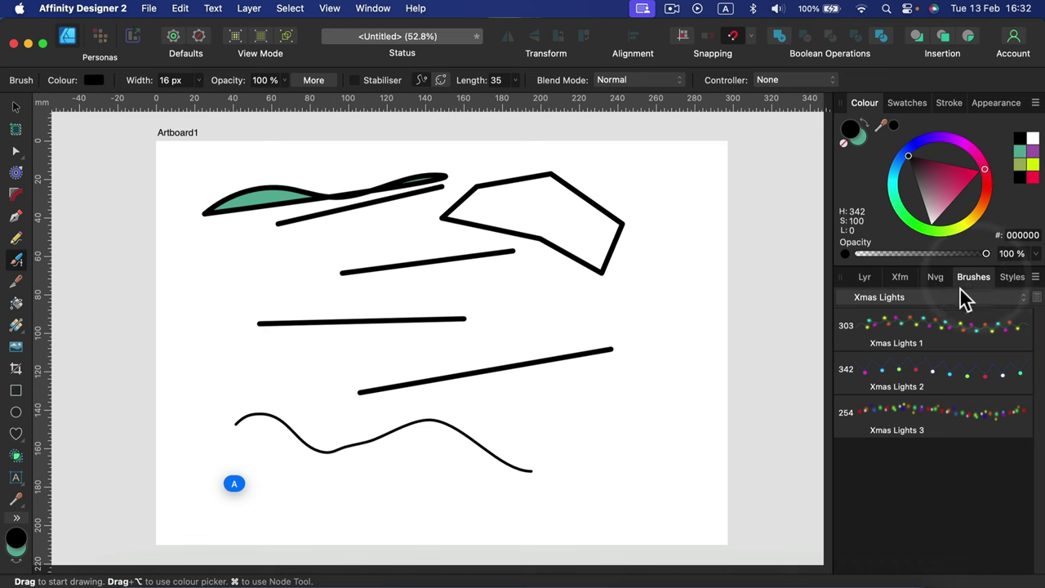
left_click(921, 343)
left_click(920, 343)
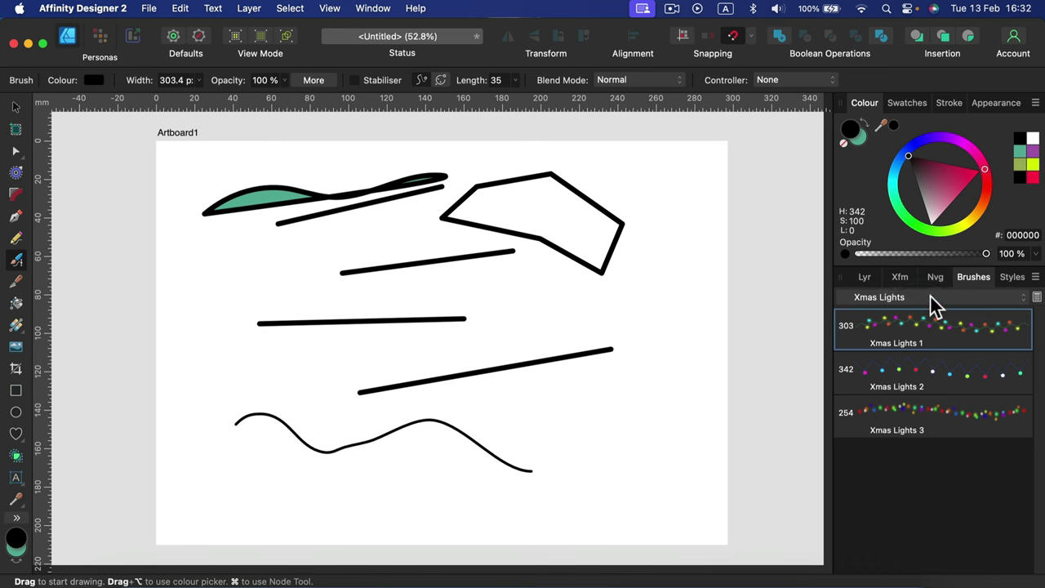
left_click(931, 297)
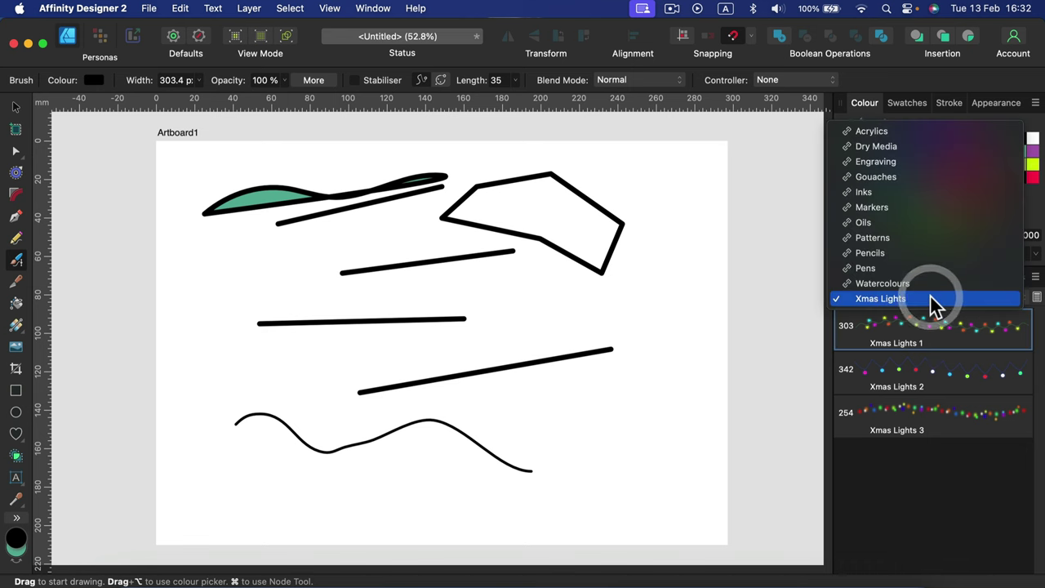
left_click(937, 131)
left_click(962, 340)
mouse_move(229, 387)
left_mouse_down()
mouse_move(277, 354)
mouse_move(361, 359)
mouse_move(552, 313)
left_mouse_up()
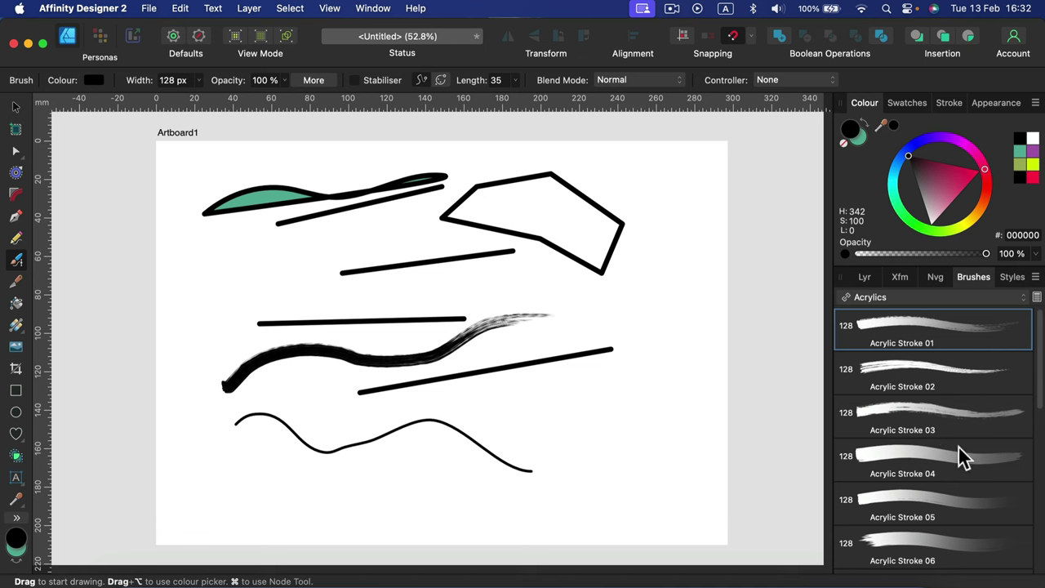
- Paint a curved black stroke at the artboard's right side and a crimson wavy stroke crossing it with Acrylic Stroke 05
left_click(947, 523)
mouse_move(686, 478)
left_mouse_down()
mouse_move(668, 433)
mouse_move(590, 388)
mouse_move(543, 277)
left_mouse_up()
left_click(964, 175)
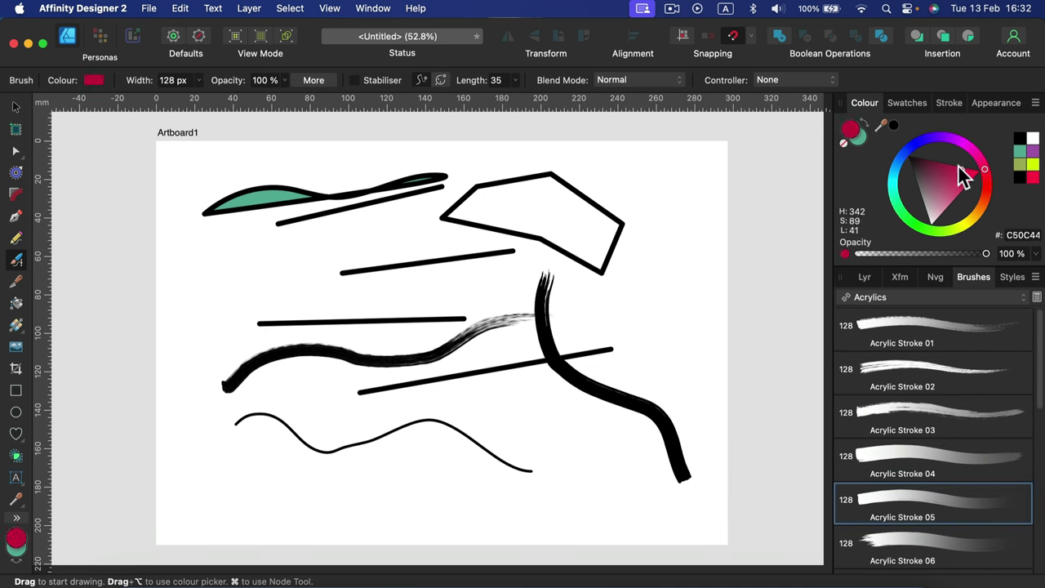
mouse_move(663, 307)
left_mouse_down()
mouse_move(558, 319)
mouse_move(425, 277)
left_mouse_up()
- Set the brush colour to mauve 966473 and paint a steep curved stroke through the artboard's left half with Acrylic Stroke 02
left_click(931, 185)
left_click(857, 377)
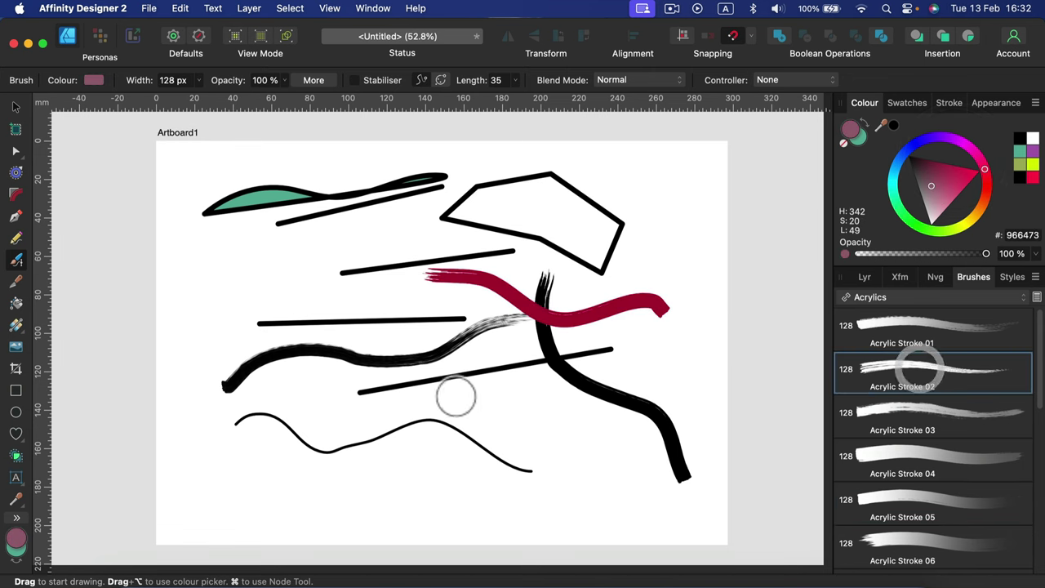
mouse_move(418, 487)
left_mouse_down()
mouse_move(392, 458)
mouse_move(353, 322)
mouse_move(269, 257)
left_mouse_up()
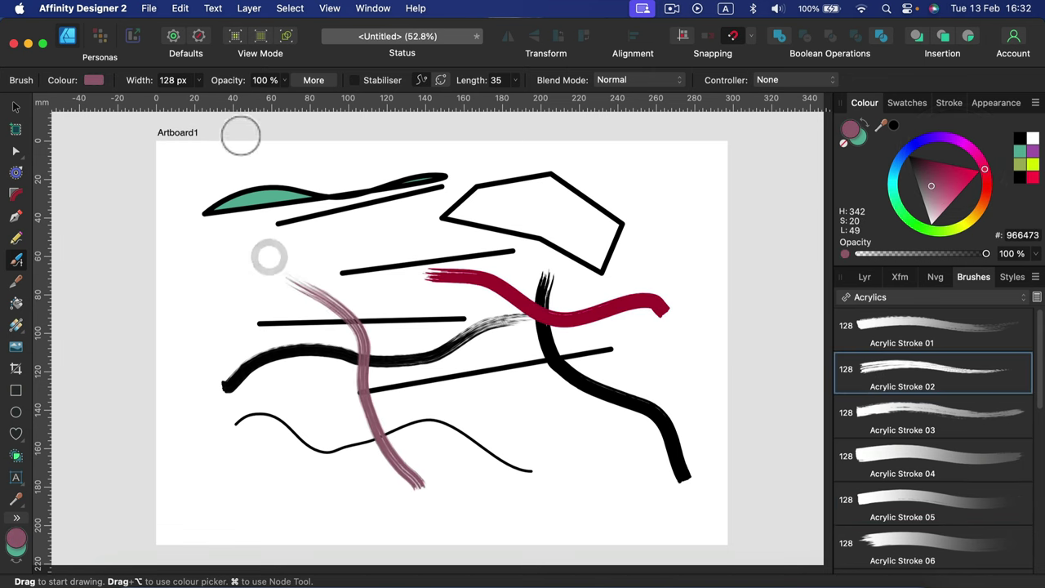
- Increase the brush width to 270 px and paint three wide wavy strokes along the artboard's left, upper and lower-right areas
left_click(198, 80)
mouse_move(200, 243)
left_mouse_down()
mouse_move(257, 418)
mouse_move(336, 500)
mouse_move(322, 498)
left_mouse_up()
mouse_move(281, 262)
left_mouse_down()
mouse_move(385, 221)
mouse_move(480, 239)
mouse_move(654, 224)
left_mouse_up()
mouse_move(700, 345)
left_mouse_down()
mouse_move(561, 355)
mouse_move(459, 397)
mouse_move(386, 349)
left_mouse_up()
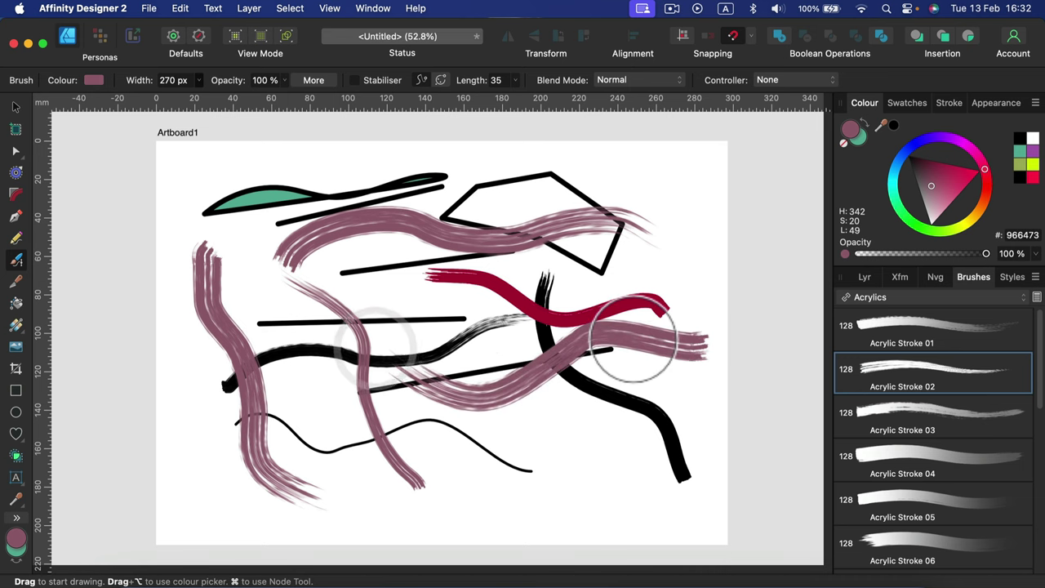
- Select the upper wide mauve stroke with the Node tool and shift its start node outward and a crest node towards it
left_click(864, 278)
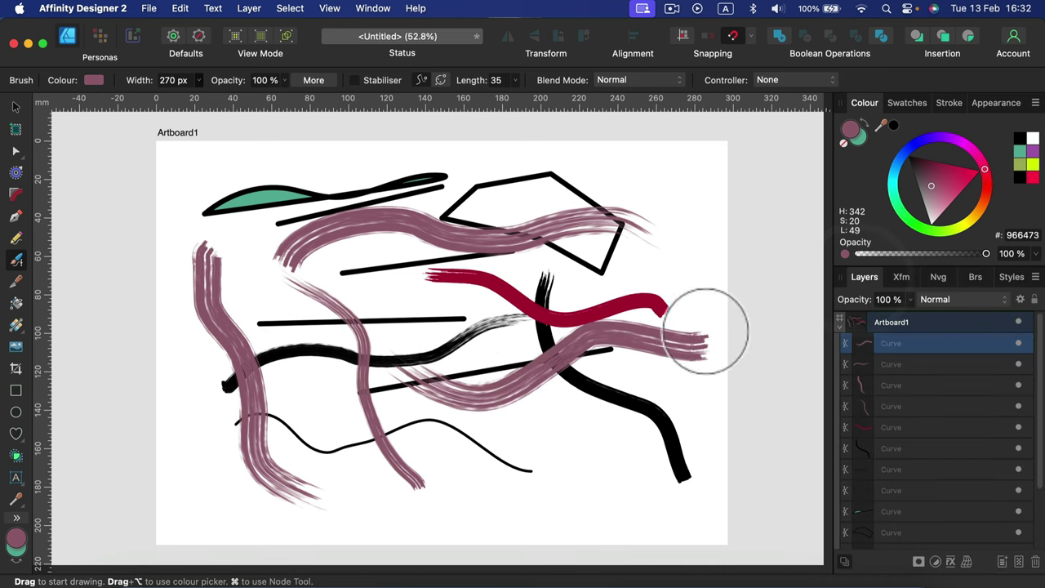
left_click(16, 151)
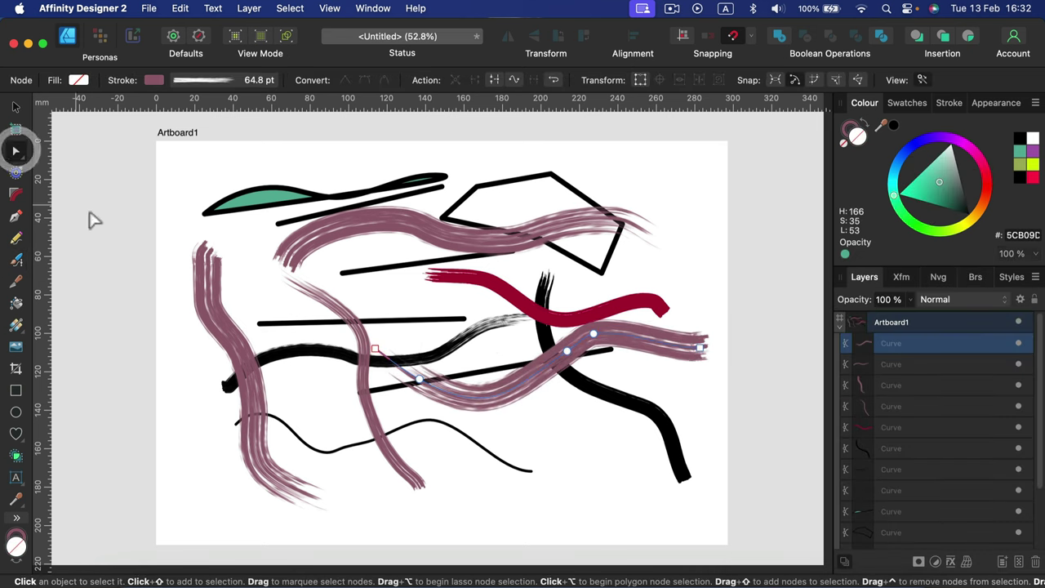
left_click(209, 276)
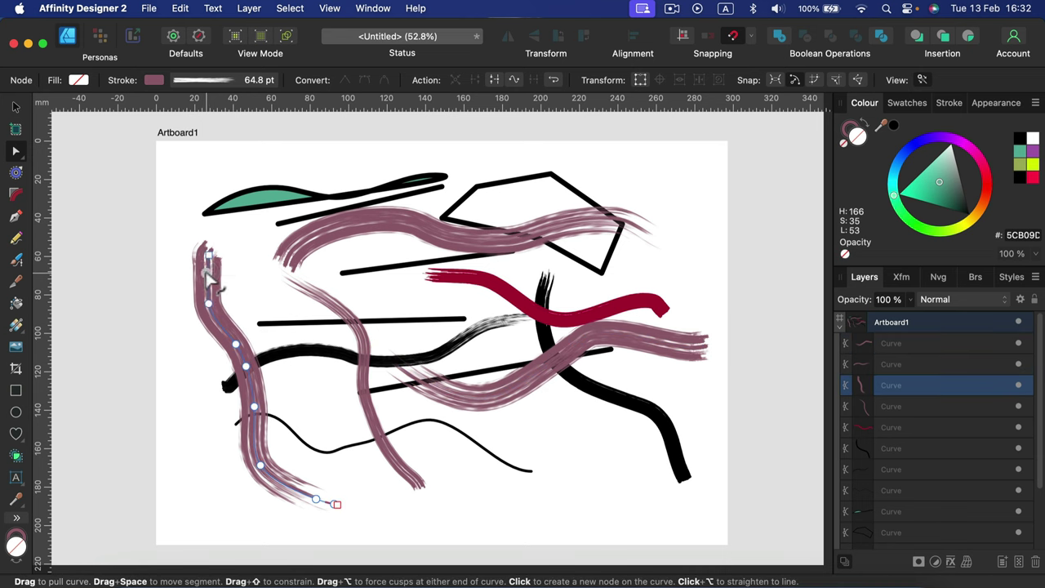
left_click(341, 235)
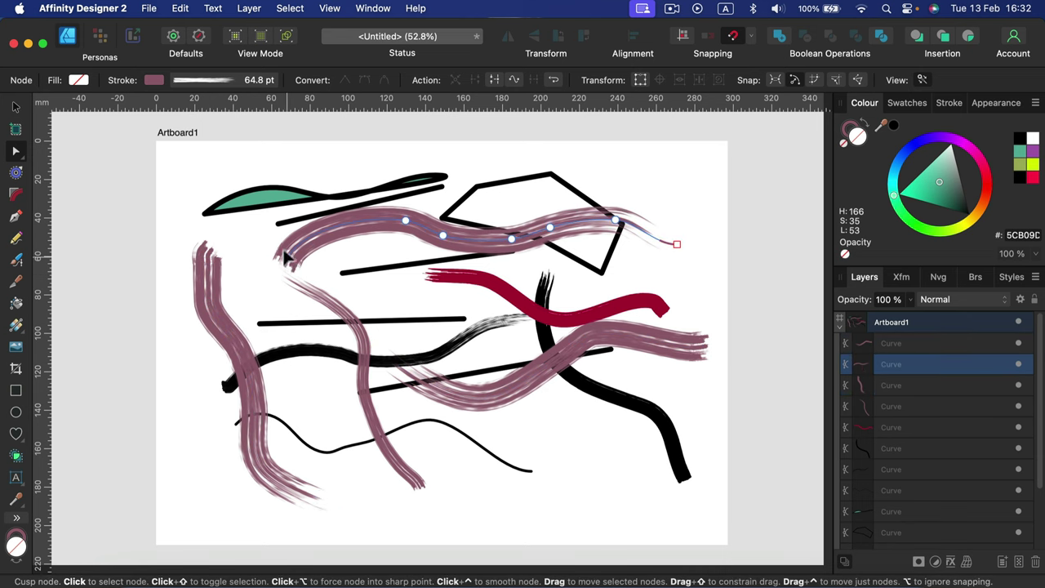
mouse_move(286, 257)
left_mouse_down()
mouse_move(303, 148)
mouse_move(271, 266)
left_mouse_up()
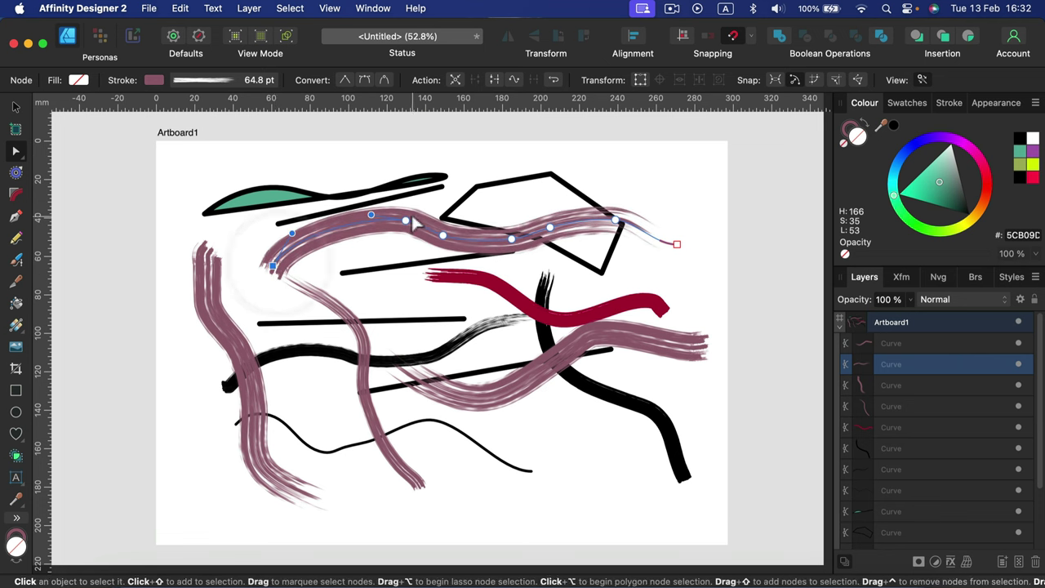
mouse_move(406, 221)
left_mouse_down()
mouse_move(401, 332)
mouse_move(367, 205)
mouse_move(339, 255)
mouse_move(369, 245)
mouse_move(375, 214)
left_mouse_up()
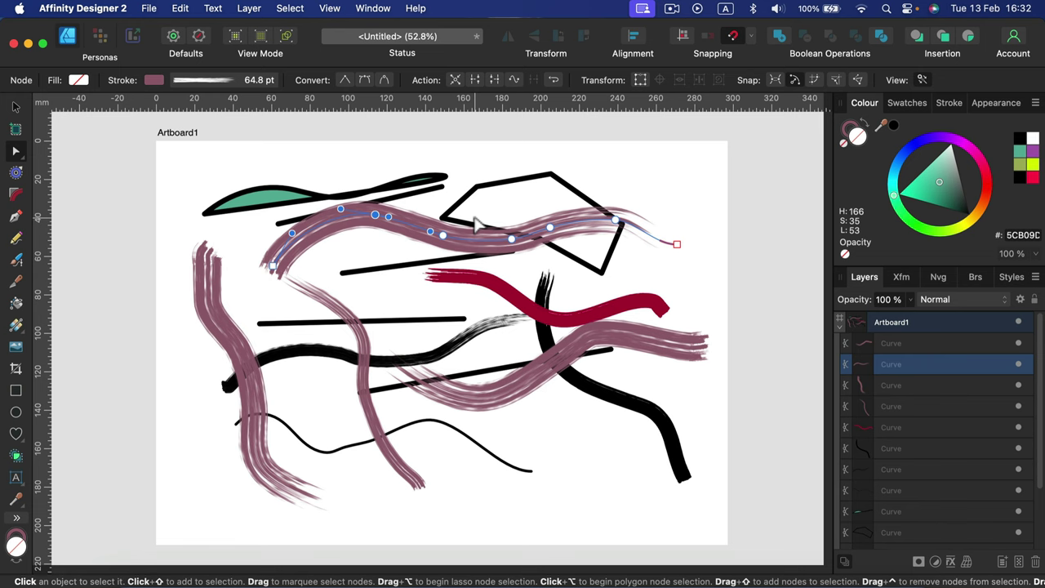
- Move the node after the crest of the upper mauve stroke down and to the left to deepen the bend
key("super+equal")
key("super+equal")
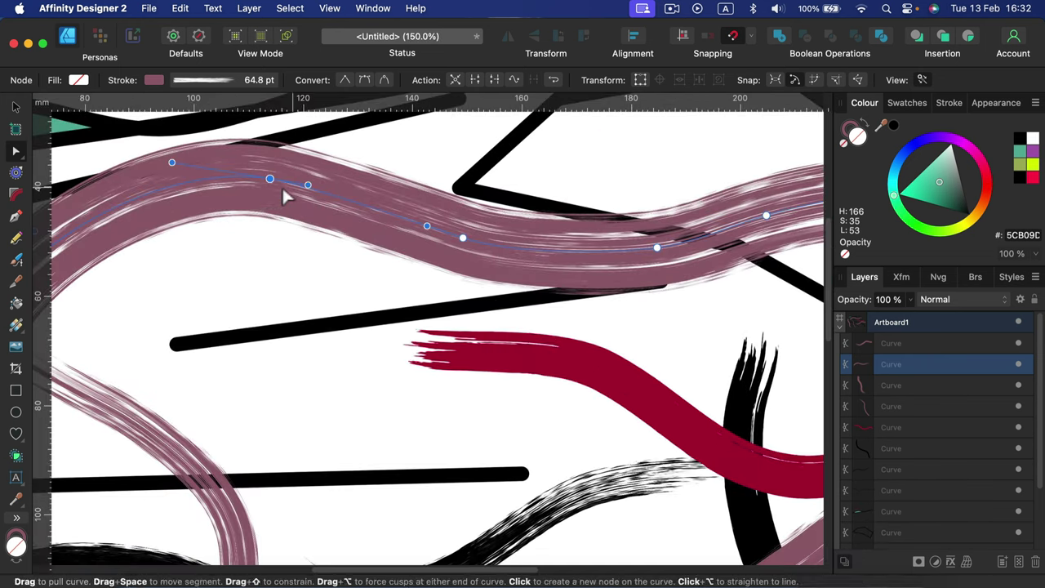
mouse_move(463, 254)
left_mouse_down()
mouse_move(401, 362)
mouse_move(444, 154)
mouse_move(404, 325)
mouse_move(606, 205)
mouse_move(548, 149)
mouse_move(289, 299)
mouse_move(575, 438)
mouse_move(529, 155)
mouse_move(217, 241)
mouse_move(411, 287)
mouse_move(413, 277)
left_mouse_up()
left_click(412, 272)
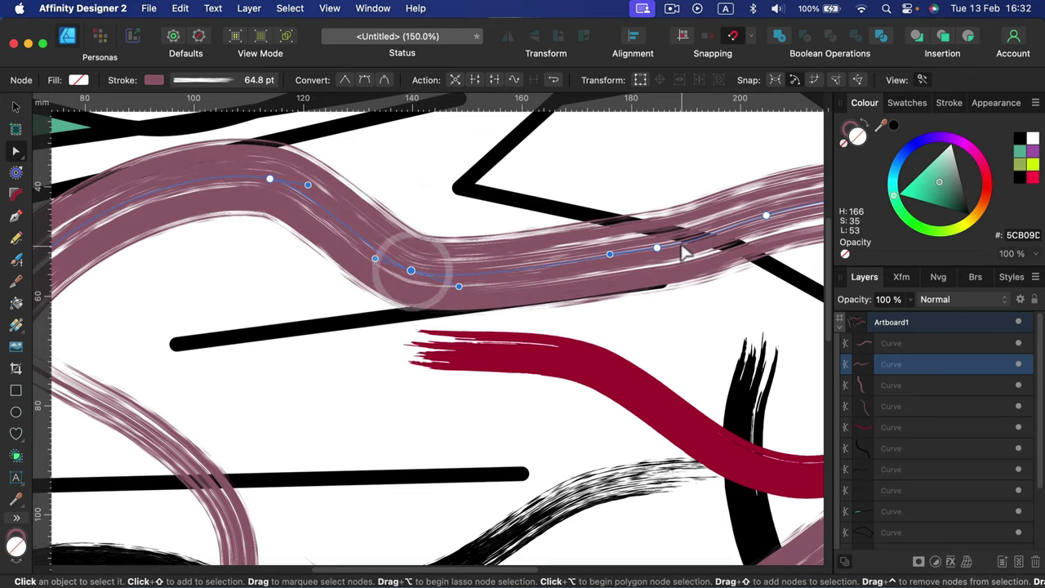
key("super+minus")
key("super+minus")
key("super+minus")
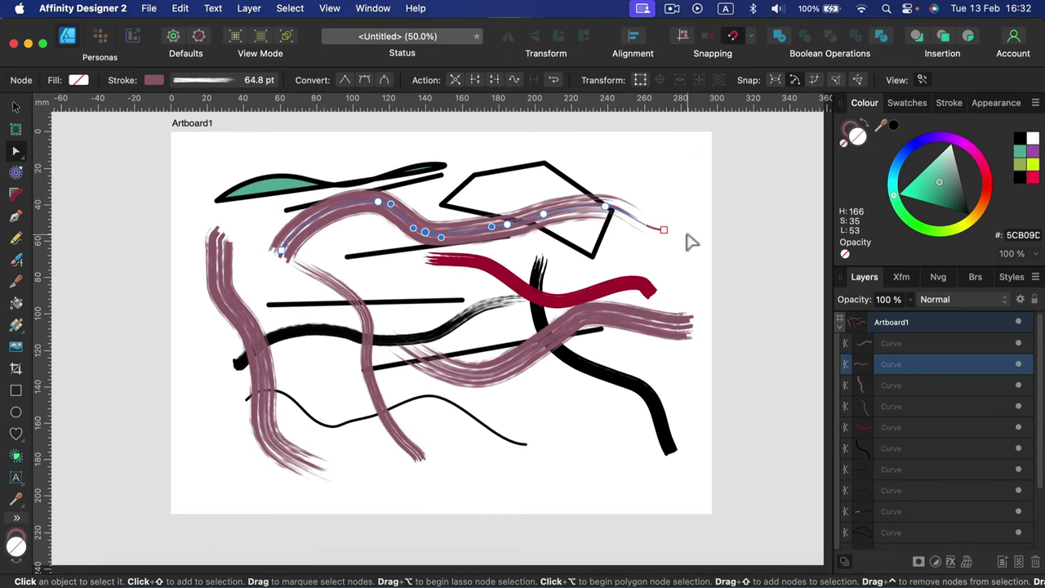
- Select all 14 curves on the artboard and delete them
scroll(495, 259, "down", 5)
left_click(16, 107)
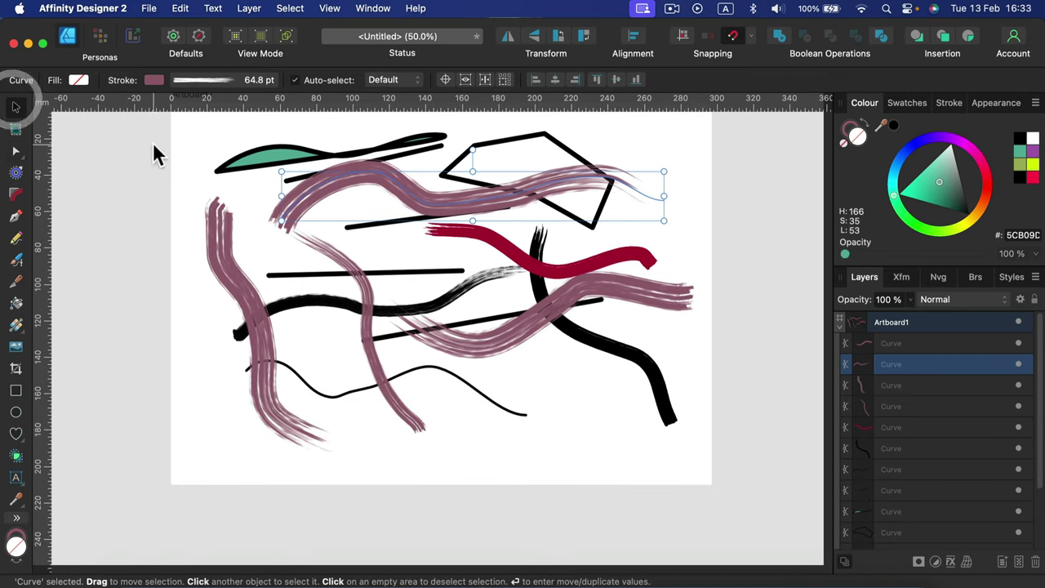
scroll(163, 147, "up", 1)
mouse_move(188, 129)
left_mouse_down()
mouse_move(534, 380)
mouse_move(758, 511)
mouse_move(732, 448)
mouse_move(732, 485)
mouse_move(266, 165)
mouse_move(439, 270)
mouse_move(707, 473)
left_mouse_up()
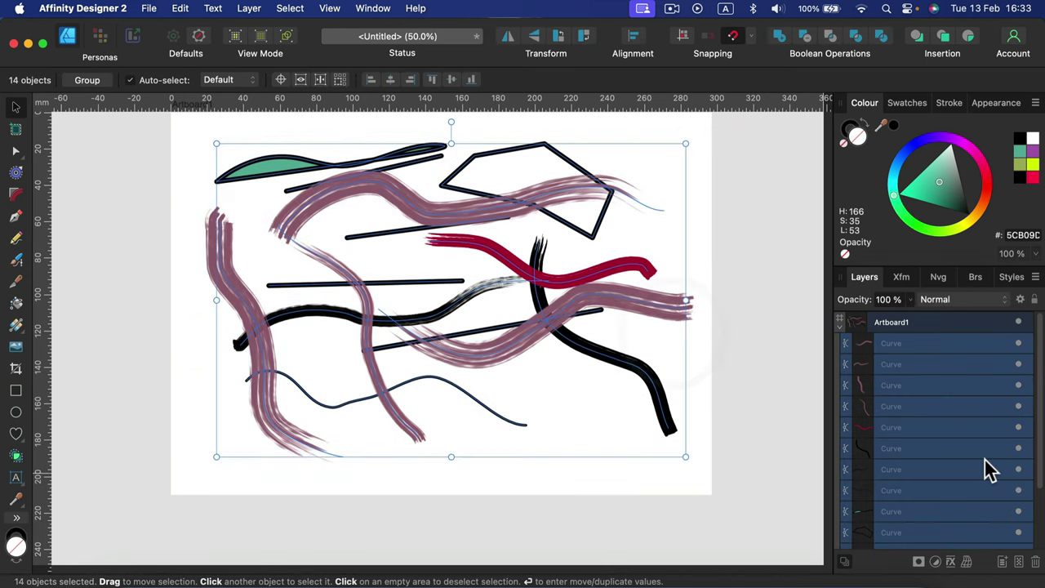
key("BackSpace")
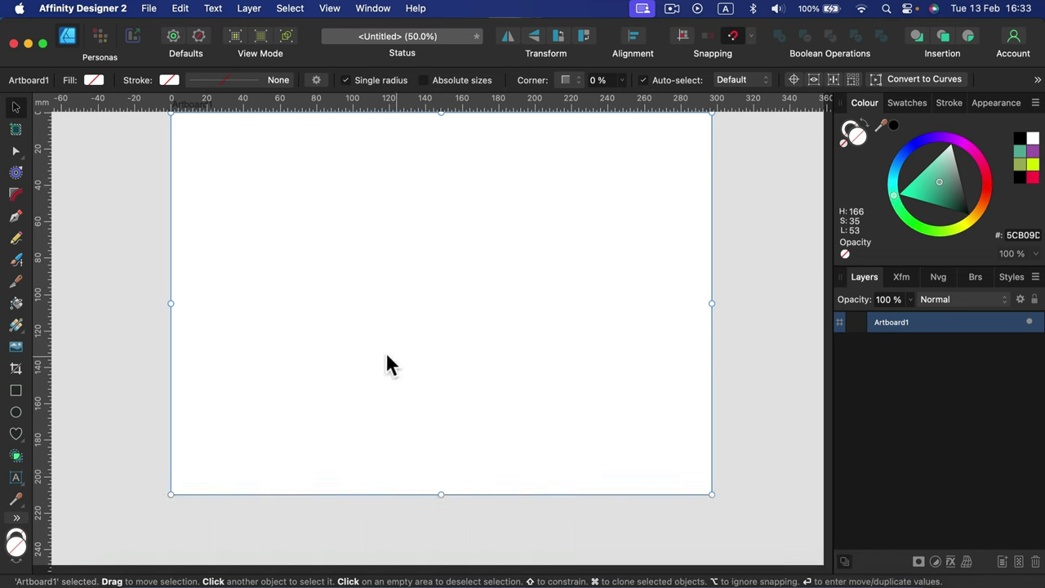
- Draw a tall ellipse about 94 mm wide and 158 mm high near the middle of the artboard
scroll(122, 287, "up", 2)
left_click(14, 283)
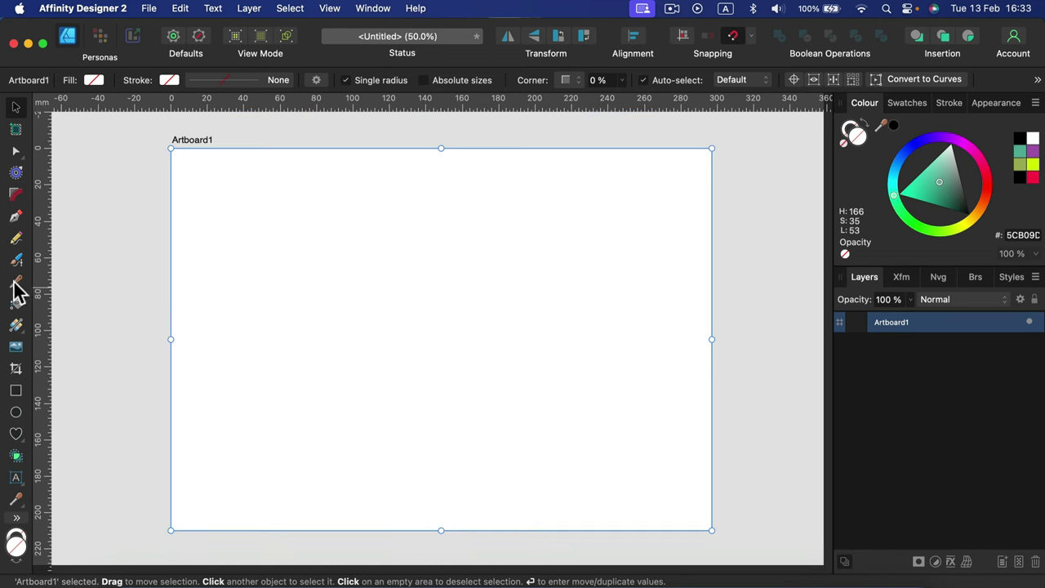
left_click(14, 282)
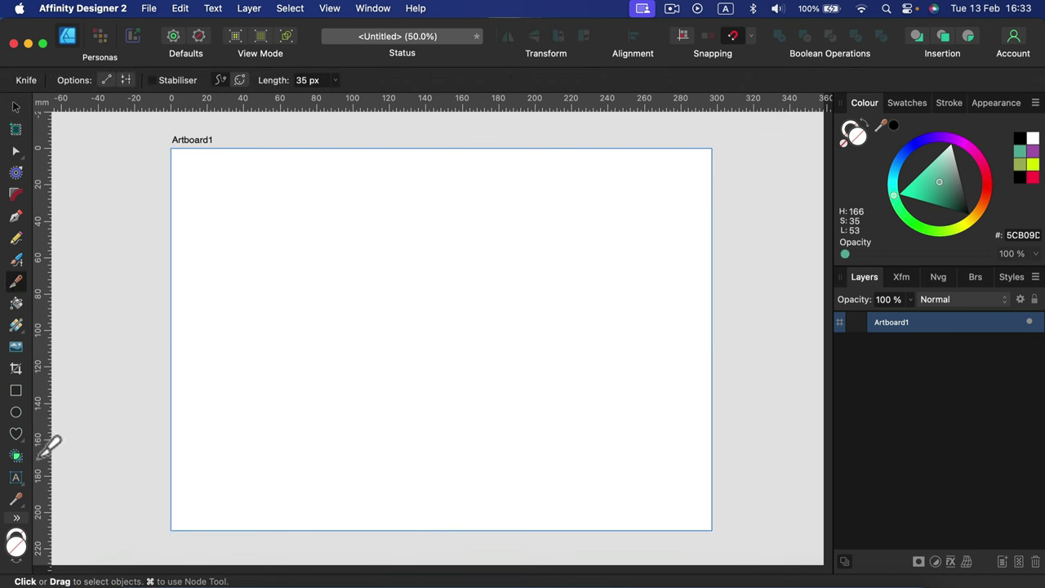
left_click(16, 412)
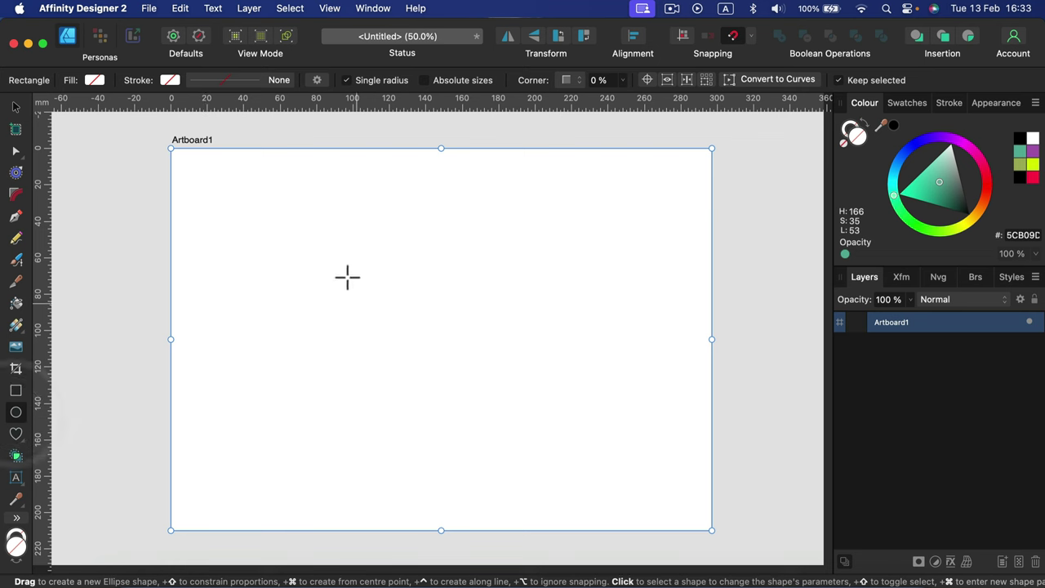
left_click_drag(369, 195, 538, 477)
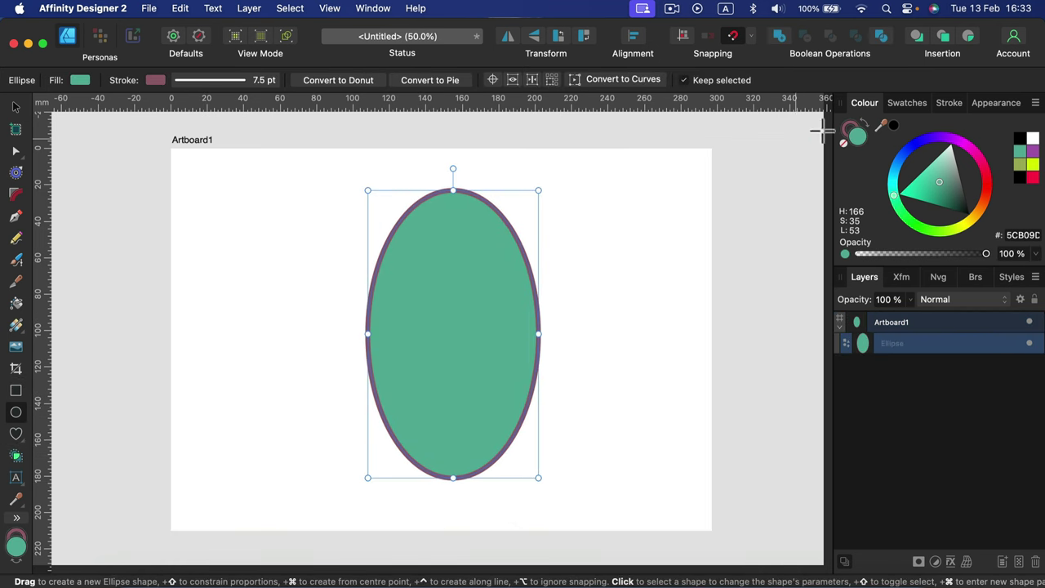
- Remove the ellipse's outline and change its fill to pale yellow FCEAA9
left_click(844, 127)
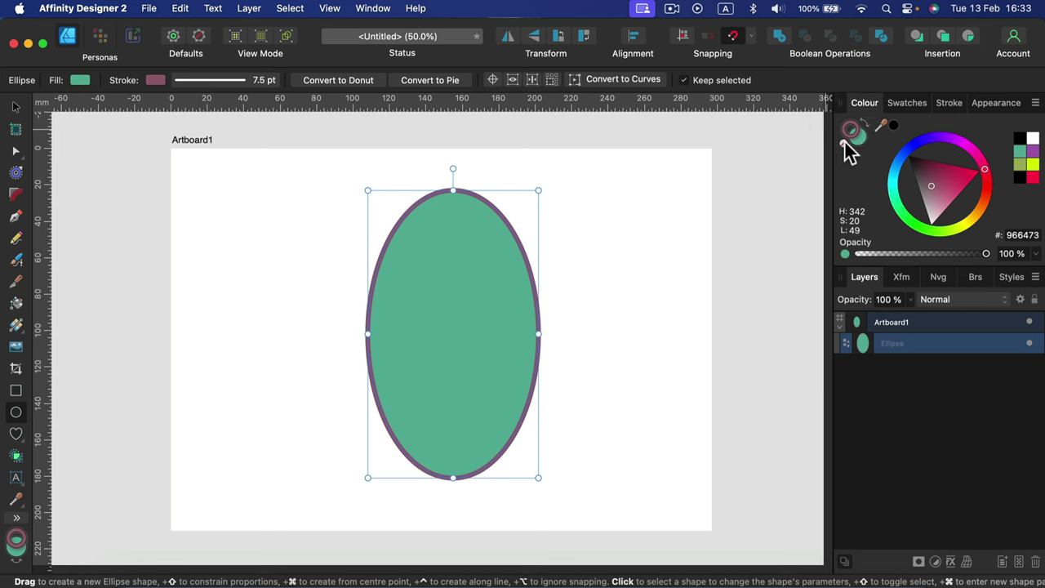
left_click(844, 143)
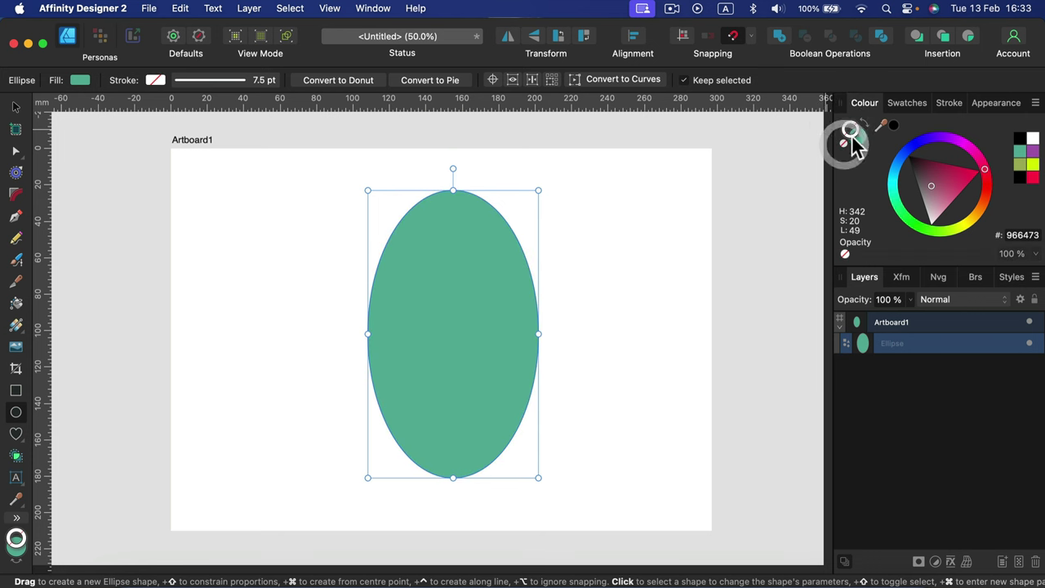
left_click(858, 136)
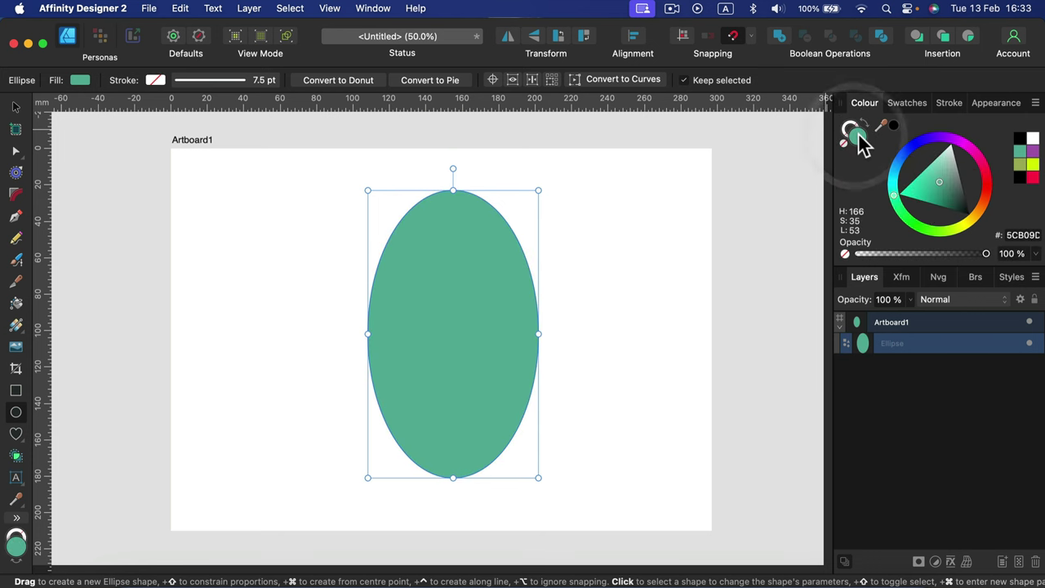
left_click(978, 231)
left_click_drag(953, 194, 923, 199)
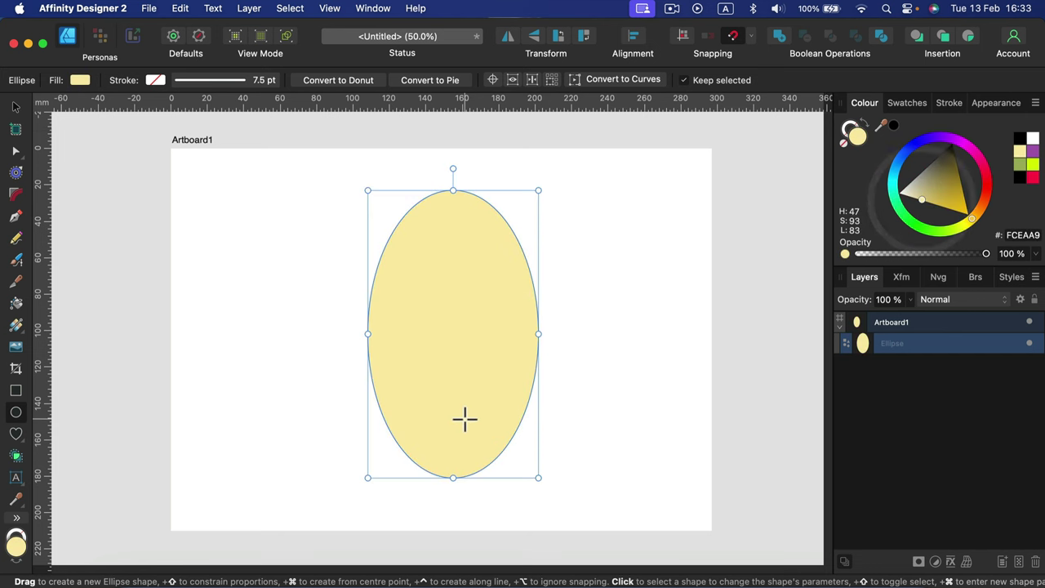
- Convert the ellipse to curves and move its two side nodes down together to form an egg shape
left_click(631, 79)
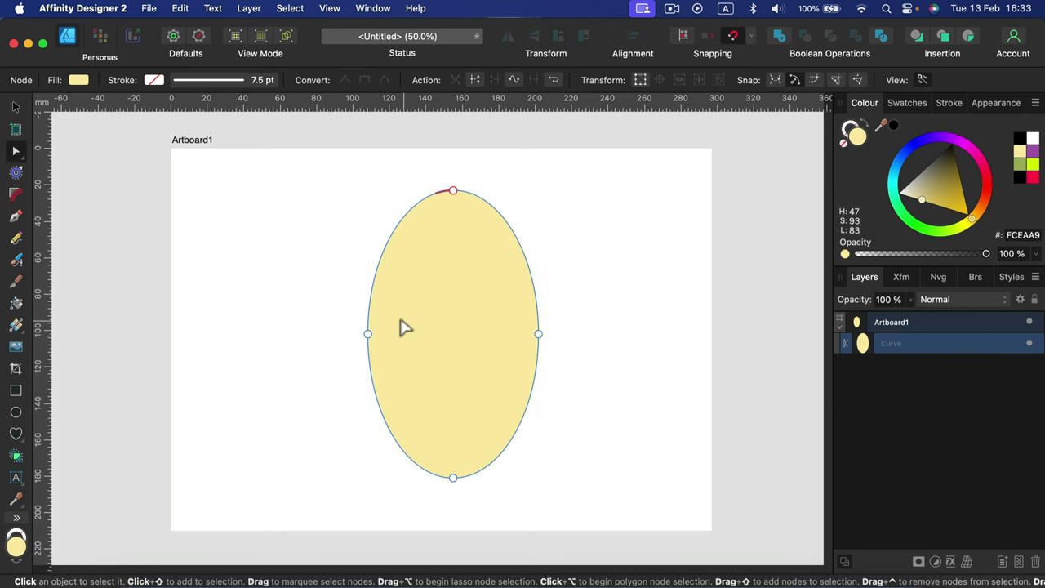
left_click_drag(332, 310, 543, 385)
- Move the egg shape slightly up and to the left so it is centred horizontally on the artboard
left_click(16, 107)
left_click(184, 179)
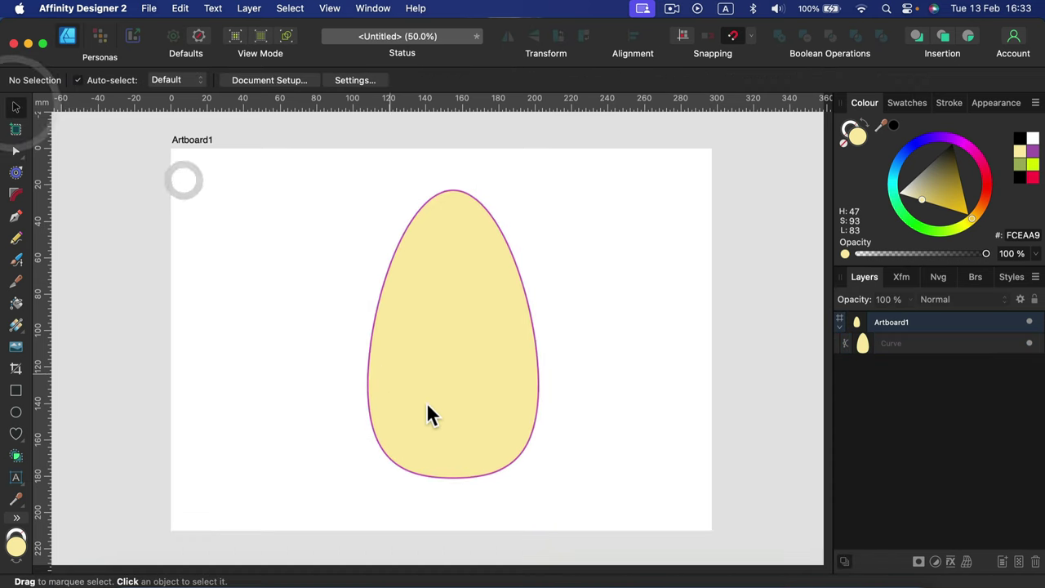
mouse_move(435, 407)
left_mouse_down()
mouse_move(424, 411)
mouse_move(432, 405)
left_mouse_up()
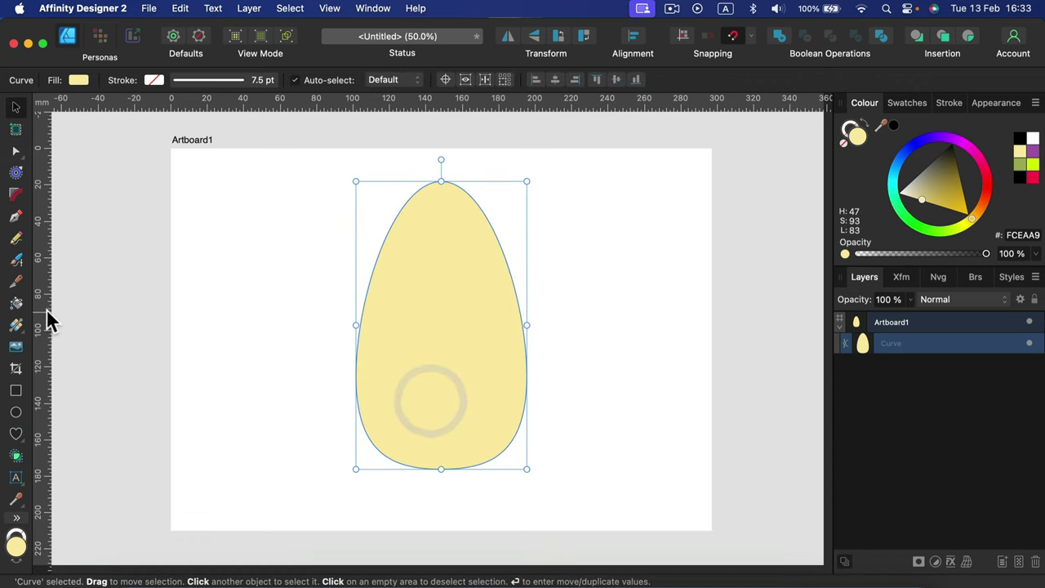
- Cut the egg in two with a freehand zigzag Knife line running across its middle, past both sides
left_click(17, 282)
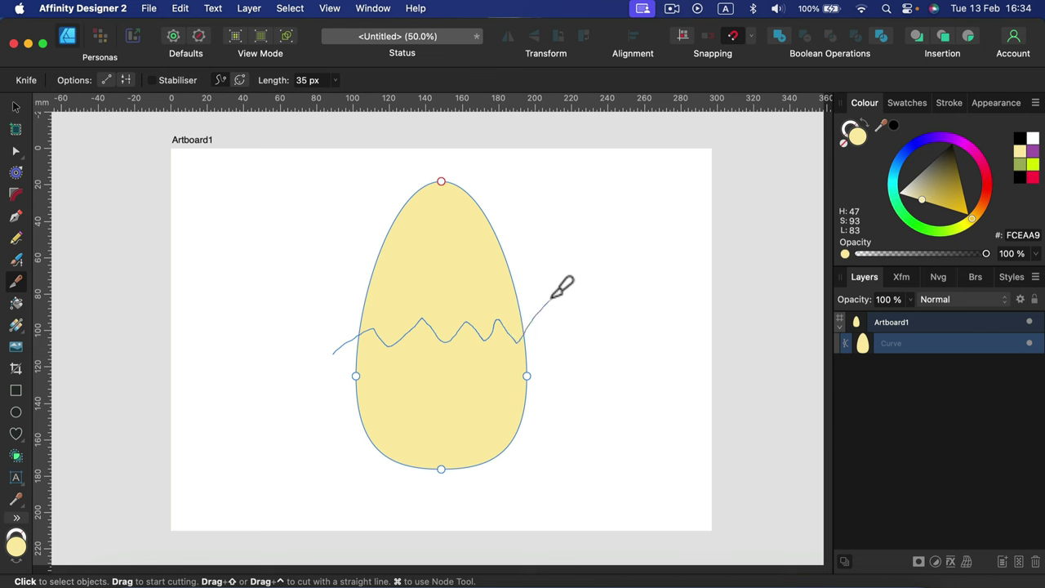
left_click_drag(553, 297, 557, 295)
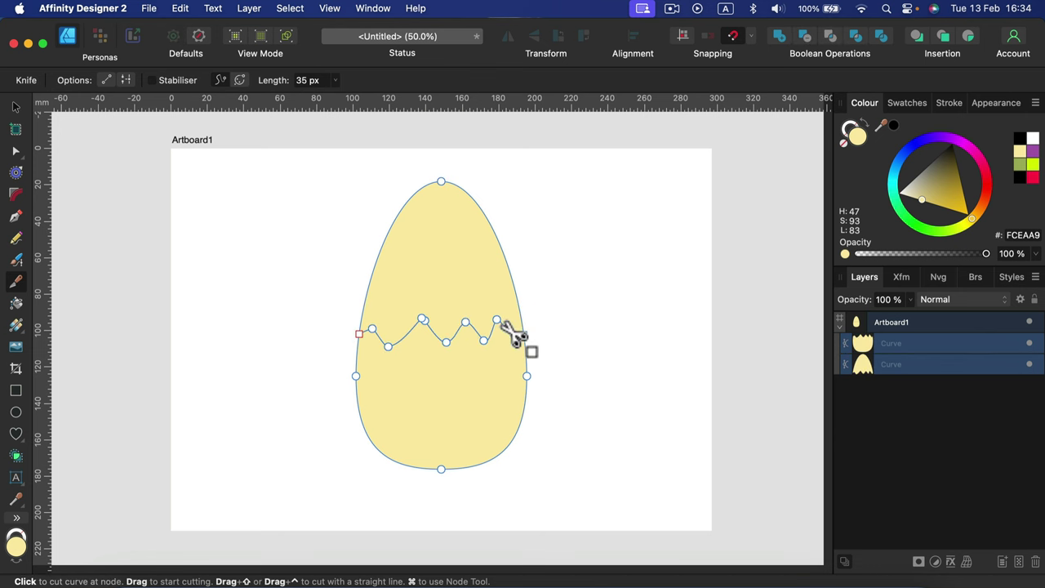
left_click(15, 108)
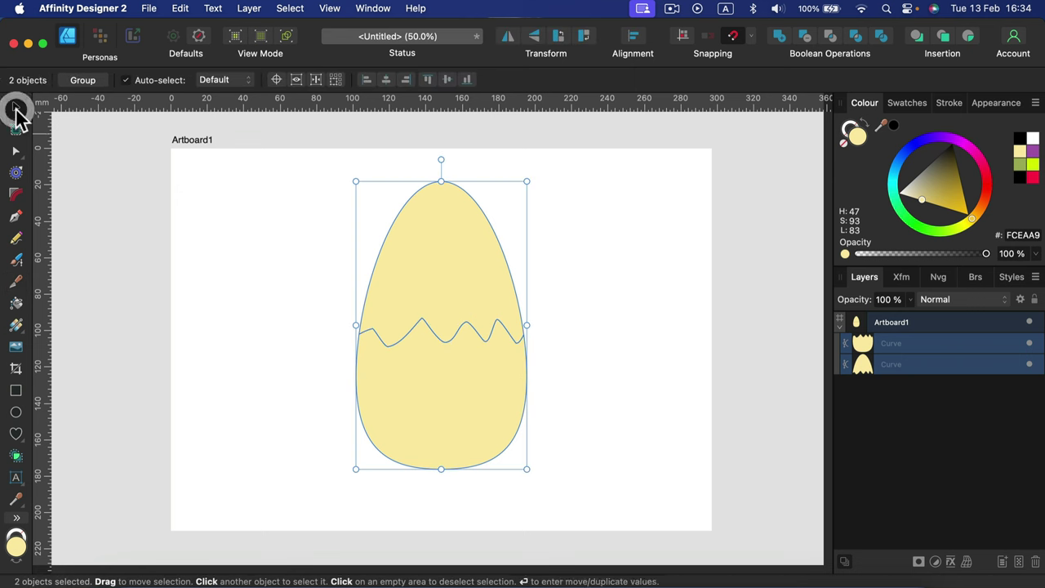
- Move the egg's upper piece up and right of the lower piece and rotate it slightly clockwise
left_click(543, 215)
left_click(461, 253)
left_click_drag(449, 284, 449, 255)
left_click_drag(443, 129, 473, 135)
left_click_drag(433, 260, 466, 256)
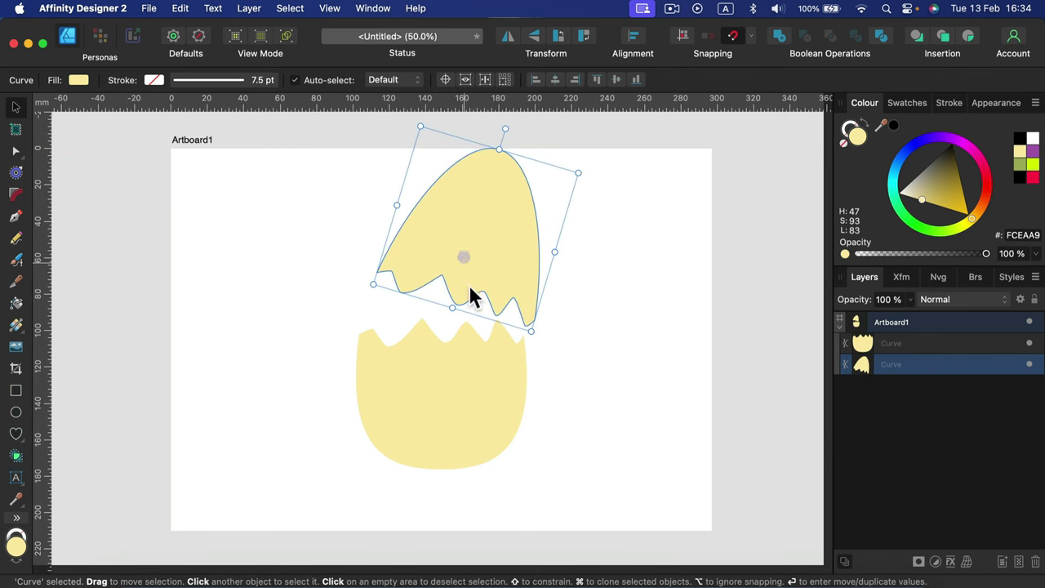
left_click(552, 389)
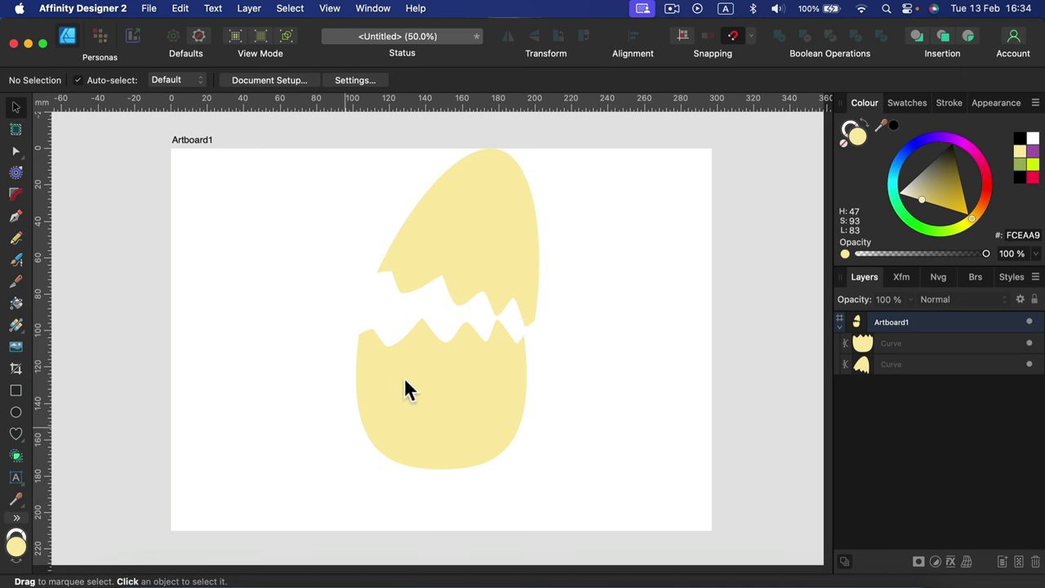
- Examine the two cut egg pieces as separate layers by selecting each one in turn
left_click(915, 343)
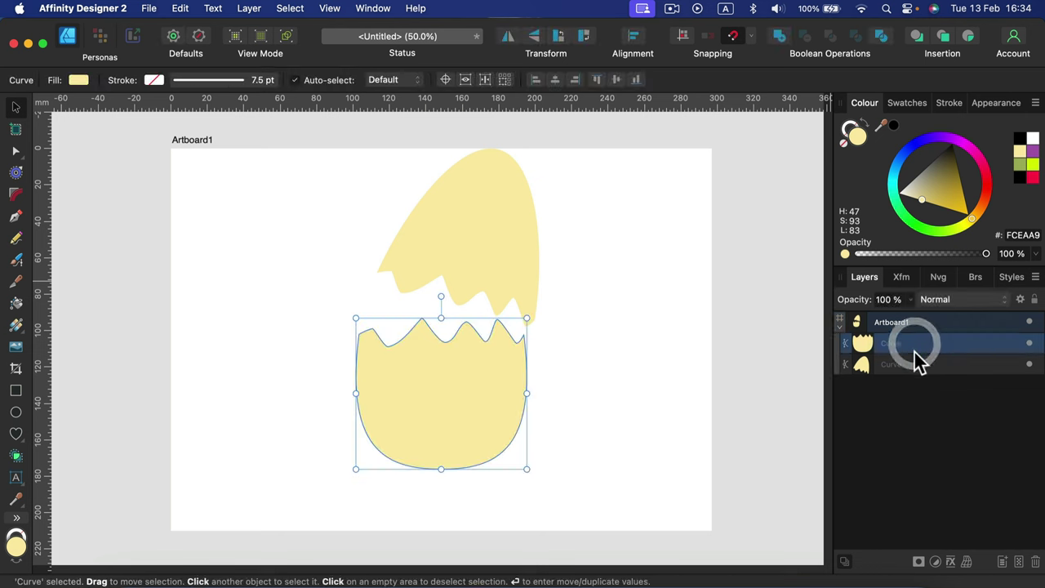
left_click(915, 364)
left_click(915, 343)
left_click(915, 364)
left_click(916, 343)
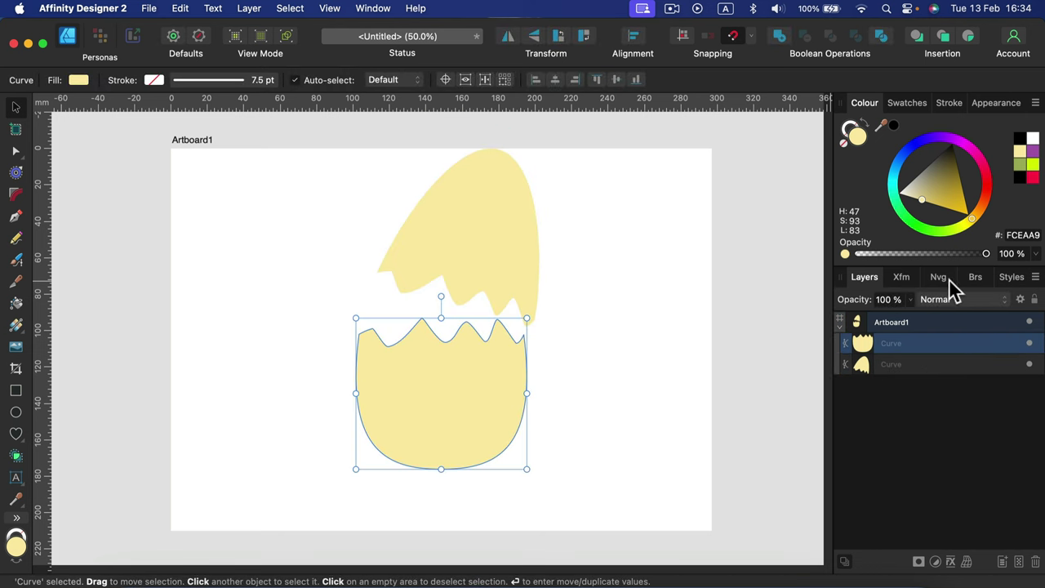
left_click(935, 364)
left_click(934, 343)
left_click(934, 364)
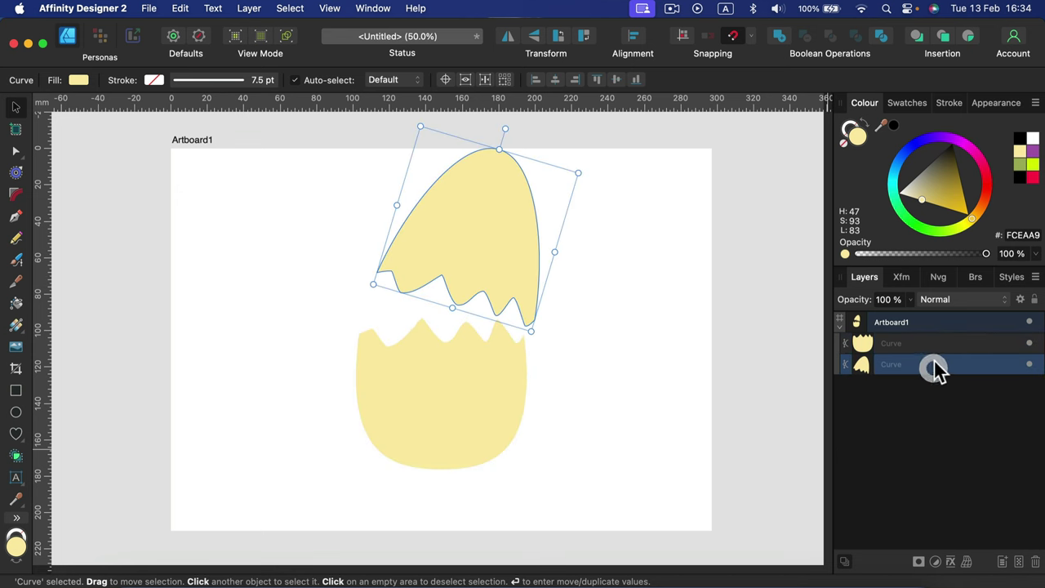
left_click(934, 346)
left_click(483, 233)
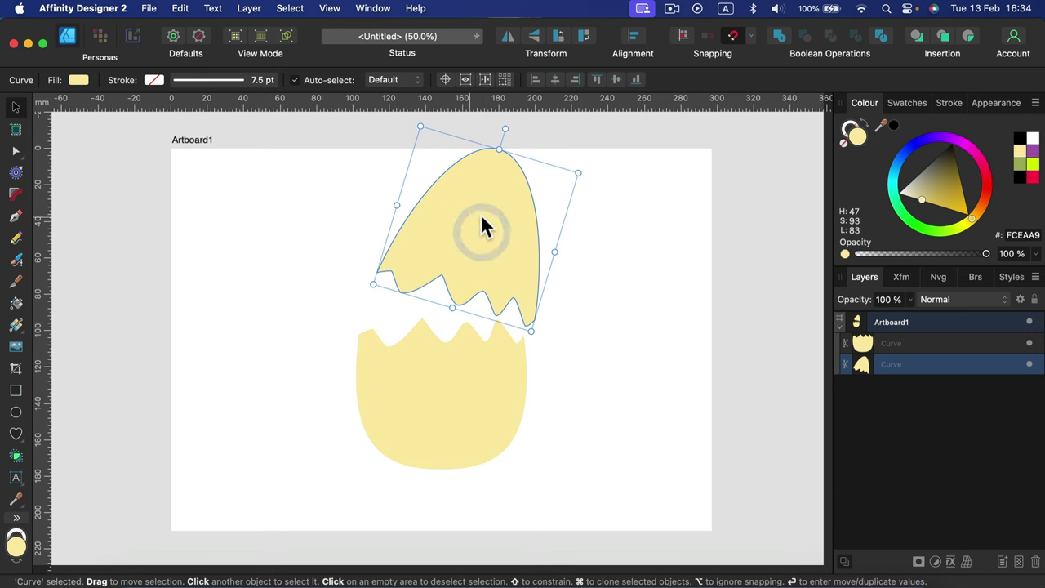
- Try filling the lower egg piece with red FF0000 using Vector Flood Fill, and undo the fill
left_click(925, 342)
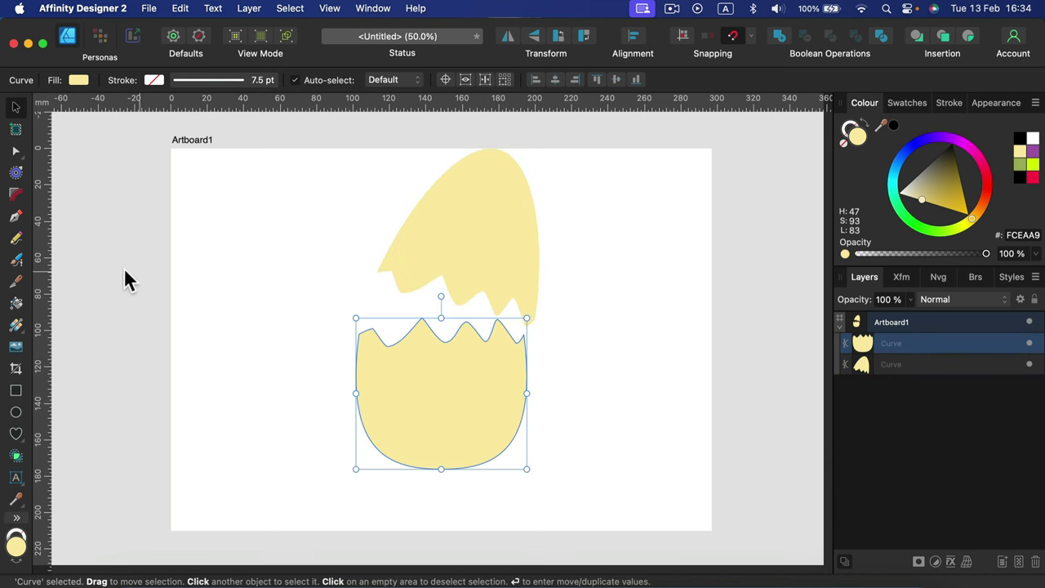
left_click(16, 305)
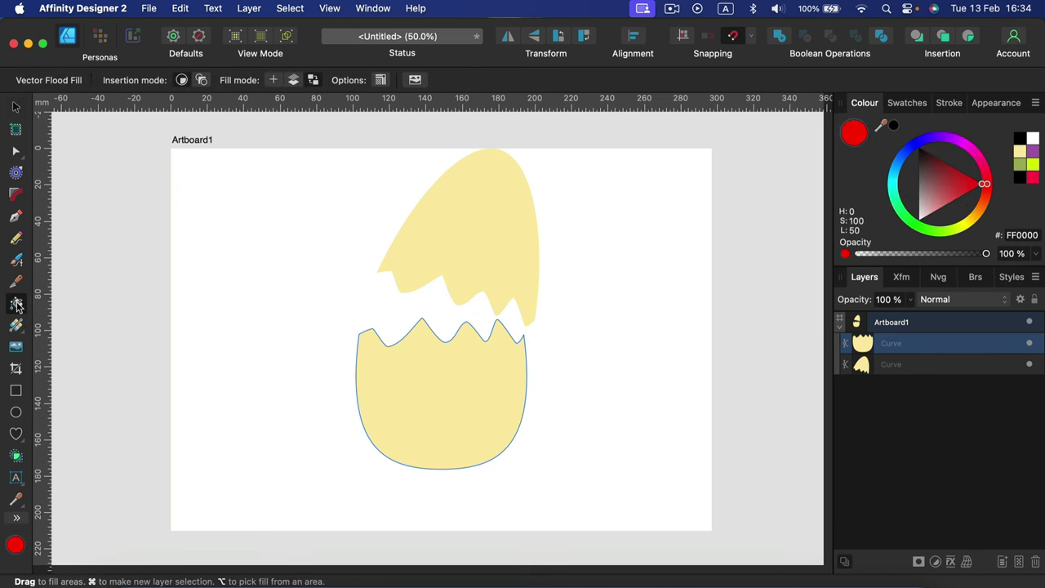
left_click(428, 395)
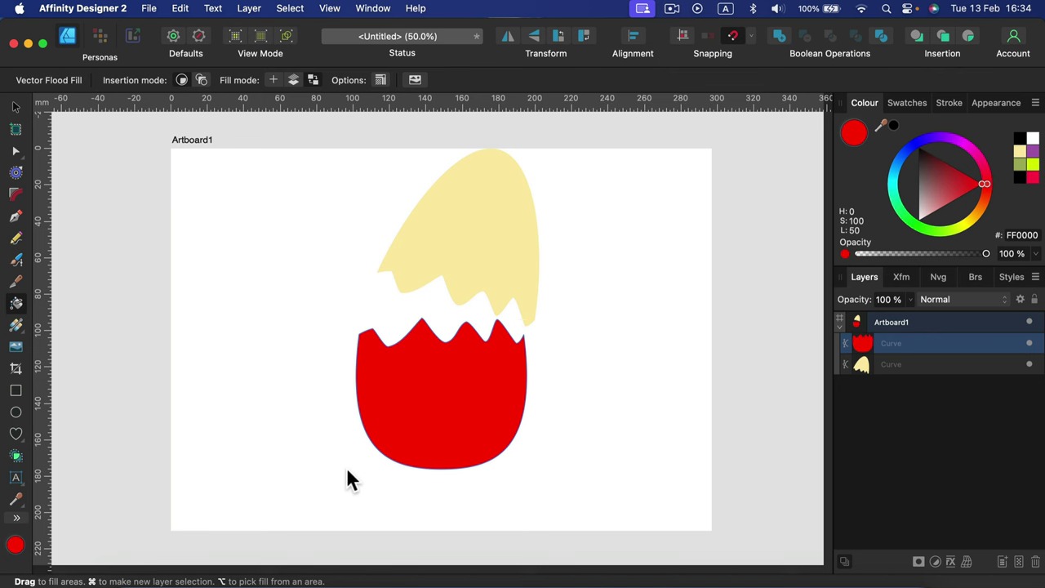
key("super+z")
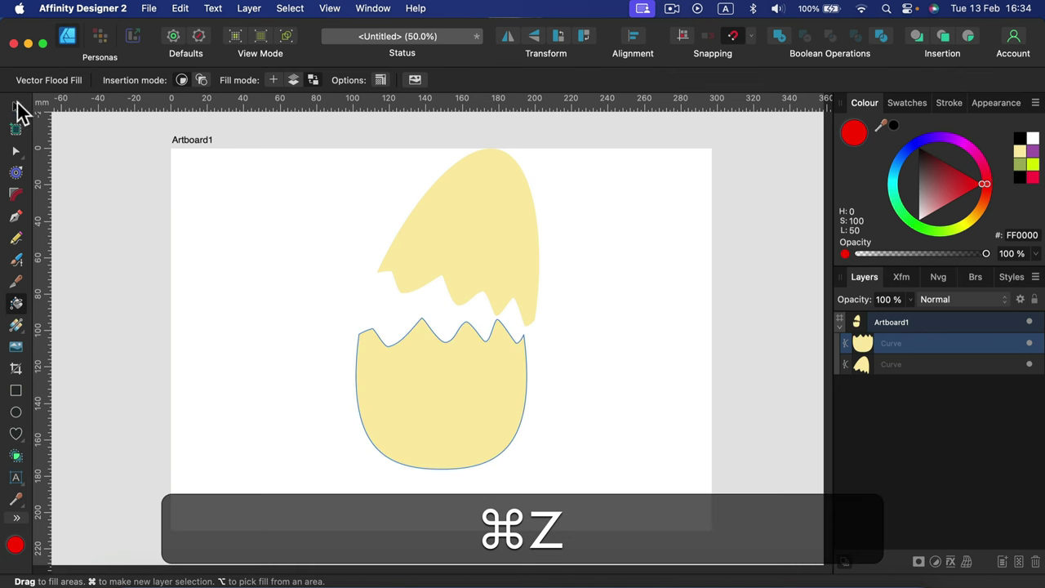
- Change the lower egg piece's fill colour to dark gold C49A00 and deselect it
left_click(15, 107)
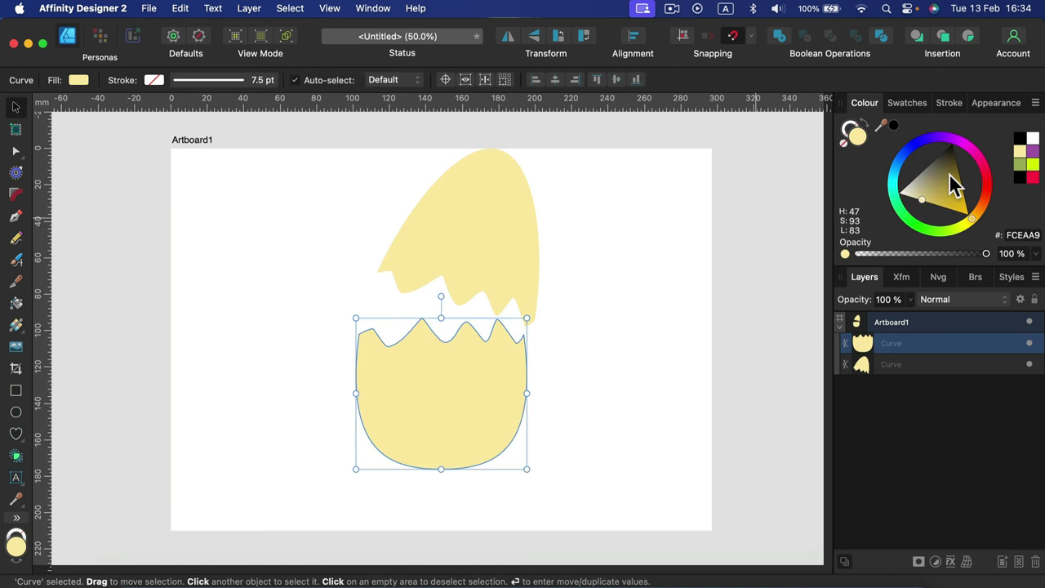
mouse_move(953, 184)
left_mouse_down()
mouse_move(984, 174)
mouse_move(944, 172)
mouse_move(978, 194)
left_mouse_up()
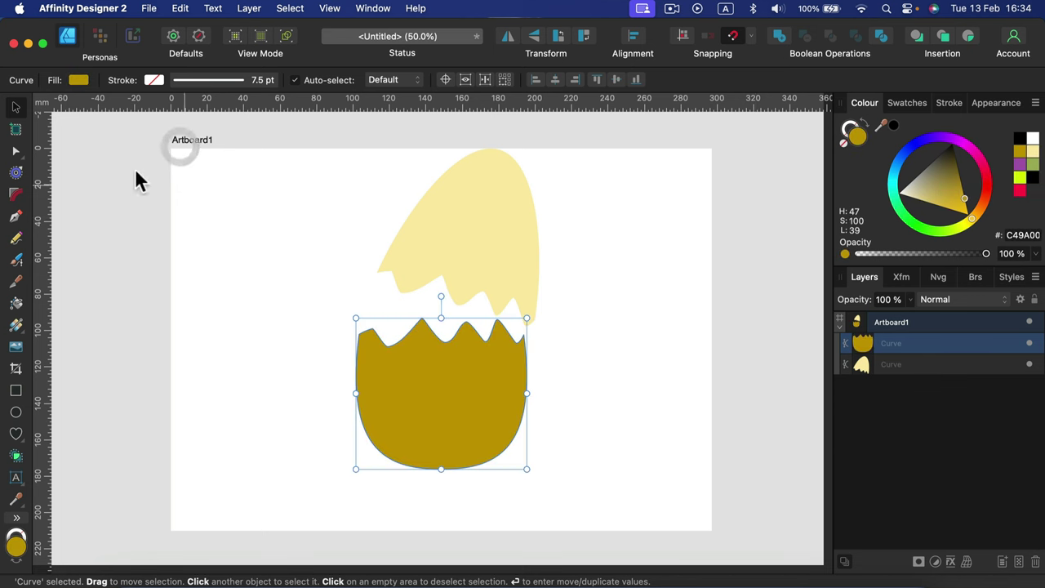
left_click(305, 436)
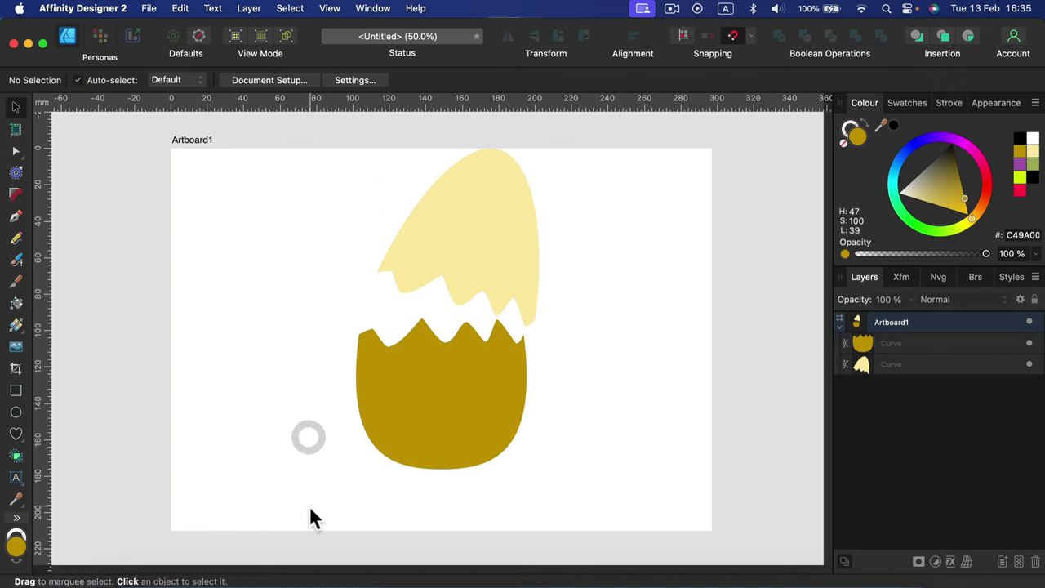
- Delete both egg pieces from the artboard
left_click_drag(309, 500, 611, 104)
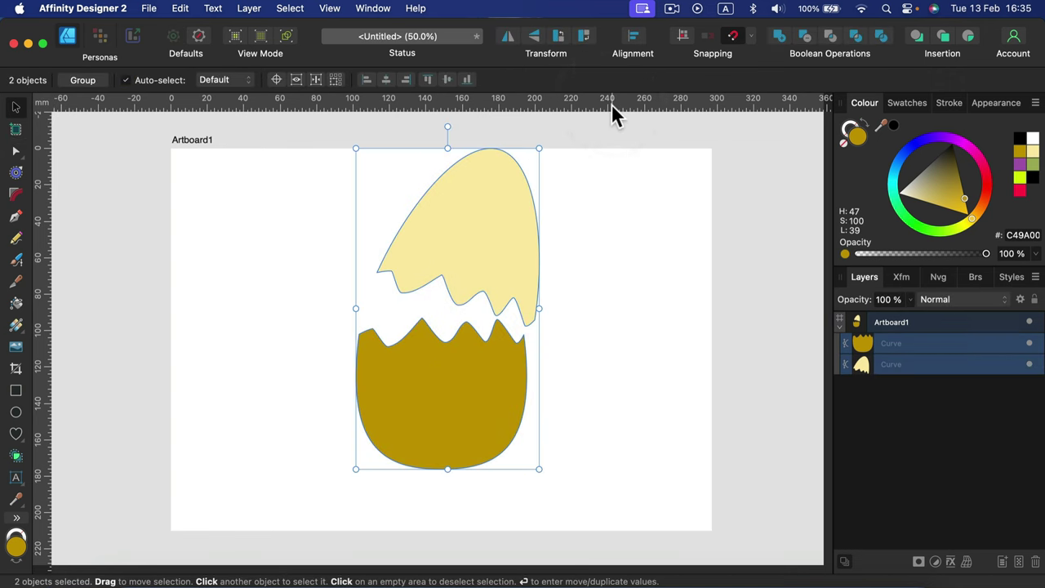
key("BackSpace")
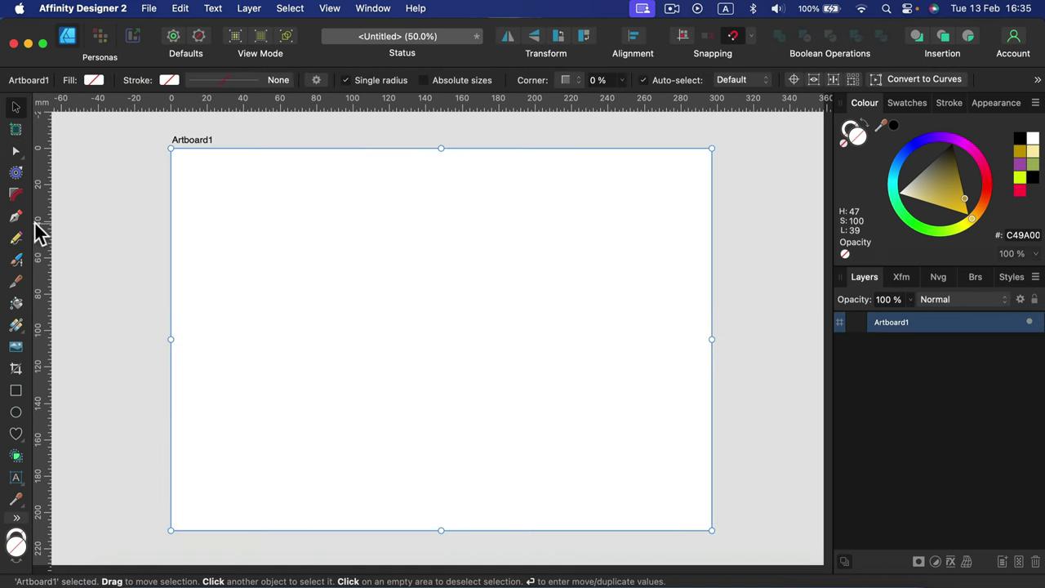
- Draw two long freehand Pencil curves across the artboard, one above the other, turning off Auto Close for the second
left_click(16, 237)
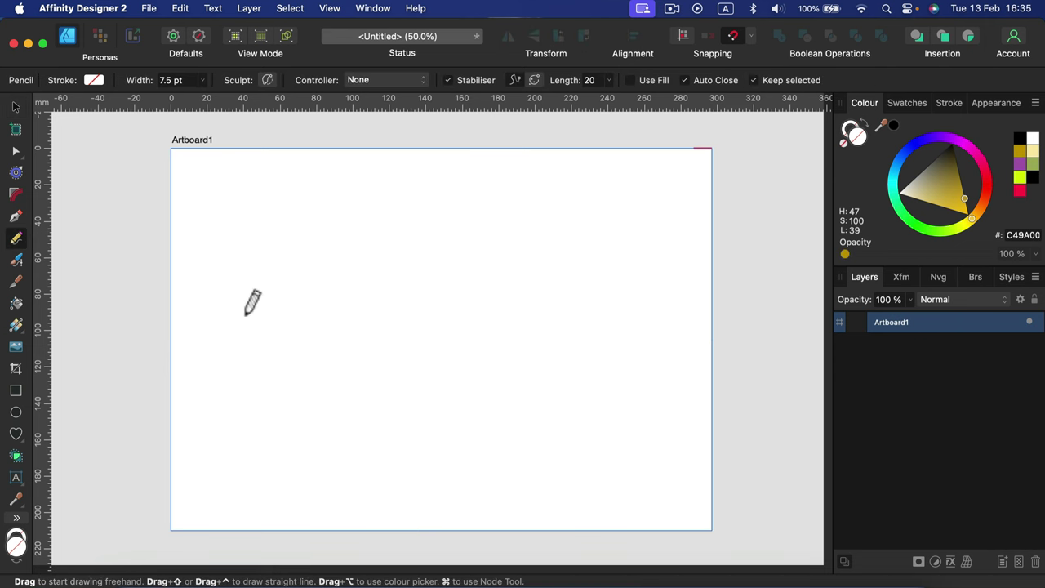
left_click_drag(480, 269, 537, 253)
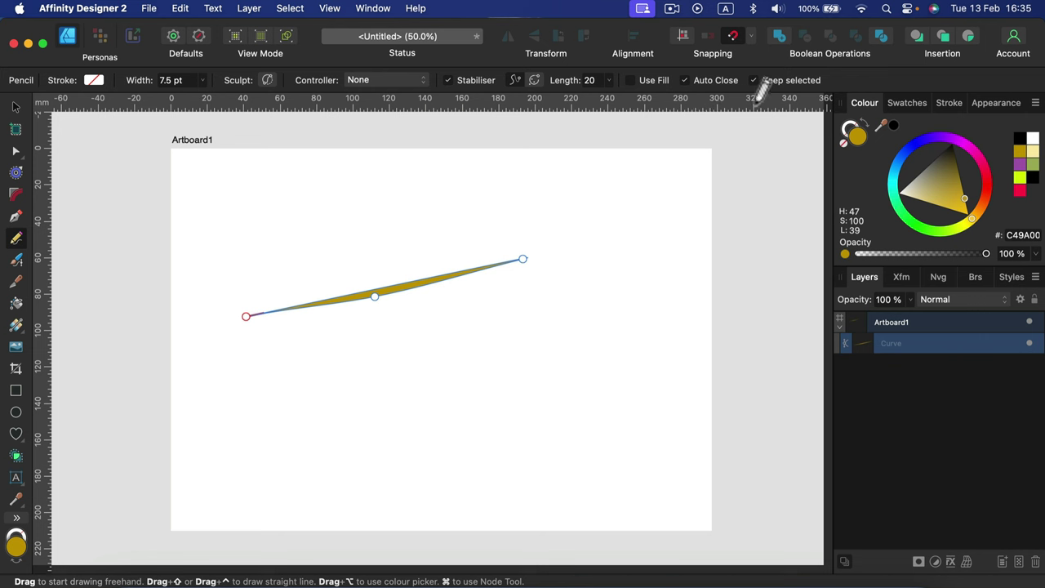
left_click(699, 82)
left_click_drag(605, 329, 301, 350)
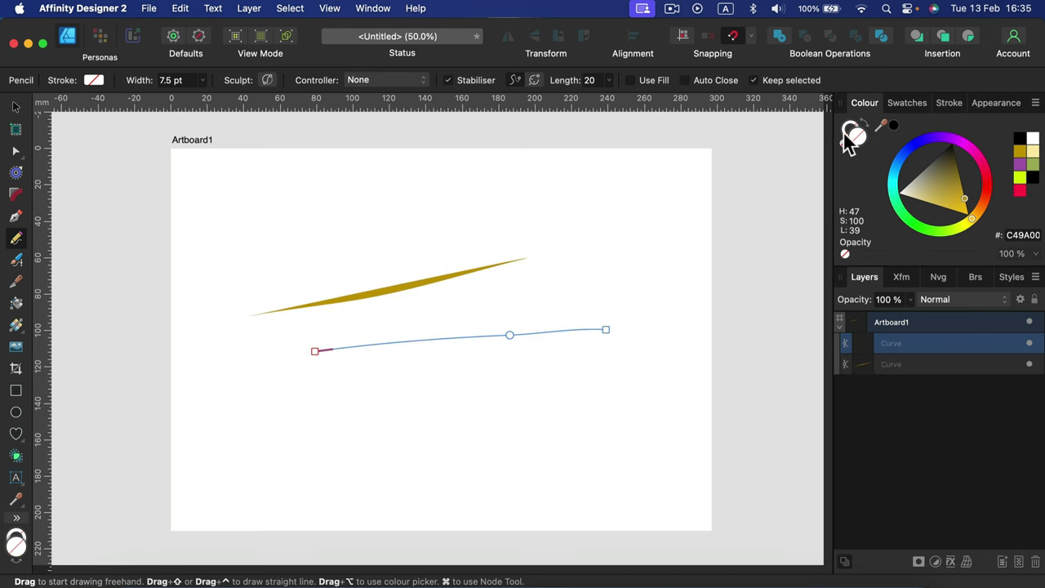
- Set the stroke width to 12 pt and draw two more Pencil curves crossing the open curve and each other to enclose a triangle
left_click(947, 104)
left_click_drag(945, 147, 926, 147)
left_click_drag(574, 308, 540, 516)
mouse_move(362, 325)
left_mouse_down()
mouse_move(608, 433)
mouse_move(610, 488)
left_mouse_up()
- Delete the gold-filled curve above the three black lines
left_click(16, 107)
left_click(413, 285)
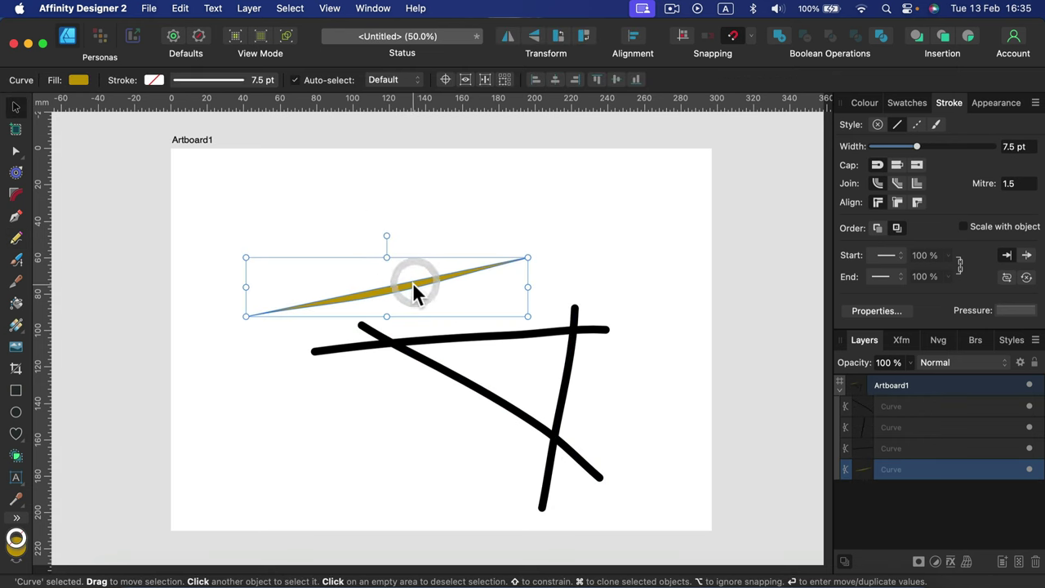
key("BackSpace")
- Move the three black curves up and left, and enlarge them together to about 233 mm wide and 172 mm high
left_click_drag(269, 226, 695, 569)
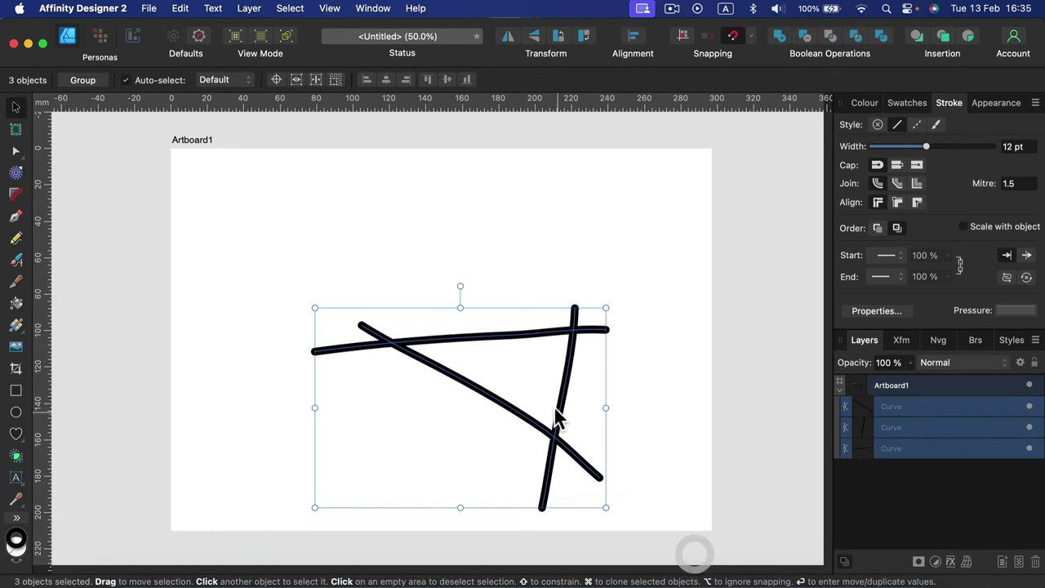
left_click_drag(555, 424, 466, 299)
left_click_drag(516, 372, 653, 490)
left_click(425, 425)
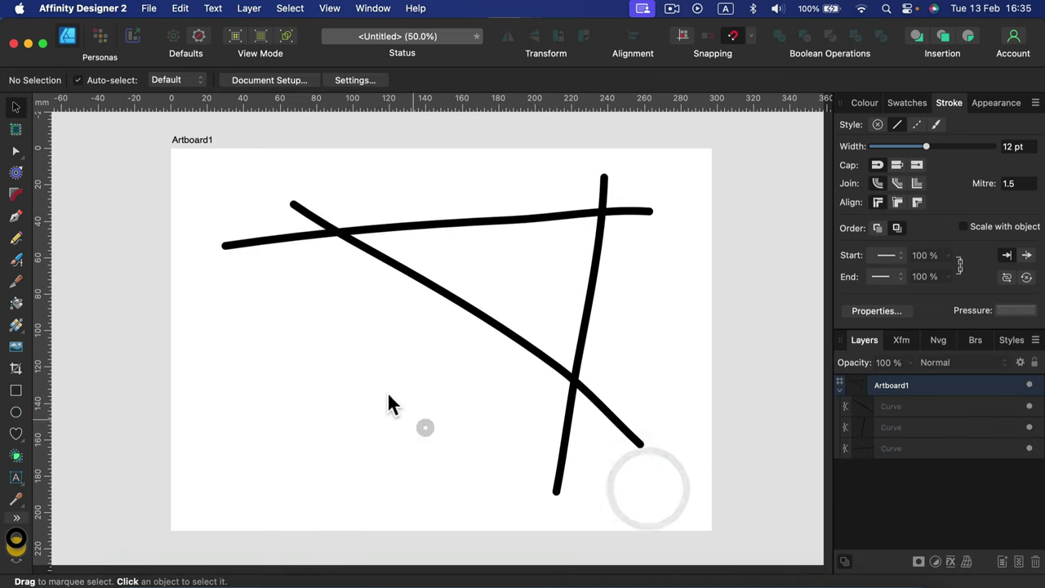
- Select all three black curves and fill the triangular area they enclose with red using Vector Flood Fill
left_click(314, 224)
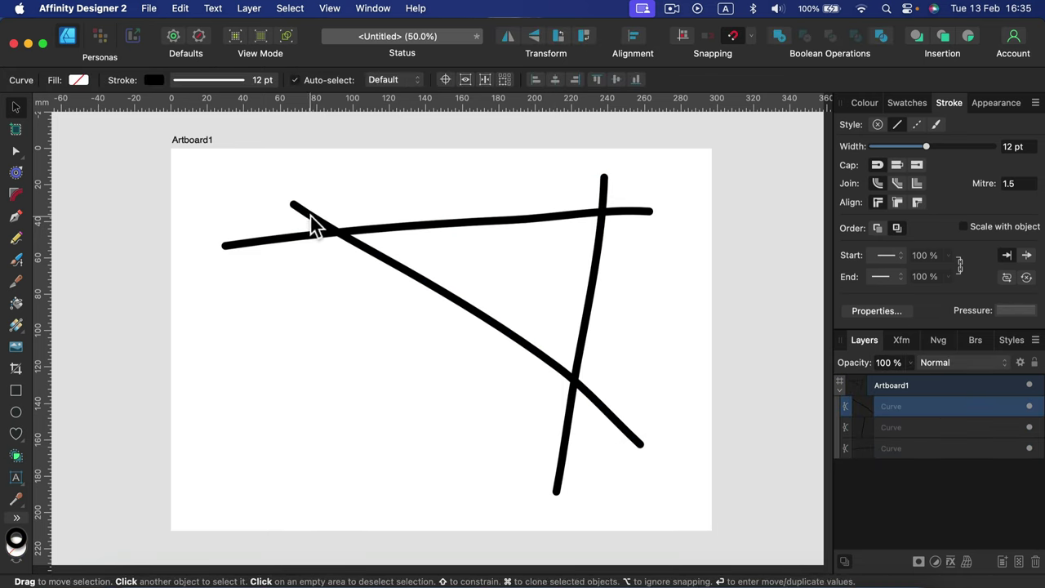
left_click(502, 221)
left_click(590, 282)
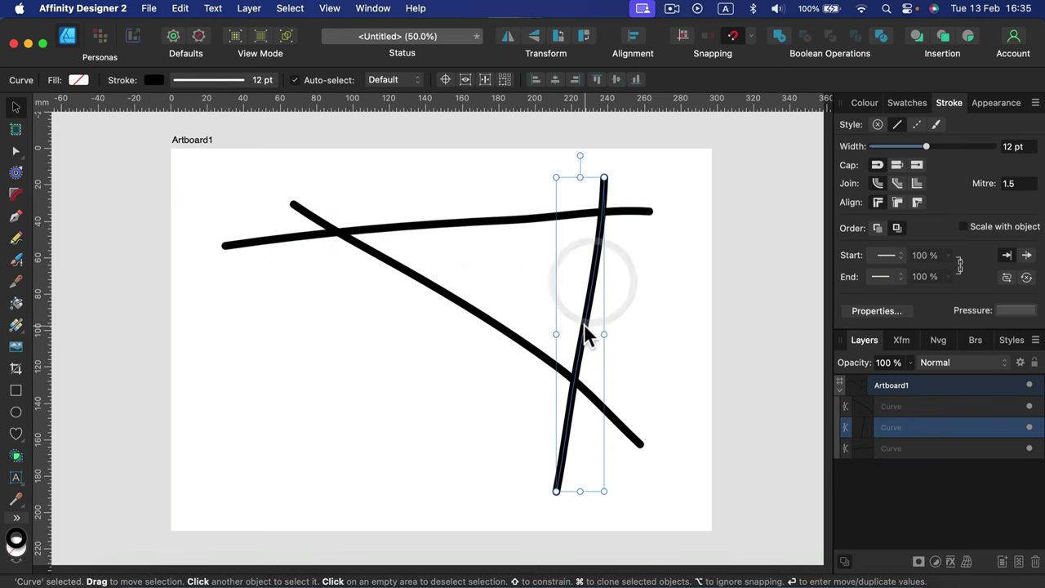
left_click(685, 239)
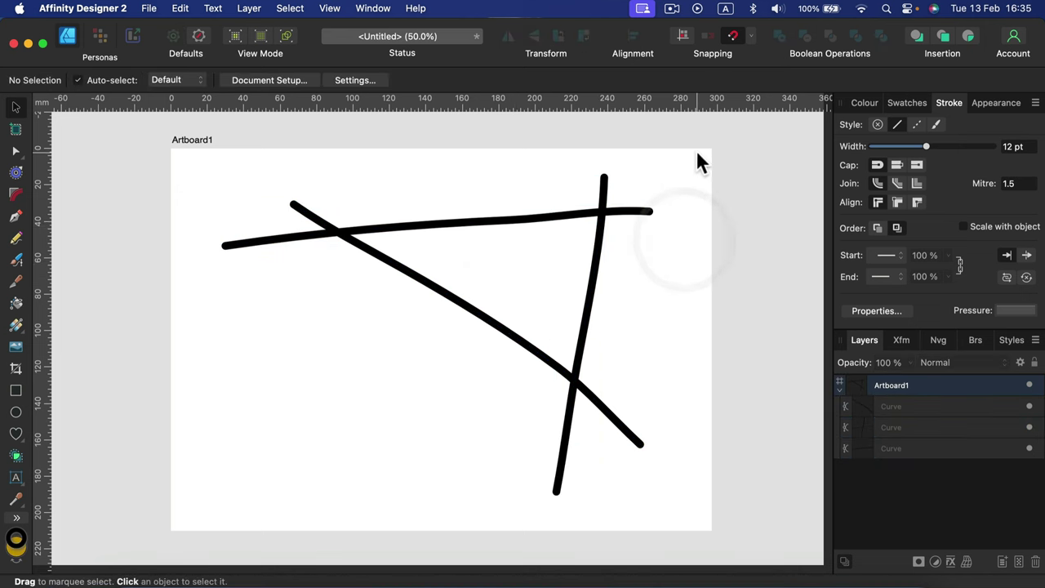
left_click_drag(697, 152, 181, 565)
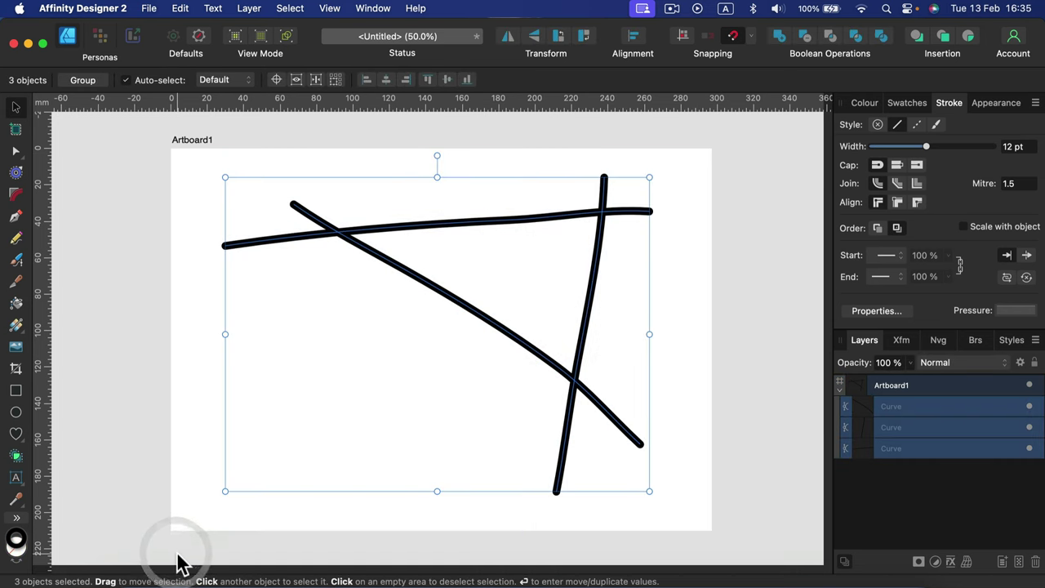
left_click(17, 305)
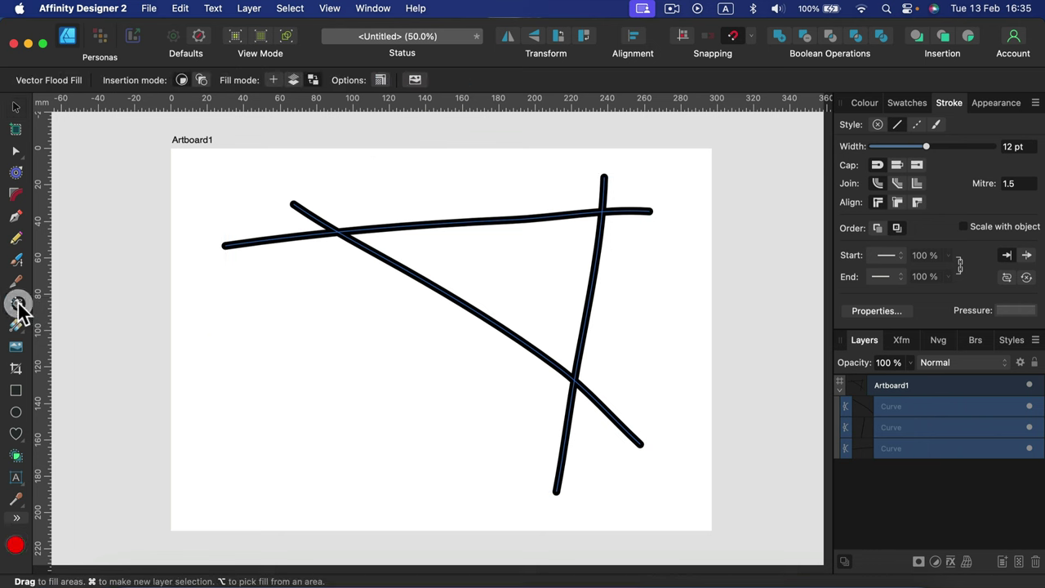
left_click(513, 250)
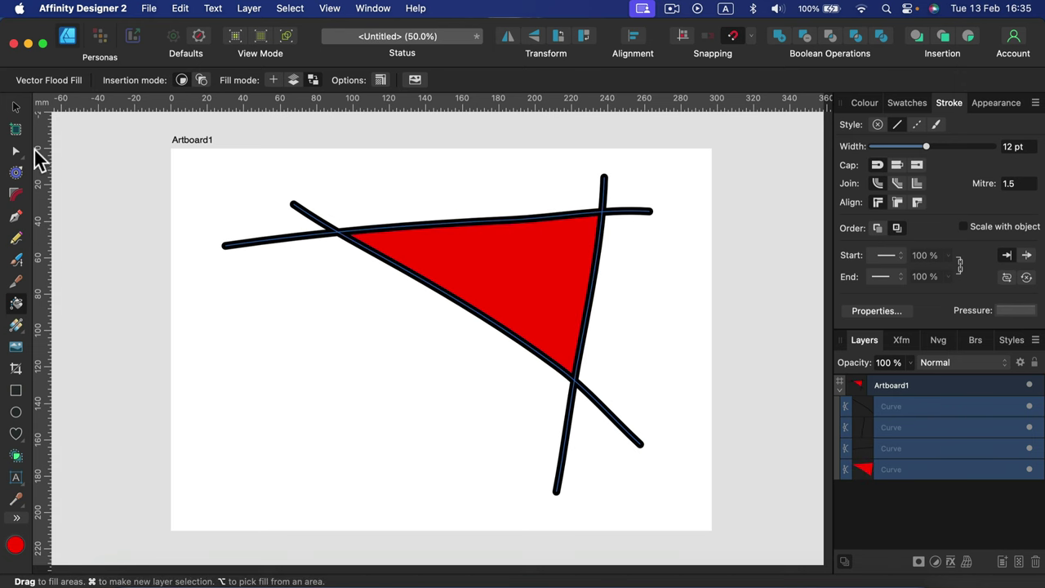
- Select the red filled shape, try dragging its upper-edge node downwards with the Node Tool, and undo the change
left_click(16, 107)
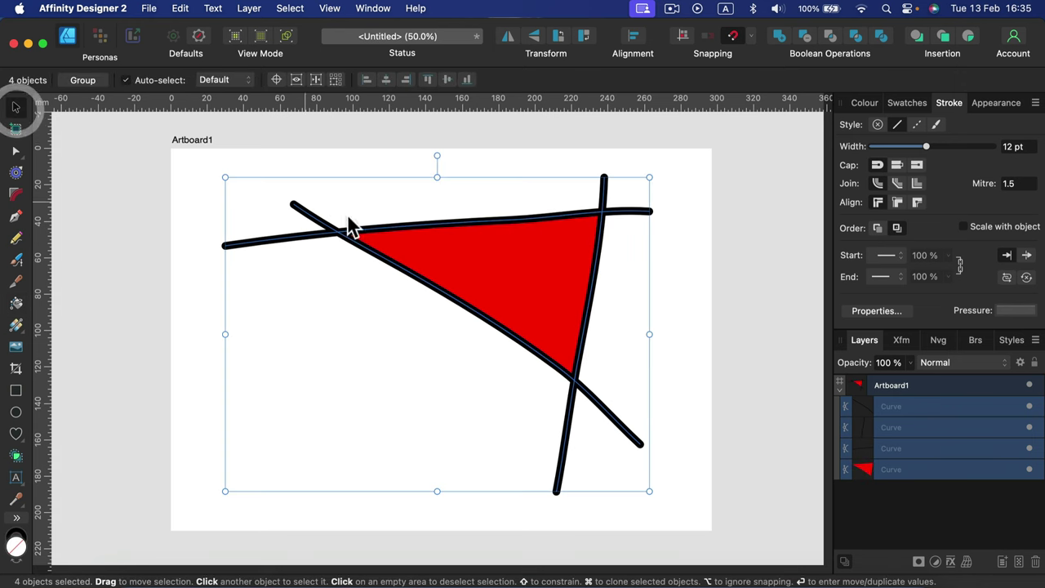
left_click(681, 175)
left_click(919, 471)
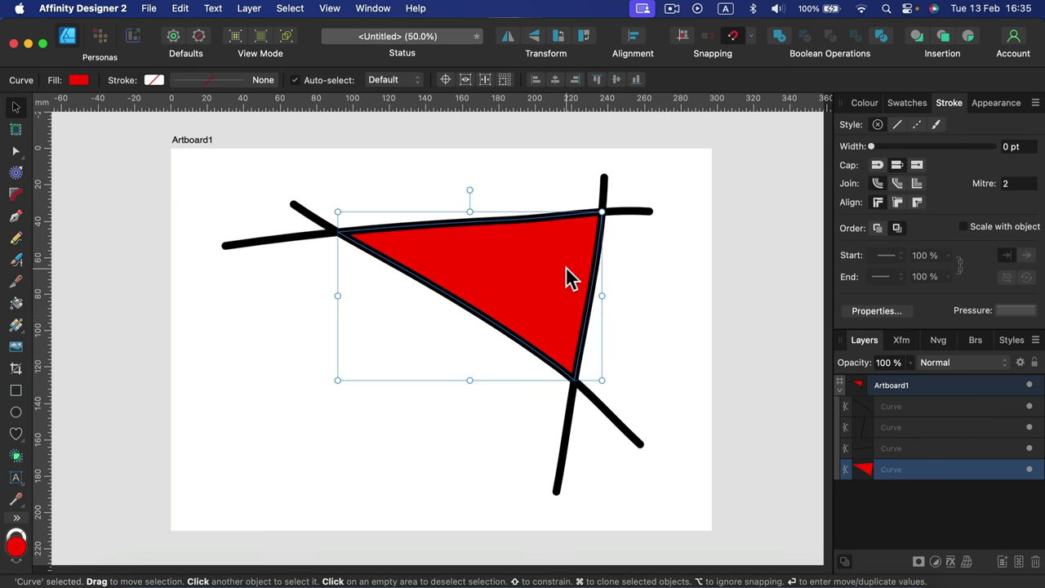
left_click(15, 151)
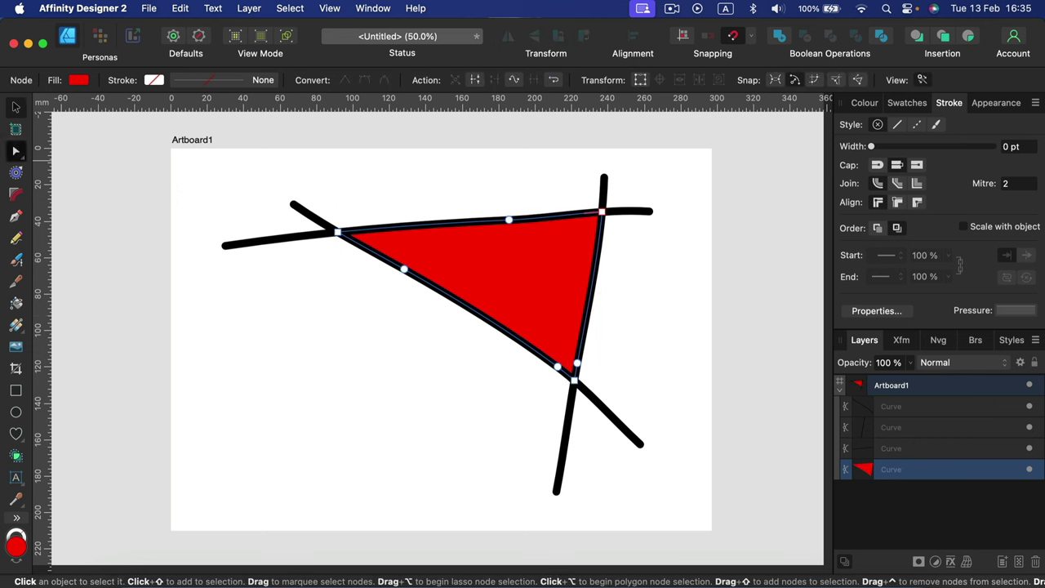
left_click_drag(513, 224, 506, 267)
key("super+z")
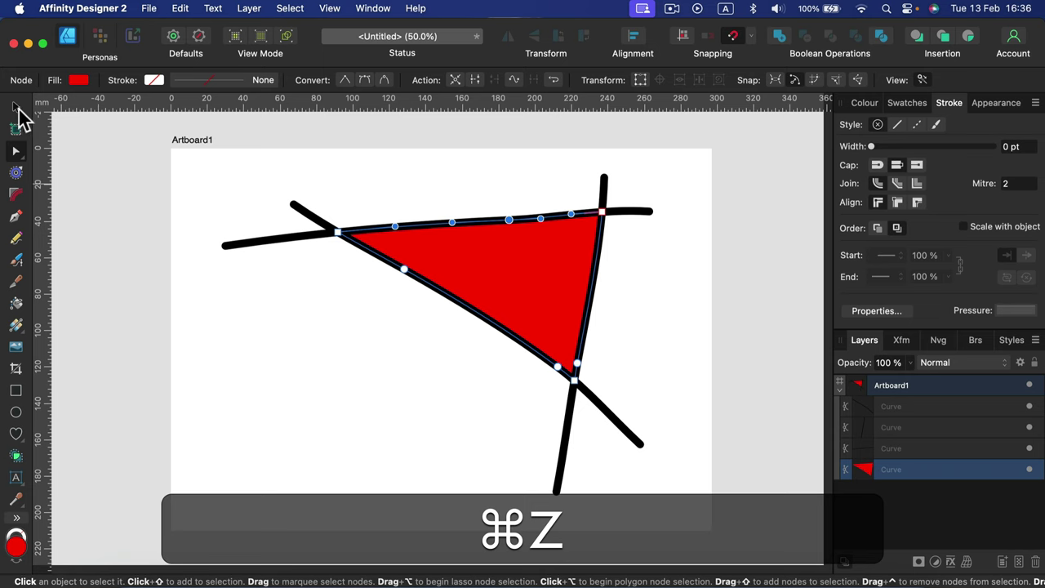
- Delete the red shape and all three black curves to clear the artboard
left_click(16, 107)
left_click_drag(194, 163, 724, 527)
key("BackSpace")
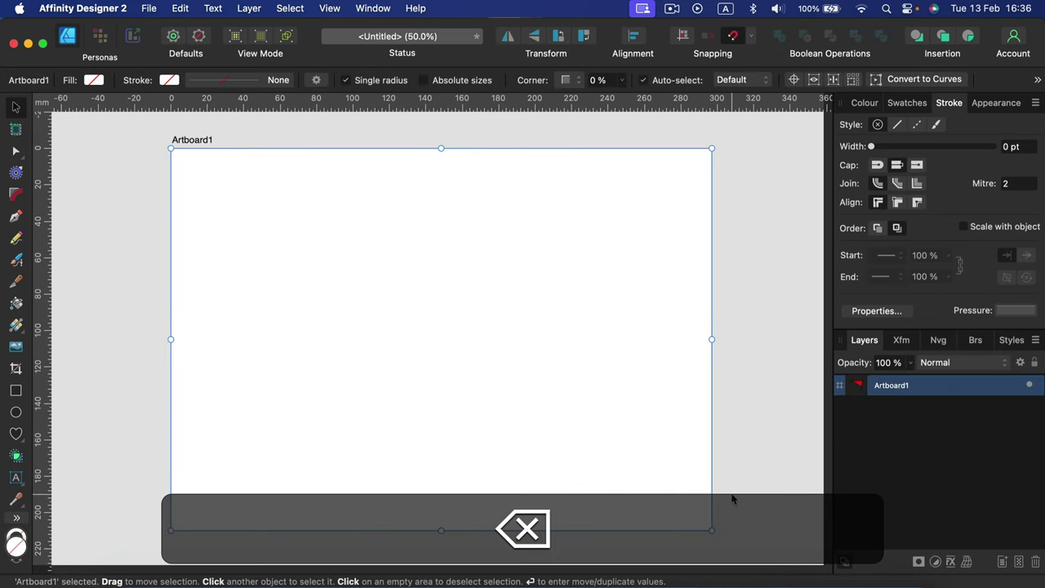
- Draw an ellipse about 142 mm wide and 118 mm high, and place an overlapping copy to its lower right
left_click(15, 413)
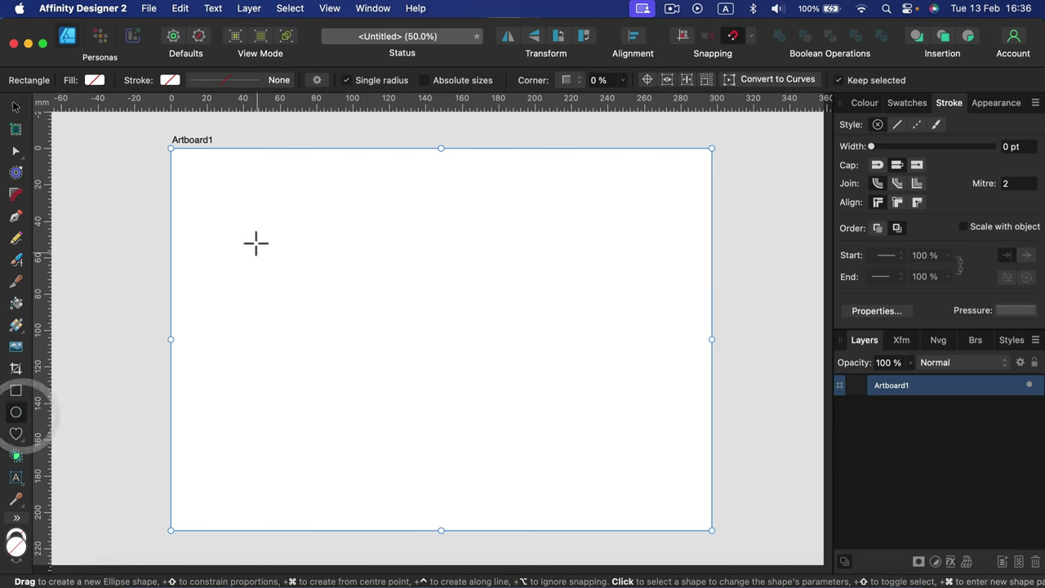
left_click_drag(258, 208, 516, 423)
left_click(15, 107)
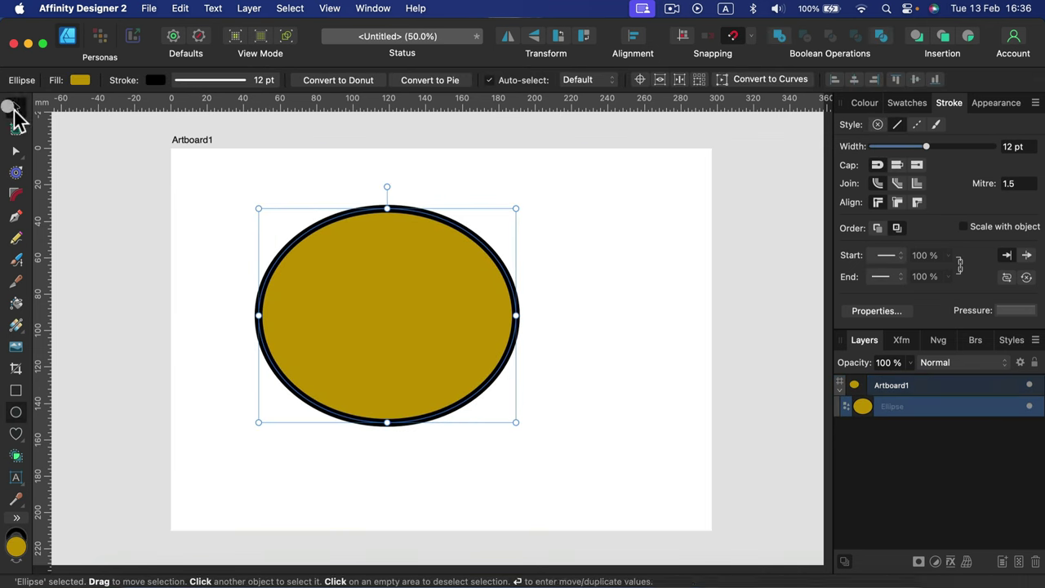
left_click_drag(389, 299, 534, 363)
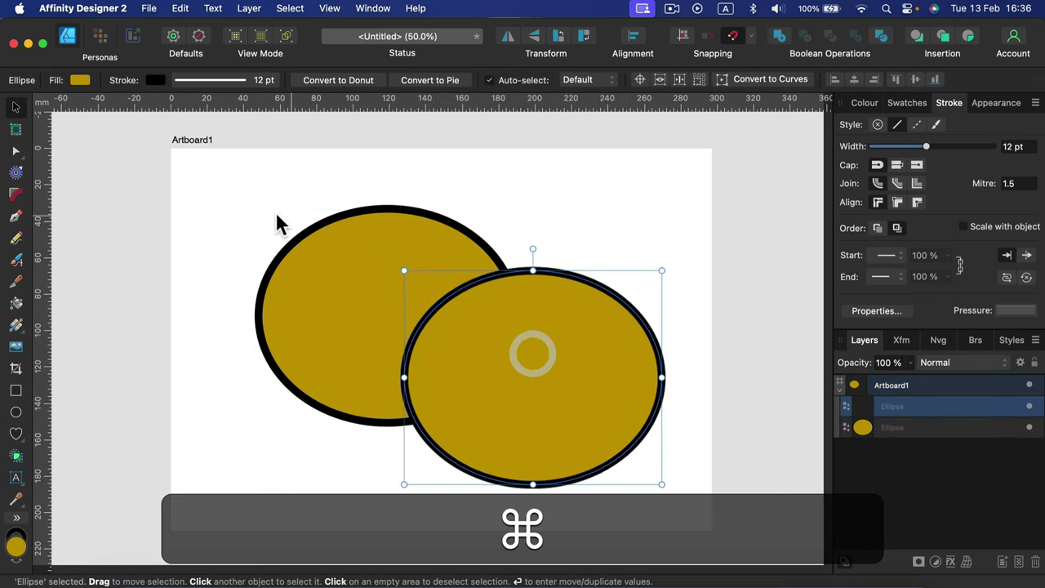
- Select both overlapping ellipses and remove their black stroke, keeping the gold fill
left_click(229, 190)
left_click_drag(201, 163, 752, 539)
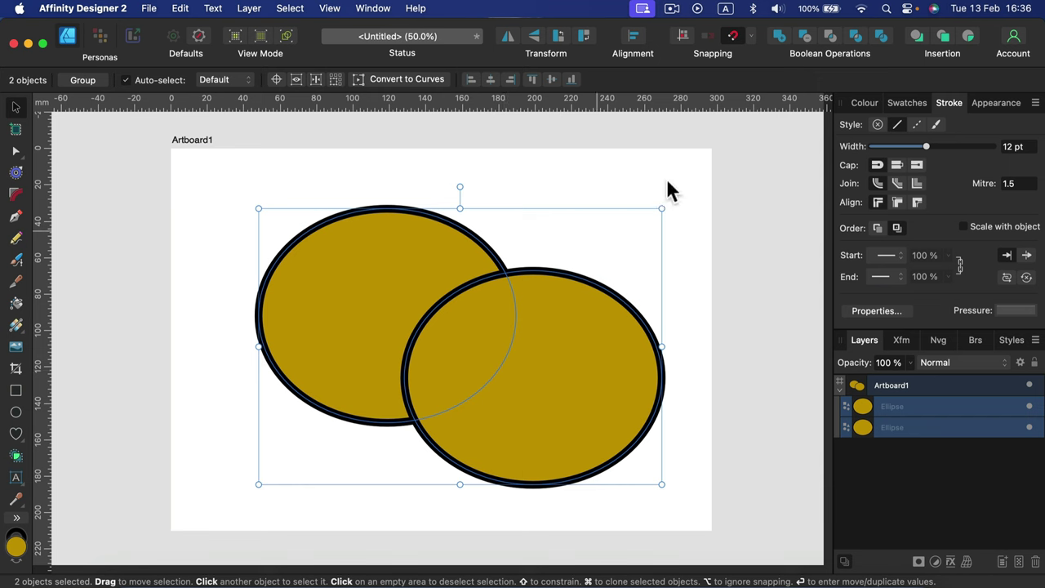
left_click(865, 103)
left_click(849, 135)
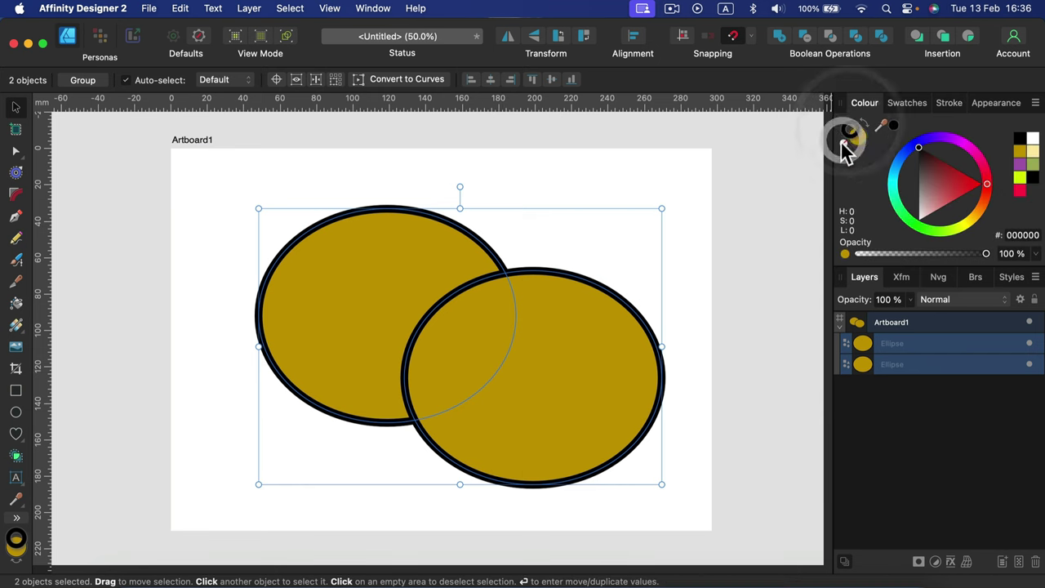
left_click(843, 142)
left_click(853, 133)
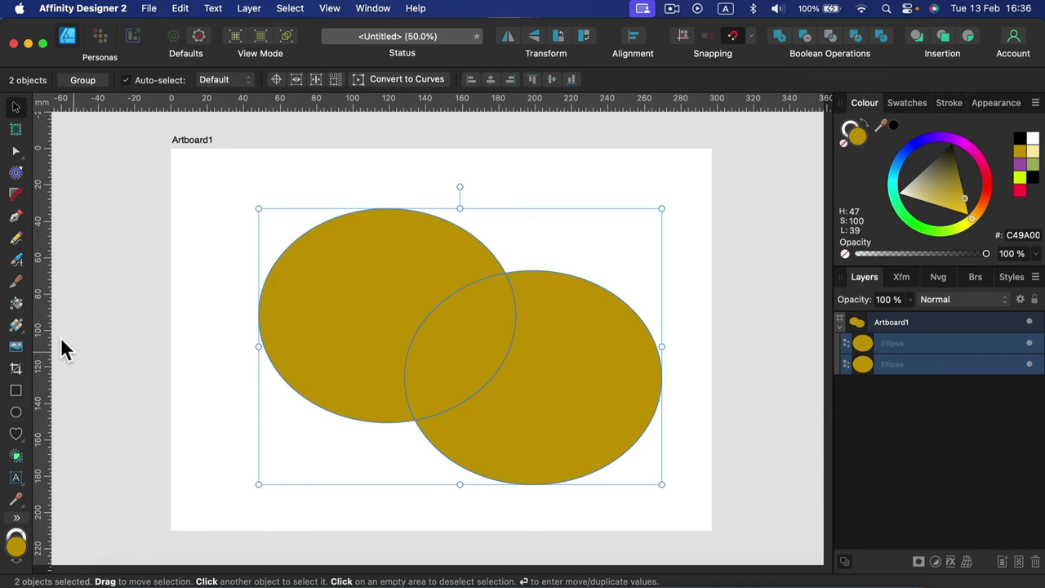
- Fill the area where the two ellipses overlap with purple AB00FF using Vector Flood Fill, and deselect the shapes
left_click(17, 305)
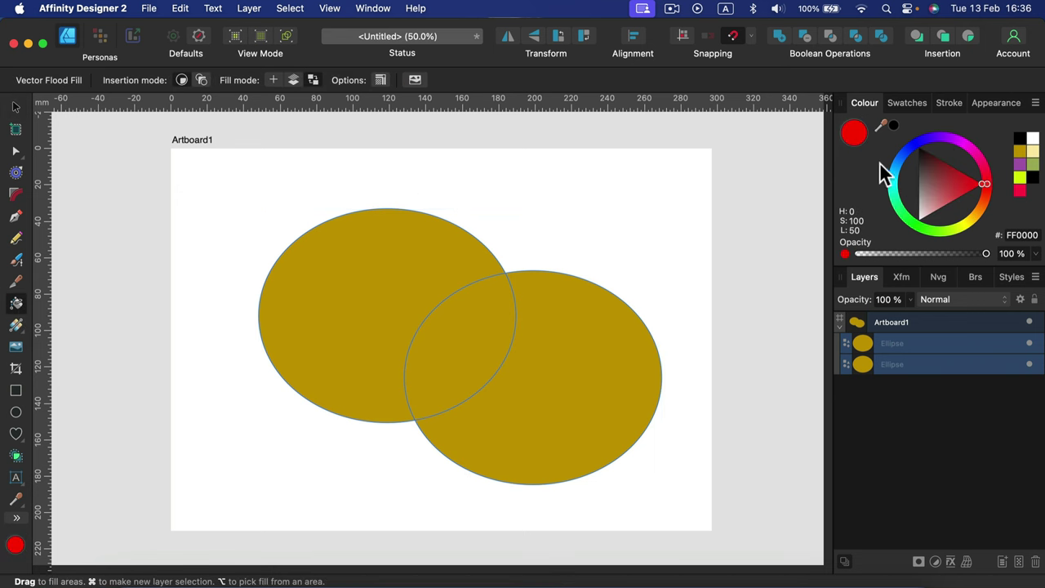
left_click(947, 141)
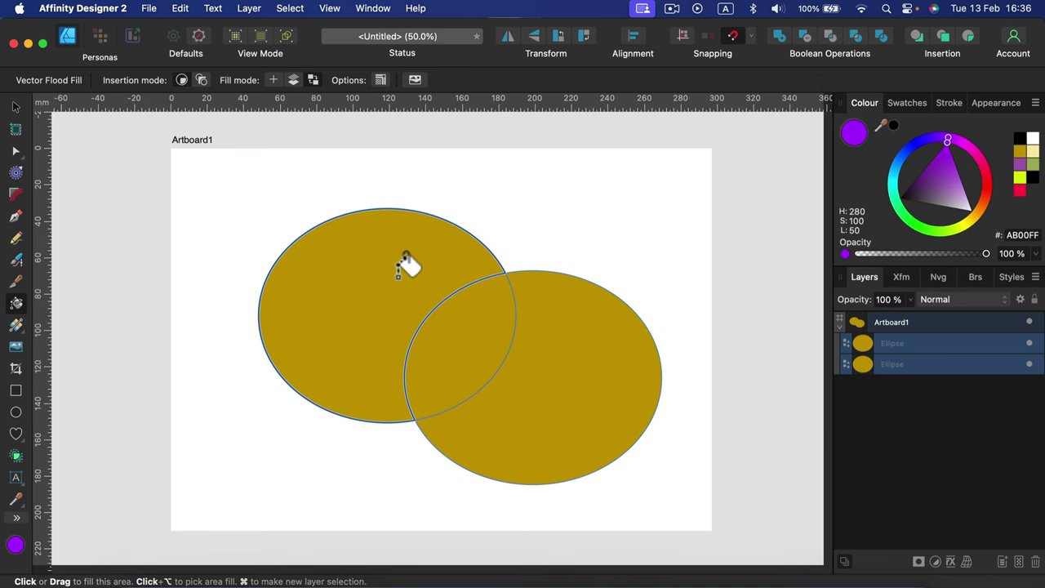
left_click(447, 314)
left_click(17, 107)
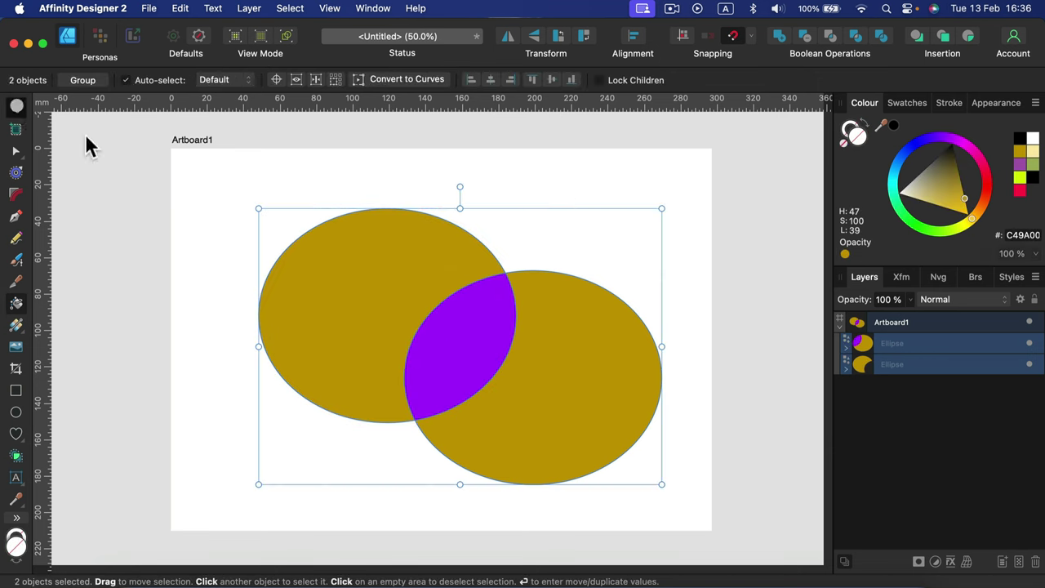
left_click(571, 163)
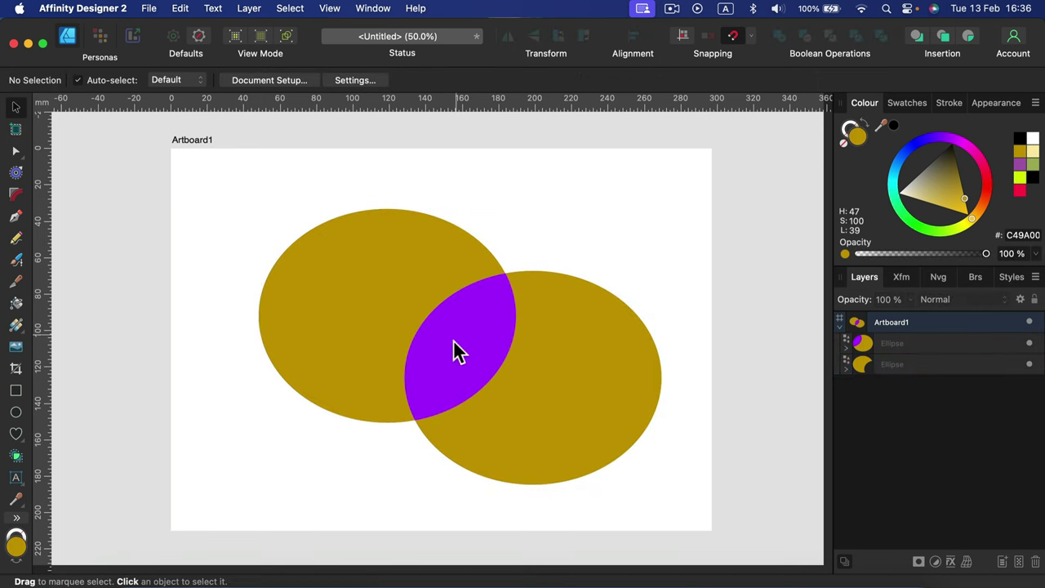
- Examine the separate curves nested inside the upper Ellipse layer, selecting them alternately, and collapse the layer
left_click(960, 347)
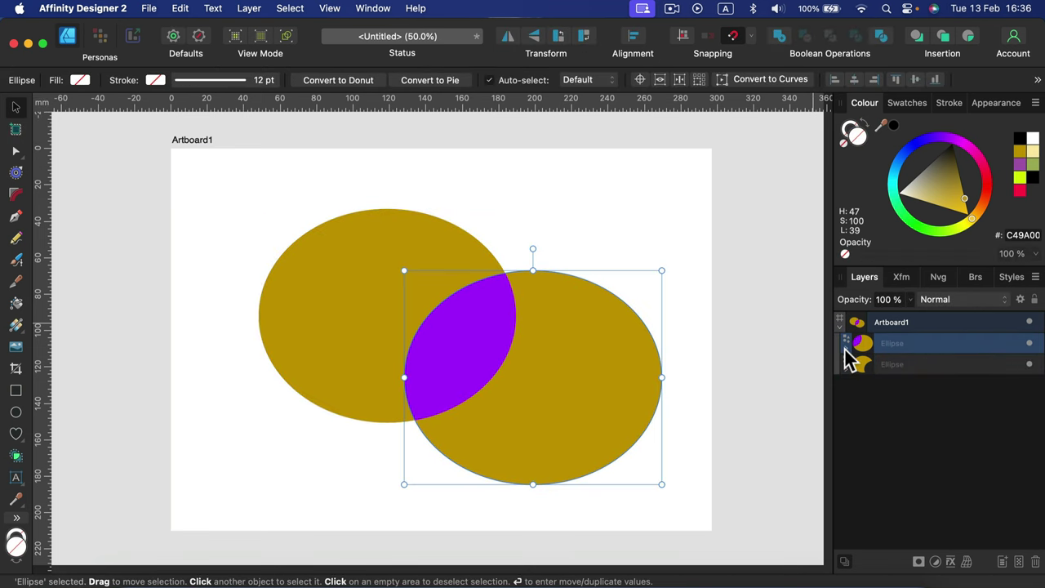
left_click(846, 347)
left_click(949, 367)
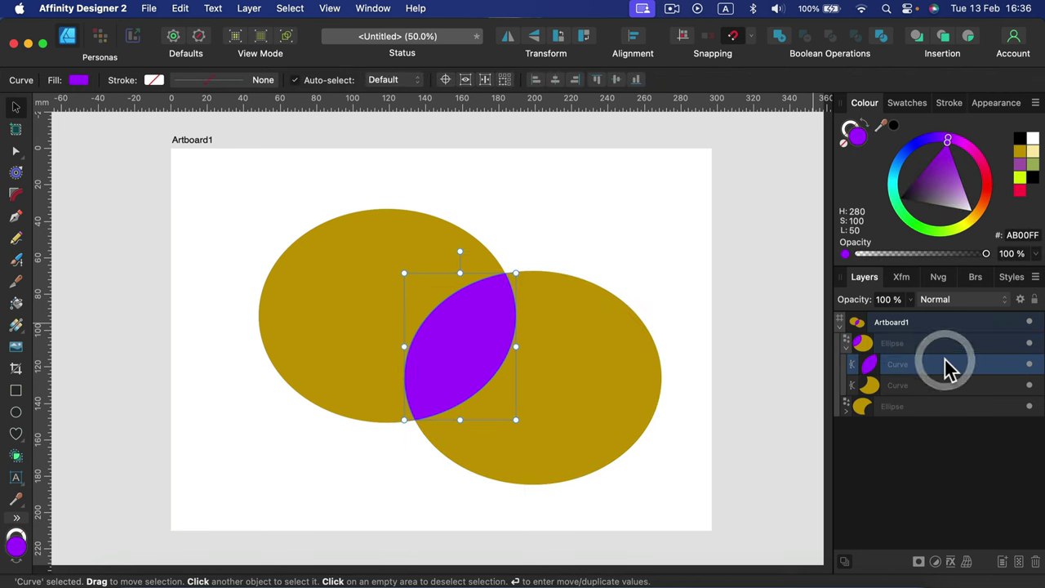
left_click(946, 384)
left_click(944, 366)
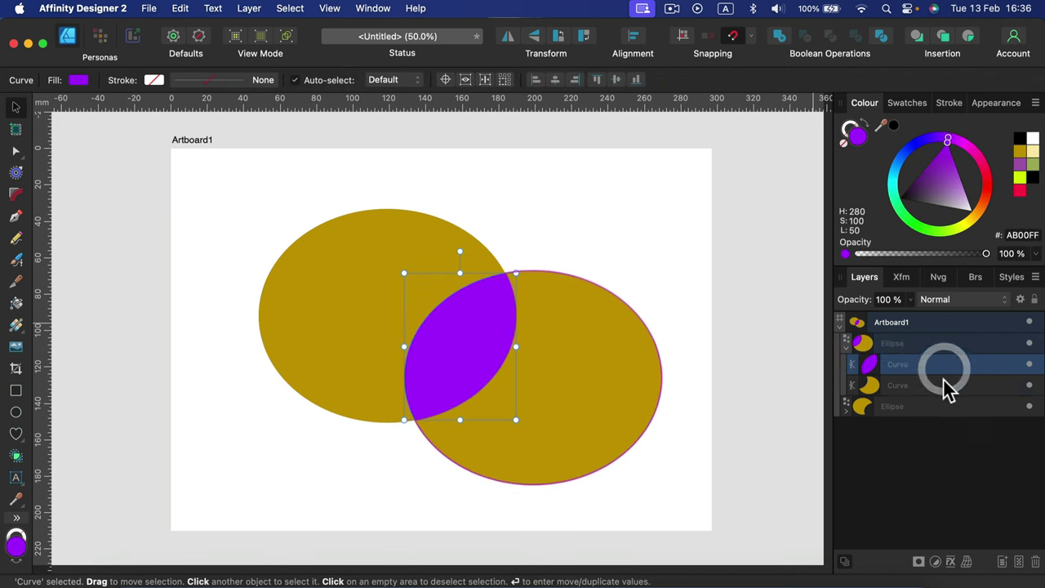
left_click(946, 382)
left_click(943, 364)
left_click(847, 346)
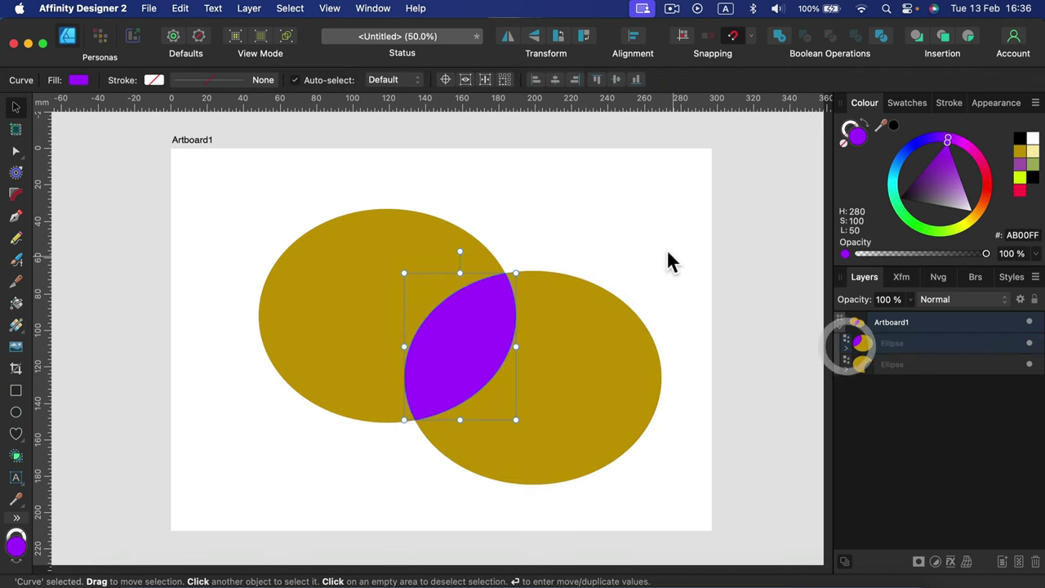
- Select both flood-filled ellipses and delete them to clear the artboard
left_click(660, 245)
left_click_drag(207, 170, 715, 464)
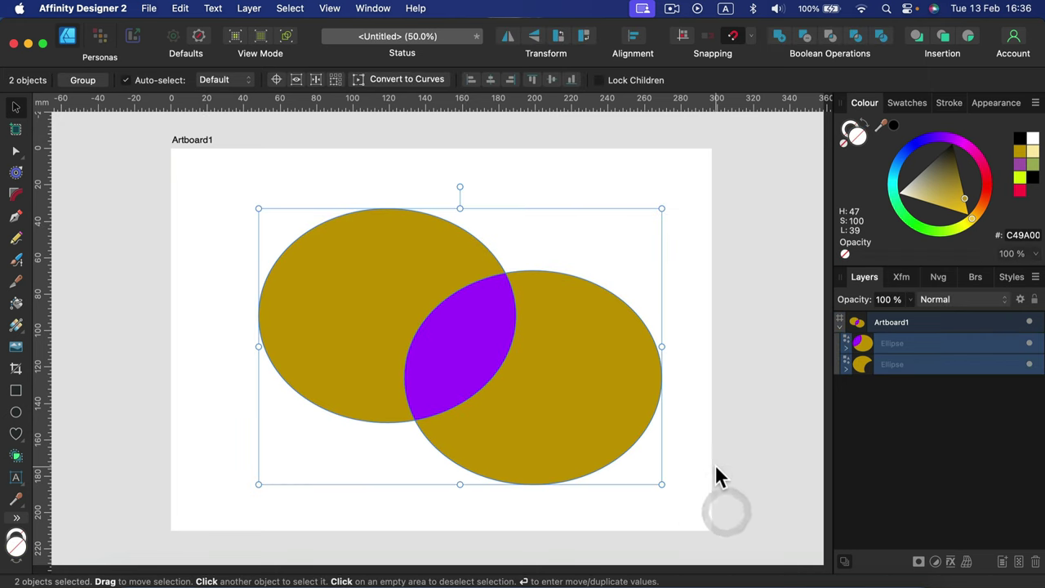
key("BackSpace")
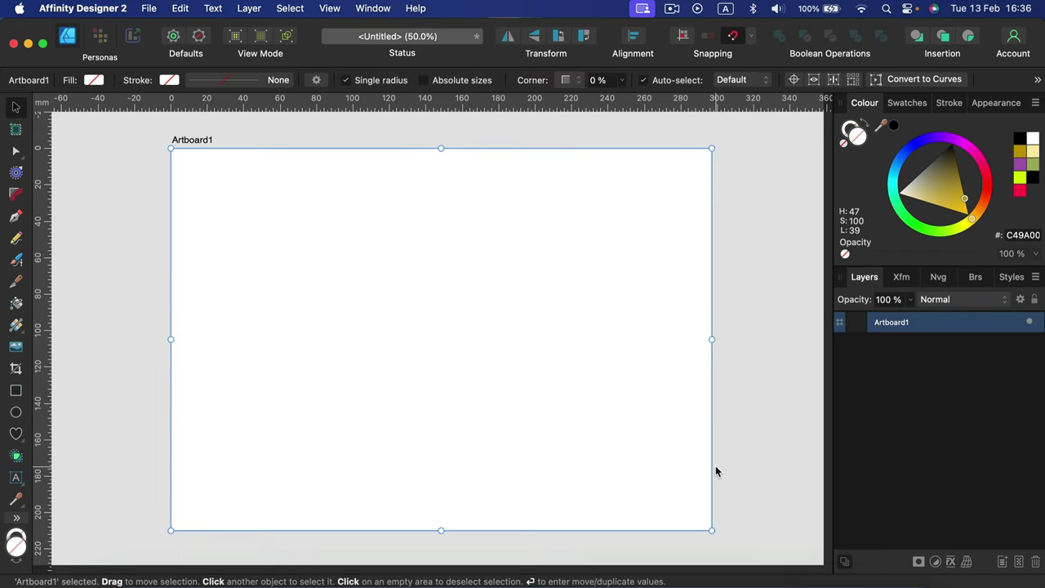
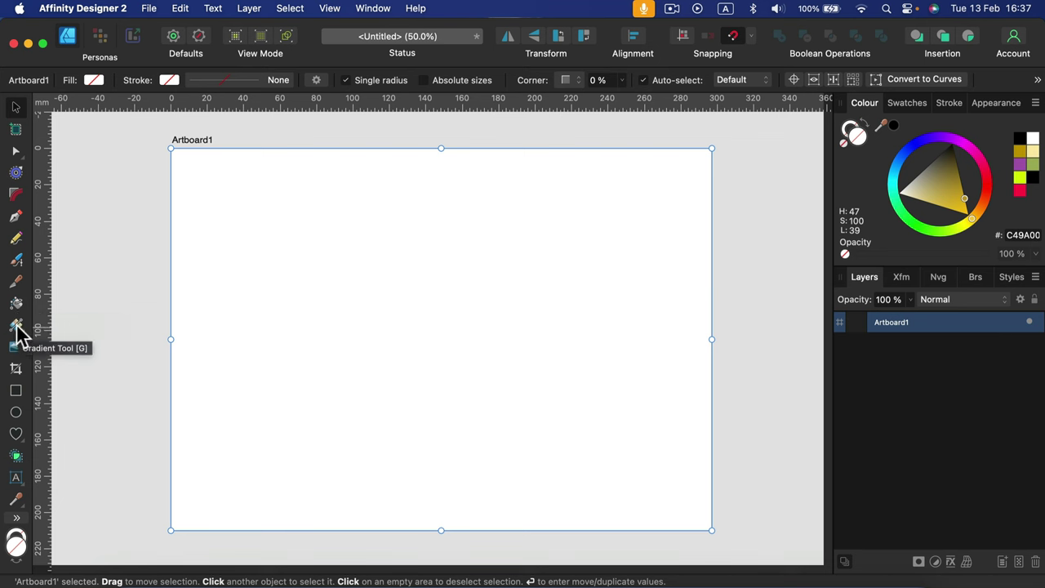
- Draw a rectangle about 165 mm wide and 142 mm high, and give it a short linear gradient running rightwards across its lower middle
left_click(16, 391)
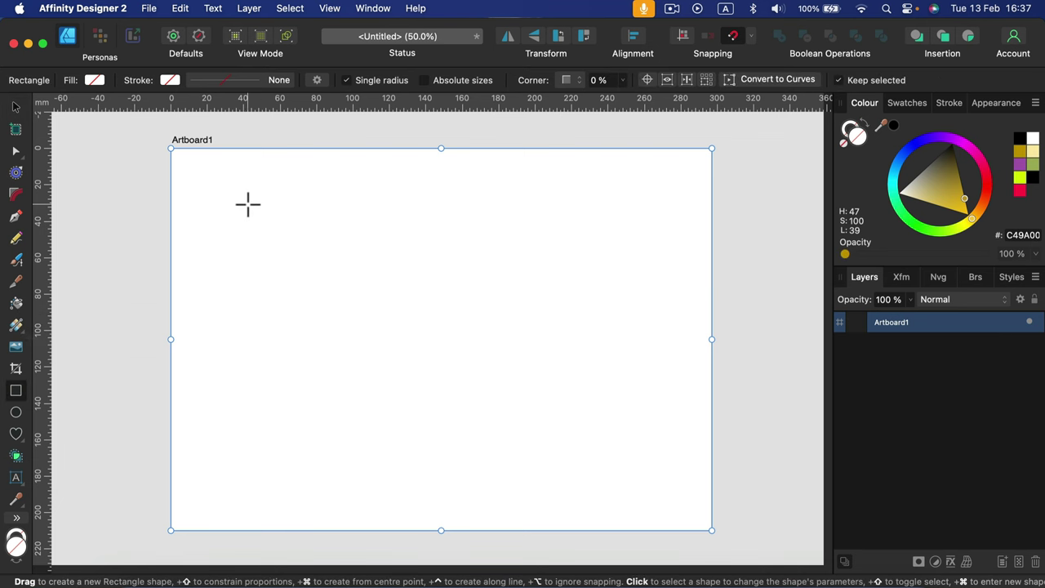
left_click_drag(247, 205, 547, 463)
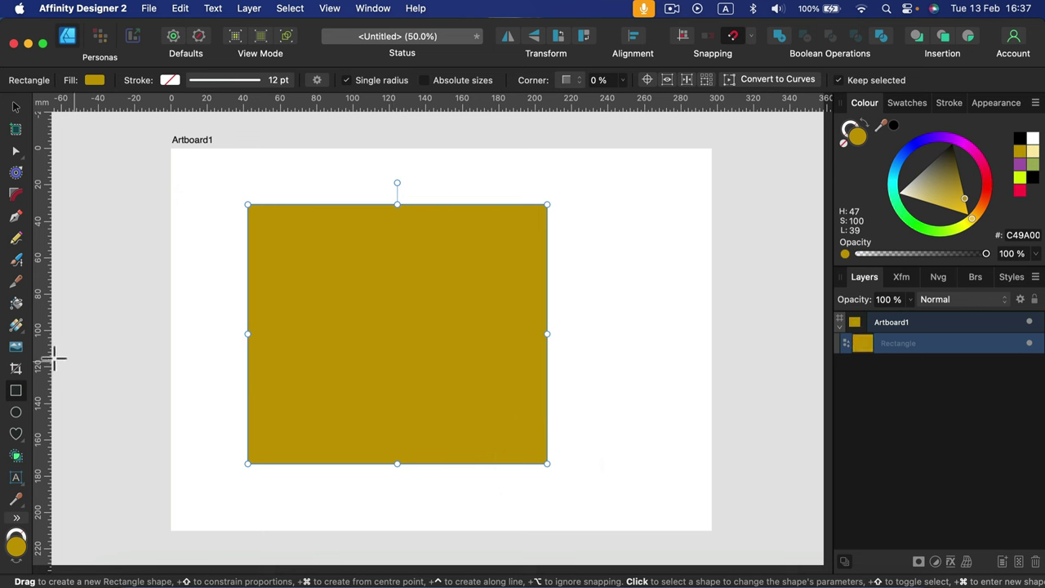
left_click(15, 326)
left_click_drag(258, 276, 497, 280)
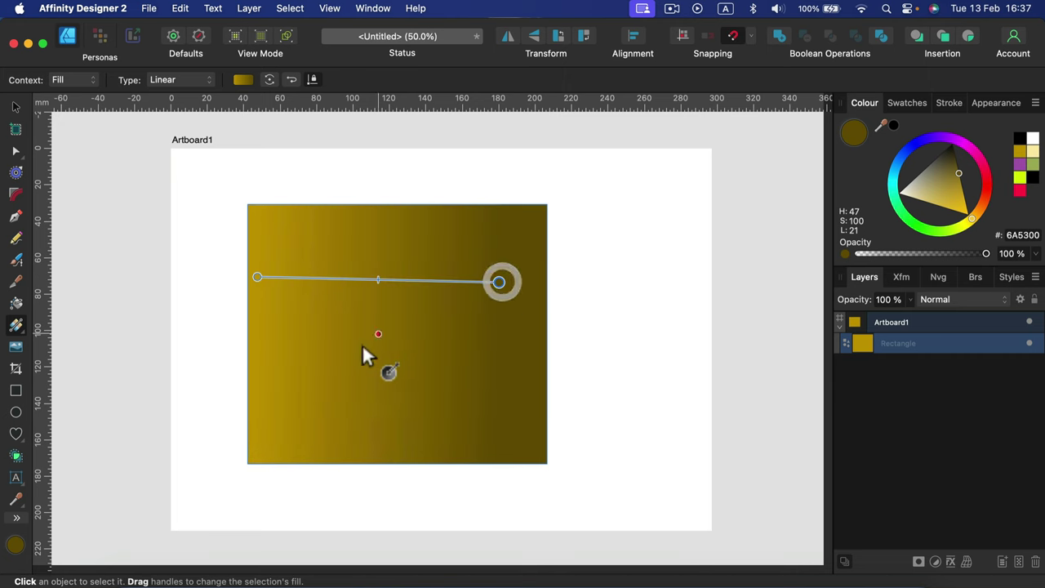
left_click_drag(357, 386, 447, 345)
left_click_drag(343, 270, 413, 259)
left_click_drag(289, 364, 441, 346)
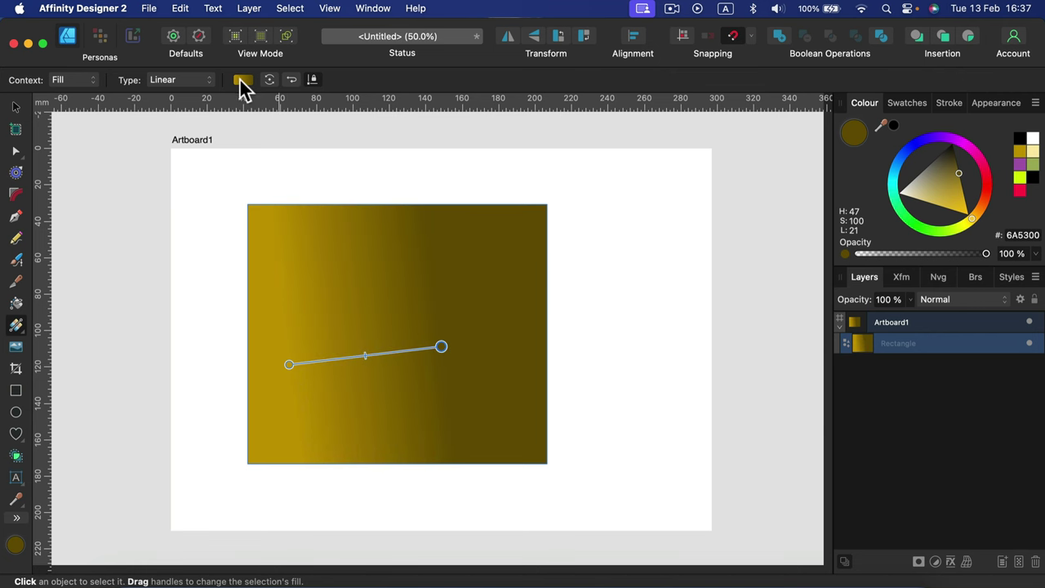
- Switch the gradient's starting stop to the HSL Colour Wheel and set its colour to purple 7C00C4
left_click(243, 82)
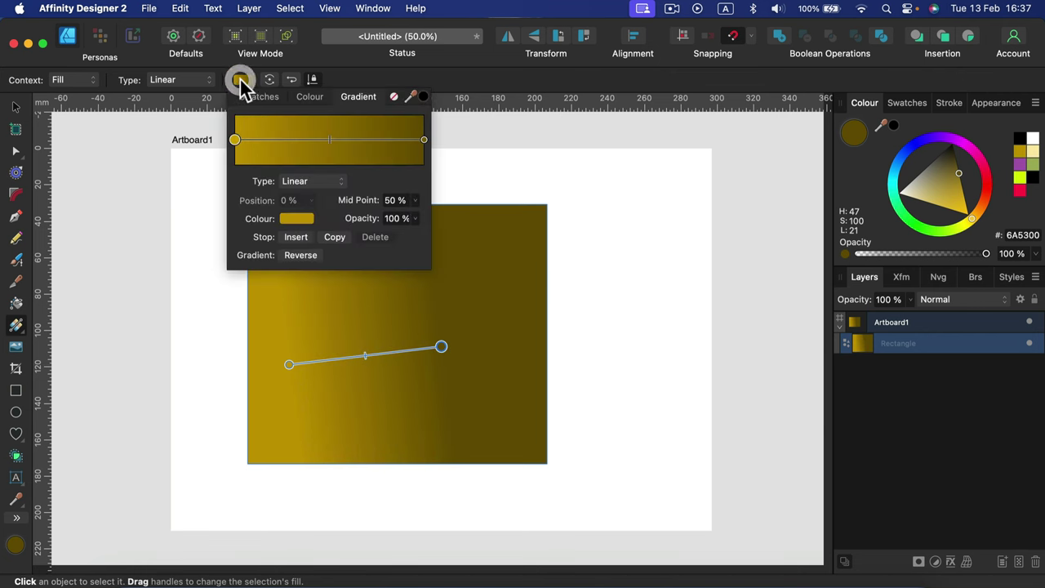
left_click(235, 140)
left_click(297, 218)
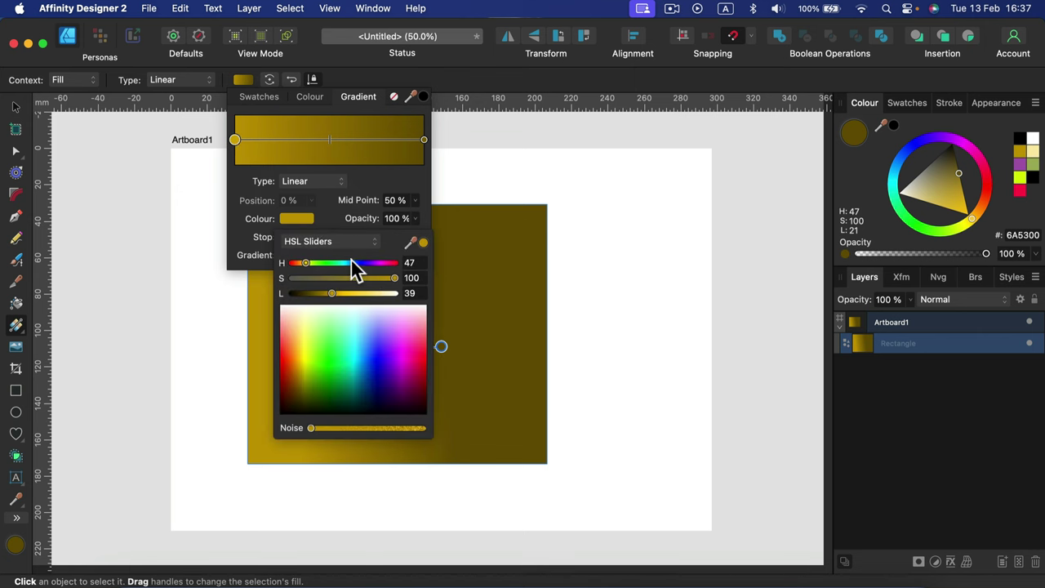
left_click(352, 263)
left_click(332, 248)
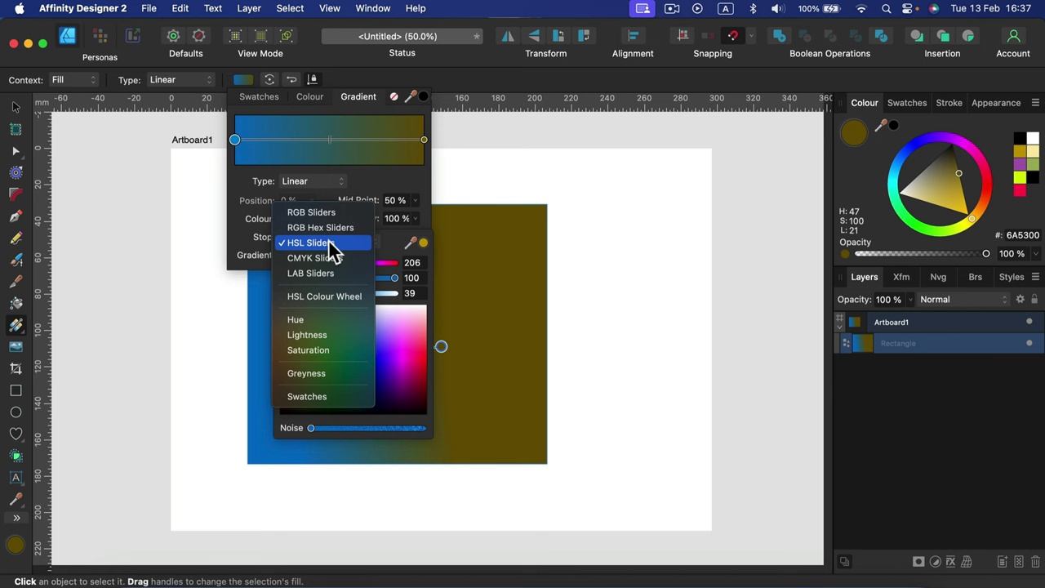
left_click(332, 297)
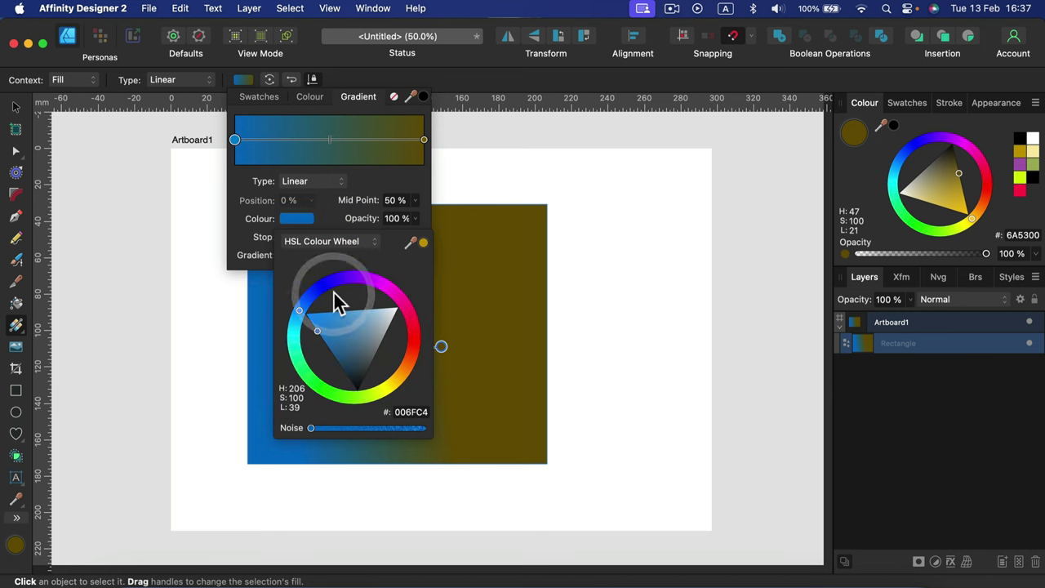
left_click_drag(335, 269, 359, 278)
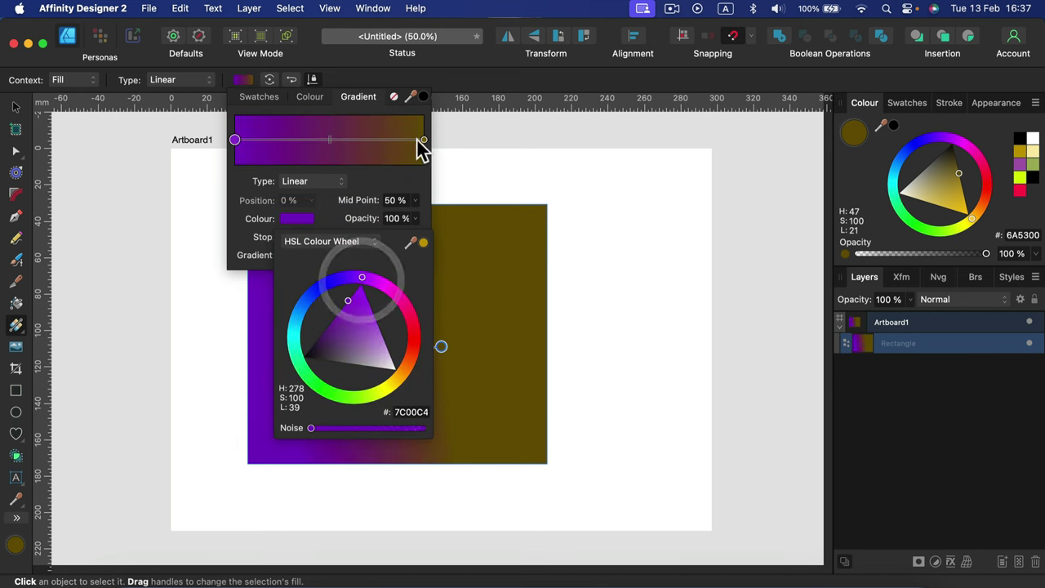
- Set the colour of the gradient's end stop to dark red 6A0019
left_click(423, 140)
left_click(301, 218)
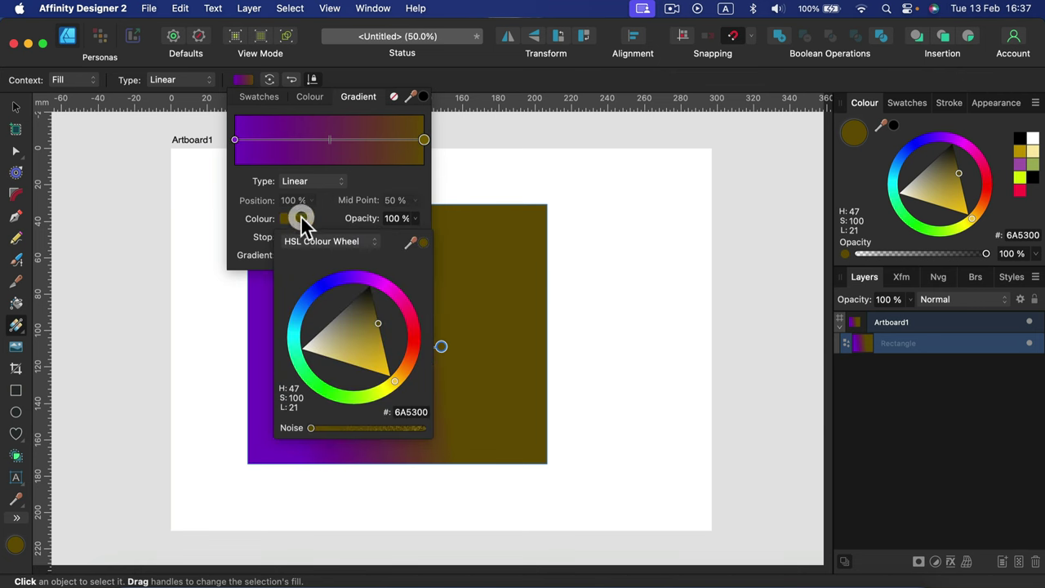
left_click(410, 323)
- Add a stop at the 34% position of the gradient and colour it blue 0079F3
left_click(299, 140)
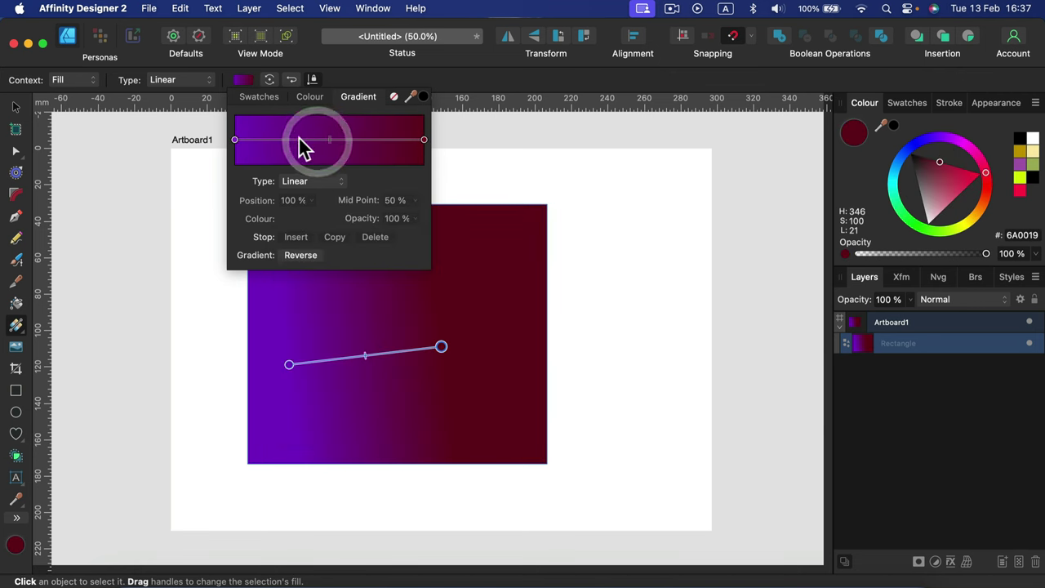
left_click(299, 140)
left_click(299, 221)
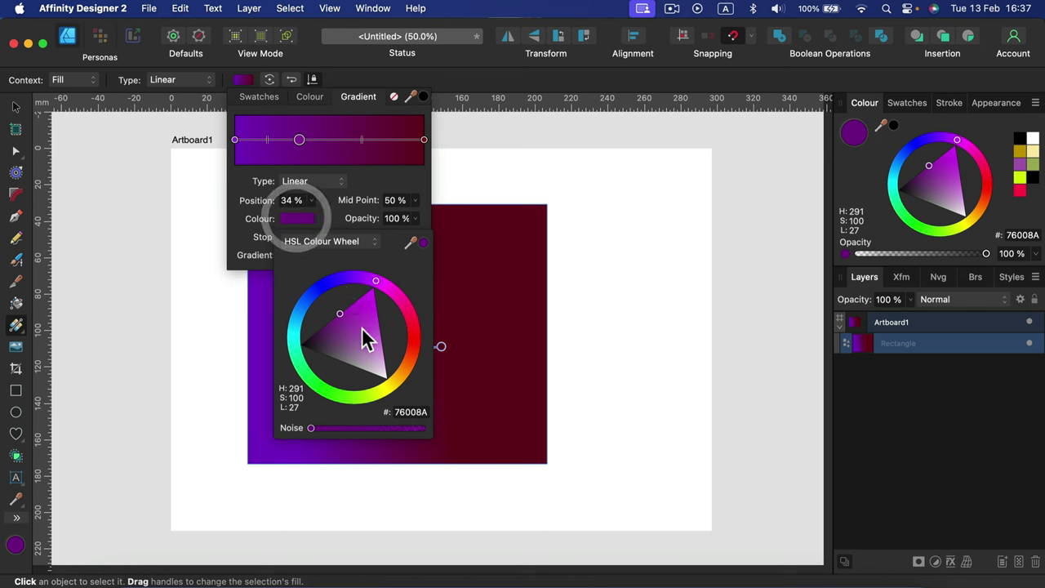
left_click(346, 278)
left_click_drag(346, 278, 309, 320)
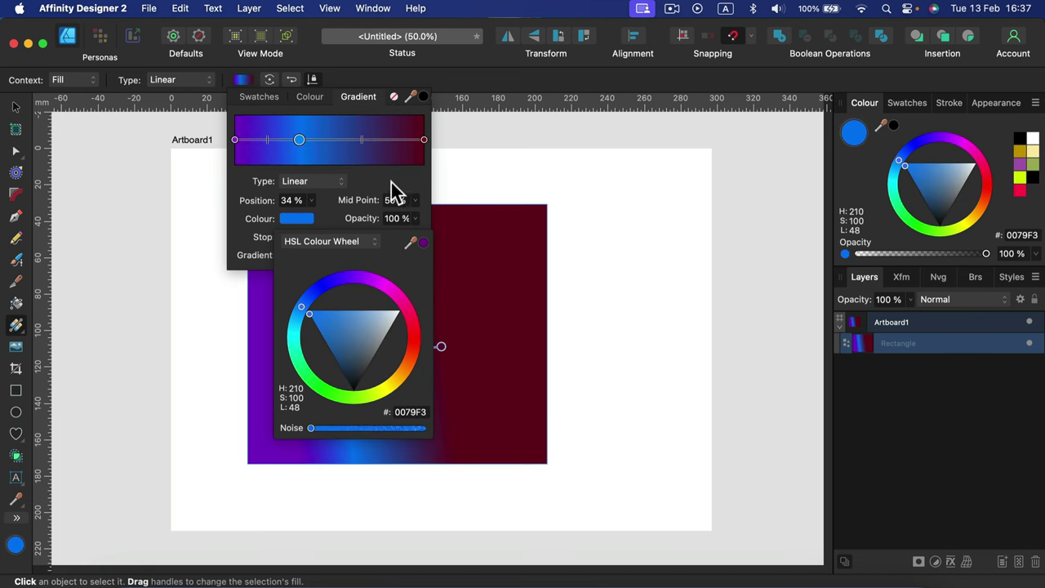
- Add some noise to the dark red end stop and close the gradient settings
left_click(424, 140)
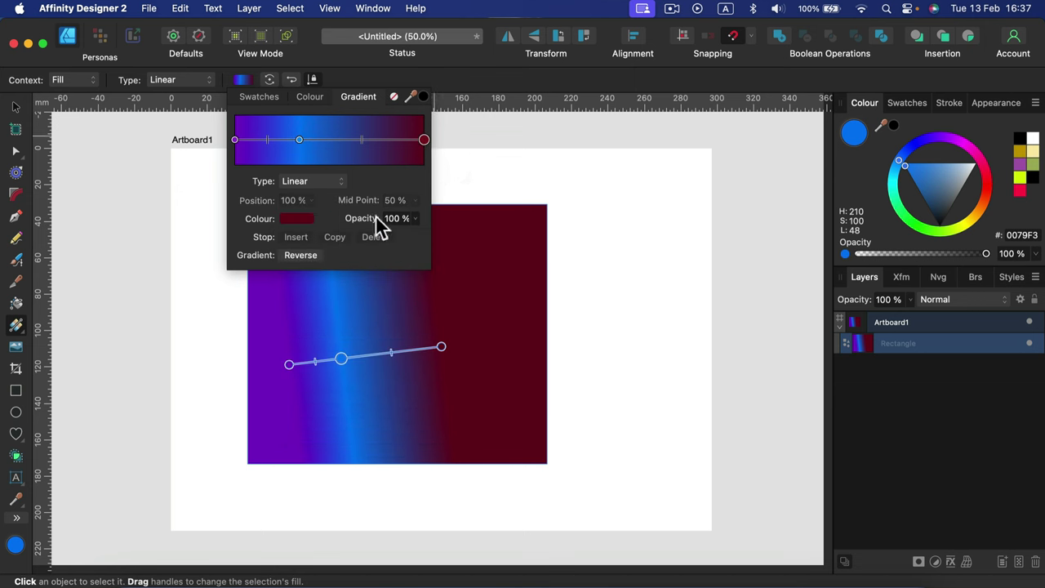
left_click(304, 222)
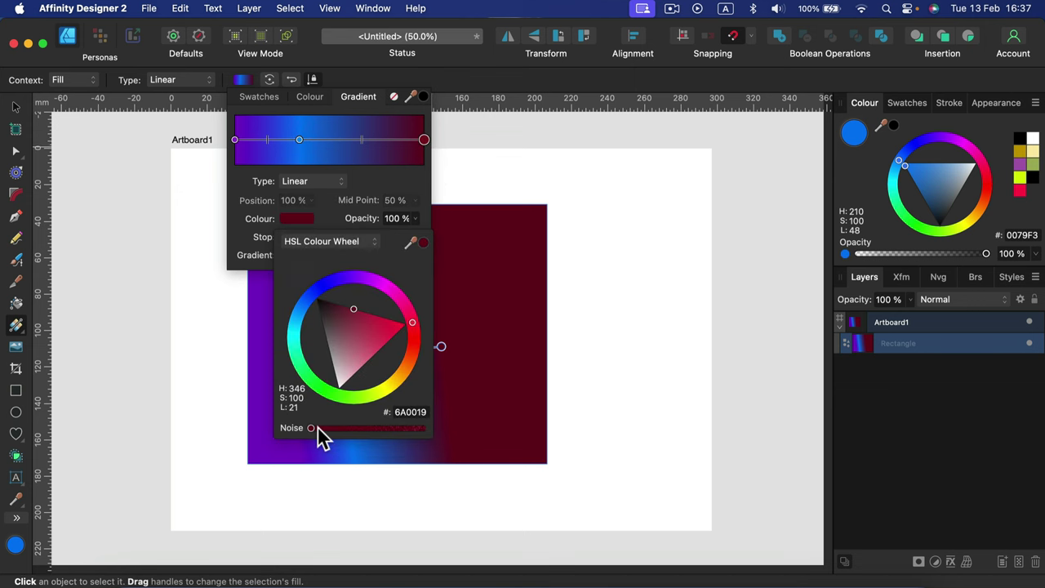
left_click_drag(317, 427, 323, 428)
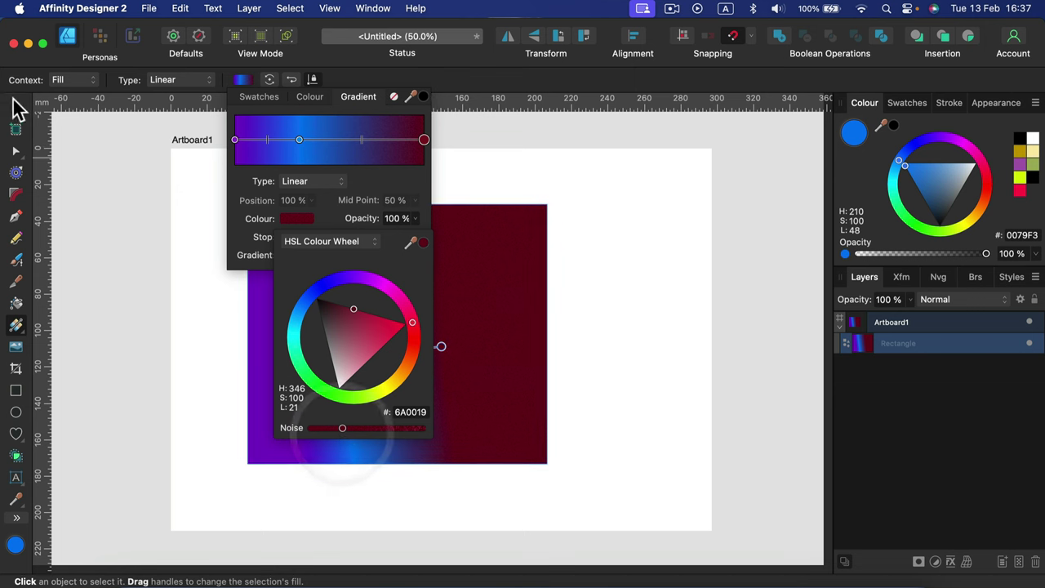
left_click(372, 72)
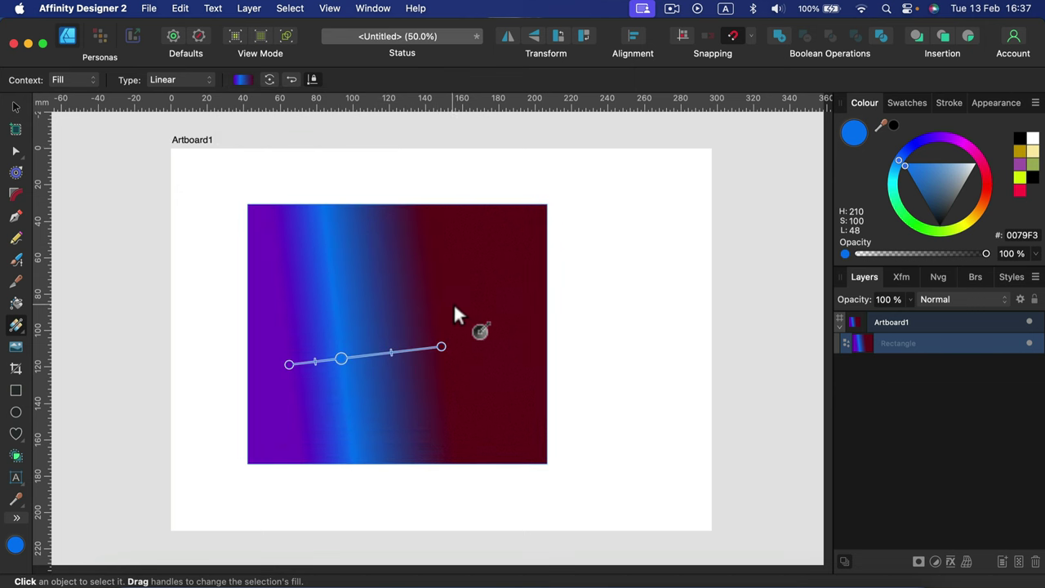
- Redraw the rectangle's linear gradient from upper right to lower left, change its type to Elliptical and redraw it towards the lower left
left_click_drag(520, 270, 359, 331)
left_click(193, 82)
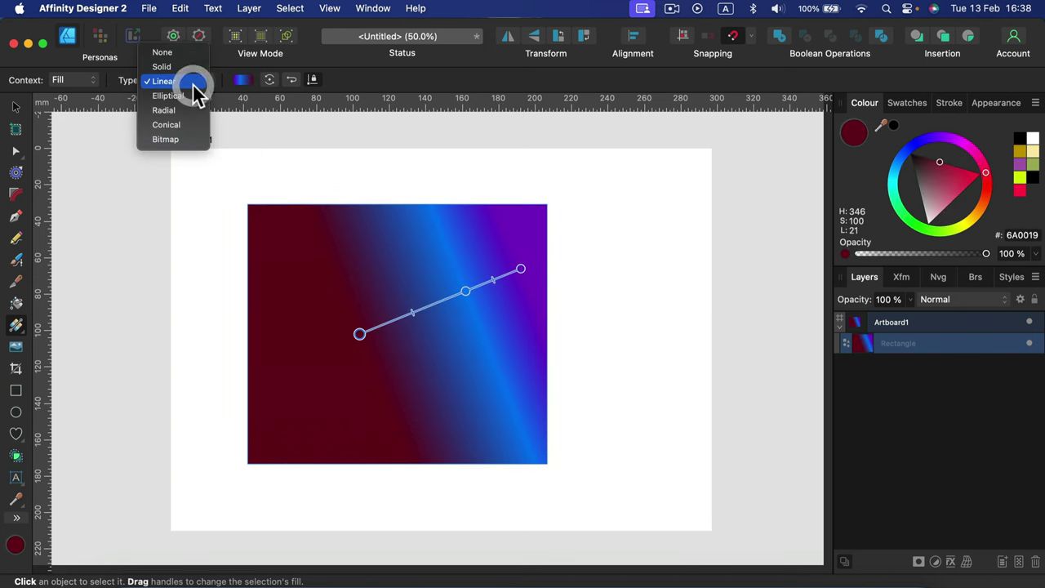
left_click(190, 96)
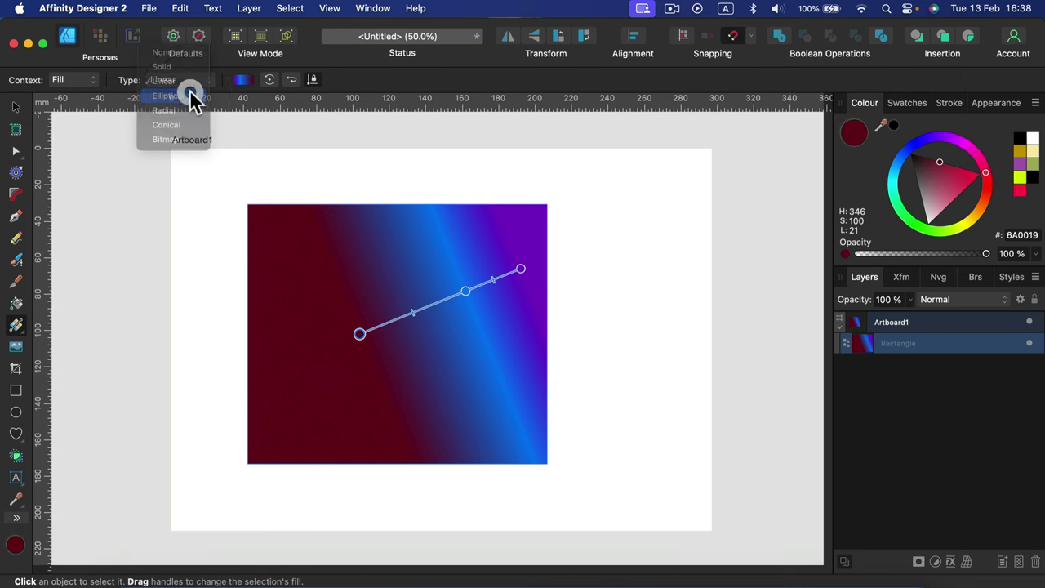
left_click_drag(354, 299, 292, 406)
- Change the rectangle's gradient type to Conical and redraw it from the upper-right area across to the left side
left_click(183, 79)
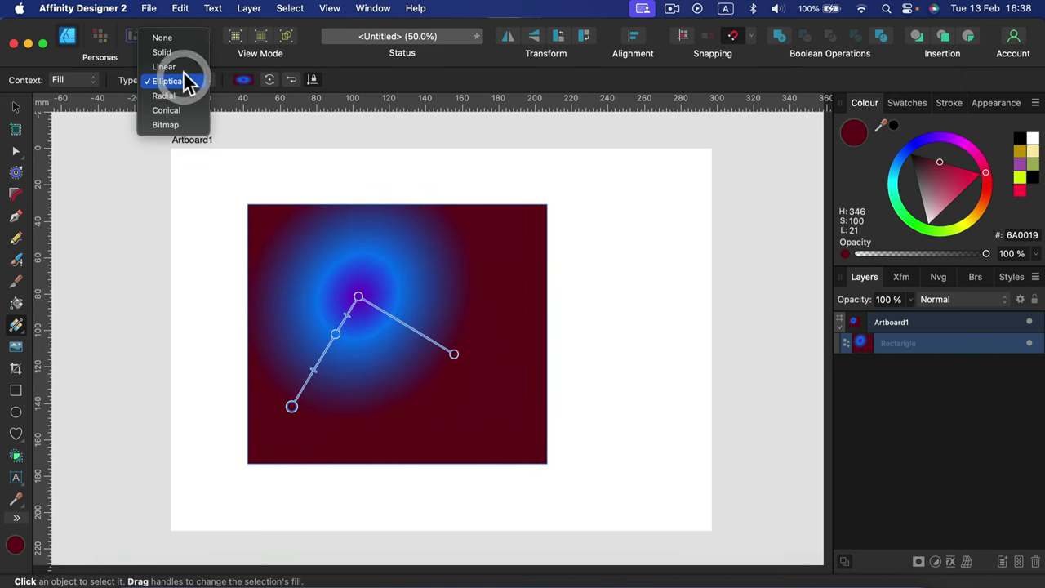
left_click(151, 110)
left_click_drag(502, 286, 283, 309)
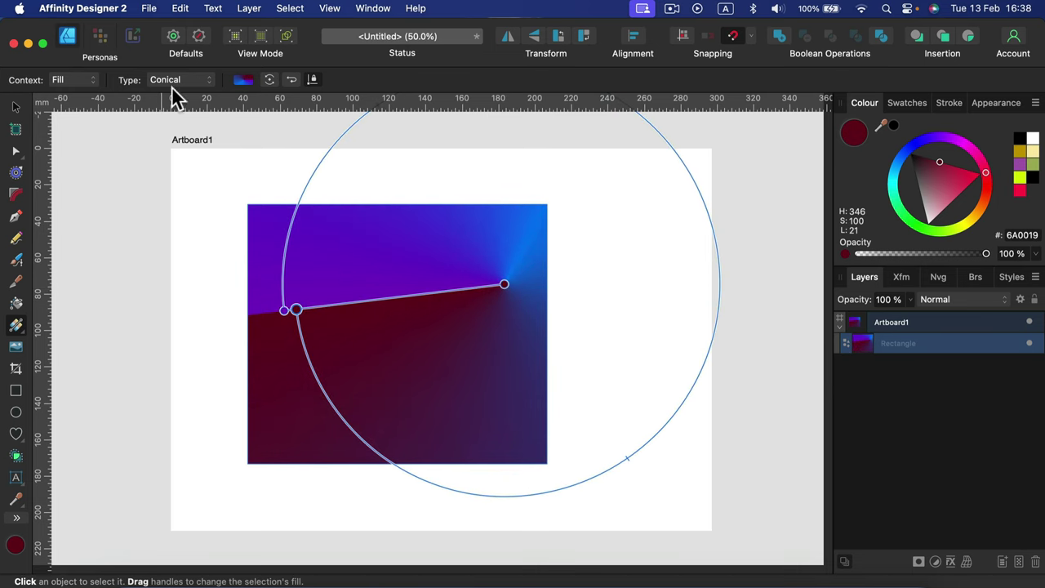
- Reset the rectangle's fill to Solid and reapply a Linear gradient
left_click(206, 79)
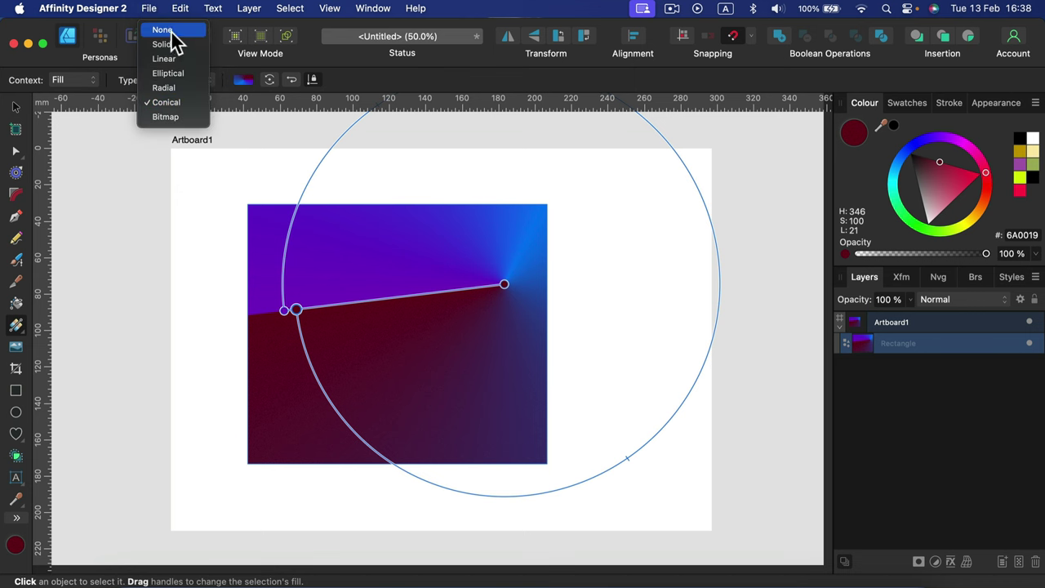
left_click(172, 44)
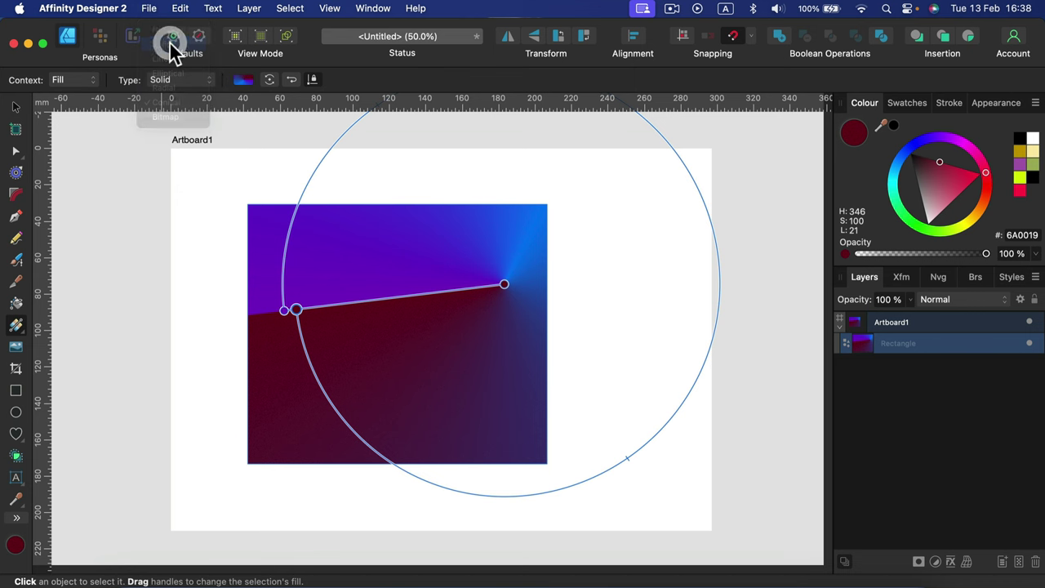
left_click(172, 82)
left_click(168, 96)
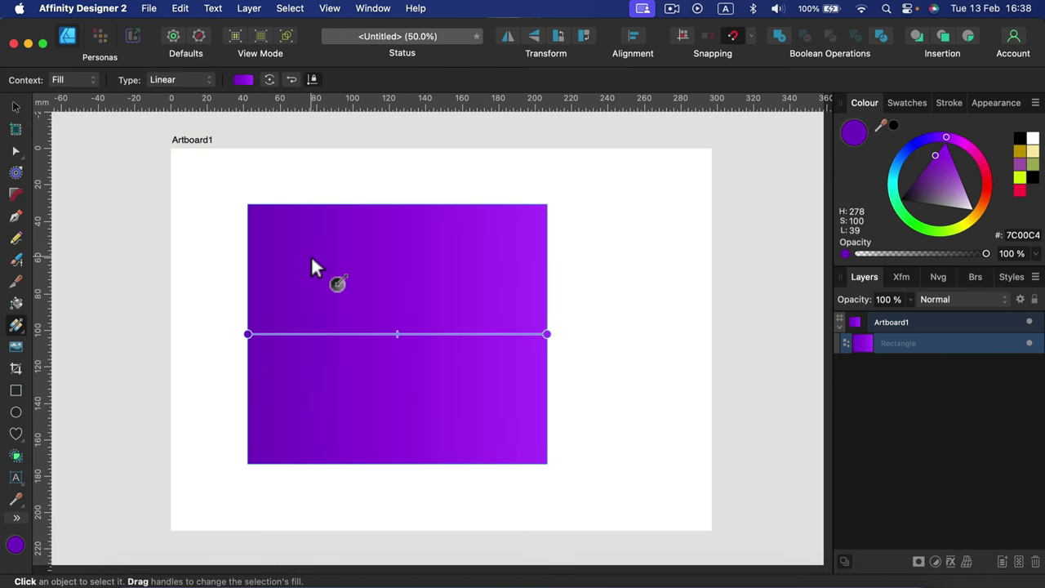
- Resize the gradient rectangle with the Move tool, making it narrower and slightly taller from its lower-right corner
left_click(15, 107)
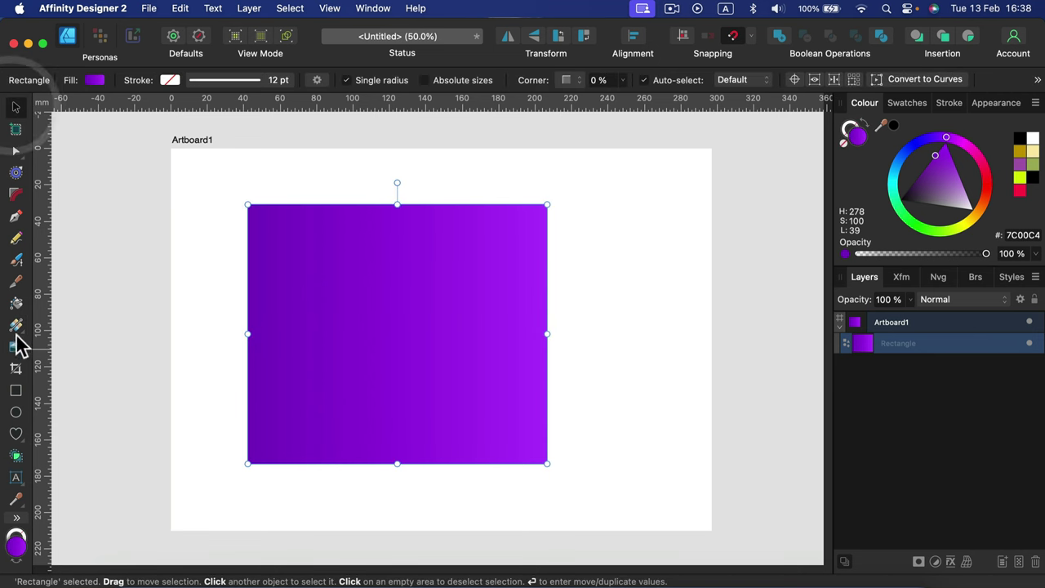
left_click(599, 264)
left_click(498, 291)
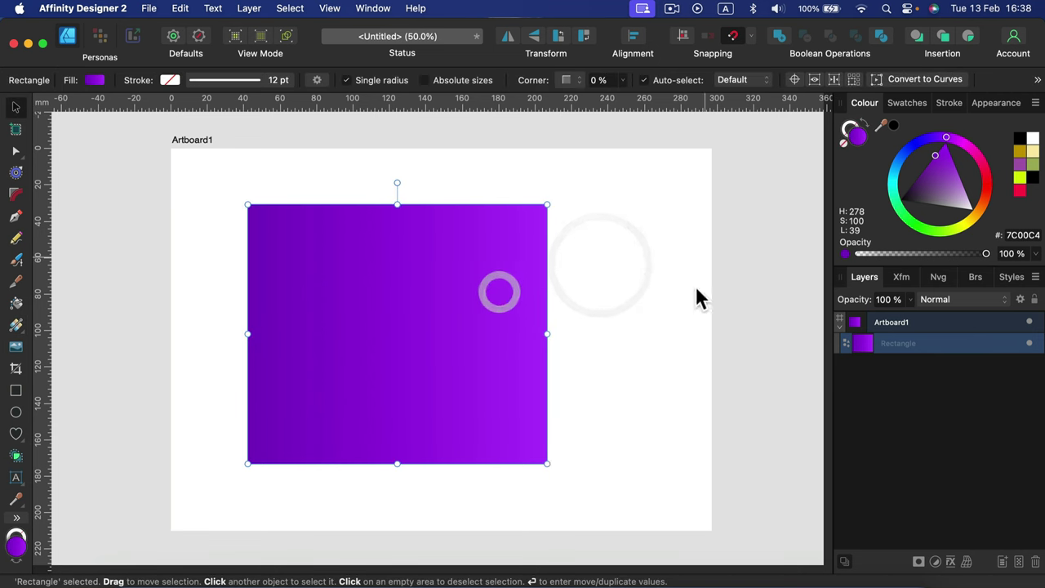
left_click_drag(547, 463, 425, 493)
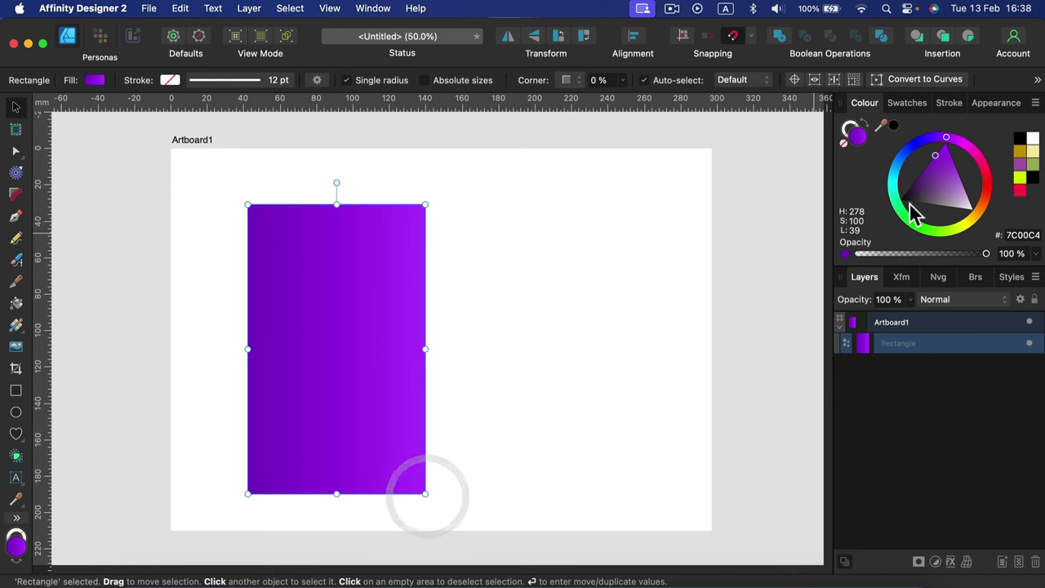
- Recolour the rectangle solid red C40021 and move it up and to the right on the artboard
left_click(988, 175)
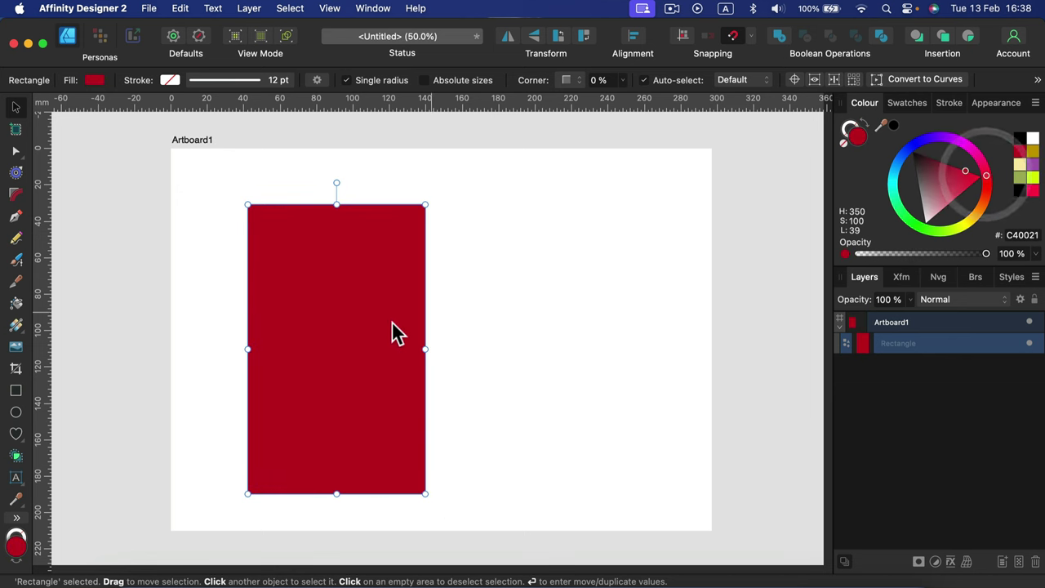
left_click_drag(369, 333, 437, 309)
- Look through the red rectangle's fill options and give it a Linear gradient with the Fill tool
left_click(94, 81)
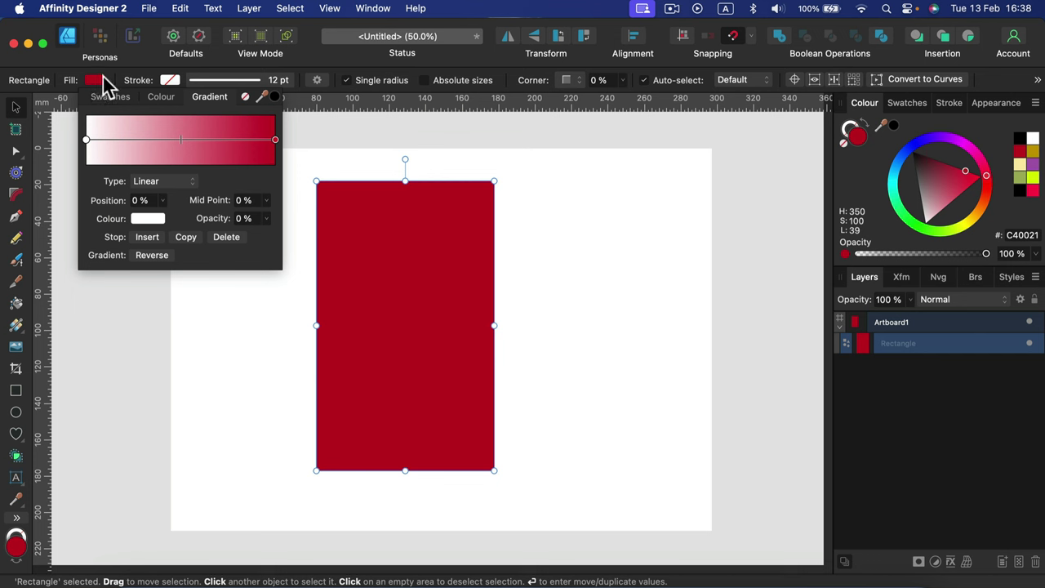
left_click(103, 96)
left_click(151, 96)
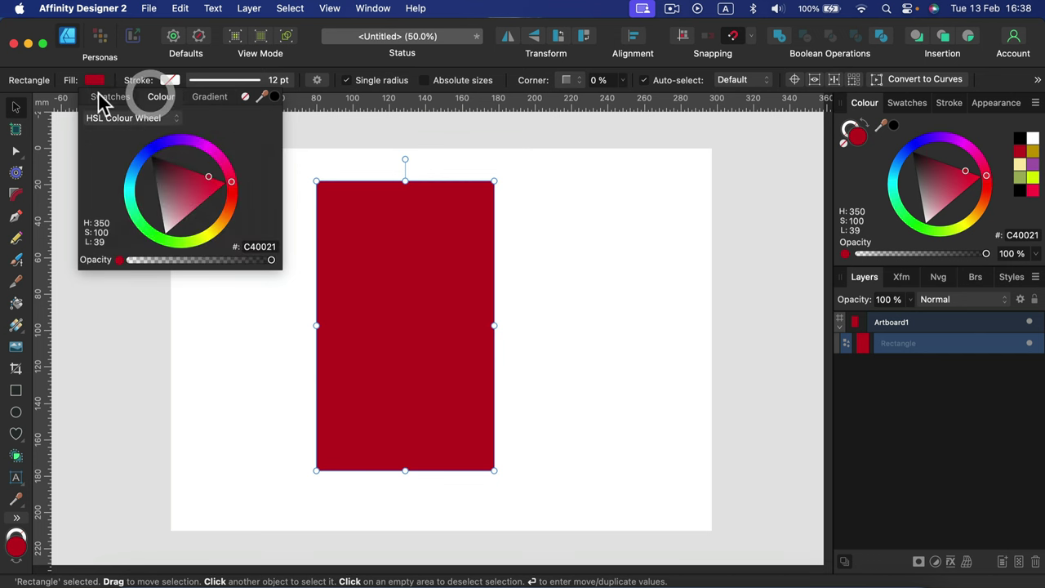
left_click(201, 99)
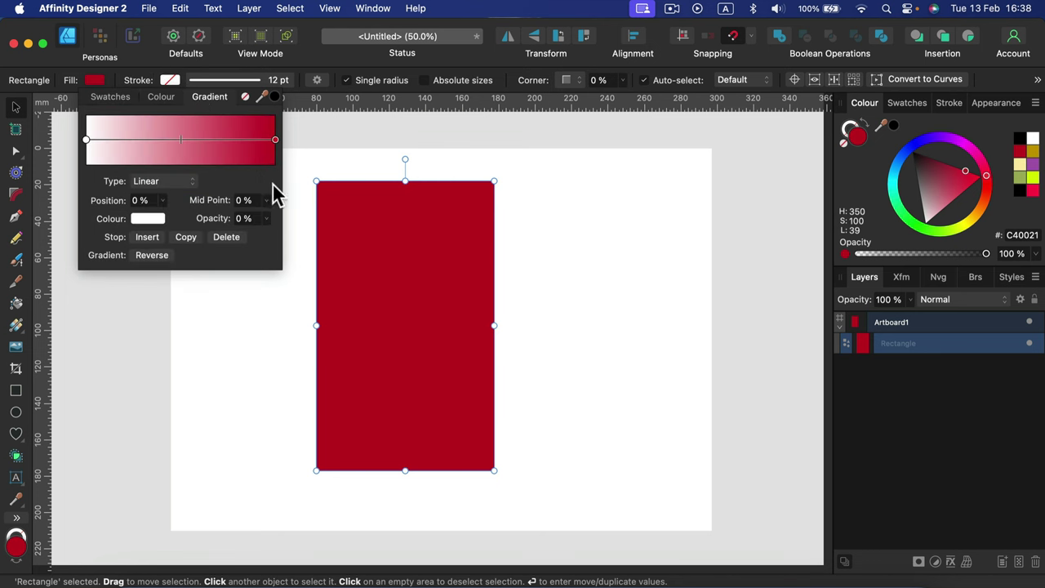
left_click(18, 329)
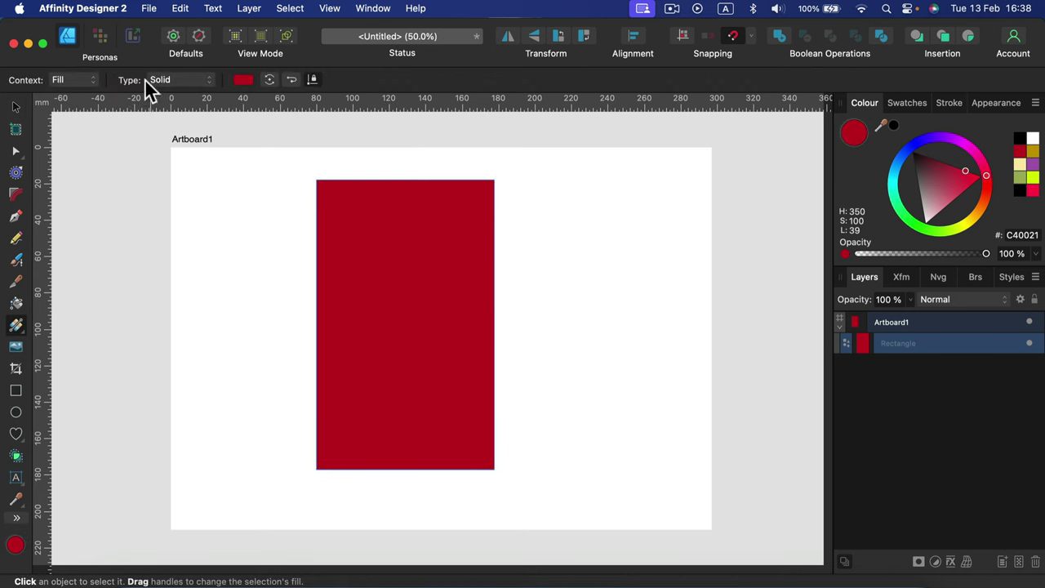
left_click(185, 80)
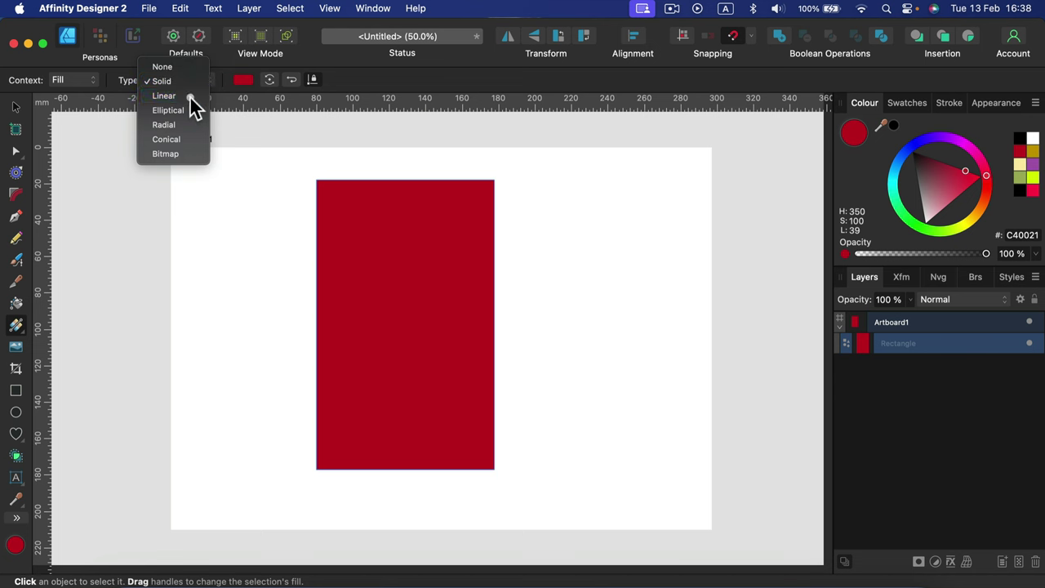
left_click(190, 96)
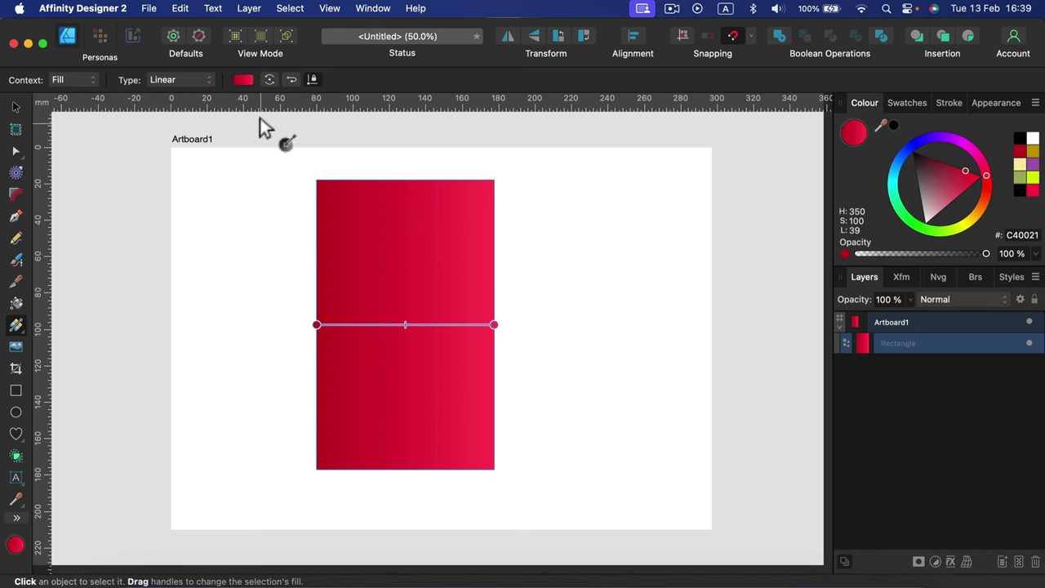
- Set the gradient's end stop to blue-violet and deselect the rectangle
left_click(244, 81)
left_click(424, 139)
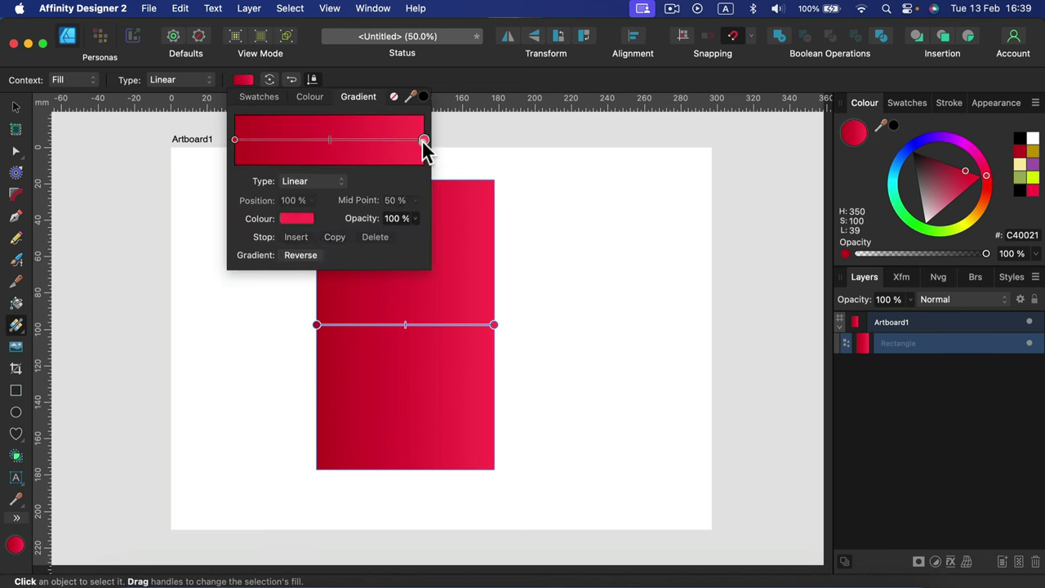
left_click(307, 222)
left_click_drag(392, 321, 350, 281)
left_click(15, 107)
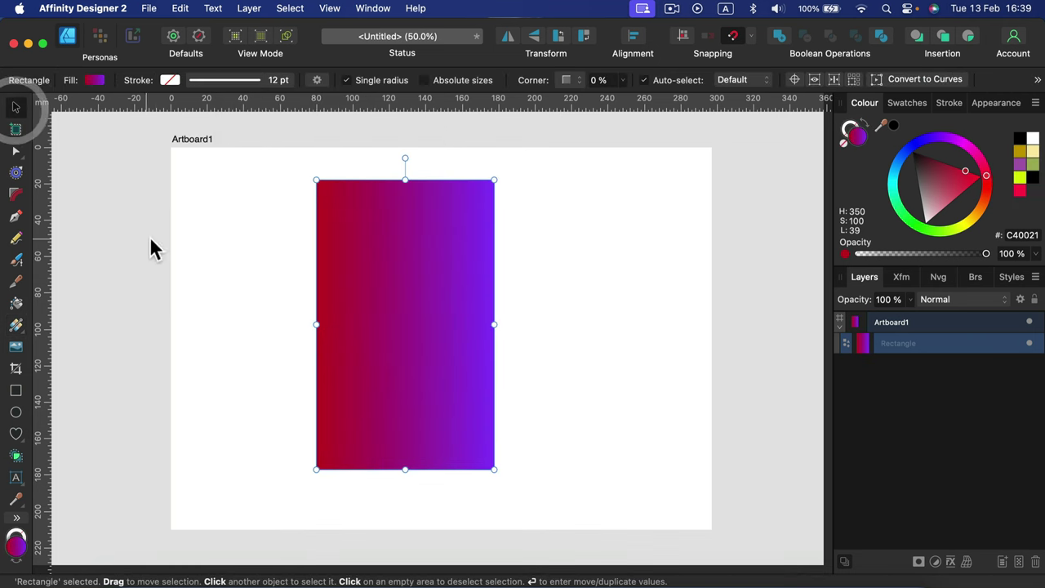
left_click(210, 247)
left_click(211, 246)
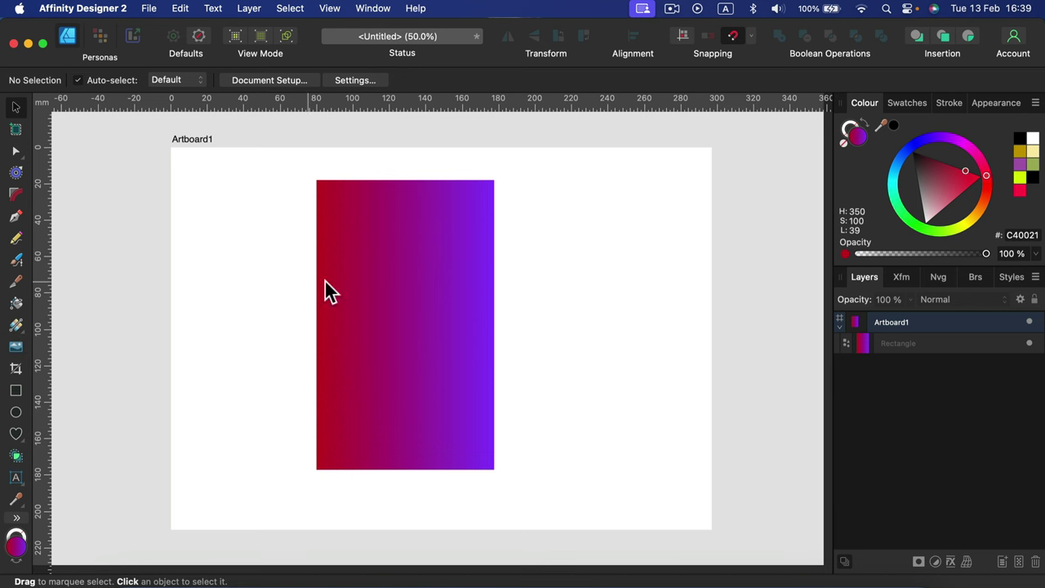
- Delete the gradient rectangle and draw a heart about 140 mm wide near the centre of the artboard
left_click(375, 269)
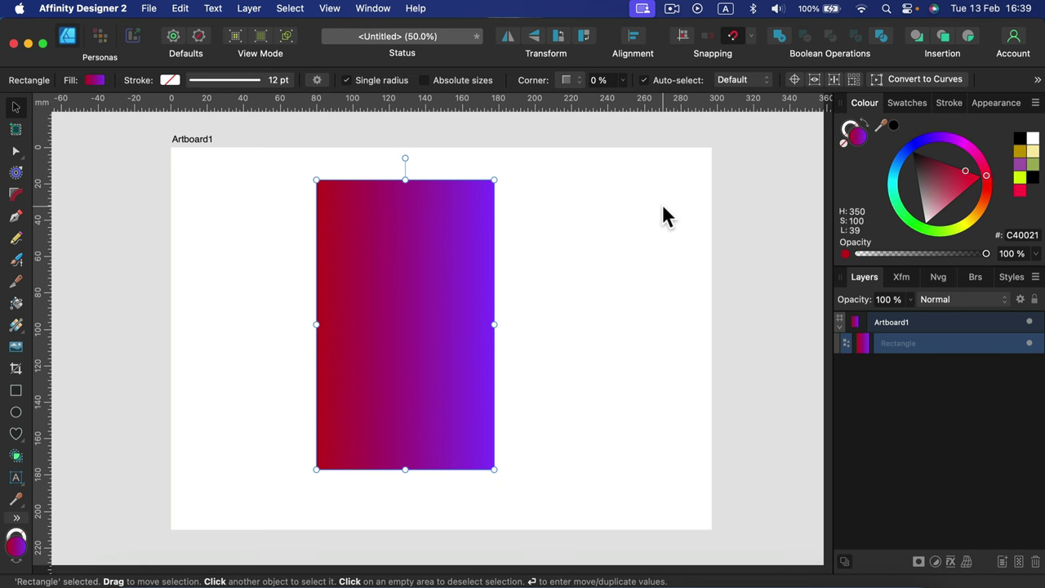
key("BackSpace")
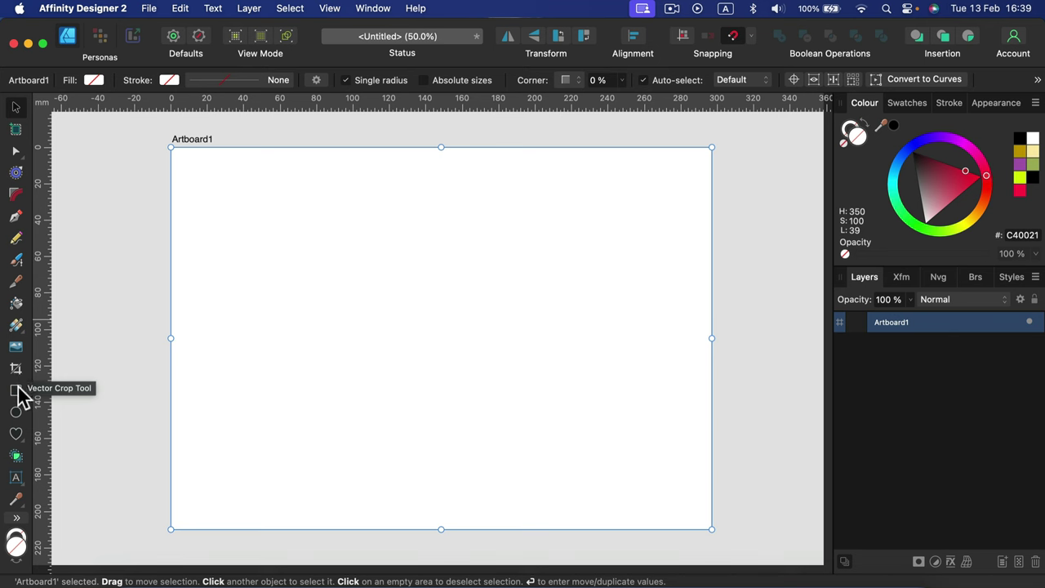
left_click(17, 433)
left_click_drag(308, 226, 564, 489)
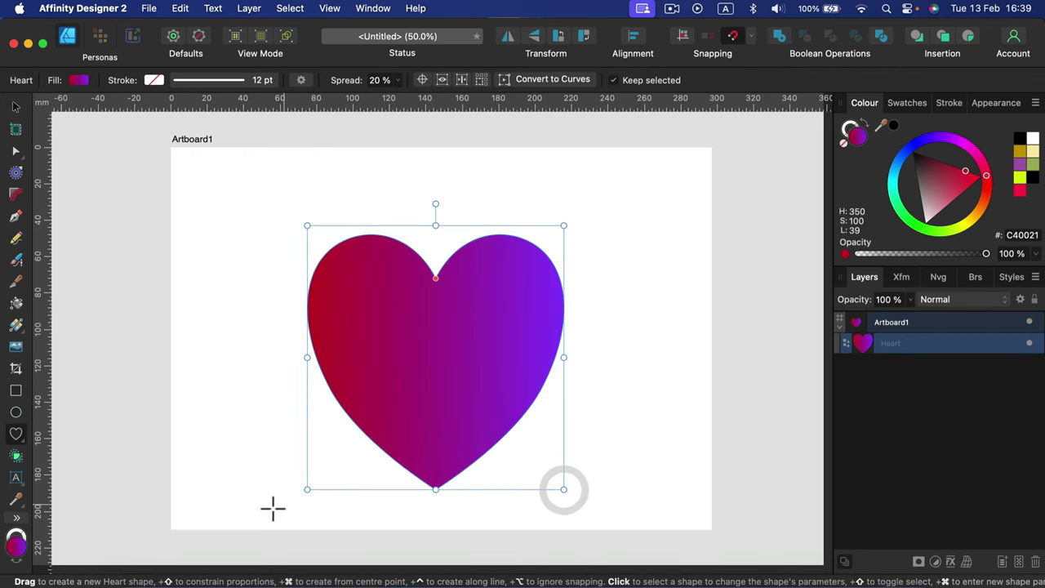
- Crop away the right half of the heart with the Vector Crop tool and deselect it
left_click(15, 367)
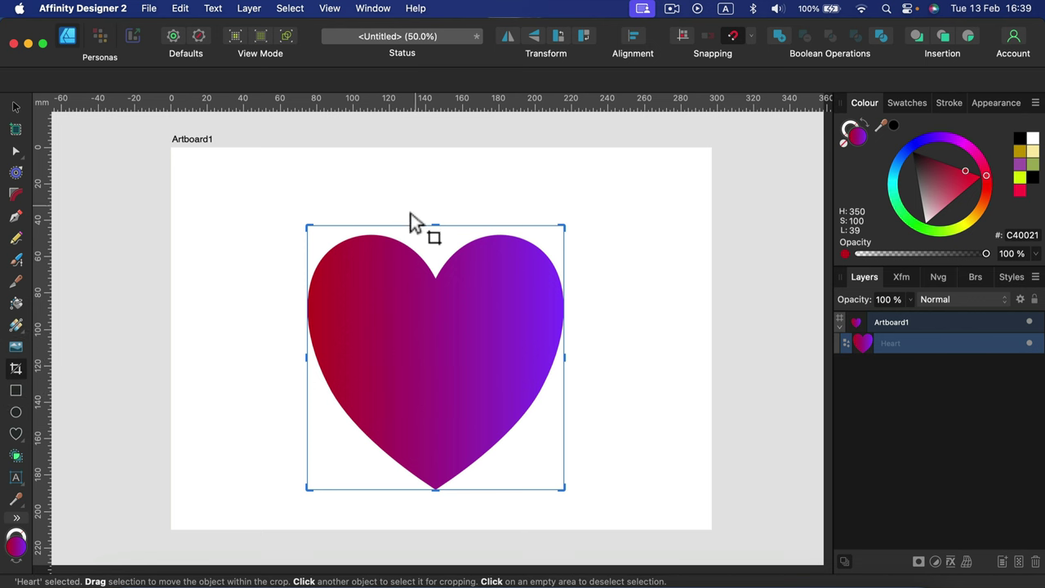
left_click_drag(564, 357, 435, 362)
left_click(10, 104)
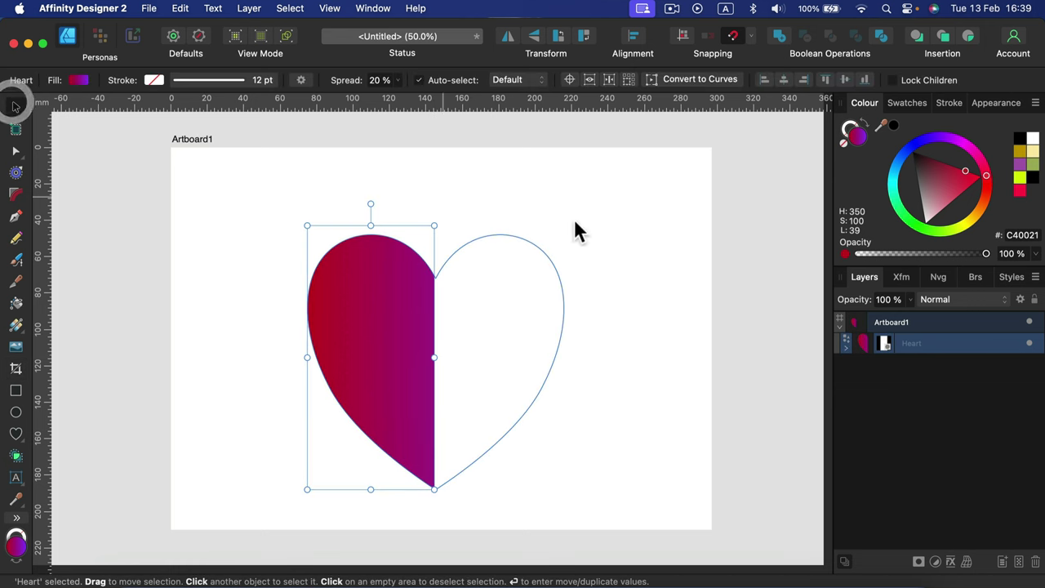
left_click(656, 235)
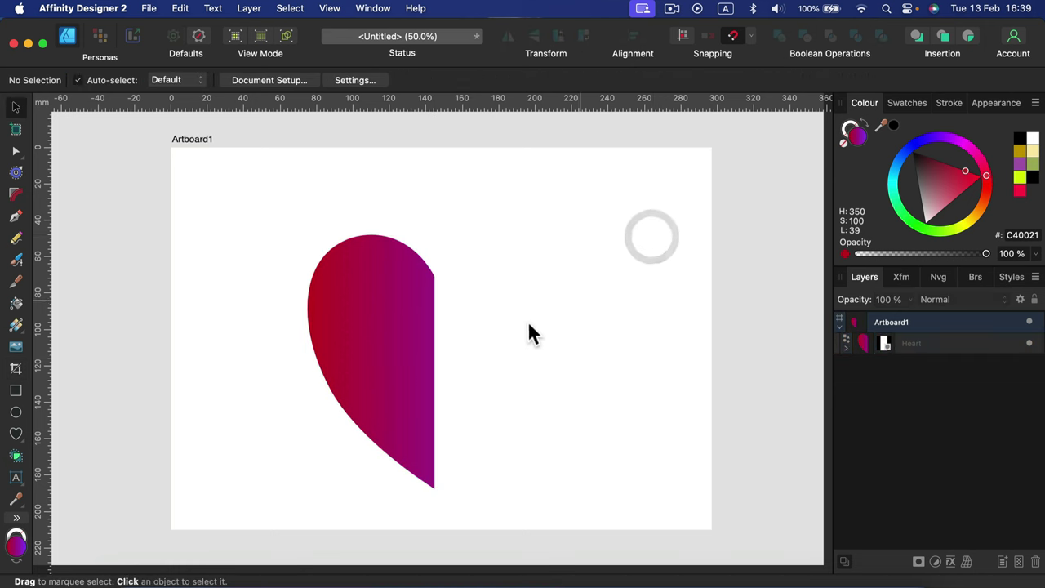
- Delete the cropped heart and activate the Rectangle tool for a new shape
left_click(402, 315)
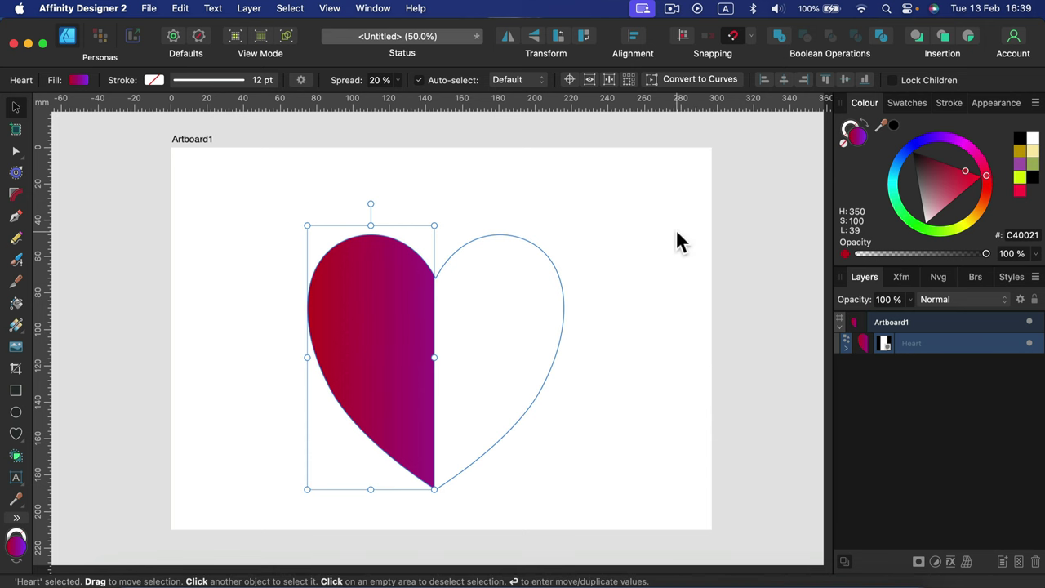
key("BackSpace")
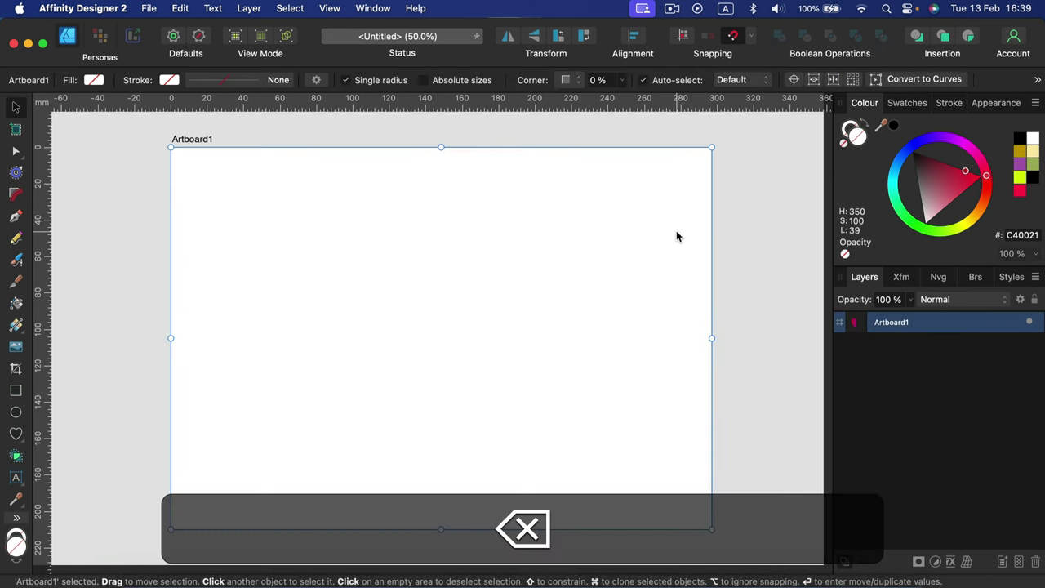
left_click(17, 390)
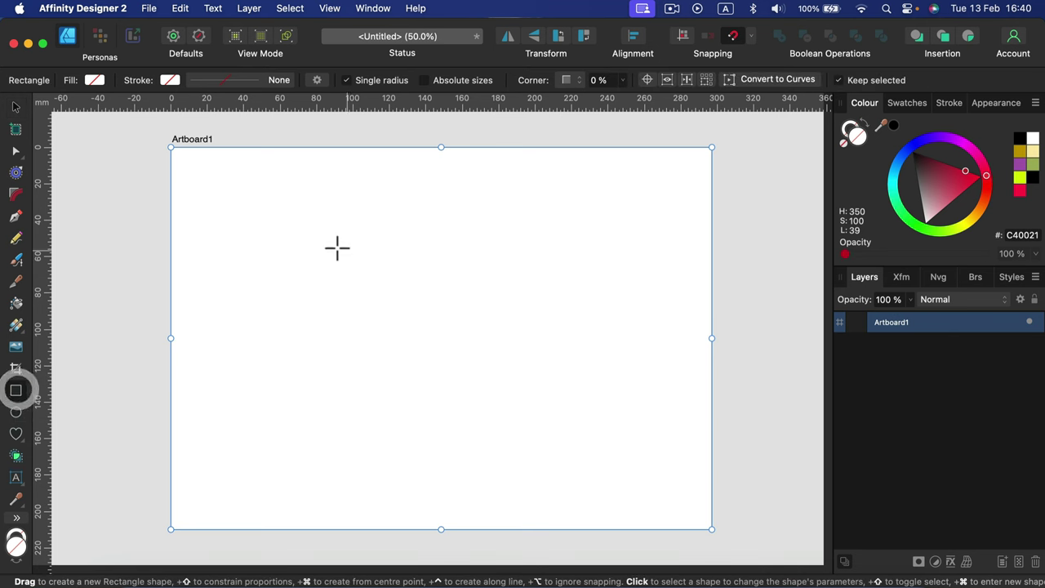
- Draw a square about 108 mm wide on the artboard and give it Concave corners of 10 %
left_click_drag(273, 223, 350, 305)
mouse_move(391, 346)
left_mouse_down()
mouse_move(595, 266)
mouse_move(364, 479)
mouse_move(555, 289)
mouse_move(511, 434)
mouse_move(374, 507)
mouse_move(515, 319)
mouse_move(359, 507)
mouse_move(554, 358)
mouse_move(427, 313)
mouse_move(490, 432)
mouse_move(583, 518)
mouse_move(364, 331)
mouse_move(557, 490)
mouse_move(387, 327)
mouse_move(437, 403)
mouse_move(471, 422)
left_mouse_up()
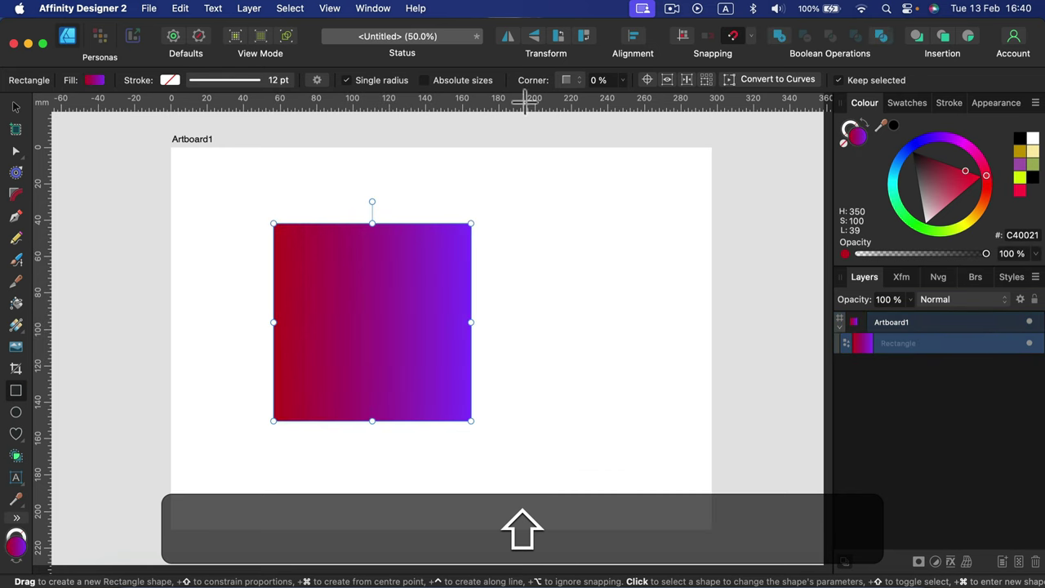
left_click(577, 81)
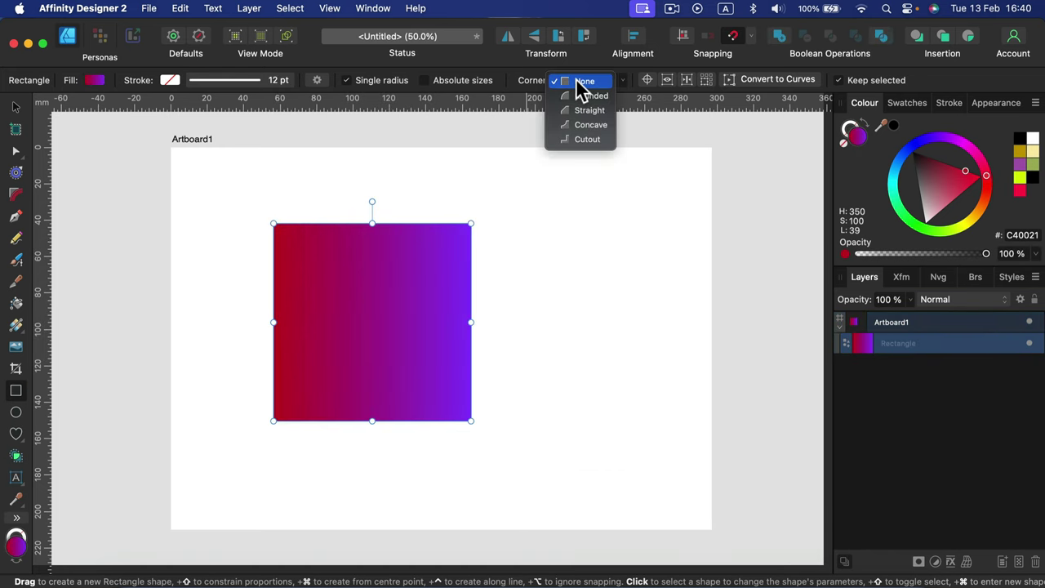
left_click(582, 125)
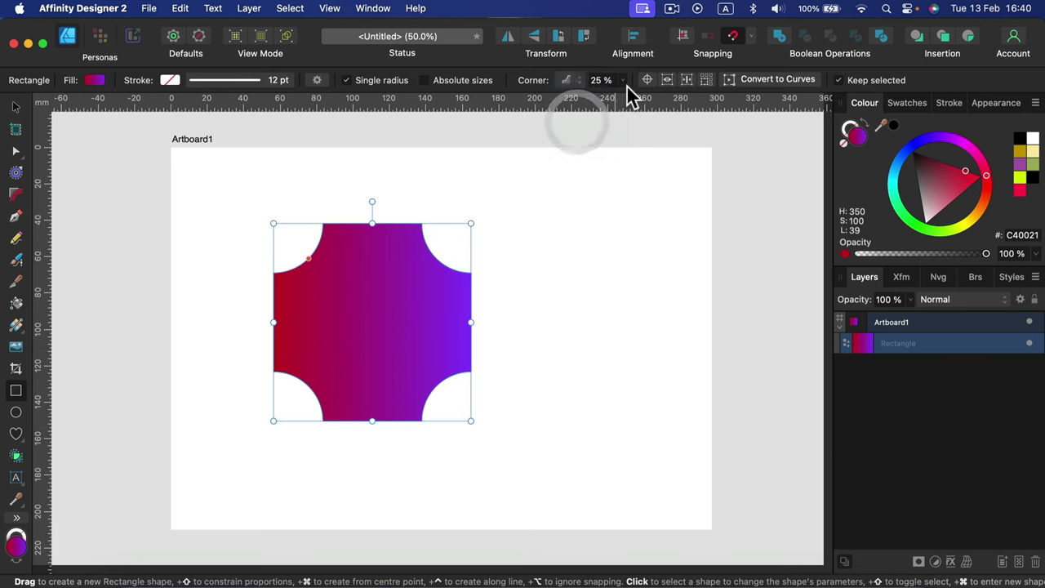
left_click(621, 82)
mouse_move(612, 93)
left_mouse_down()
mouse_move(600, 91)
mouse_move(625, 95)
mouse_move(609, 91)
left_mouse_up()
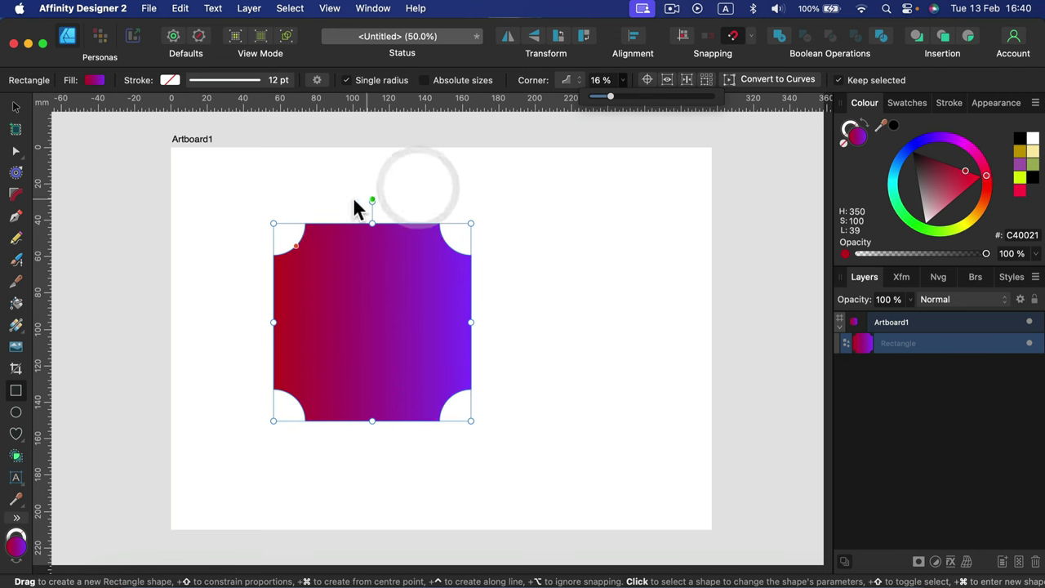
mouse_move(296, 247)
left_mouse_down()
mouse_move(327, 273)
mouse_move(284, 226)
mouse_move(290, 236)
left_mouse_up()
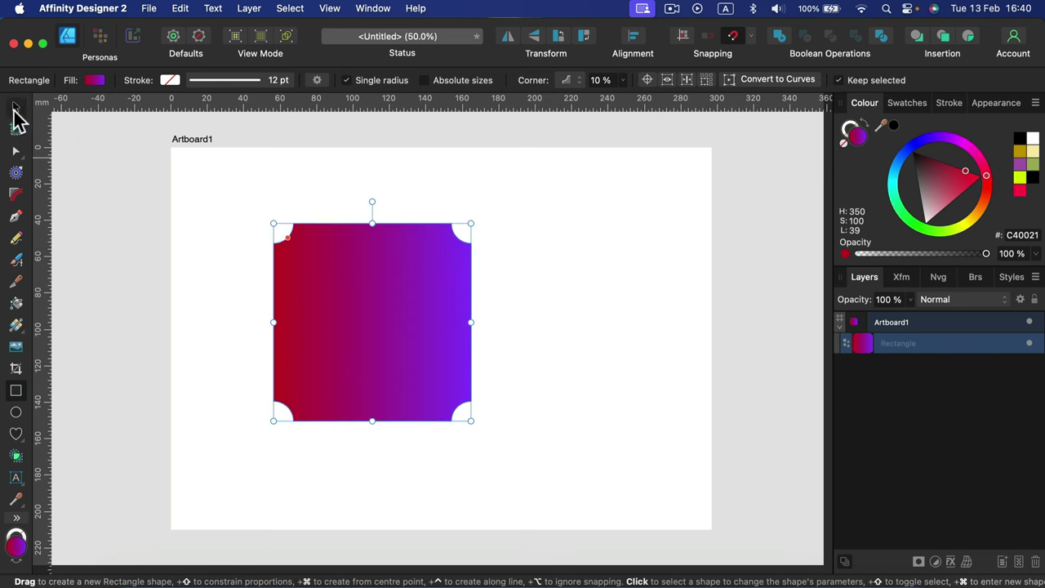
- Delete the concave-cornered square from the artboard
left_click(16, 107)
key("BackSpace")
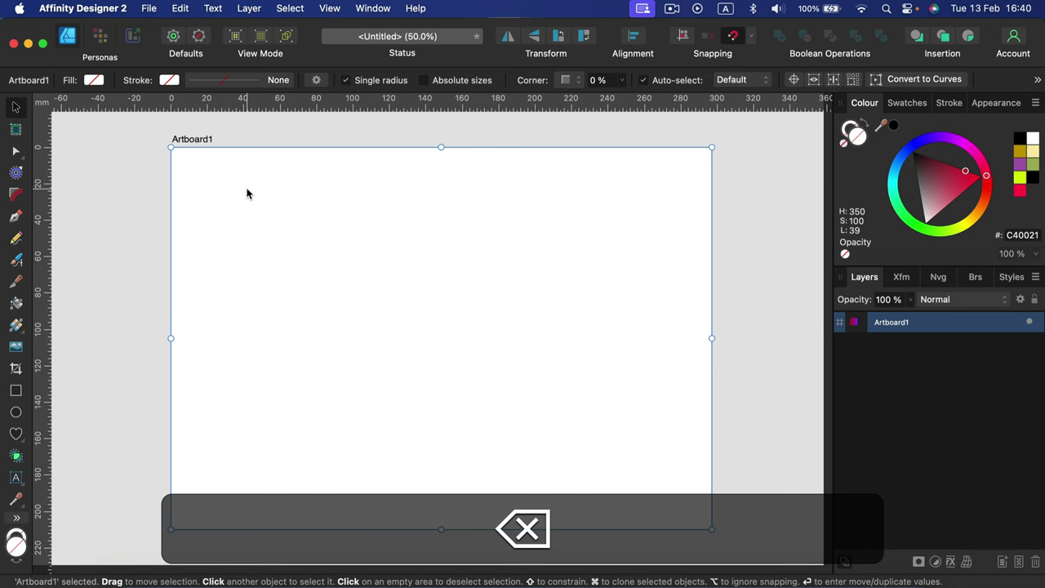
- Draw a star about 140 mm wide mid-artboard, with outer circle rounding of 27 % and inner circle rounding of 40 %
left_click(16, 438)
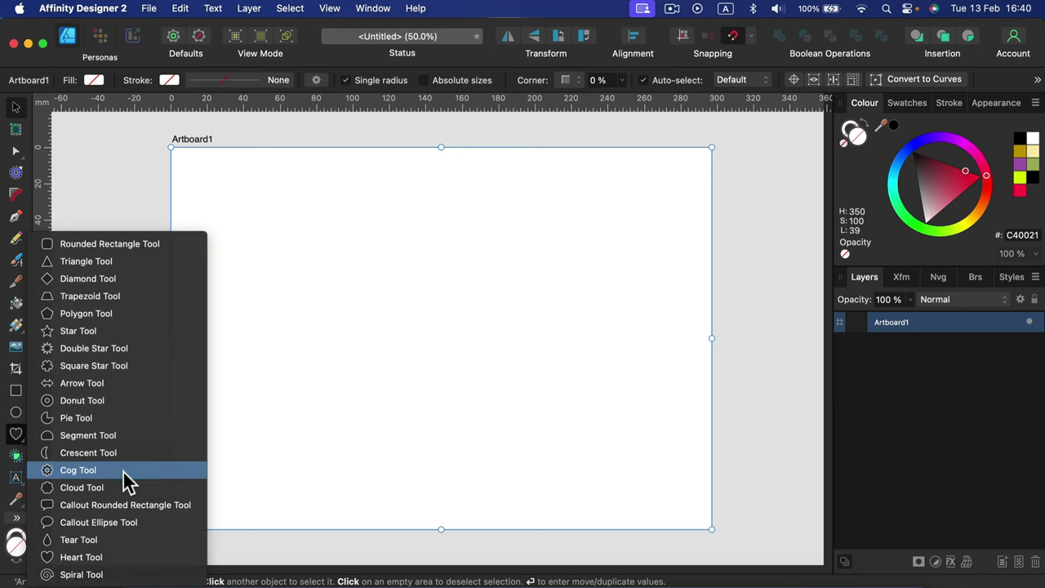
left_click(122, 332)
left_click_drag(316, 200, 572, 455)
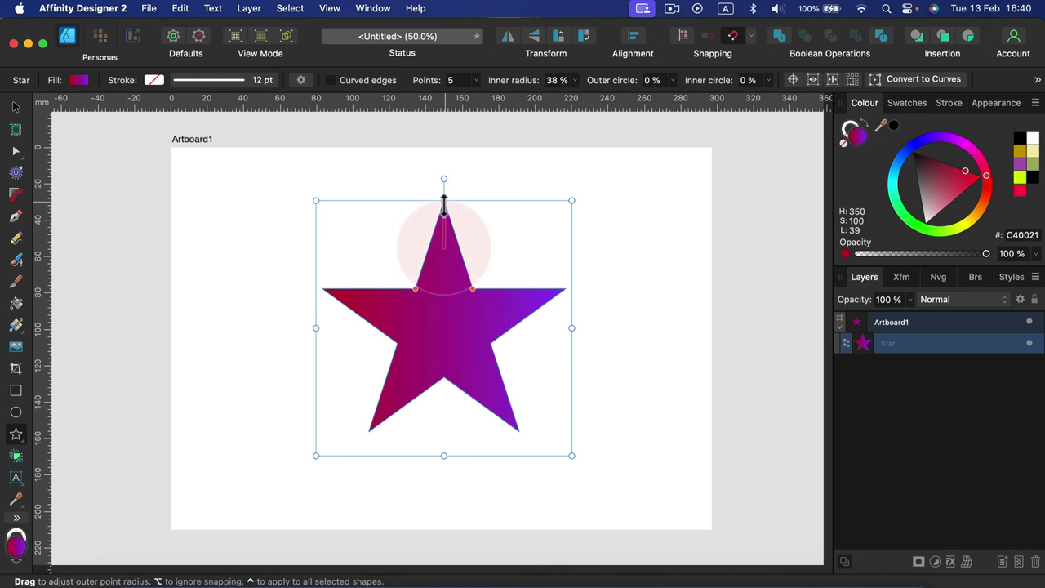
mouse_move(443, 203)
left_mouse_down()
mouse_move(442, 222)
mouse_move(440, 211)
left_mouse_up()
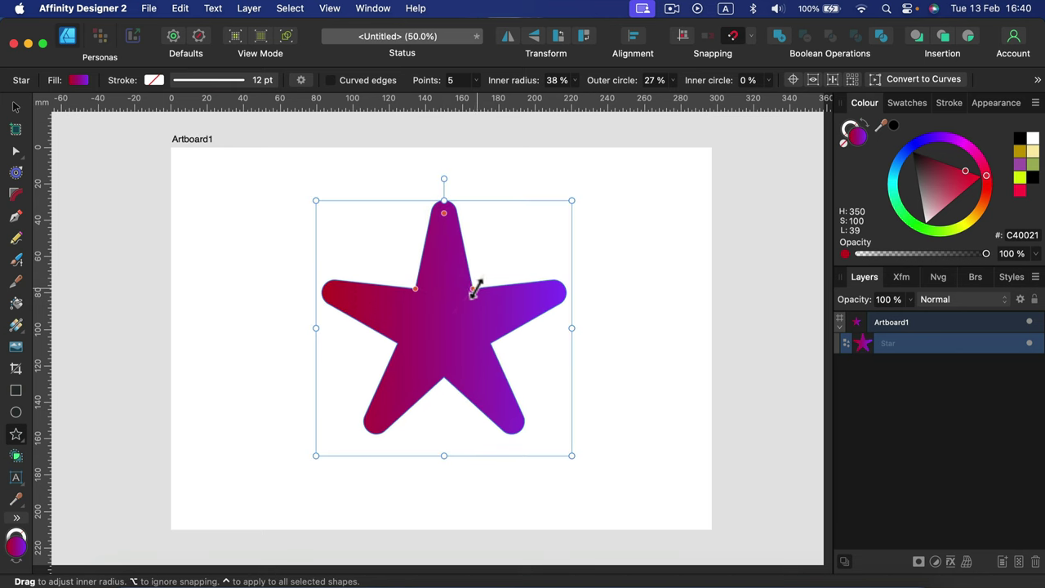
left_click_drag(474, 287, 420, 303)
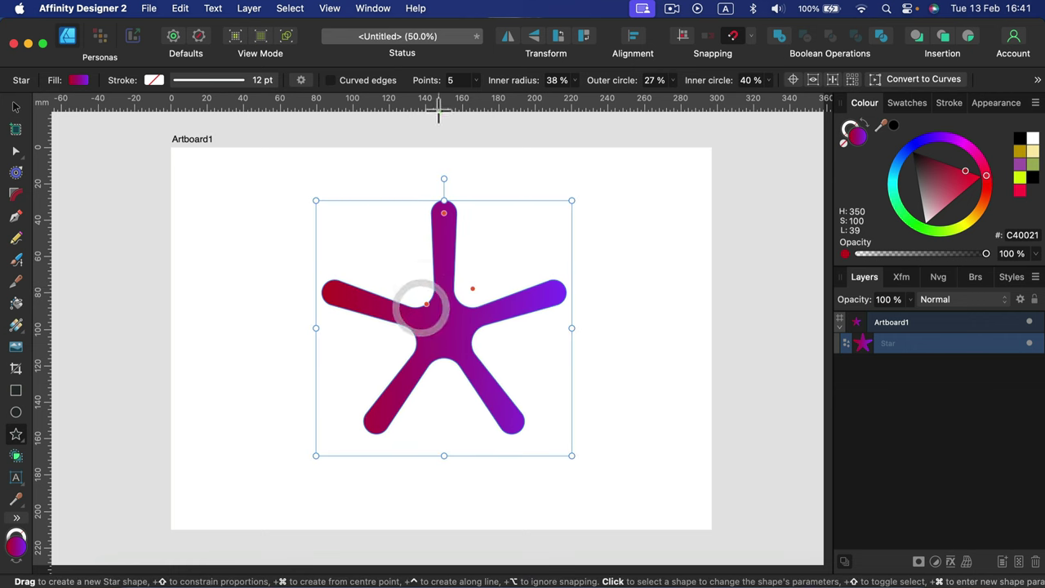
- Set the star to 11 points and its inner radius to 96 %
left_click(475, 80)
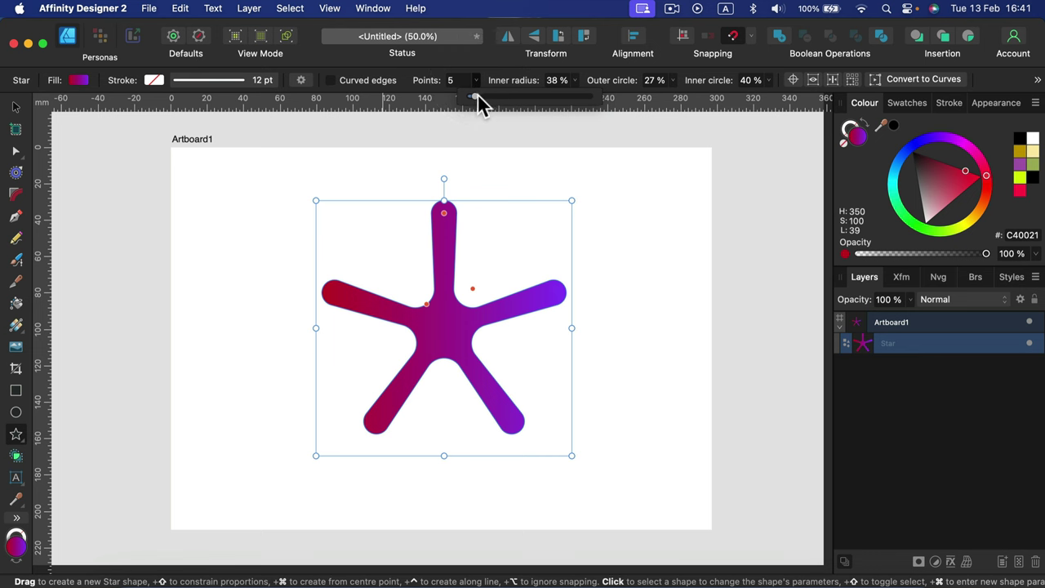
left_click_drag(479, 95, 493, 98)
left_click(576, 81)
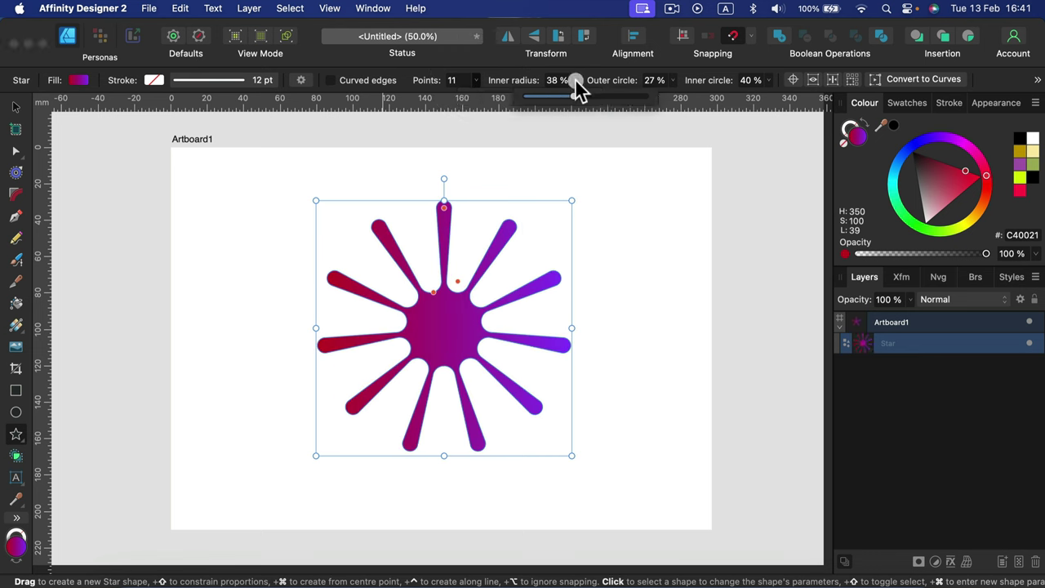
left_click_drag(575, 94, 646, 98)
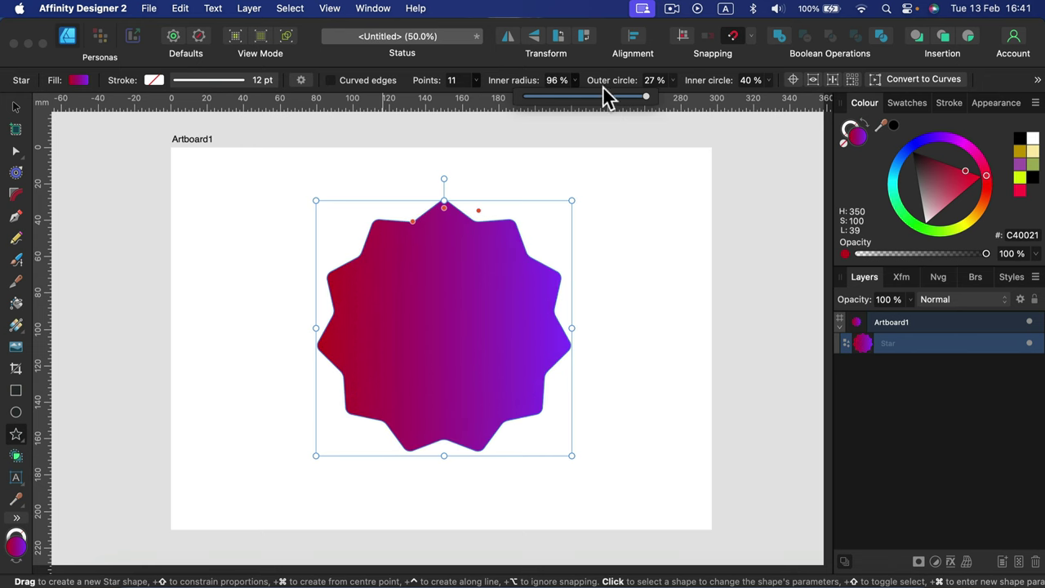
- Increase the star to 21 points and move it toward the artboard's upper-left area
left_click(476, 81)
left_click_drag(479, 95, 500, 95)
left_click(16, 107)
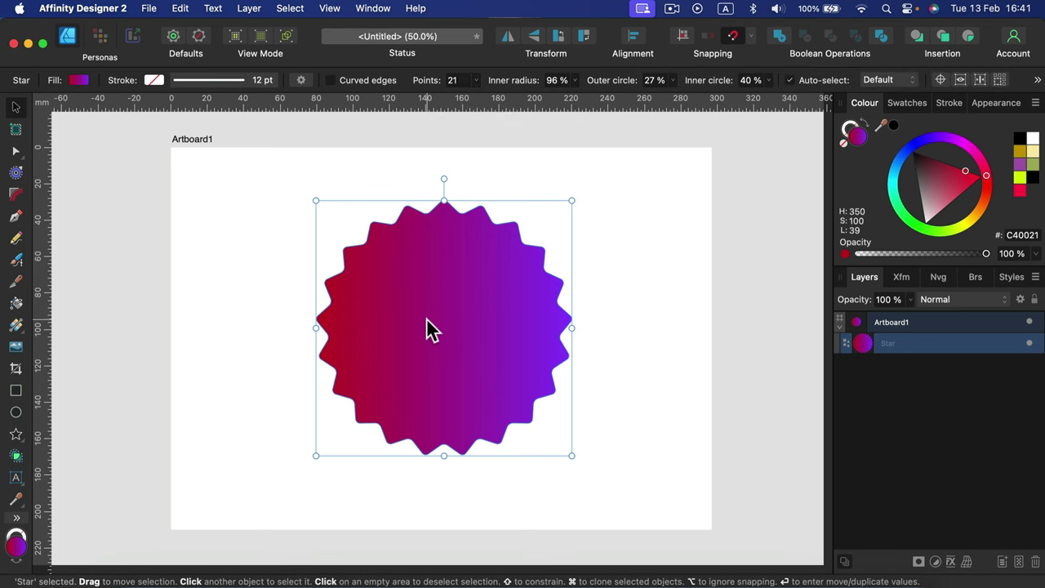
left_click_drag(446, 335, 384, 334)
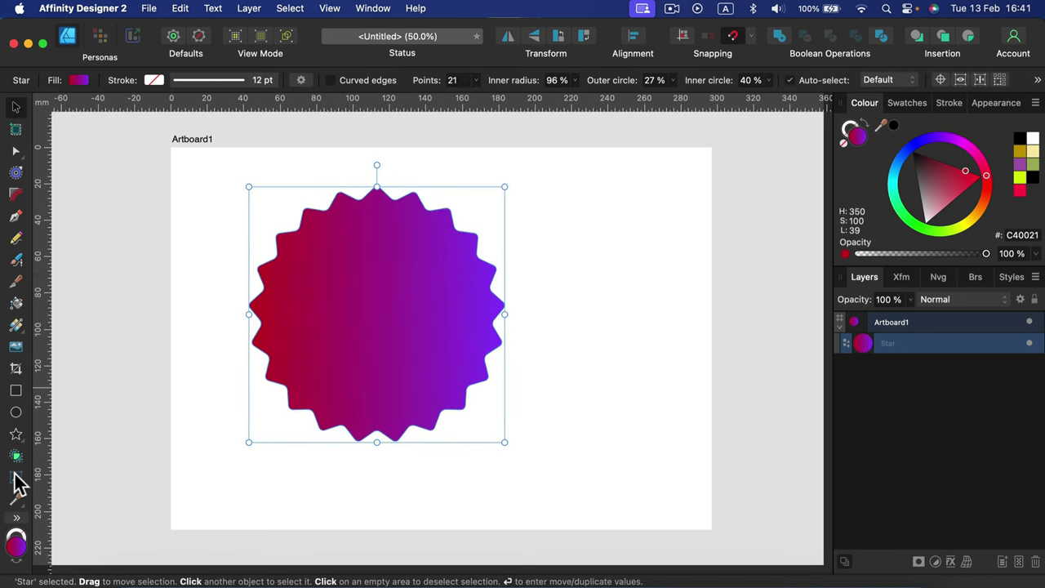
- Draw a square about 102 mm wide from the star's centre toward the lower right and fill it with blue 0041C4
left_click(17, 413)
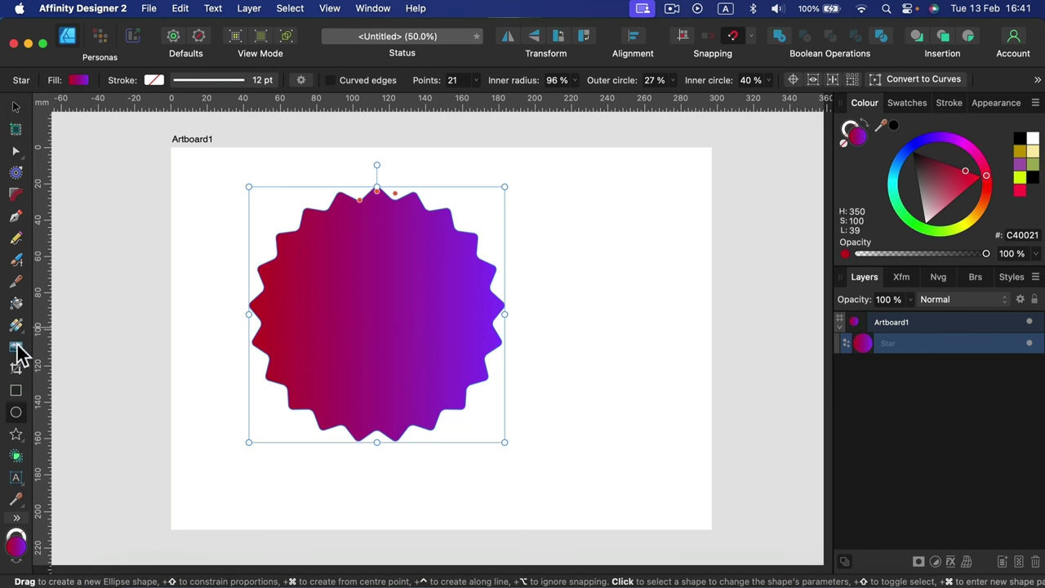
key("m")
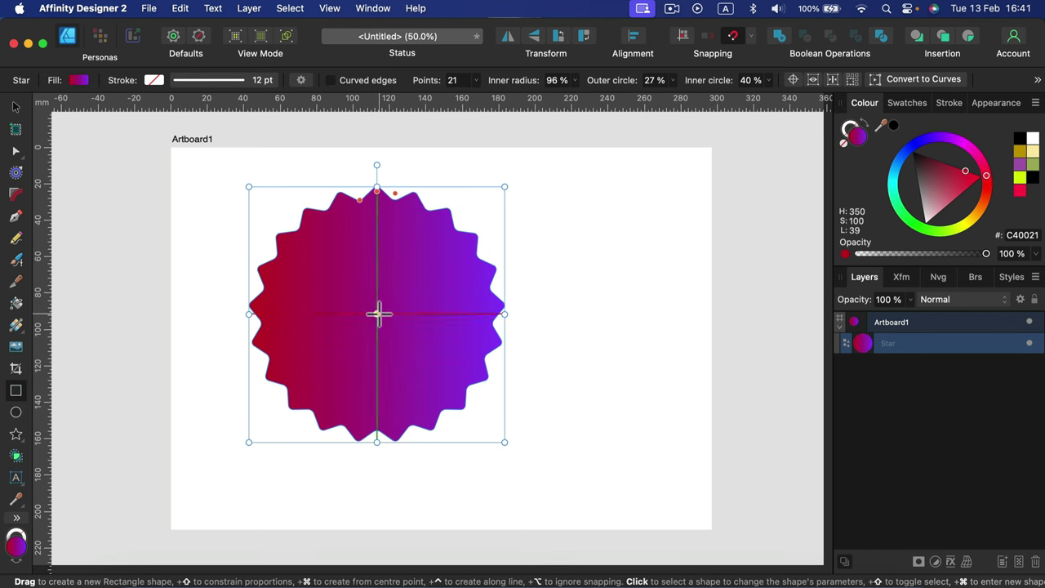
mouse_move(378, 315)
left_mouse_down()
mouse_move(577, 469)
mouse_move(574, 485)
left_mouse_up()
left_click(898, 154)
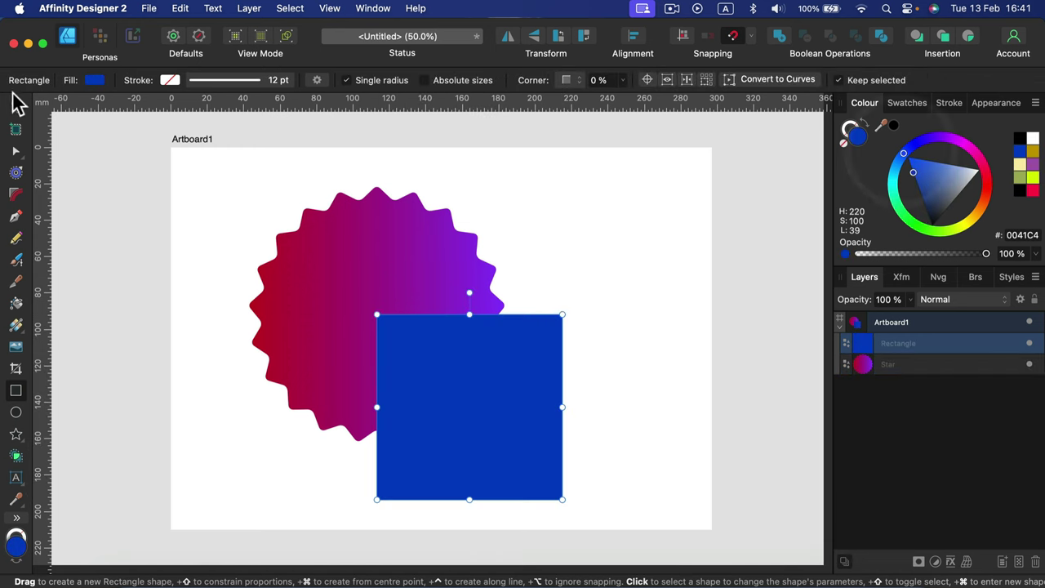
- Select the star and change its fill to green 00C45B
left_click(15, 107)
left_click(364, 221)
left_click(898, 212)
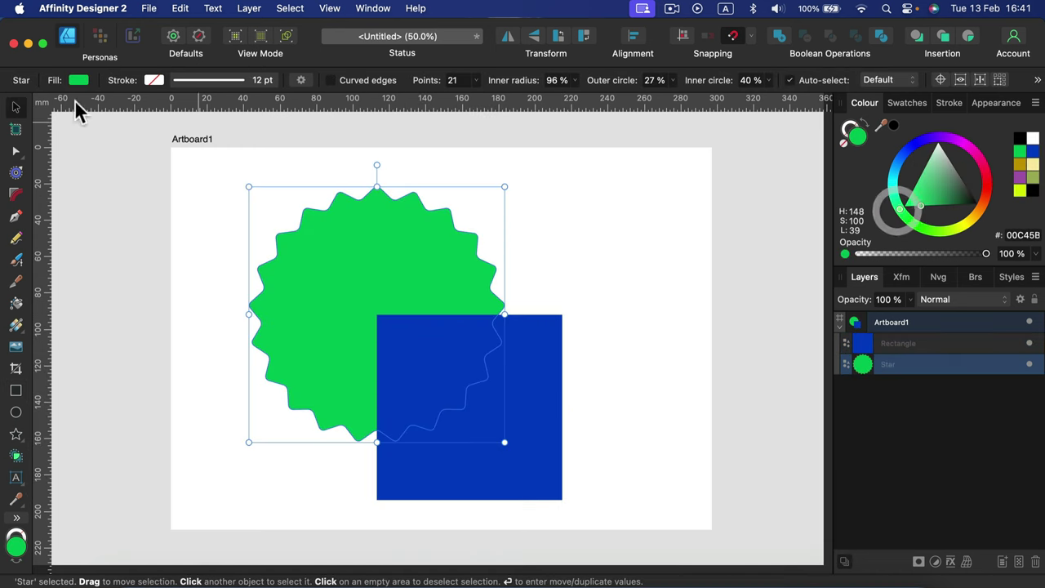
- Add the blue square to the star selection and move both shapes together to the artboard's centre
left_click(16, 107)
left_click(549, 376, "shift")
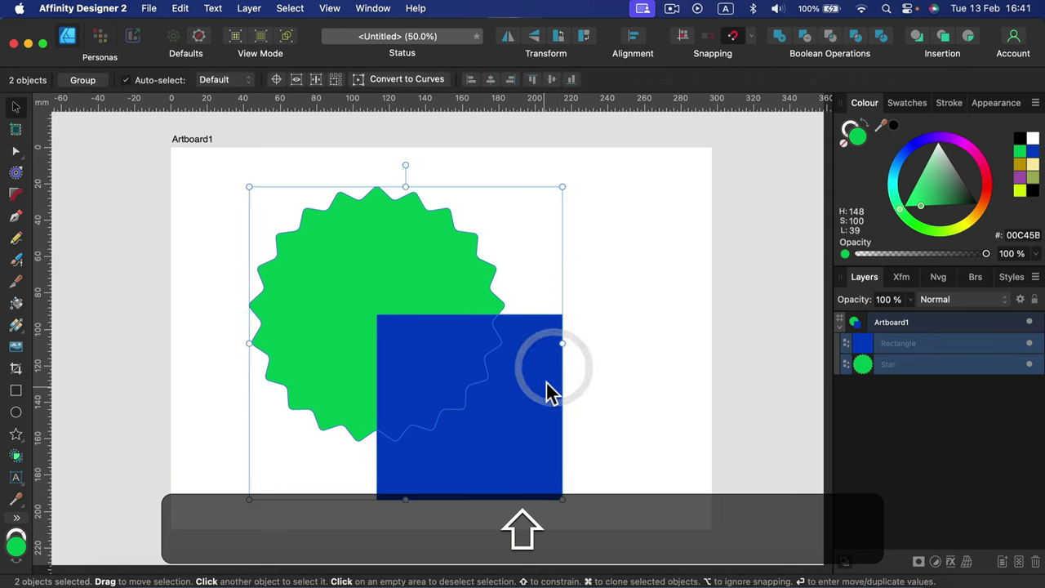
left_click_drag(547, 381, 579, 392)
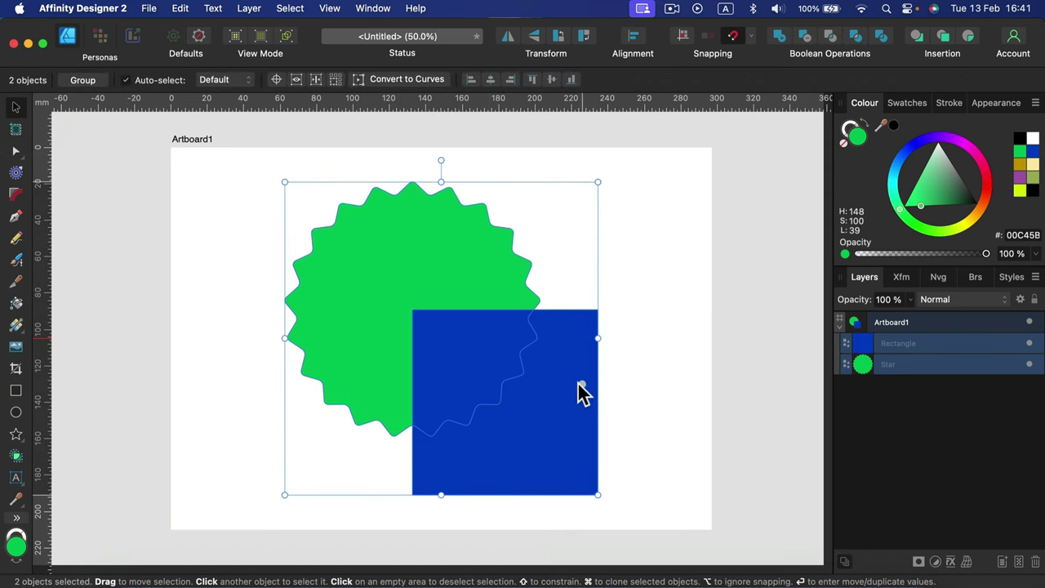
- Marquee-select the star and the square together, and clear the selection again
left_click(249, 216)
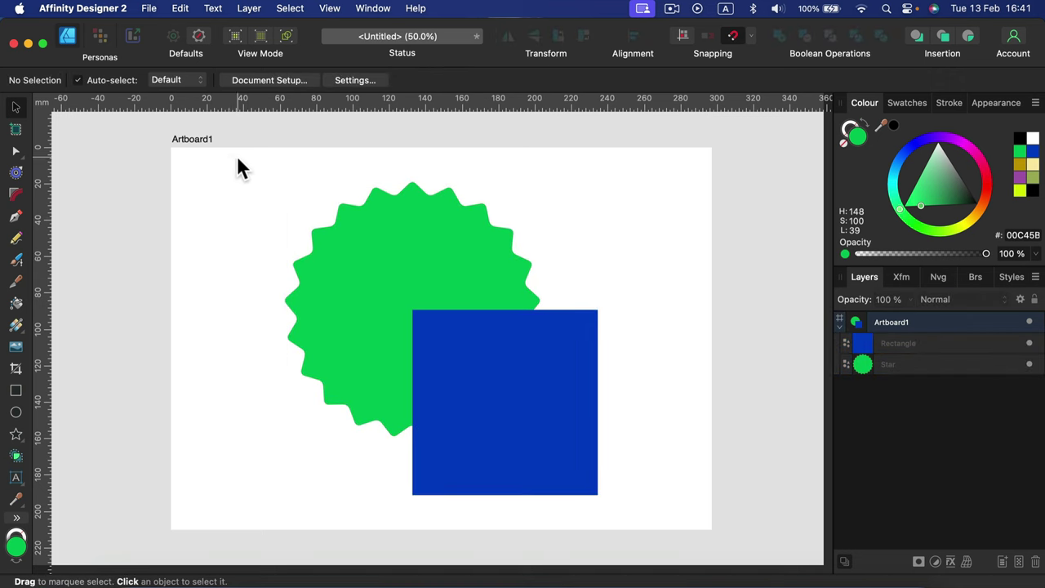
left_click_drag(230, 156, 679, 533)
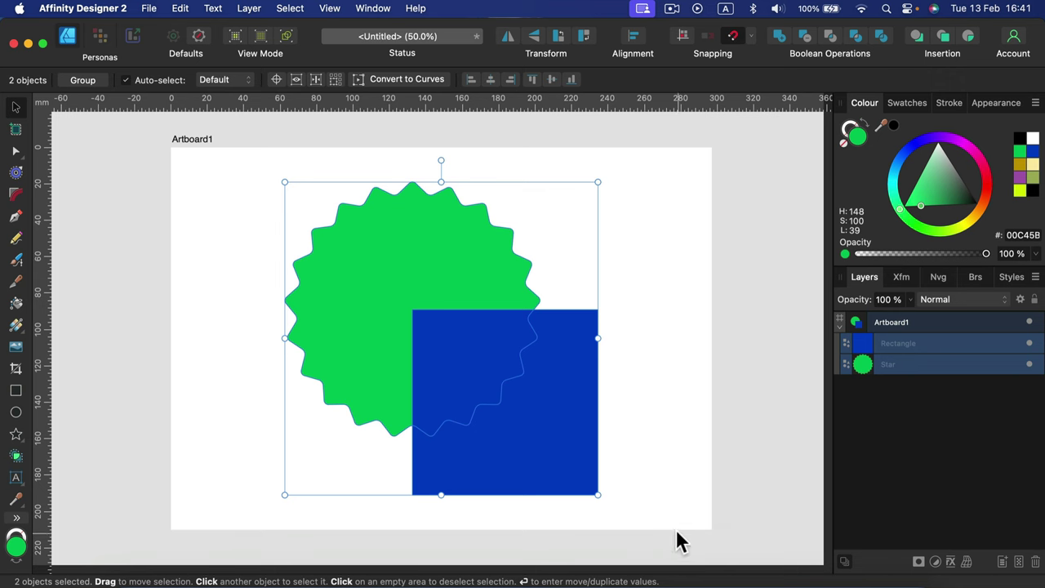
left_click(673, 399)
- Select both the green star and the blue square and activate the Shape Builder tool
left_click(366, 221)
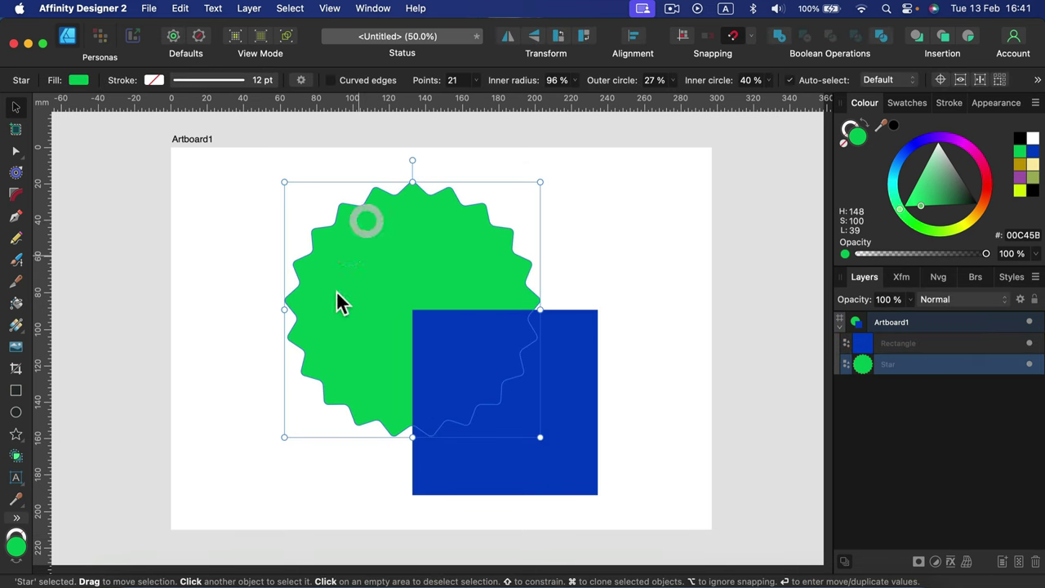
key("shift")
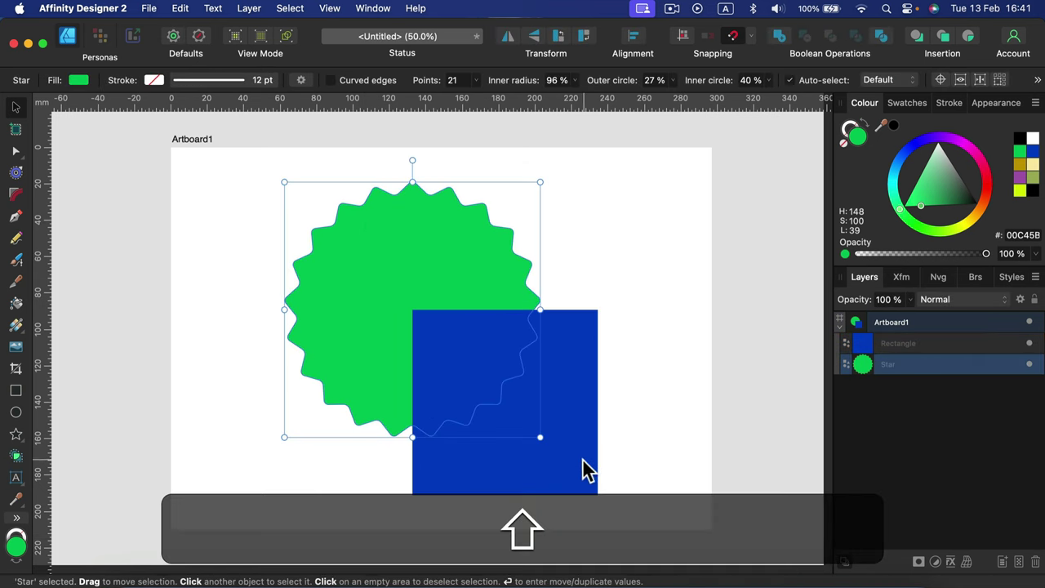
left_click(576, 343, "shift")
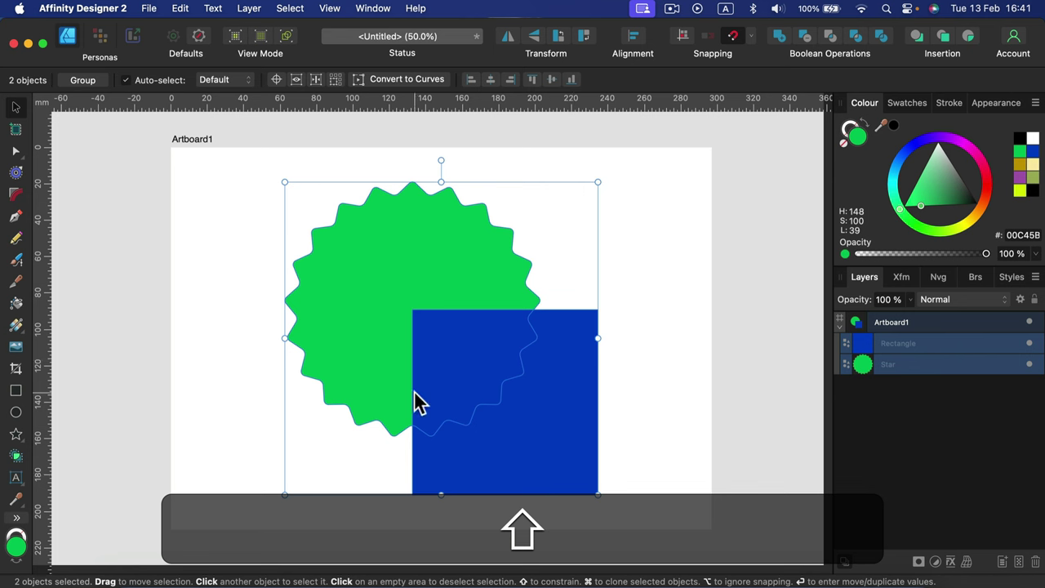
left_click(16, 457)
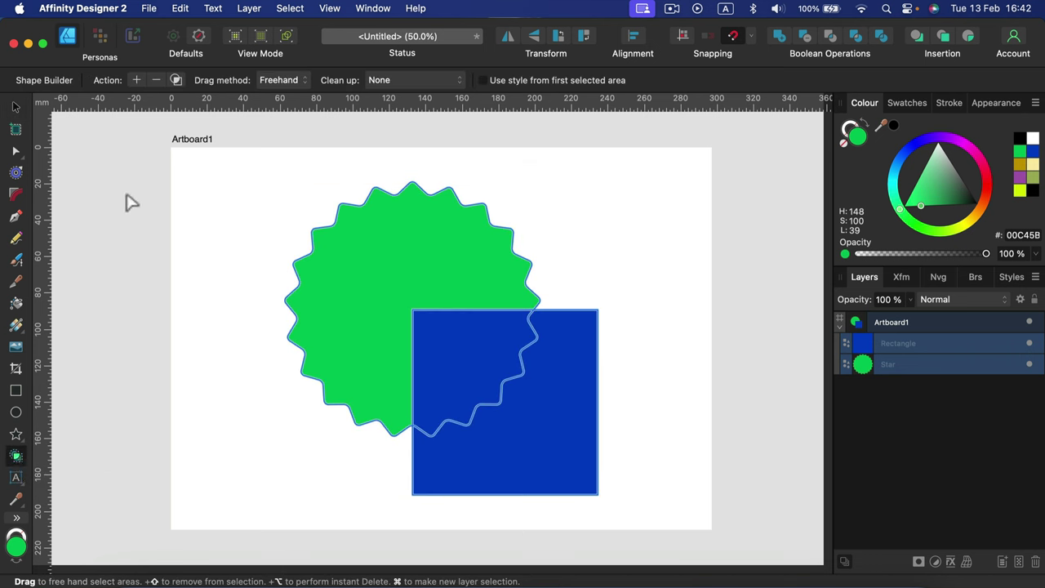
- Try merging the star, overlap and square into one shape with Shape Builder's add action, and undo the merge
left_click(137, 80)
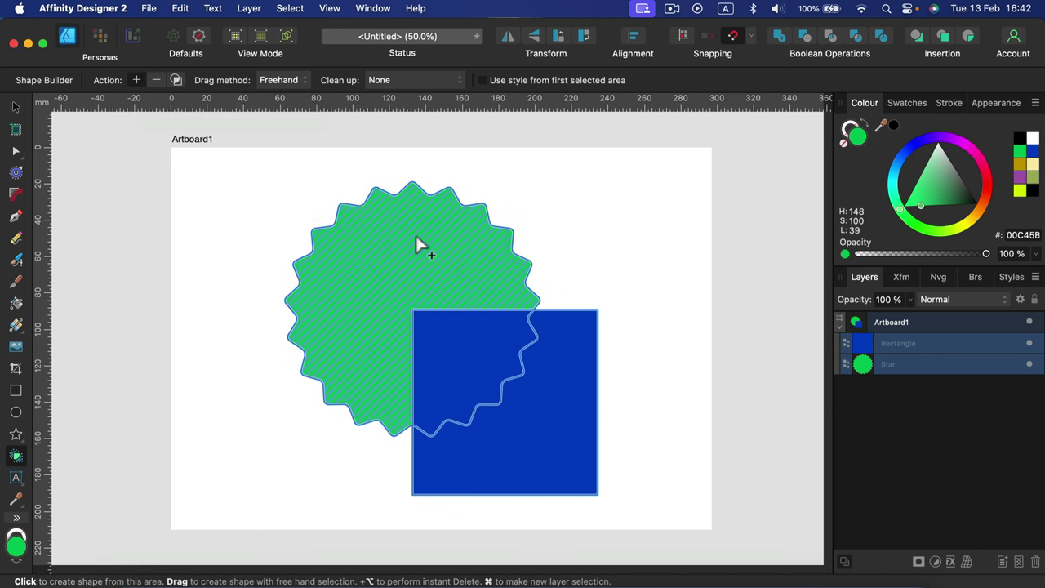
left_click_drag(417, 236, 428, 244)
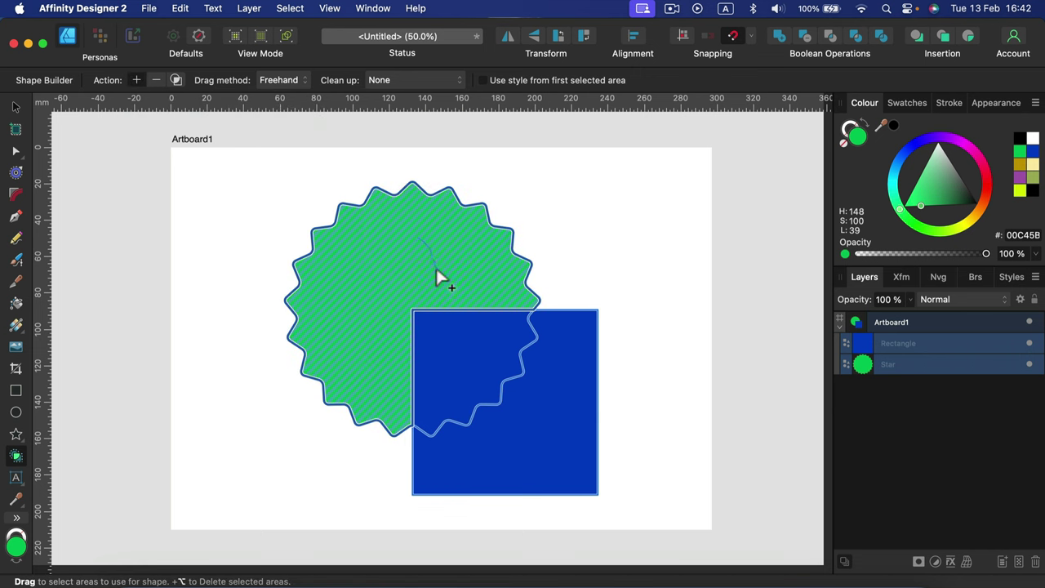
mouse_move(441, 278)
left_mouse_down()
mouse_move(447, 333)
mouse_move(532, 418)
left_mouse_up()
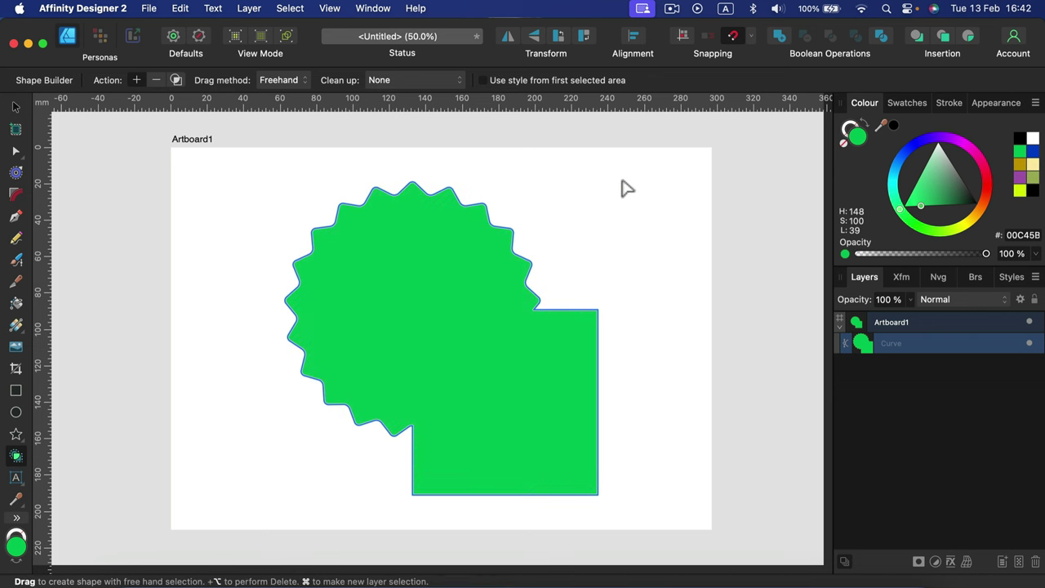
key("super+z")
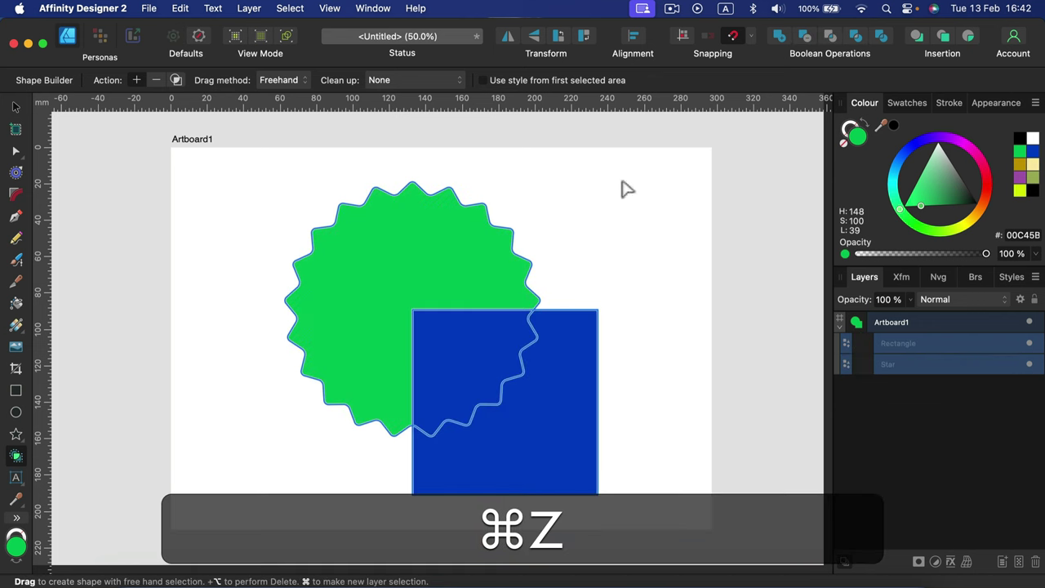
- Remove the overlap and the remaining blue area with Shape Builder's subtract action, and deselect the green shape
left_click(156, 79)
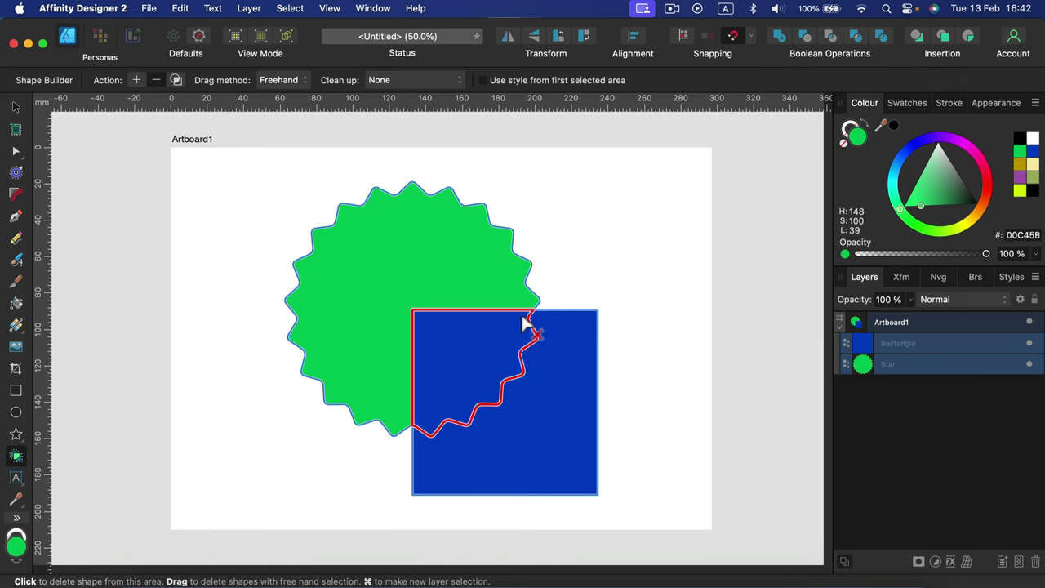
left_click(466, 369)
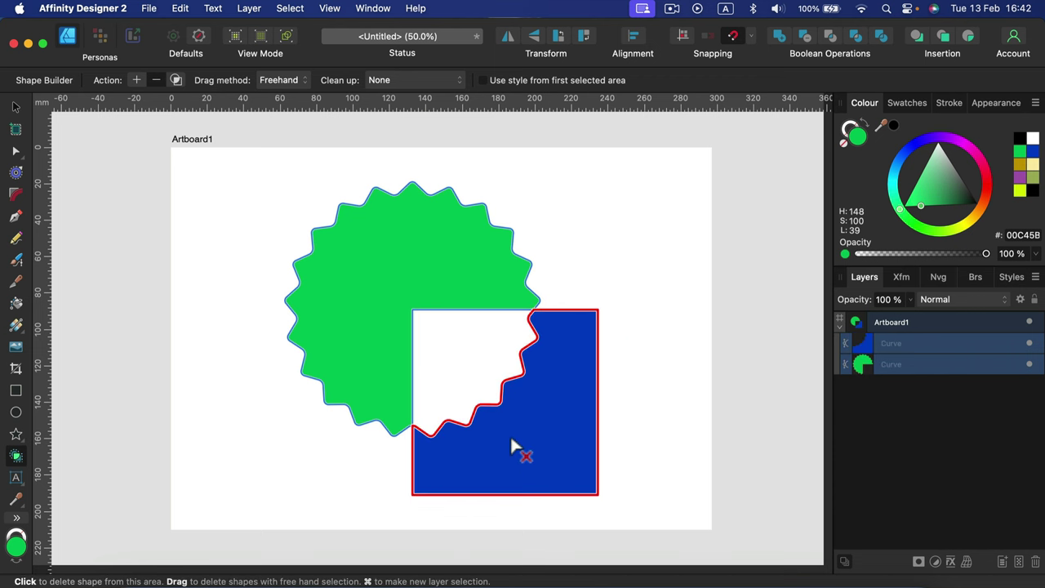
left_click(560, 390)
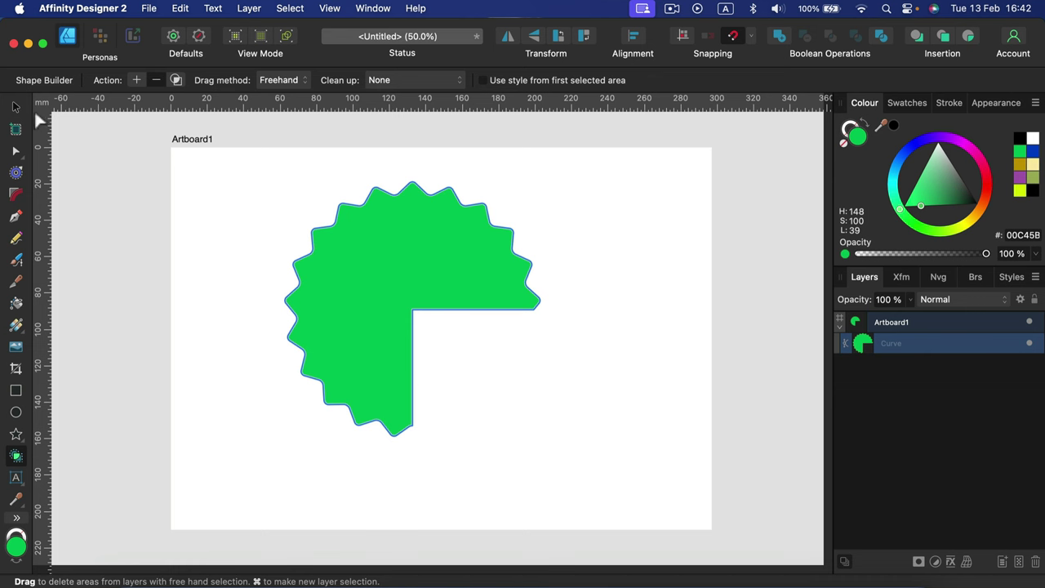
key("v")
left_click(191, 170)
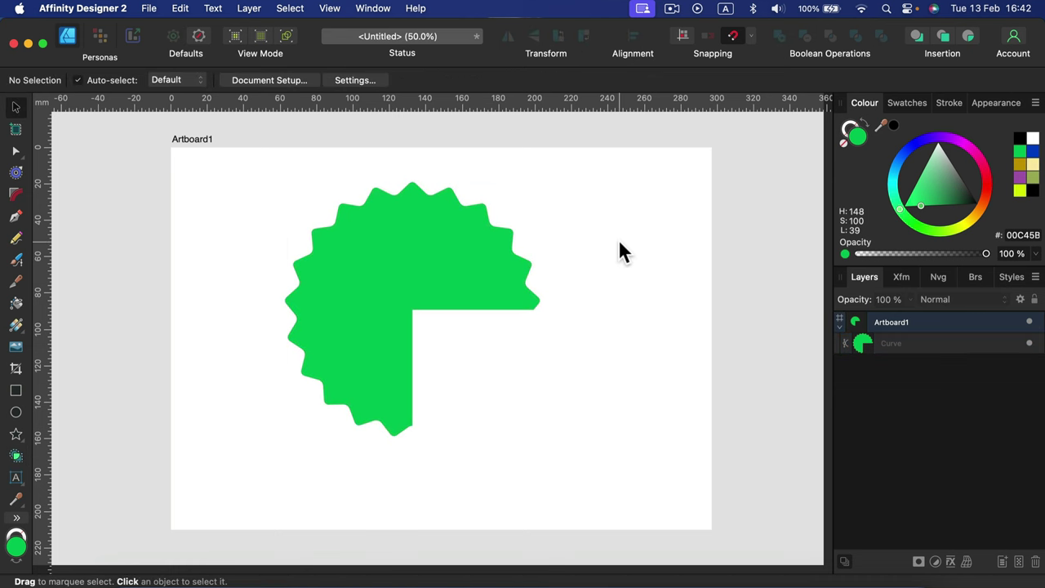
- Delete the green cut-out shape and draw a tall ellipse about 65 mm wide and 147 mm high mid-artboard
left_click_drag(263, 159, 662, 516)
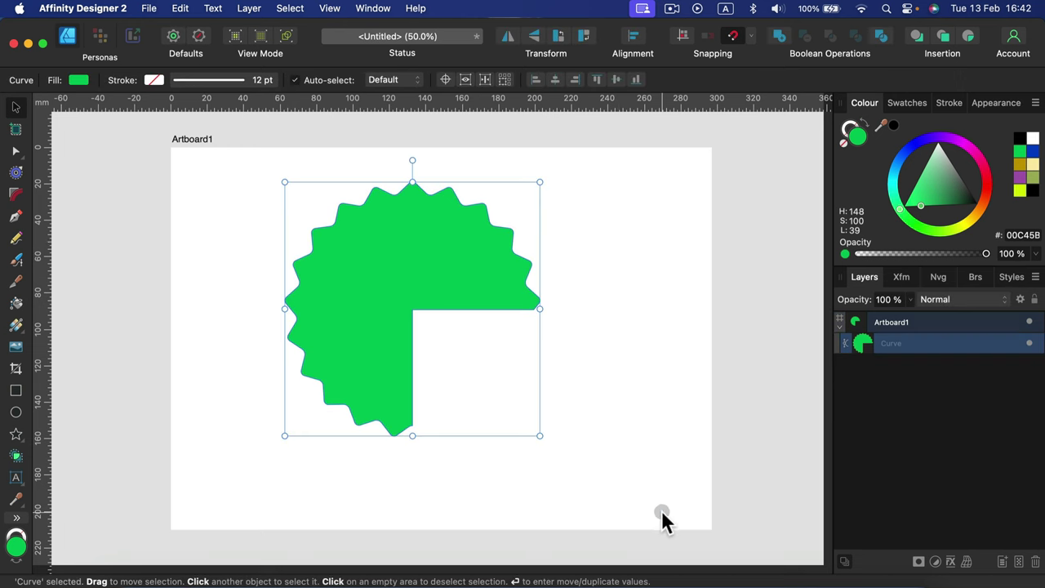
key("BackSpace")
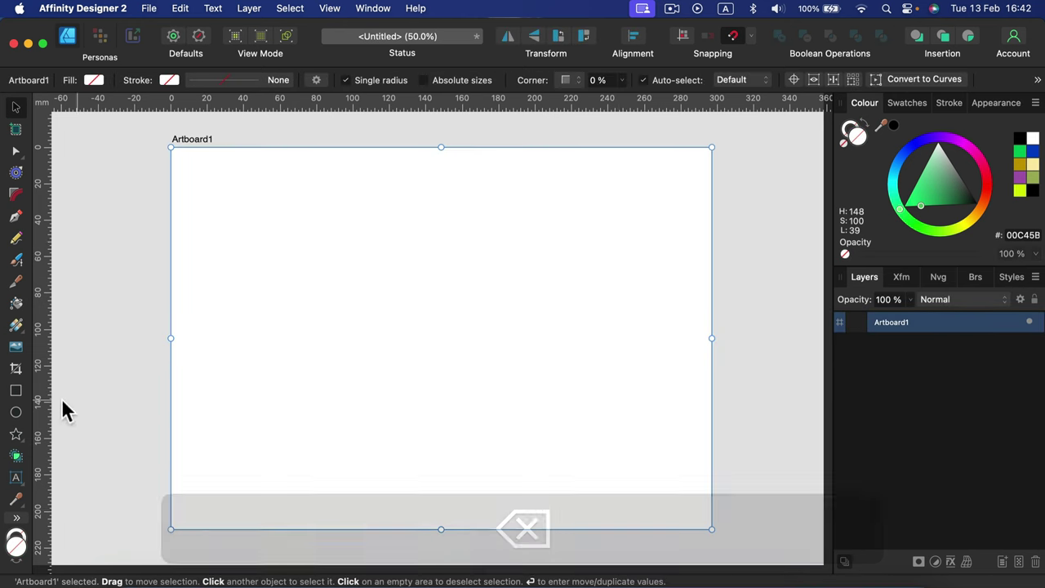
left_click(16, 412)
mouse_move(375, 204)
left_mouse_down()
mouse_move(412, 265)
mouse_move(494, 472)
left_mouse_up()
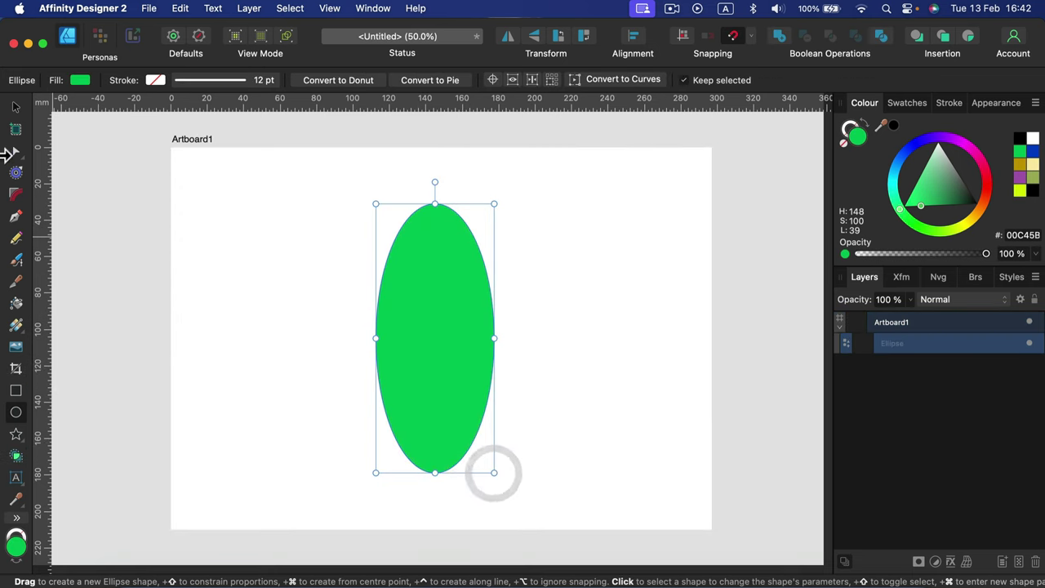
- Swap the ellipse's fill and stroke to leave a green outline, and move it near the artboard's left edge
left_click(867, 124)
key("v")
mouse_move(472, 245)
left_mouse_down()
mouse_move(483, 232)
mouse_move(302, 231)
mouse_move(289, 216)
left_mouse_up()
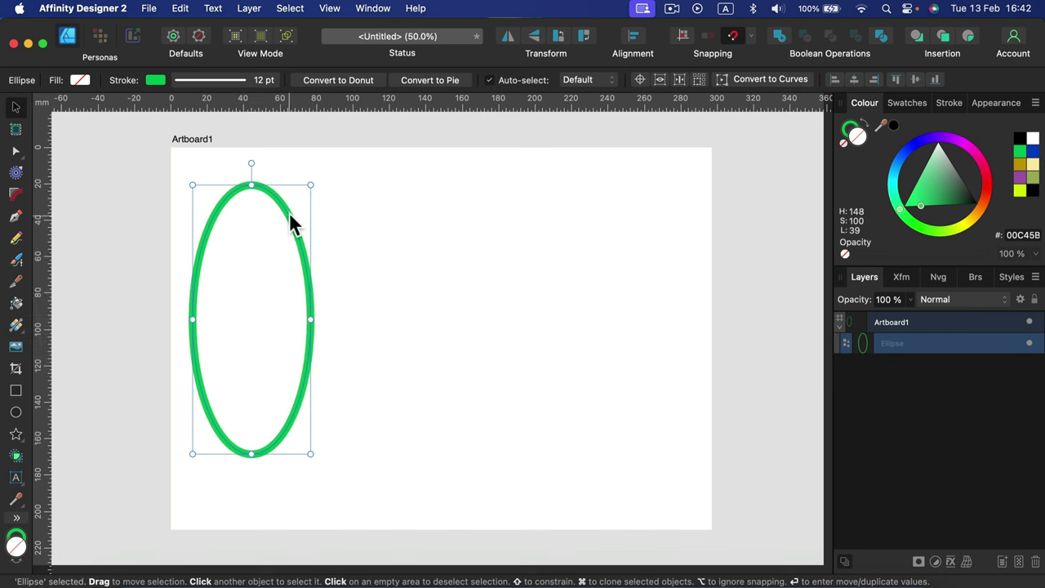
- Make three copies of the ellipse across the artboard and snap the second ellipse to the artboard's centre
mouse_move(294, 221)
left_mouse_down()
mouse_move(605, 205)
mouse_move(655, 240)
mouse_move(702, 232)
left_mouse_up()
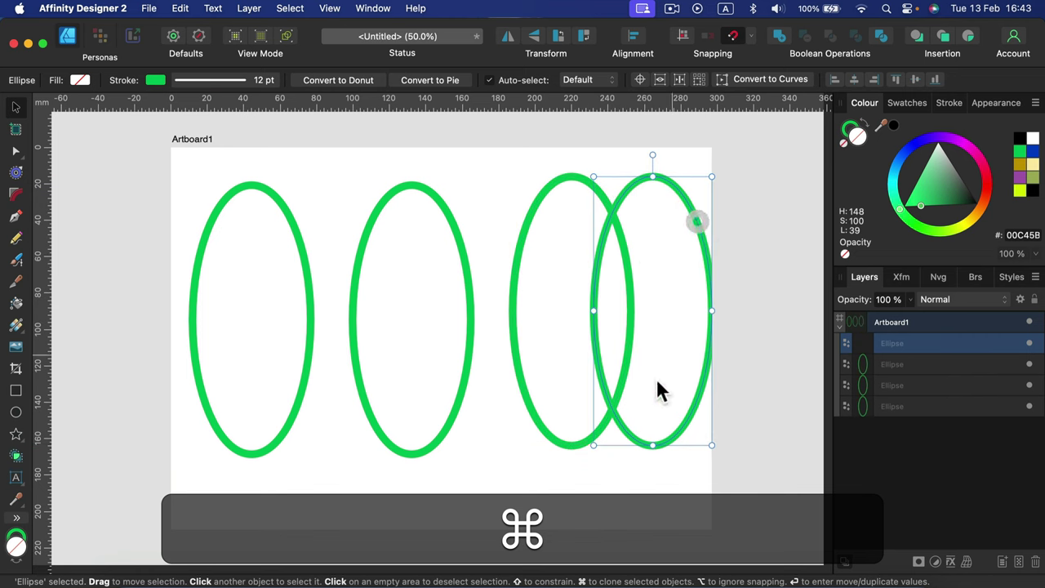
left_click_drag(468, 261, 500, 273)
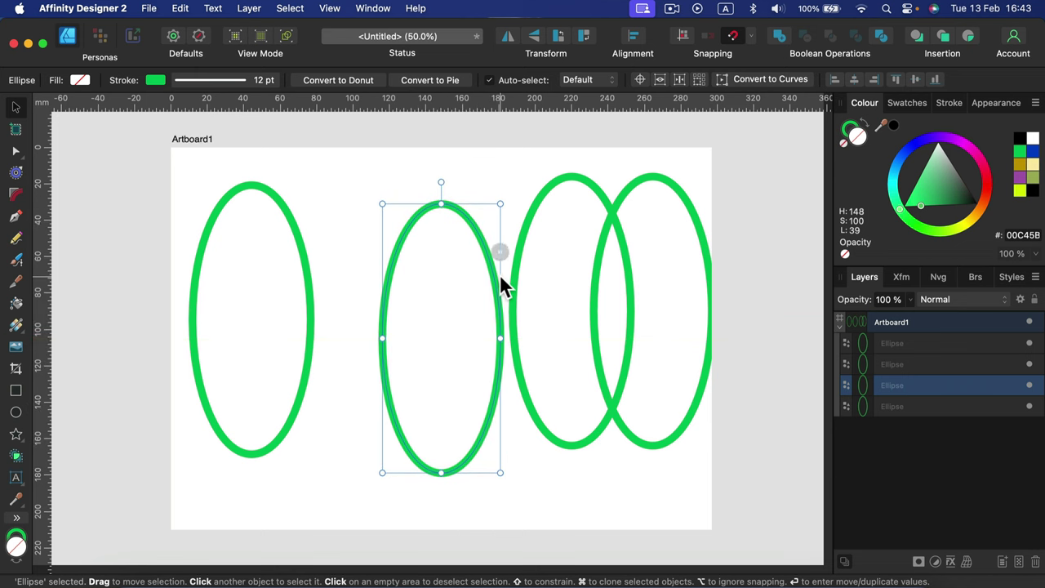
left_click(752, 36)
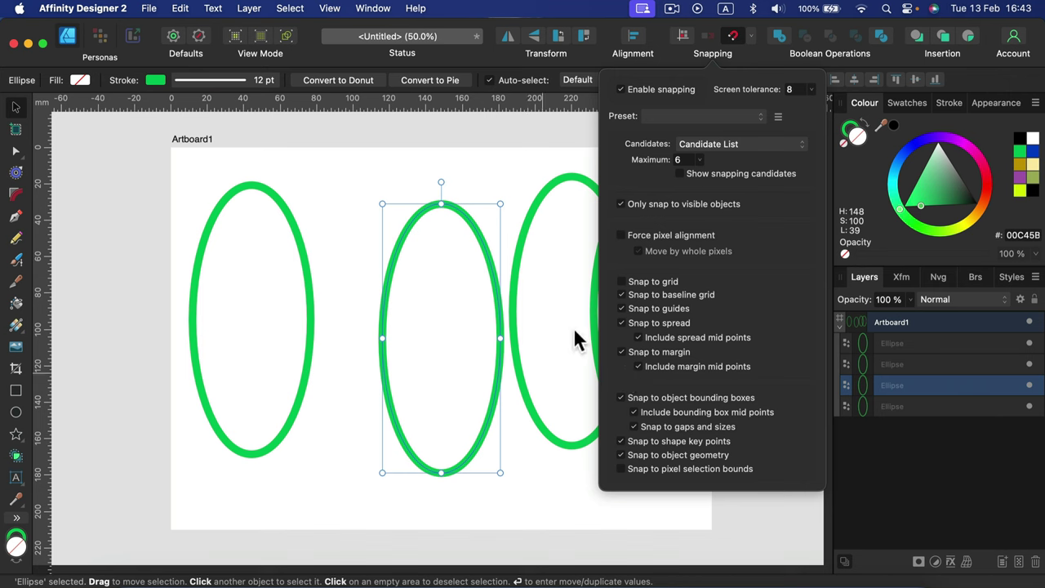
left_click(744, 57)
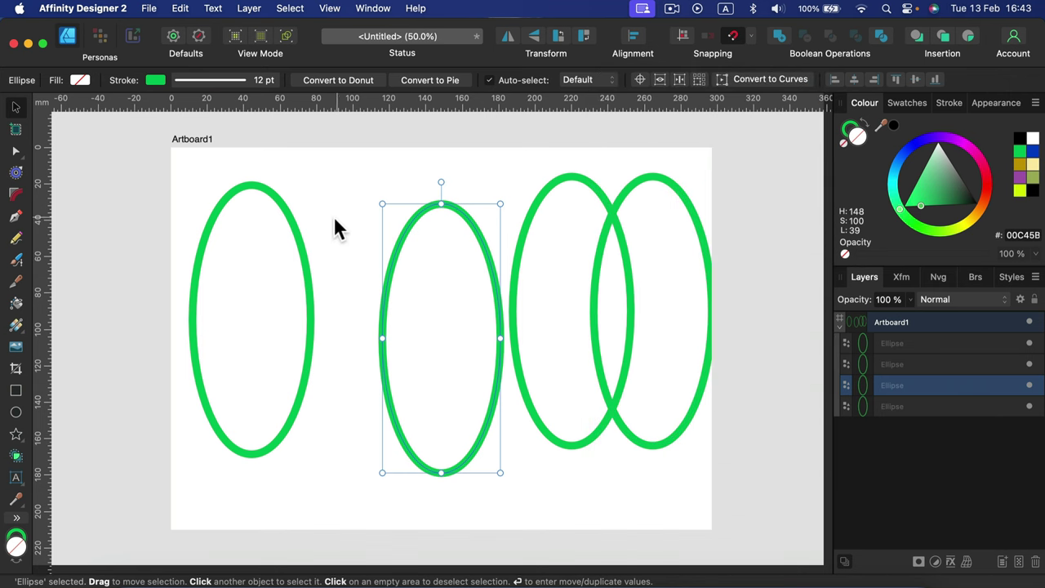
- Rotate the leftmost ellipse 90° and centre it over the upright ellipse in the middle of the artboard
left_click(294, 231)
left_click_drag(251, 160, 396, 304)
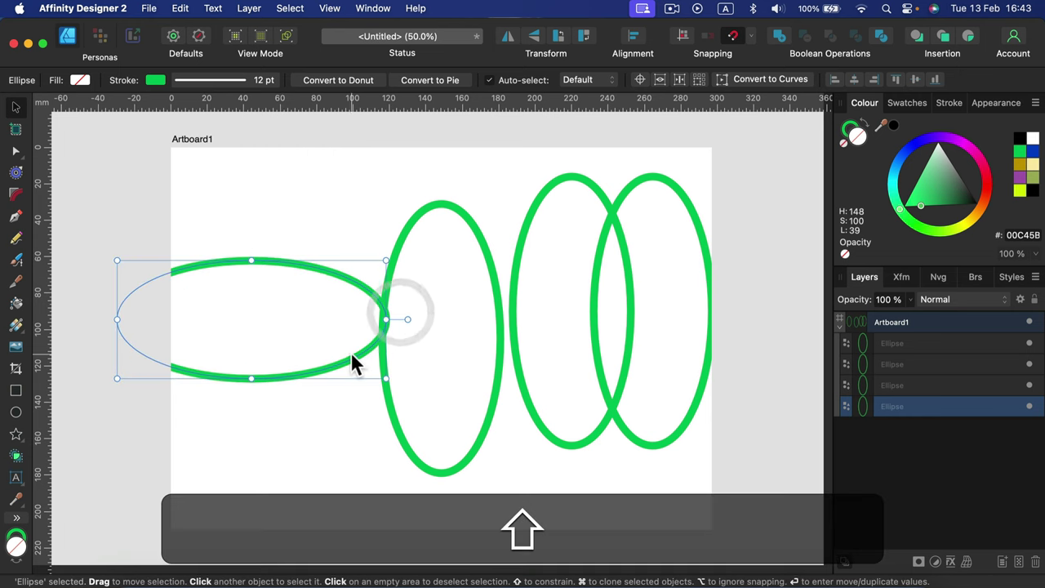
mouse_move(350, 361)
left_mouse_down()
mouse_move(529, 357)
mouse_move(540, 375)
mouse_move(532, 367)
left_mouse_up()
- Move the two remaining ellipses over the middle ones, rotating one 45° anticlockwise and the other 30° clockwise
mouse_move(591, 181)
left_mouse_down()
mouse_move(418, 209)
mouse_move(392, 181)
mouse_move(280, 187)
mouse_move(278, 200)
left_mouse_up()
left_click_drag(612, 205, 461, 217)
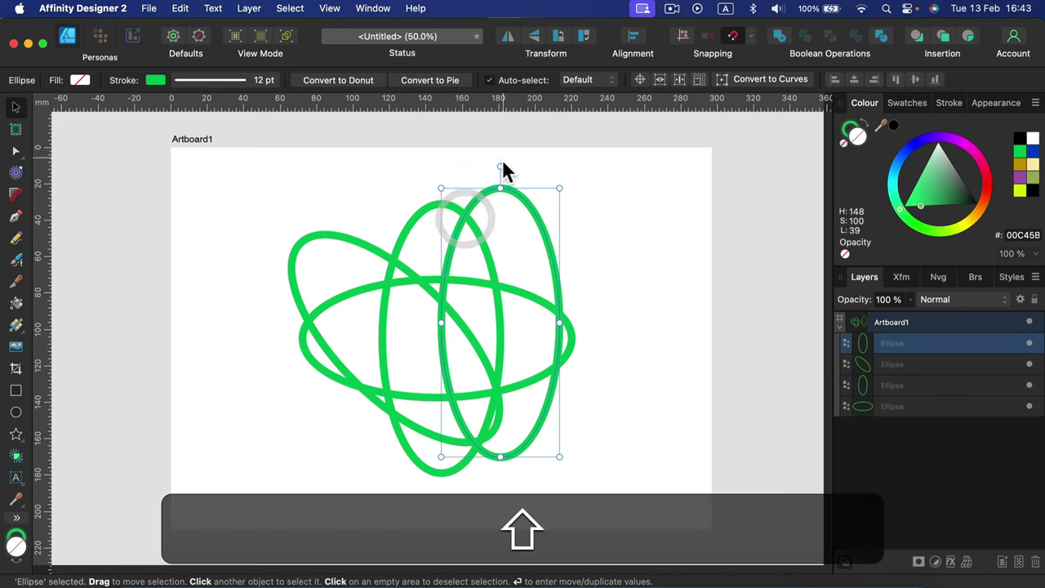
left_click_drag(525, 163, 592, 188)
left_click_drag(591, 188, 596, 182)
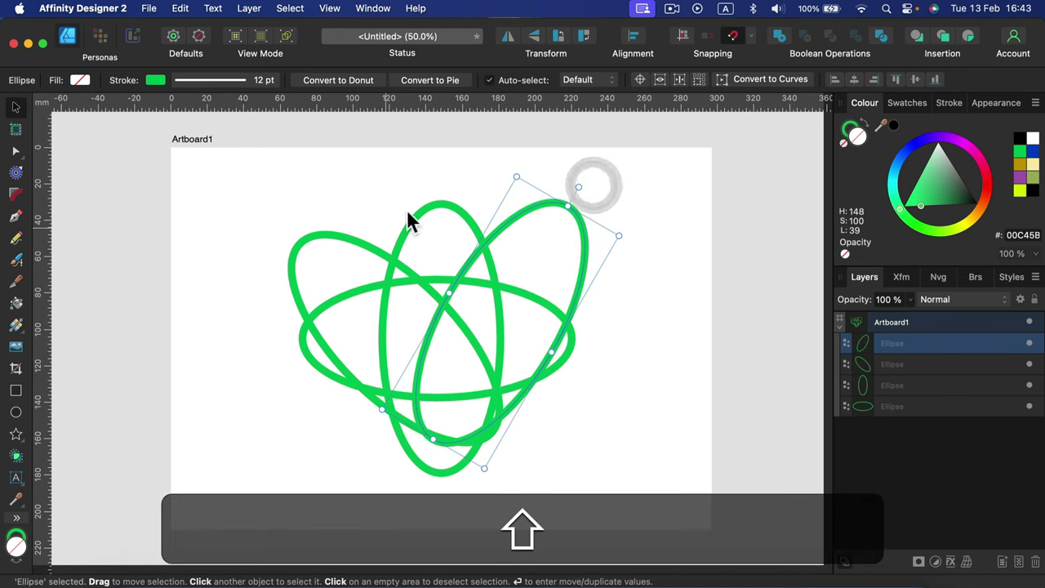
- Centre all four ellipses on each other horizontally and vertically within the selection bounds, and deselect them
left_click(671, 247)
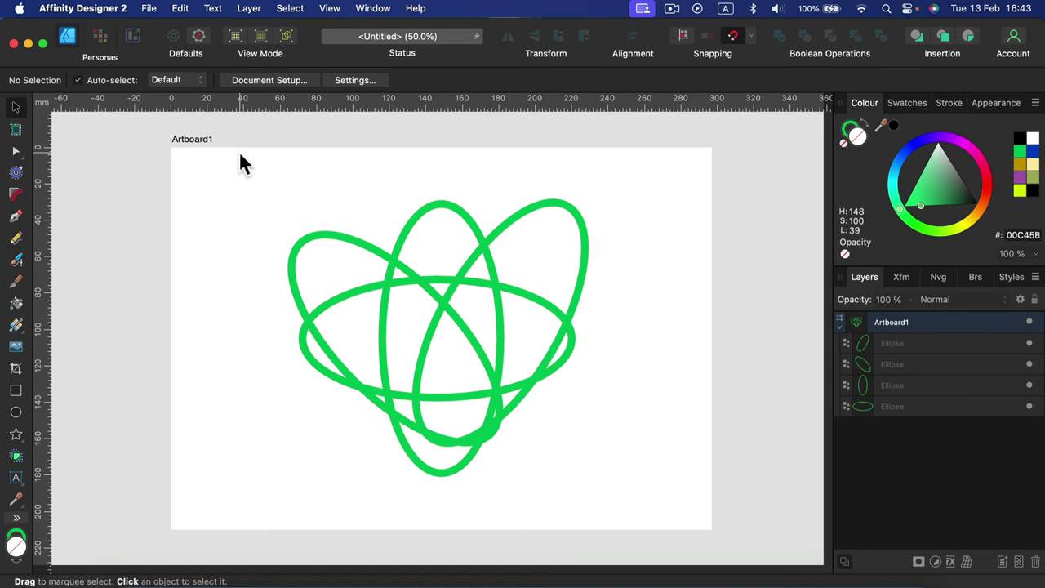
left_click_drag(241, 157, 658, 521)
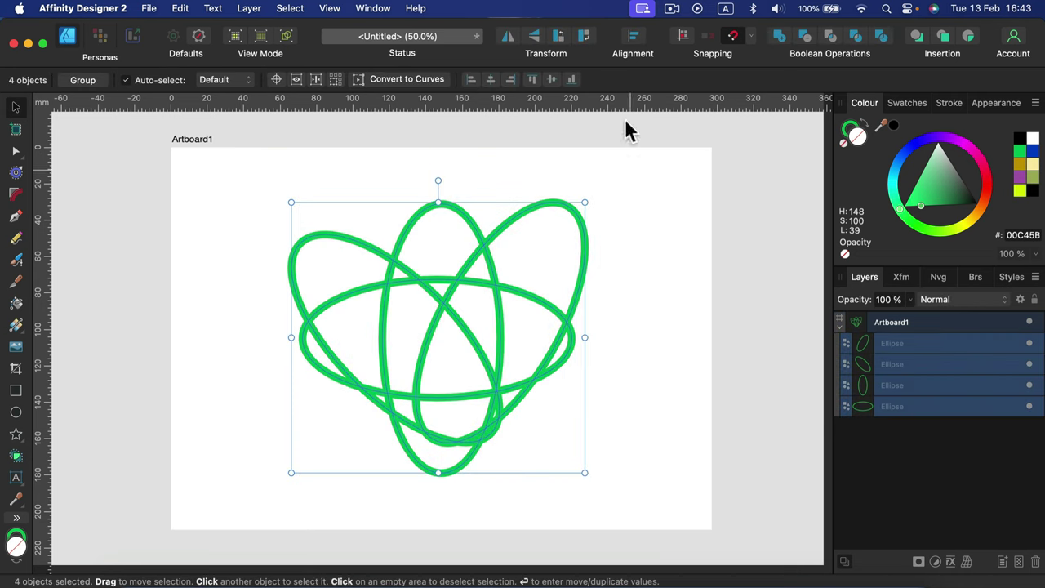
left_click(637, 37)
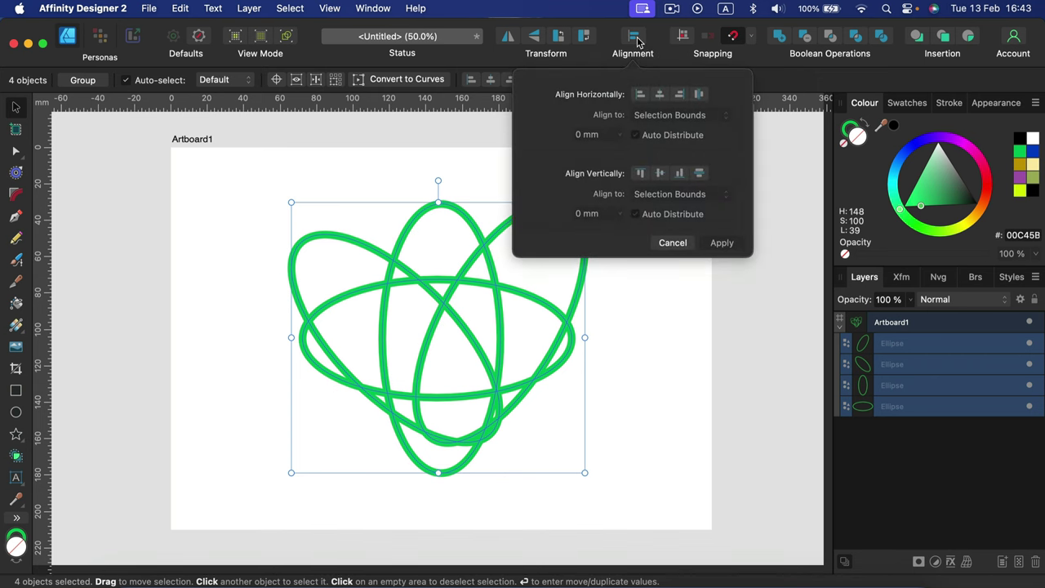
left_click(660, 94)
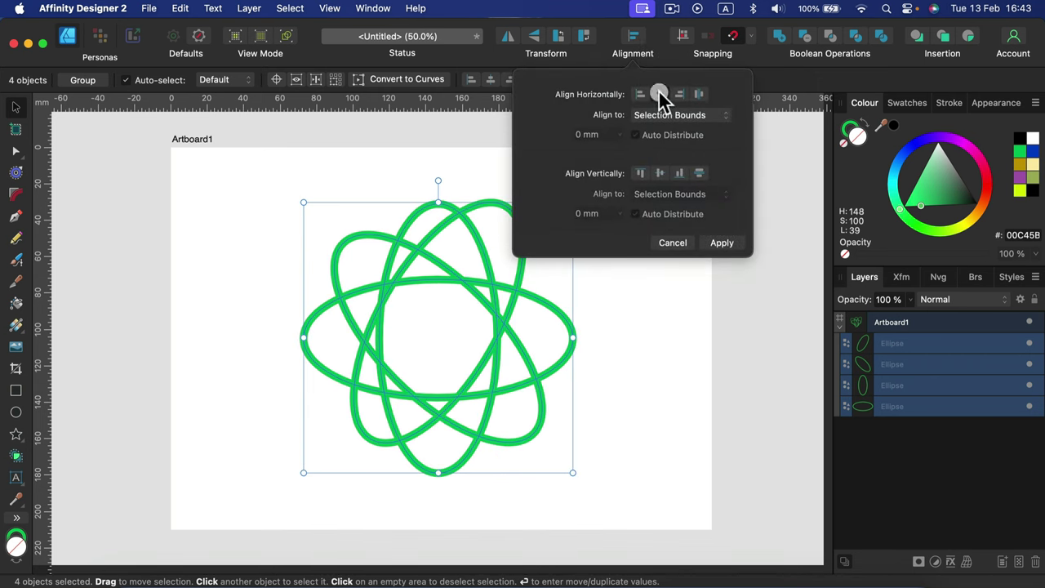
left_click(659, 173)
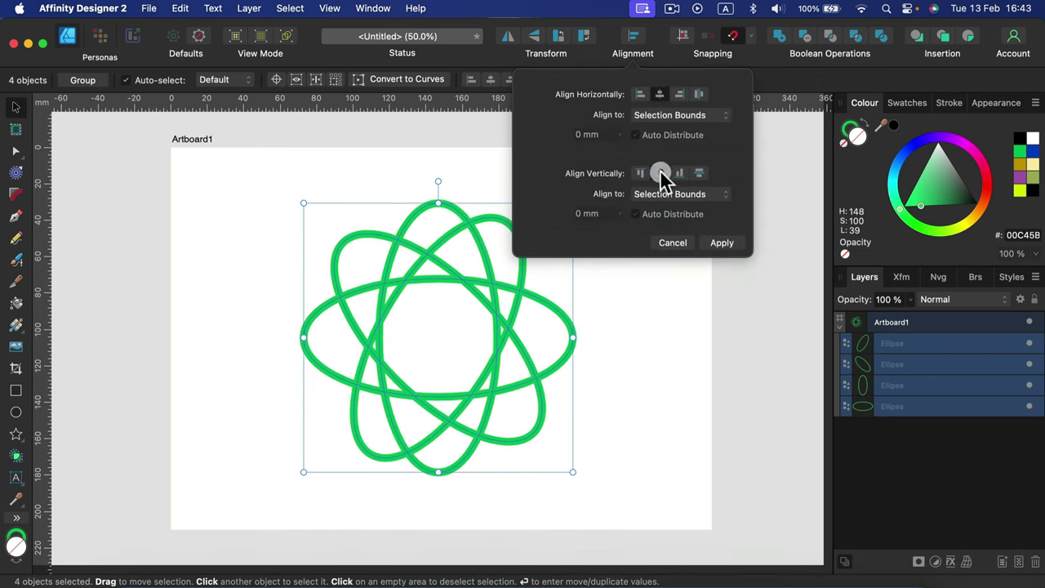
left_click(621, 367)
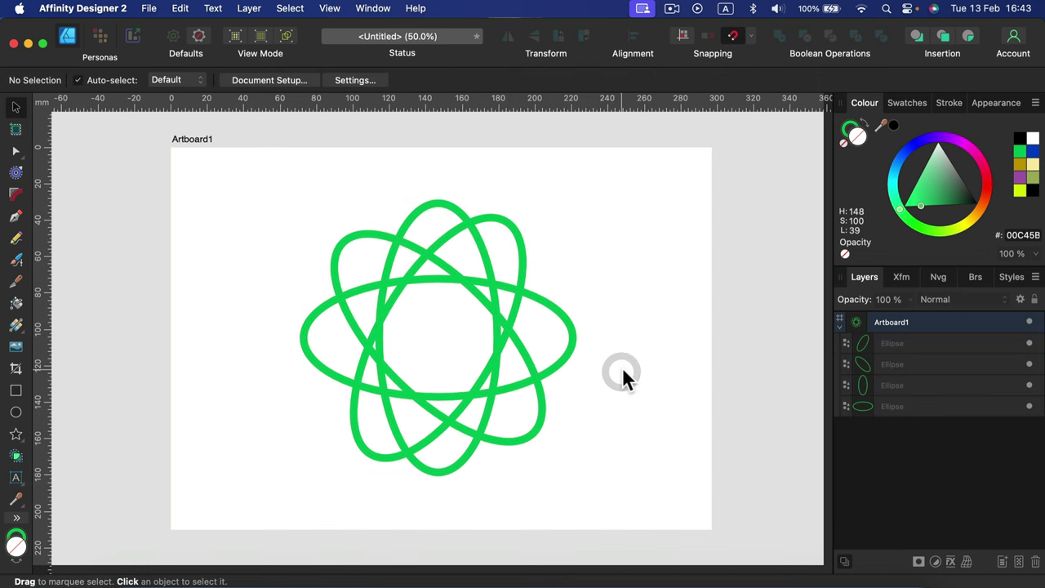
- Rotate the right-leaning ellipse a further 15° clockwise to mirror the left-leaning one, and deselect it
left_click(521, 242)
left_click_drag(510, 204, 544, 219)
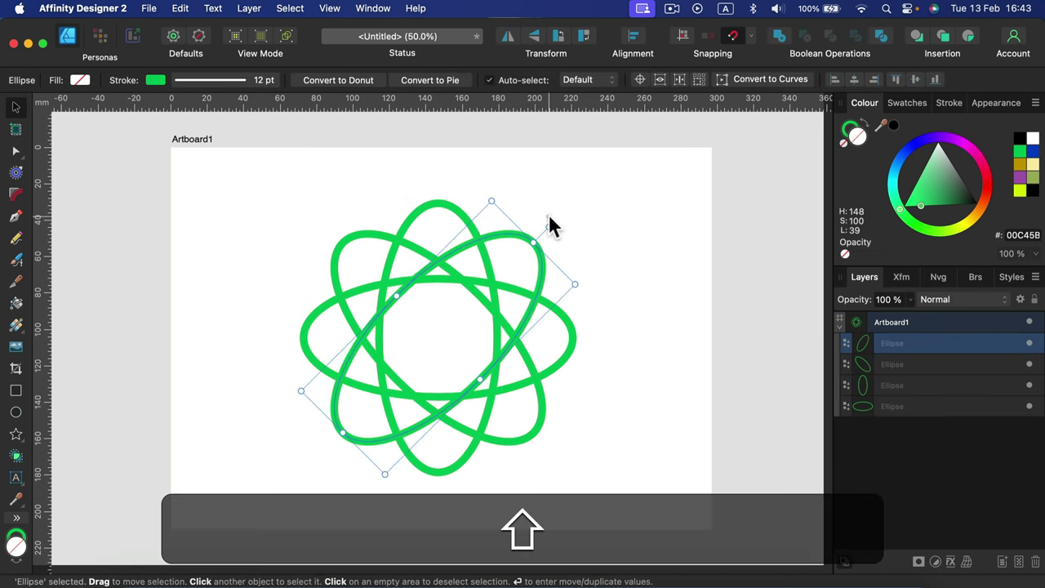
left_click(661, 280)
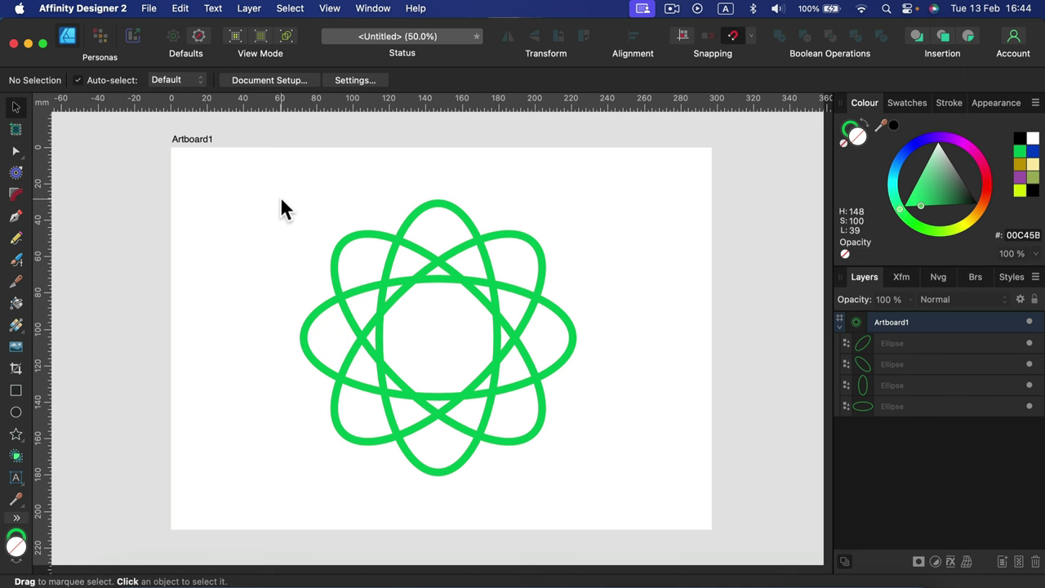
- Select all four ellipses, scale them up proportionally to about 200 mm across, and centre them on the artboard
left_click_drag(265, 187, 665, 517)
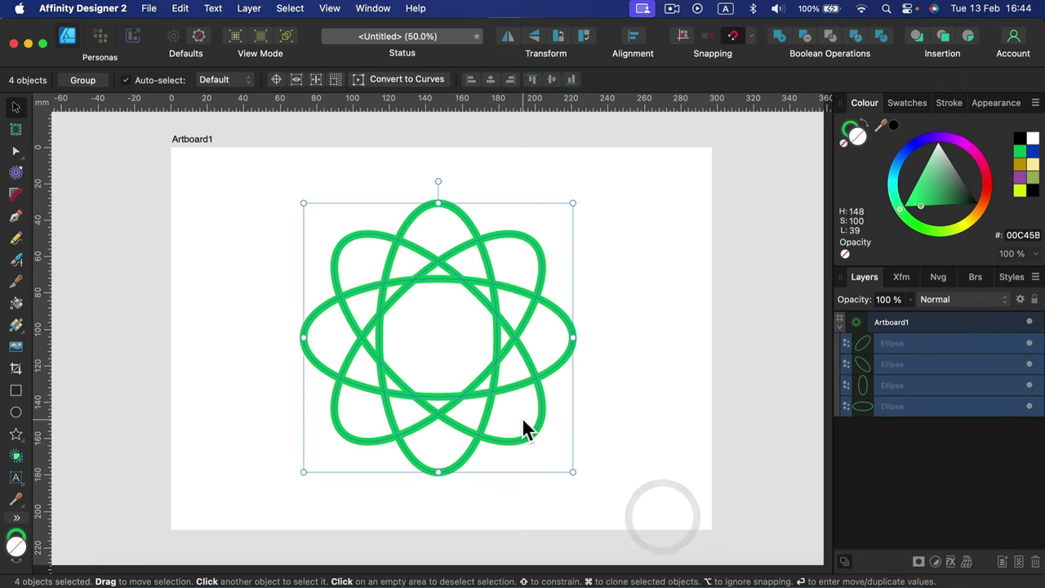
left_click_drag(539, 426, 520, 382)
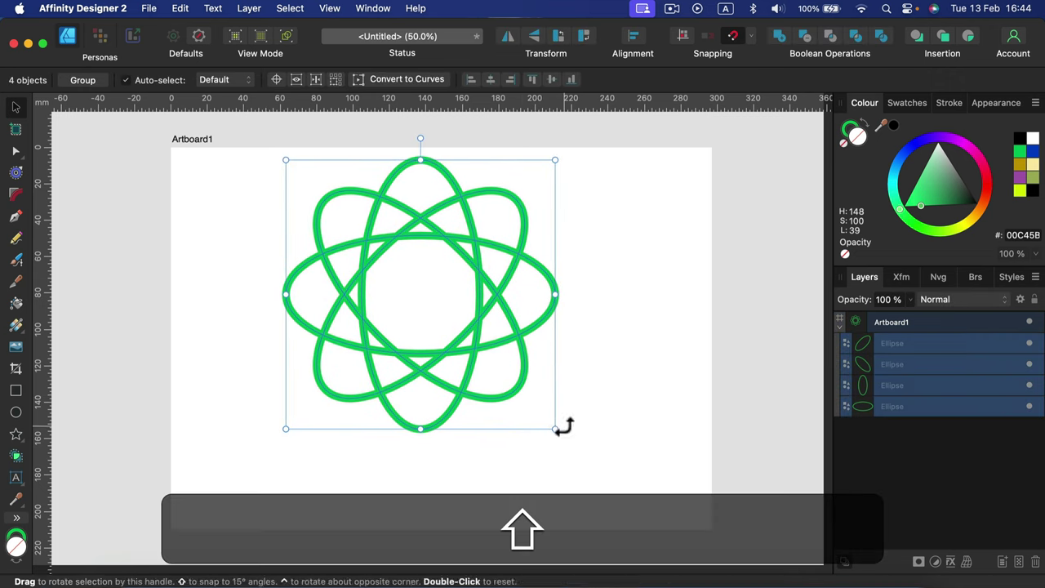
left_click_drag(558, 430, 635, 501)
left_click_drag(596, 470, 567, 466)
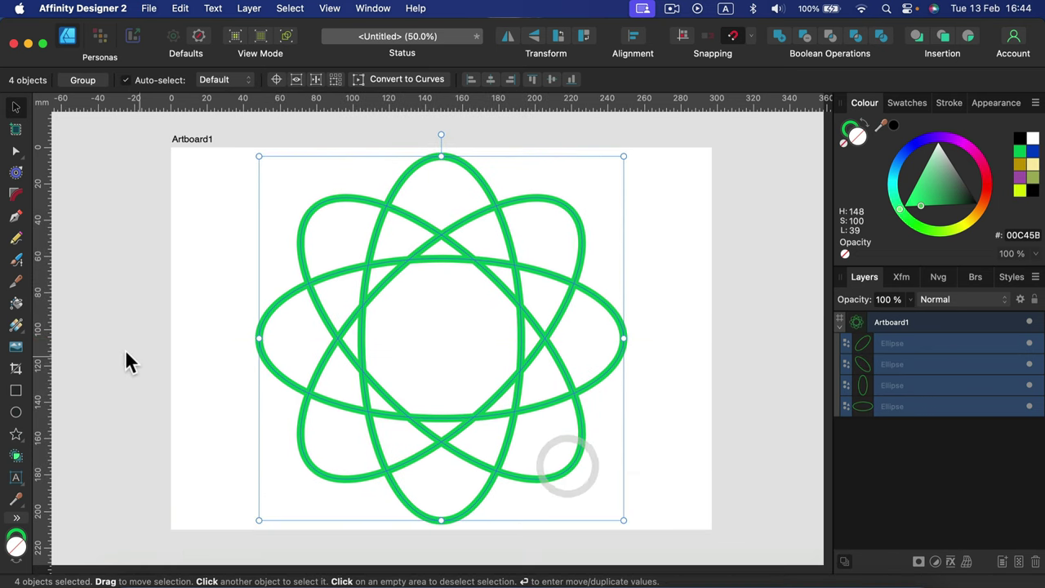
- Merge adjoining ellipse areas into overlapping petals around the centre with Shape Builder's add action, and deselect the result
left_click(15, 457)
left_click(136, 80)
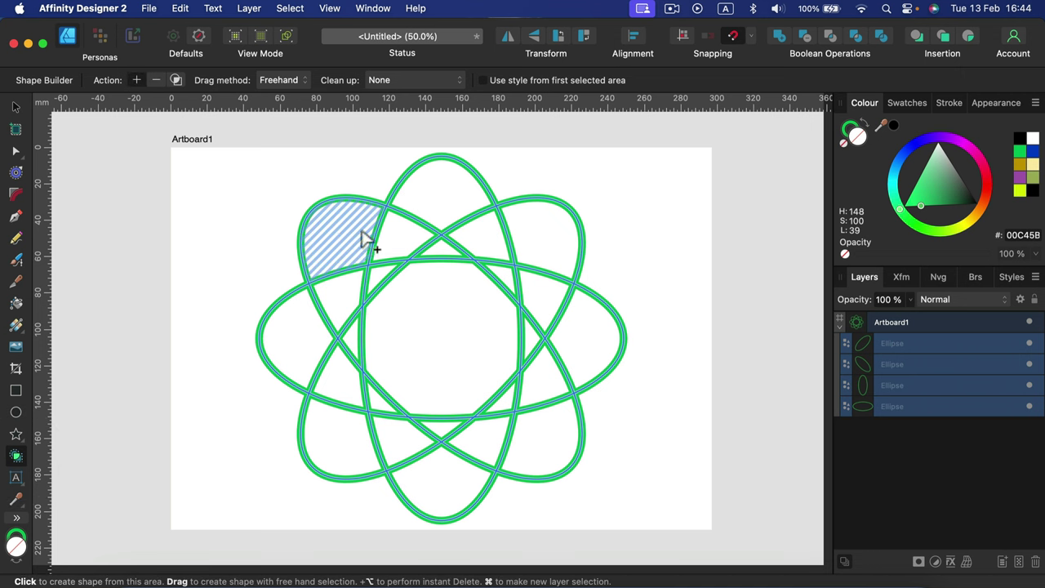
mouse_move(361, 237)
left_mouse_down()
mouse_move(443, 257)
mouse_move(438, 246)
left_mouse_up()
left_click_drag(466, 194, 502, 273)
mouse_move(569, 247)
left_mouse_down()
mouse_move(532, 338)
mouse_move(546, 385)
mouse_move(517, 408)
left_mouse_up()
mouse_move(530, 443)
left_mouse_down()
mouse_move(455, 435)
mouse_move(460, 415)
left_mouse_up()
mouse_move(429, 482)
left_mouse_down()
mouse_move(384, 406)
mouse_move(351, 425)
mouse_move(357, 362)
mouse_move(327, 320)
mouse_move(361, 289)
mouse_move(386, 293)
left_mouse_up()
left_click(14, 107)
left_click(215, 206)
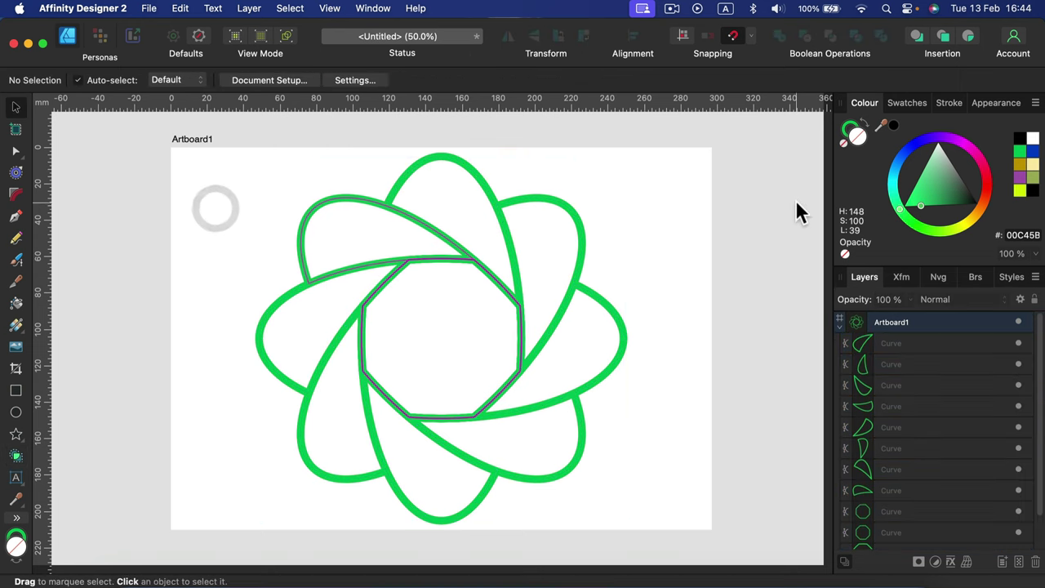
- Fill the upper-right petal with blue 0043C4 and the next petal clockwise with purple AD36C7
left_click(567, 208)
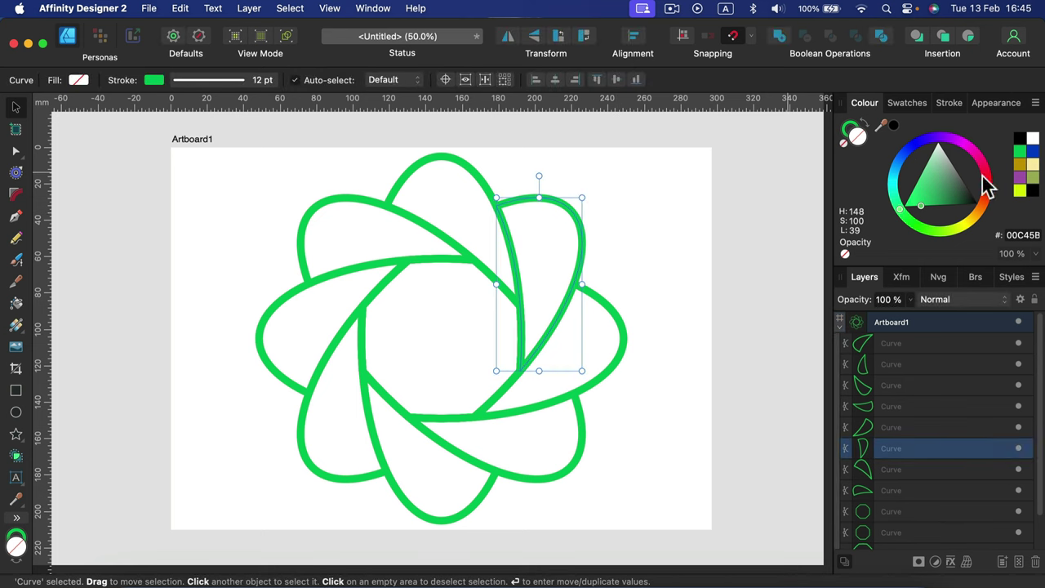
left_click(902, 155)
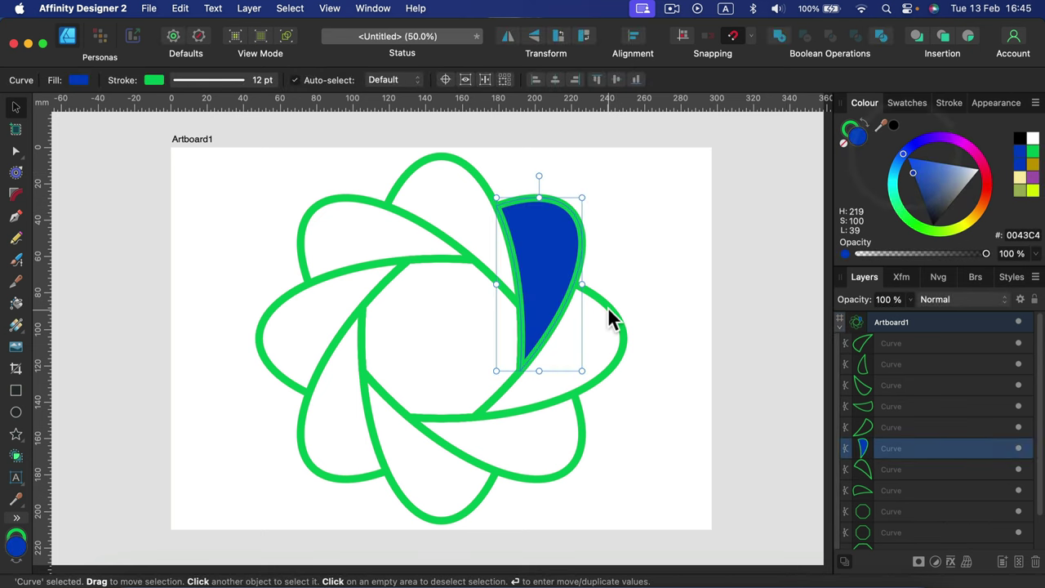
left_click(606, 311)
left_click(924, 142)
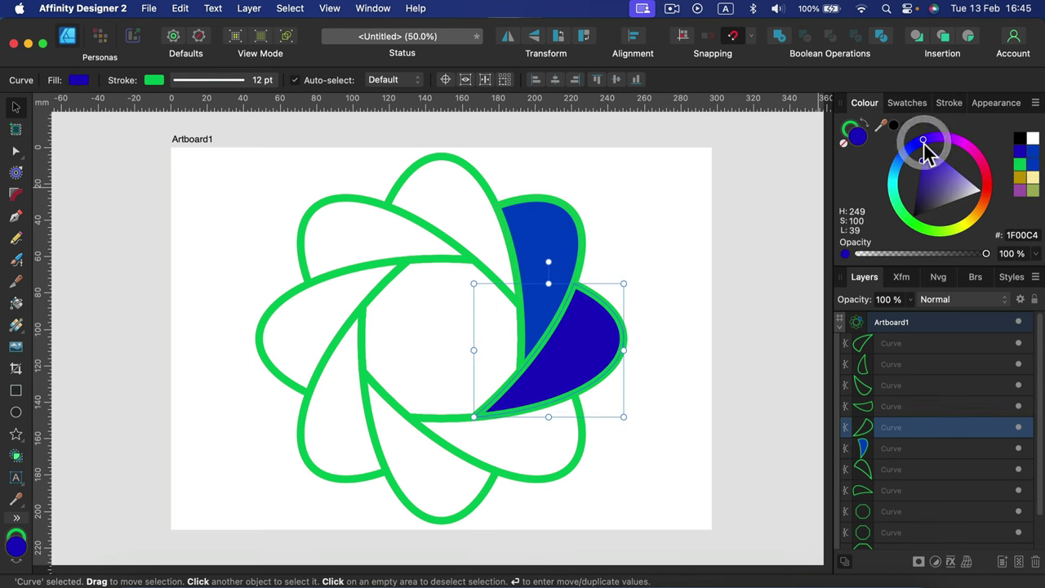
left_click(935, 171)
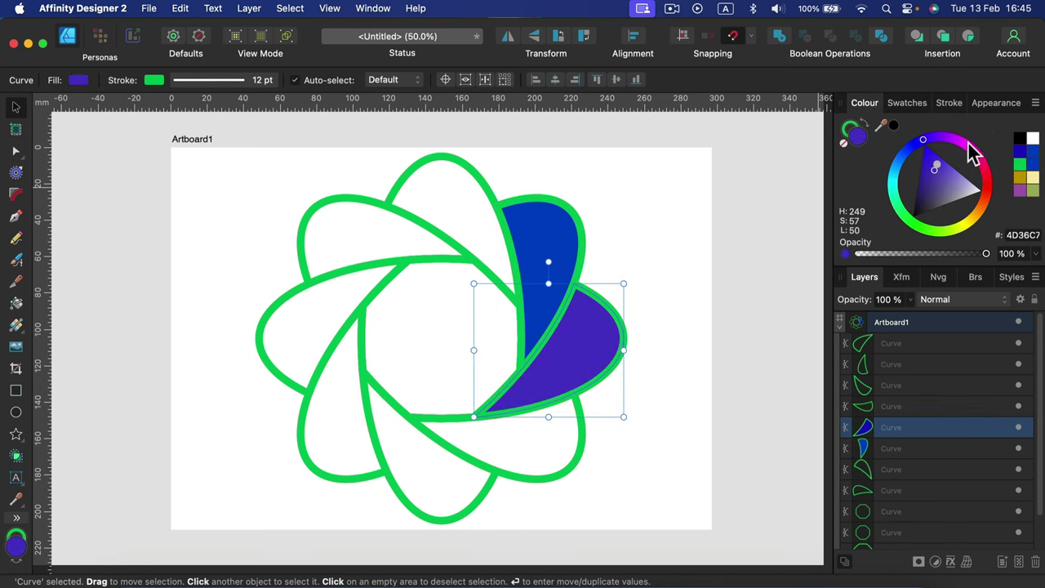
left_click(955, 139)
- Fill the lower-right petal with pink C7367B and deselect it
left_click(576, 455)
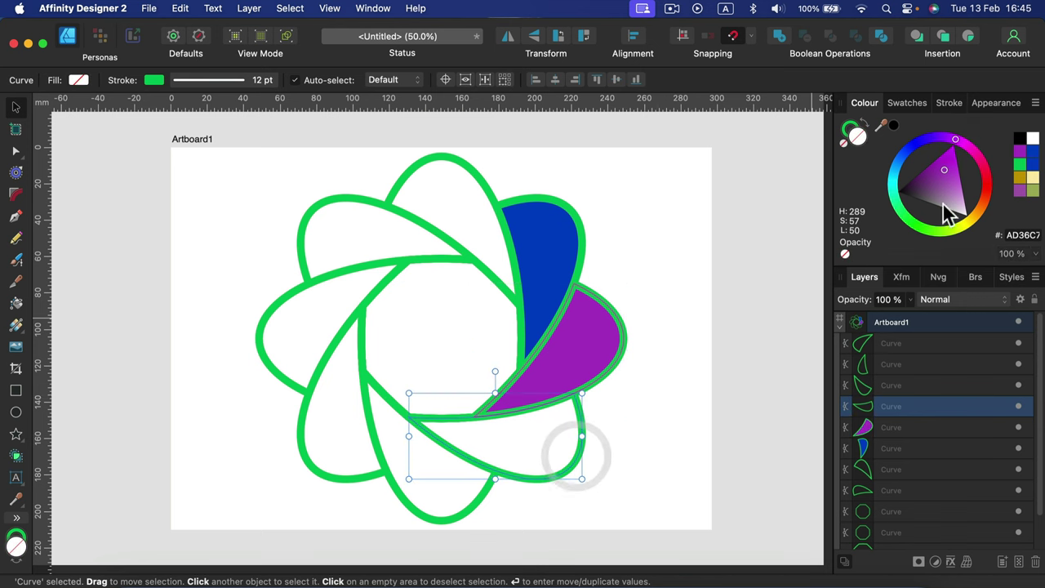
left_click(980, 161)
left_click(669, 231)
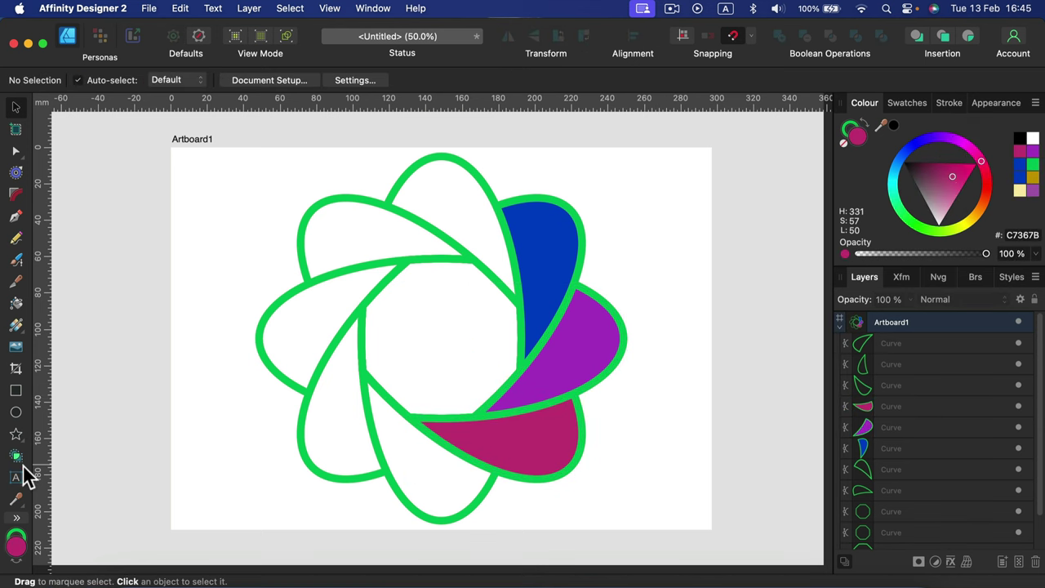
- Marquee-select all the curves of the flower and delete them from the artboard
left_click(250, 132)
left_click(233, 120)
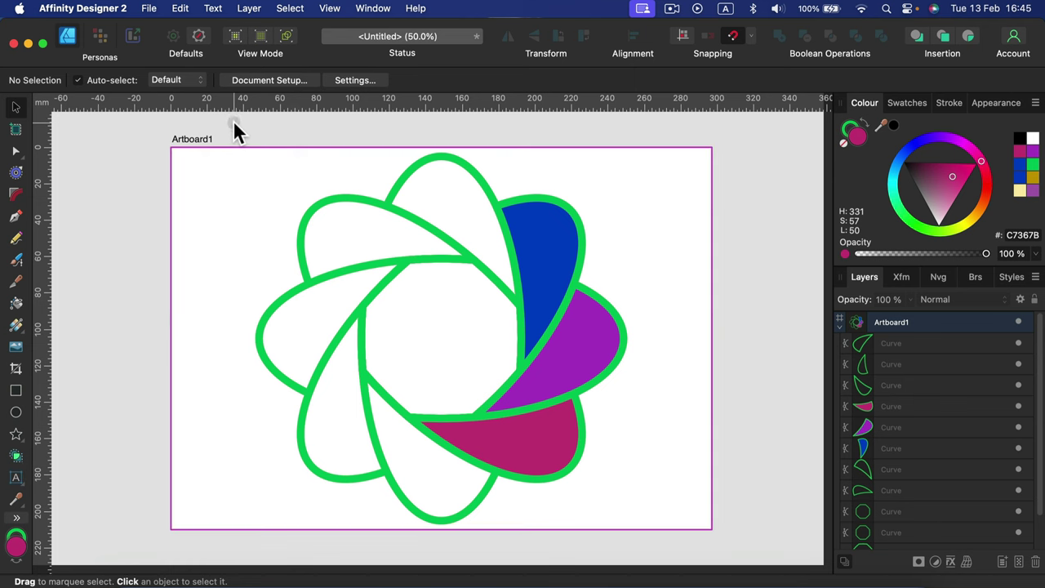
left_click_drag(234, 122, 700, 571)
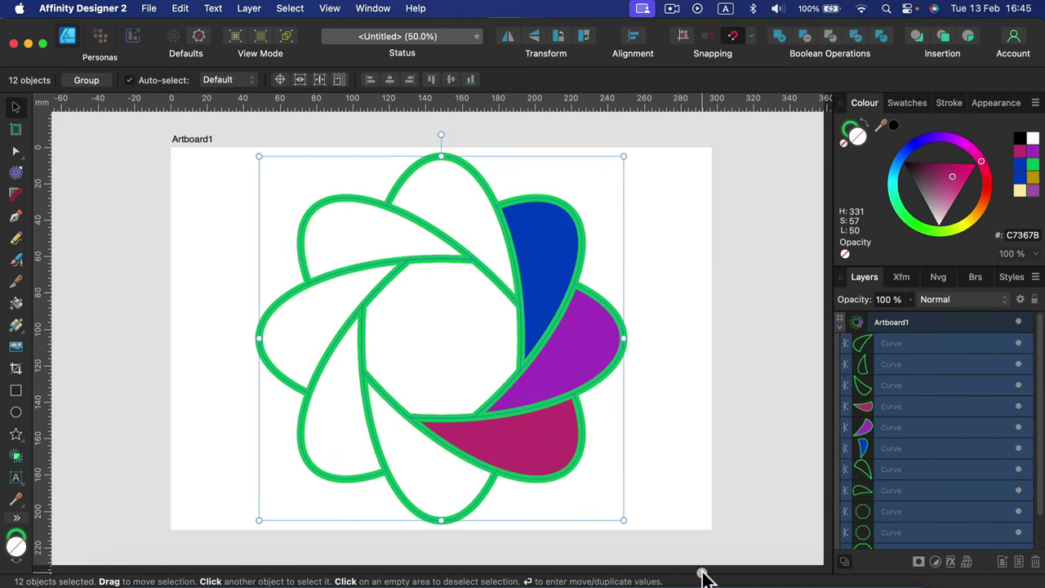
key("BackSpace")
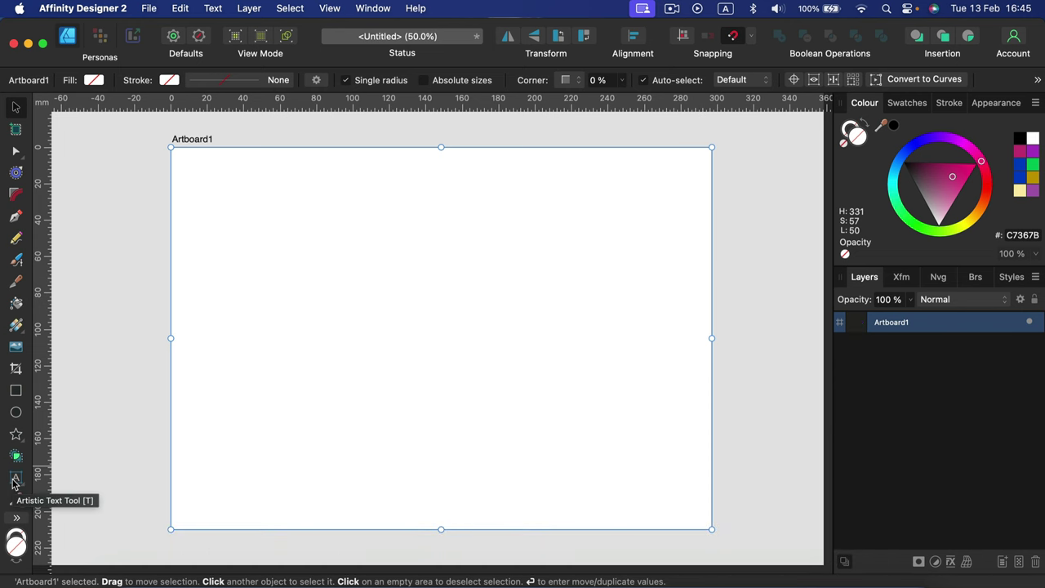
- Add artistic text reading "dsadasdasdasdasdsad" in the upper-left part of the artboard
left_click(14, 480)
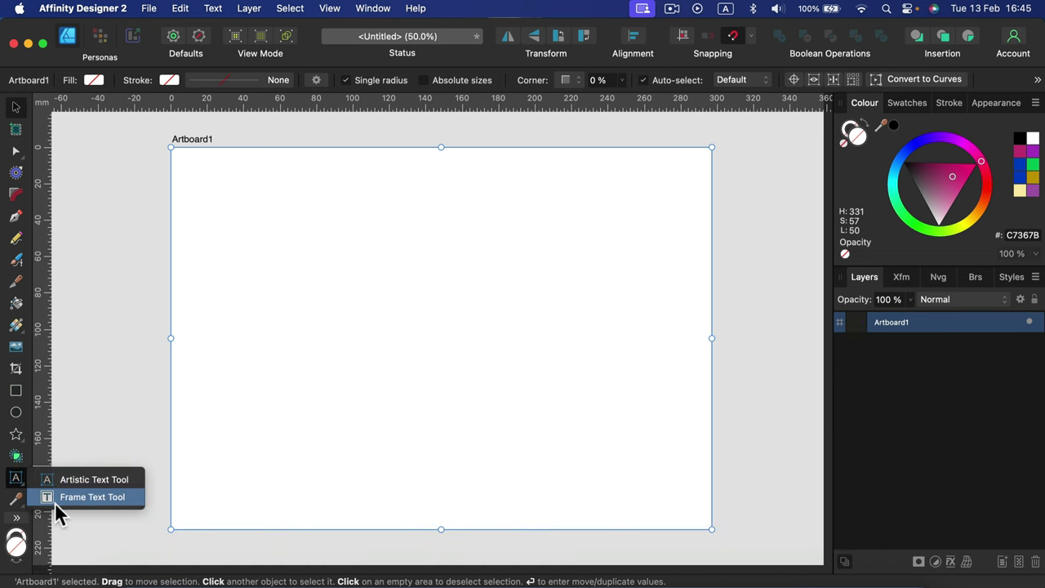
left_click(55, 482)
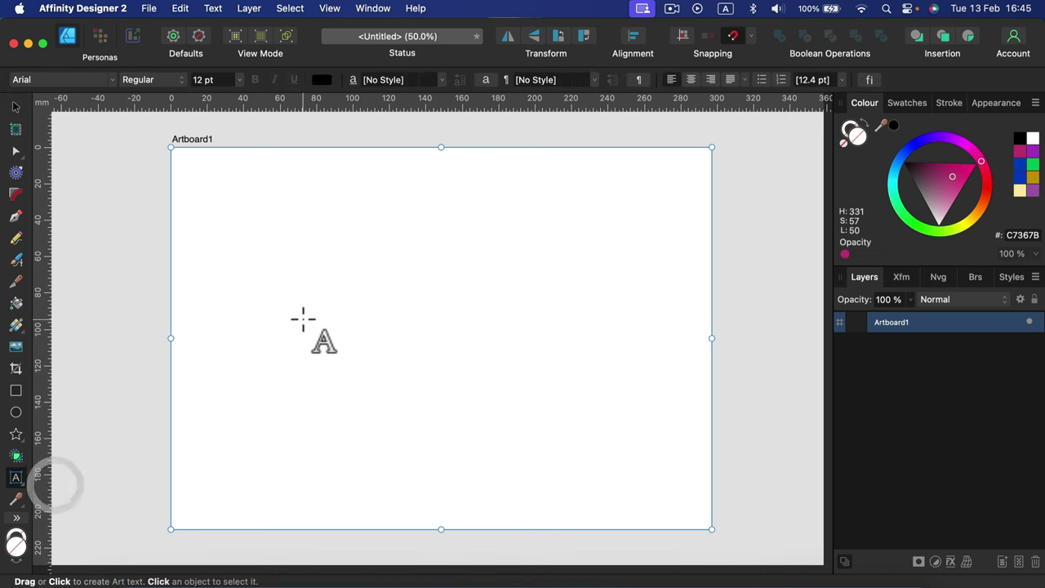
left_click(315, 277)
type("dsadasdasdasdasdsad")
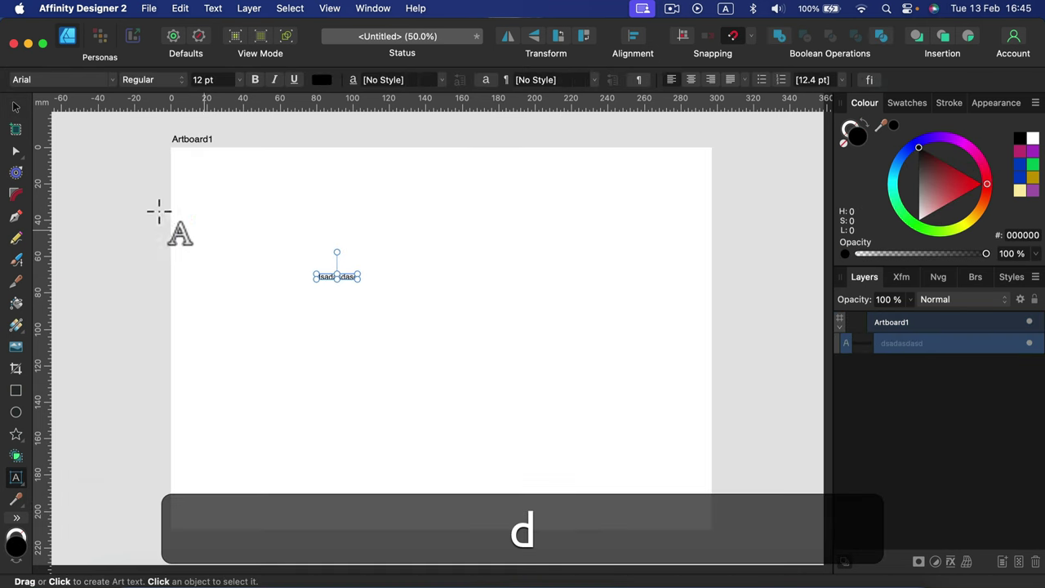
left_click(16, 107)
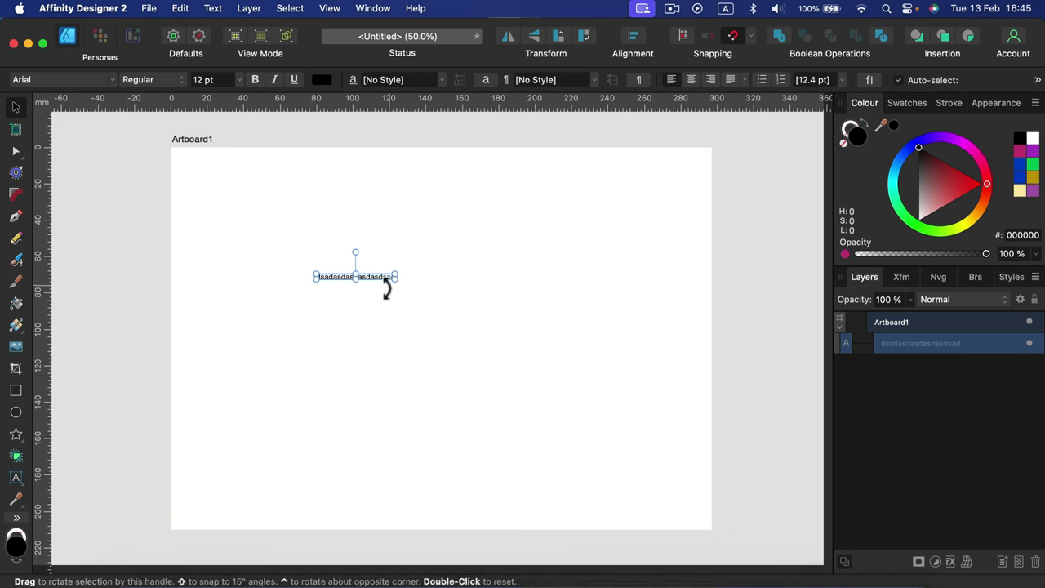
- Mark American Typewriter as a favourite font and apply the favourite font Offside to the artistic text
left_click(108, 85)
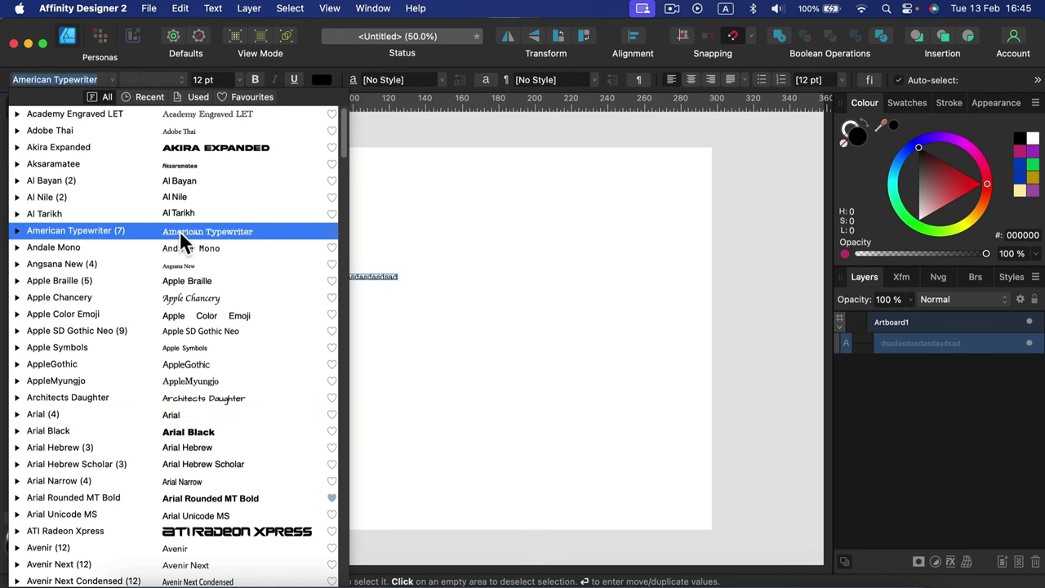
left_click(333, 232)
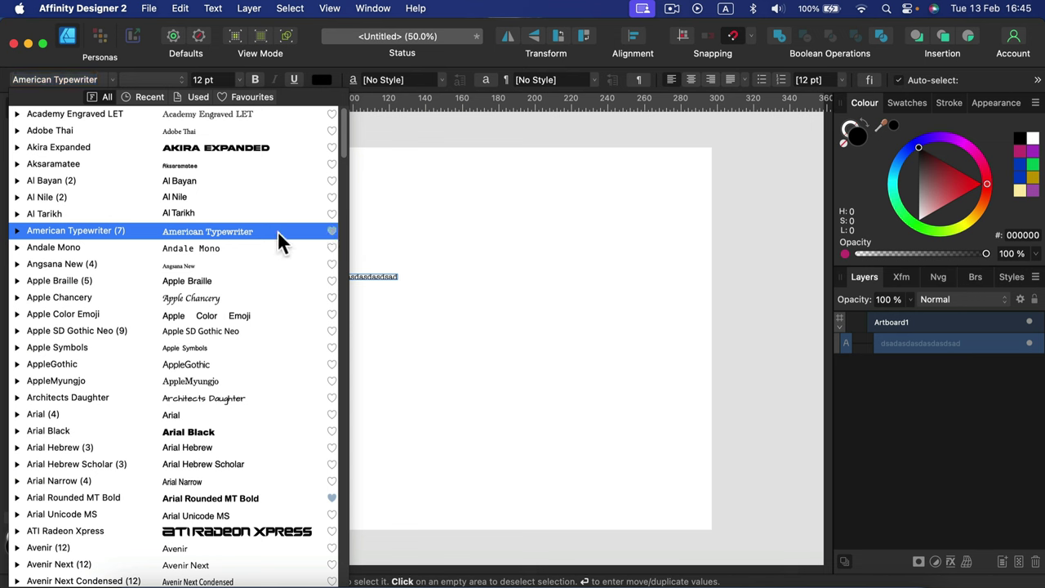
left_click(252, 97)
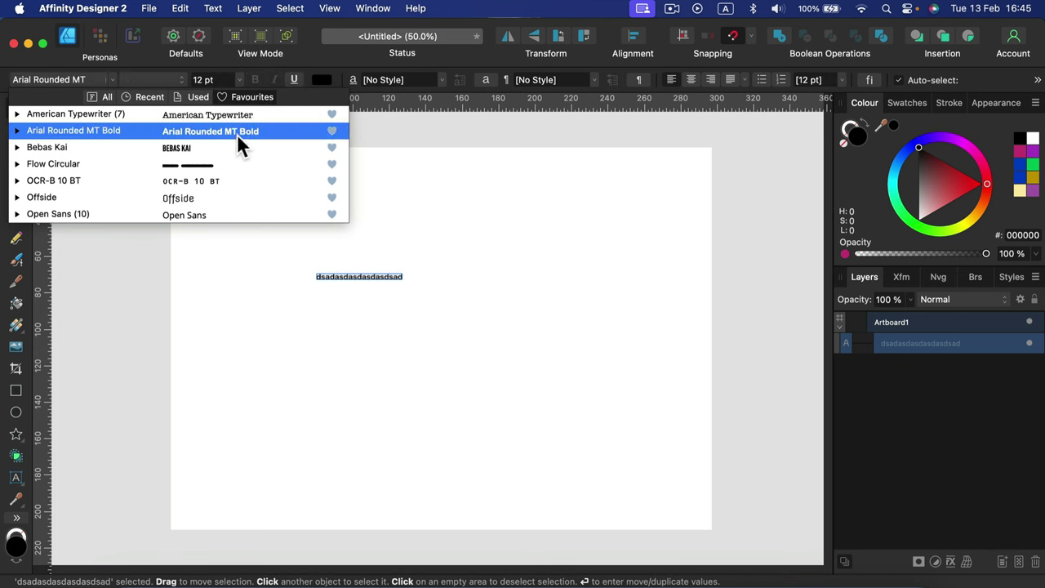
left_click(221, 198)
- Set the artistic text's size to 48 pt and move it towards the artboard's centre
left_click(239, 79)
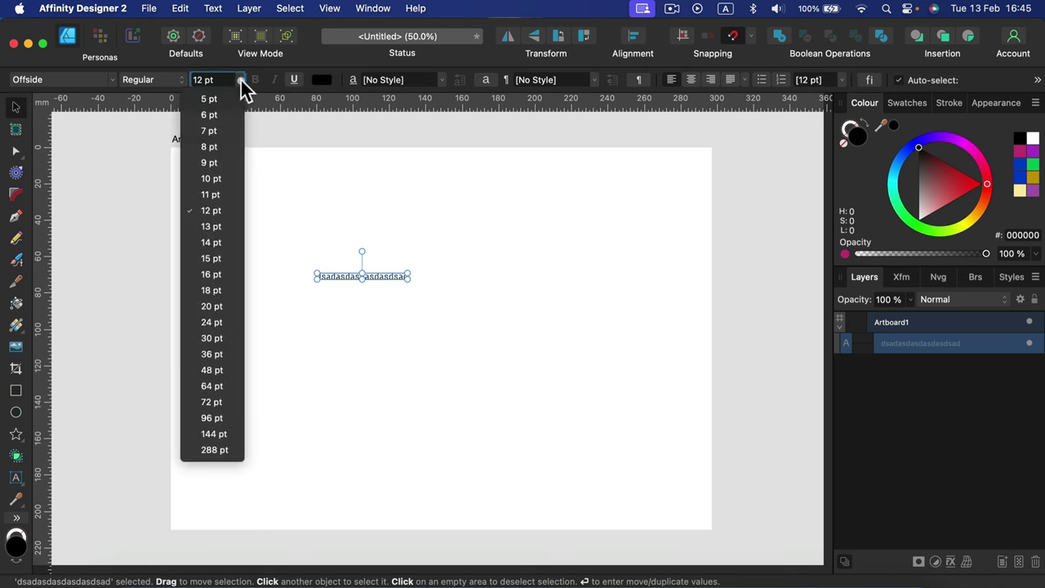
left_click(208, 372)
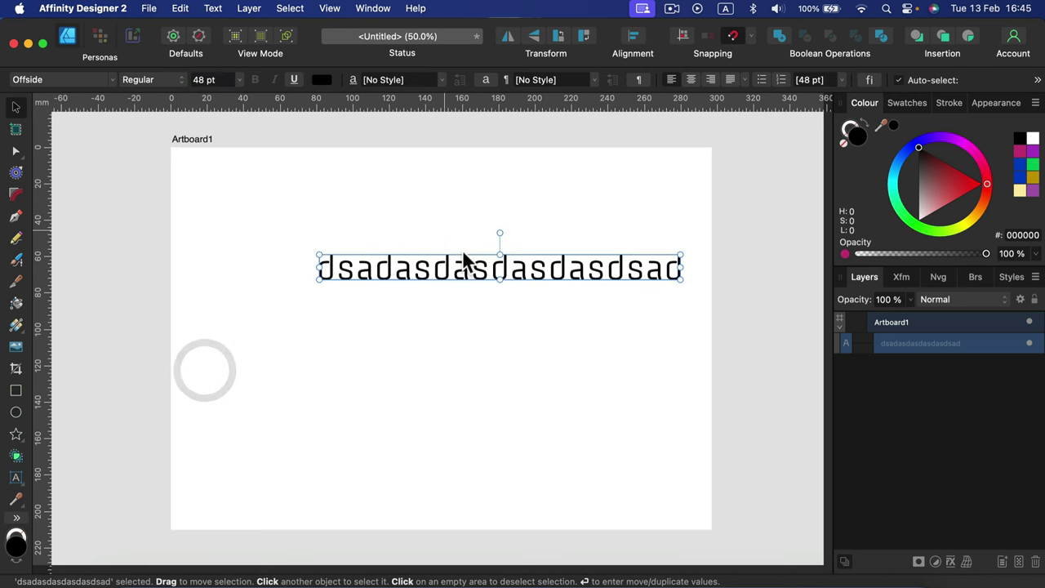
left_click_drag(476, 275, 392, 306)
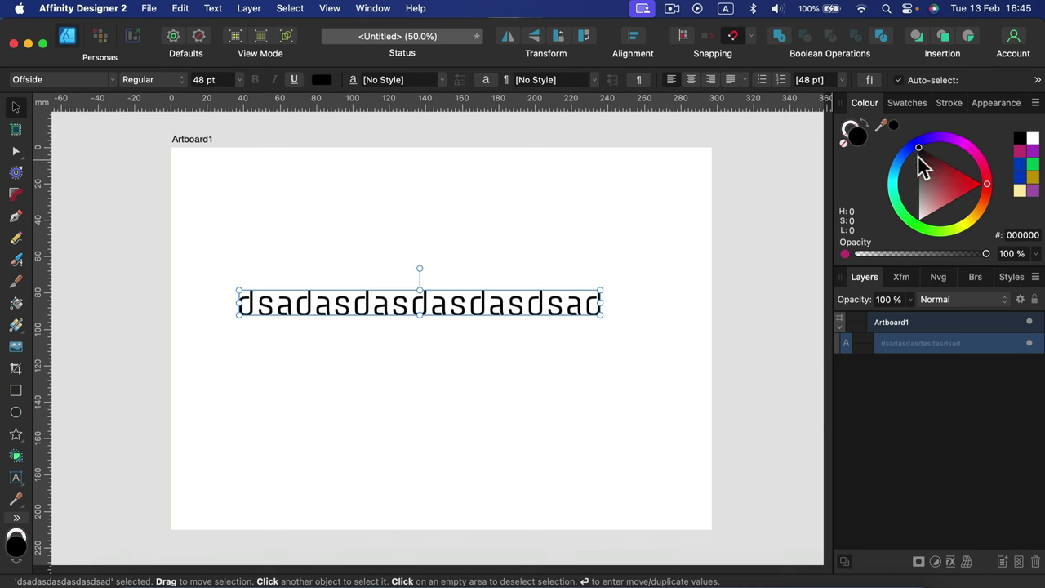
- Colour the artistic text cyan 00DFFF and delete it from the artboard
left_click(892, 181)
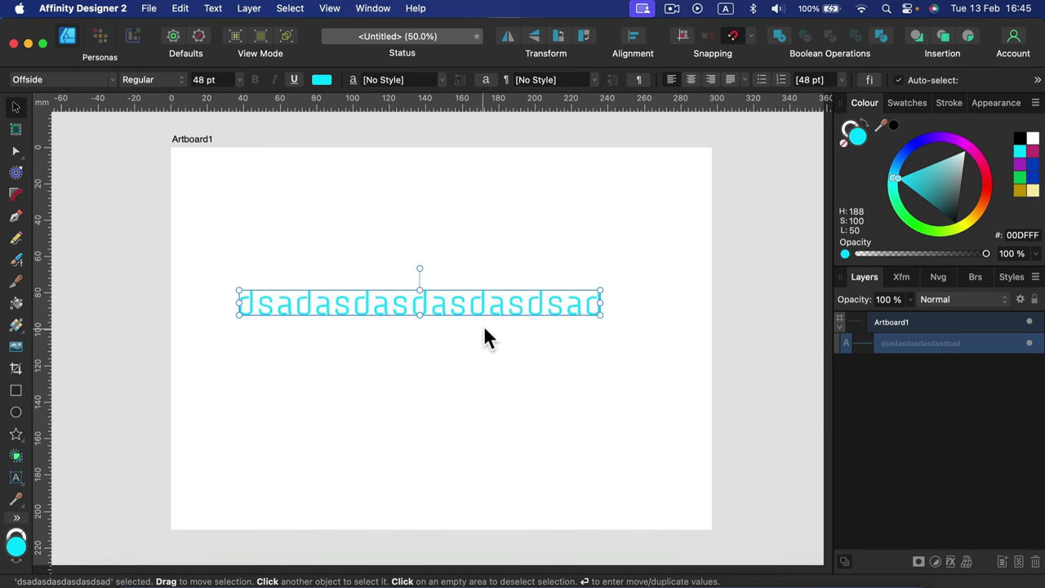
left_click_drag(513, 312, 525, 266)
key("BackSpace")
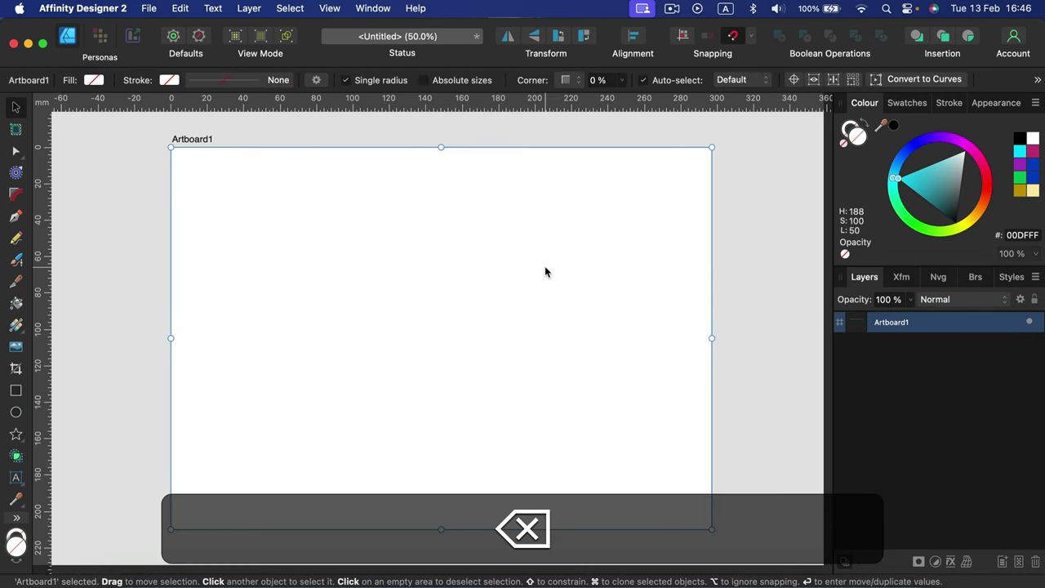
- Draw a text frame about 159 by 103 mm on the artboard and fill it with filler text
left_click(16, 478)
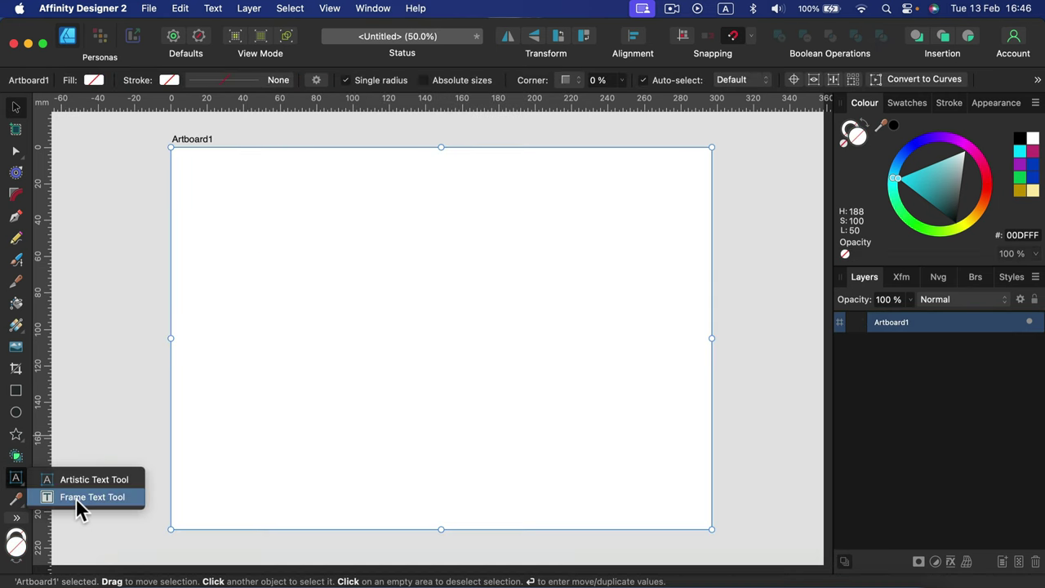
left_click(88, 498)
left_click_drag(290, 221, 579, 409)
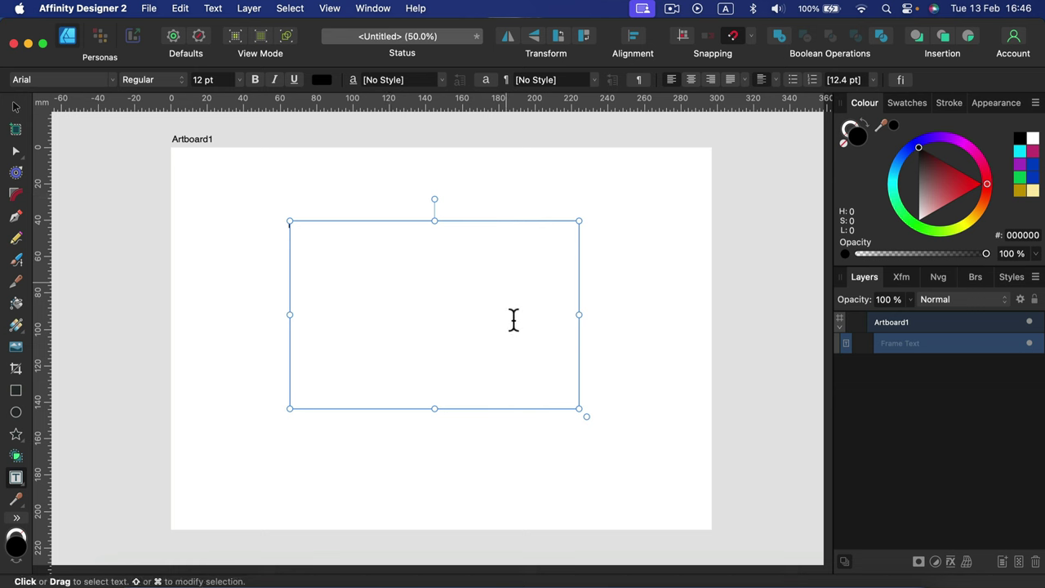
left_click(214, 10)
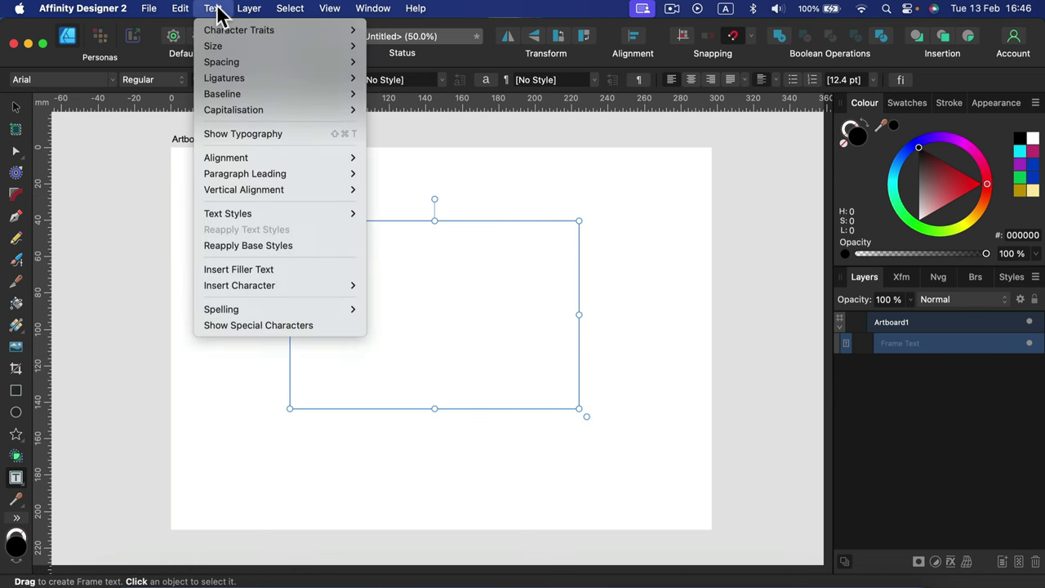
left_click(244, 269)
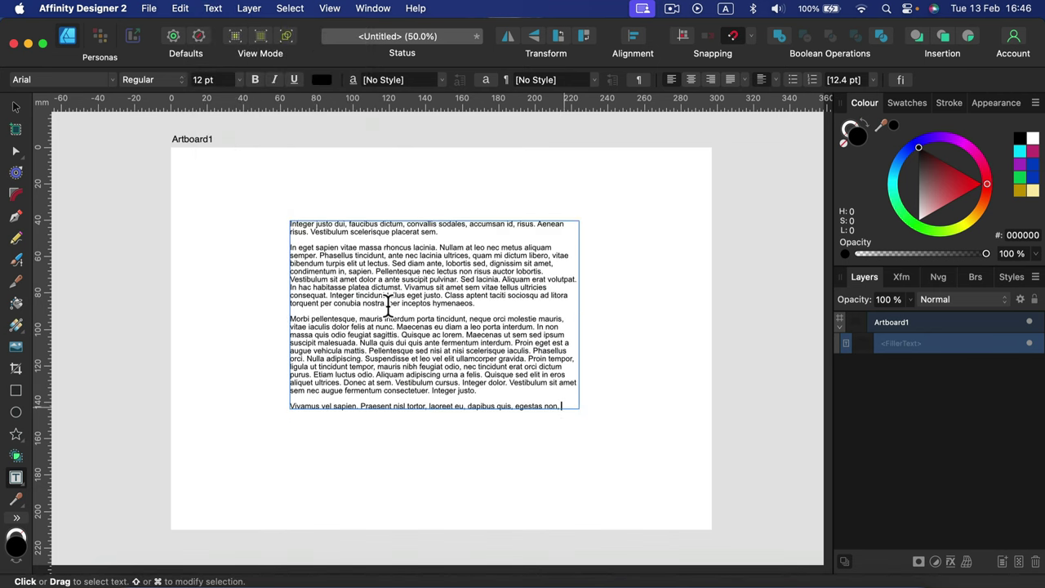
- Format all the filler text as 14 pt Arial Rounded MT Bold and centre-align it
key("super+a")
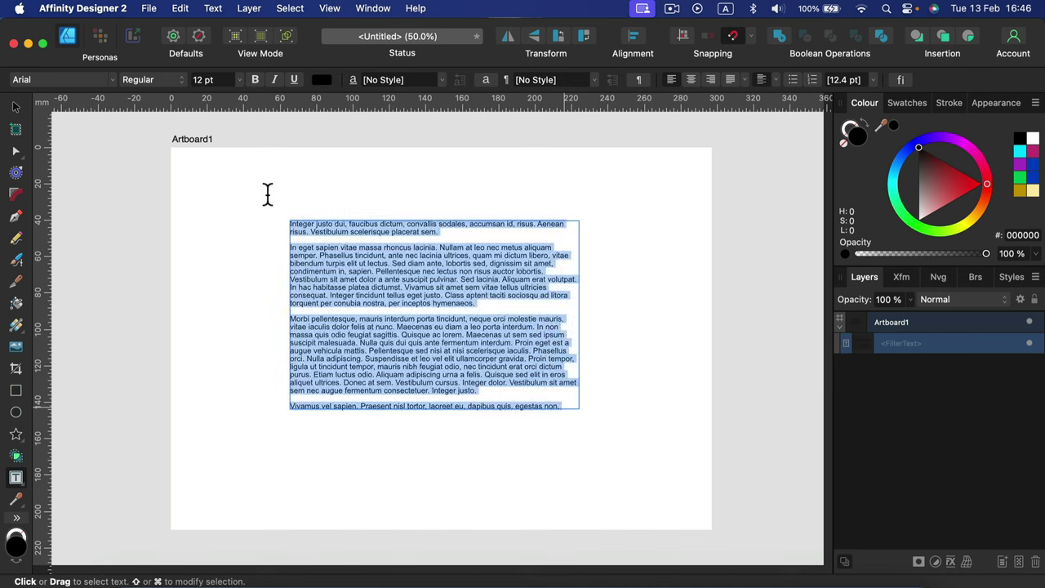
left_click(239, 80)
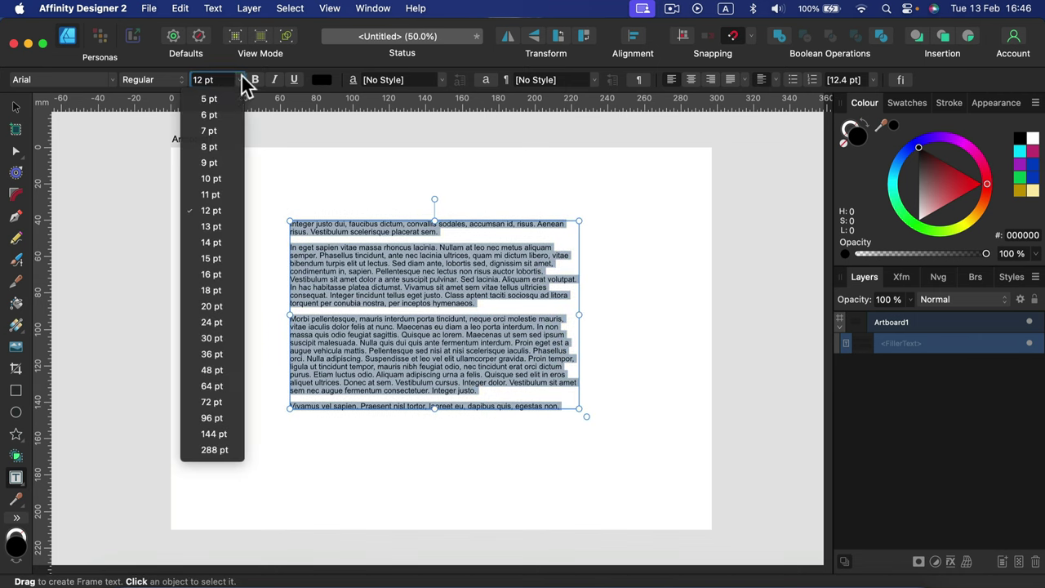
left_click(218, 239)
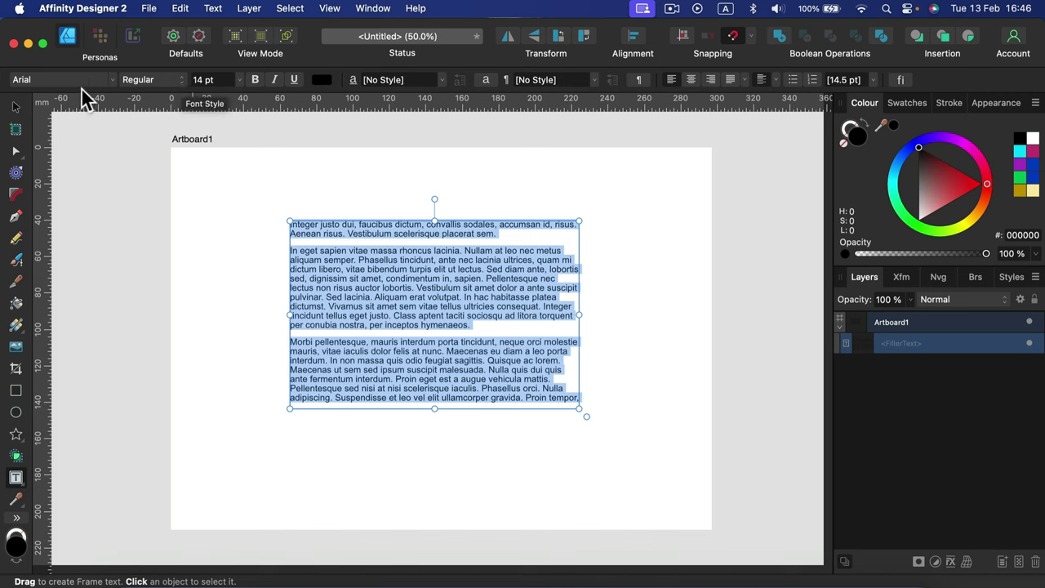
left_click(113, 79)
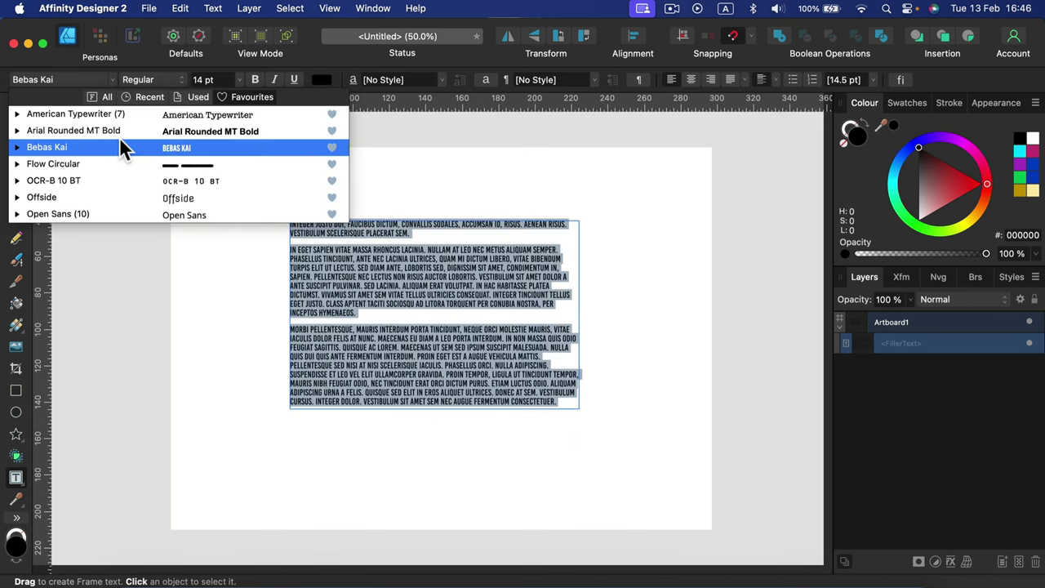
left_click(126, 132)
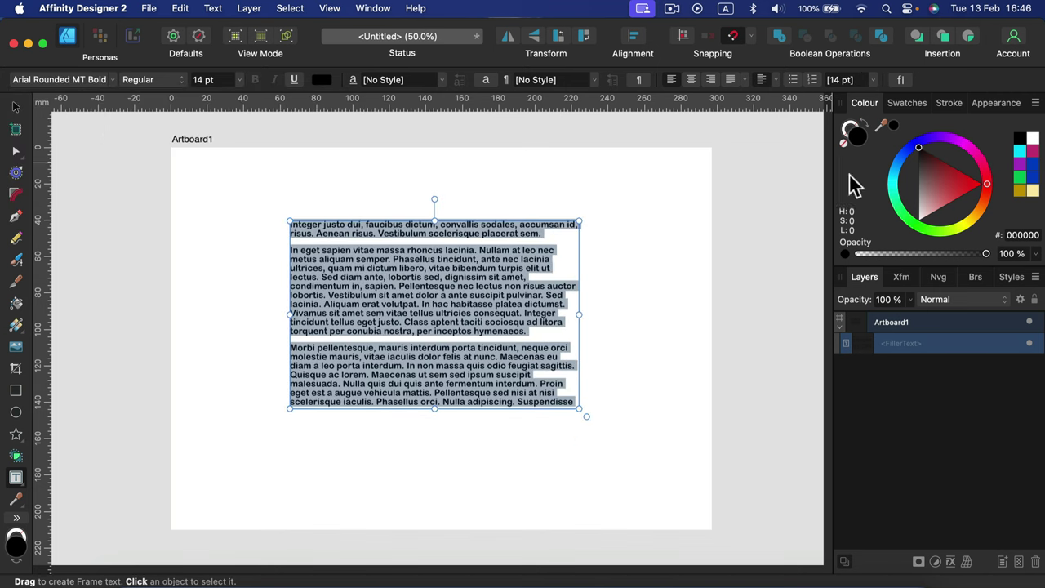
left_click(691, 81)
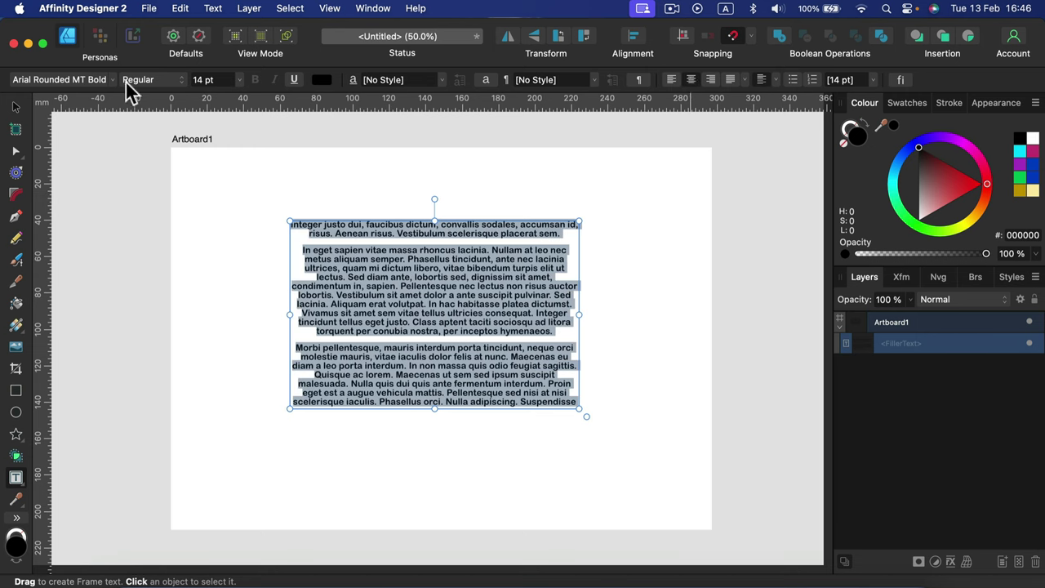
- Examine the typography features and the detailed character formatting options for the selected filler text
left_click(901, 80)
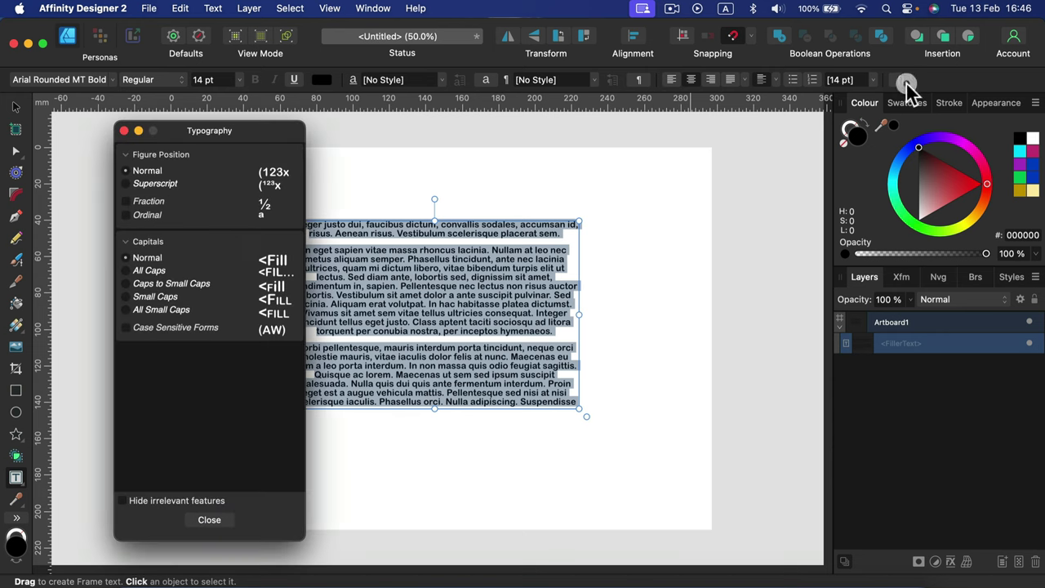
left_click(123, 131)
left_click(487, 80)
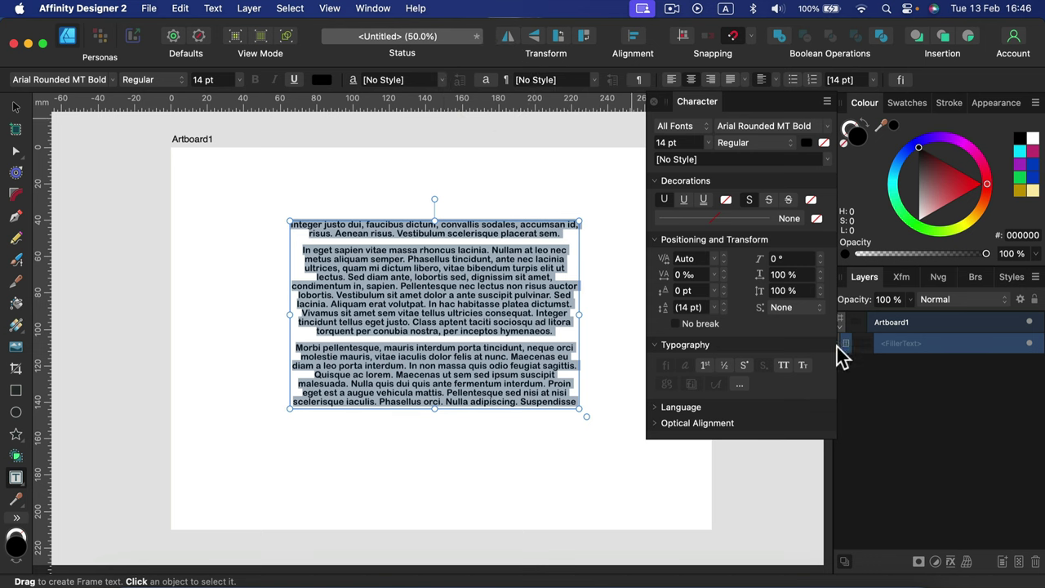
left_click(653, 101)
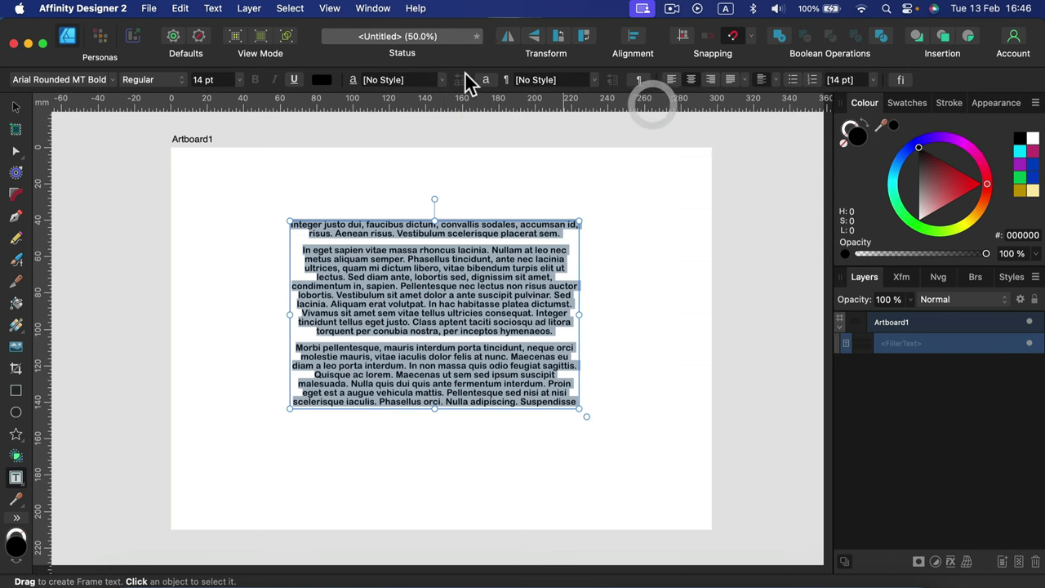
left_click(488, 80)
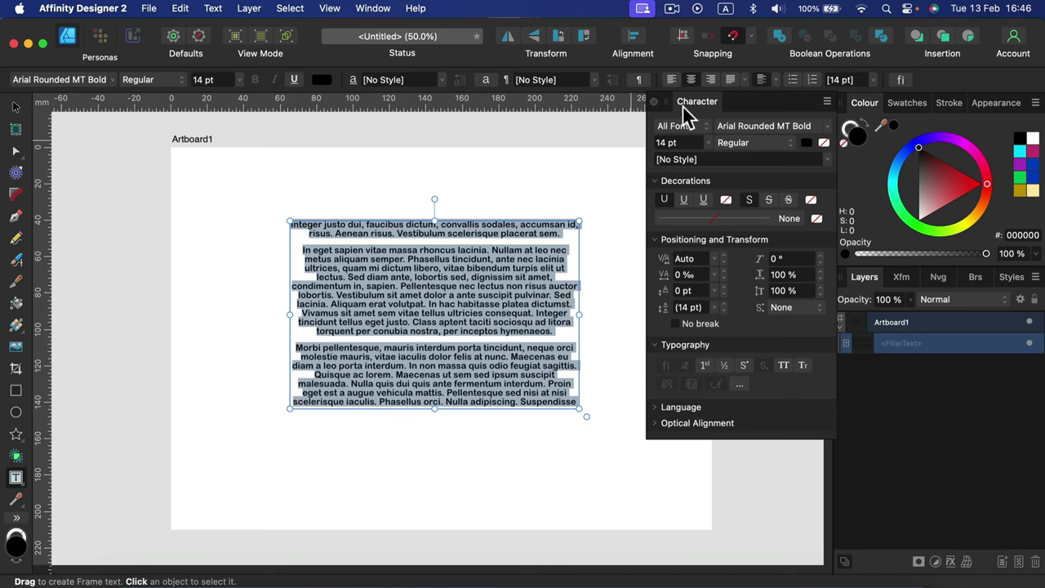
left_click(653, 102)
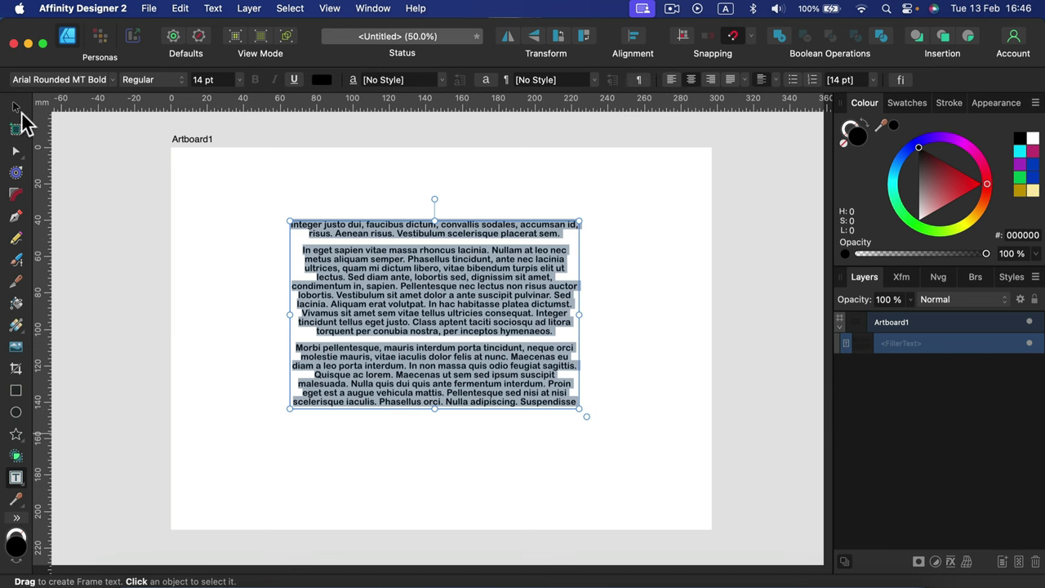
- Delete the filler text frame from the artboard
left_click(16, 107)
key("BackSpace")
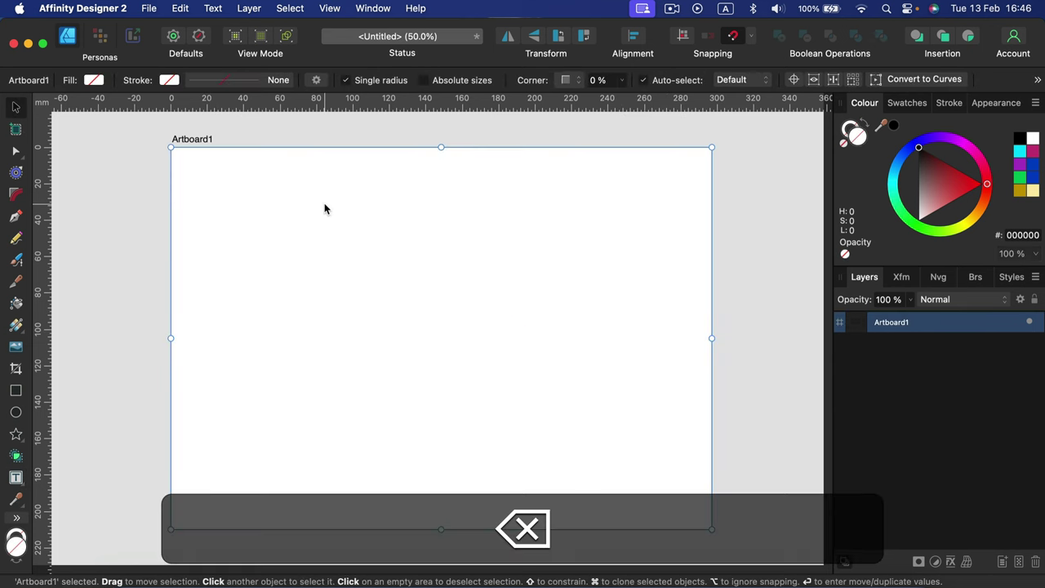
- Sample a colour from the empty canvas left of the artboard with the Colour Picker tool
left_click(25, 502)
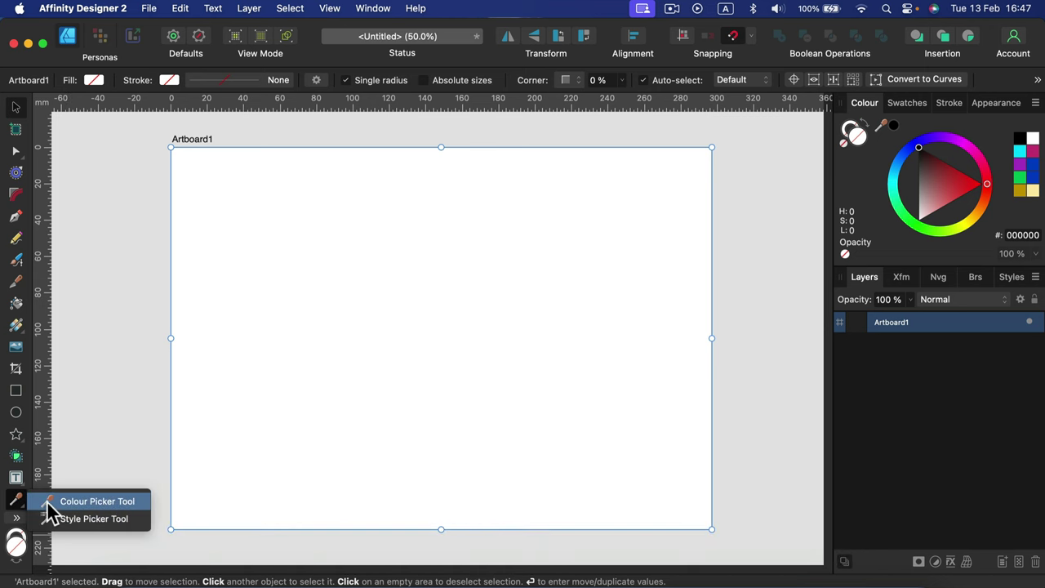
left_click(104, 501)
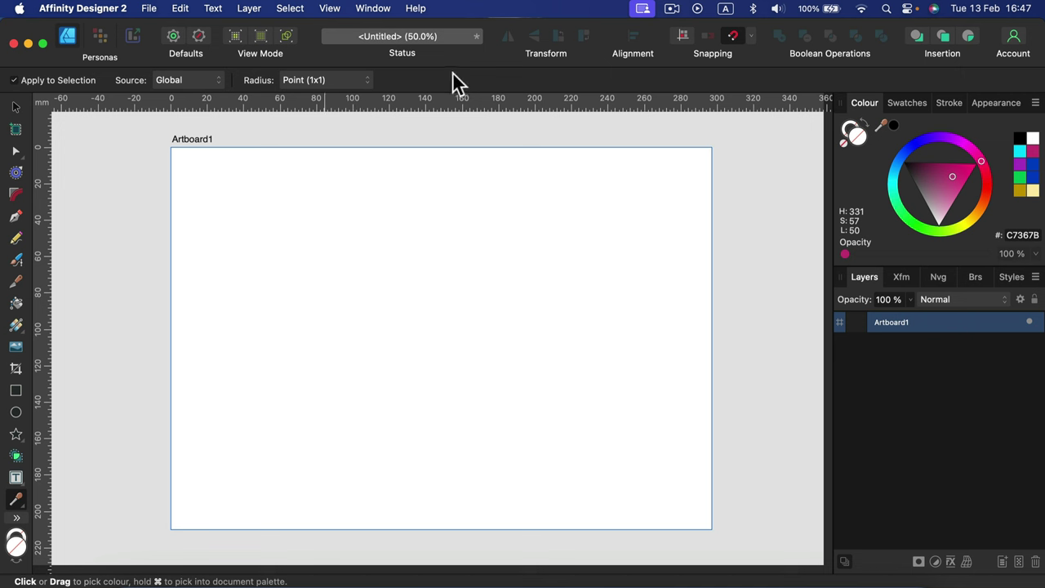
left_click(132, 182)
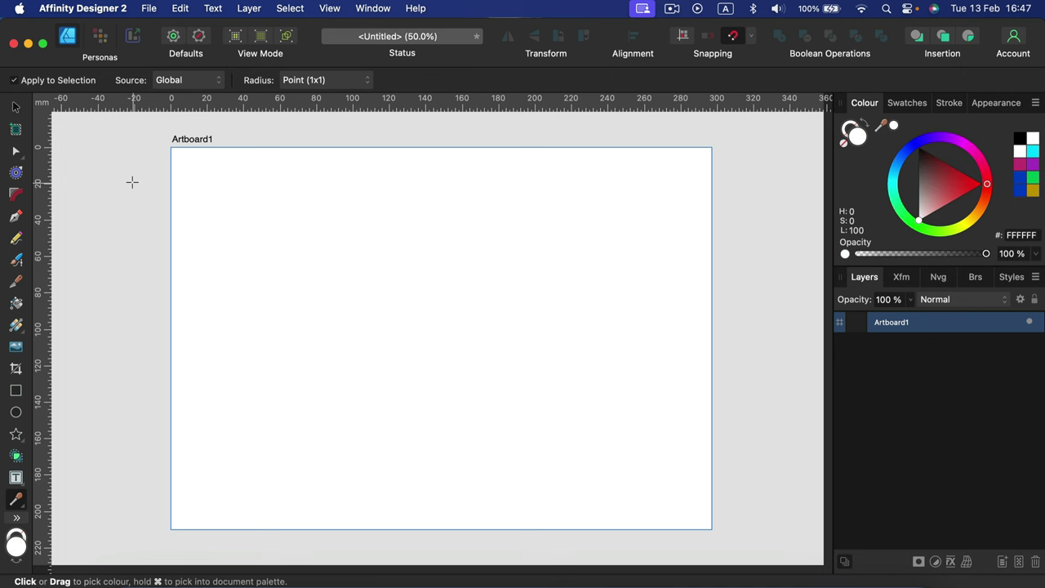
- Draw a tall rectangle about 18 by 117 mm left of the artboard, fill it with dark red 953838 and deselect it
left_click(16, 390)
left_click_drag(110, 146, 150, 360)
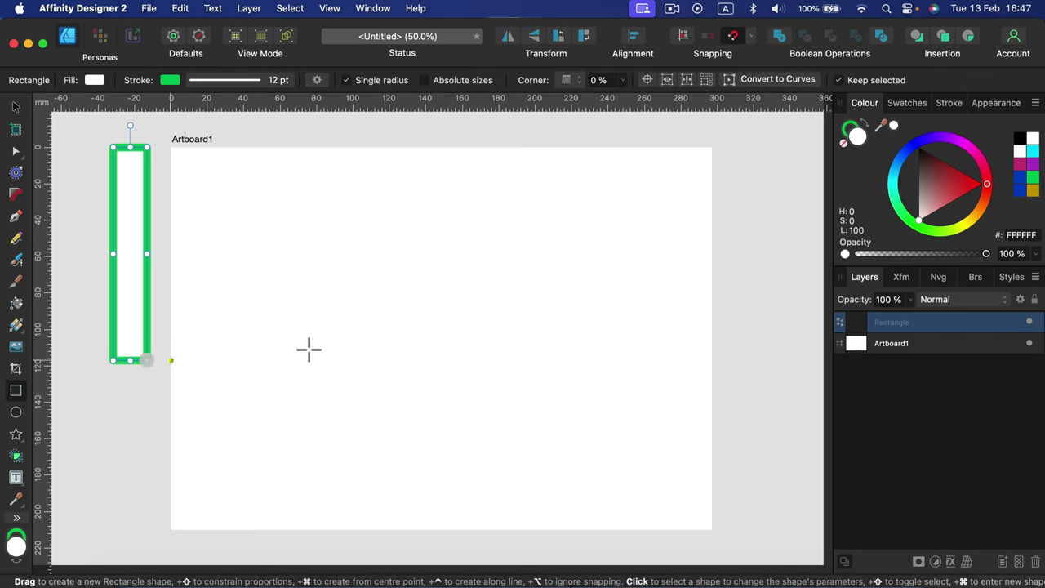
left_click(942, 176)
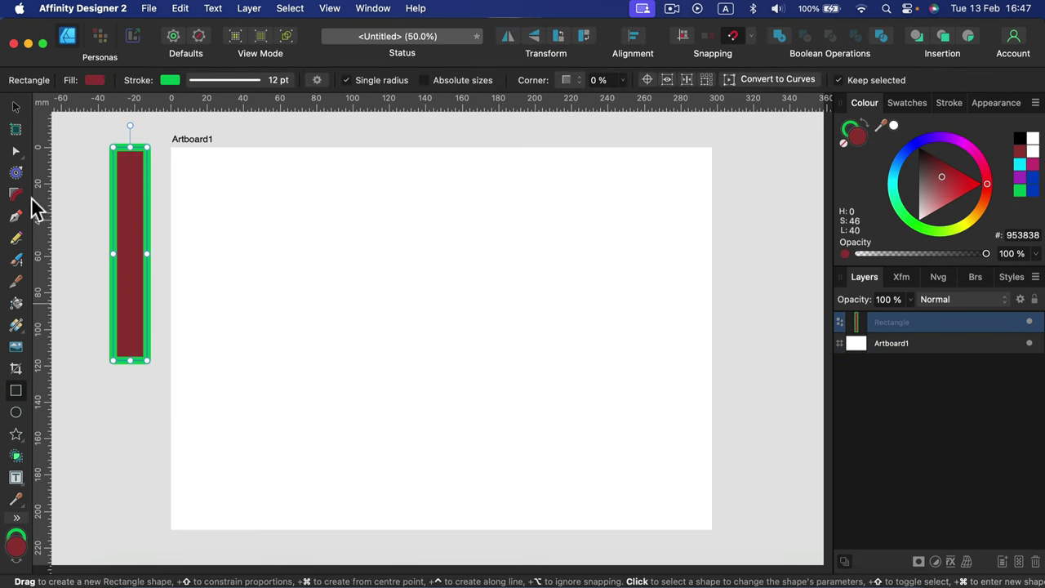
left_click(16, 106)
left_click(78, 131)
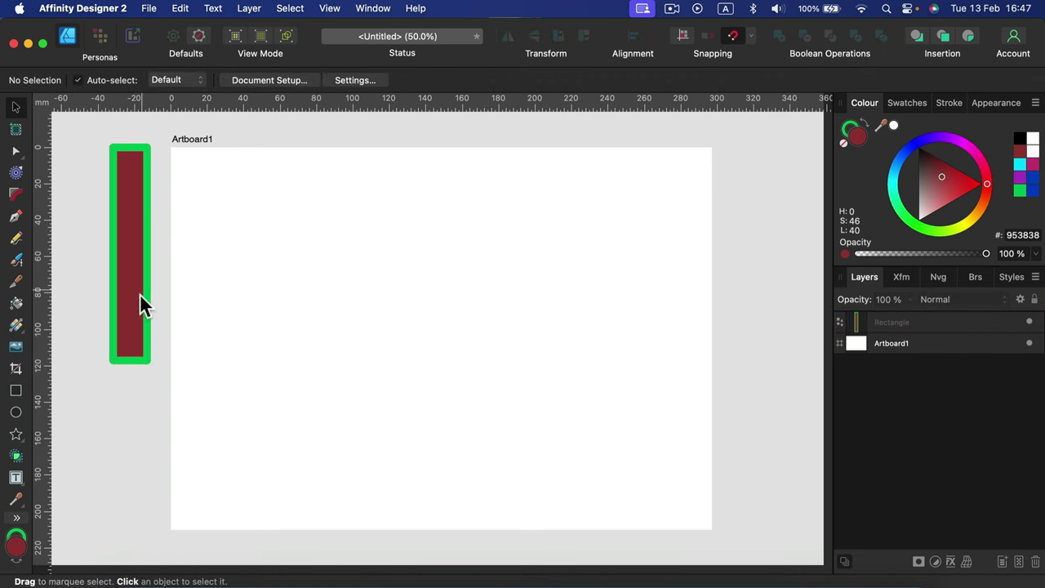
- Sample the tall rectangle's fill with the Colour Picker tool, select the rectangle and recolour its fill to blue 385295
left_click(15, 500)
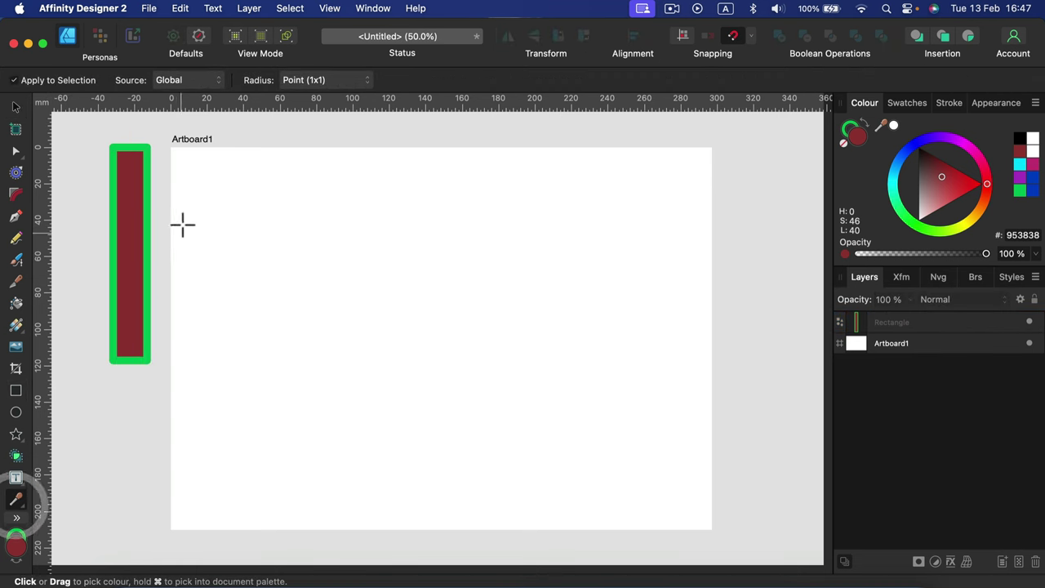
left_click(130, 163)
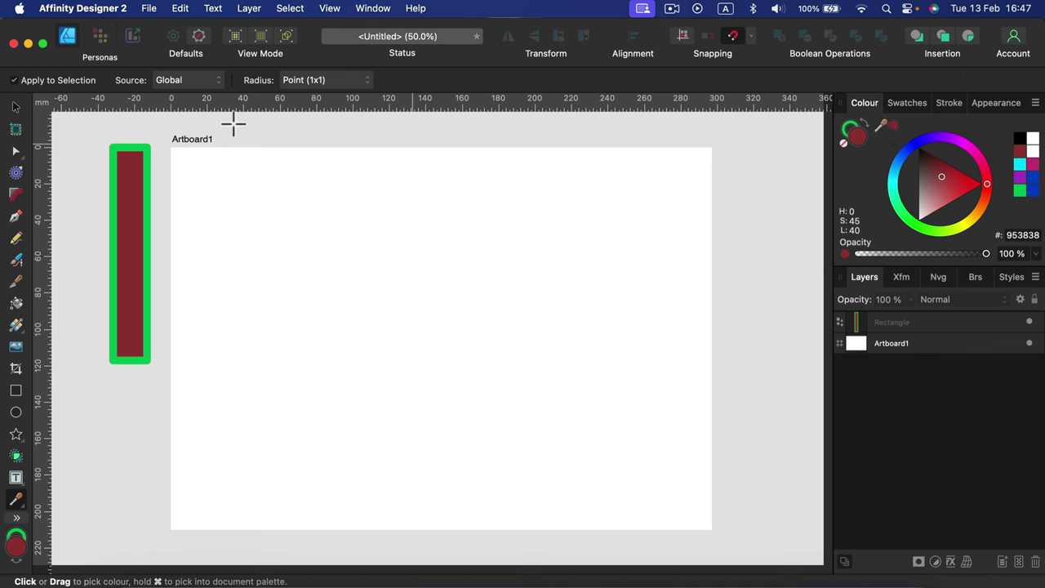
left_click(15, 107)
left_click(131, 205)
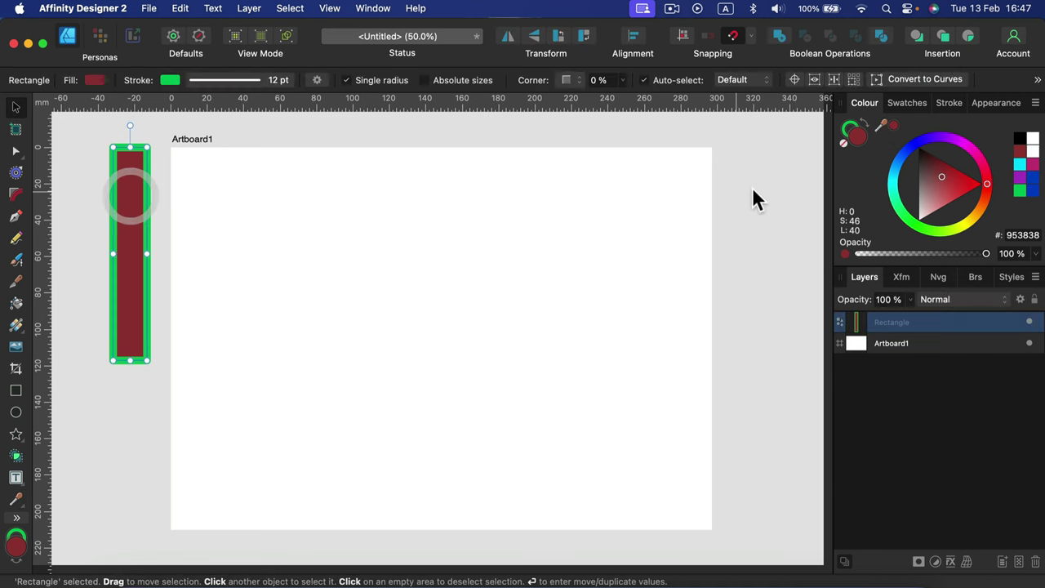
left_click(906, 153)
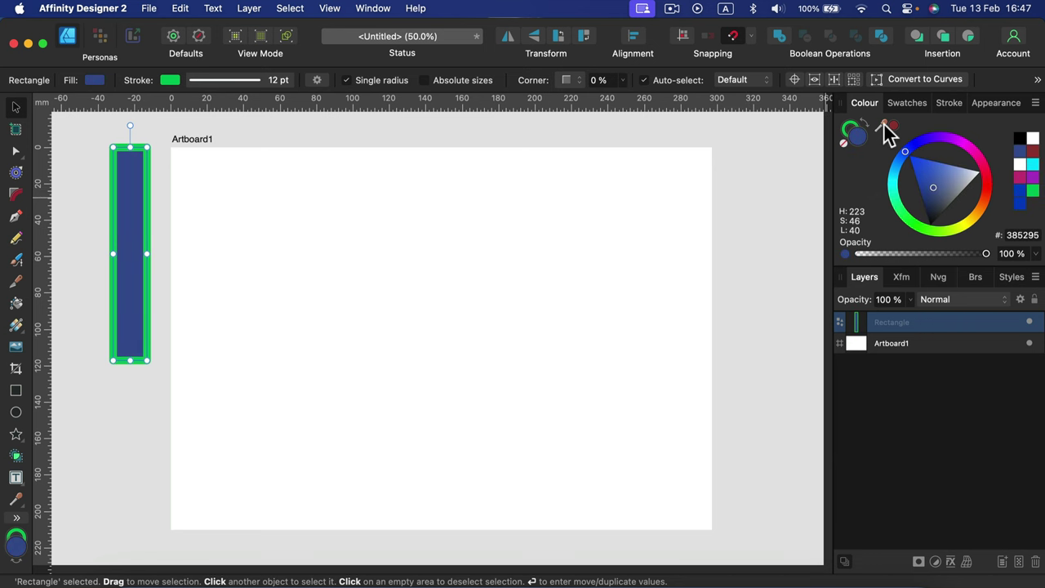
- Sample the dark grey of the program interface, apply it as the tall rectangle's fill and deselect the rectangle
left_click_drag(888, 133, 313, 50)
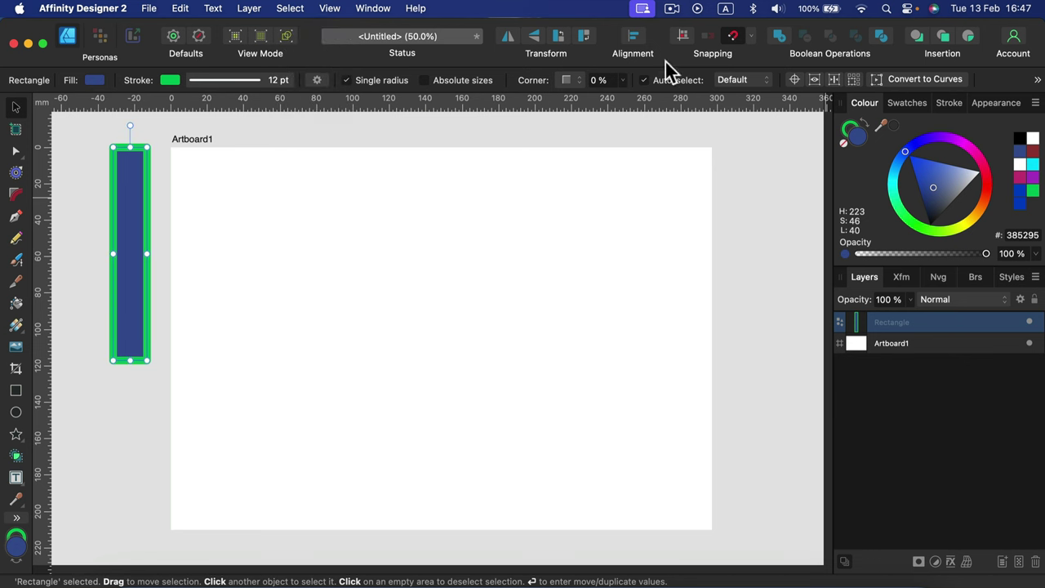
left_click(895, 124)
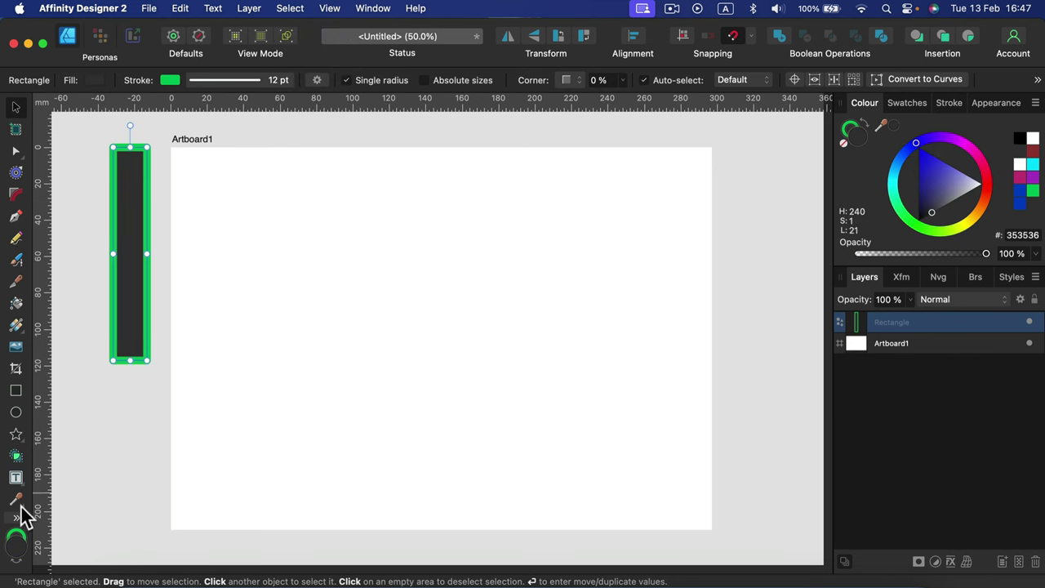
left_click(17, 108)
left_click_drag(81, 135, 106, 104)
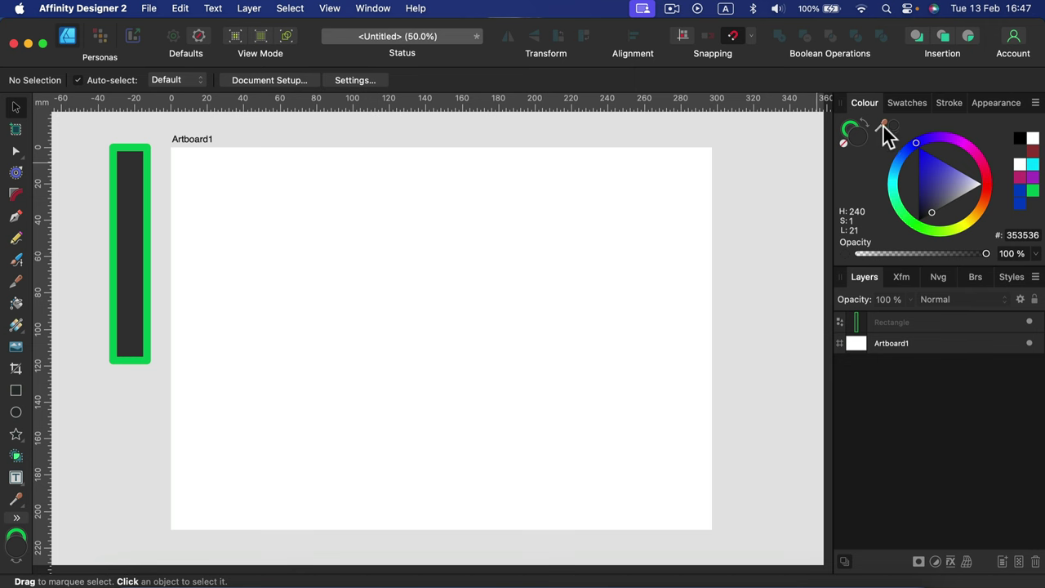
- Sample blue 233C83 from the menu bar as the fill colour and draw a rectangle about 147 by 90 mm on the artboard
left_click_drag(882, 124, 494, 11)
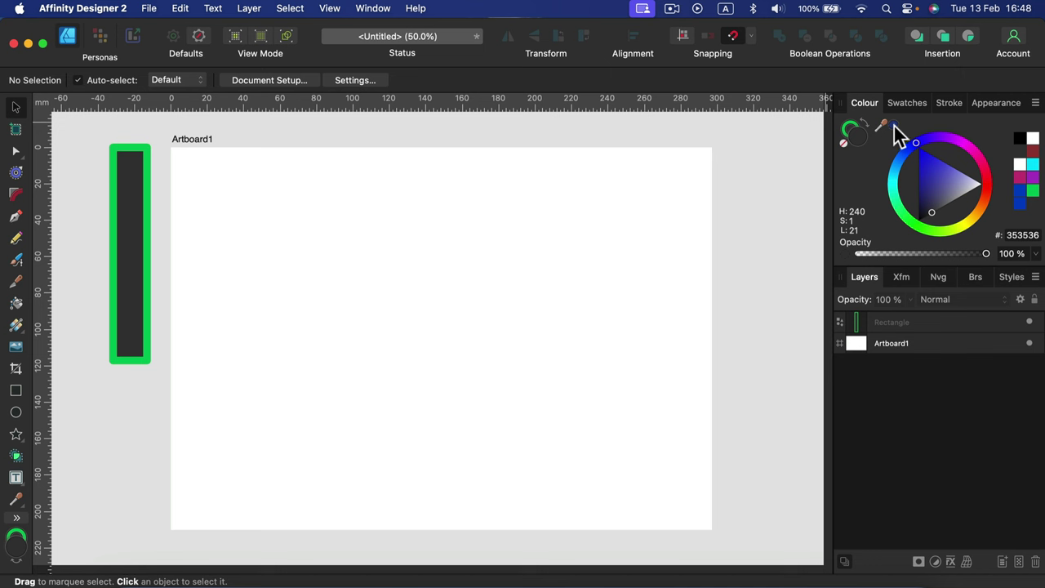
left_click(894, 125)
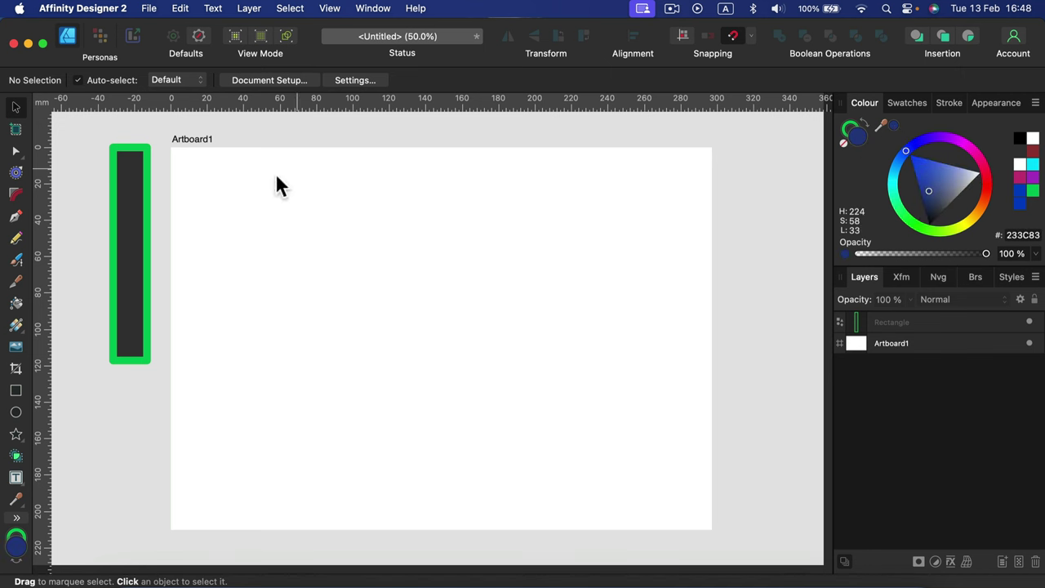
left_click(17, 392)
left_click_drag(296, 204, 567, 368)
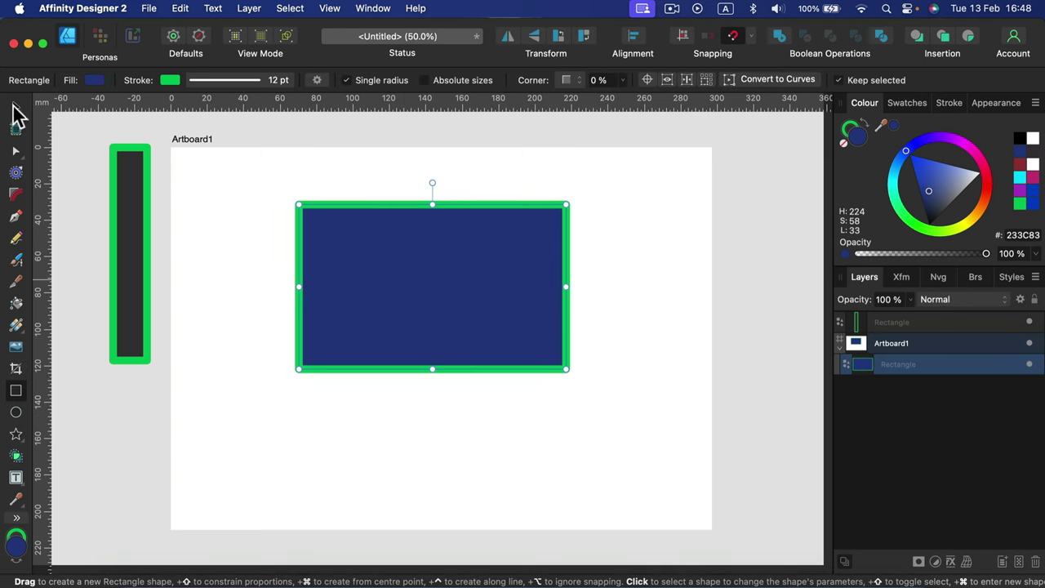
- Recolour the artboard rectangle green 238348, and replace that fill with dark grey 353536 sampled from the tall rectangle
left_click_drag(927, 222, 902, 214)
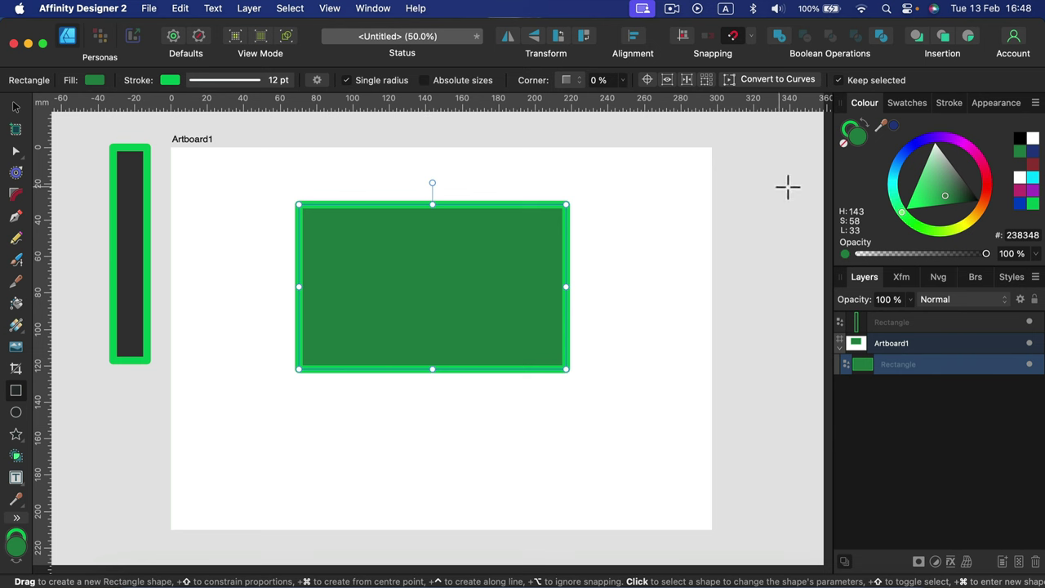
left_click_drag(884, 127, 134, 196)
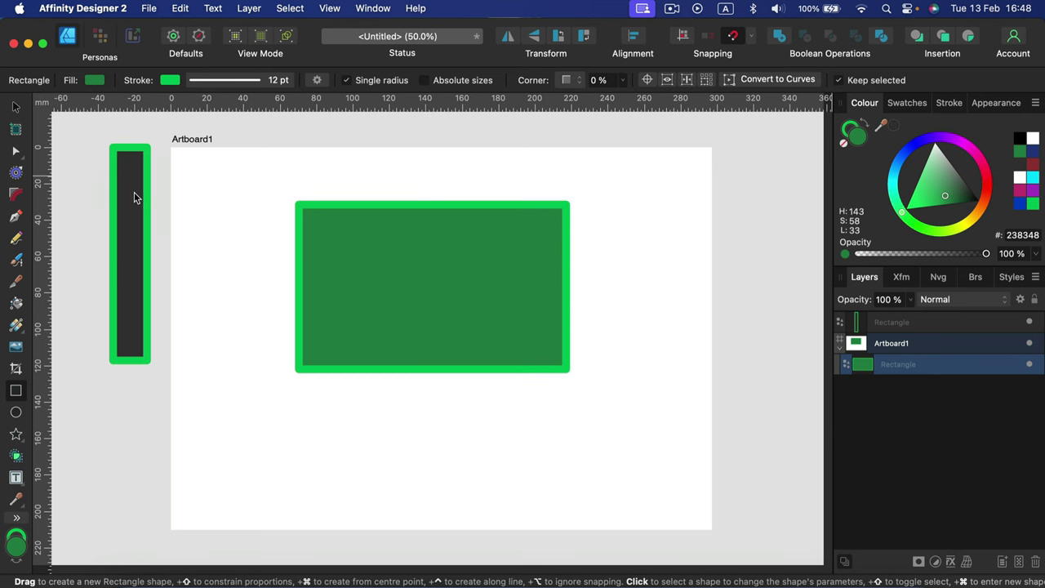
left_click(898, 124)
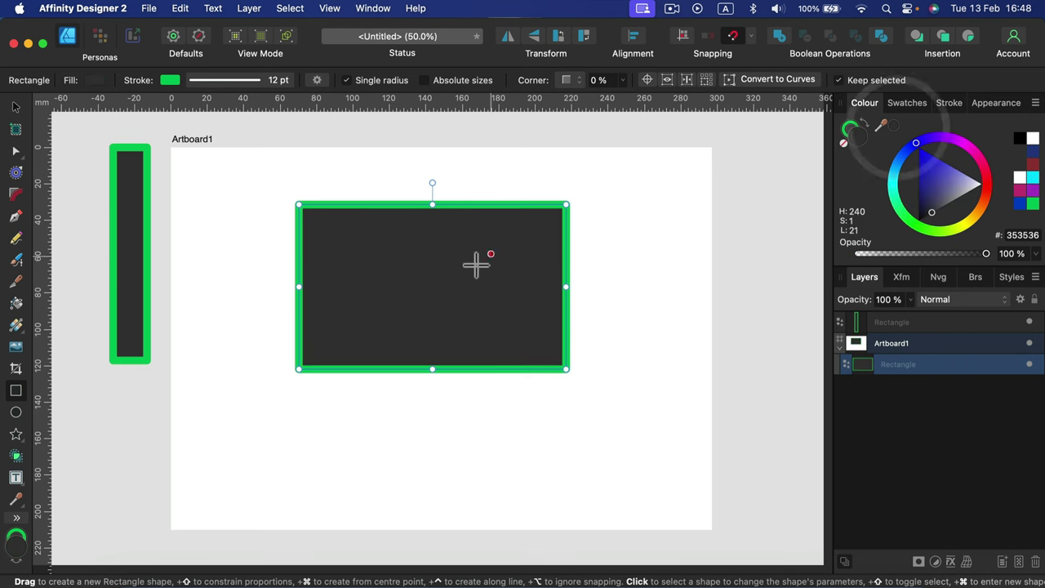
- Select both rectangles and delete them
left_click(16, 109)
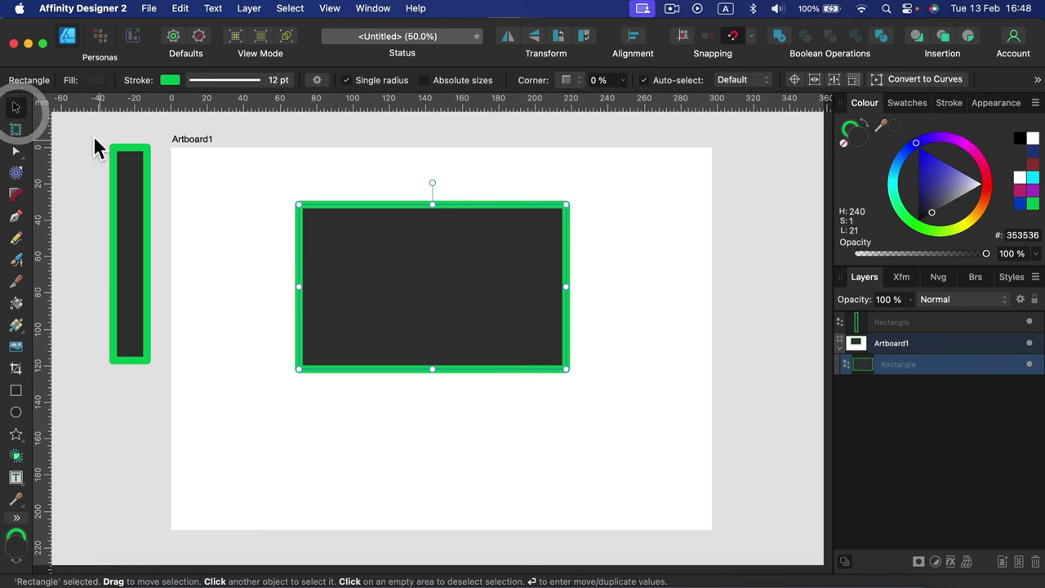
left_click_drag(80, 124, 627, 425)
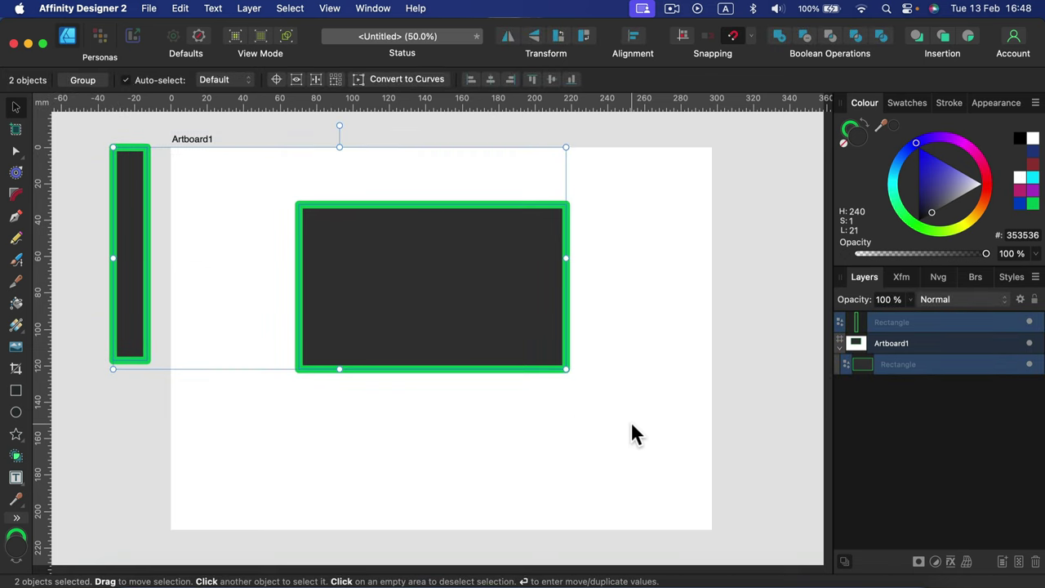
key("BackSpace")
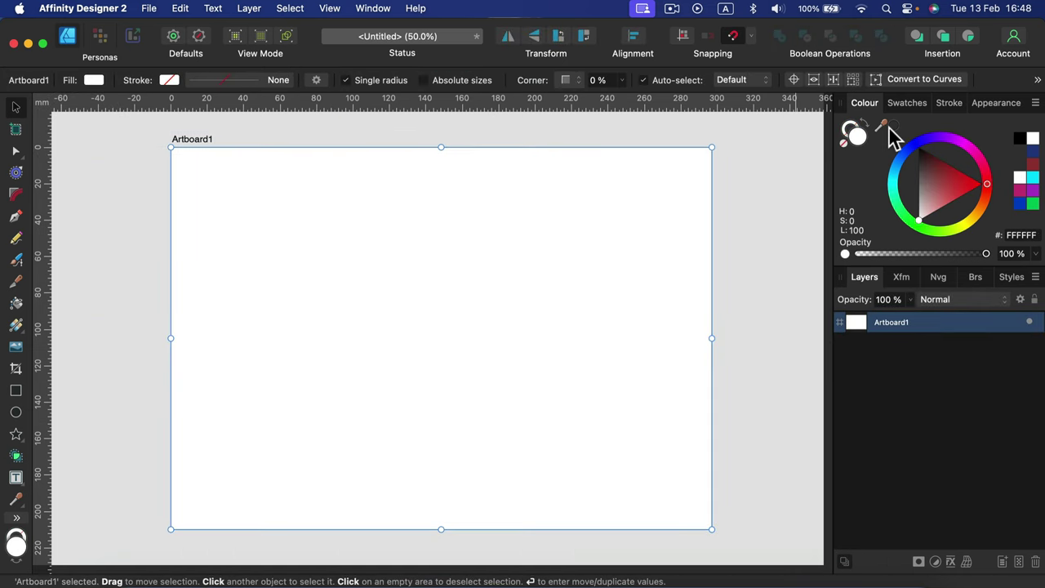
- Draw a five-pointed star about 118 mm wide on the artboard and move it slightly up and to the left
left_click(15, 503)
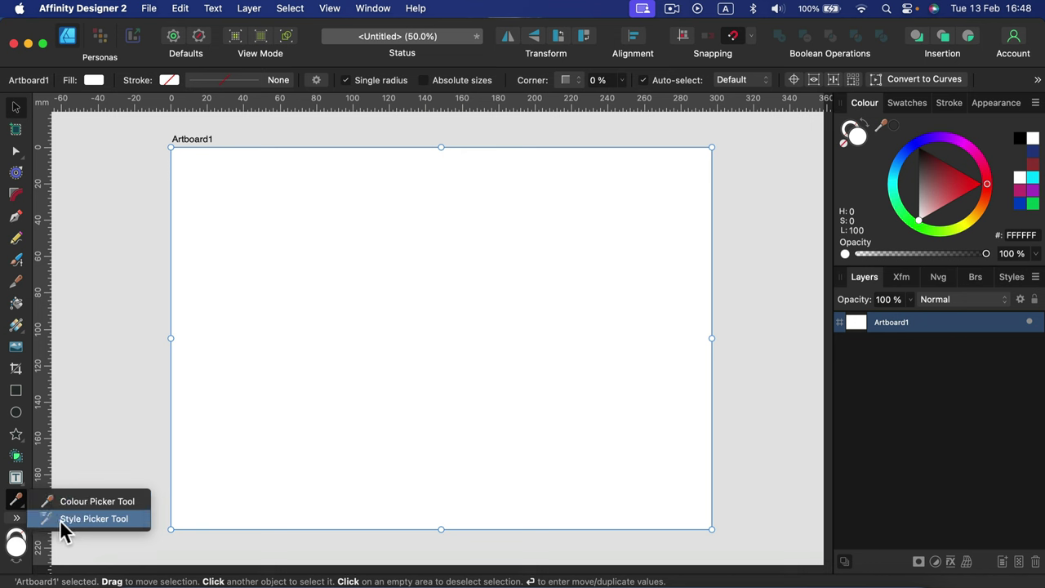
left_click(15, 434)
left_click_drag(235, 232, 450, 442)
left_click(15, 107)
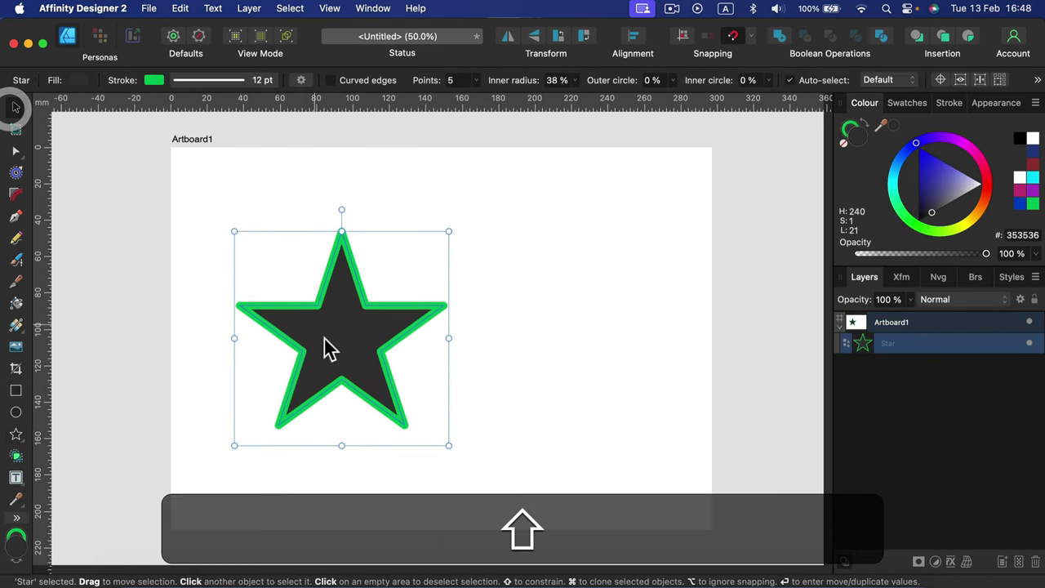
left_click_drag(354, 366, 326, 353)
- Remove the star's stroke and fill it with orange EB7939
left_click(851, 129)
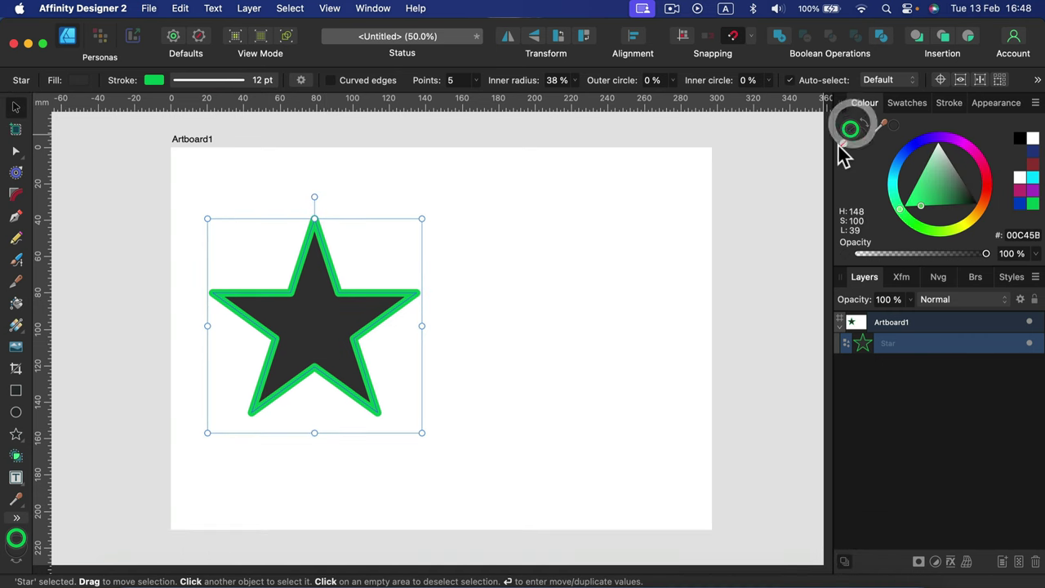
left_click(844, 143)
left_click(857, 136)
left_click(985, 206)
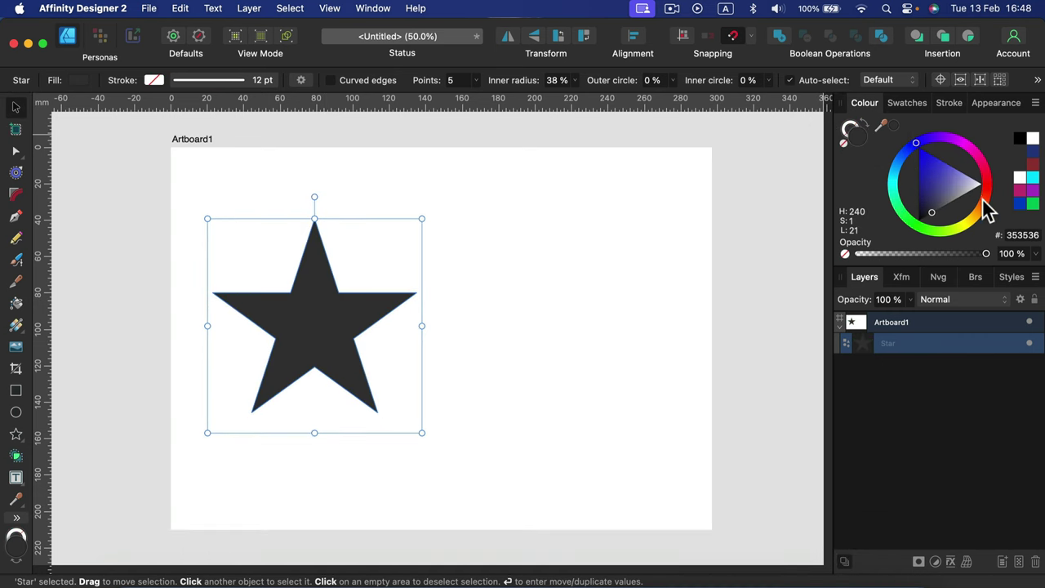
left_click(959, 196)
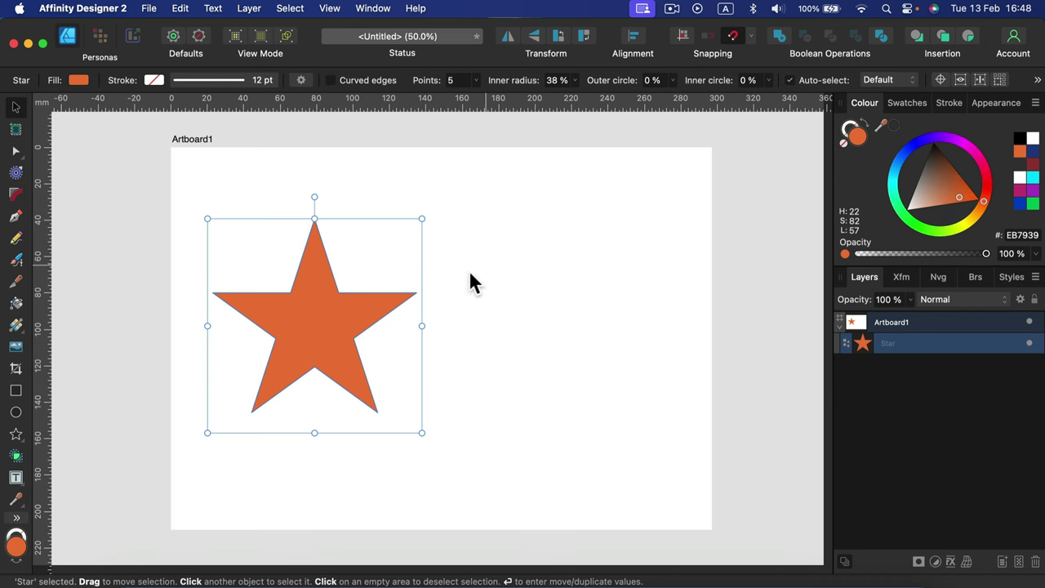
- Widen the star's inner radius to 66 % by reshaping its inner corners
double_click(318, 310)
left_click_drag(343, 289, 363, 272)
left_click(495, 278)
left_click(346, 333)
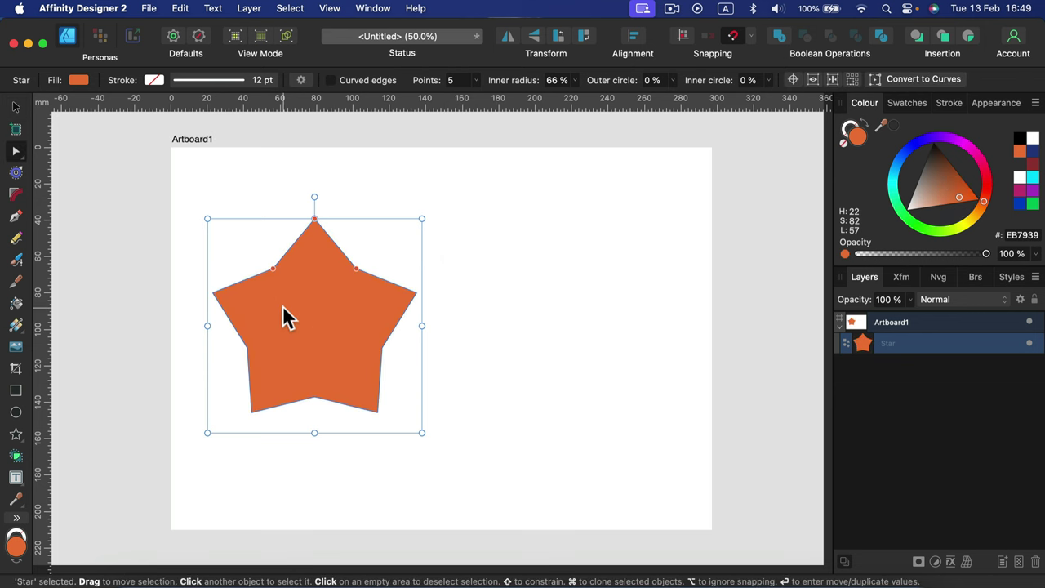
- Duplicate the star beside the original, reposition the pair around the middle of the artboard and deselect them
left_click_drag(321, 317, 562, 353)
left_click(310, 330, "shift+super")
left_click(532, 189)
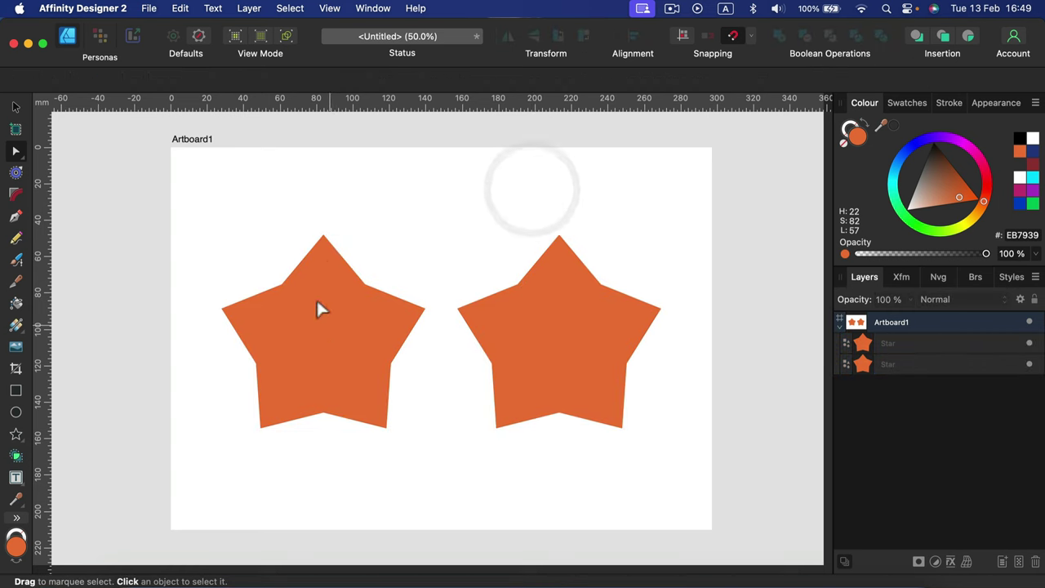
- Open the left star's layer effects, try a Pillow Bevel / Emboss with an 8.7 px radius and switch it off
left_click(319, 267)
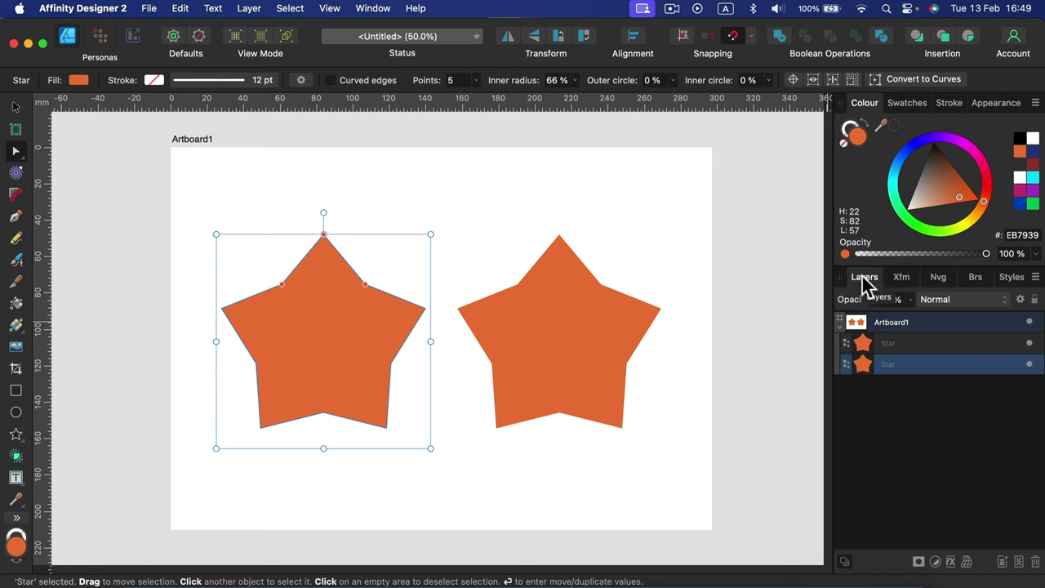
left_click(950, 562)
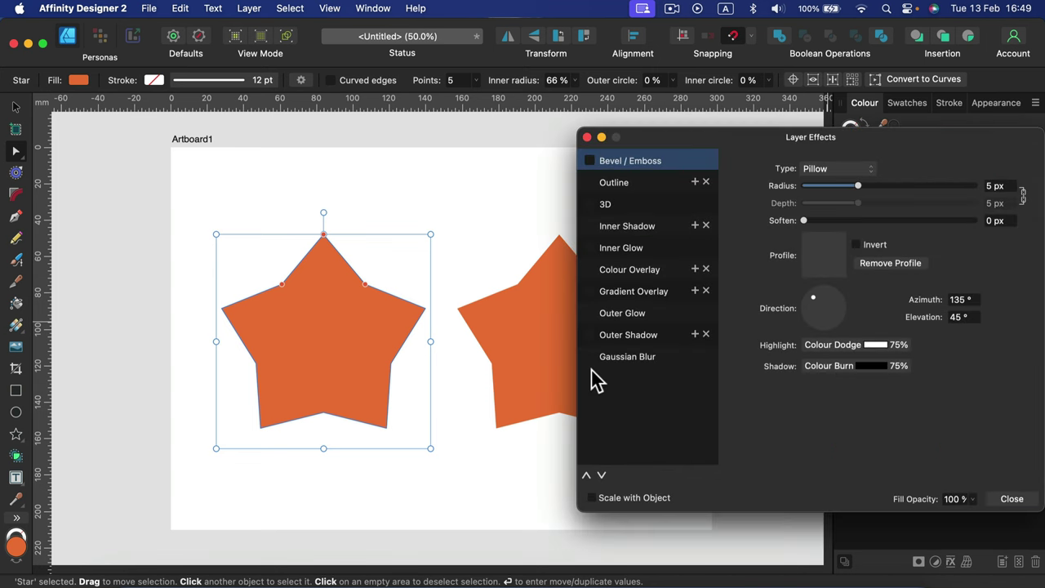
left_click(589, 160)
left_click(678, 160)
mouse_move(860, 181)
left_mouse_down()
mouse_move(961, 195)
mouse_move(847, 186)
mouse_move(874, 196)
mouse_move(940, 186)
mouse_move(893, 196)
mouse_move(872, 187)
left_mouse_up()
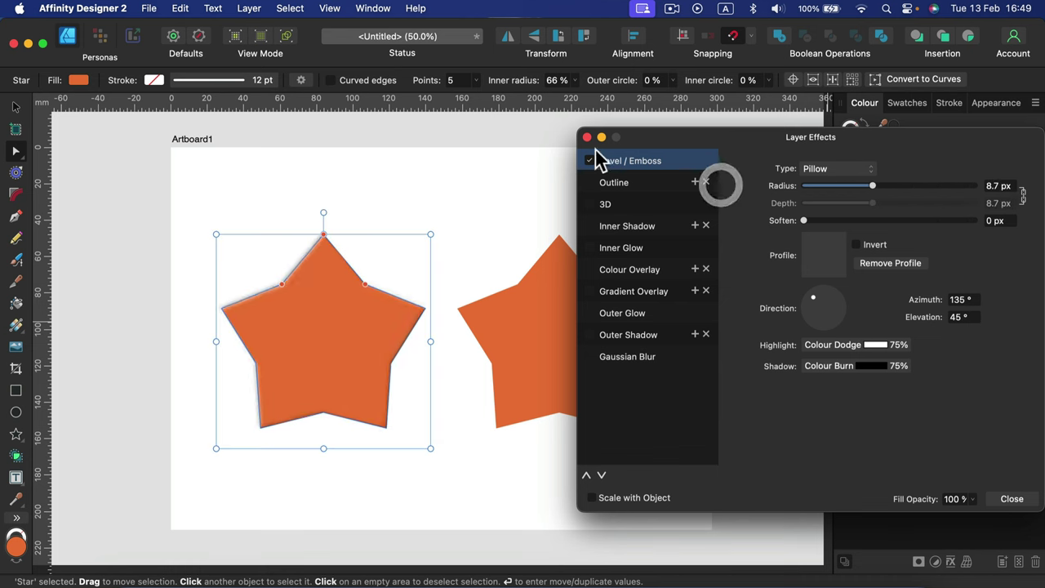
left_click(590, 164)
- Try an outside black Outline effect with a 2 px radius on the left star and switch it off
left_click(590, 182)
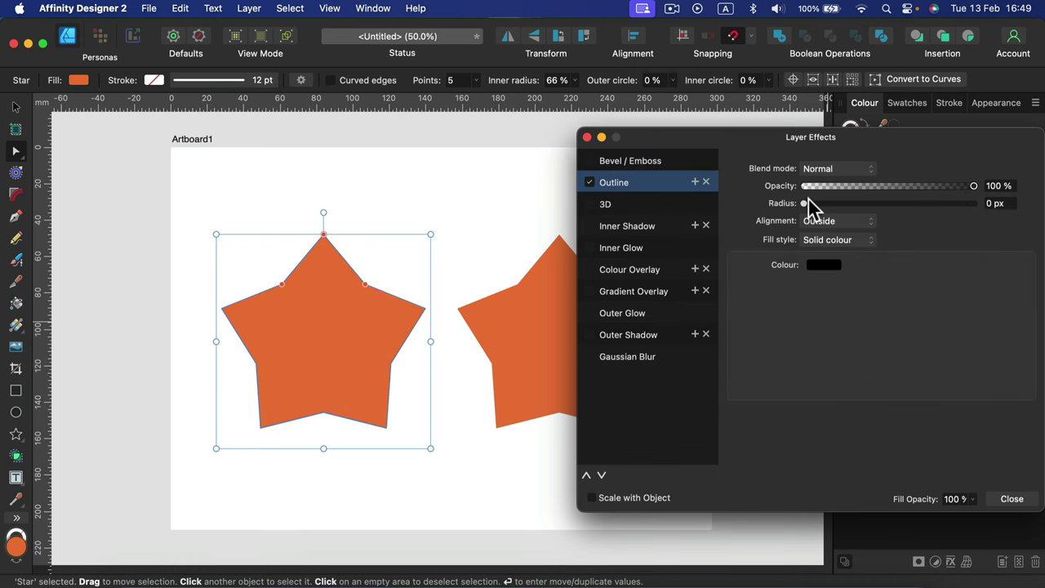
left_click_drag(808, 199, 846, 205)
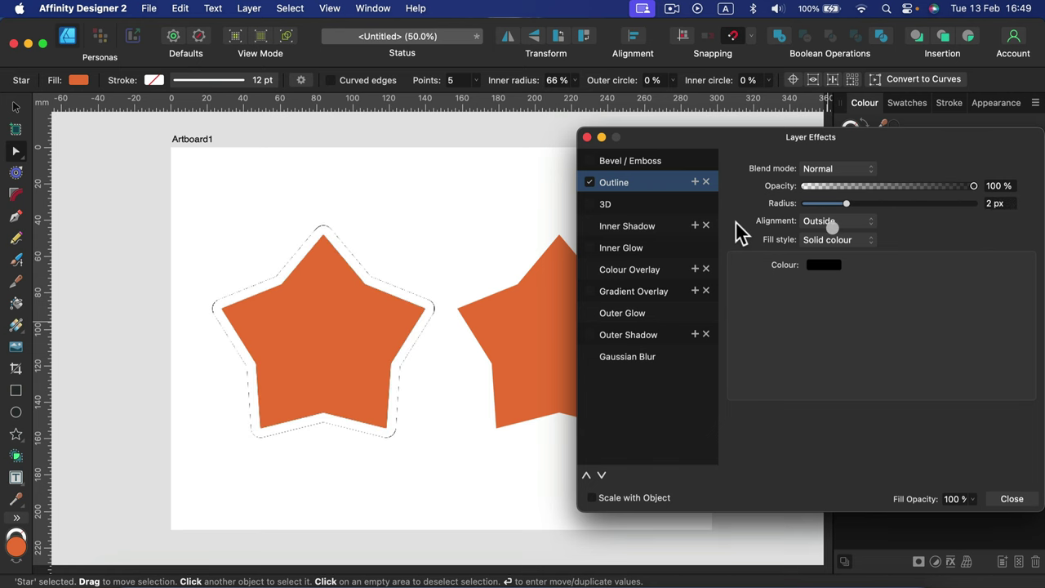
left_click(590, 182)
- Try the 3D effect with a larger radius on the left star and switch it off
left_click(589, 204)
left_click(633, 204)
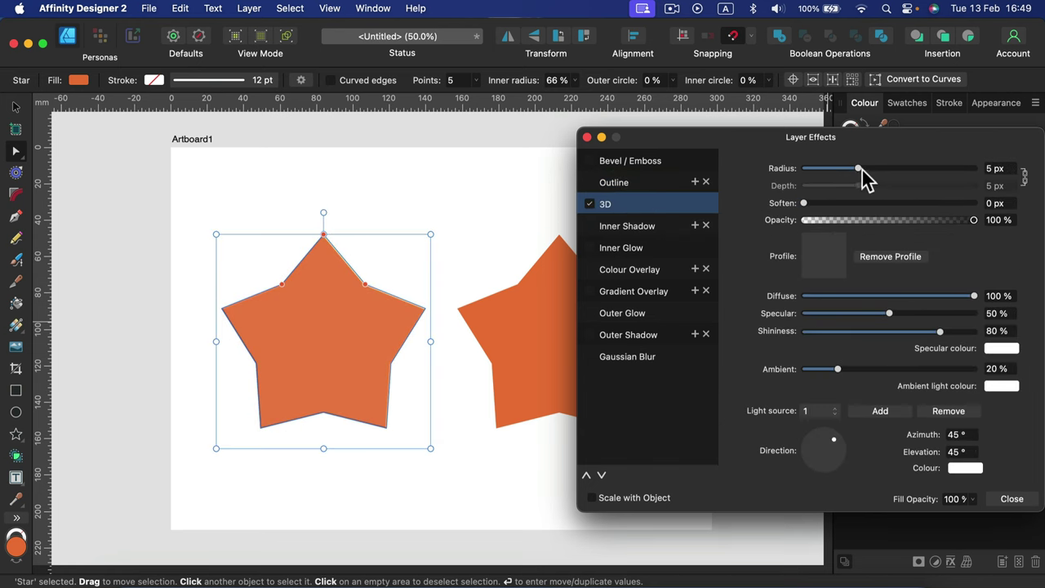
mouse_move(866, 180)
left_mouse_down()
mouse_move(964, 182)
mouse_move(896, 185)
left_mouse_up()
left_click(589, 204)
- Try the Inner Shadow effect on the left star, adjust its settings and switch it off
left_click(590, 226)
left_click_drag(814, 206, 729, 205)
left_click(679, 232)
left_click(590, 226)
- Try the Inner Glow and the black Colour Overlay effects on the left star, switching each one off
left_click(671, 248)
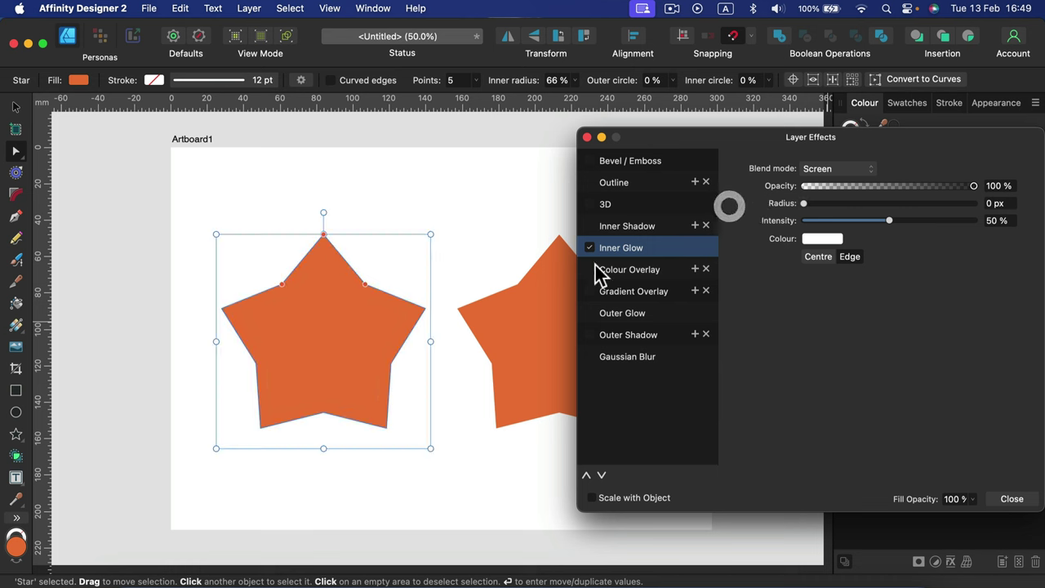
left_click(590, 248)
left_click(589, 269)
left_click(630, 269)
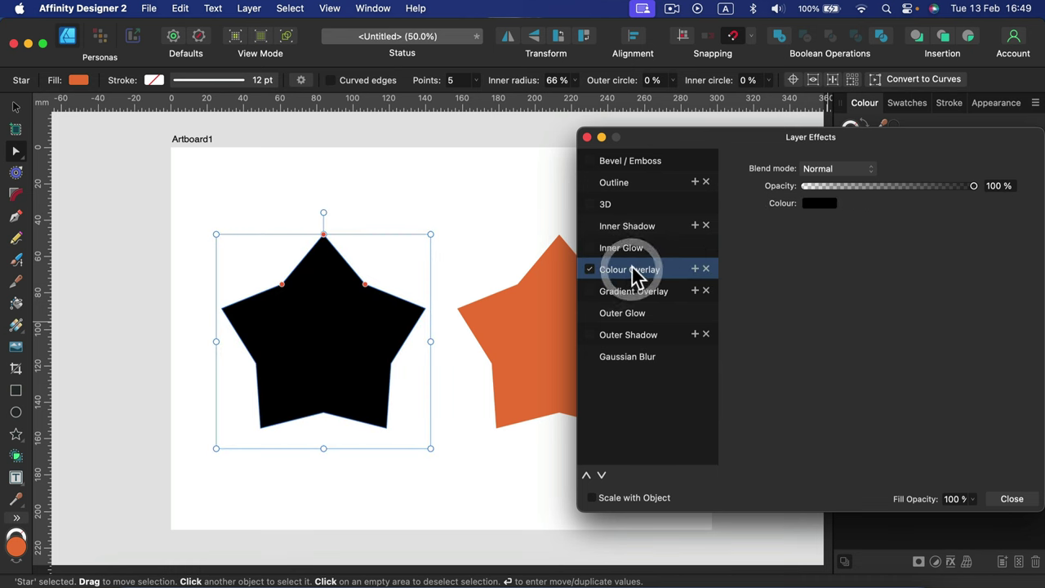
left_click(590, 270)
- Apply a linear Gradient Overlay to the left star with a 90° angle and the Overlay blend mode
left_click(590, 291)
left_click(634, 290)
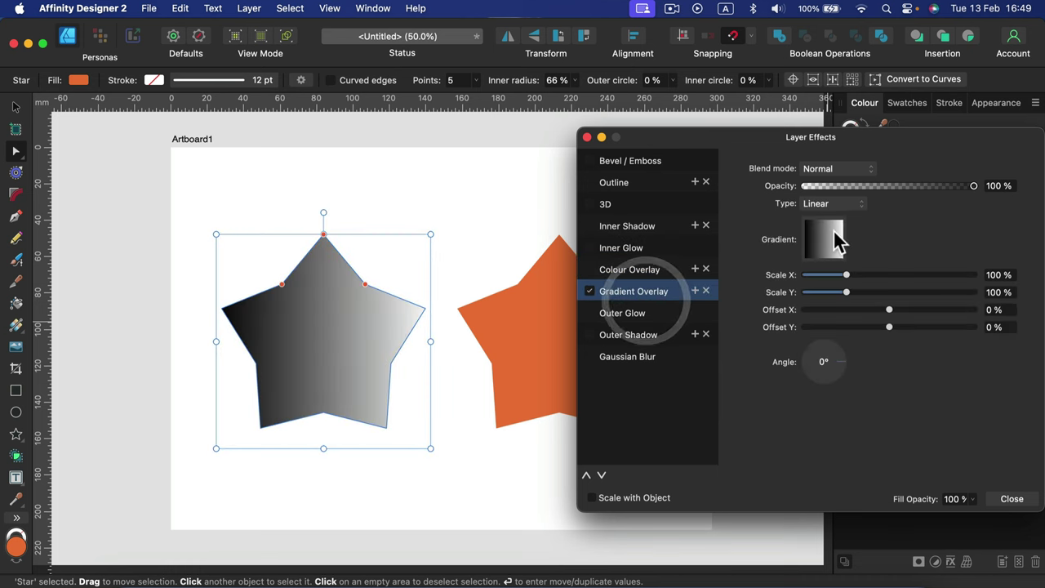
left_click(827, 357)
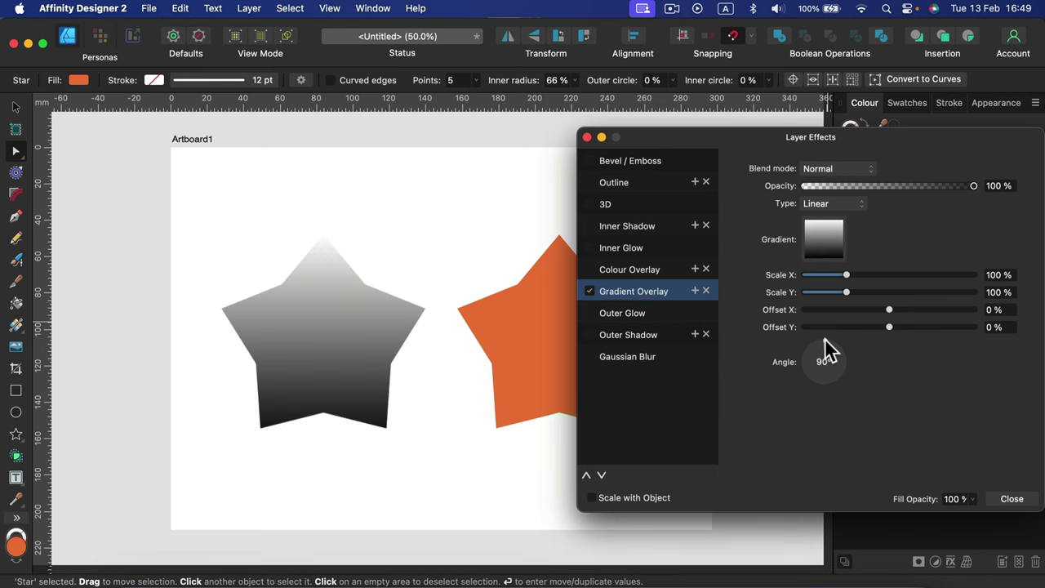
left_click(837, 168)
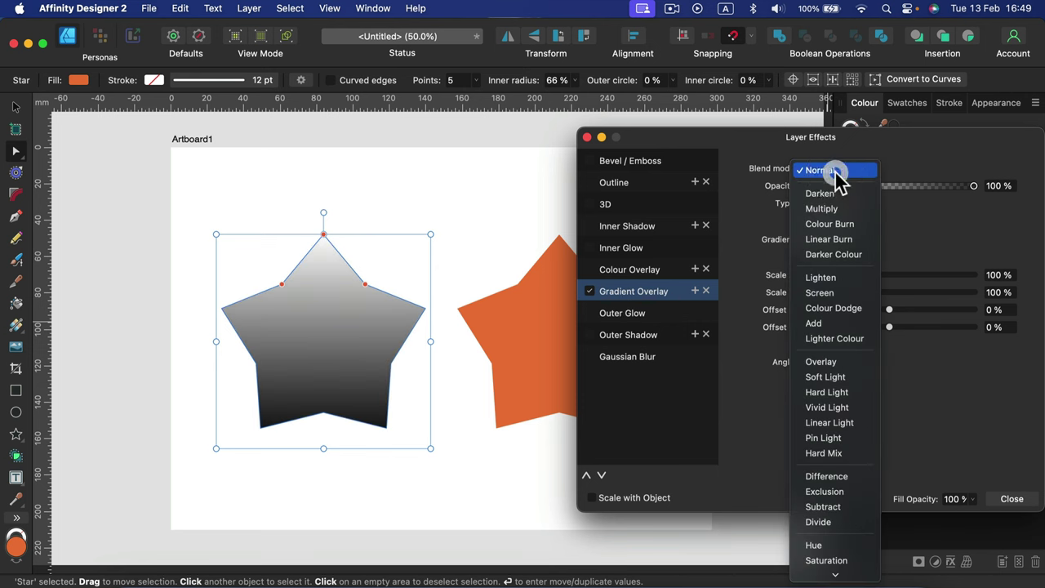
left_click(829, 362)
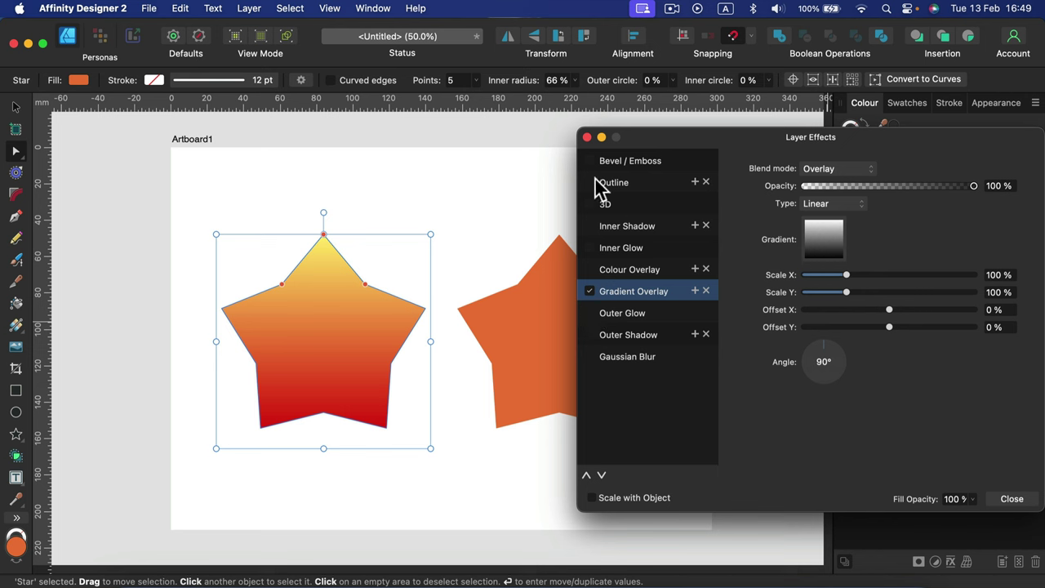
- Add a 71.9 px black outside Outline and an Outer Shadow with 100 px radius, 100 px offset and 84% intensity to the left star
left_click(598, 183)
left_click_drag(847, 204, 963, 203)
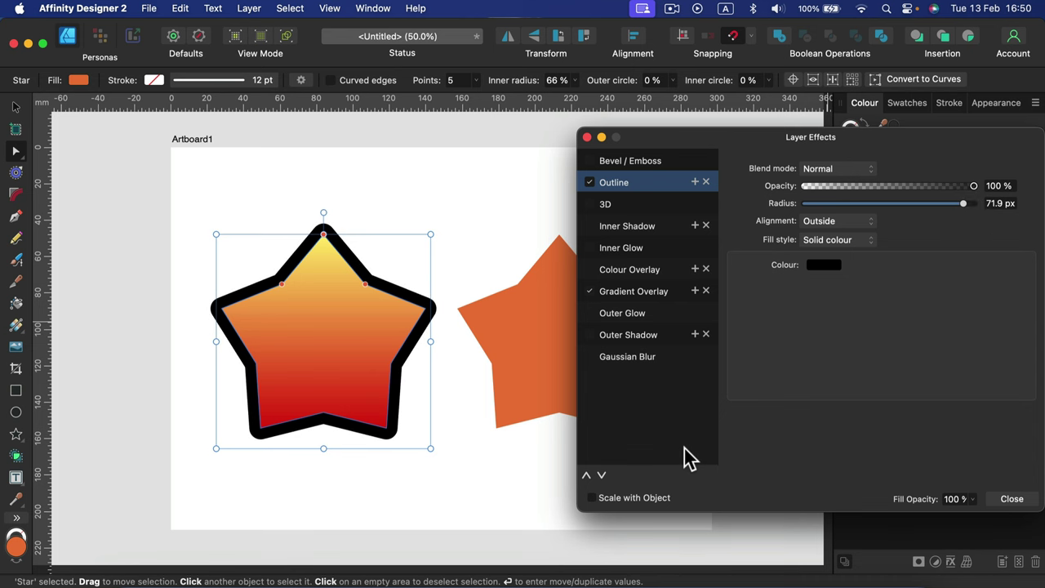
left_click(600, 334)
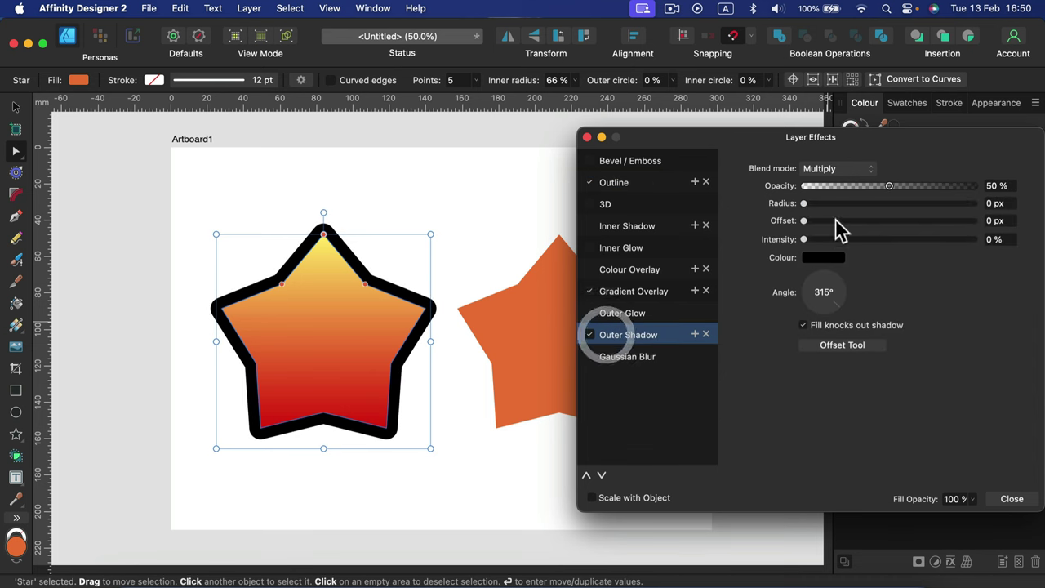
left_click_drag(820, 206, 989, 237)
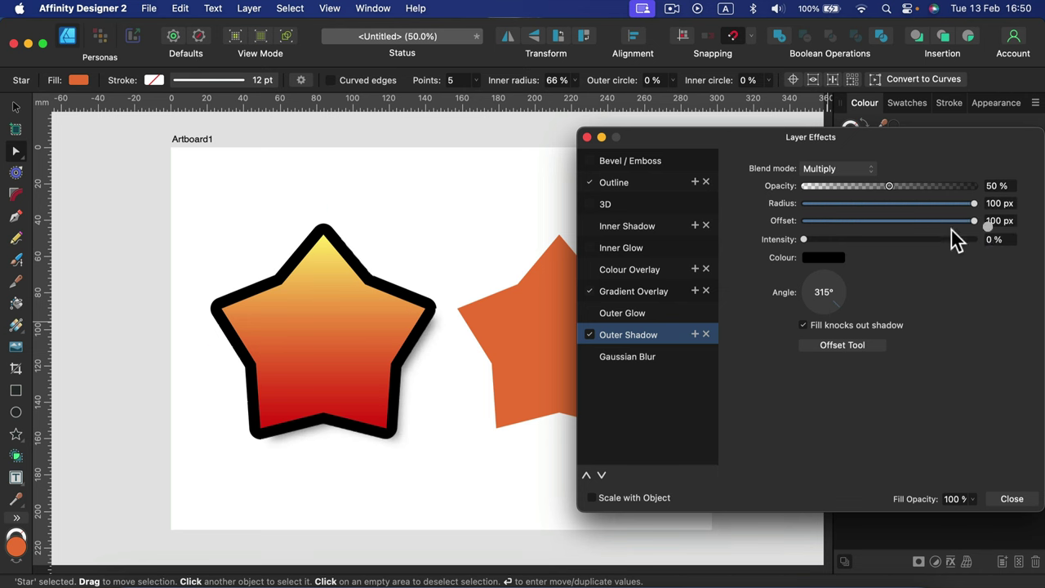
left_click_drag(860, 243, 947, 240)
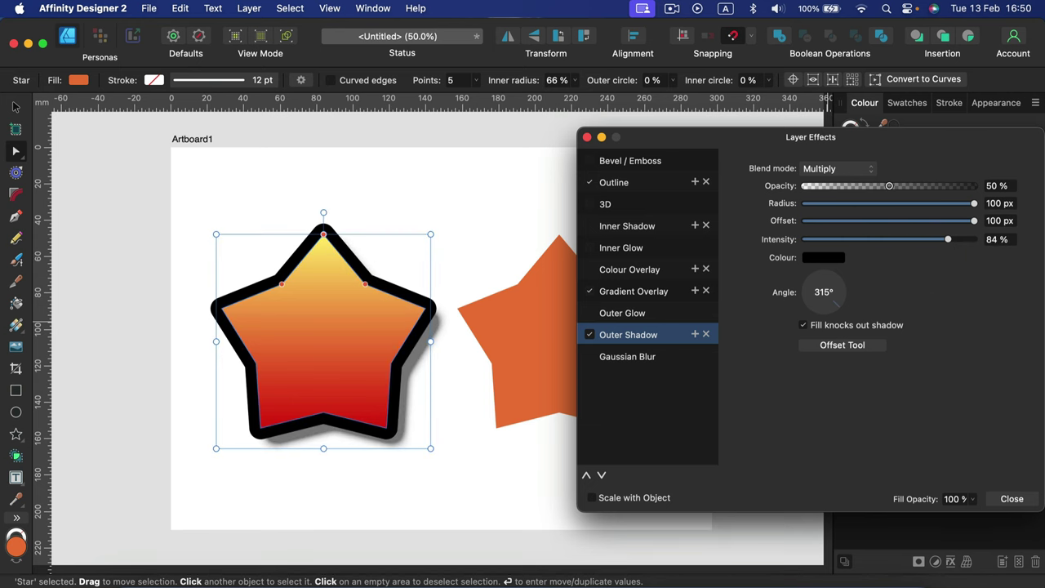
left_click(1011, 498)
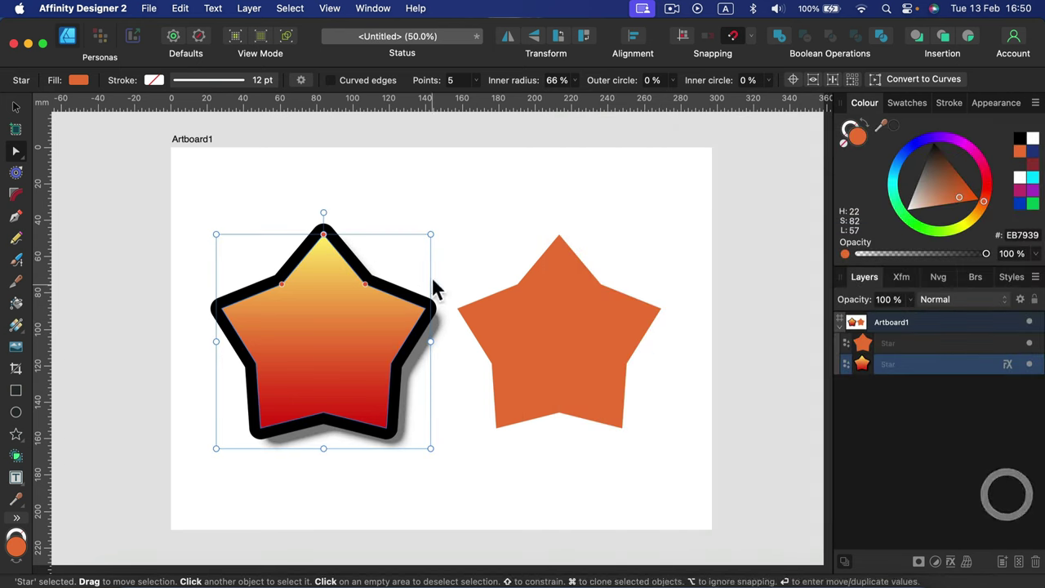
- Copy all style attributes from the left star onto the plain orange star with the Style Picker Tool
left_click(450, 193)
left_click(563, 318)
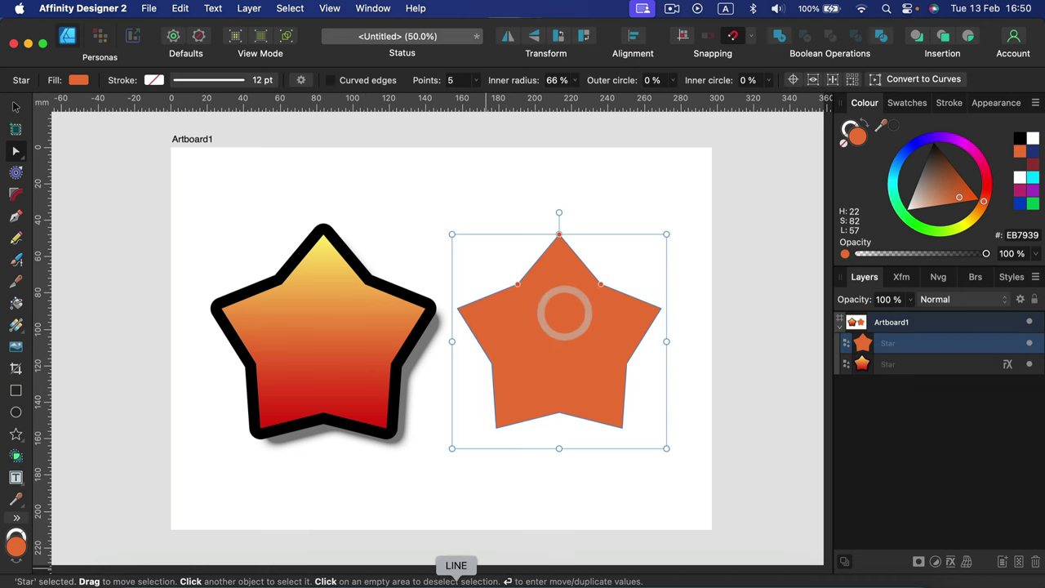
left_click(427, 175)
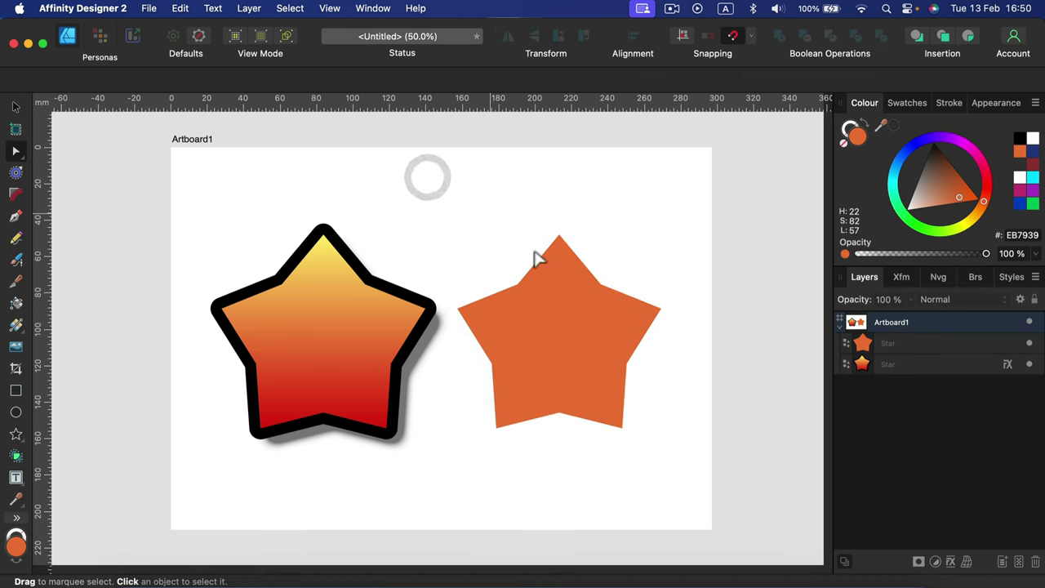
left_click(549, 290)
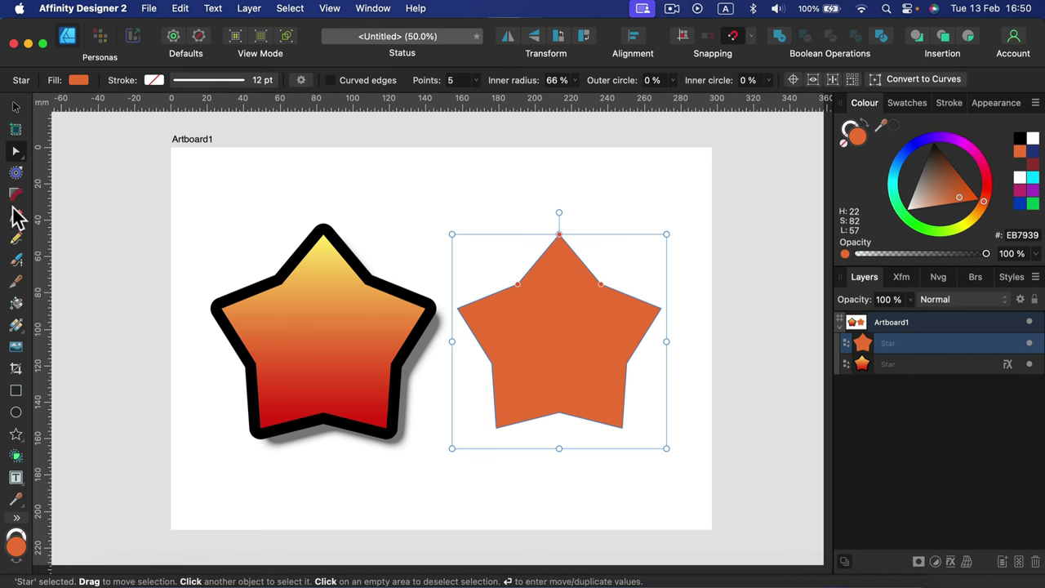
left_click(16, 108)
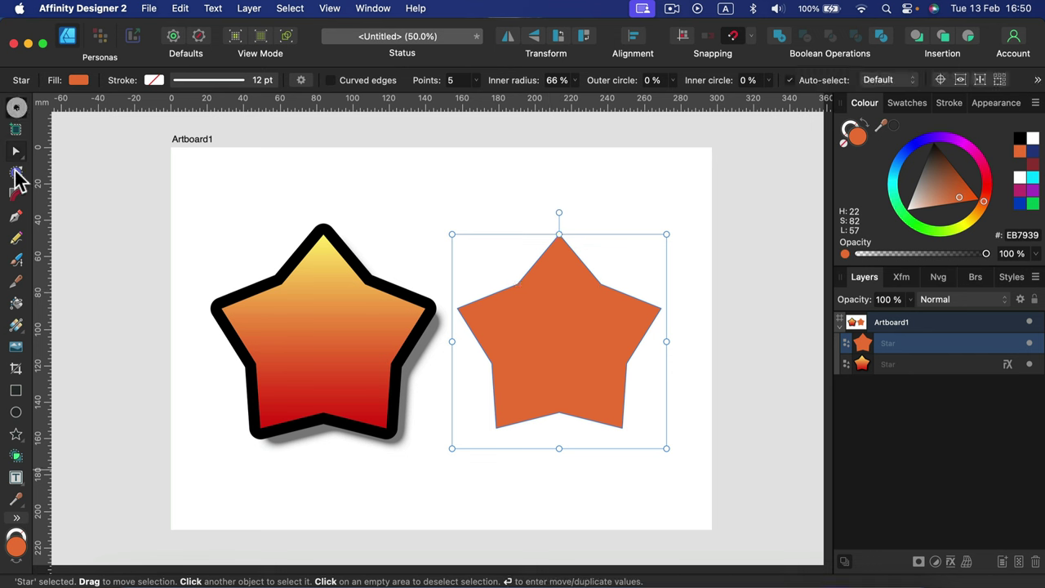
left_click(15, 499)
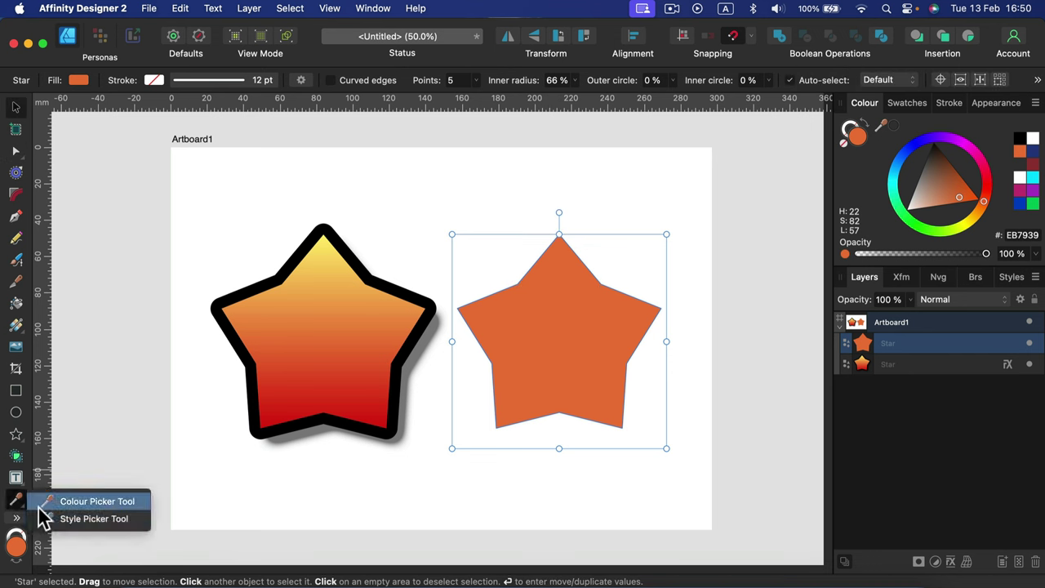
left_click(93, 521)
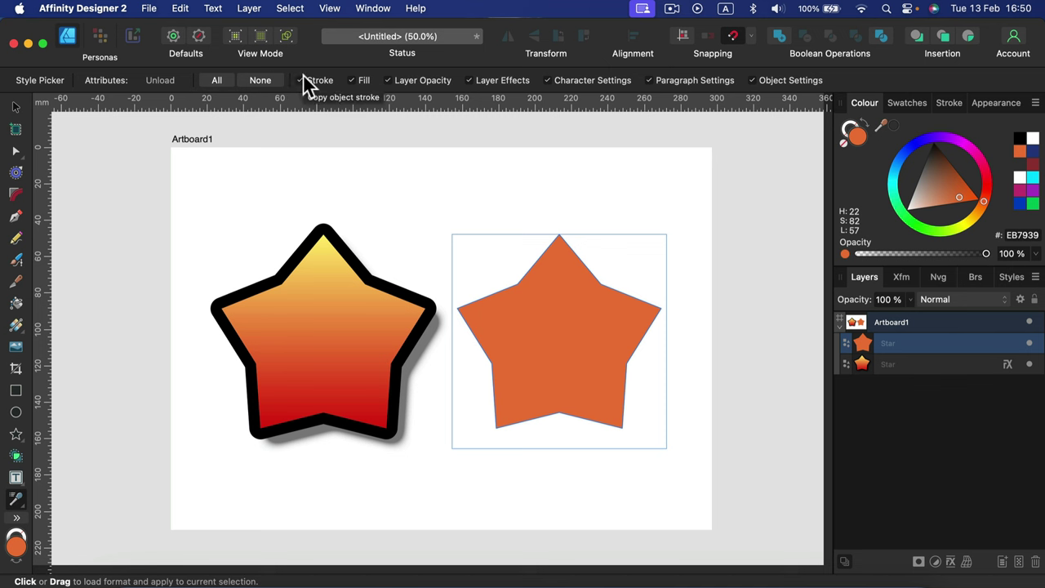
left_click(217, 81)
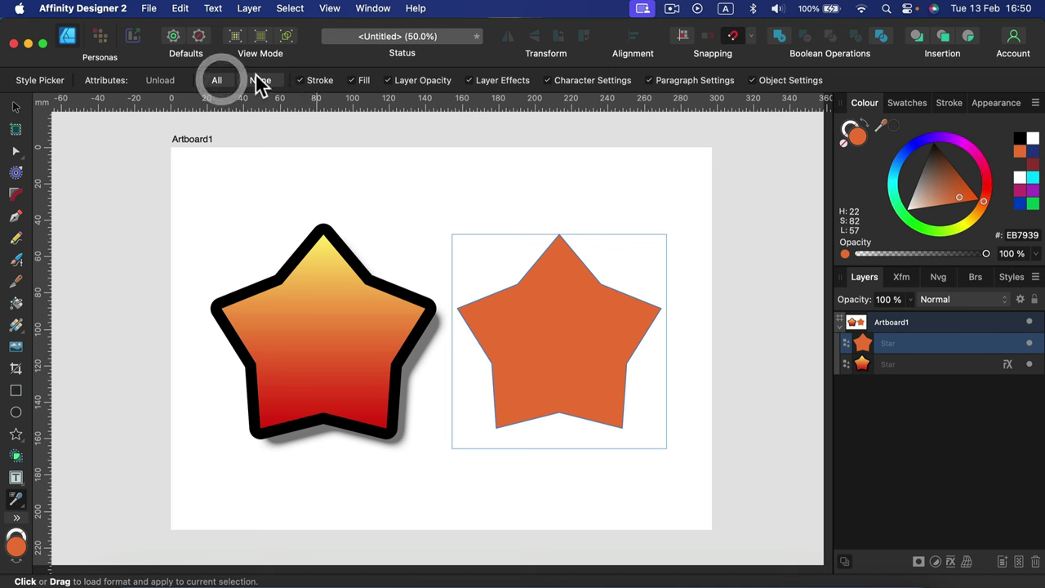
left_click(217, 80)
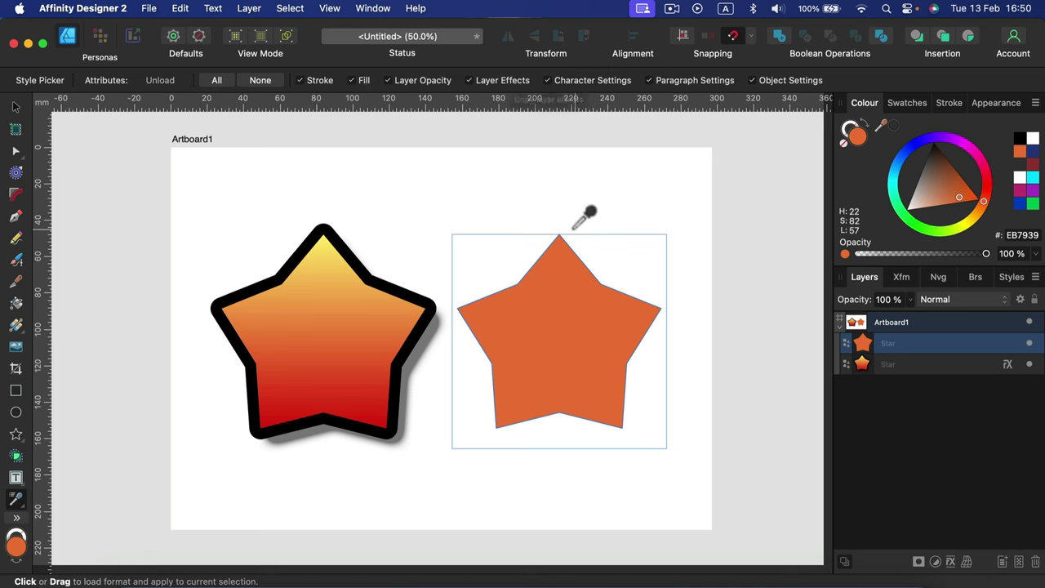
left_click(340, 306)
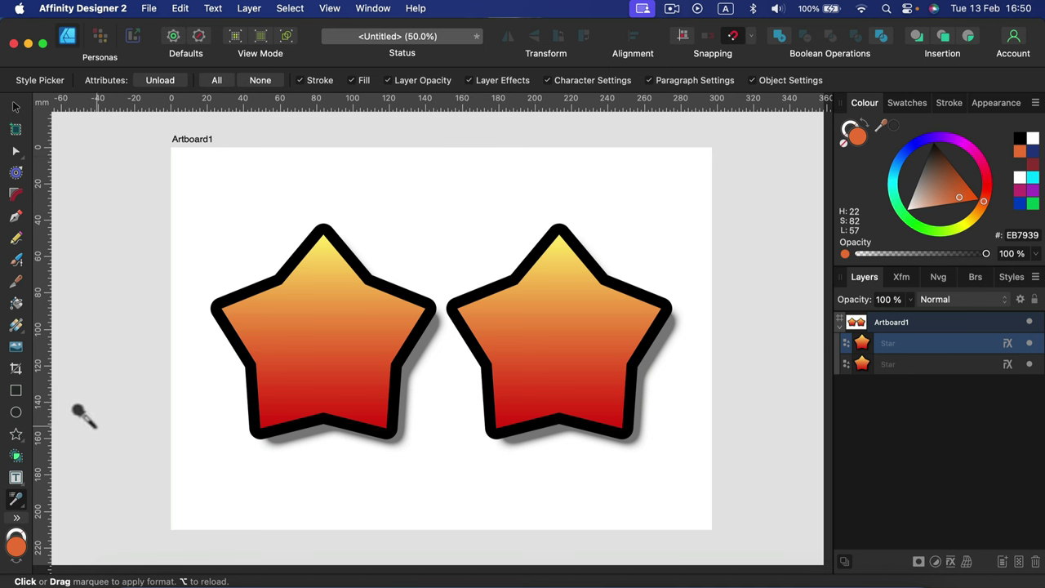
- Check the tools hidden in the toolbox overflow and deselect the right star with the Move Tool
left_click(18, 519)
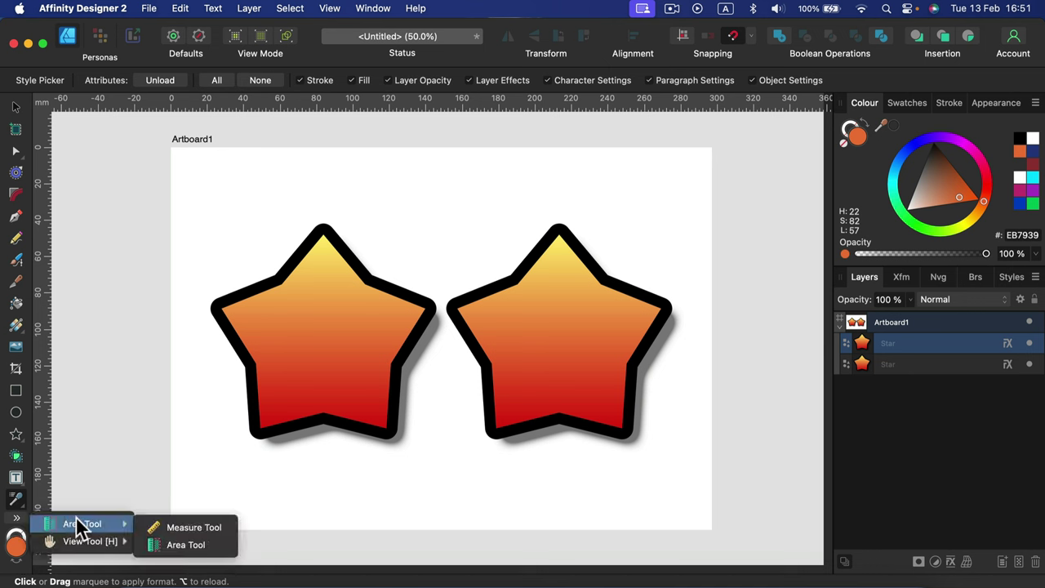
mouse_move(80, 532)
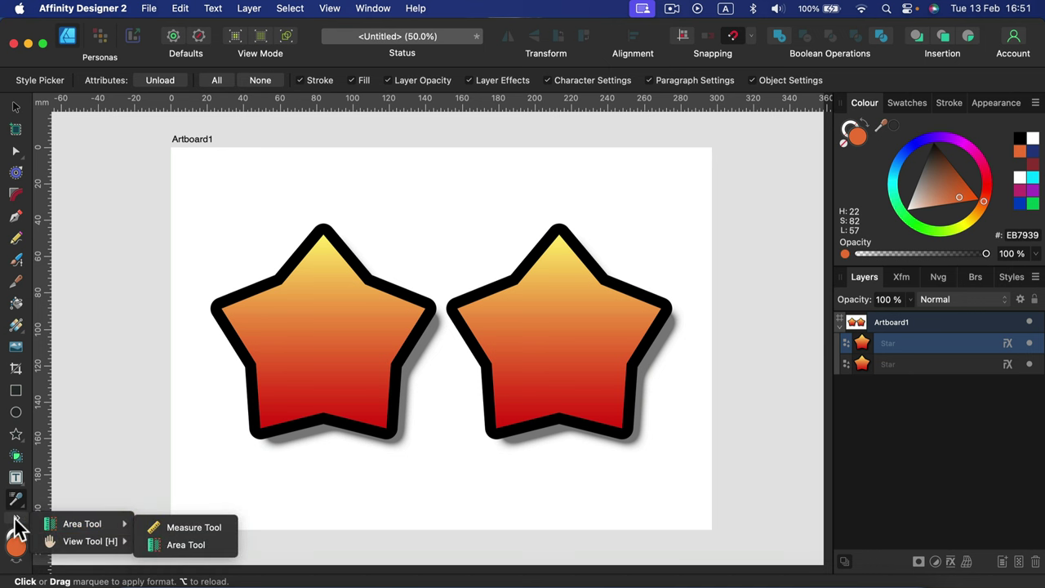
left_click(15, 107)
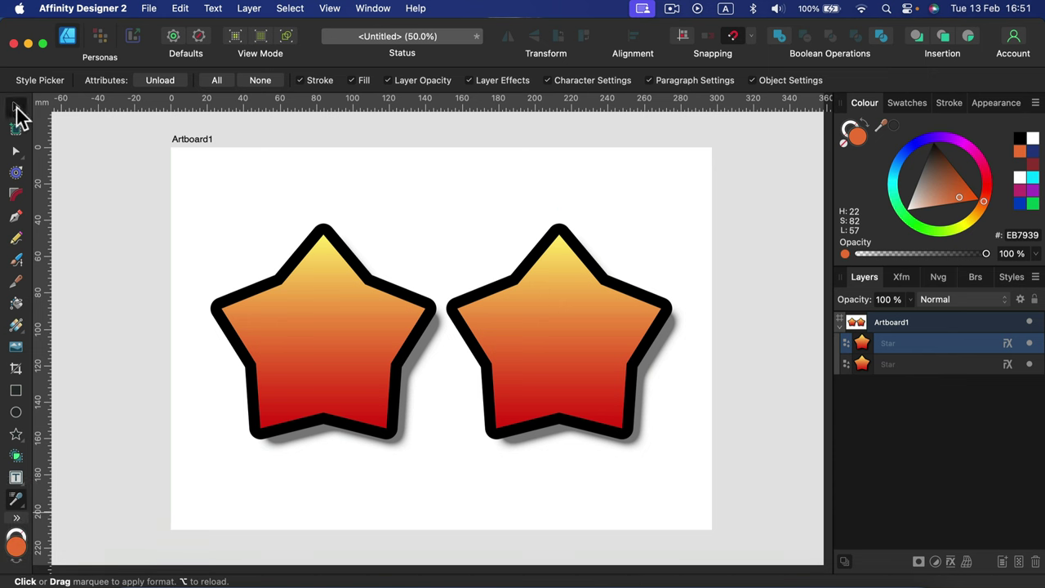
left_click(132, 255)
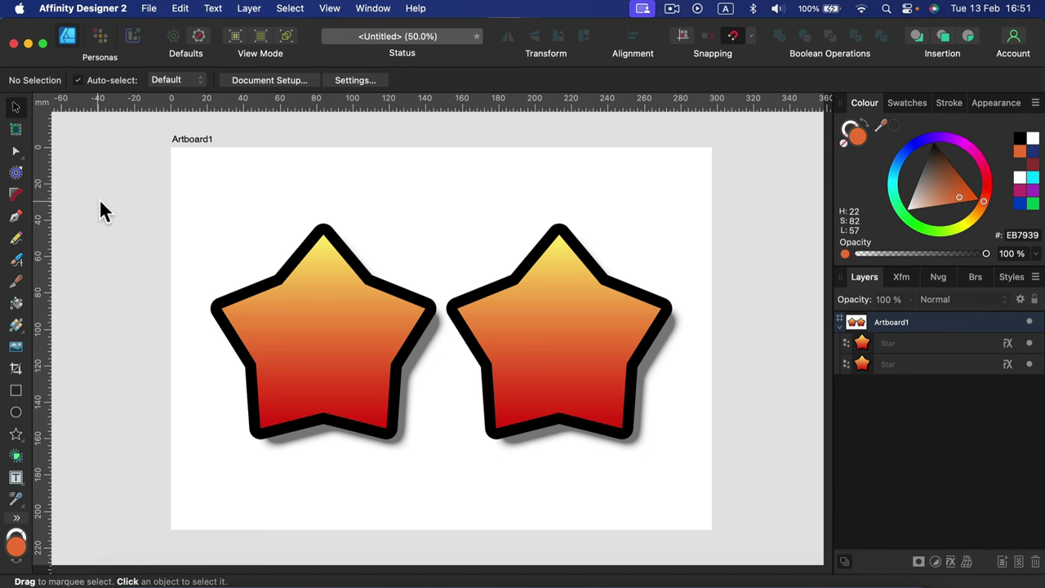
- Customise the toolbox to use 2 columns and place the Node Tool beside the Move Tool
left_click(329, 9)
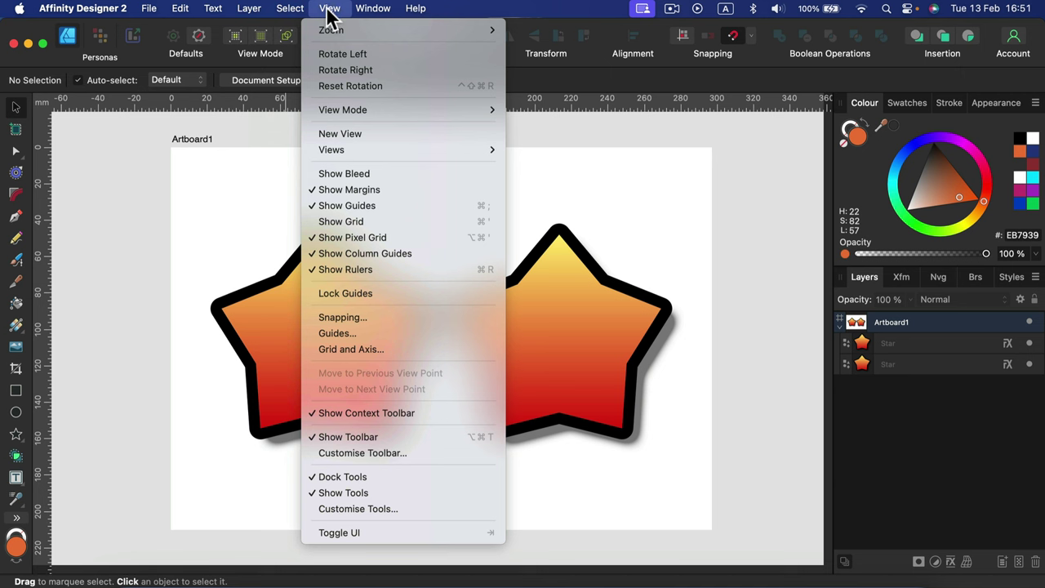
left_click(376, 508)
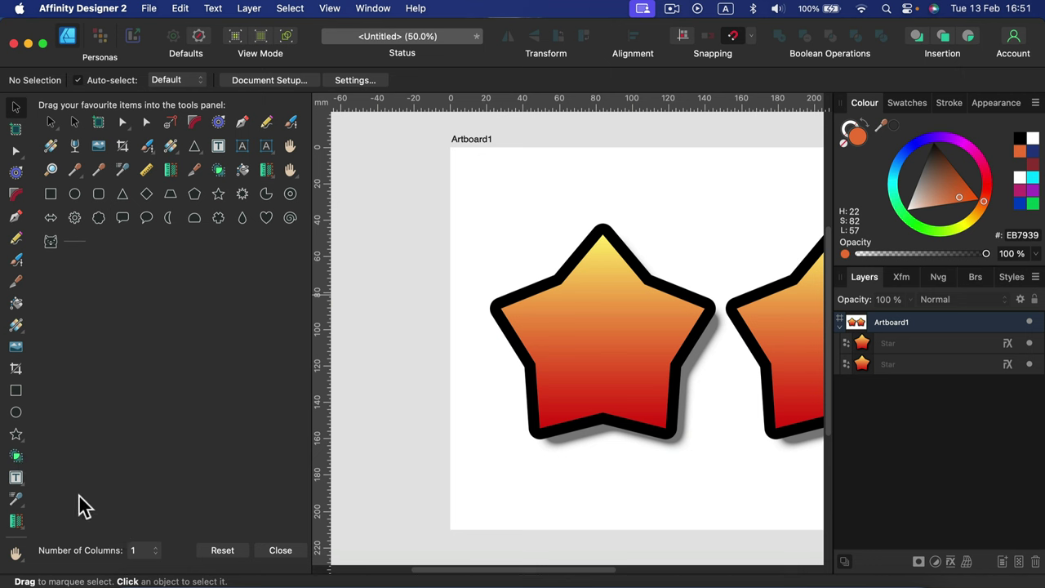
left_click(154, 551)
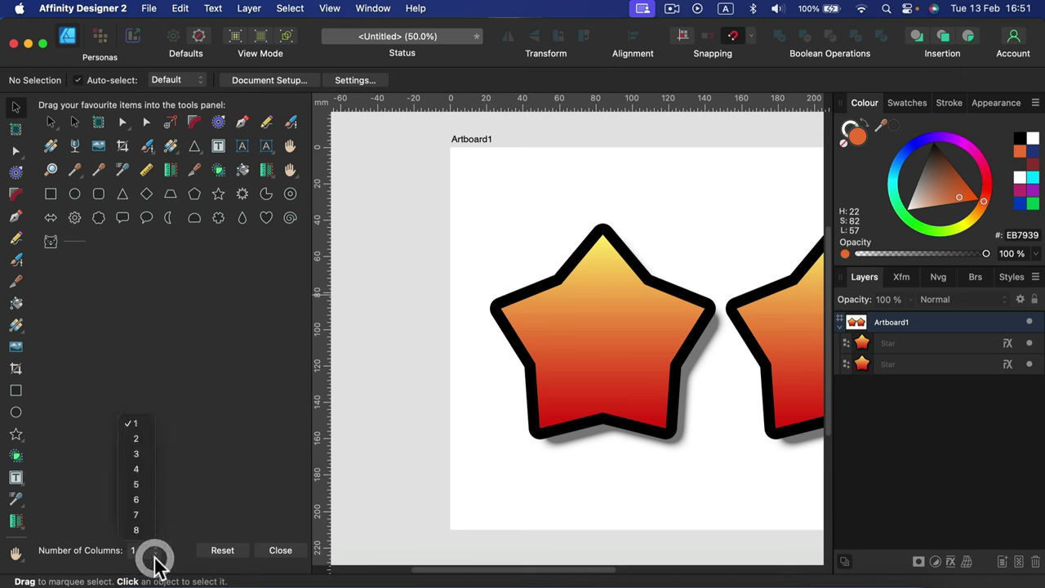
left_click(135, 439)
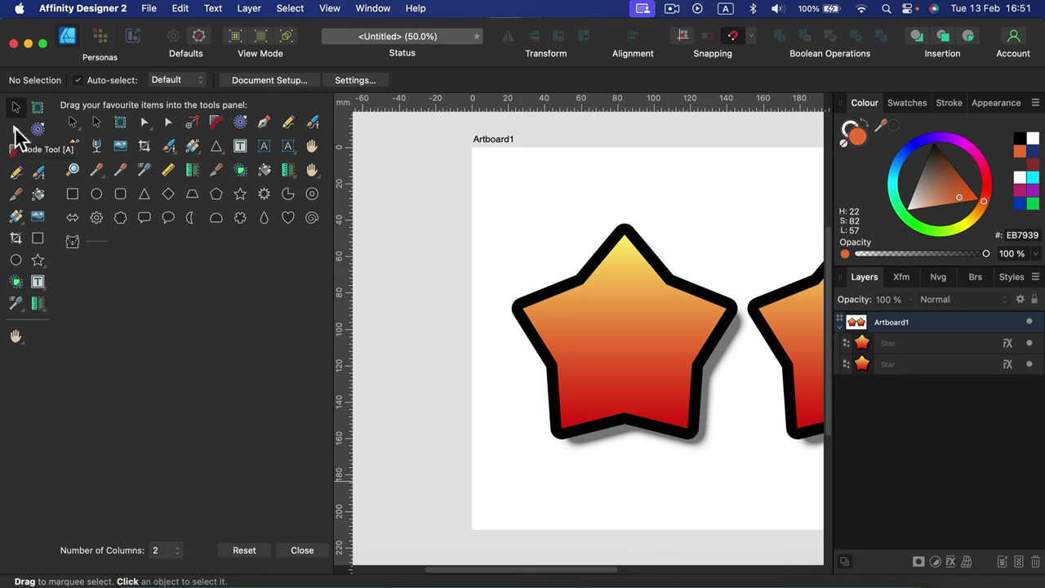
left_click_drag(14, 128, 37, 107)
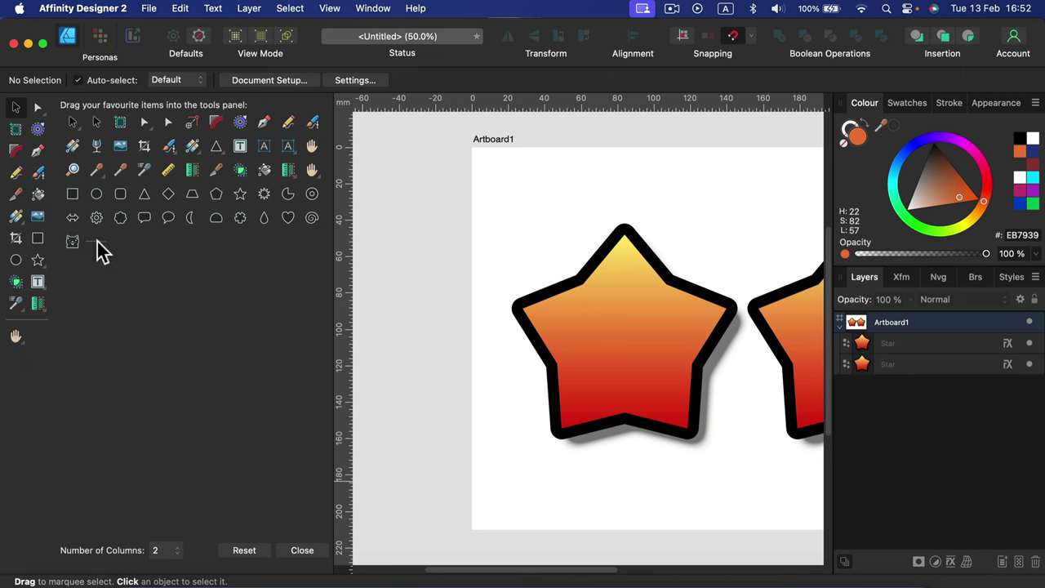
- Add a separator above the crop and rectangle tools, add the Heart Tool below the Star Tool, and finish customising the toolbox
left_click_drag(98, 242, 86, 325)
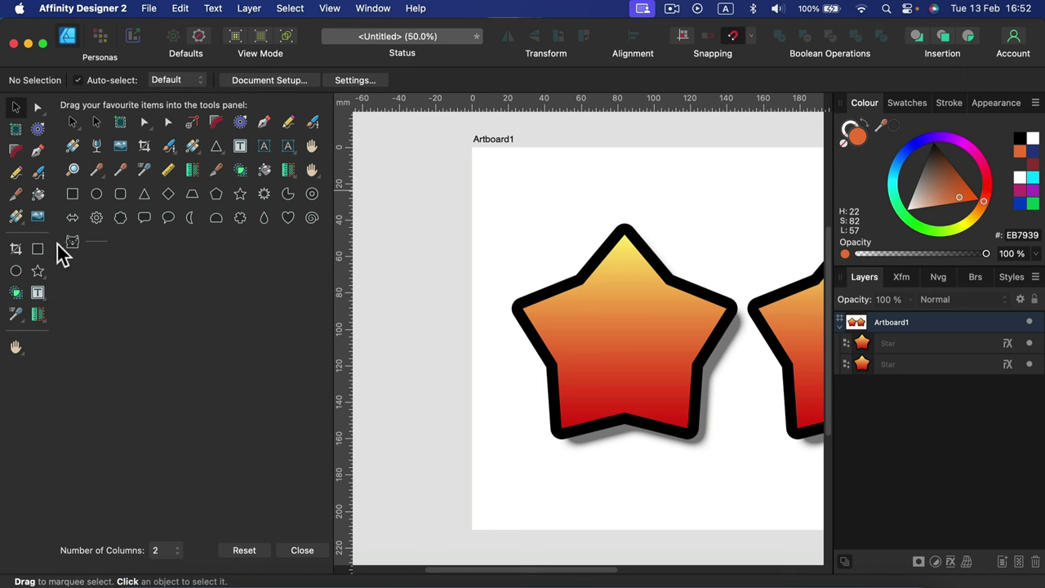
mouse_move(288, 218)
left_mouse_down()
mouse_move(257, 269)
mouse_move(23, 275)
mouse_move(33, 307)
mouse_move(42, 304)
left_mouse_up()
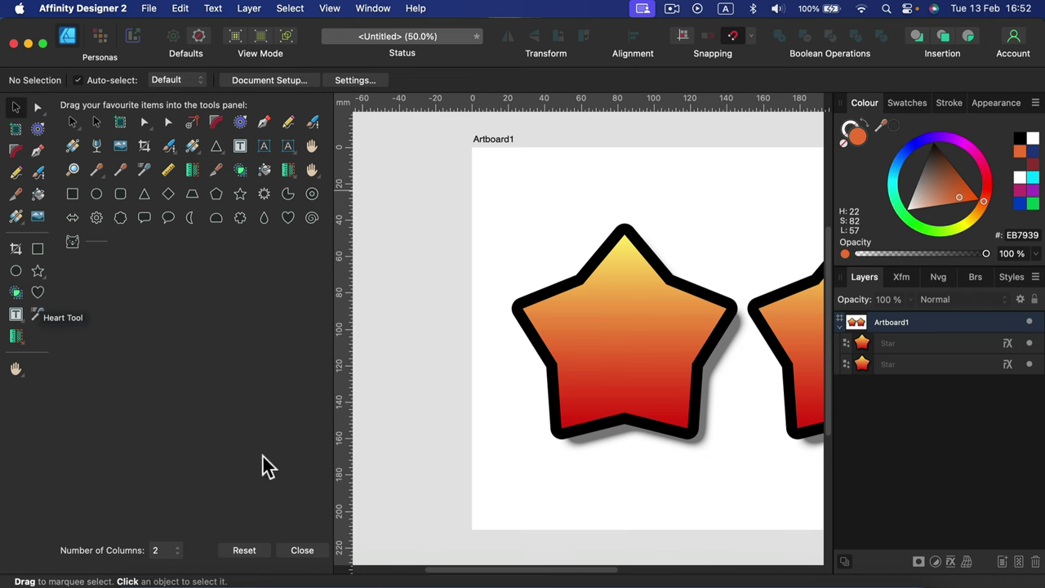
left_click(302, 550)
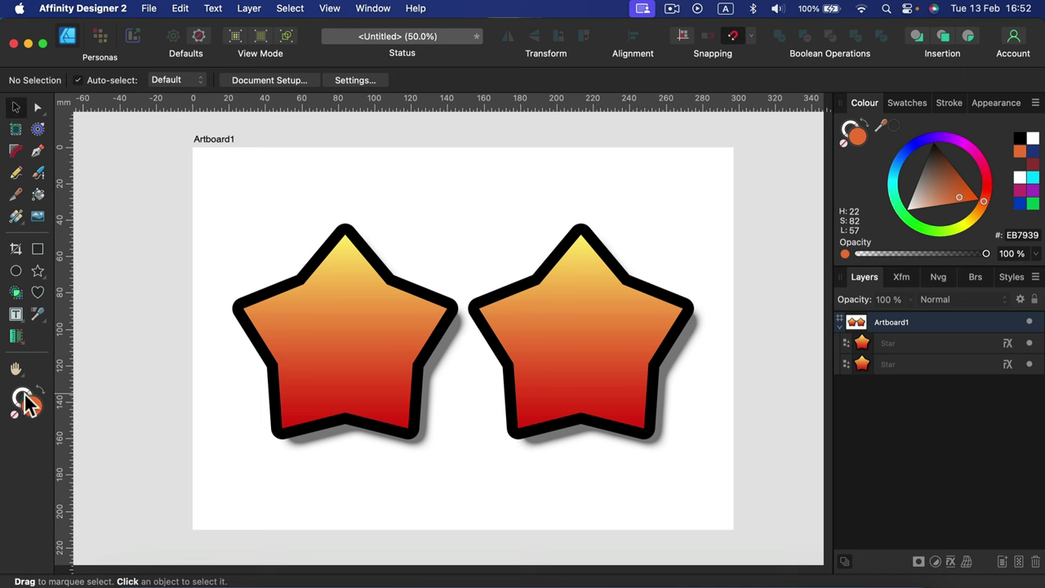
- Measure the left star's area and perimeter, and the distance from its left arm to its upper-right inner corner
left_click(20, 343)
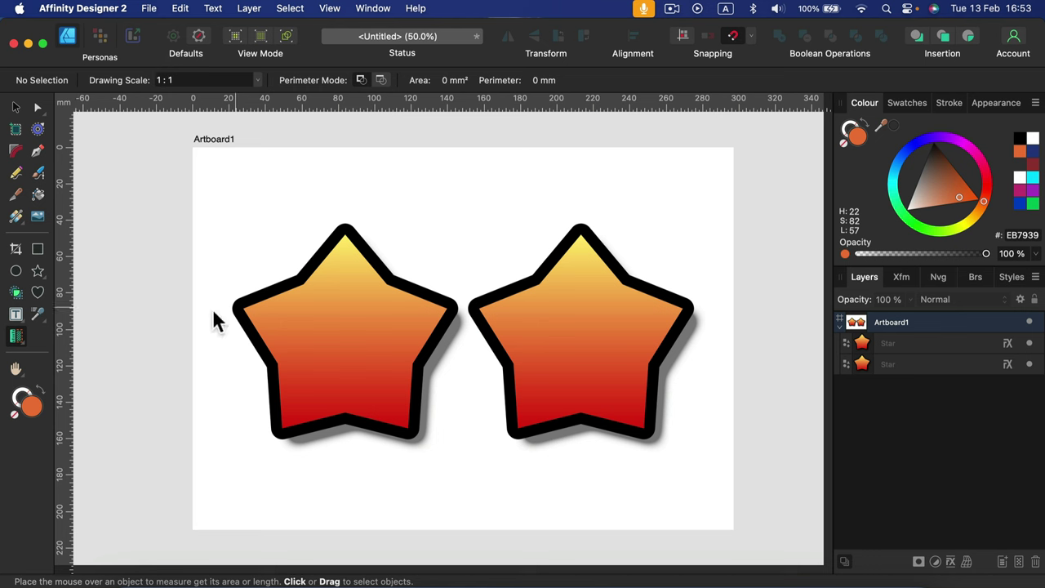
left_click(294, 282)
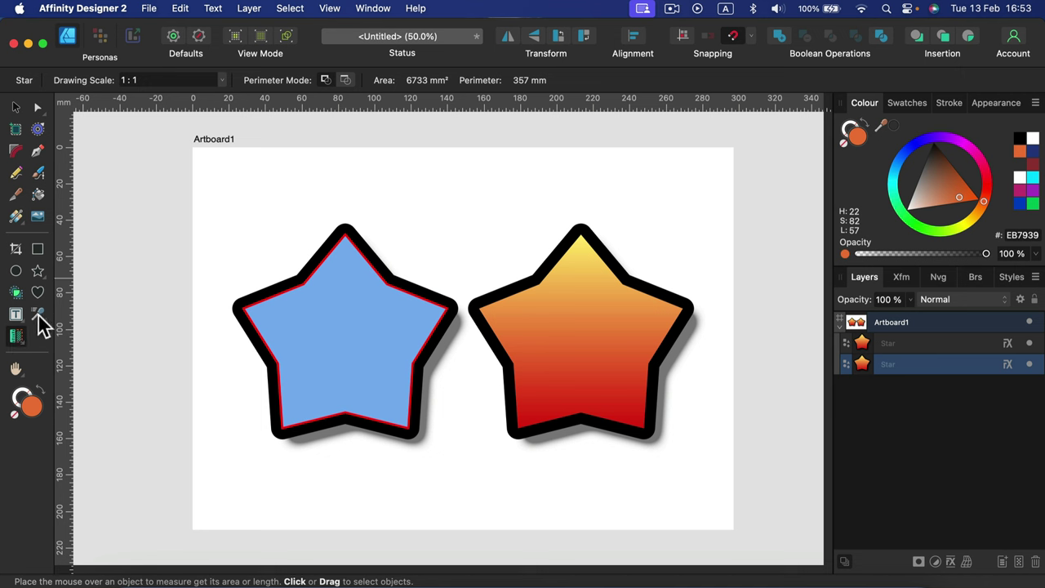
left_click(21, 342)
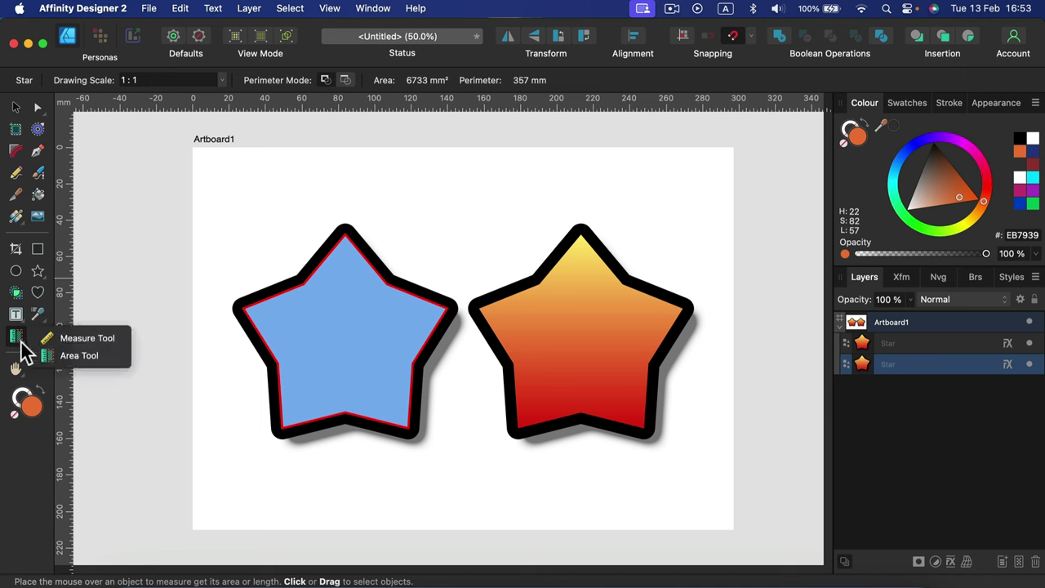
left_click(107, 339)
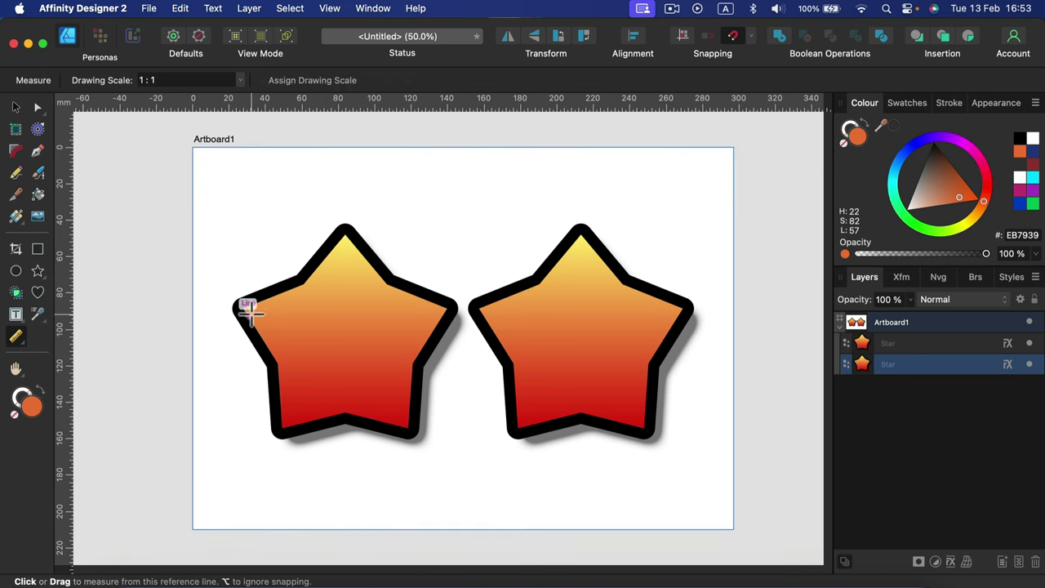
left_click_drag(252, 319, 423, 272)
left_click_drag(431, 308, 384, 284)
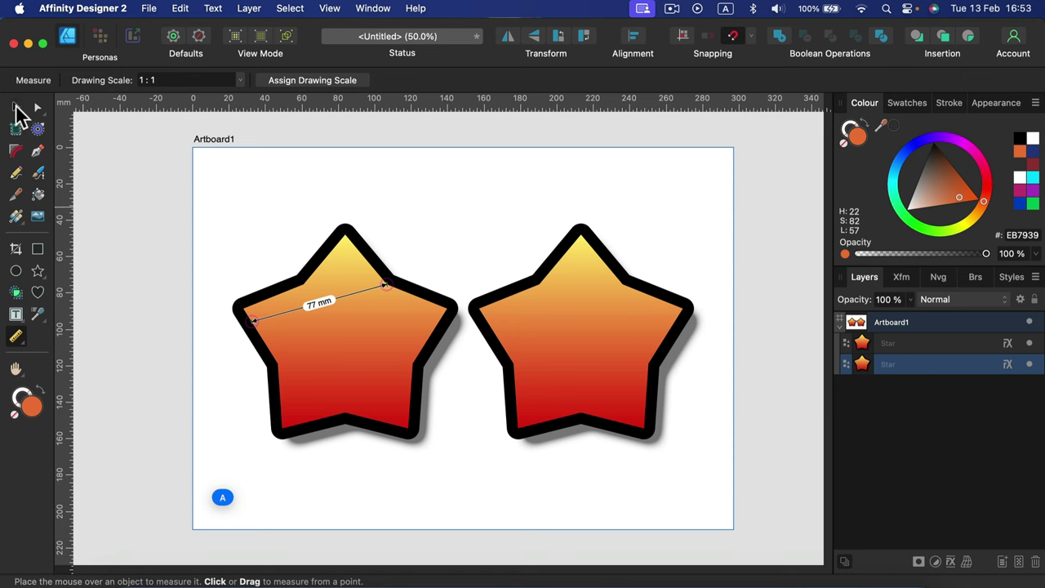
- Reselect the left star with the Move Tool and zoom the view in to 75% with the Zoom Tool
left_click(17, 107)
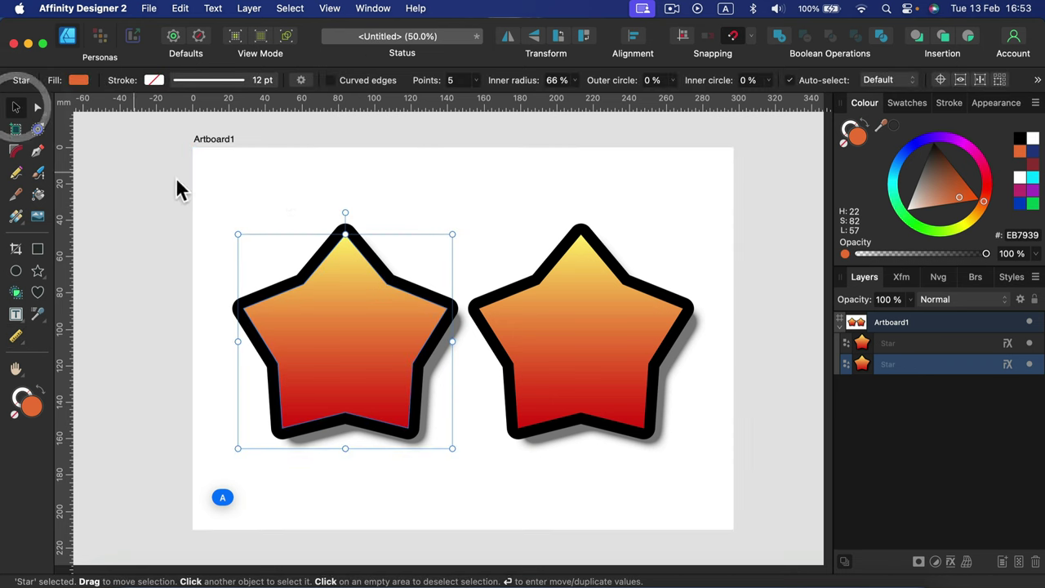
left_click(242, 190)
left_click(296, 340)
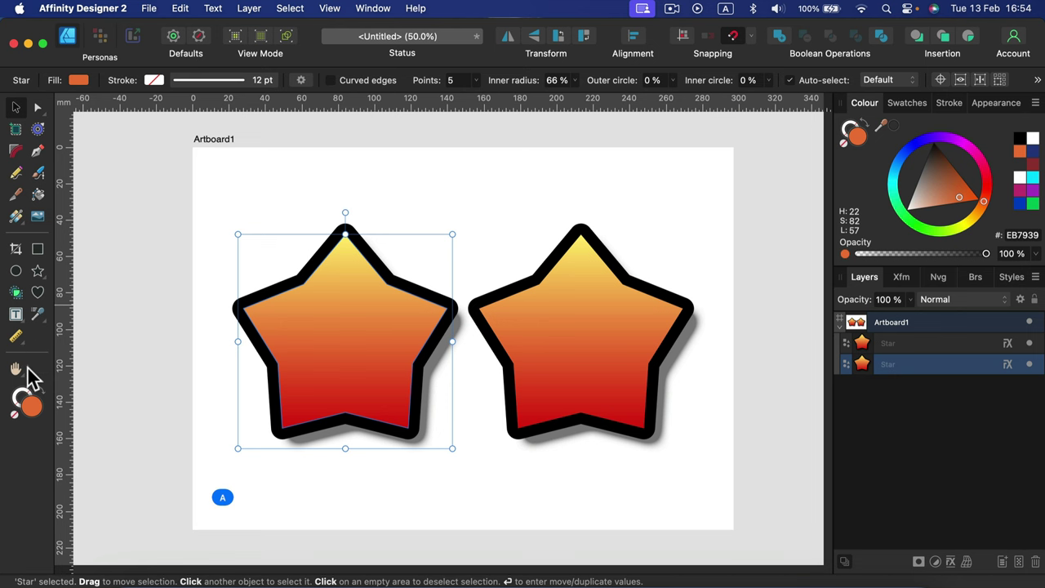
left_click_drag(27, 367, 82, 369)
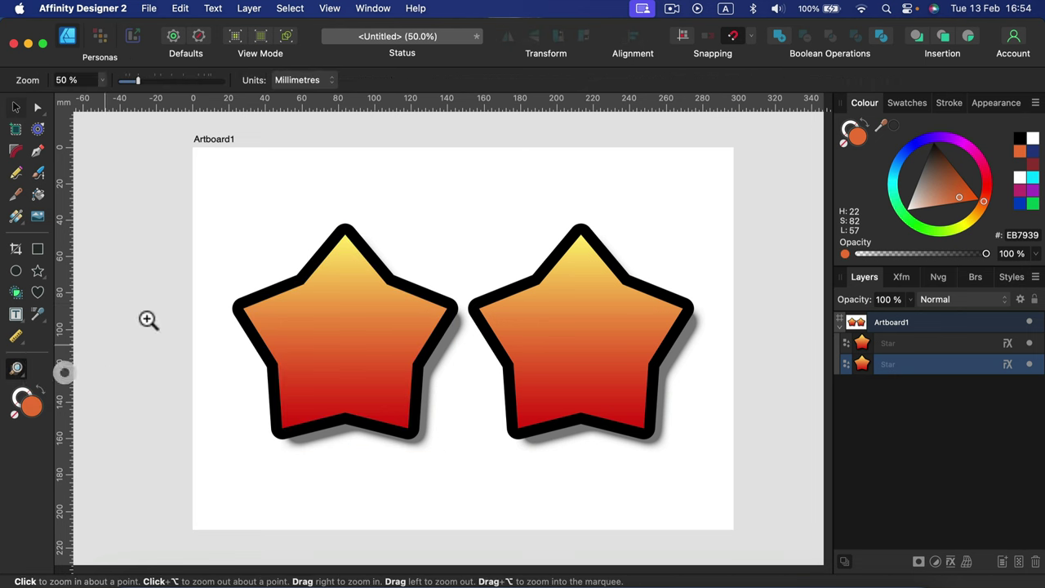
left_click(268, 214)
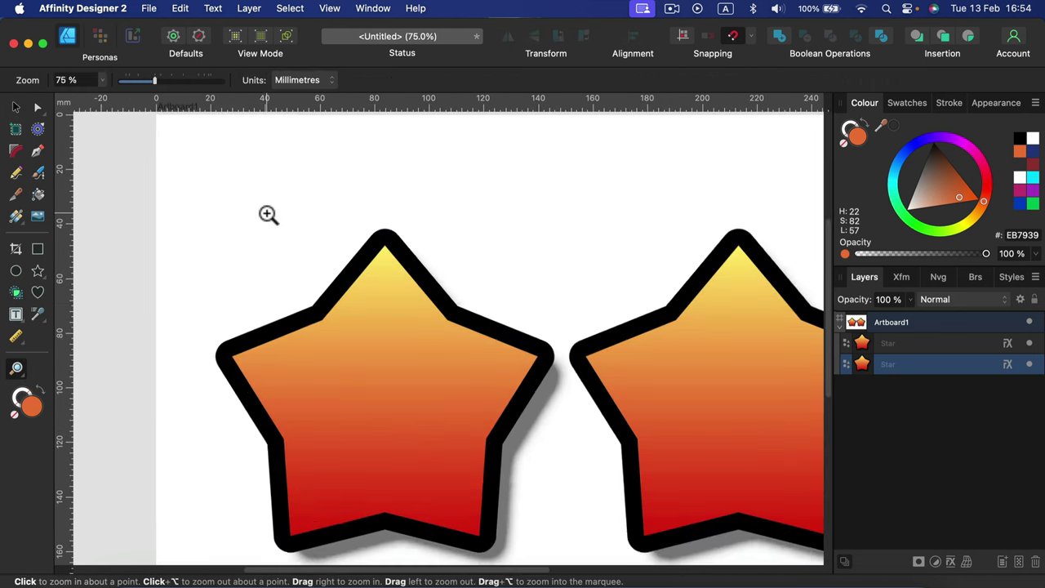
- Zoom the view out to 59%, step it in and out several times, and finish at 25%
left_click(268, 214, "alt")
mouse_move(155, 81)
left_mouse_down()
mouse_move(135, 83)
mouse_move(196, 82)
mouse_move(131, 82)
mouse_move(143, 83)
left_mouse_up()
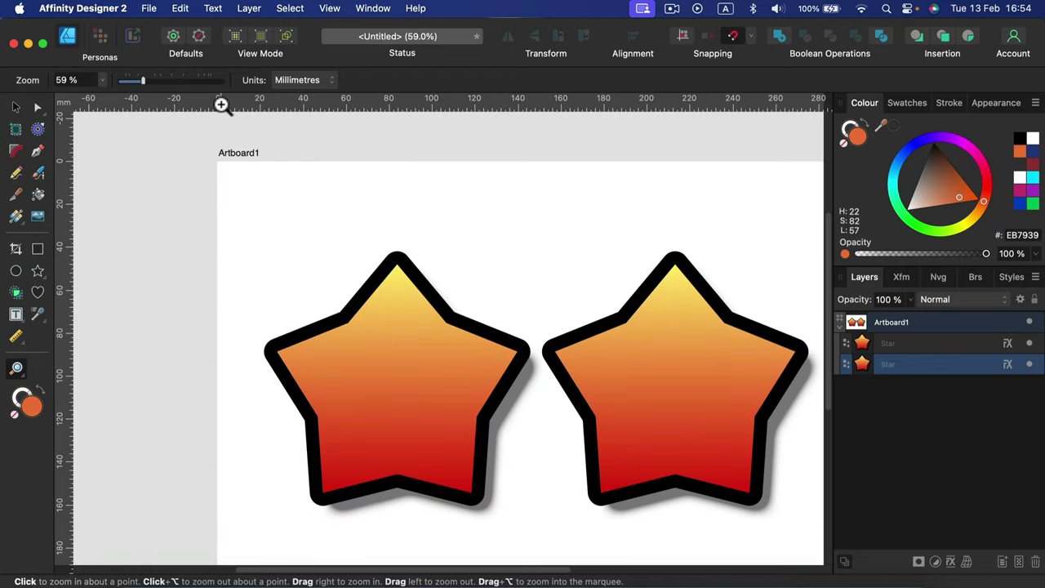
key("super+equal")
key("super+equal")
key("super+minus")
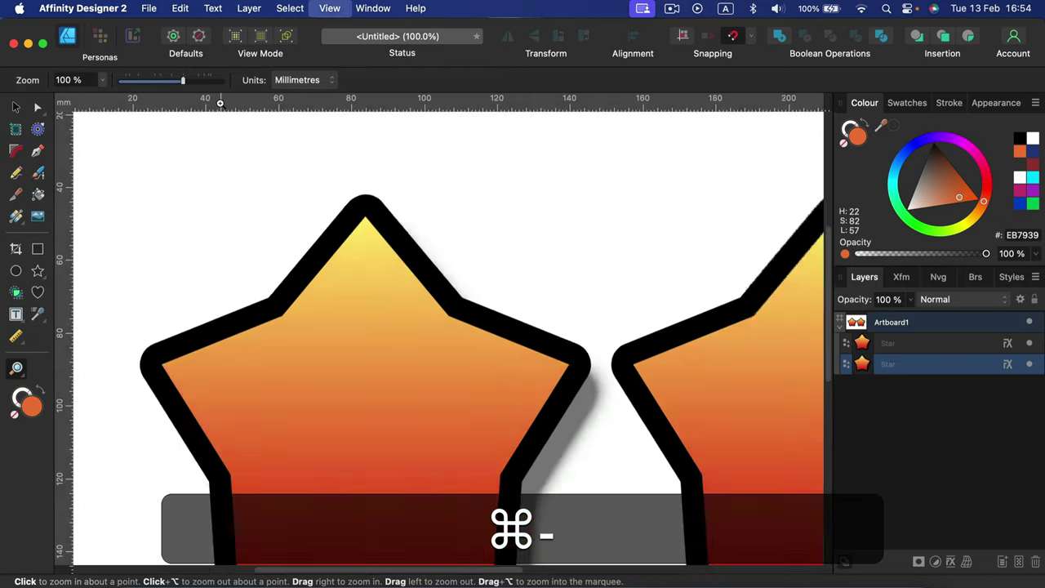
key("super+minus")
key("super+minus")
key("super+minus")
key("super+minus")
key("super+equal")
key("super+equal")
key("super+equal")
key("super+equal")
key("super+minus")
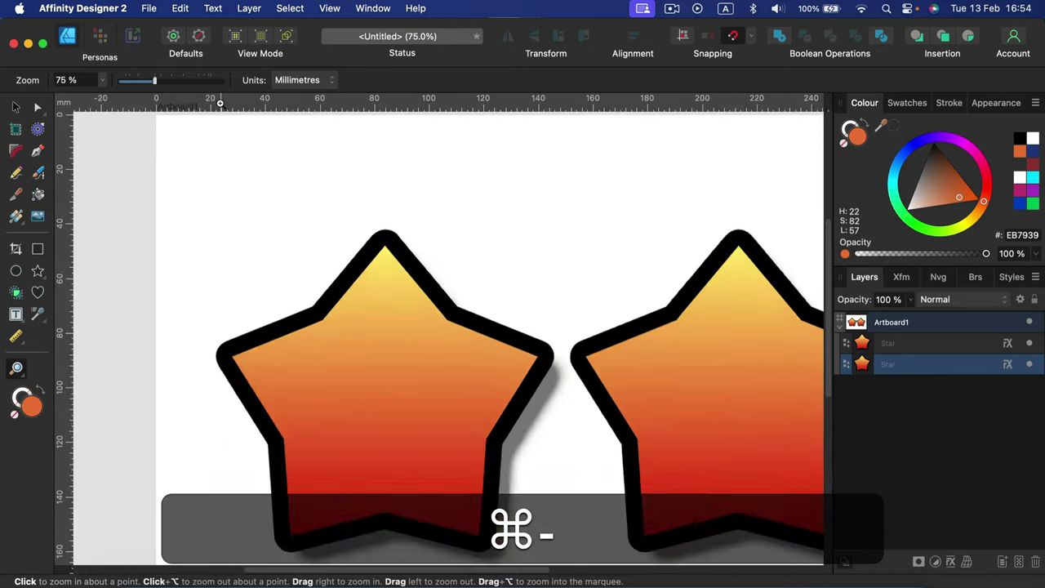
key("super+minus")
key("super+minus")
key("super+minus")
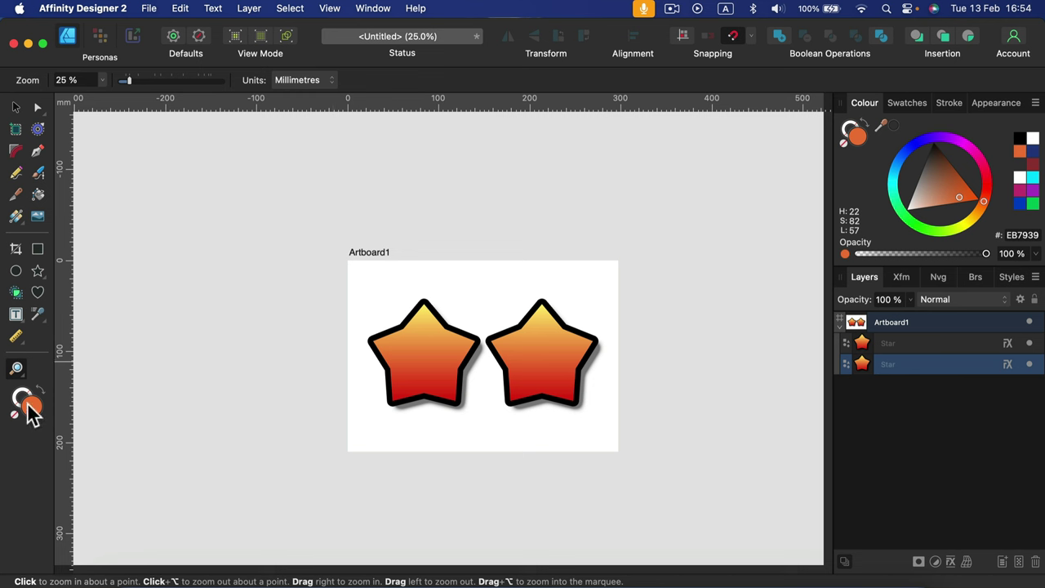
- Switch to the View Tool, pan the artboard, zoom in to 150%, and pan across both stars
left_click_drag(16, 373, 39, 380)
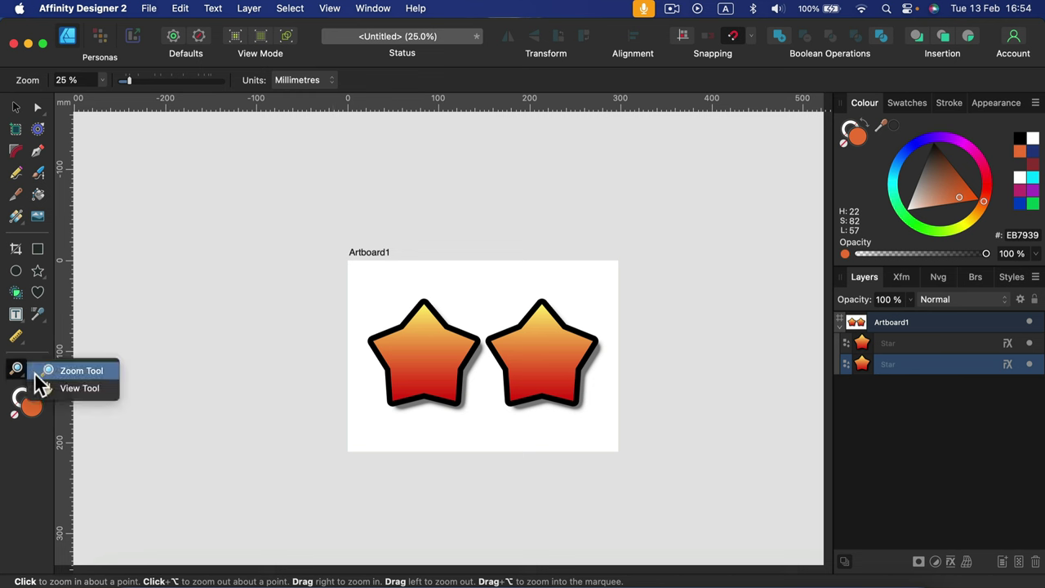
left_click(75, 388)
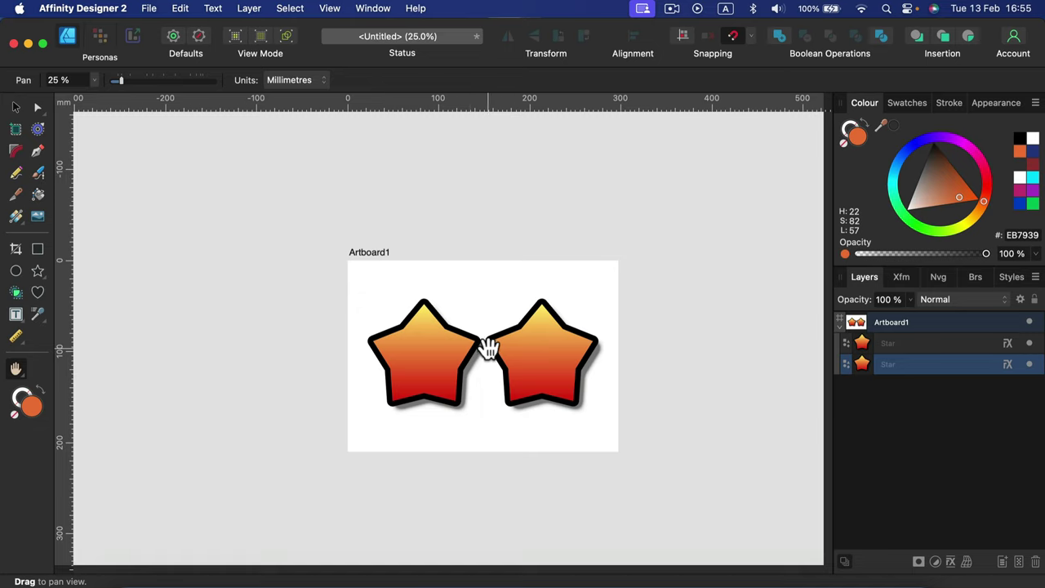
left_click_drag(488, 347, 426, 363)
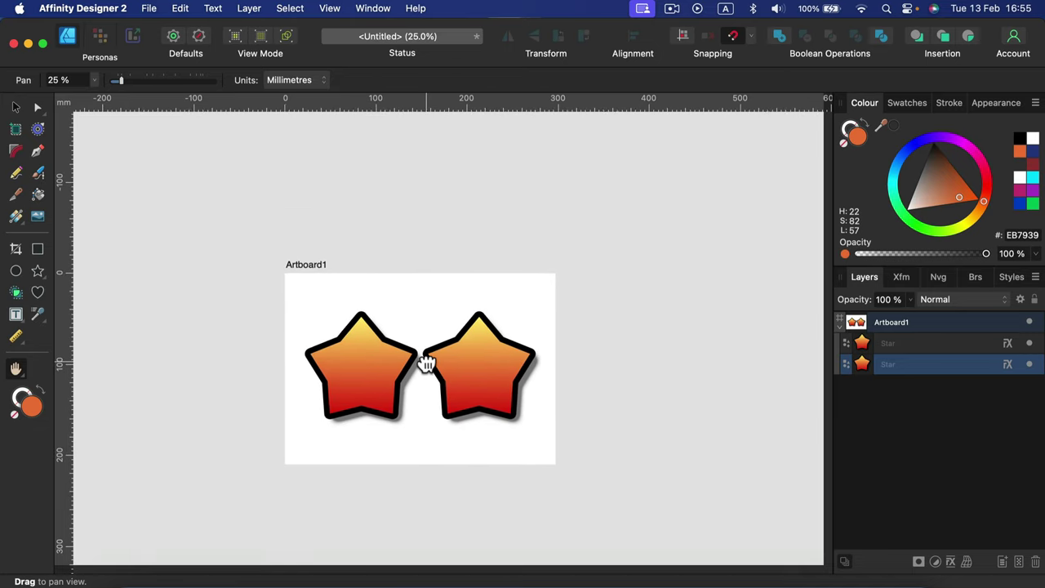
key("super+equal")
key("super+equal")
key("super+equal")
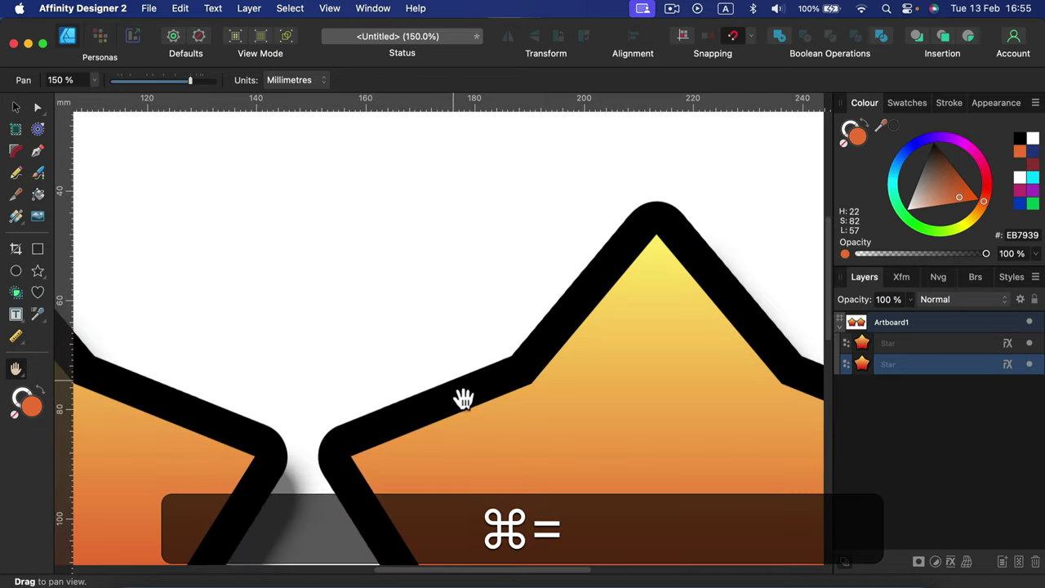
left_click_drag(285, 361, 590, 381)
mouse_move(278, 390)
left_mouse_down()
mouse_move(471, 408)
mouse_move(422, 217)
mouse_move(443, 301)
mouse_move(411, 366)
mouse_move(539, 363)
left_mouse_up()
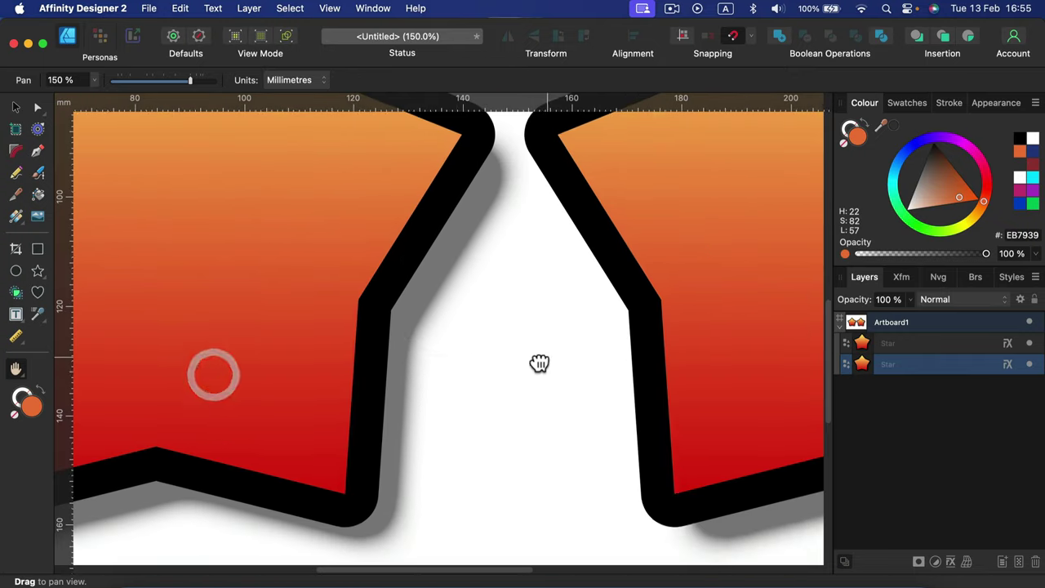
scroll(539, 364, "right", 10)
left_click(444, 306)
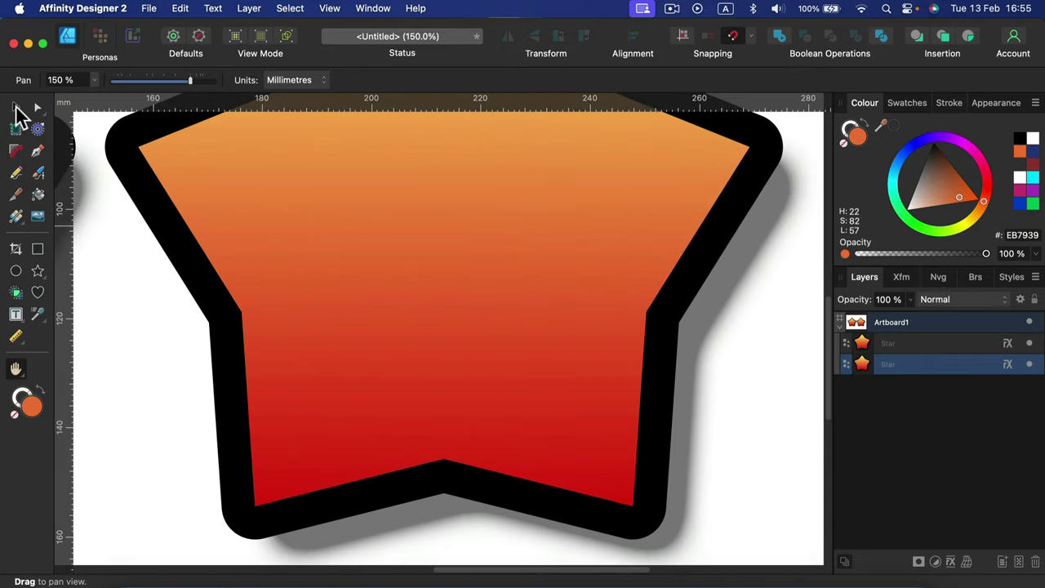
- Activate the Pen Tool and pan around the stars with the temporary hand, without leaving the tool
left_click(15, 107)
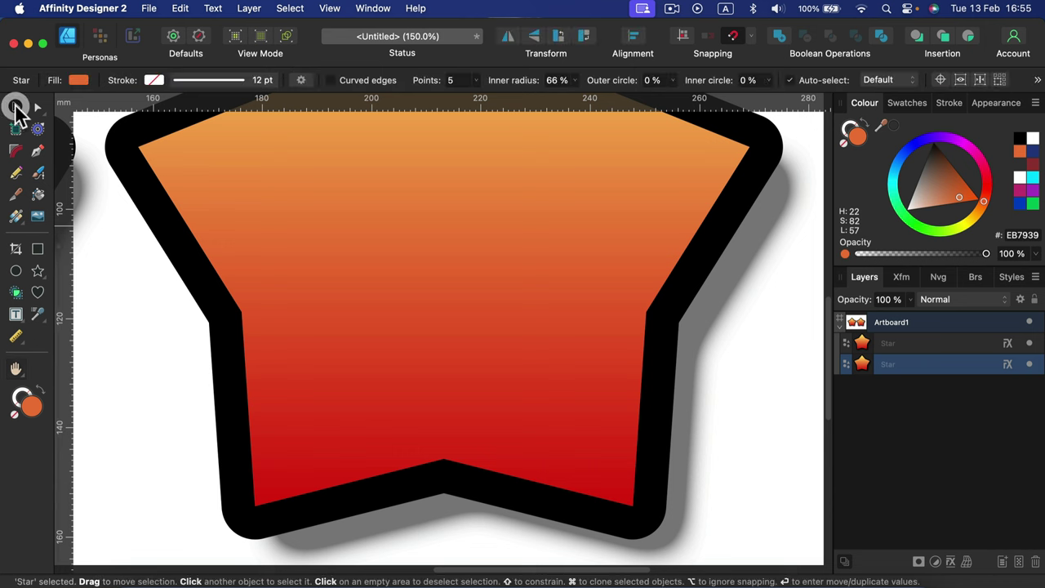
left_click(37, 151)
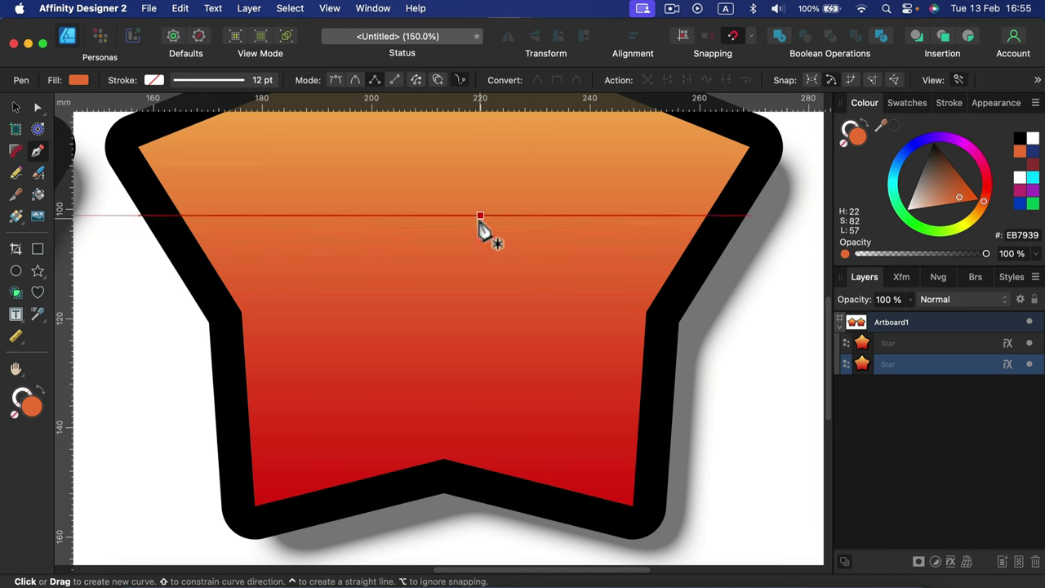
key("space")
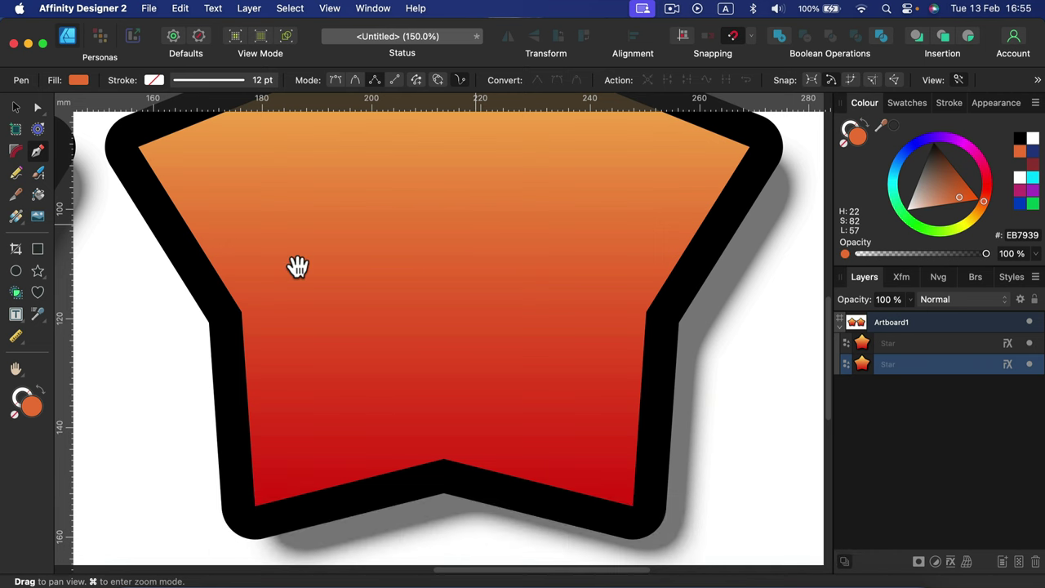
left_click_drag(297, 266, 474, 276)
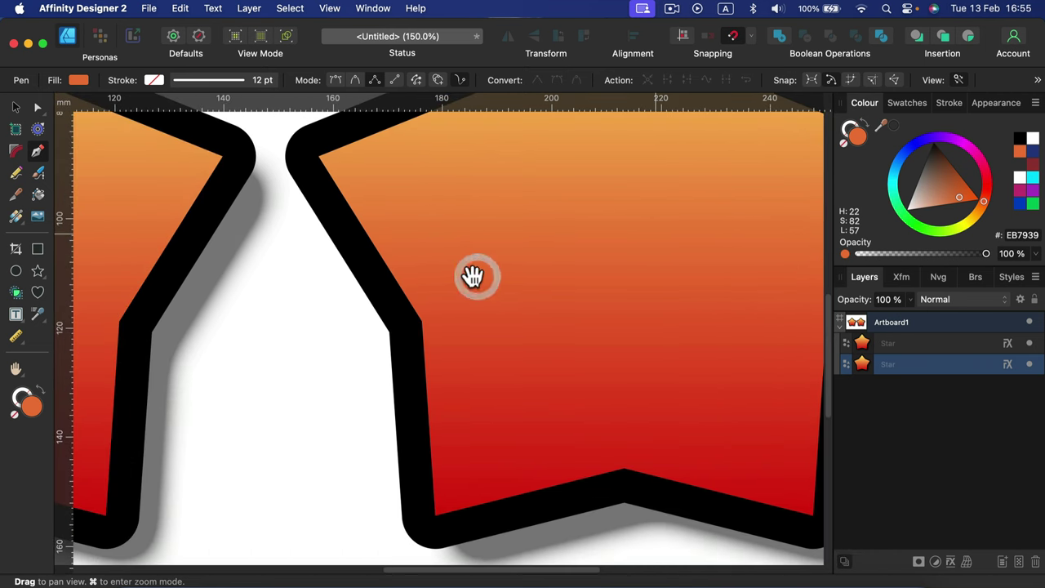
left_click_drag(240, 310, 591, 315)
left_click_drag(351, 245, 424, 318)
left_click_drag(489, 310, 660, 474)
mouse_move(522, 314)
left_mouse_down()
mouse_move(523, 469)
mouse_move(420, 518)
left_mouse_up()
left_click_drag(485, 389, 268, 400)
left_click_drag(669, 374, 300, 384)
mouse_move(691, 416)
left_mouse_down()
mouse_move(388, 436)
mouse_move(514, 268)
left_mouse_up()
scroll(386, 436, "down", 5)
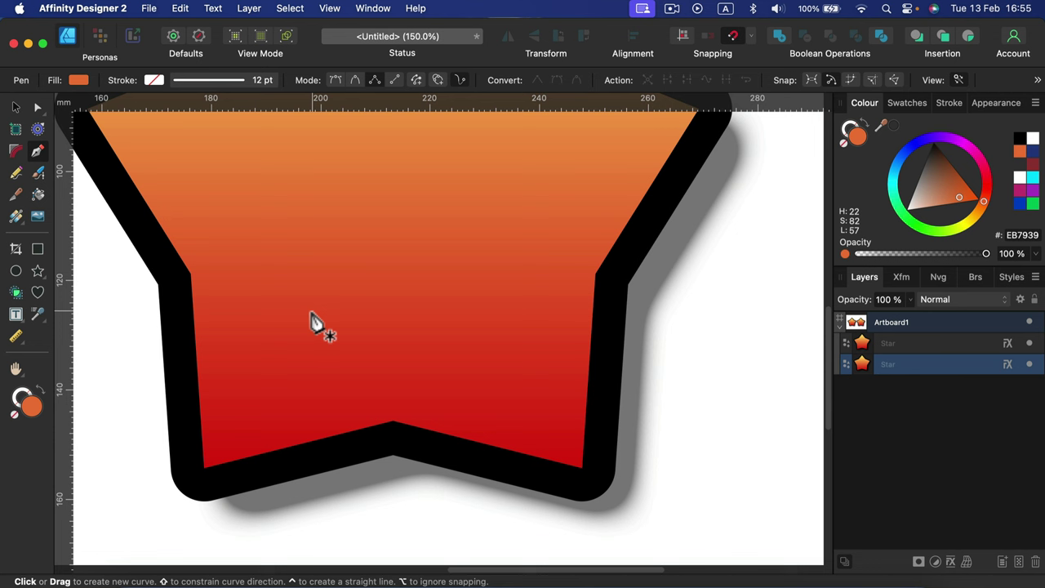
- Deselect everything, then visit the Pixel Persona and the Export Persona and view the available slice export presets
left_click(734, 36)
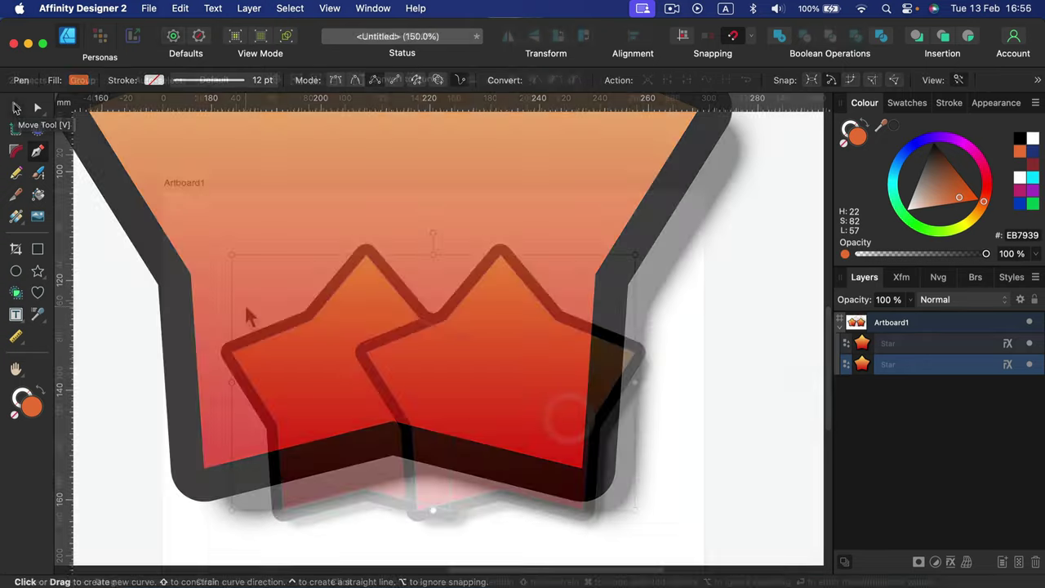
left_click(245, 304)
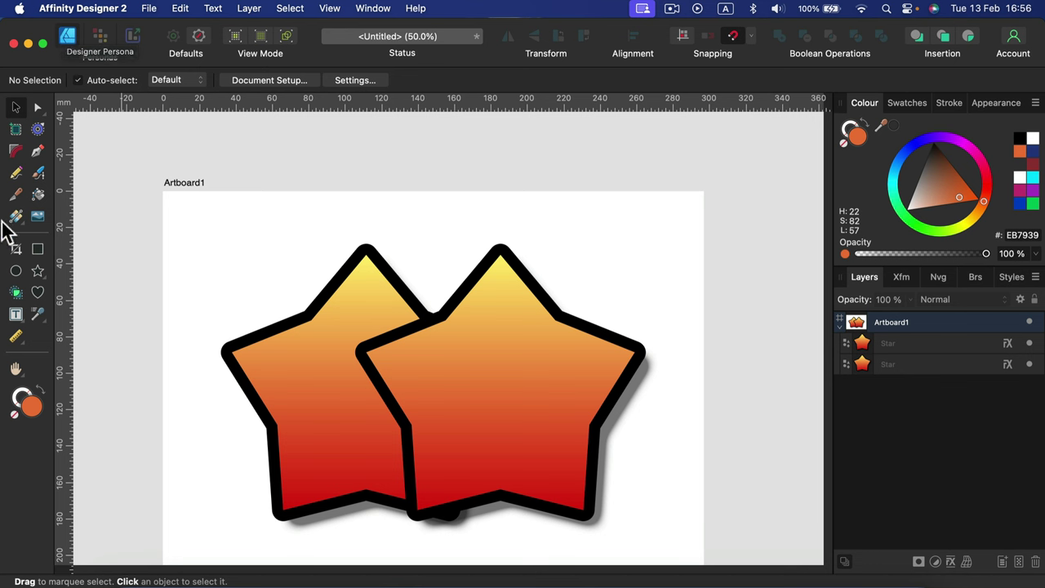
left_click(104, 39)
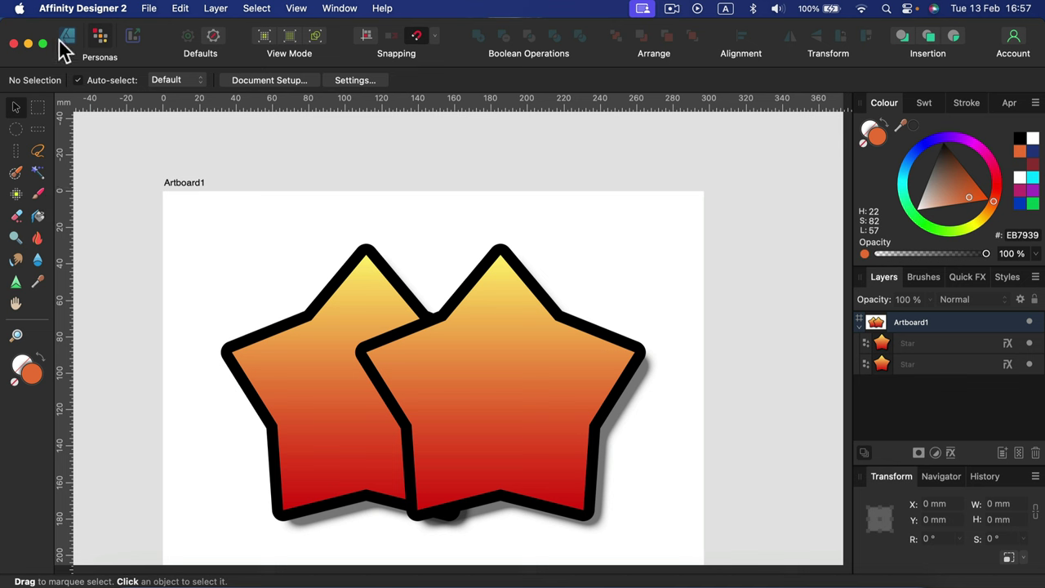
left_click(134, 35)
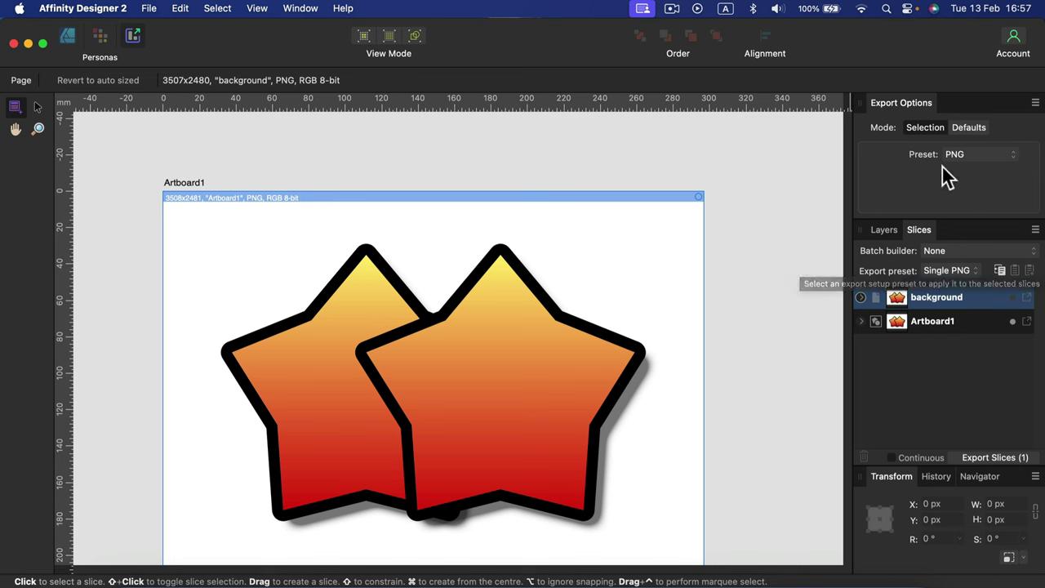
left_click(963, 271)
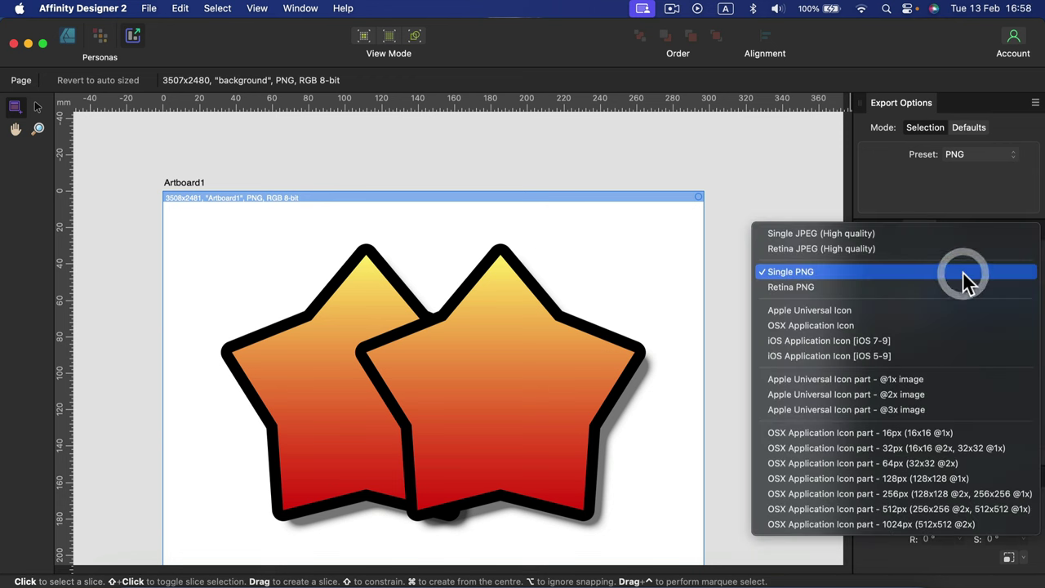
left_click(983, 200)
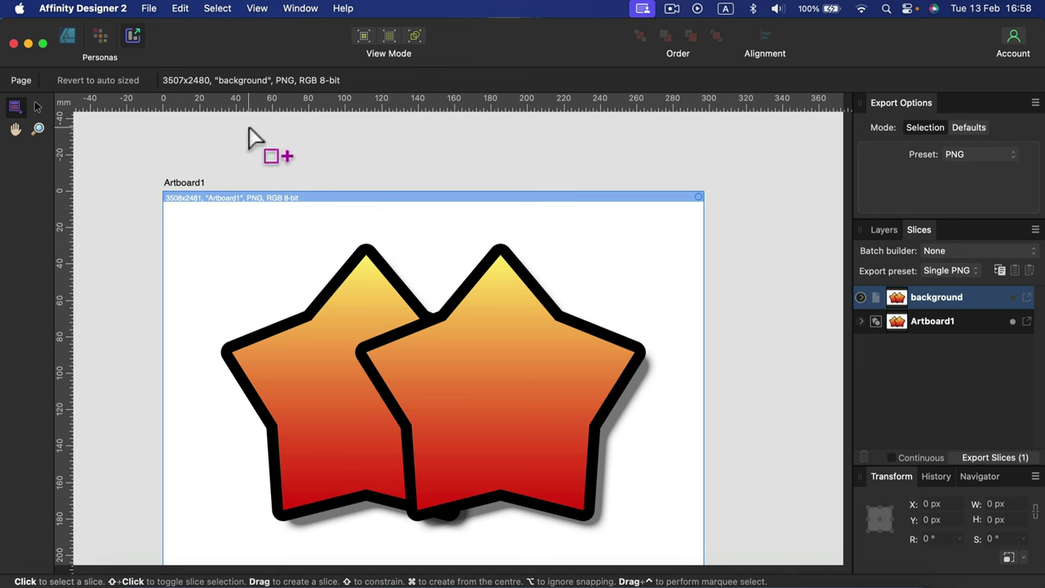
- Select the left star and then the right star in the Export Persona, and return to the Designer Persona
left_click(36, 105)
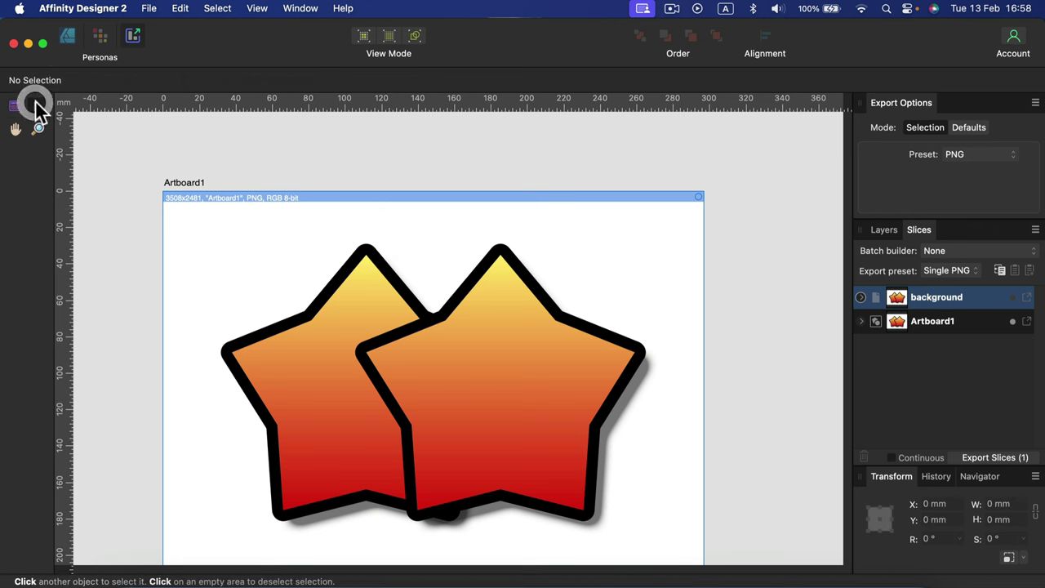
left_click(396, 320)
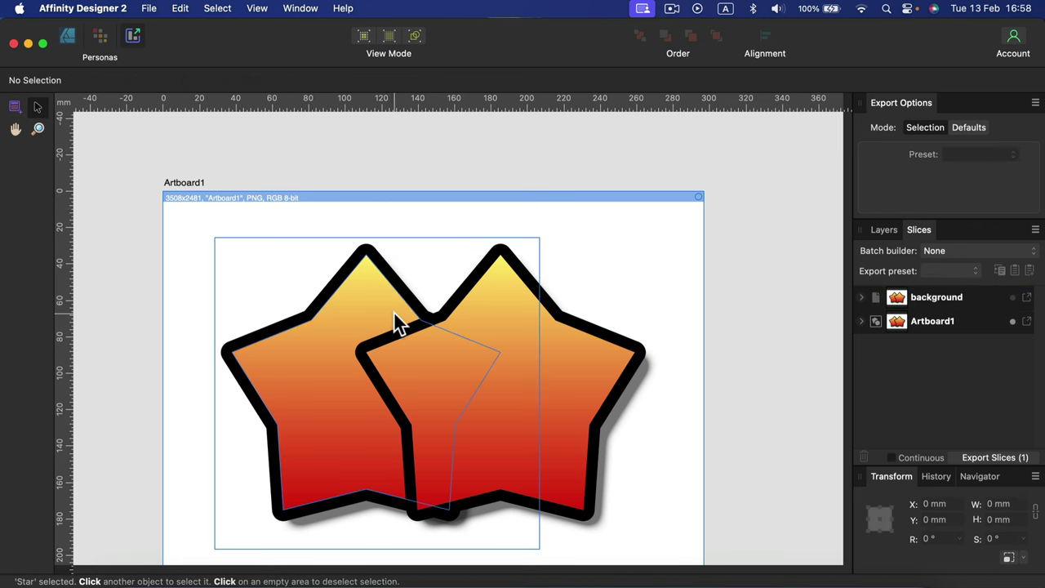
left_click(625, 370)
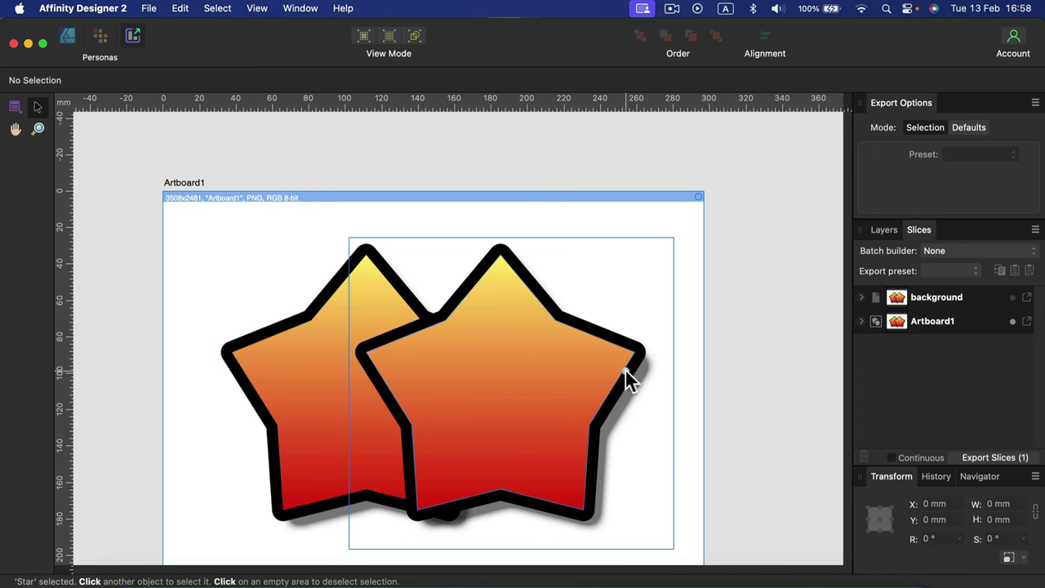
left_click(68, 36)
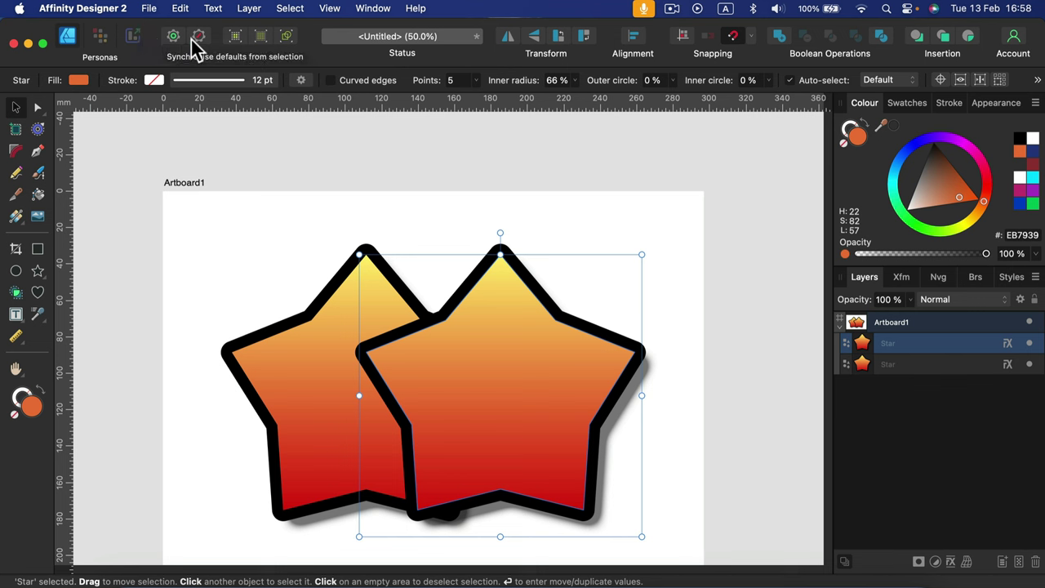
- Flip the right star vertically and back, rotate it 90° each way and back upright, and open and dismiss the alignment options
left_click(533, 37)
left_click(533, 38)
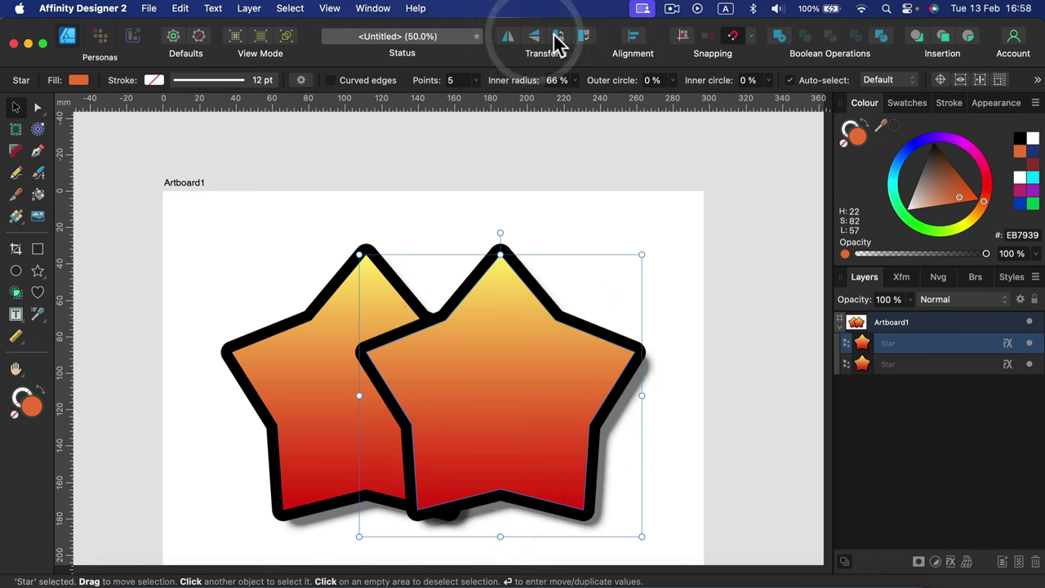
left_click(560, 37)
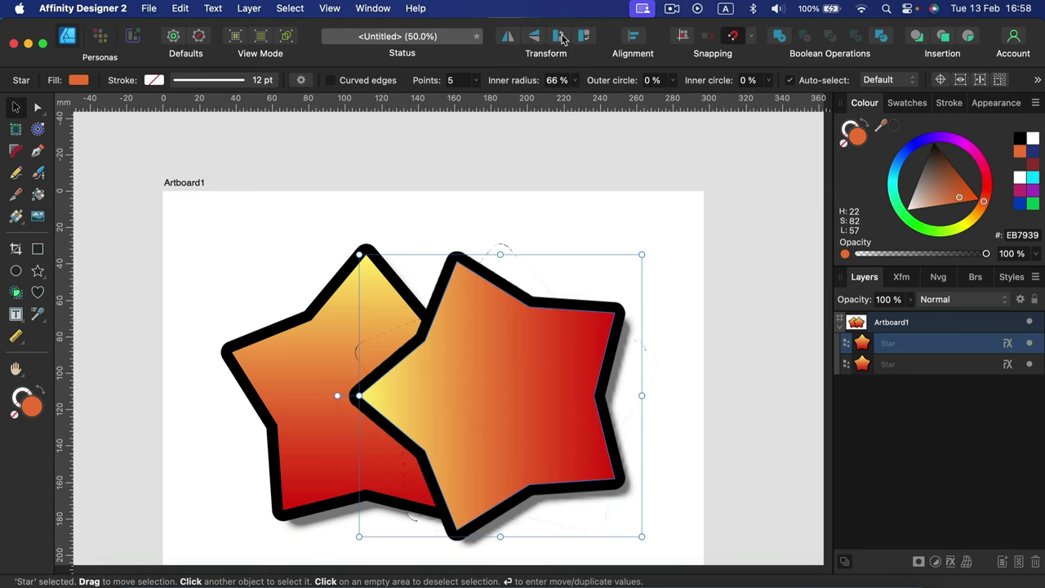
left_click(583, 37)
left_click(581, 38)
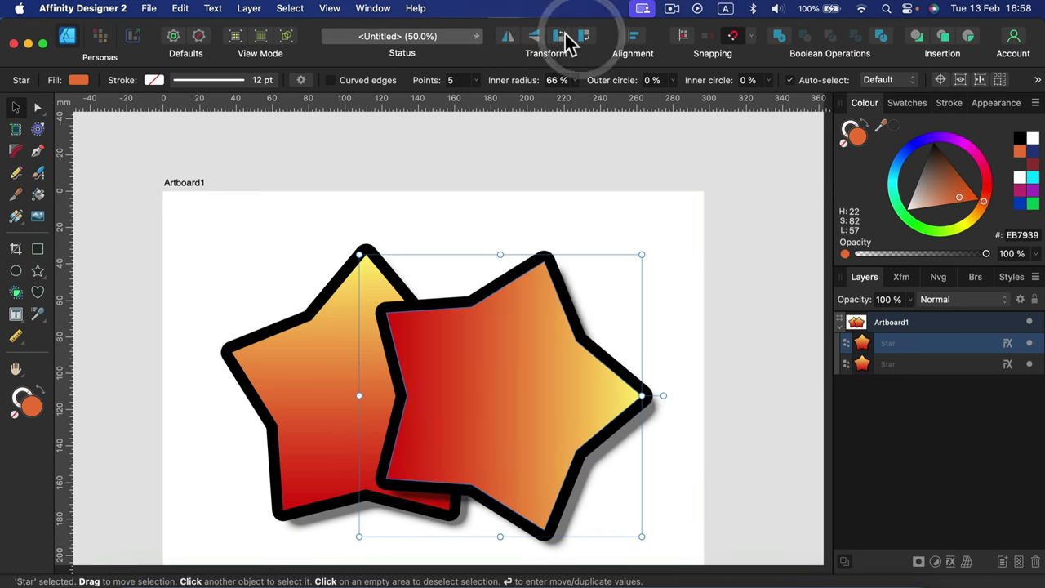
left_click(560, 38)
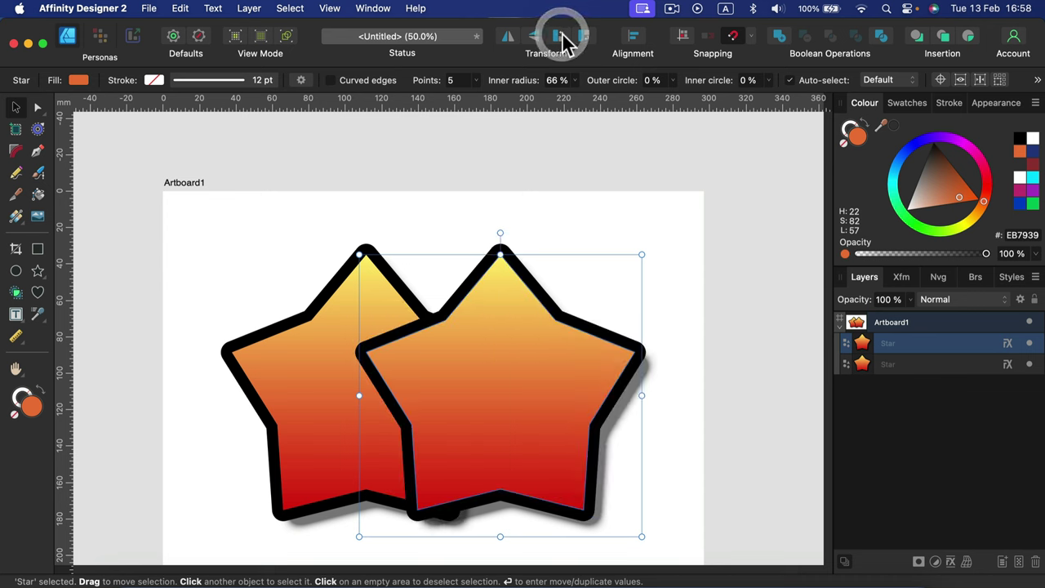
left_click(634, 39)
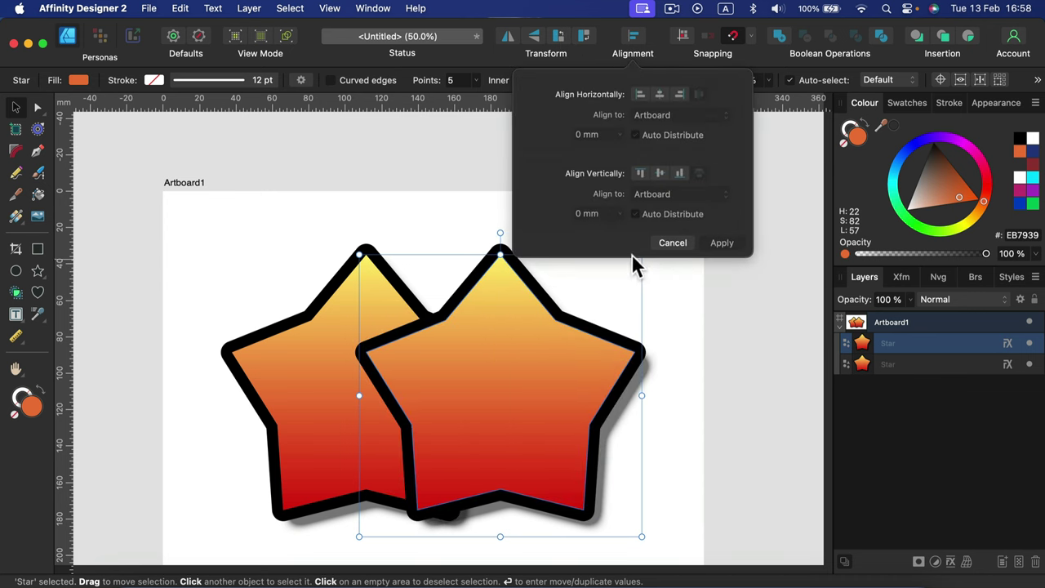
left_click(670, 57)
- Shrink the left star proportionally to about 55 mm wide and delete the right star
left_click(277, 360)
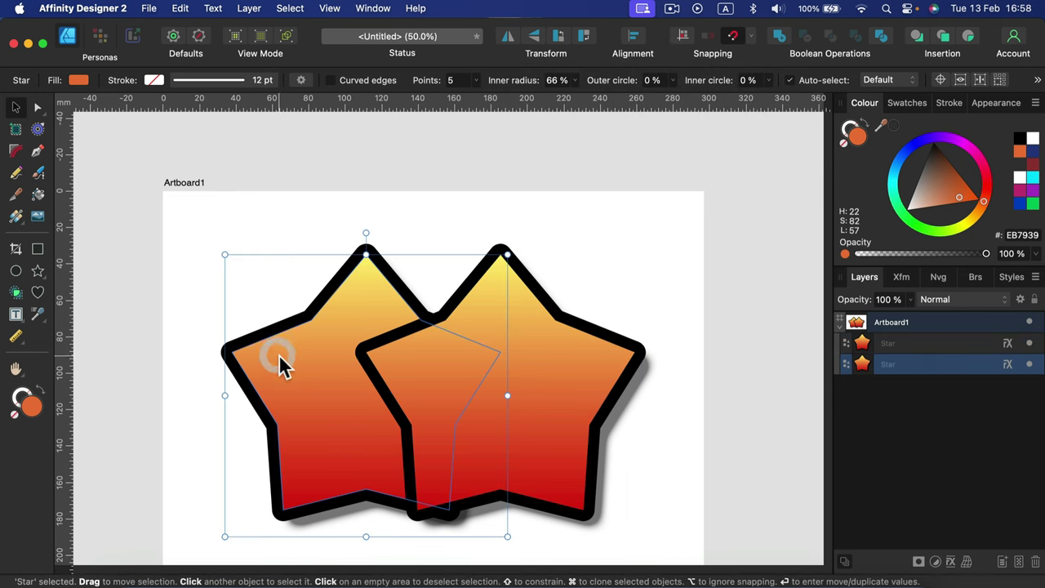
left_click_drag(507, 537, 325, 353)
left_click(542, 401)
key("BackSpace")
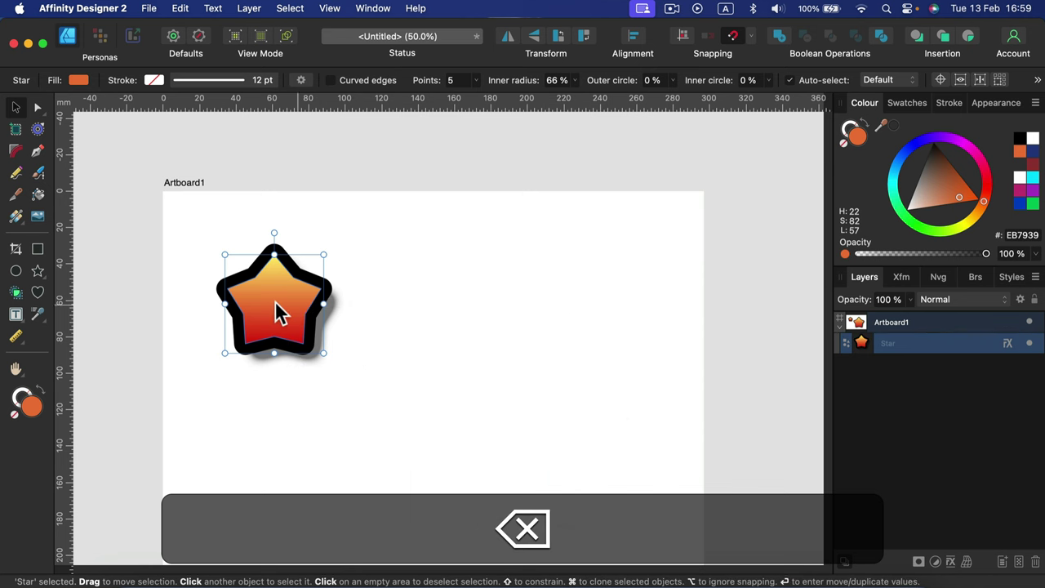
- Duplicate the small star twice and spread the three stars across the artboard at staggered heights, leaving nothing selected
mouse_move(272, 310)
left_mouse_down()
mouse_move(406, 303)
mouse_move(553, 314)
left_mouse_up()
left_click_drag(433, 343, 443, 408)
left_click_drag(545, 320, 570, 284)
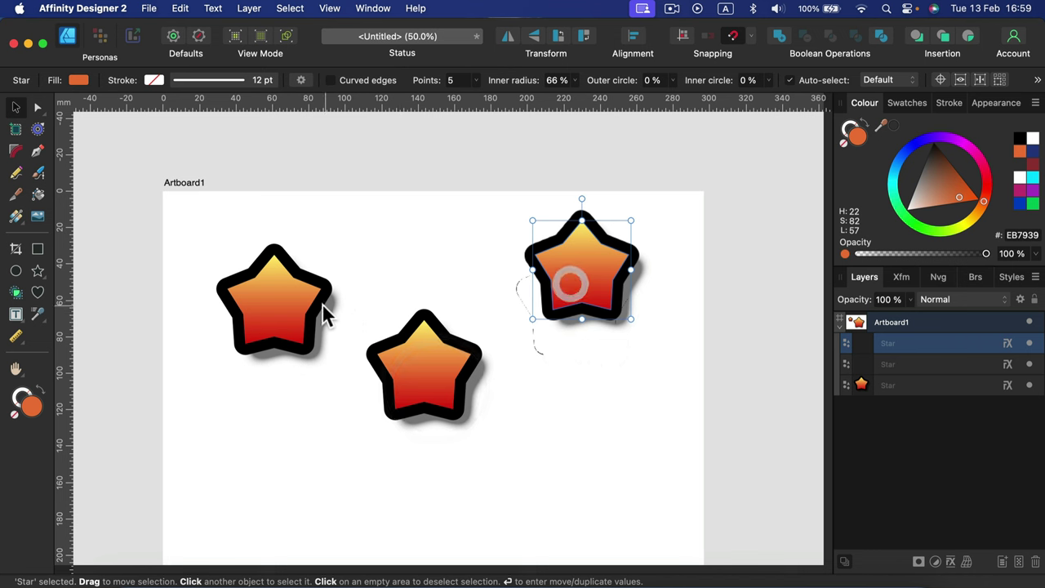
left_click_drag(323, 306, 319, 295)
left_click(187, 204)
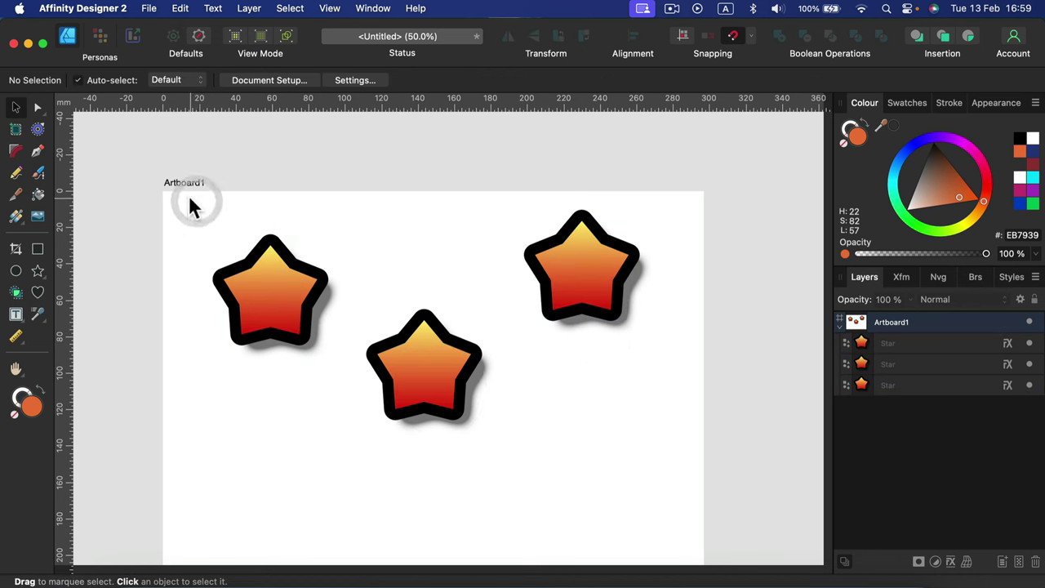
- Select all three stars and move them down together by about 37 mm
left_click_drag(188, 204, 735, 555)
left_click_drag(576, 284, 580, 351)
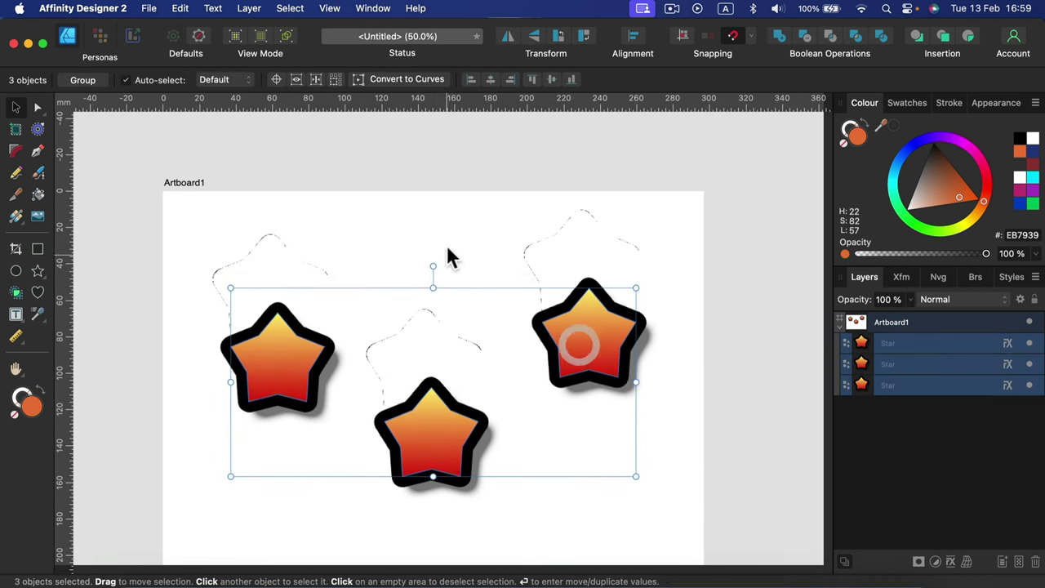
- Select the three staggered stars and align them vertically to their middle within the selection bounds, leaving nothing selected
left_click(662, 245)
left_click_drag(677, 229, 669, 265)
left_click_drag(536, 437, 205, 500)
left_click_drag(194, 232, 691, 530)
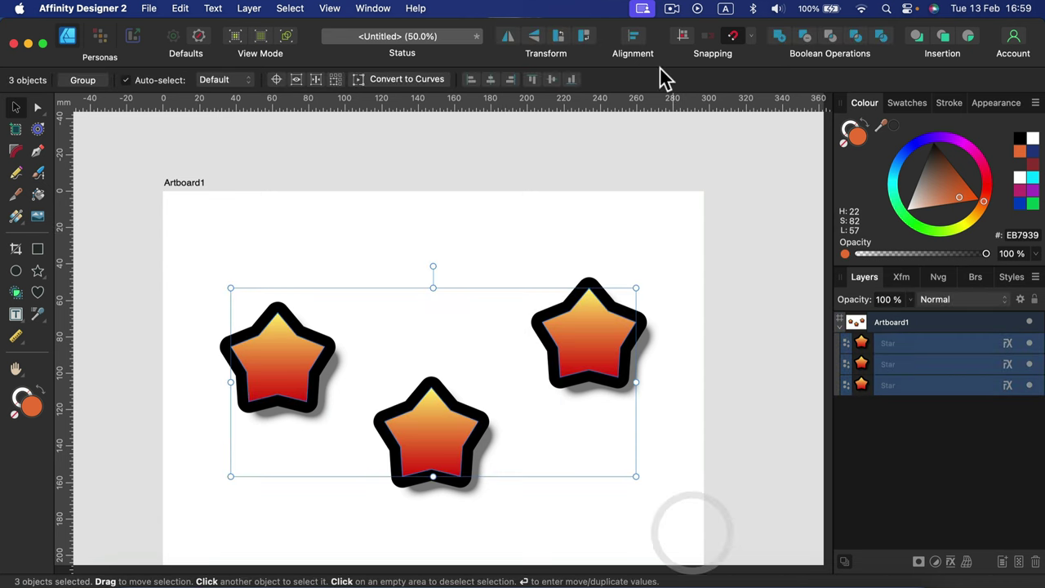
left_click(633, 35)
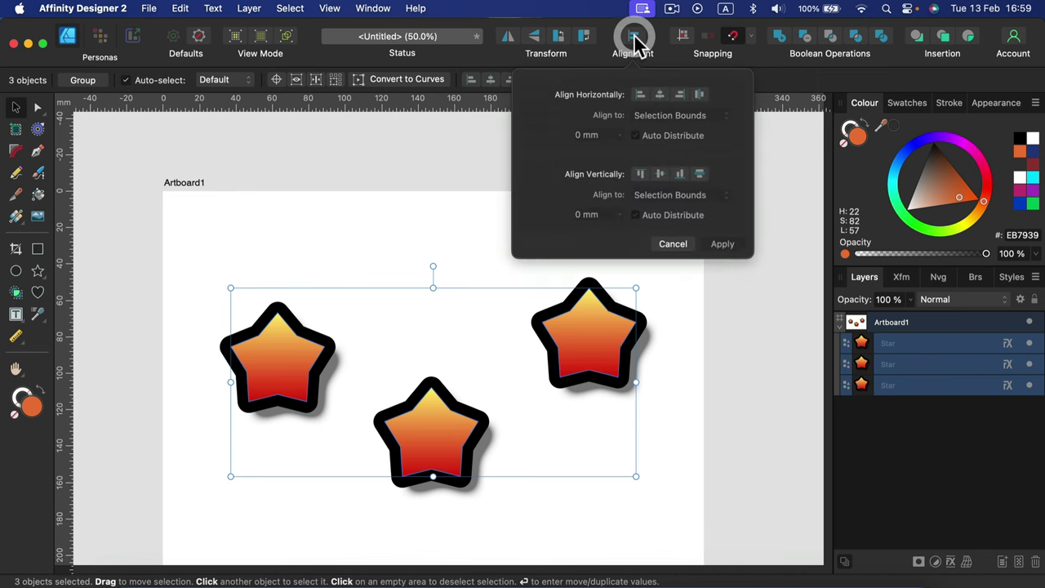
left_click(662, 175)
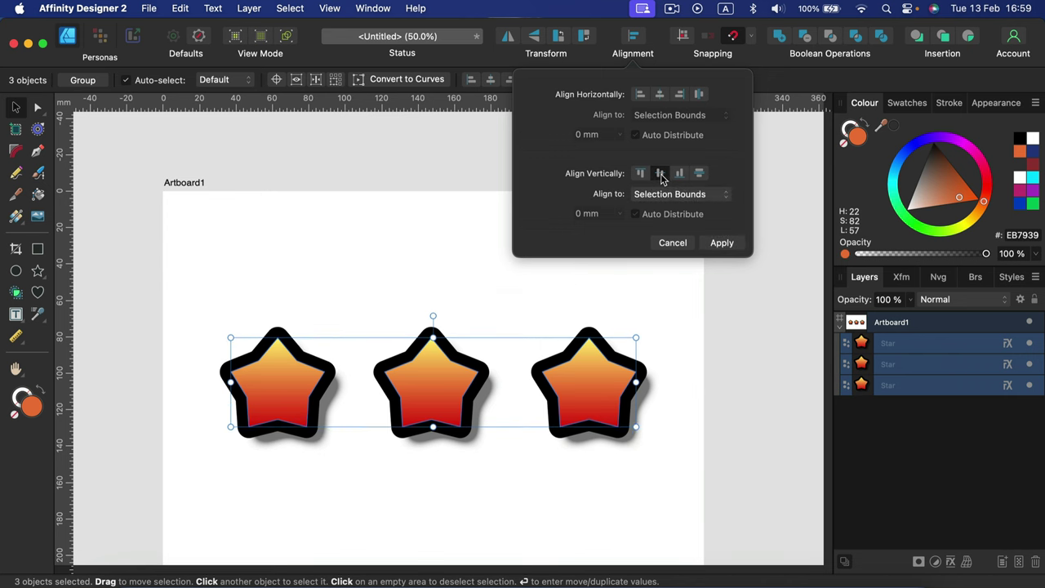
left_click(649, 373)
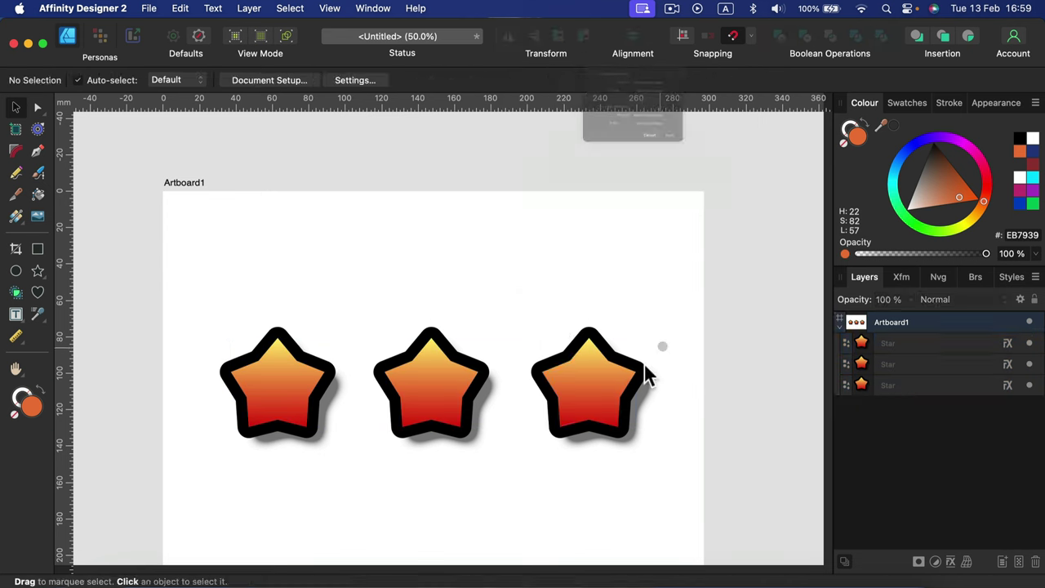
- Move the right star about 30 mm right and the middle star about 25 mm left to make the gaps uneven
left_click_drag(600, 400, 674, 412)
left_click_drag(458, 403, 405, 391)
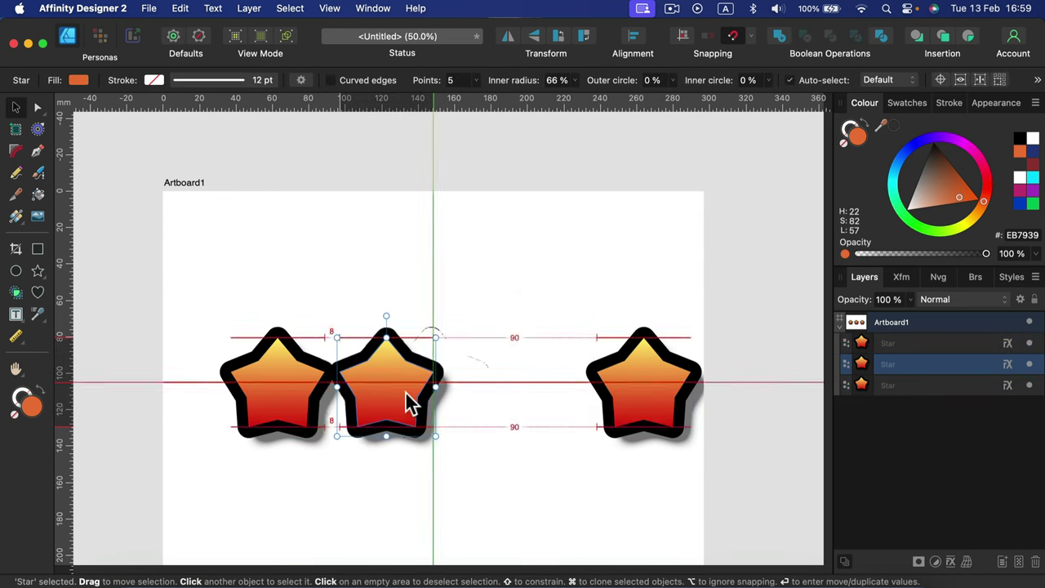
left_click(233, 282)
- Select all three stars, centre them horizontally across the artboard as a set, and space them evenly horizontally with Auto Distribute
left_click_drag(193, 276, 770, 514)
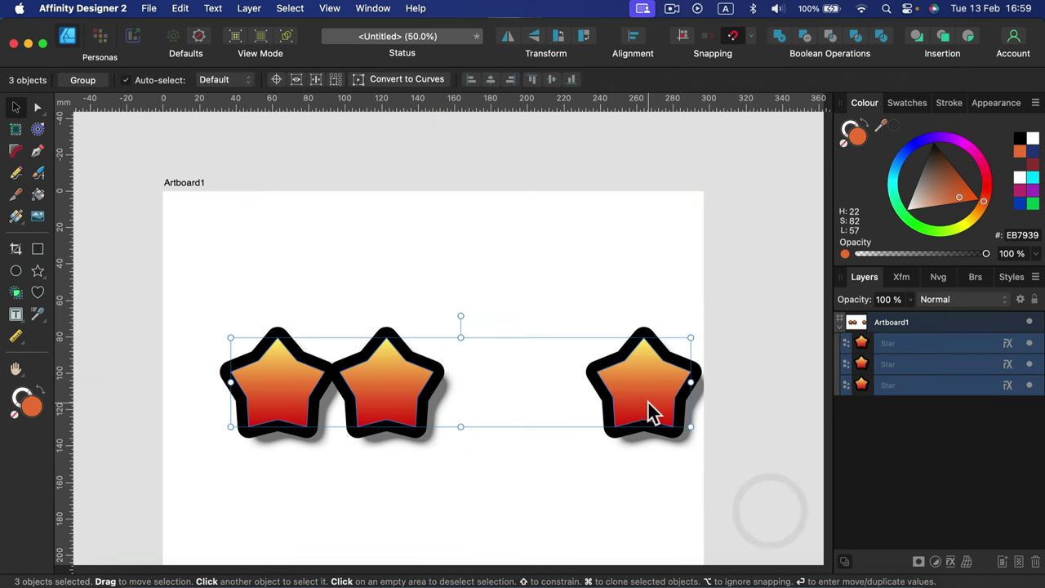
left_click_drag(646, 413, 622, 382)
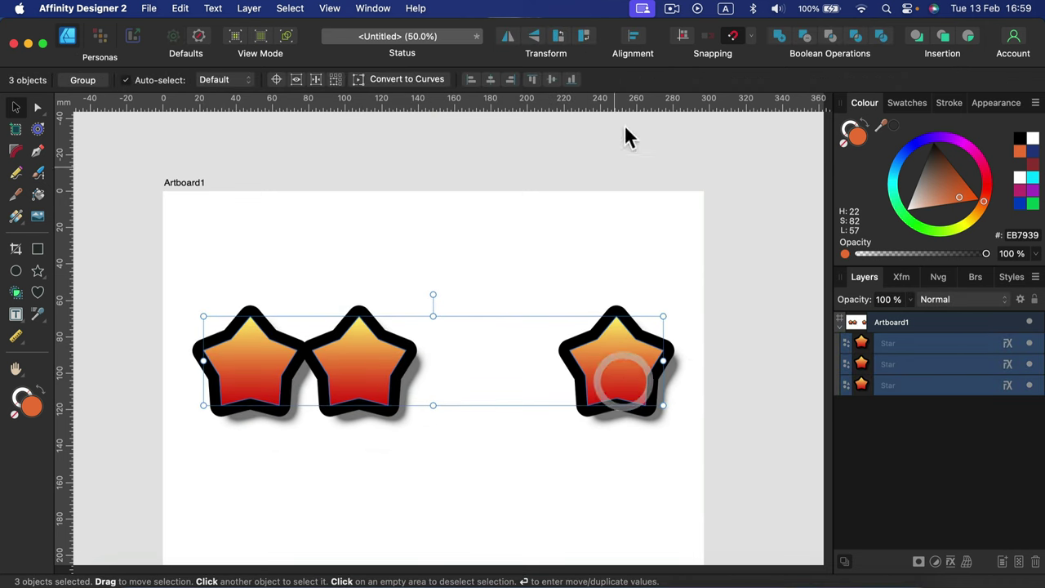
left_click(635, 34)
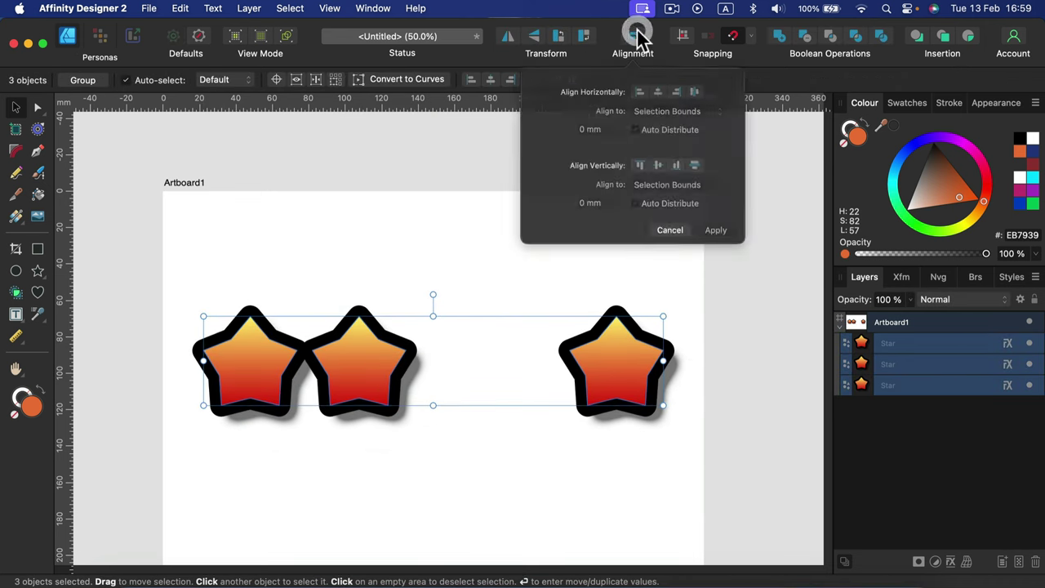
left_click(700, 97)
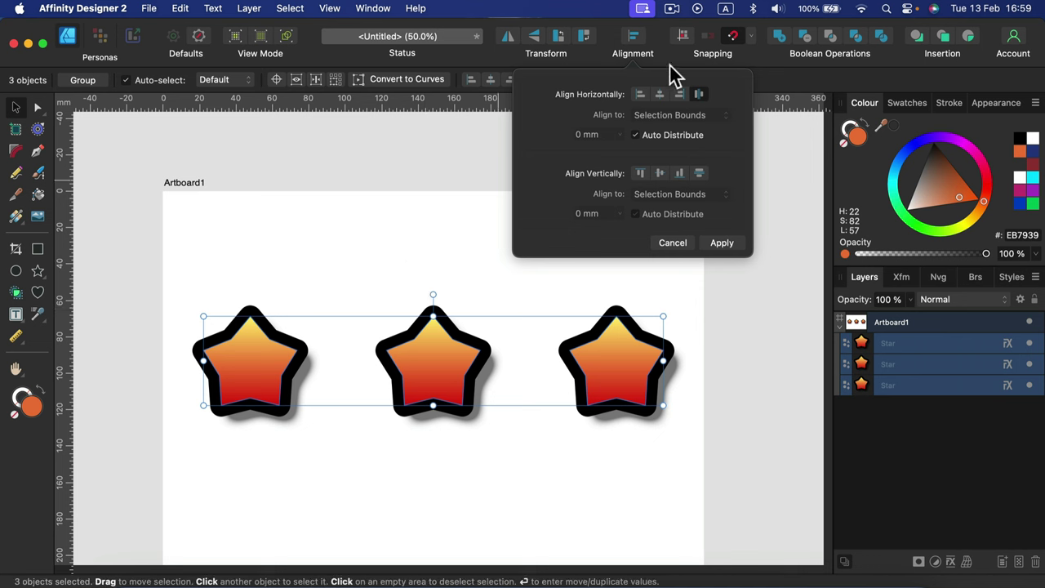
left_click(734, 242)
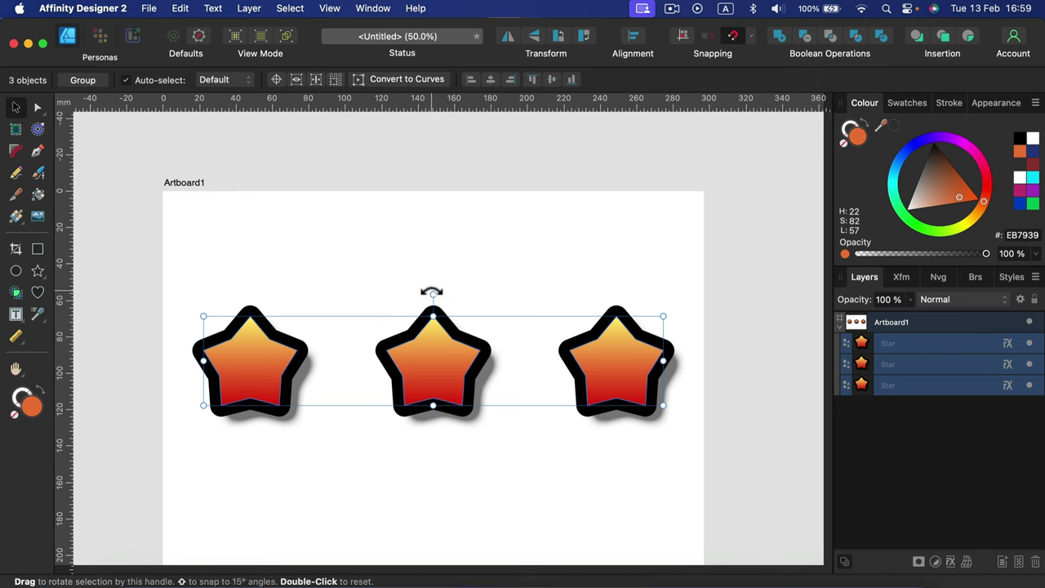
- Try rotating the three stars as one, and instead transform them separately to tilt each star slightly anticlockwise about its own centre
left_click_drag(433, 292, 431, 236)
key("shift")
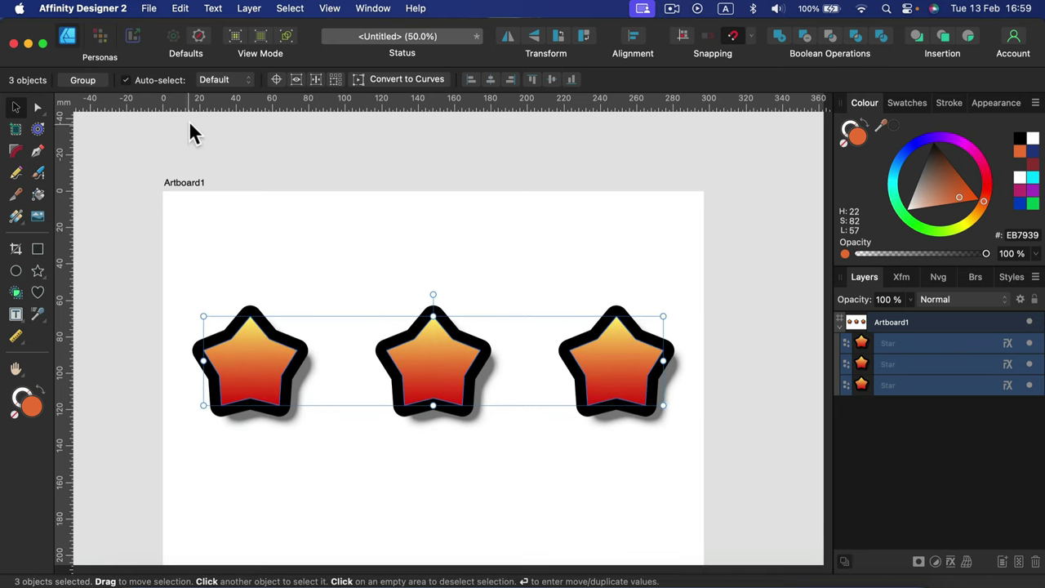
left_click(337, 79)
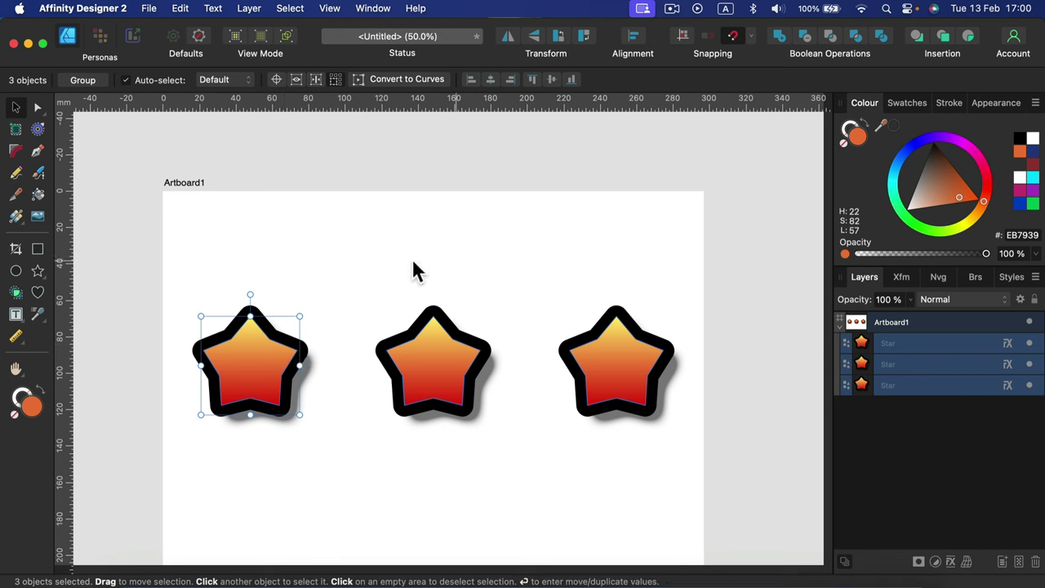
left_click_drag(249, 294, 305, 278)
key("shift")
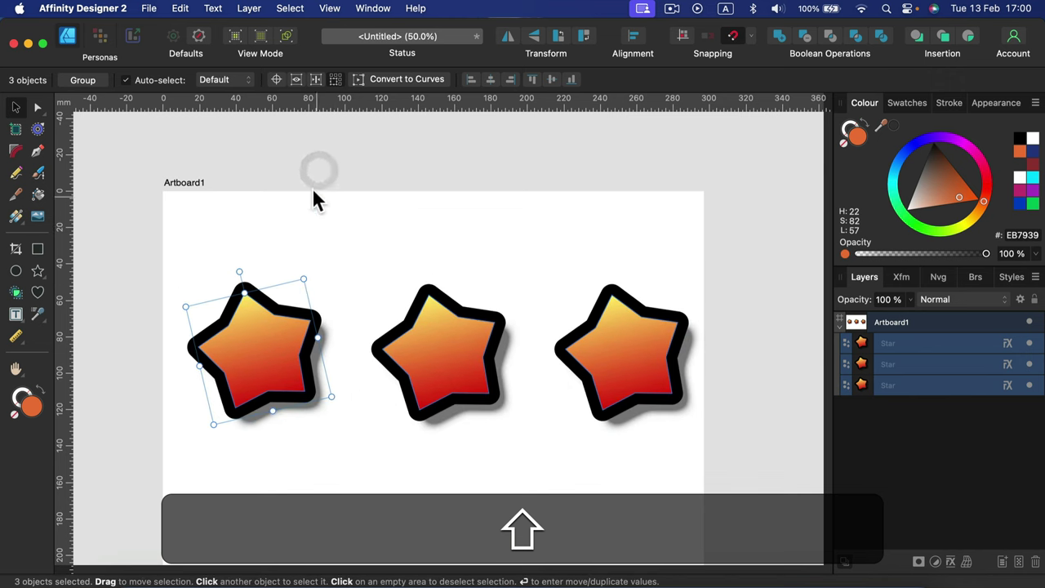
- Turn off separate transformation of the selected objects and deselect the stars
left_click(336, 80)
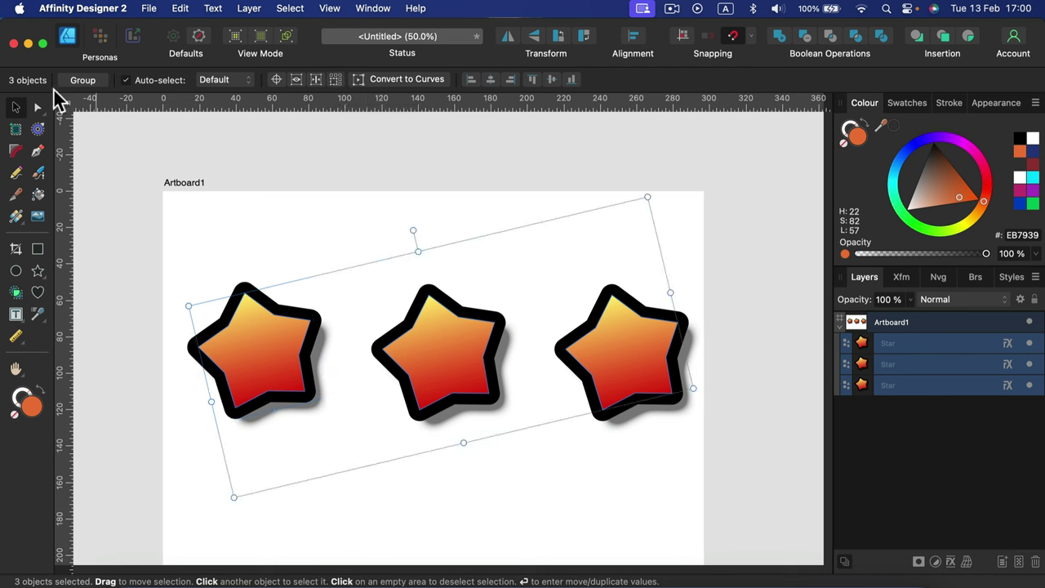
left_click(15, 107)
left_click(219, 217)
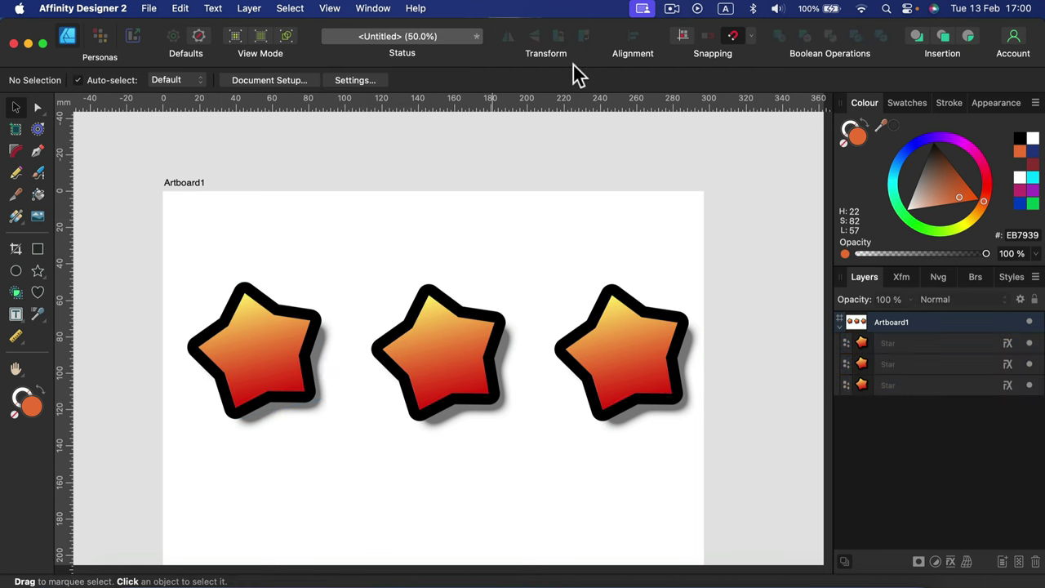
- Look over the snapping options and use the snapping guides to place the middle star level with the left one, midway between its neighbours
left_click(753, 36)
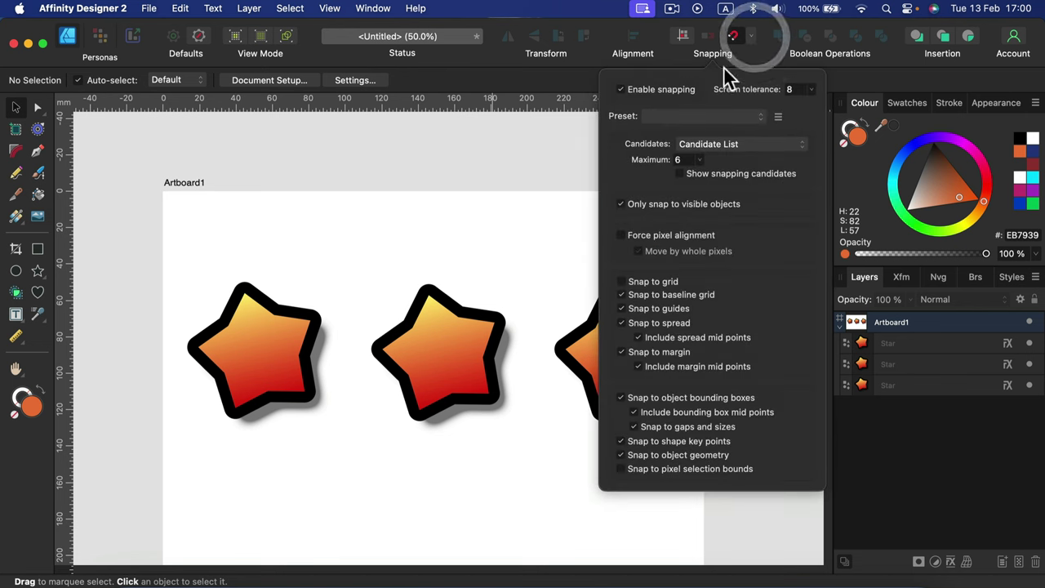
left_click(500, 149)
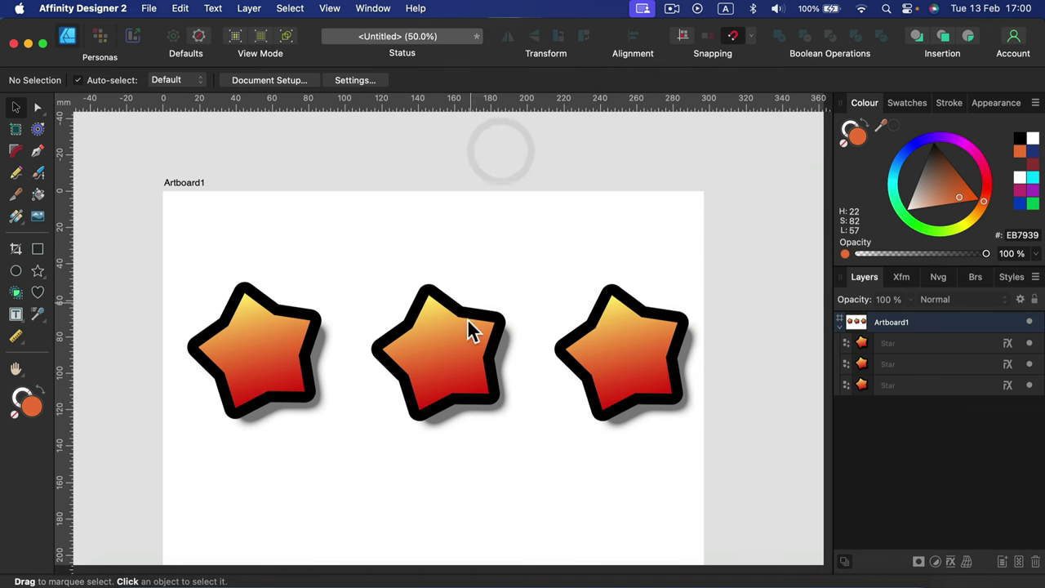
mouse_move(467, 336)
left_mouse_down()
mouse_move(457, 372)
mouse_move(464, 299)
mouse_move(492, 292)
mouse_move(491, 447)
mouse_move(428, 357)
mouse_move(454, 346)
left_mouse_up()
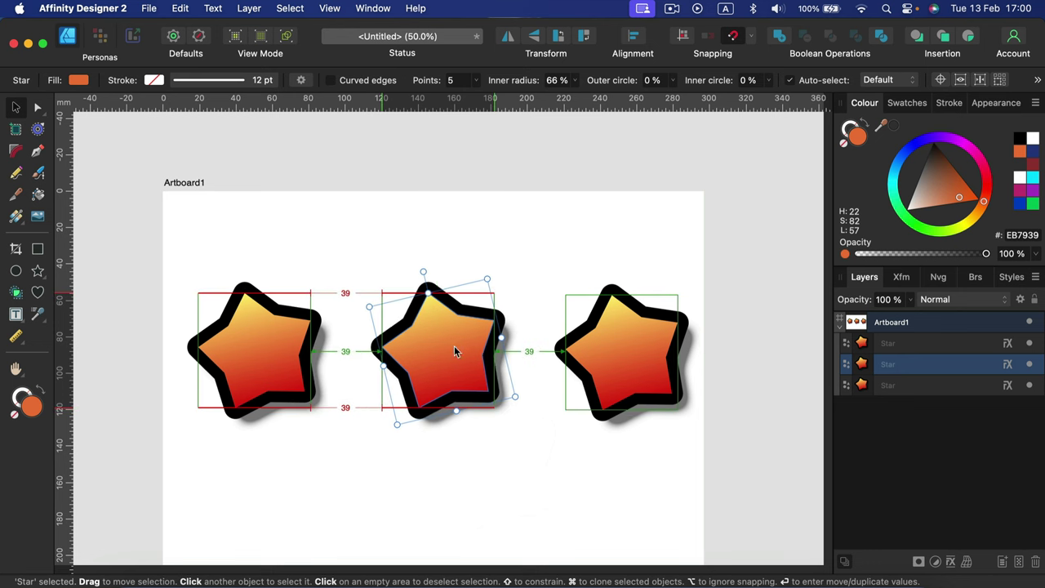
left_click_drag(454, 346, 454, 345)
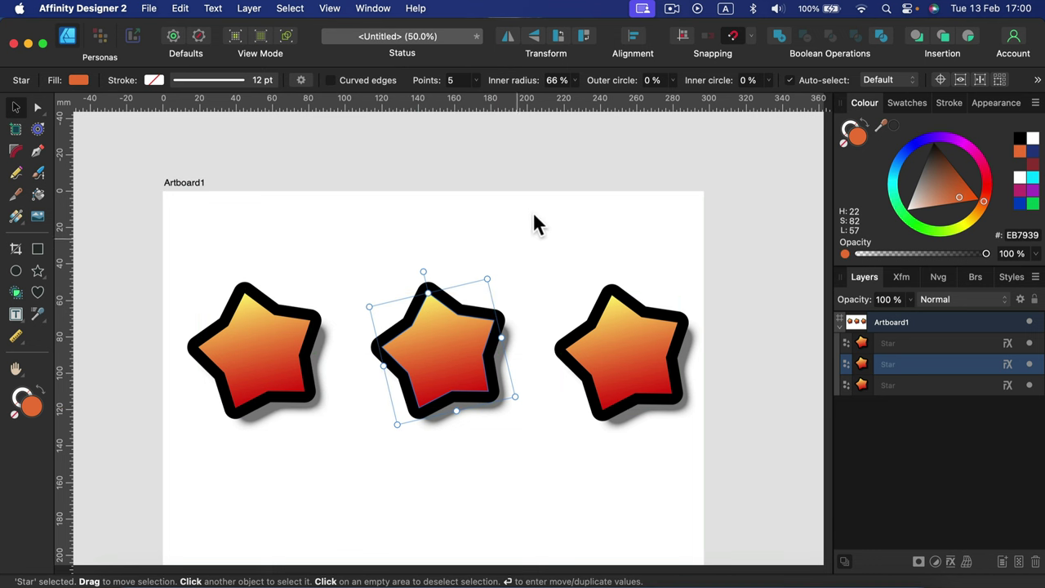
left_click(553, 227)
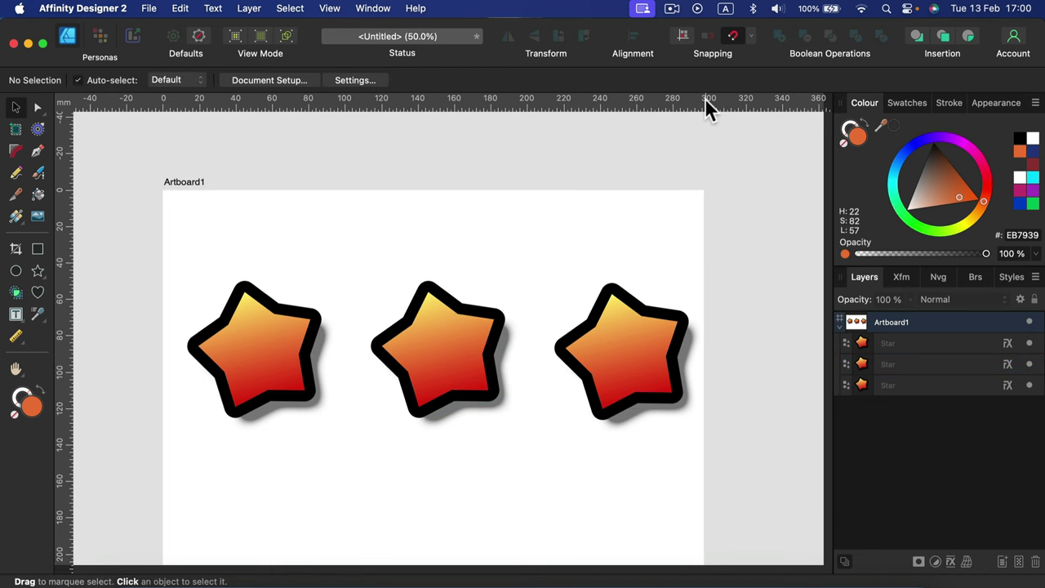
- Rotate only the right star clockwise so that it leans to the right
left_click(634, 249)
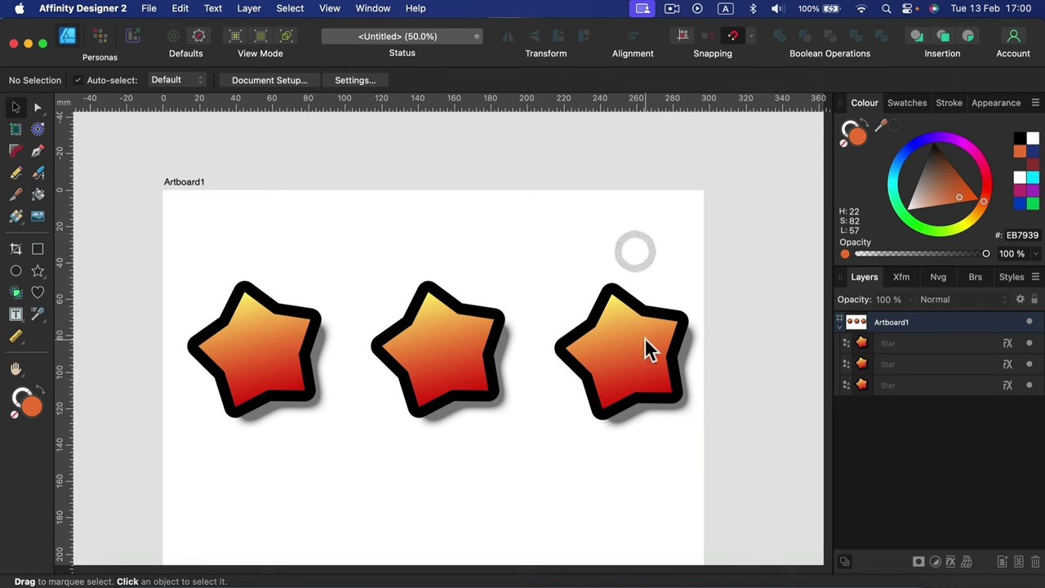
left_click(646, 341)
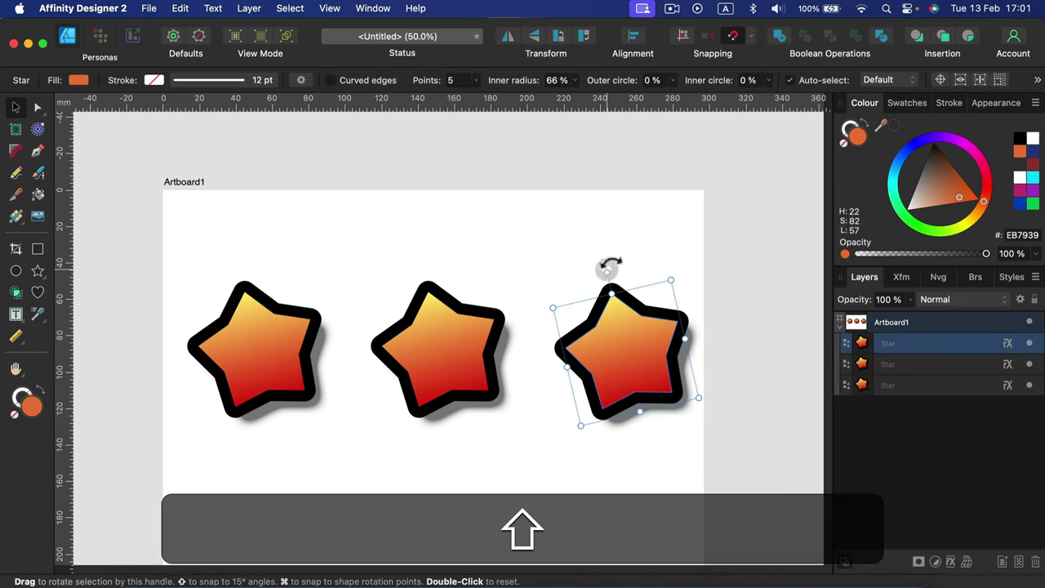
left_click_drag(606, 269, 648, 250)
- Select all three stars and delete them to empty the artboard
left_click(294, 305)
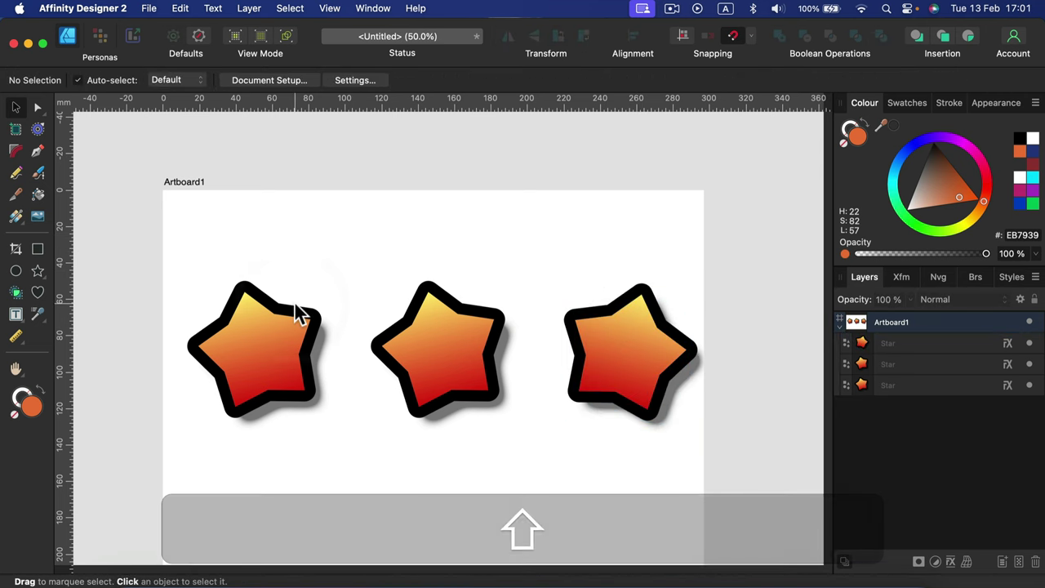
left_click_drag(196, 250, 800, 518)
key("BackSpace")
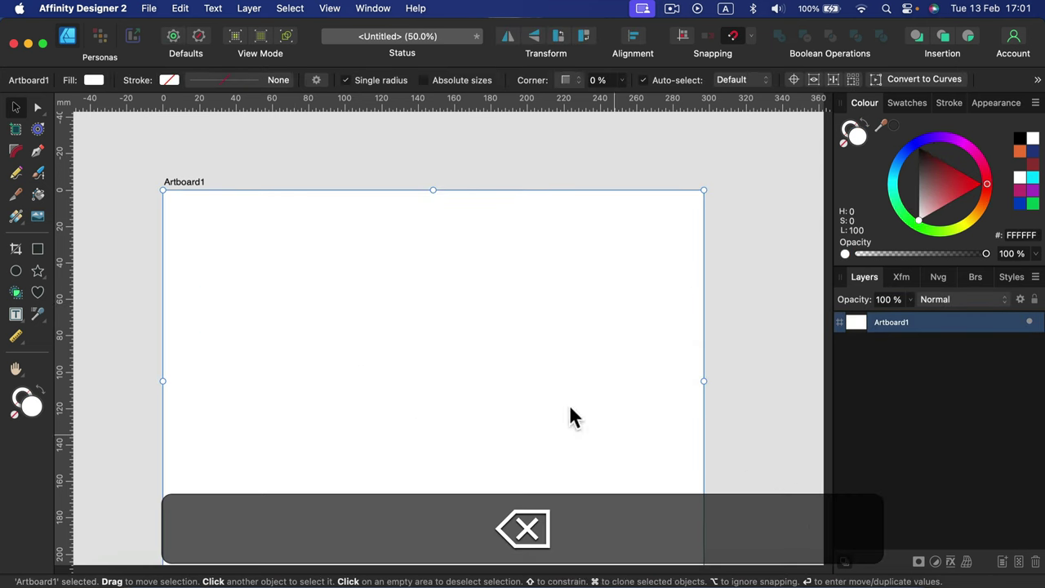
- Draw a square about 106 mm wide and a circle about 130 mm across overlapping the square's lower right corner
left_click(38, 248)
left_click_drag(209, 240, 427, 409)
left_click(16, 270)
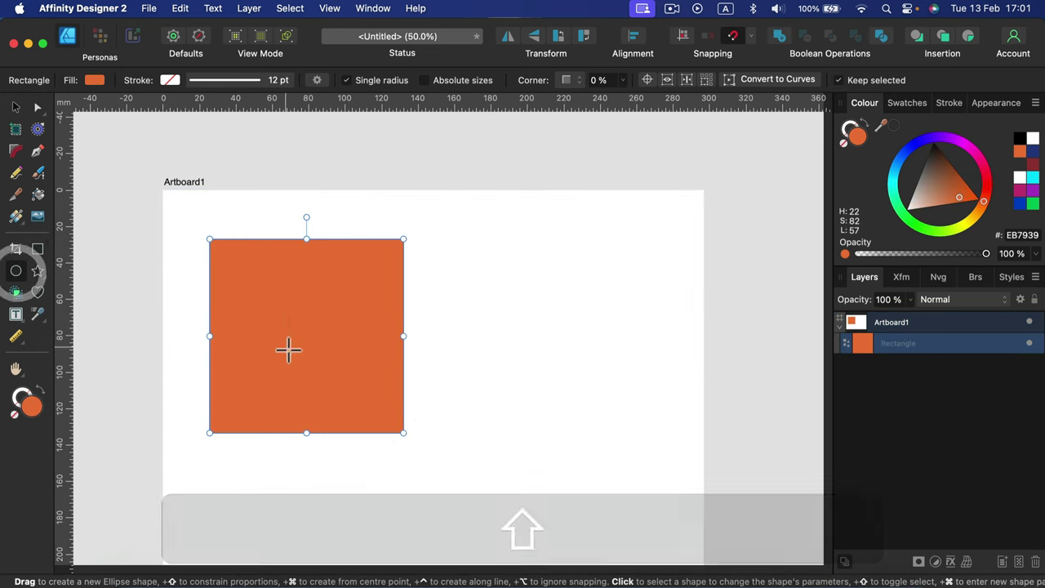
left_click_drag(290, 307, 526, 543)
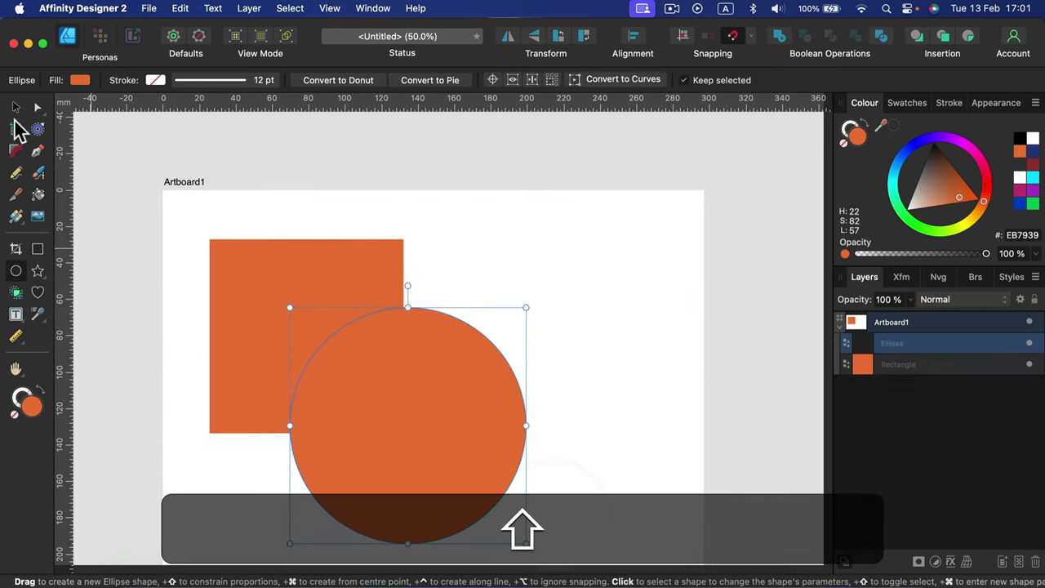
- Fill the circle with lime green 98EB39 and the square with blue 398AEB
left_click(16, 107)
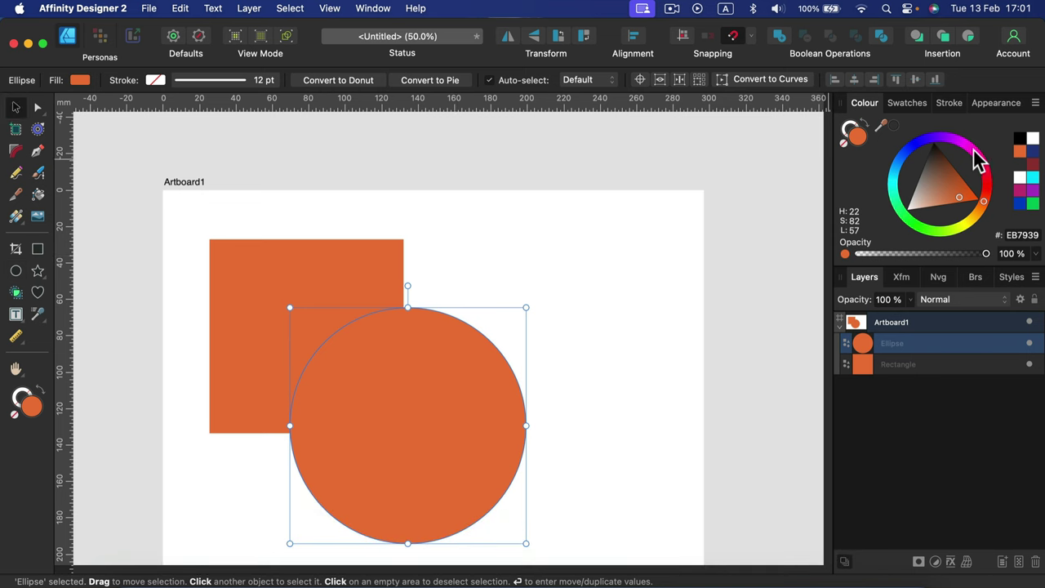
left_click(940, 233)
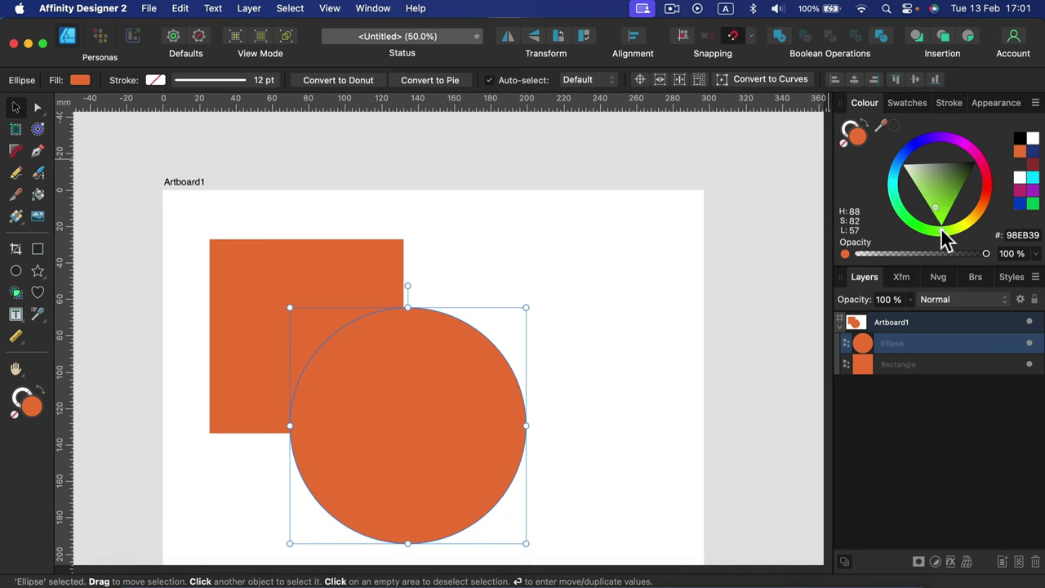
left_click(362, 256)
left_click(899, 159)
- Select the square and circle and move them together about 32 mm right and 16 mm up
left_click(563, 268)
left_click_drag(167, 212, 596, 567)
left_click_drag(462, 483, 514, 447)
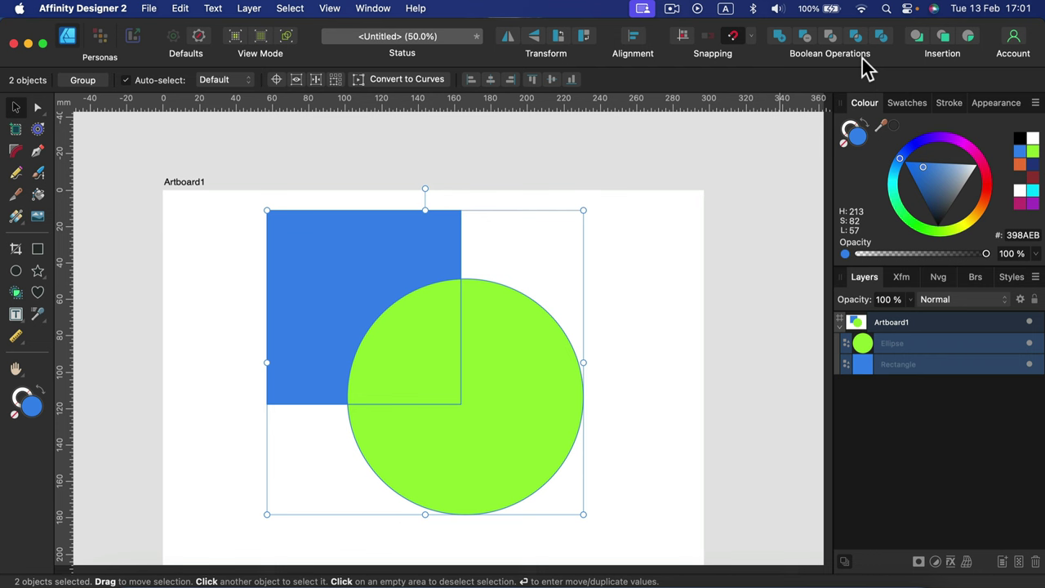
- Try merging the square and circle with the Boolean Add operation and with the Shape Builder Tool, undoing each merge
left_click(780, 38)
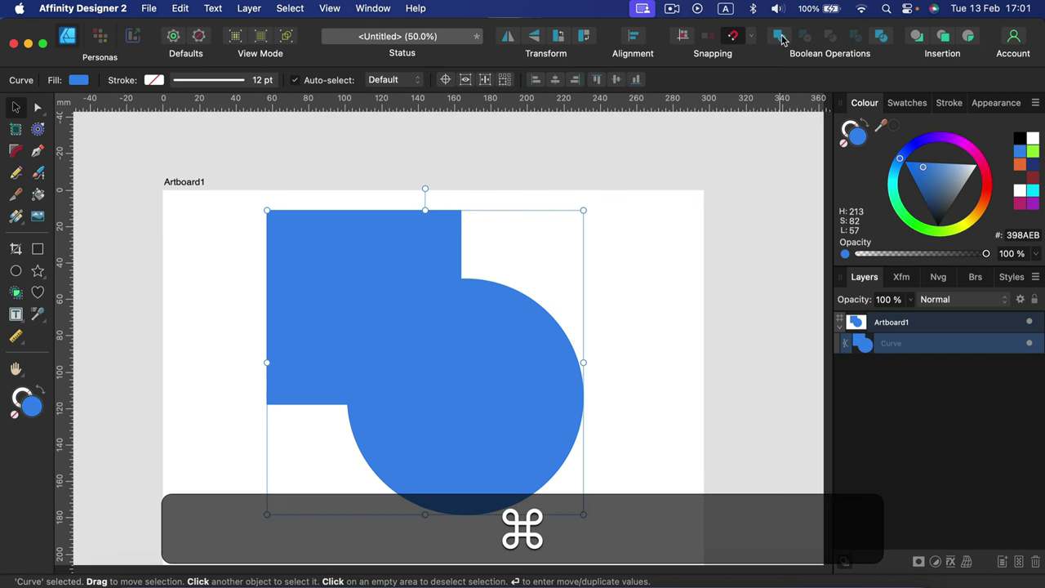
key("super+z")
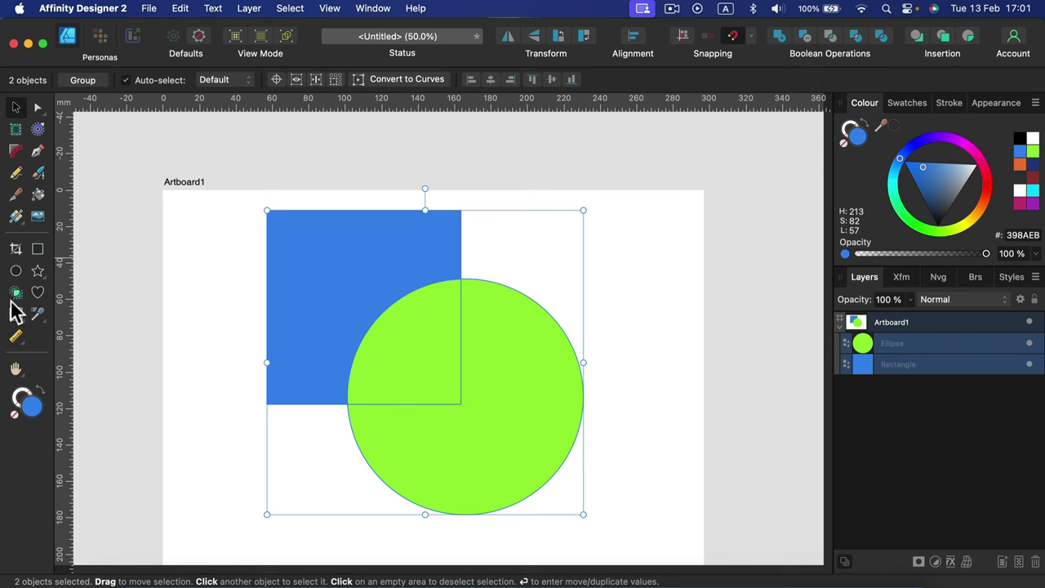
left_click(16, 294)
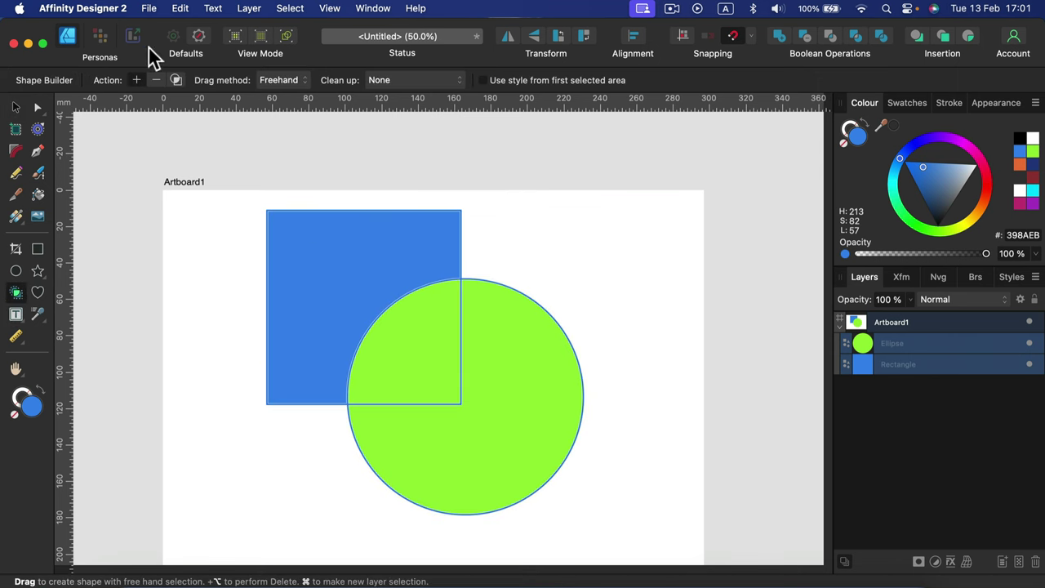
mouse_move(346, 273)
left_mouse_down()
mouse_move(437, 357)
mouse_move(531, 427)
left_mouse_up()
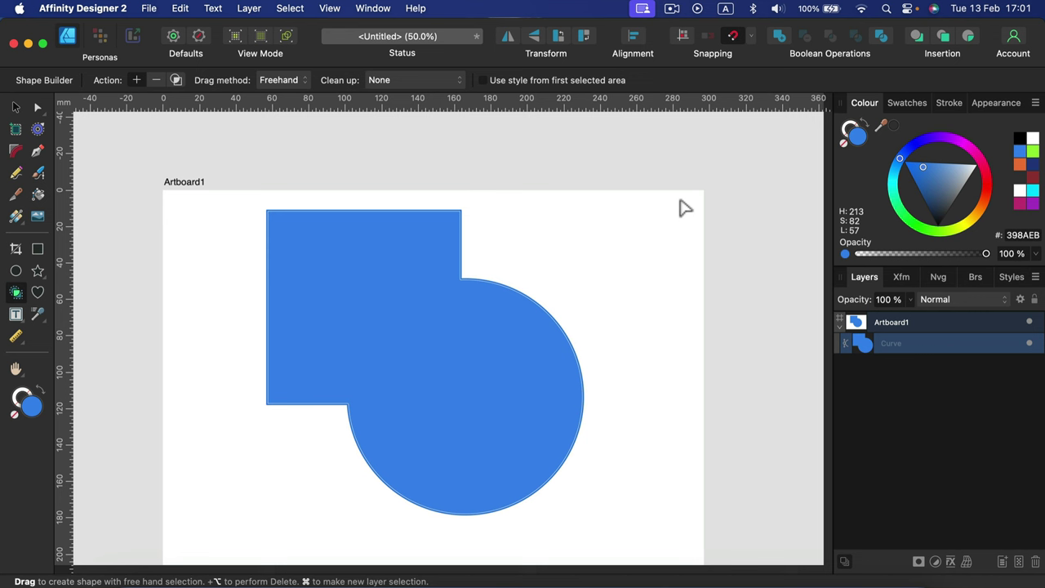
key("super+z")
- Leave the Shape Builder Tool and reselect both the square and the circle with the Move Tool
left_click(15, 107)
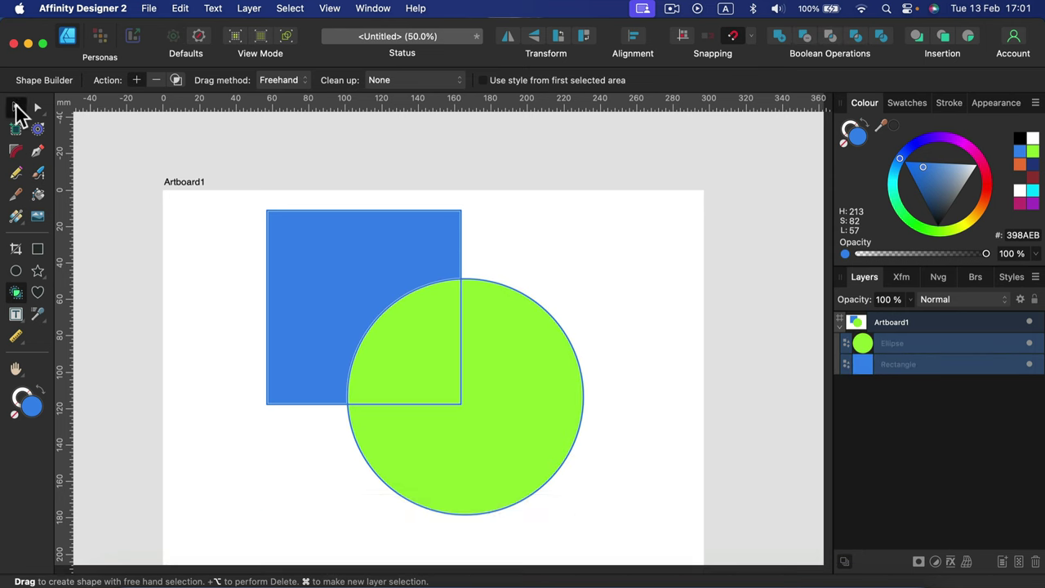
left_click(650, 236)
left_click(268, 147)
left_click_drag(235, 150, 632, 537)
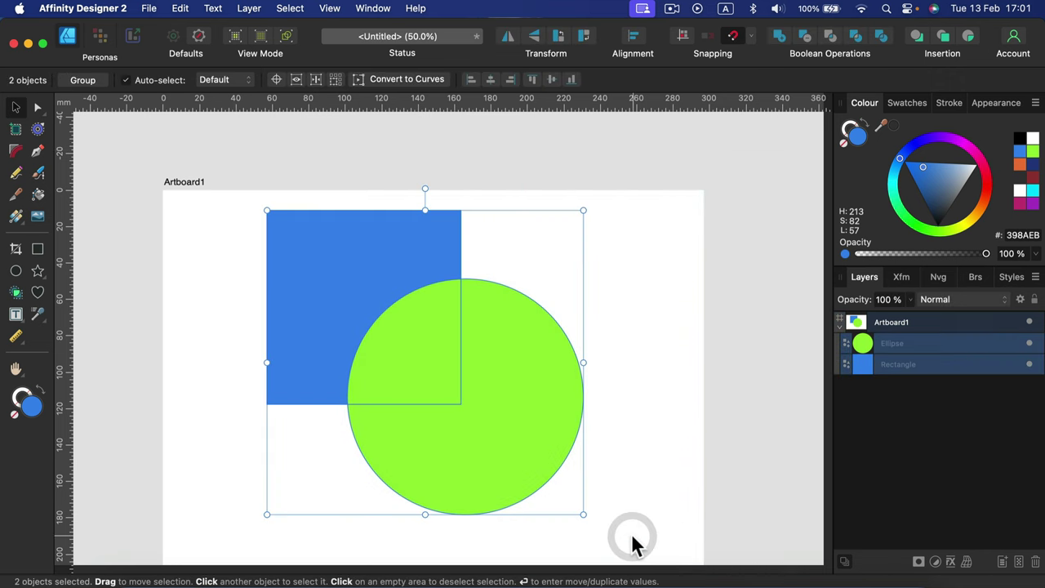
- Try the Boolean Add, Subtract, Intersect and Xor operations on the square and circle, undoing each result
left_click(779, 36)
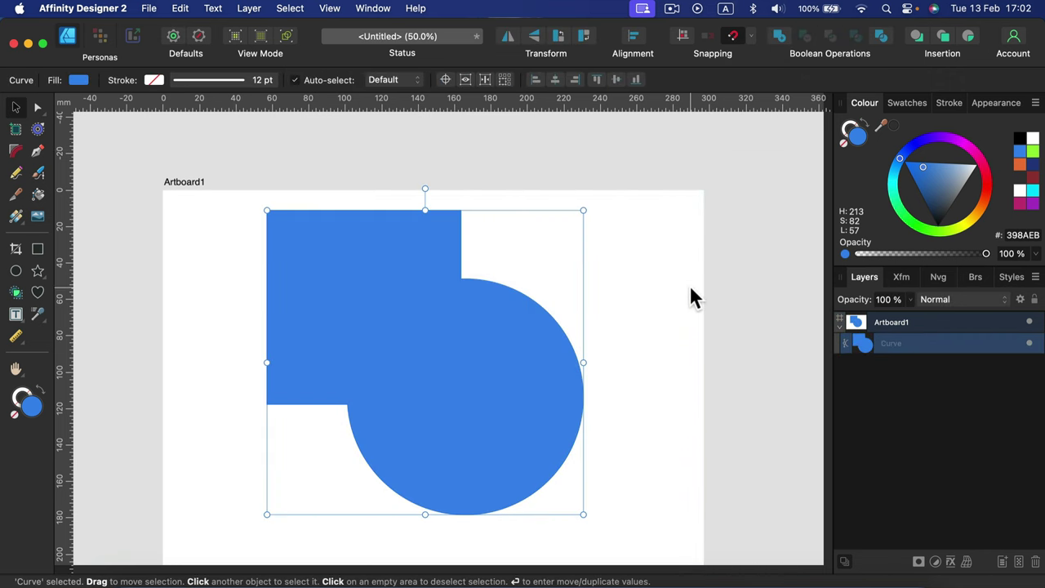
key("super+z")
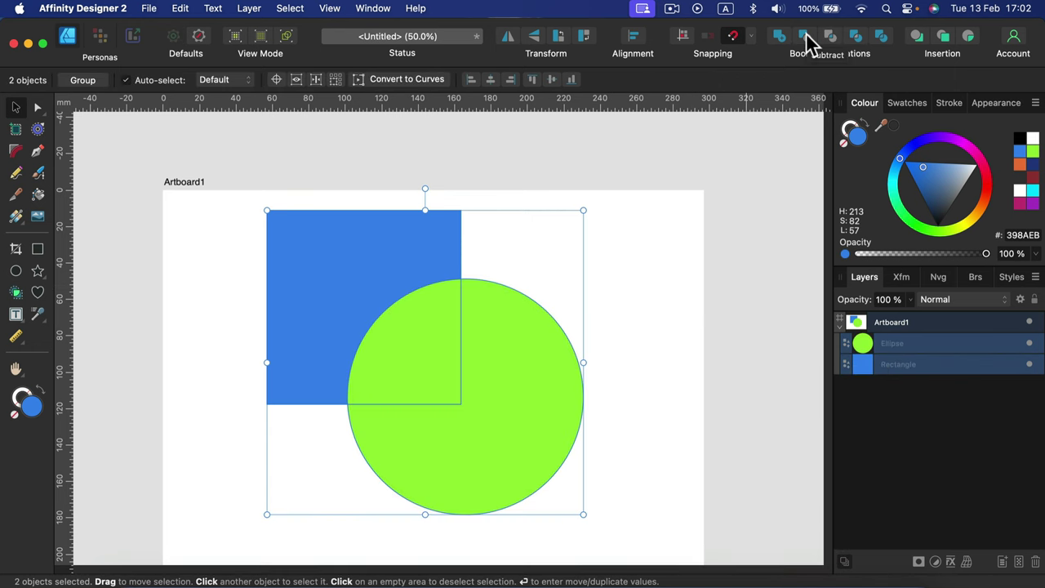
left_click(804, 36)
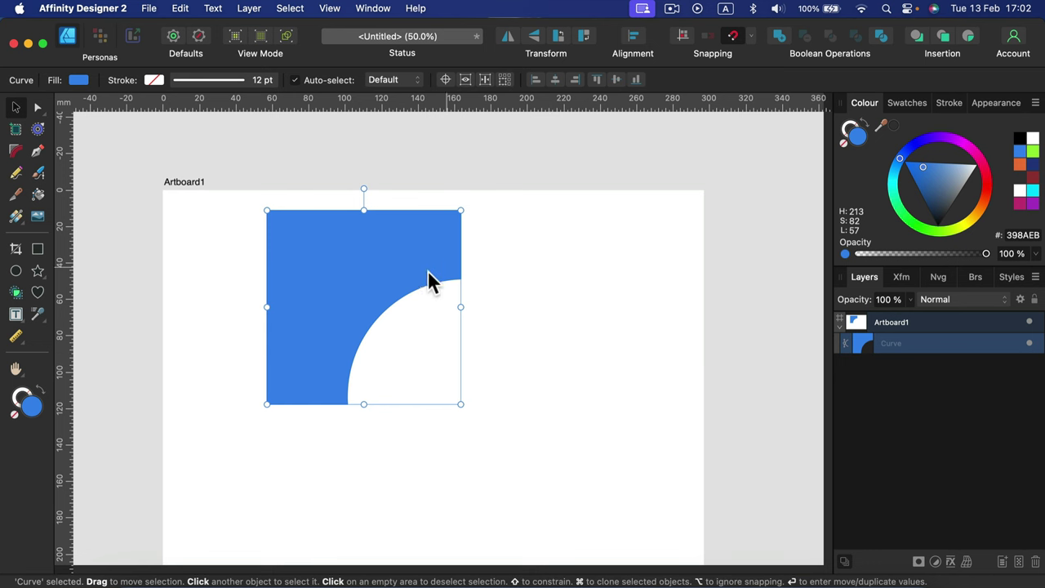
key("super+z")
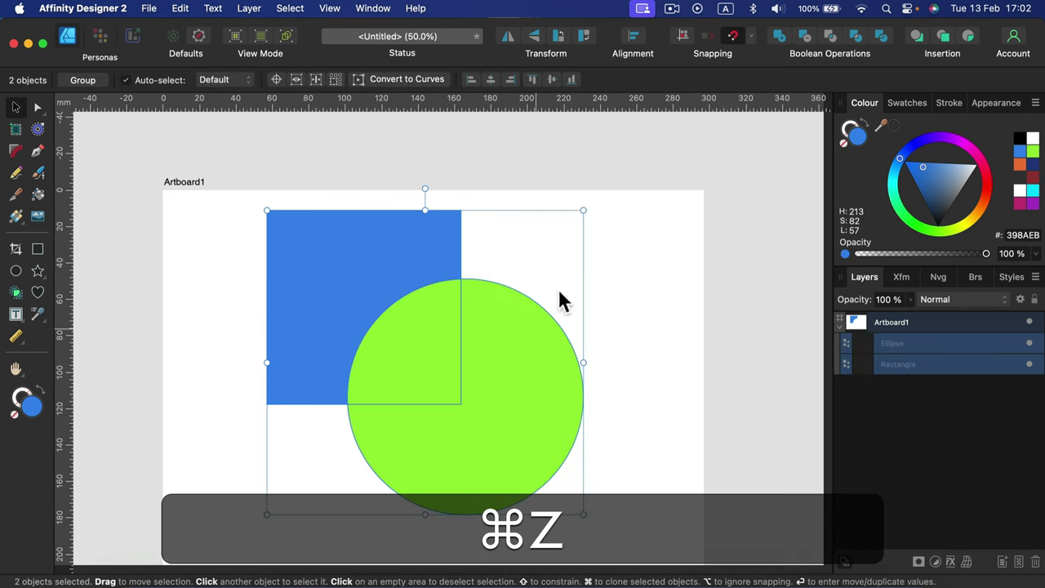
left_click(829, 34)
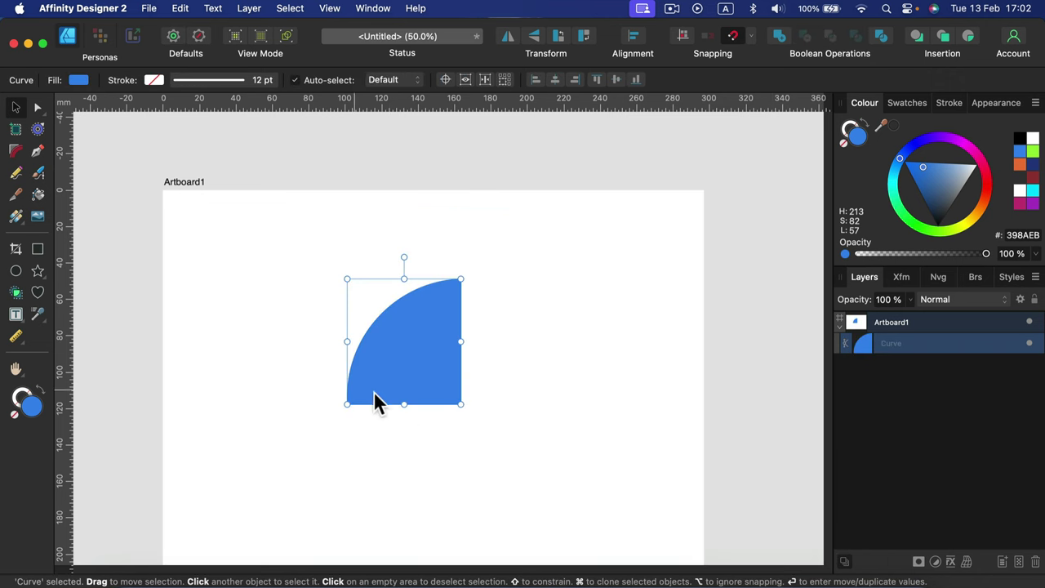
key("super+z")
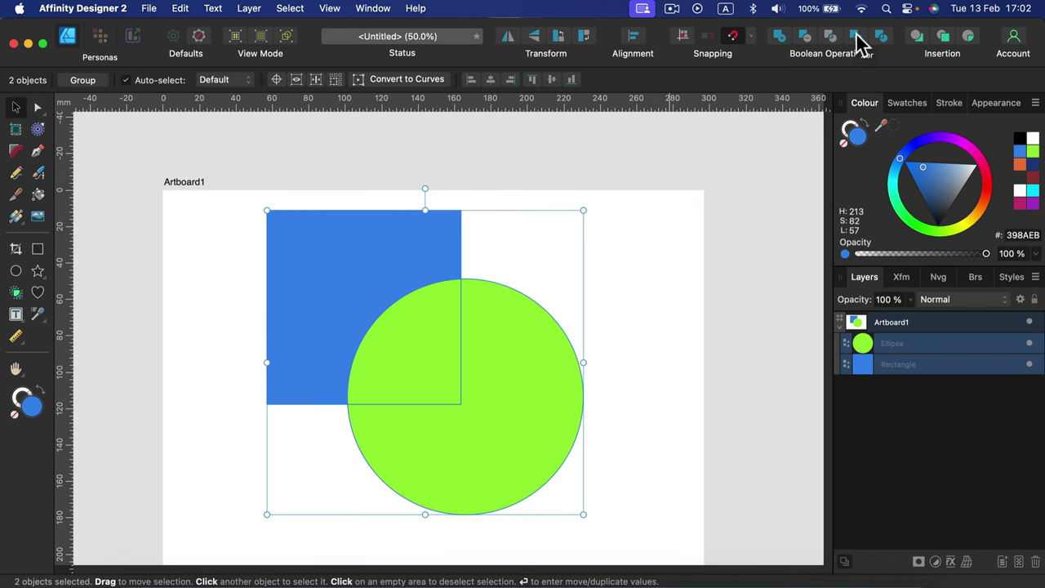
left_click(858, 37)
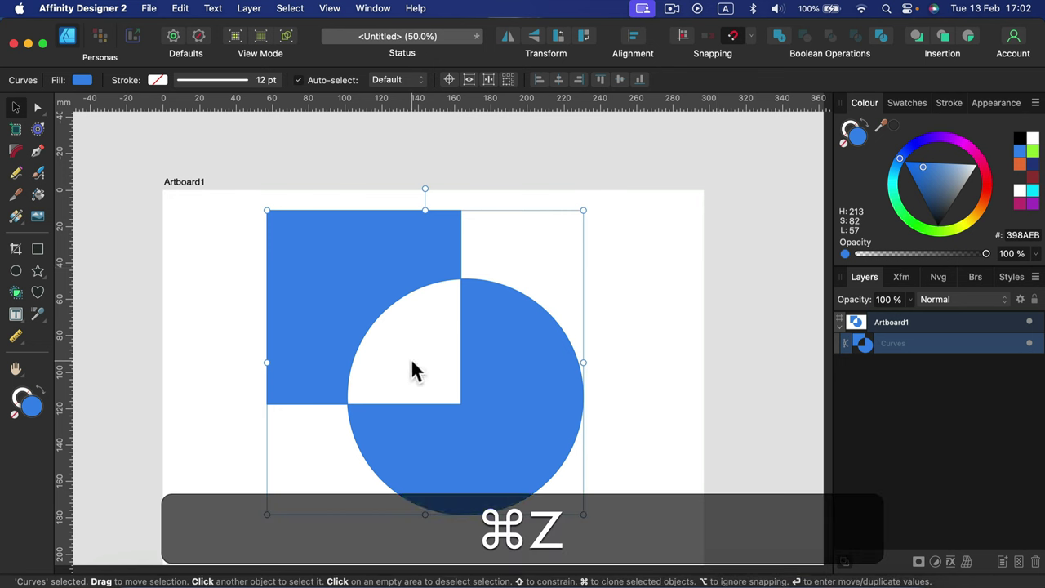
key("super+z")
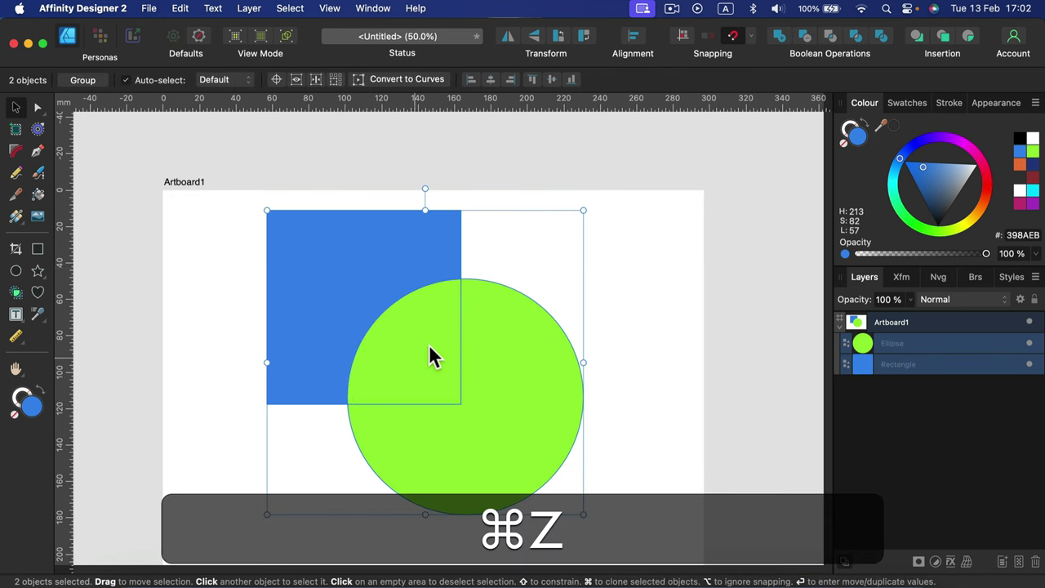
- Divide the overlapping square and circle with the Boolean Divide operation and move the three resulting pieces apart
left_click(885, 41)
left_click(650, 295)
left_click(497, 357)
left_click_drag(497, 357, 532, 392)
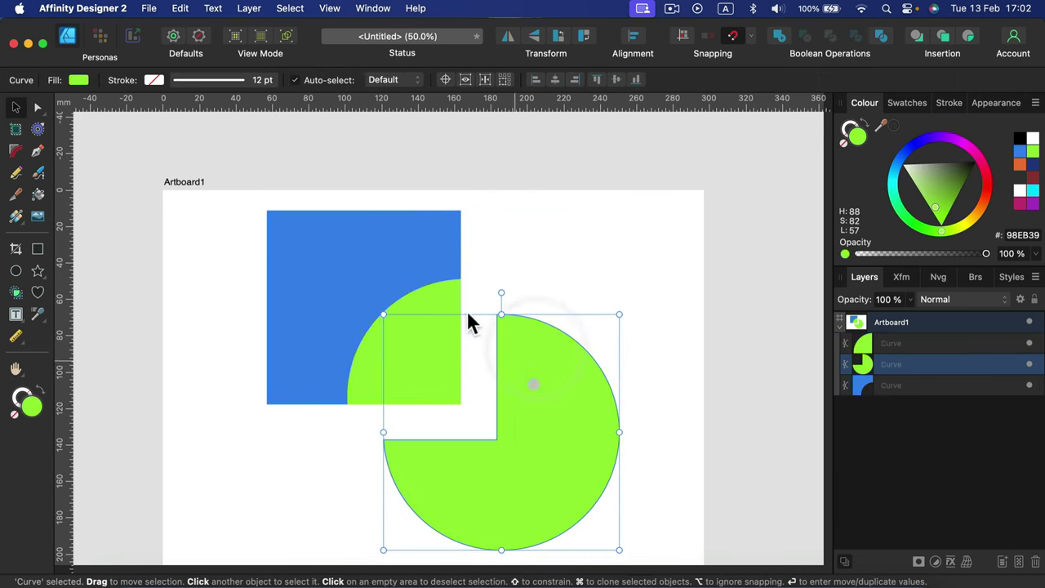
left_click_drag(401, 252, 327, 223)
mouse_move(439, 311)
left_mouse_down()
mouse_move(450, 282)
mouse_move(424, 339)
mouse_move(436, 302)
left_mouse_up()
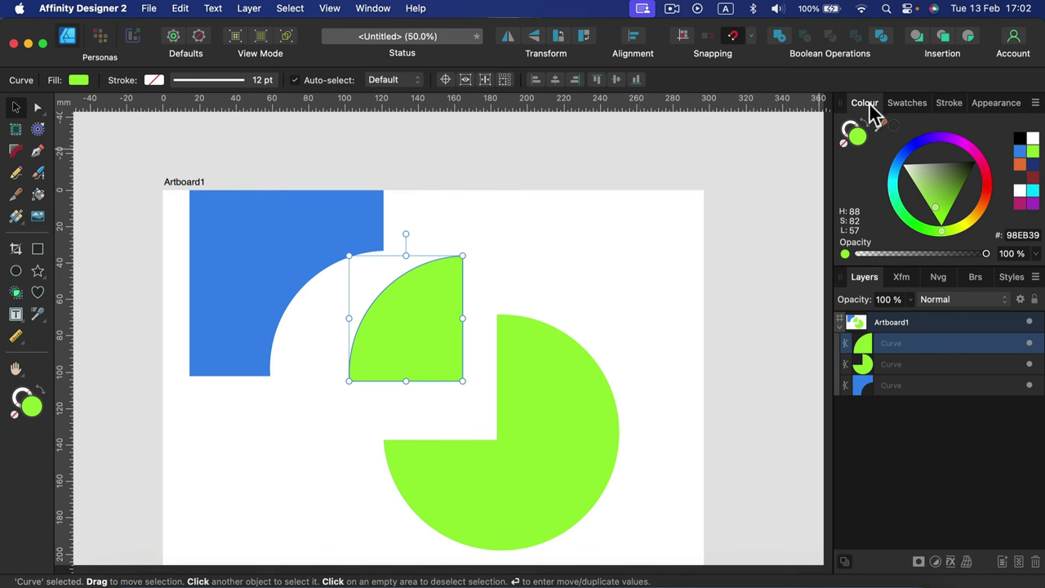
- Examine the Swatches, Stroke, Appearance, Transform, Navigator, Brushes, Styles and Layers panels for the selected quarter-circle piece
left_click(925, 104)
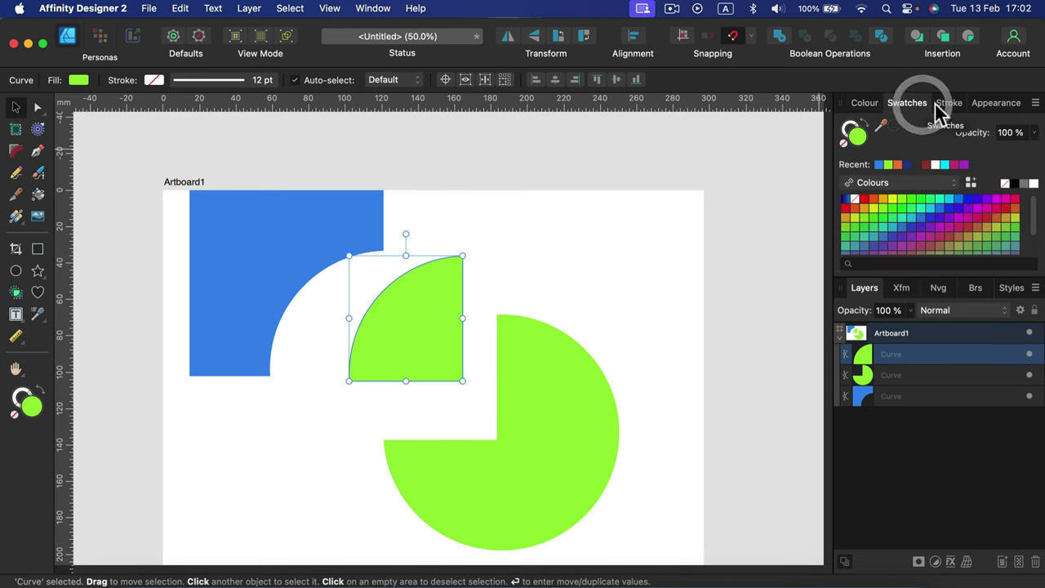
left_click(950, 103)
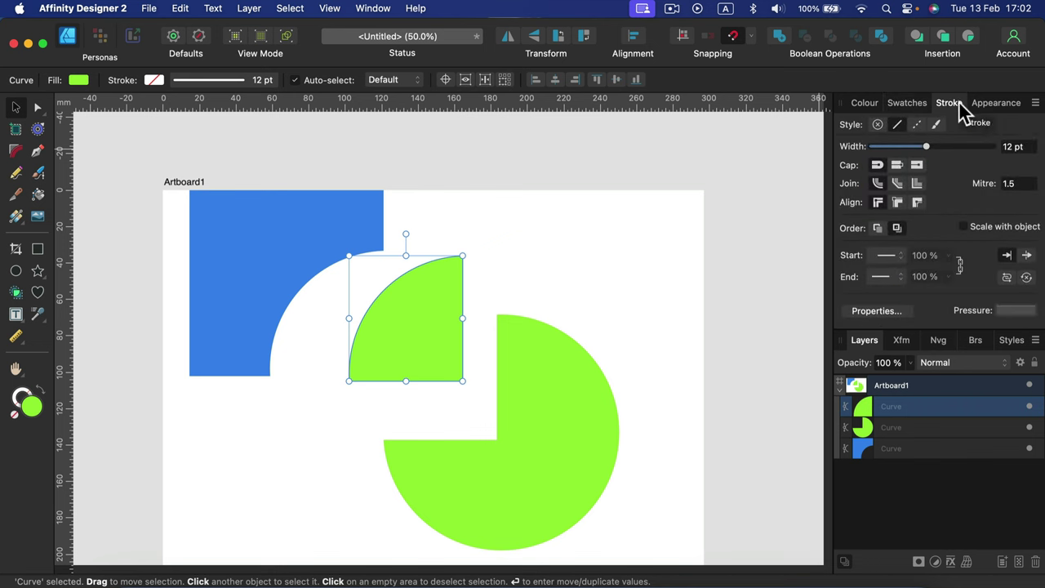
left_click(997, 103)
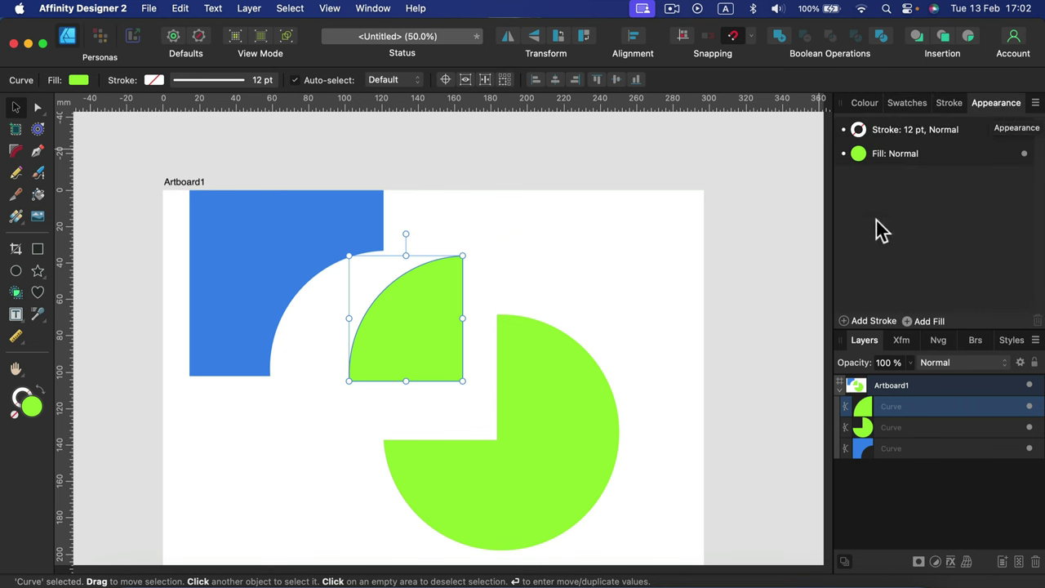
left_click(902, 342)
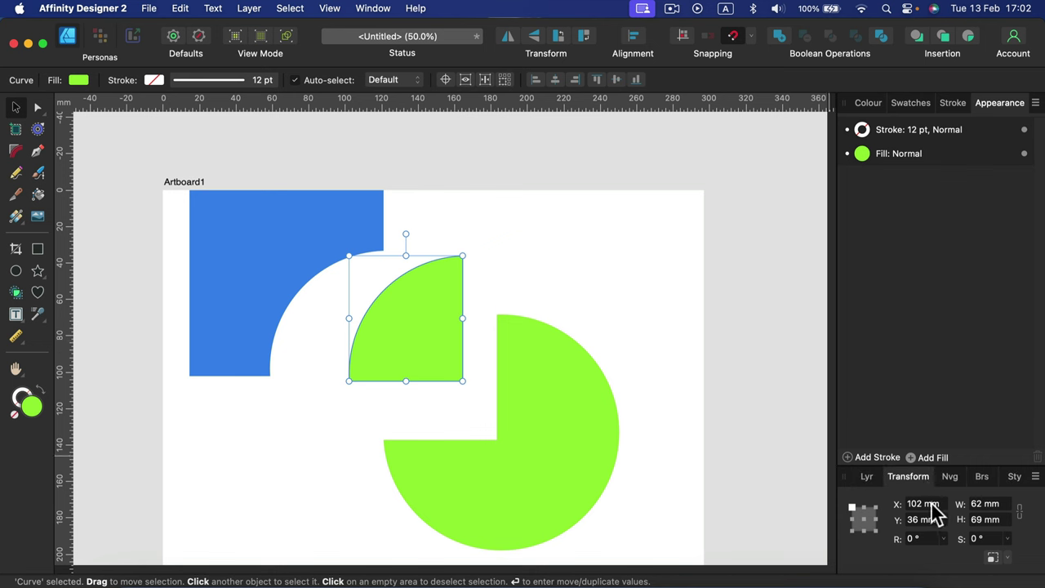
left_click(951, 477)
mouse_move(897, 446)
left_mouse_down()
mouse_move(929, 451)
mouse_move(882, 449)
left_mouse_up()
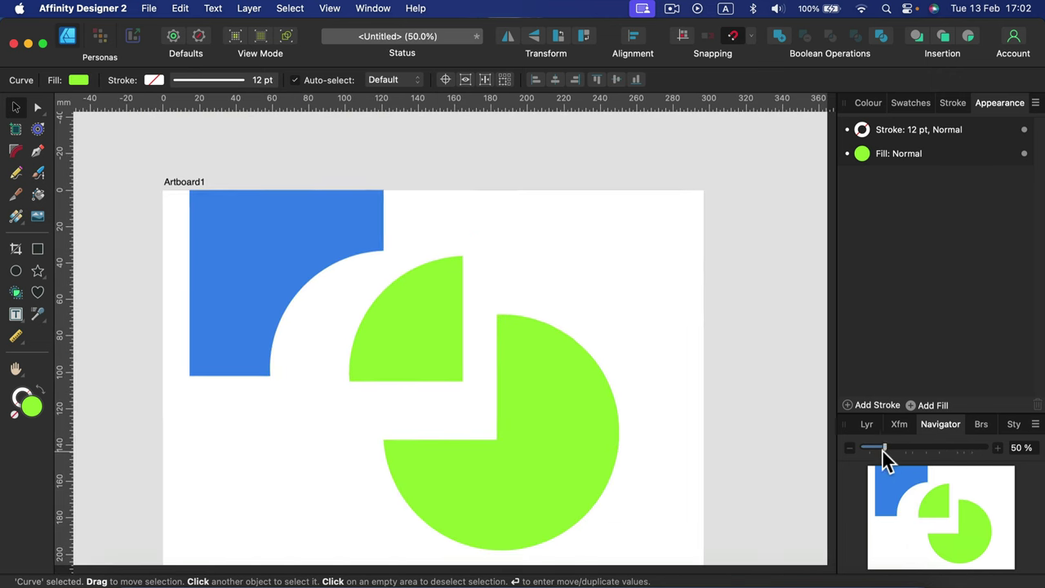
left_click(983, 424)
left_click(1023, 401)
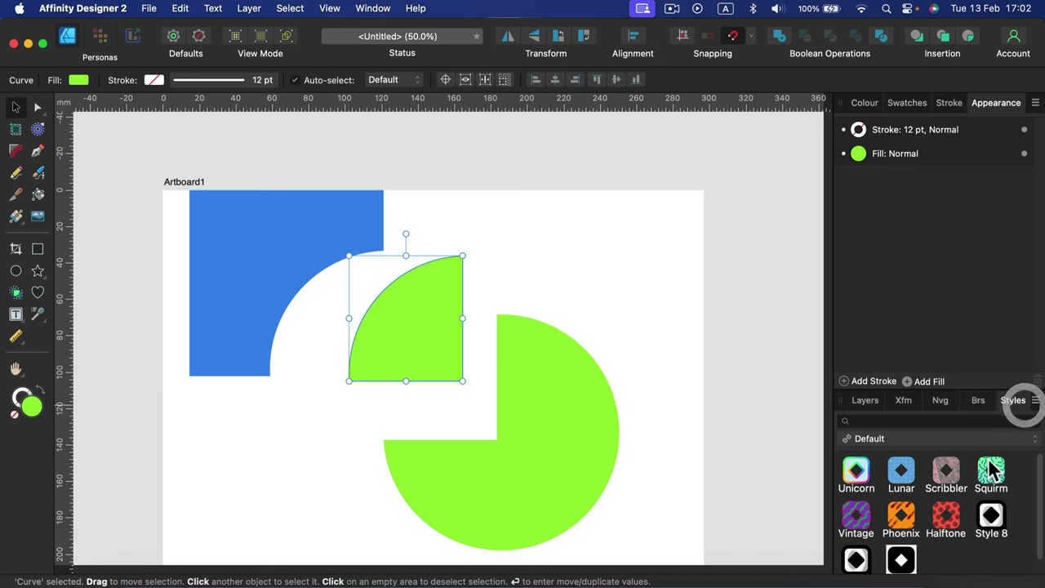
left_click(864, 401)
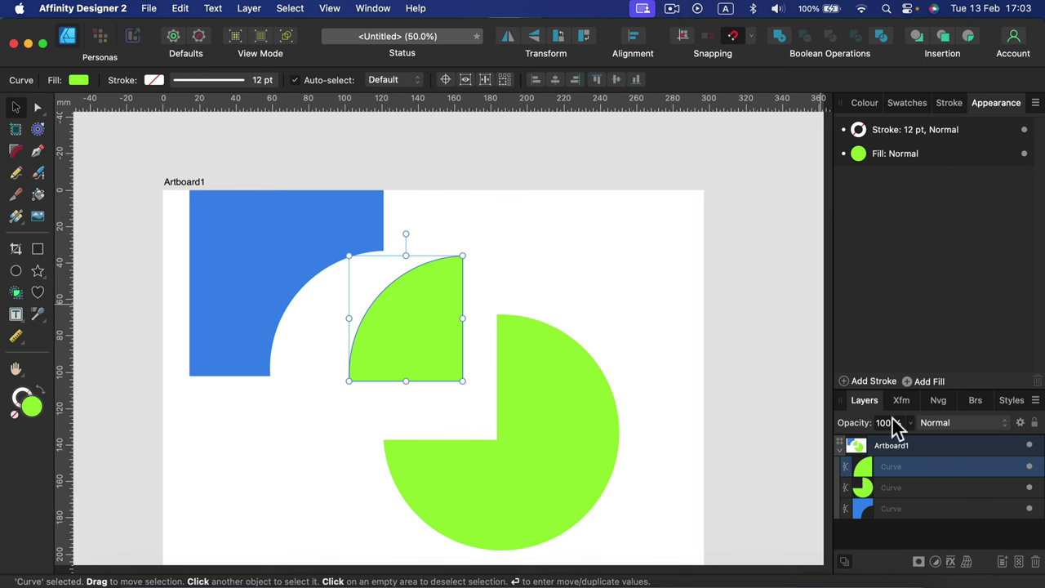
- Re-dock the Navigator panel in different places around the workspace, then float it over the canvas and close it
left_click(938, 400)
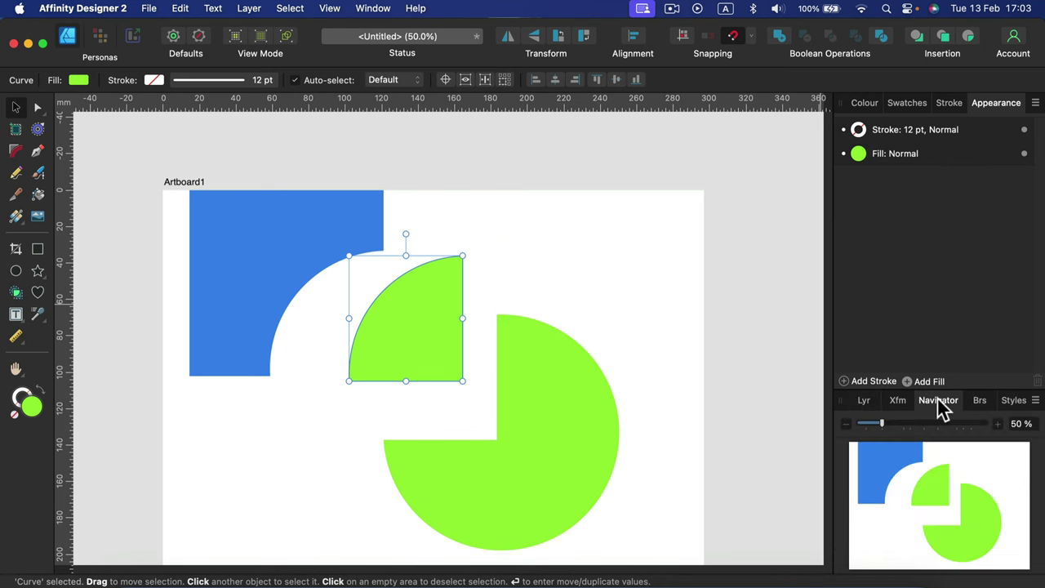
left_click_drag(937, 403, 86, 171)
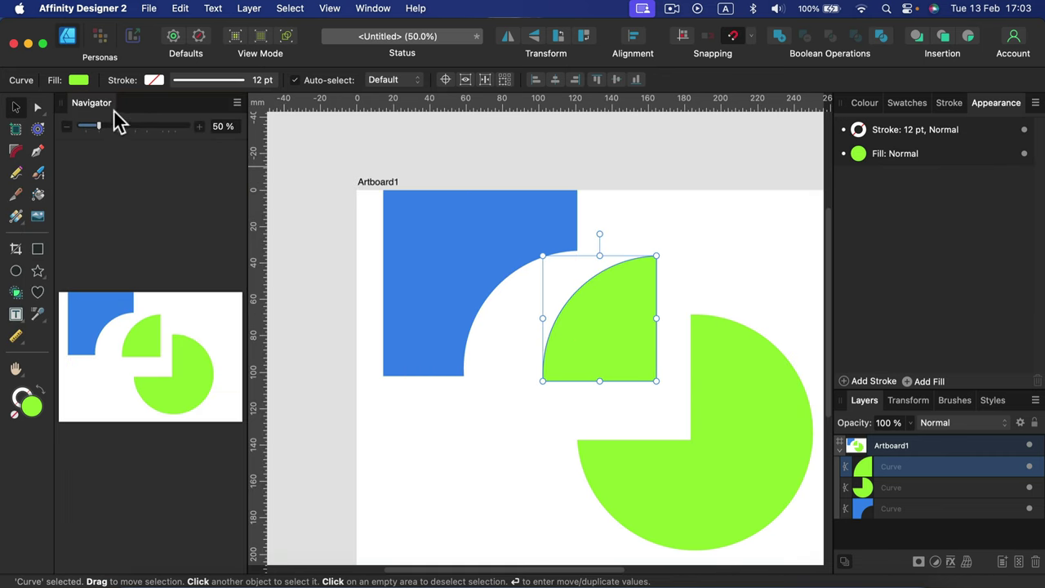
mouse_move(116, 122)
left_mouse_down()
mouse_move(162, 160)
mouse_move(334, 86)
mouse_move(726, 134)
mouse_move(821, 193)
mouse_move(898, 102)
mouse_move(877, 135)
left_mouse_up()
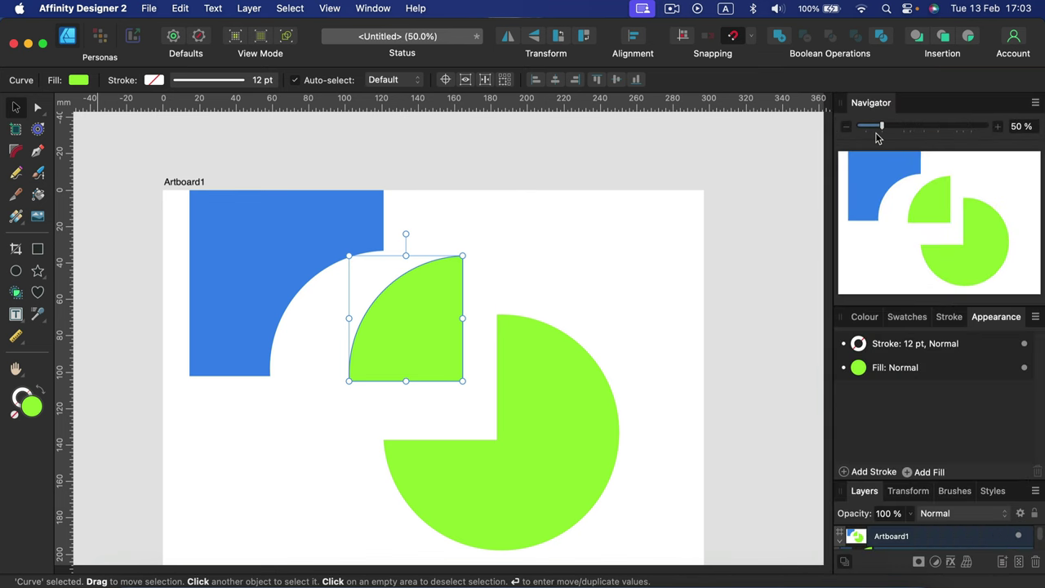
left_click(861, 320)
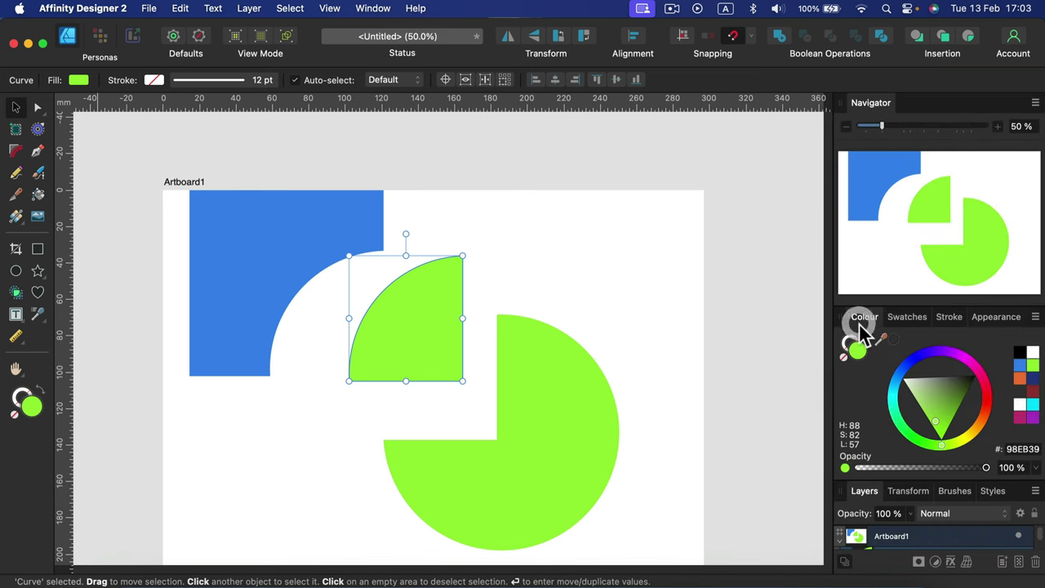
left_click_drag(877, 121, 454, 172)
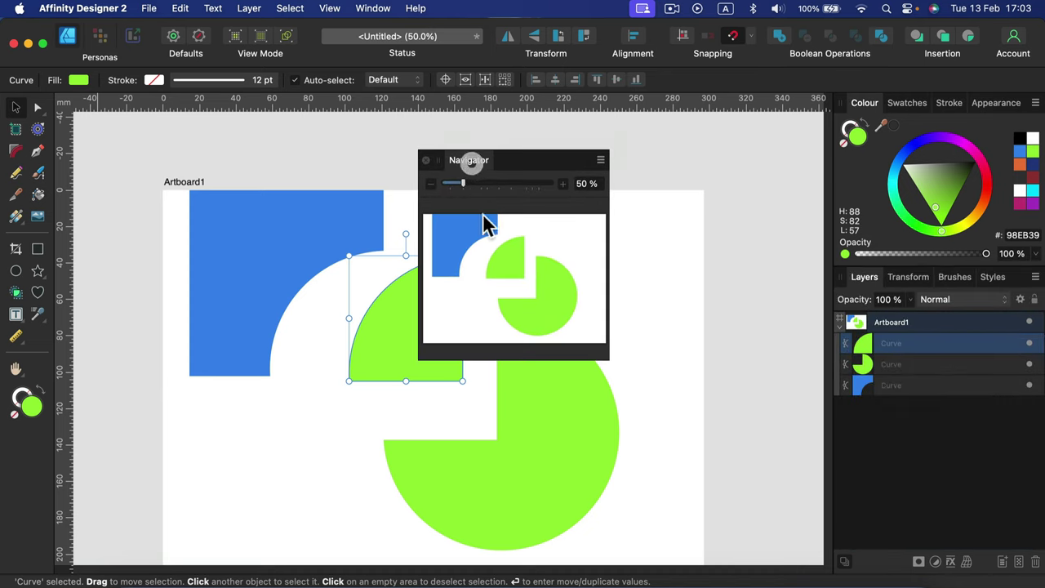
left_click(426, 161)
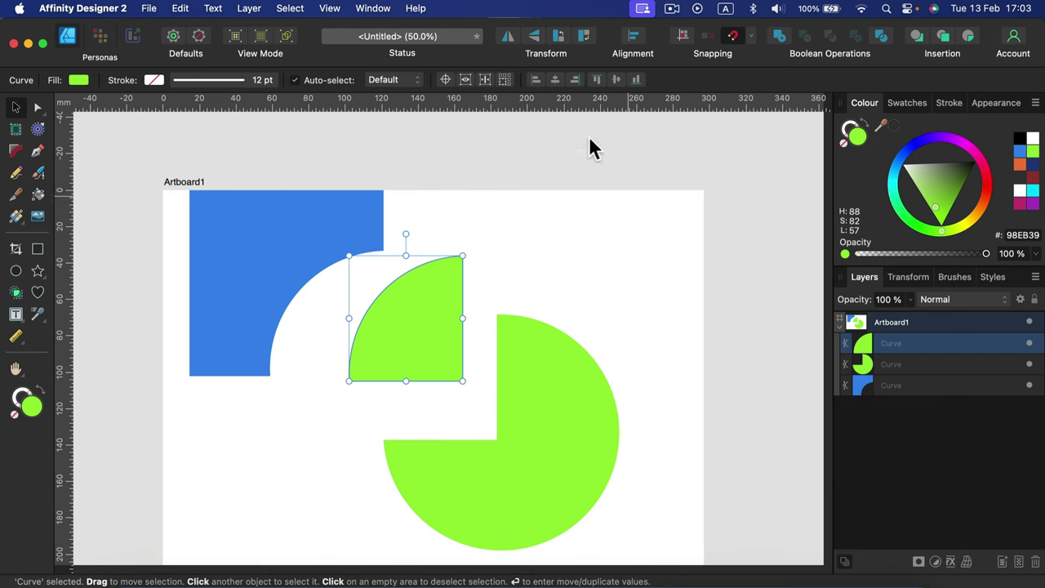
- Show the History panel and scrub through the document's edit history
left_click(374, 10)
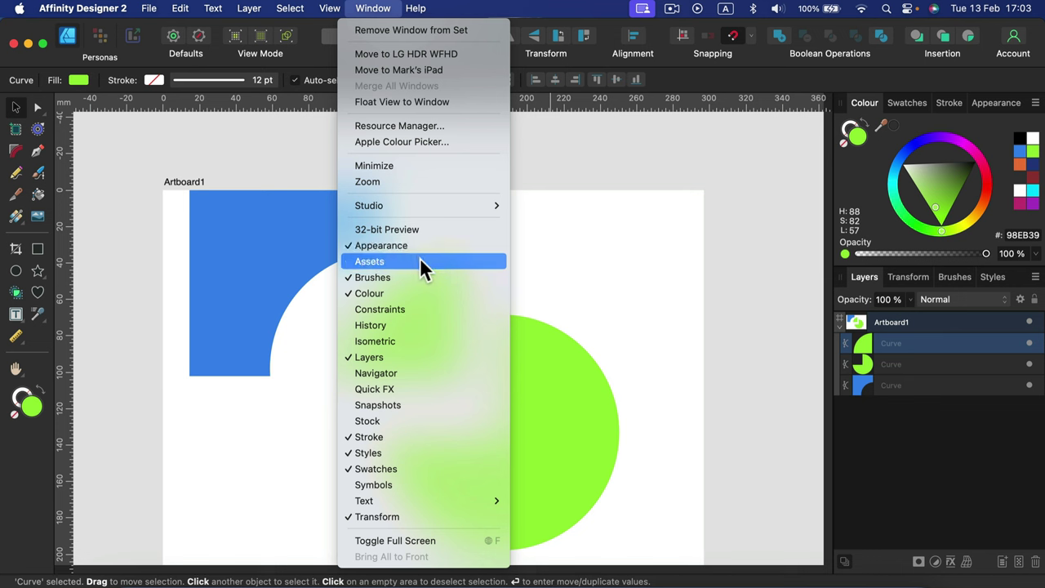
left_click(371, 325)
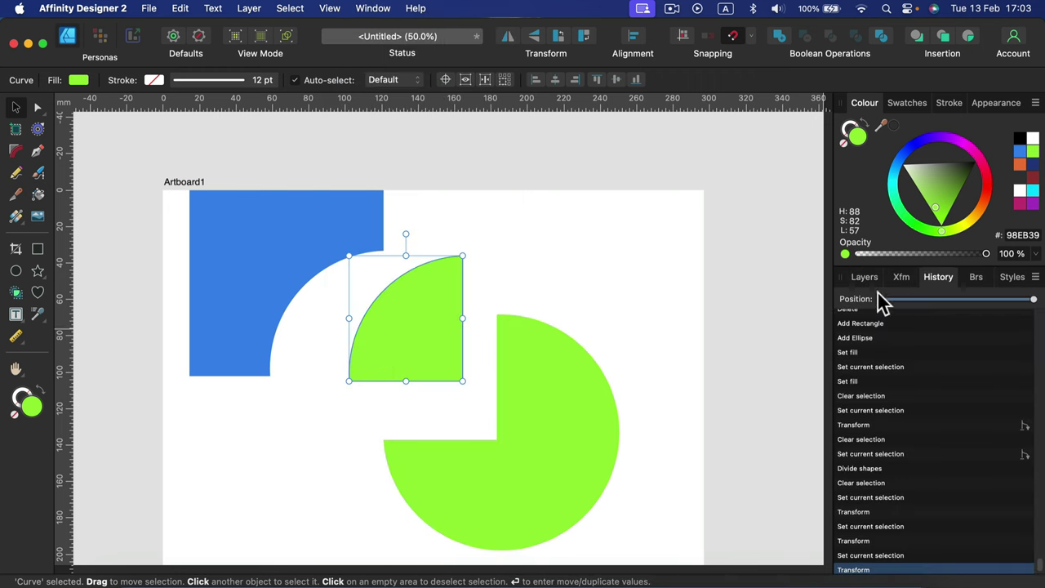
left_click(1035, 302)
mouse_move(1031, 300)
left_mouse_down()
mouse_move(1020, 302)
mouse_move(1034, 301)
left_mouse_up()
- Rewind the document history to the initial blank page and display the Layers panel again
left_click(373, 8)
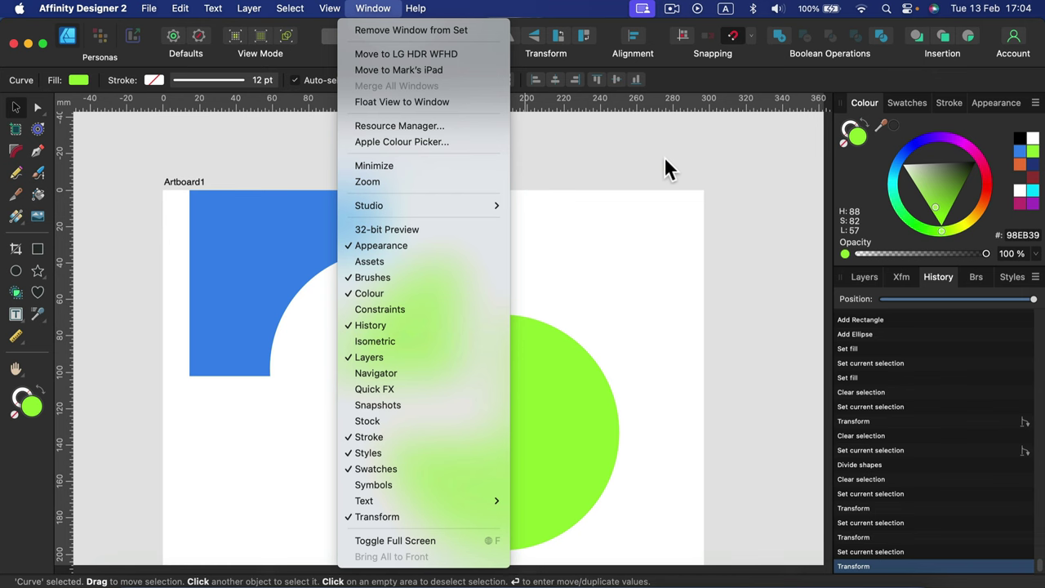
left_click(731, 178)
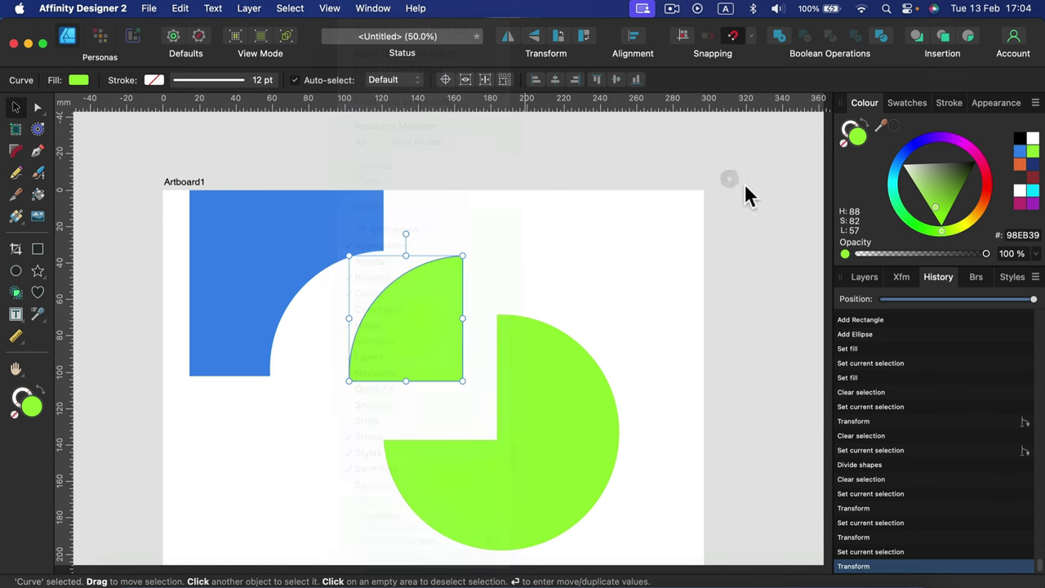
left_click(867, 287)
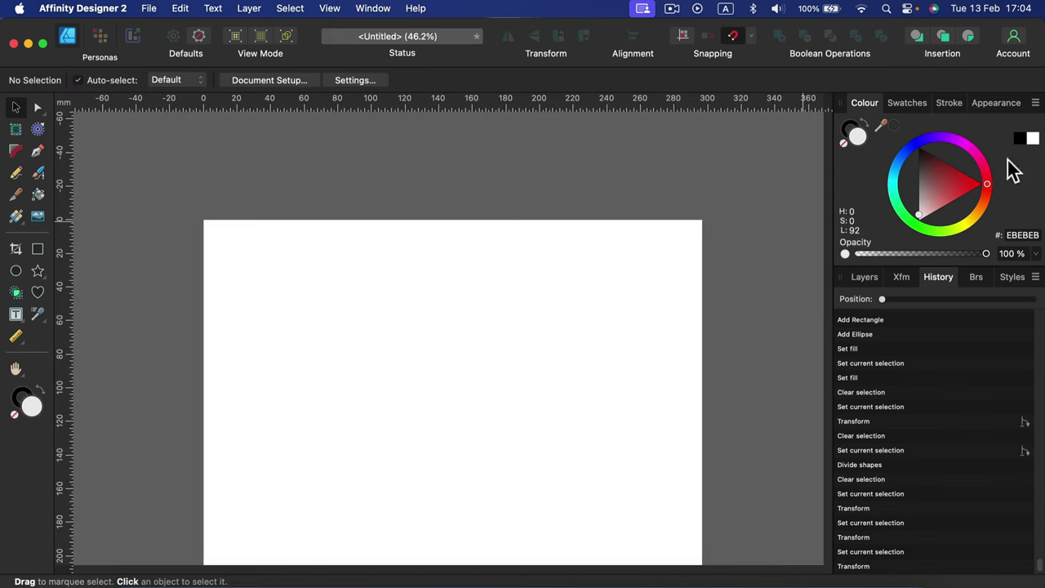
left_click(866, 278)
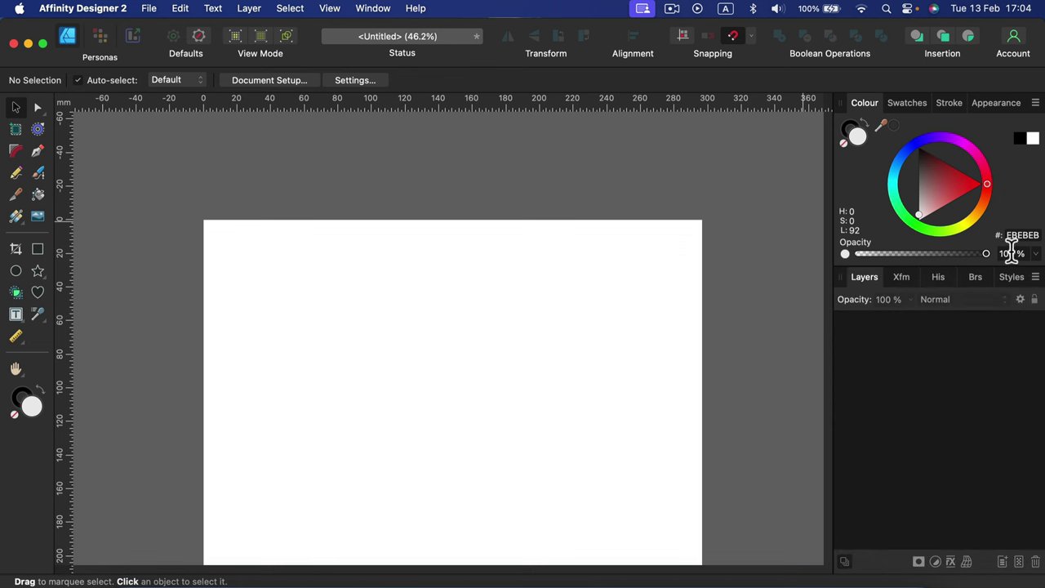
- Draw a rectangle about 153 × 126 mm in the middle of the page and apply a Mesh warp to it
left_click(38, 248)
left_click_drag(345, 275, 605, 487)
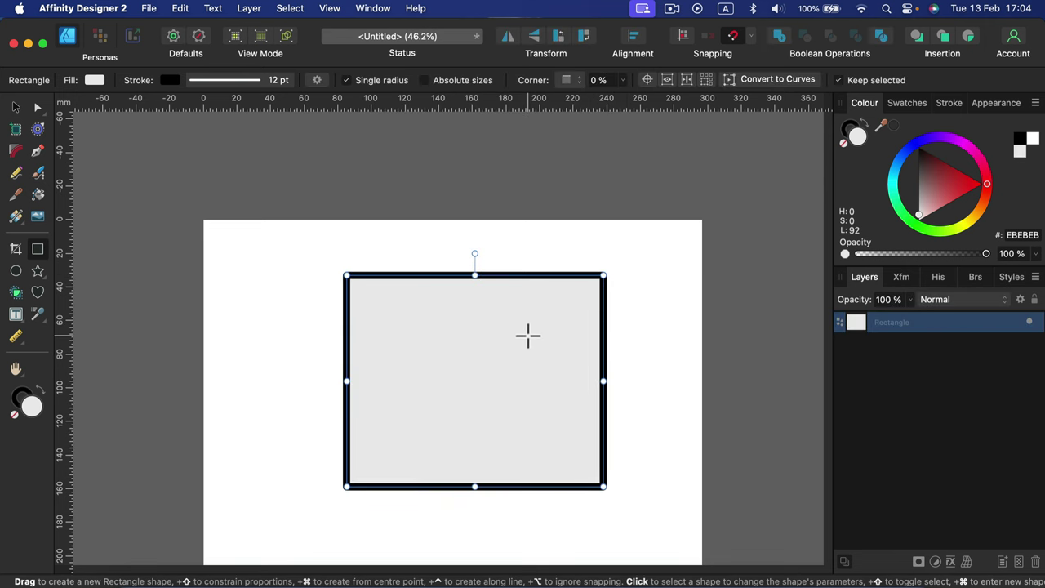
left_click(968, 562)
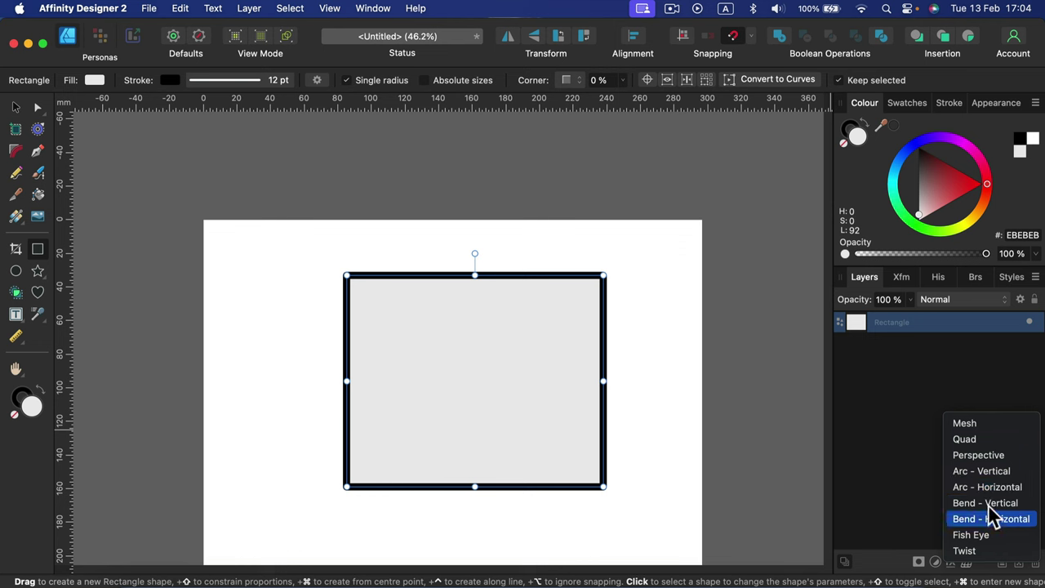
left_click(995, 424)
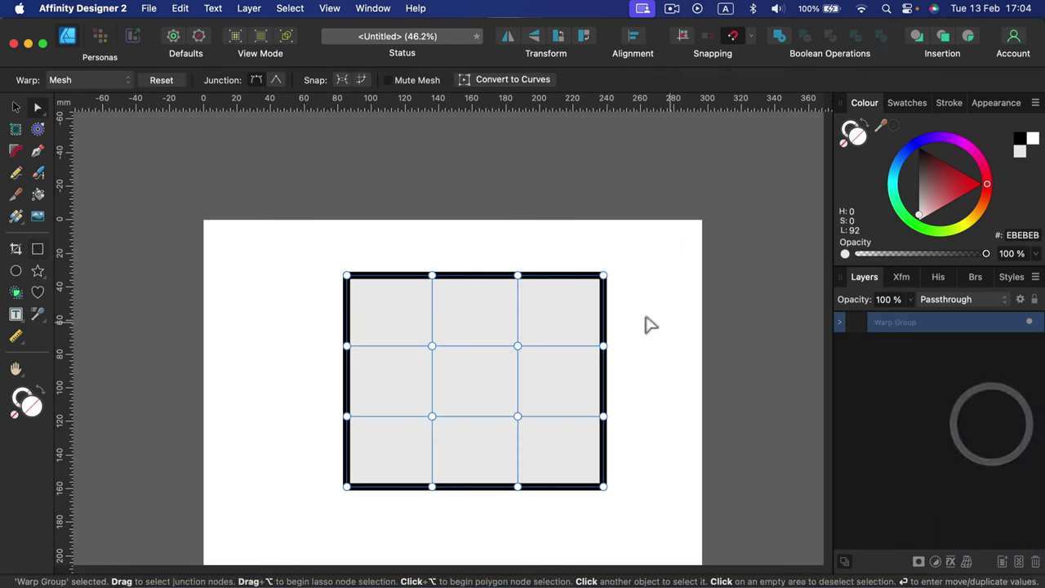
- Distort the warped rectangle into an irregular wavy shape by moving its corner, side and one interior mesh node
left_click_drag(602, 276, 570, 302)
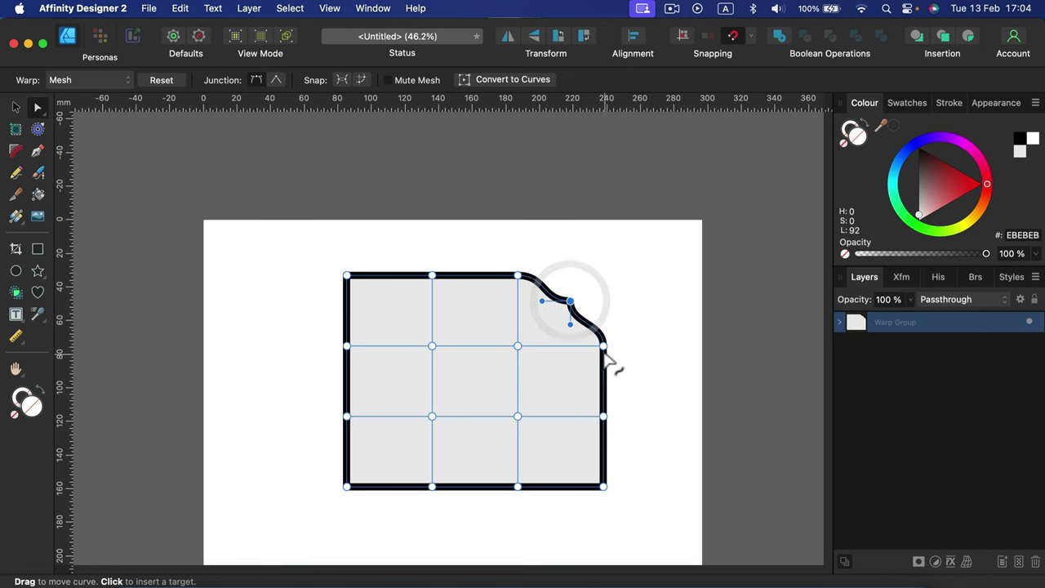
left_click_drag(603, 346, 638, 313)
left_click_drag(602, 416, 555, 397)
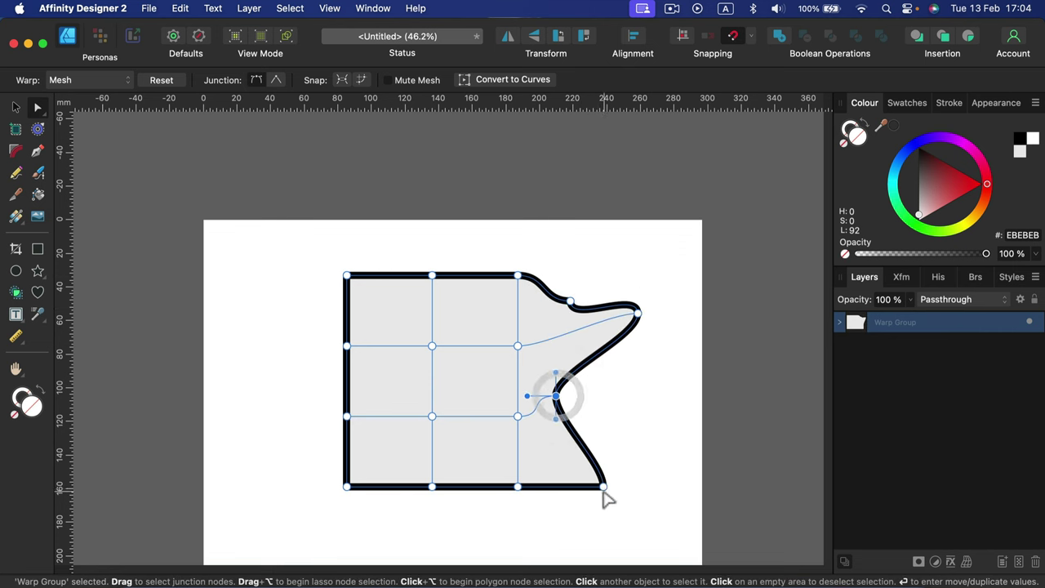
left_click_drag(604, 486, 647, 463)
left_click_drag(348, 488, 369, 515)
left_click_drag(438, 419, 455, 400)
left_click_drag(347, 346, 371, 345)
left_click_drag(340, 275, 287, 261)
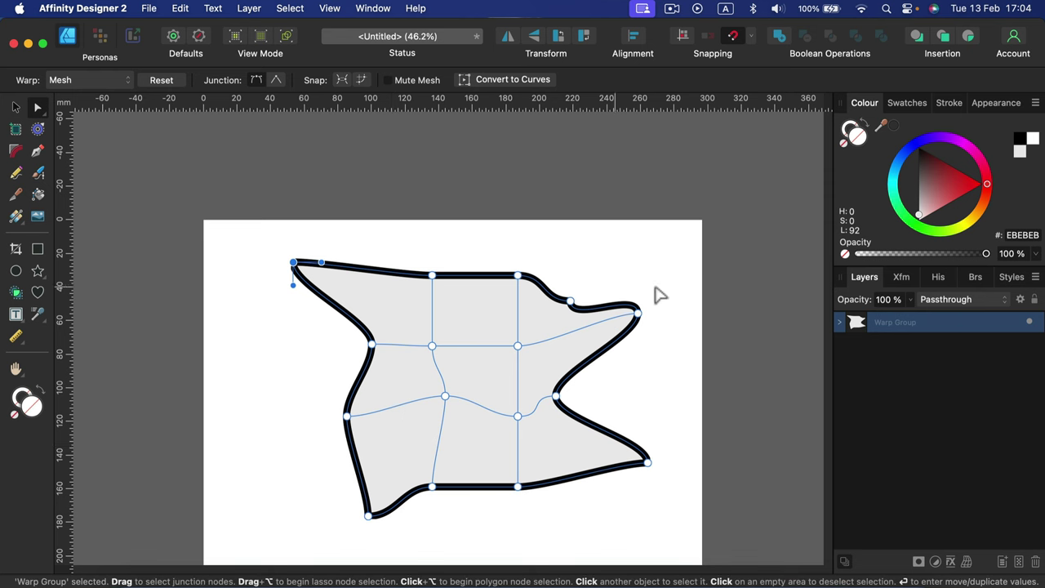
- Convert the mesh-warped shape to curves and delete it, clearing the page
left_click(505, 82)
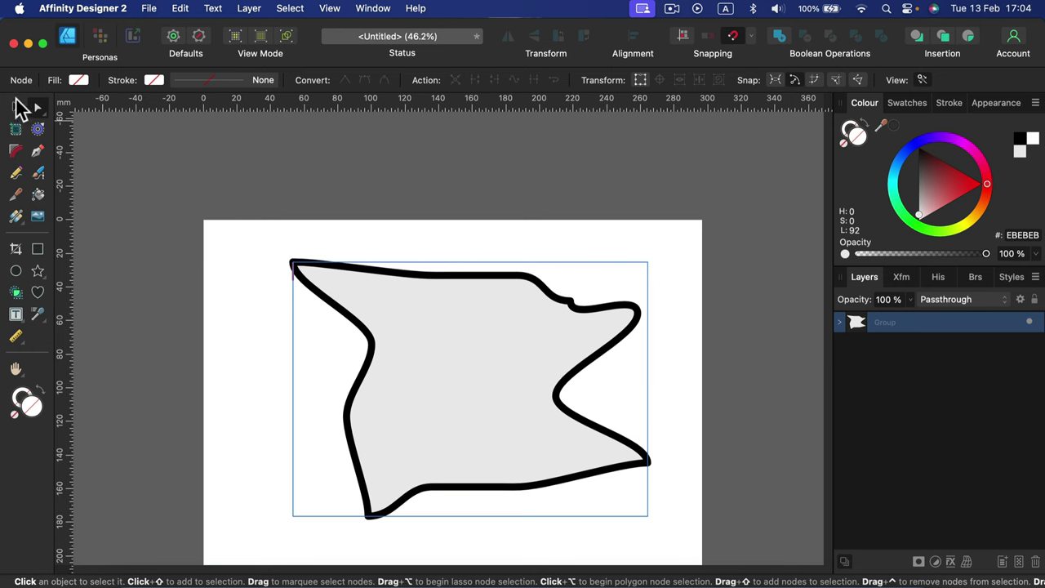
left_click(17, 108)
left_click_drag(246, 154, 726, 563)
key("BackSpace")
key("BackSpace")
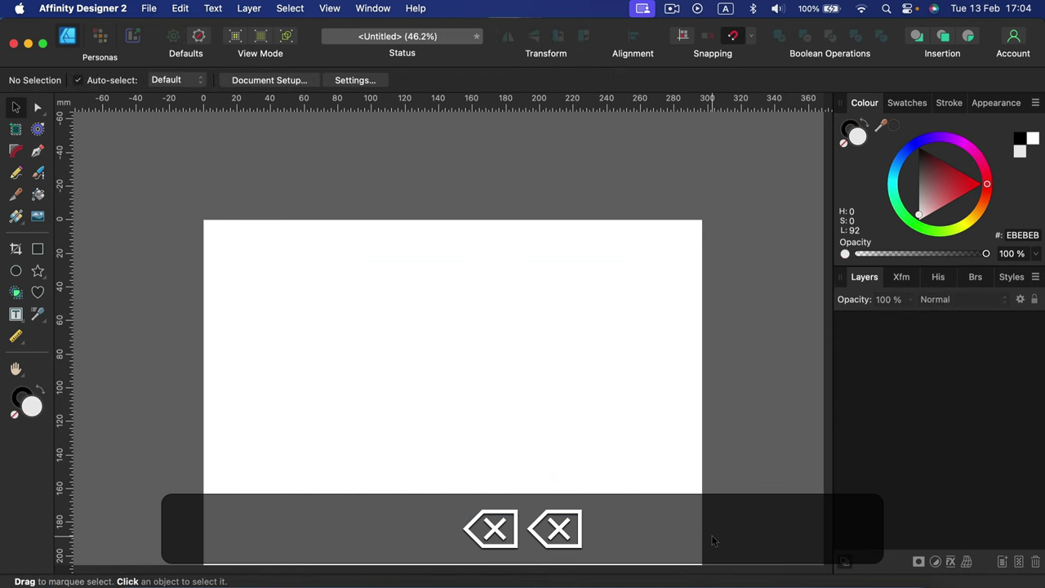
- Draw a heart about 174 × 131 mm and a rectangle about 113 × 162 mm covering exactly its right half
left_click(39, 292)
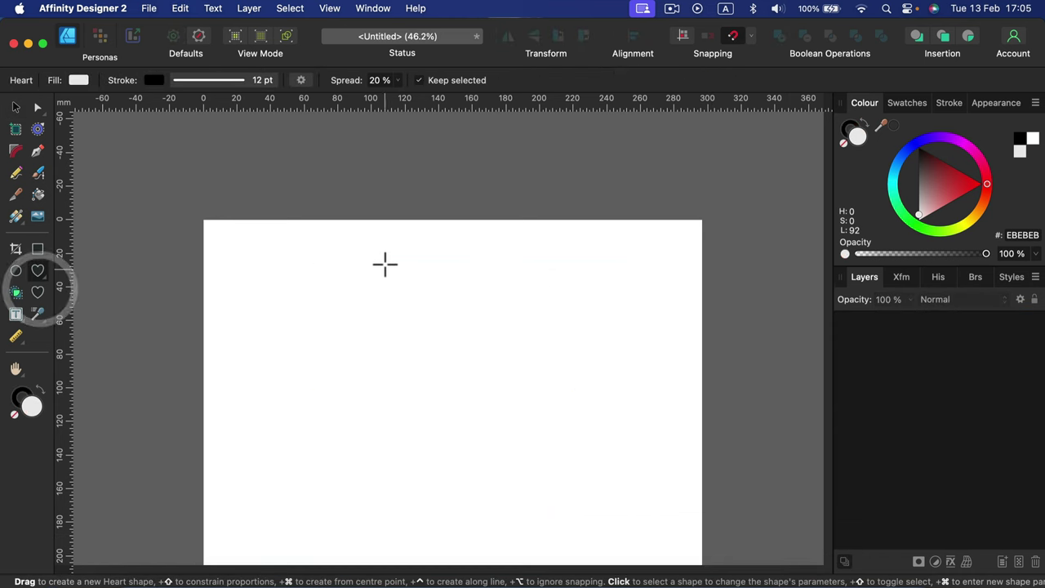
left_click_drag(307, 248, 580, 490)
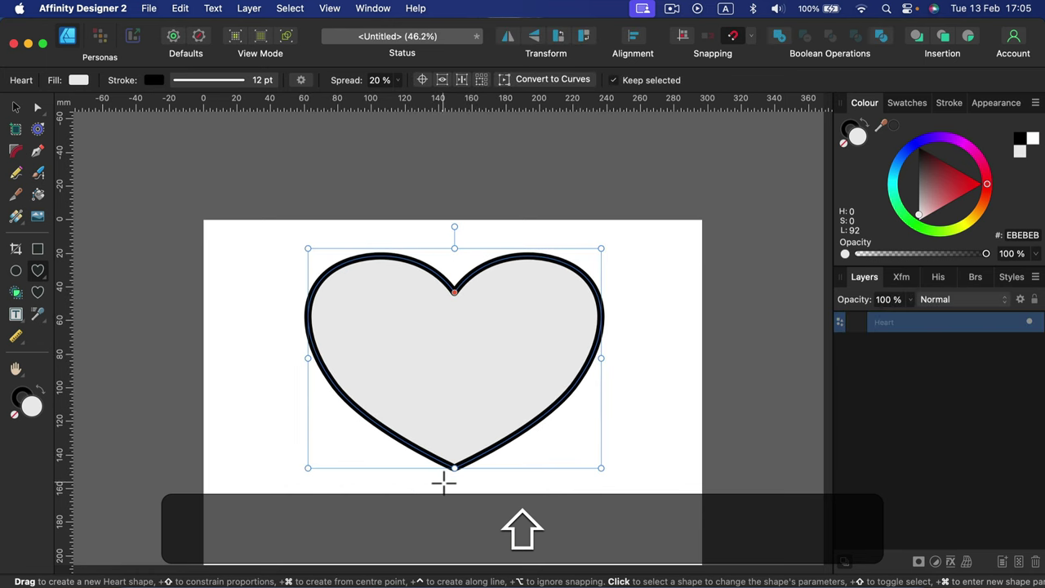
left_click(40, 248)
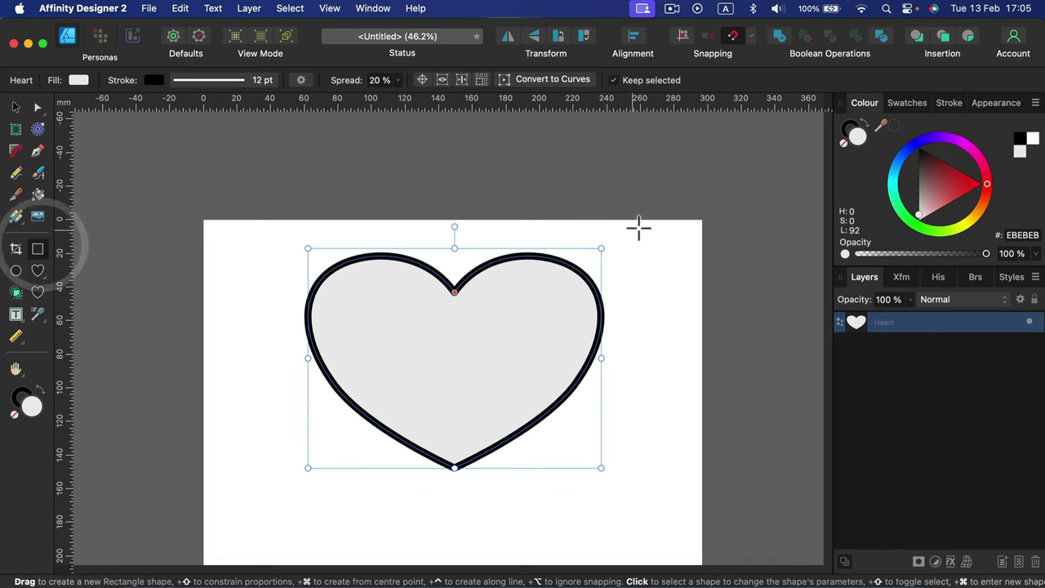
left_click_drag(644, 231, 455, 498)
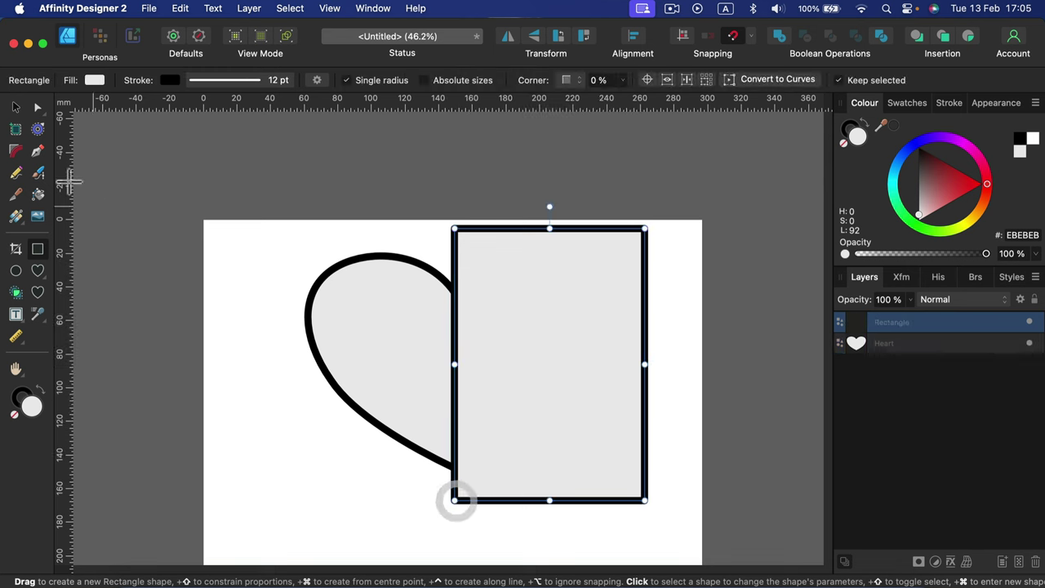
- Subtract the rectangle from the heart with a Boolean operation and reposition the remaining half-heart on the page
left_click(15, 106)
left_click(433, 303, "shift")
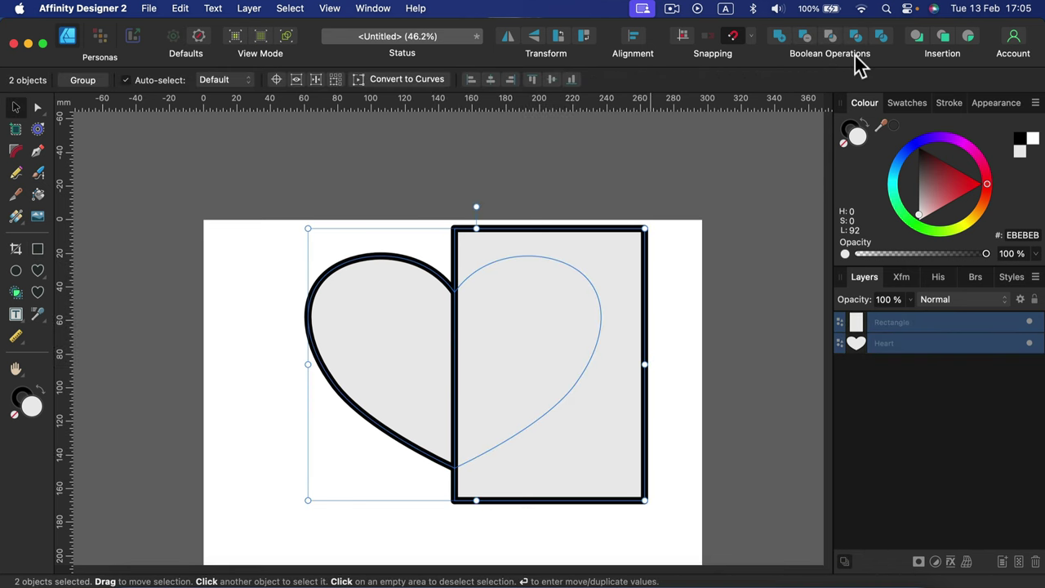
left_click(805, 37)
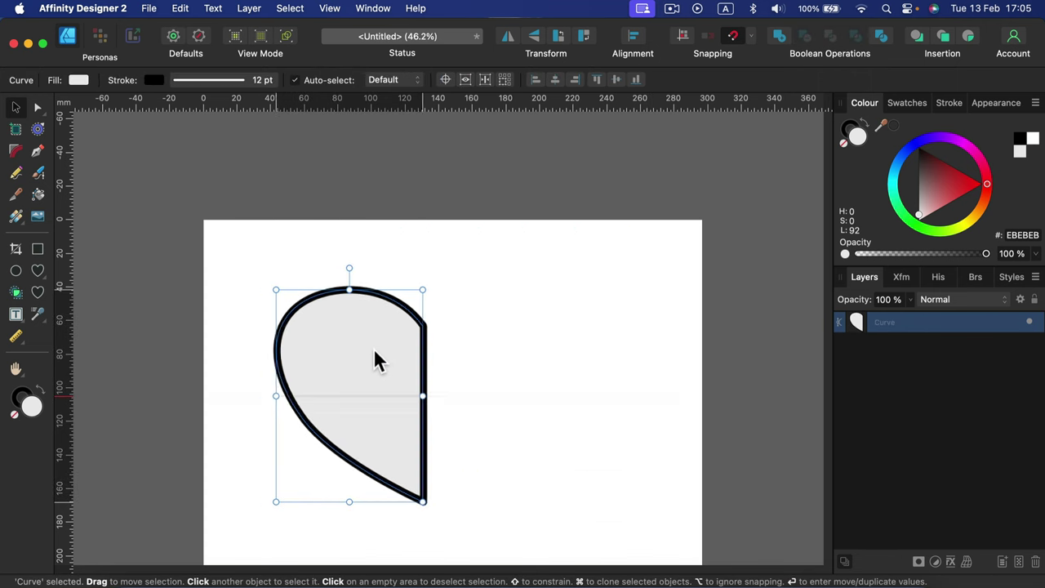
left_click_drag(375, 352, 400, 352)
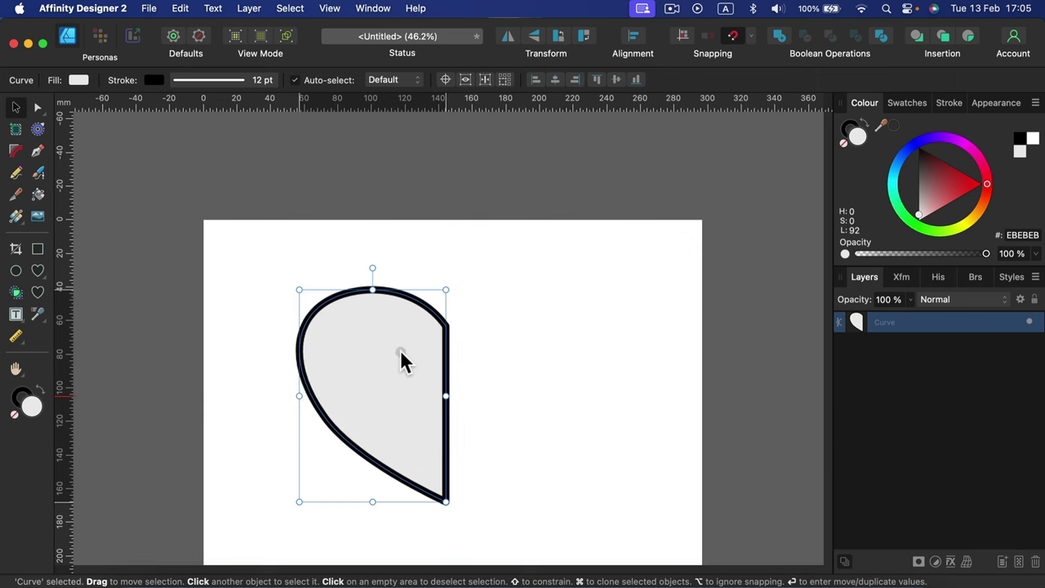
left_click_drag(520, 235, 552, 412)
- Bend the half-heart's straight edge slightly outward with the Node tool, and delete the shape
left_click(37, 107)
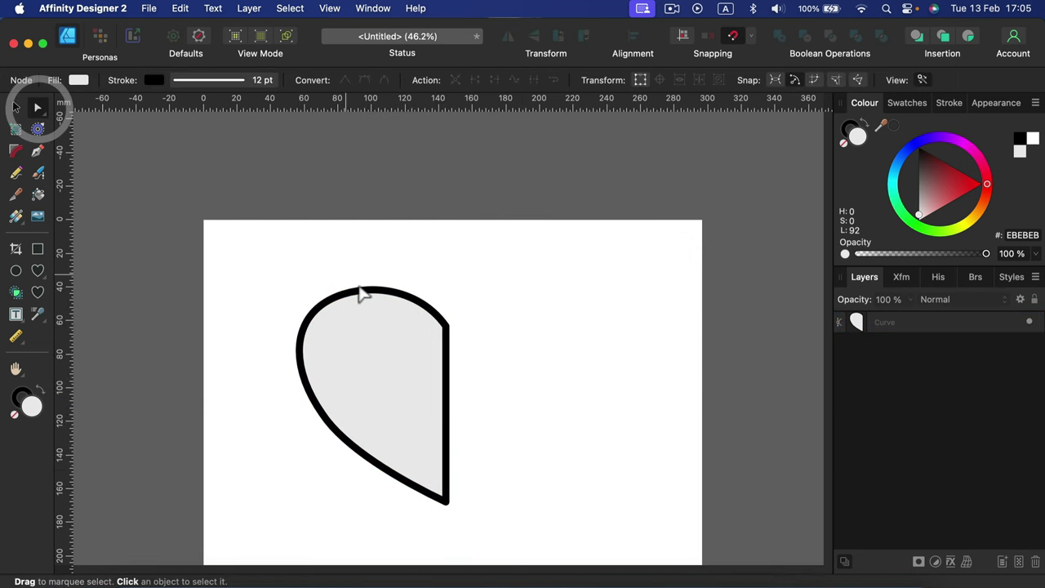
left_click(430, 314)
left_click_drag(448, 331, 450, 391)
left_click(16, 107)
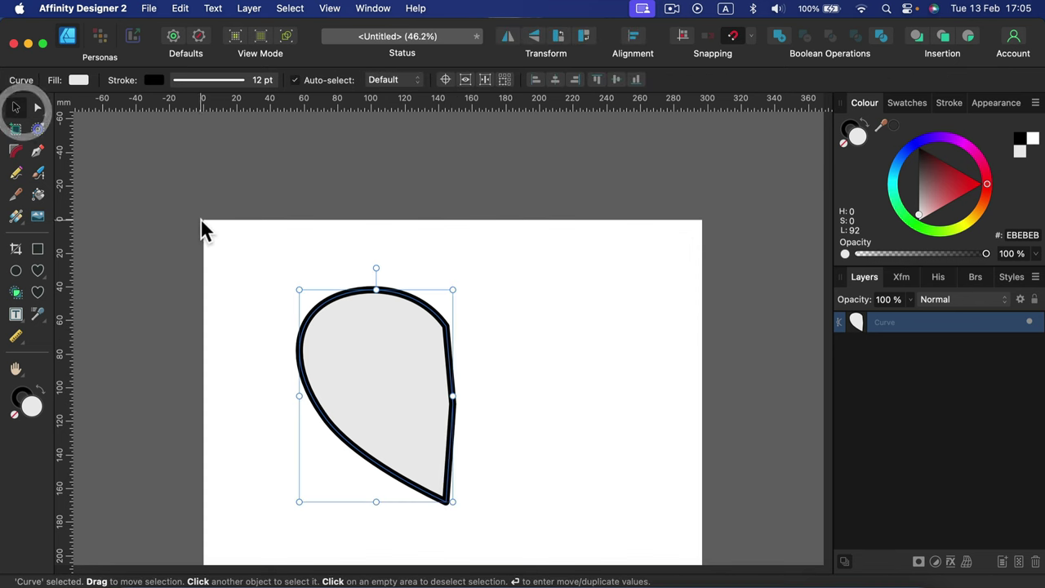
left_click_drag(255, 262, 549, 529)
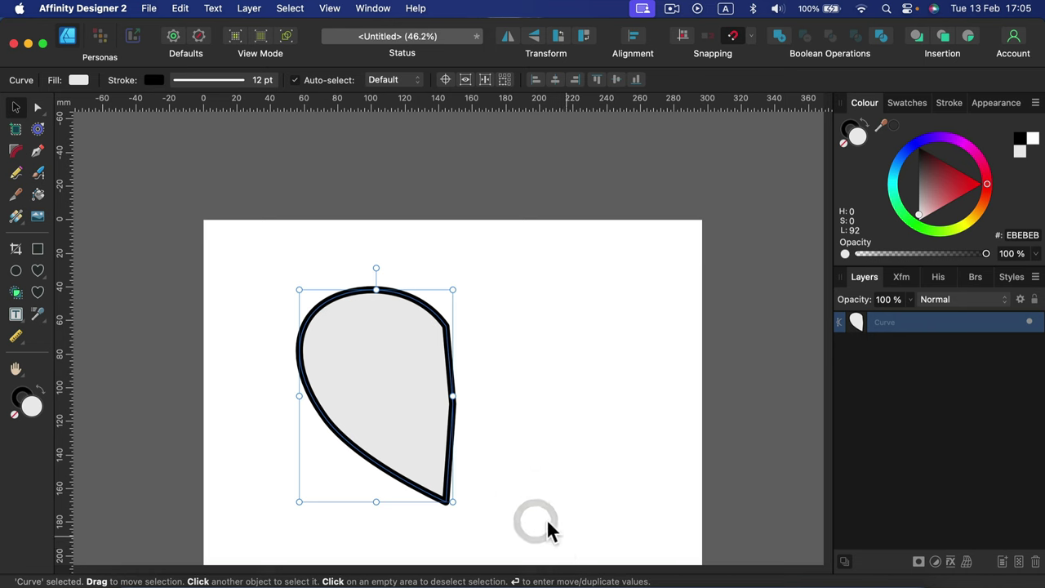
key("BackSpace")
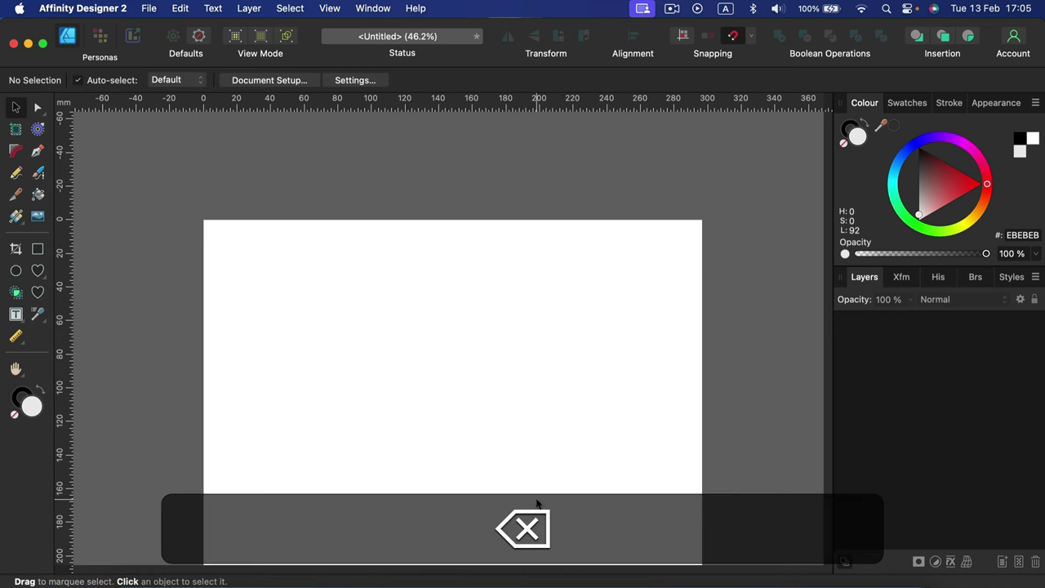
- Draw a heart about 160 × 146 mm on the page and convert it to curves
left_click(38, 272)
left_click_drag(350, 261, 618, 507)
left_click(38, 107)
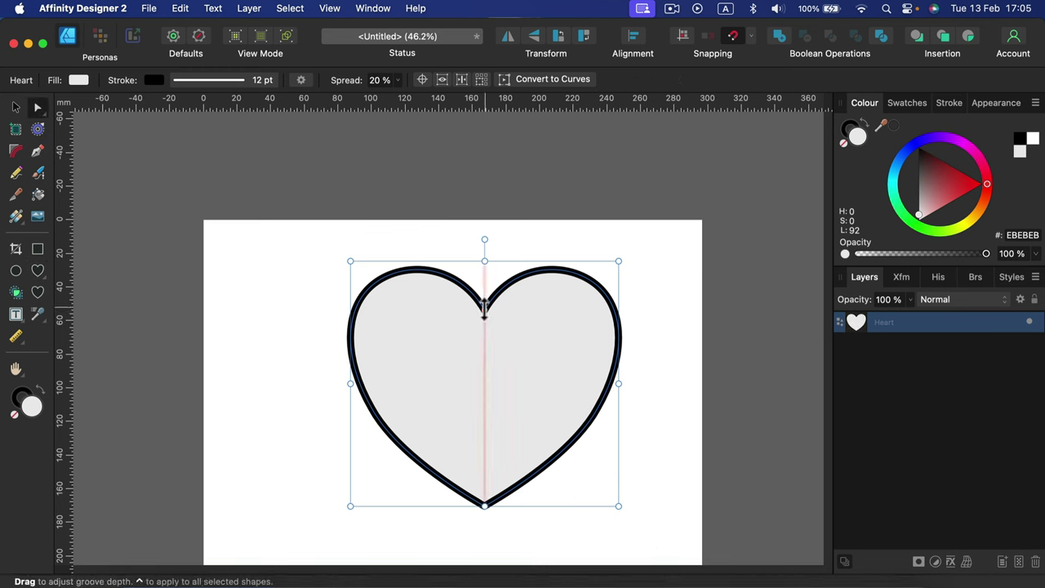
mouse_move(484, 308)
left_mouse_down()
mouse_move(485, 401)
mouse_move(485, 308)
left_mouse_up()
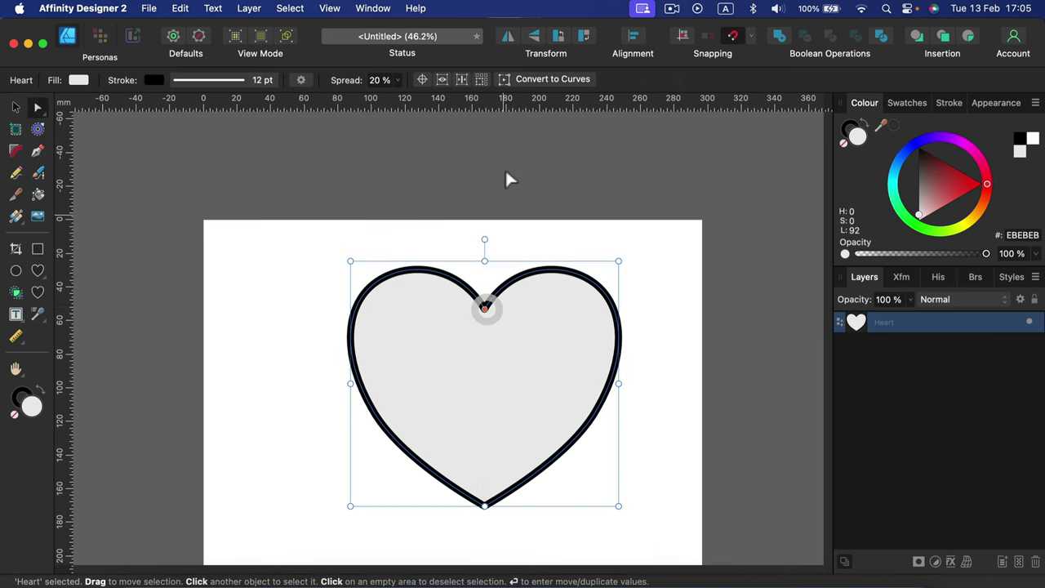
left_click(586, 79)
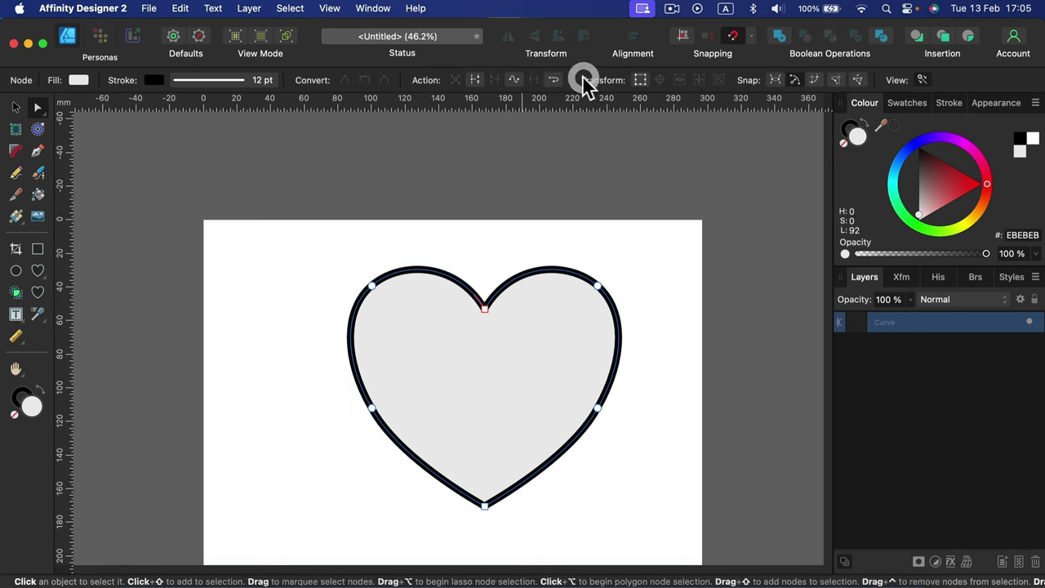
- Move the heart curve's upper-right node slightly outward, and delete the heart from the page
left_click(597, 285)
mouse_move(597, 290)
left_mouse_down()
mouse_move(627, 261)
mouse_move(567, 329)
mouse_move(601, 282)
left_mouse_up()
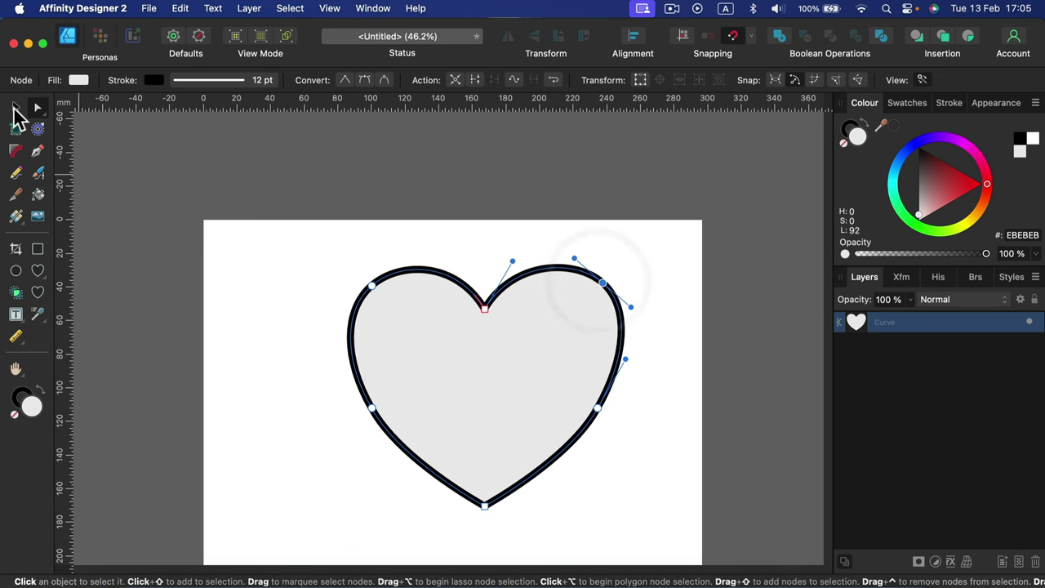
left_click(16, 107)
left_click(661, 253)
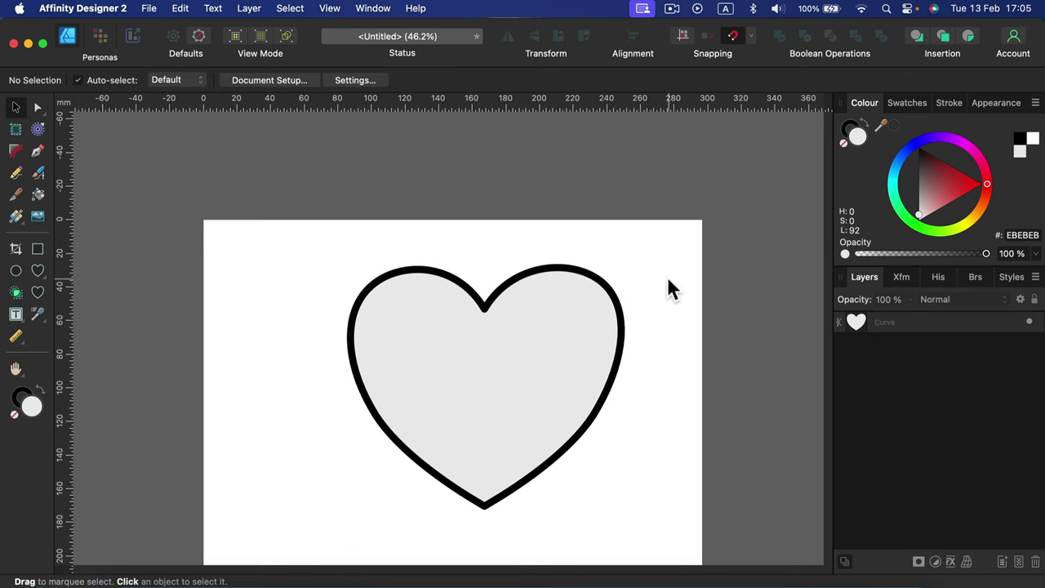
left_click_drag(665, 237, 296, 561)
key("BackSpace")
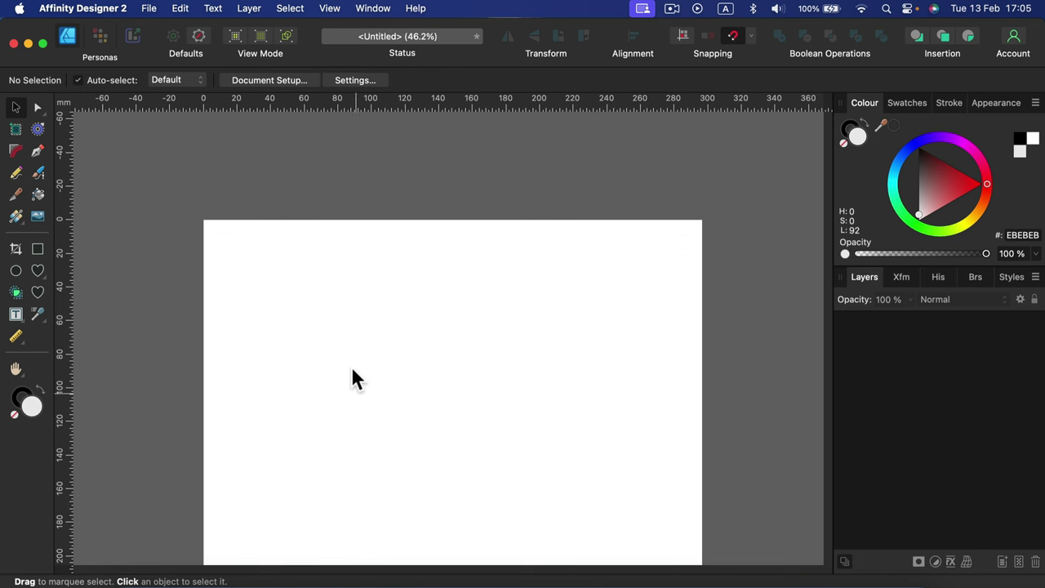
- Draw a five-pointed star about 131 mm wide on the page and fill it with orange-yellow FFB600
scroll(351, 343, "down", 3)
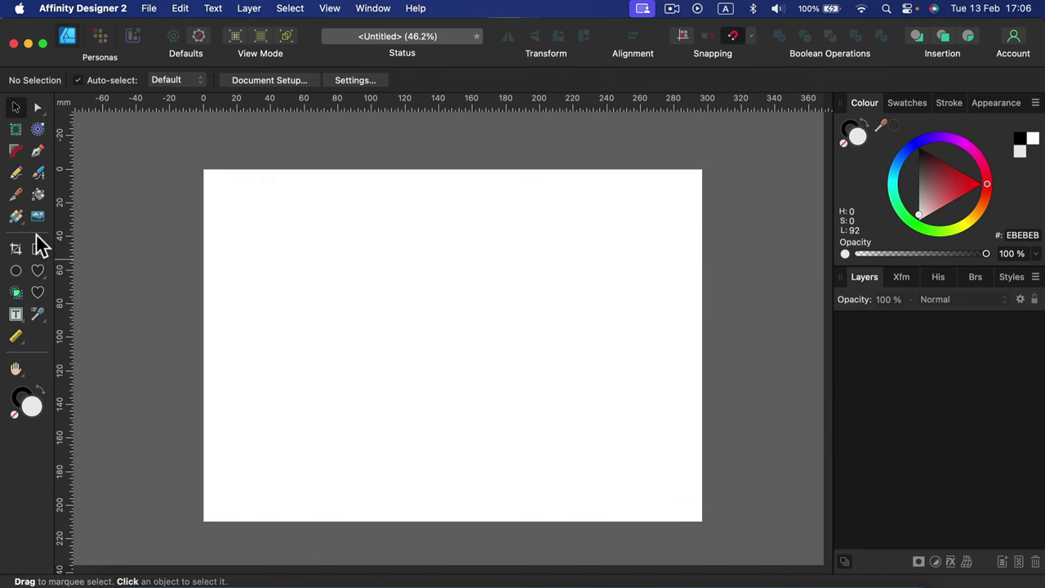
left_click(37, 272)
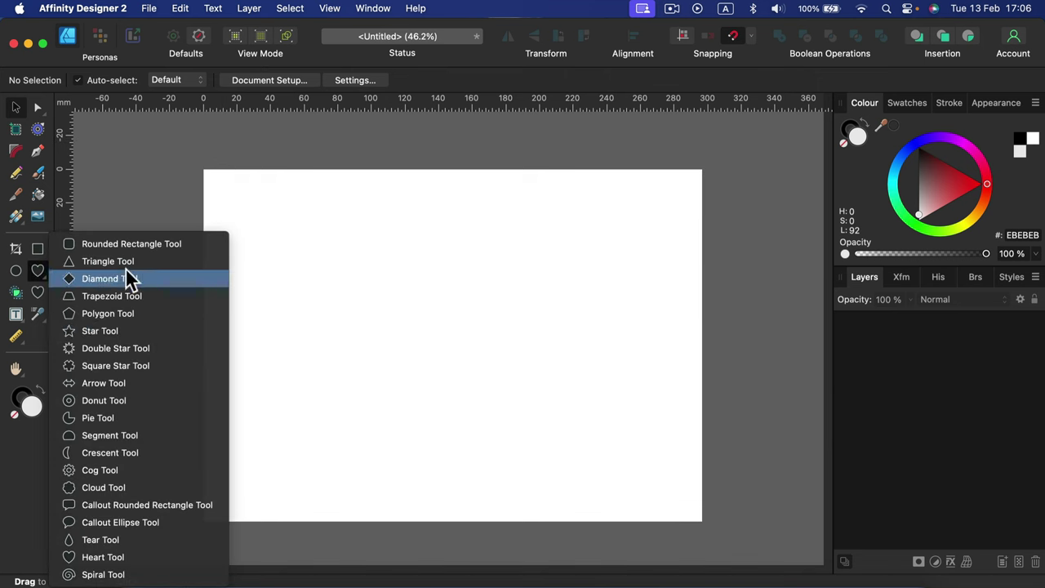
left_click(157, 333)
left_click_drag(309, 263, 530, 483)
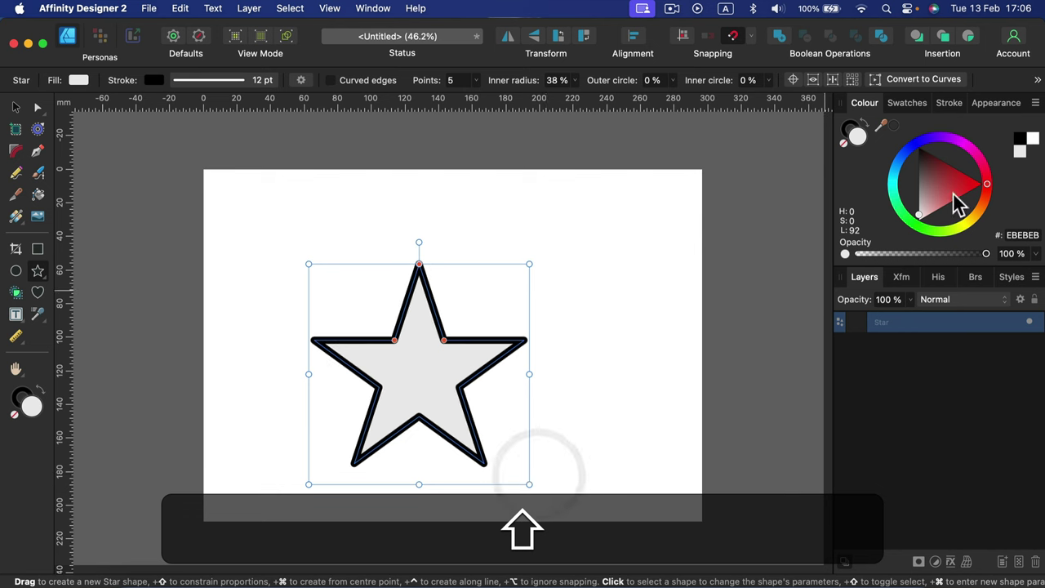
left_click(971, 214)
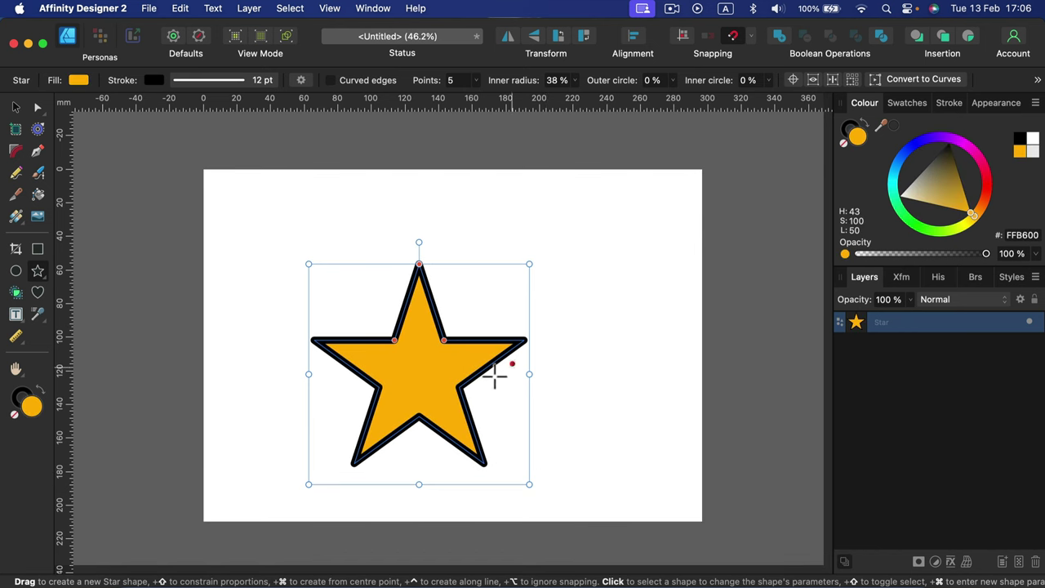
left_click(14, 107)
left_click(154, 179)
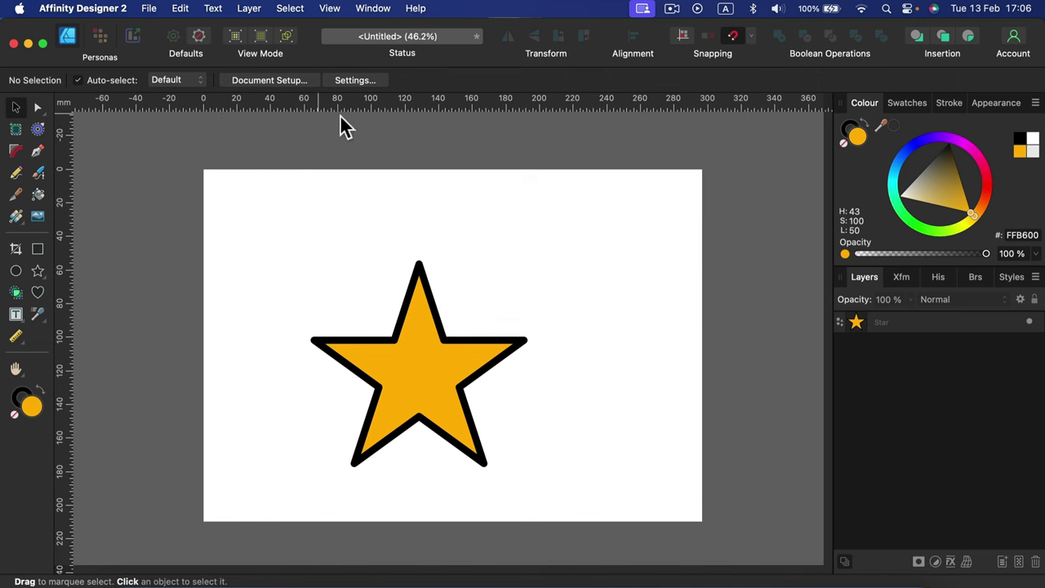
- Enable a transparent background in the document's colour setup and move the star to the middle of the page
left_click(259, 80)
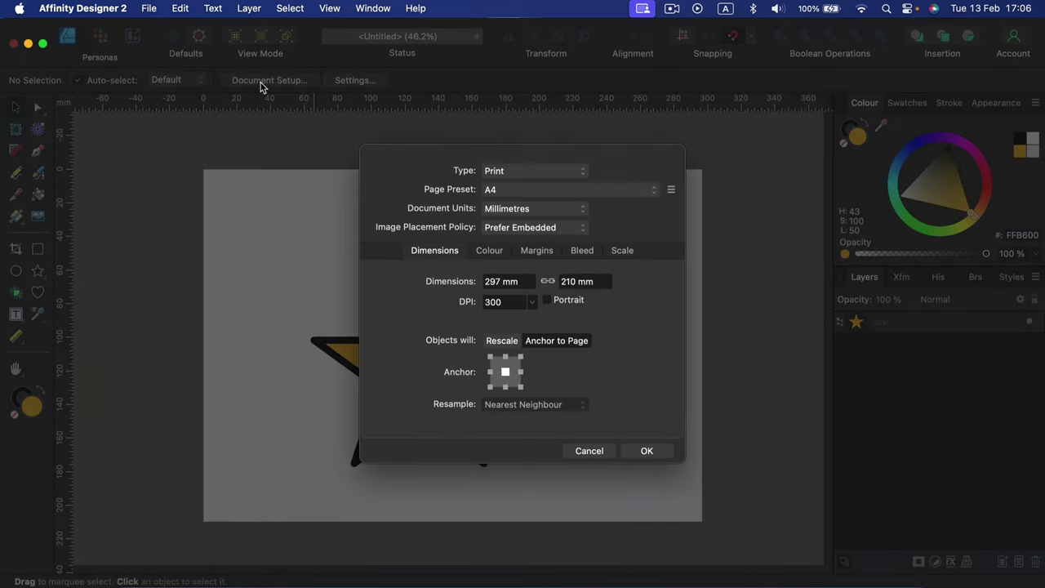
left_click(485, 252)
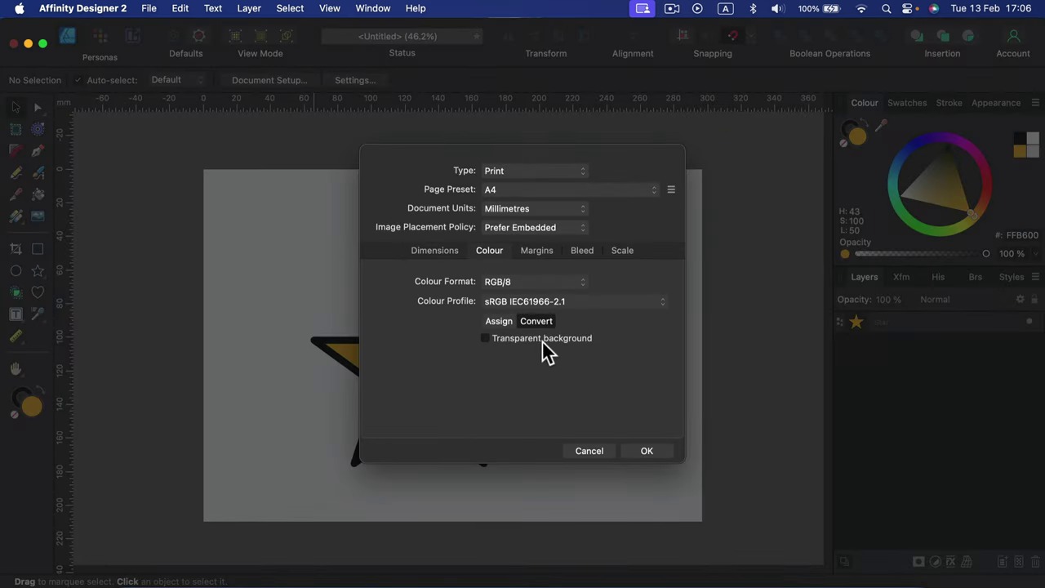
left_click(485, 342)
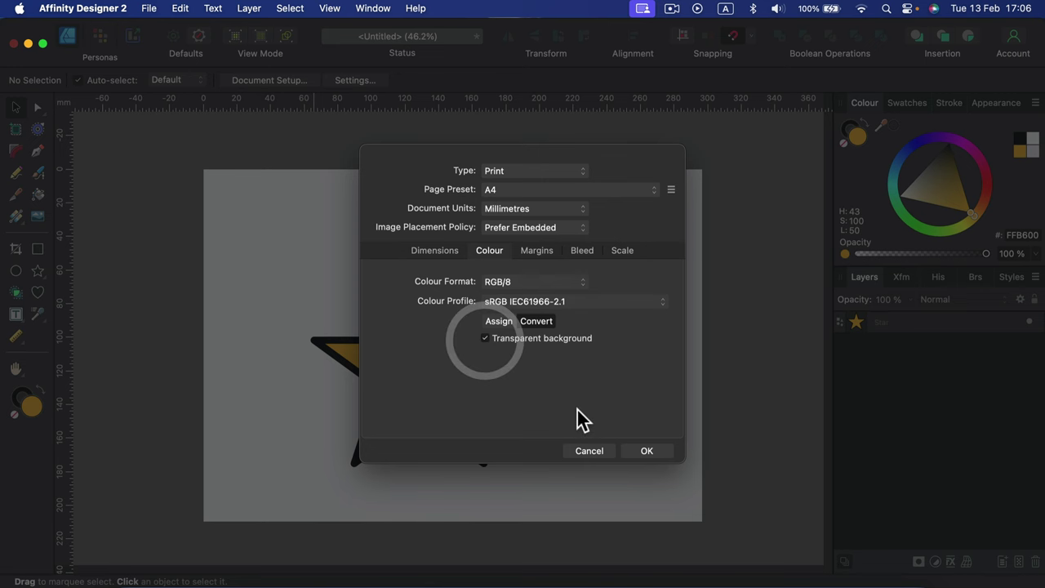
left_click(646, 451)
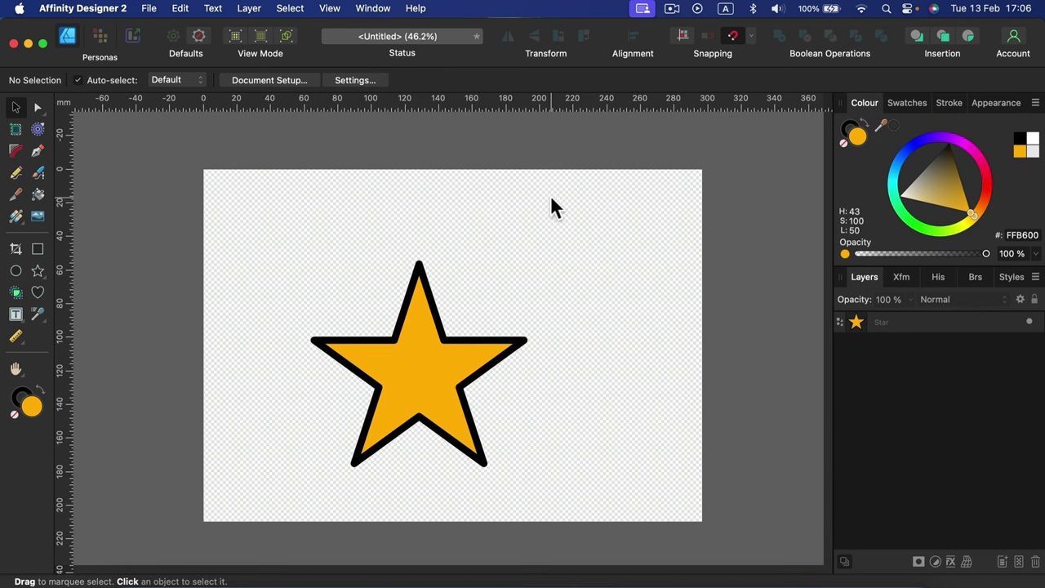
left_click_drag(457, 376, 488, 351)
left_click(588, 221)
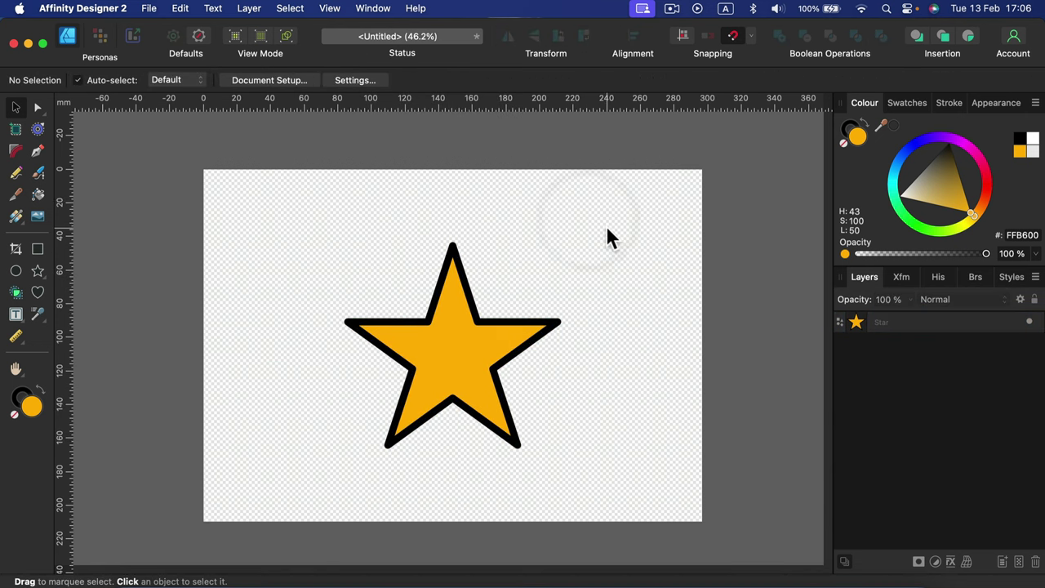